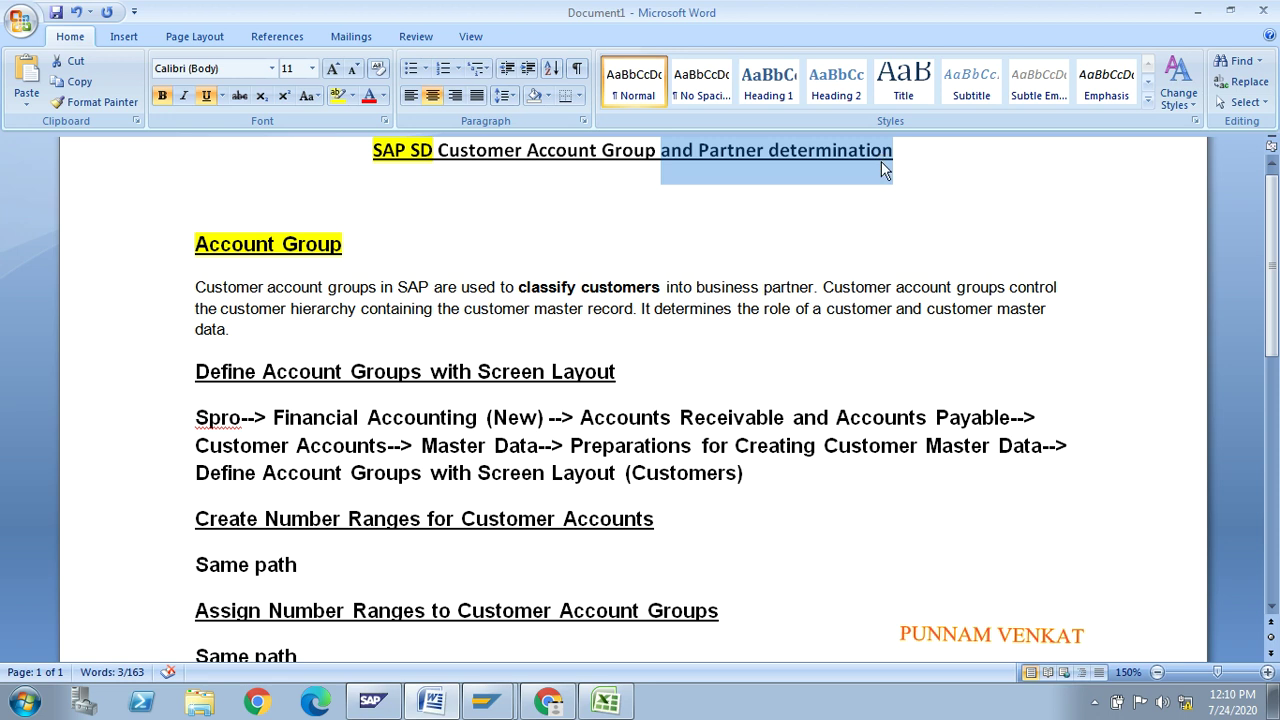
# Review the document title's account group topic and the opening definition of customer account groups
pyautogui.click(711, 211)
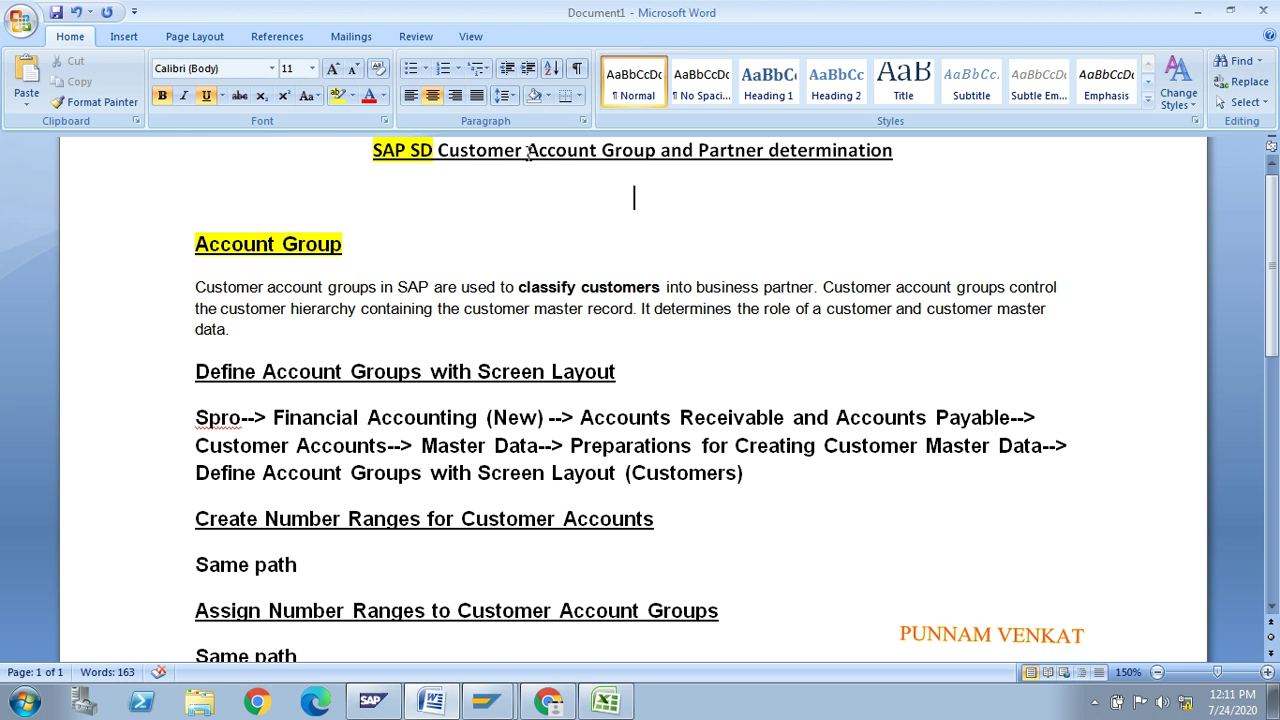
pyautogui.moveTo(527, 150); pyautogui.dragTo(635, 146)
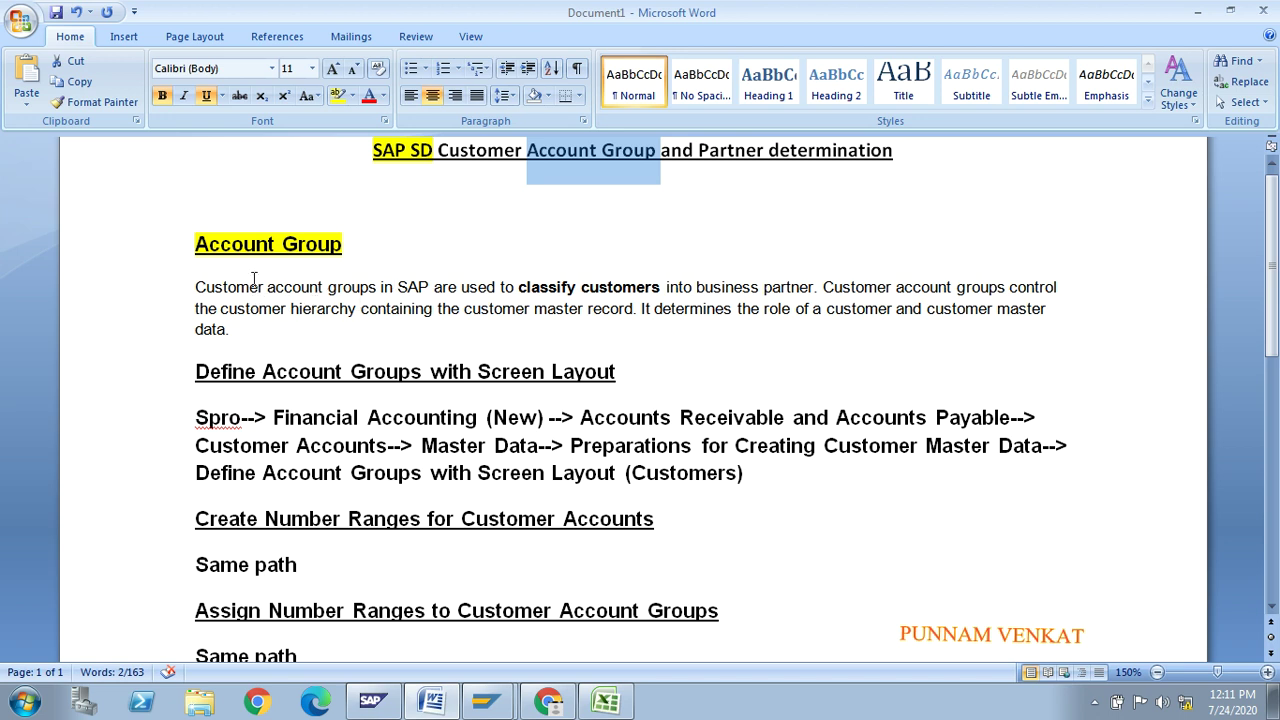
pyautogui.moveTo(196, 287); pyautogui.dragTo(806, 287)
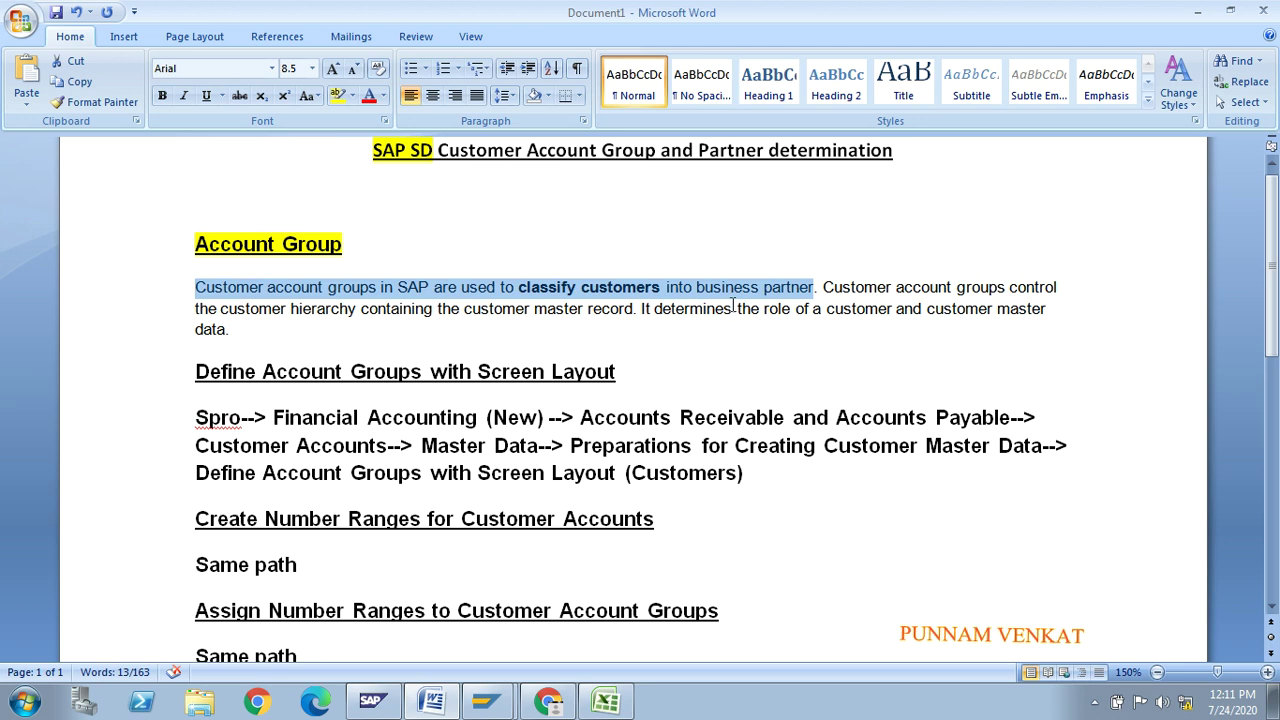
# Switch to the Excel workbook and enter the heading "Account Group" in cell C31, in the empty area below the partner diagram
pyautogui.click(605, 700)
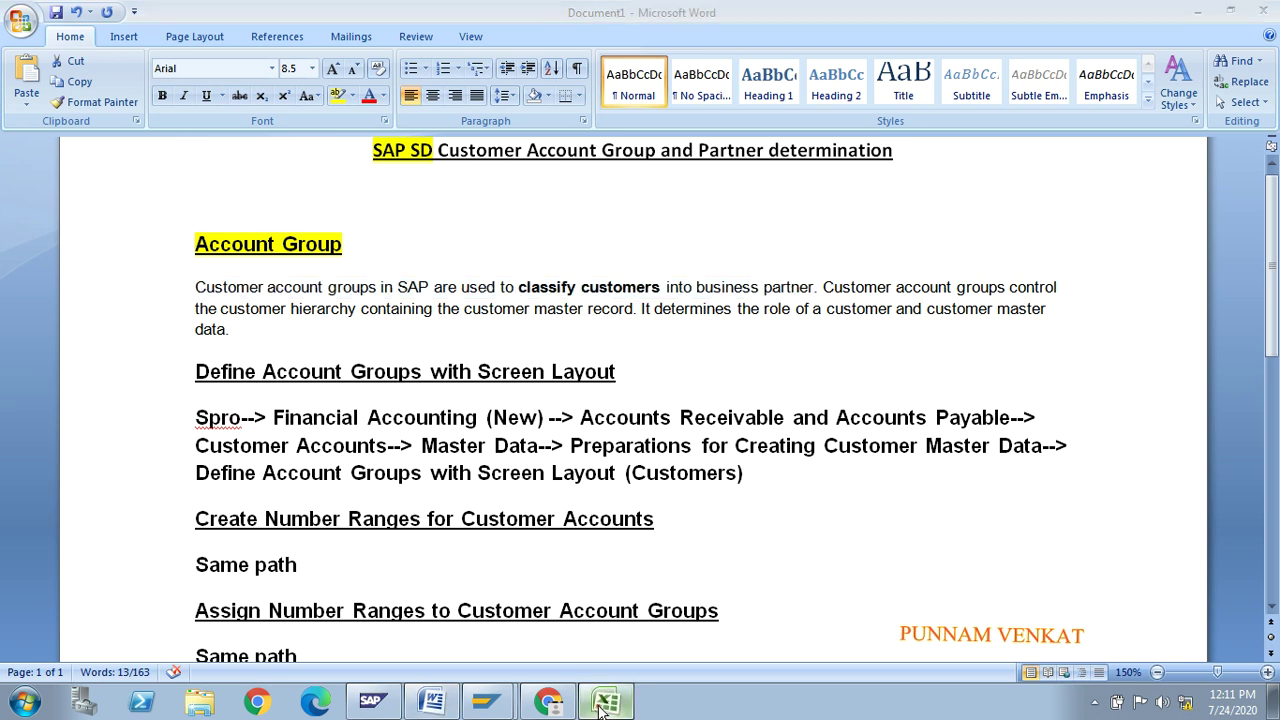
pyautogui.click(443, 594)
pyautogui.press('Down')
pyautogui.press('Down')
pyautogui.press('Down')
pyautogui.press('Down')
pyautogui.press('Down')
pyautogui.press('Down')
pyautogui.press('Down')
pyautogui.press('Down')
pyautogui.press('Down')
pyautogui.press('Down')
pyautogui.press('Down')
pyautogui.press('Down')
pyautogui.press('Down')
pyautogui.press('Down')
pyautogui.press('Down')
pyautogui.press('Down')
pyautogui.press('Down')
pyautogui.press('Down')
pyautogui.press('Down')
pyautogui.press('Down')
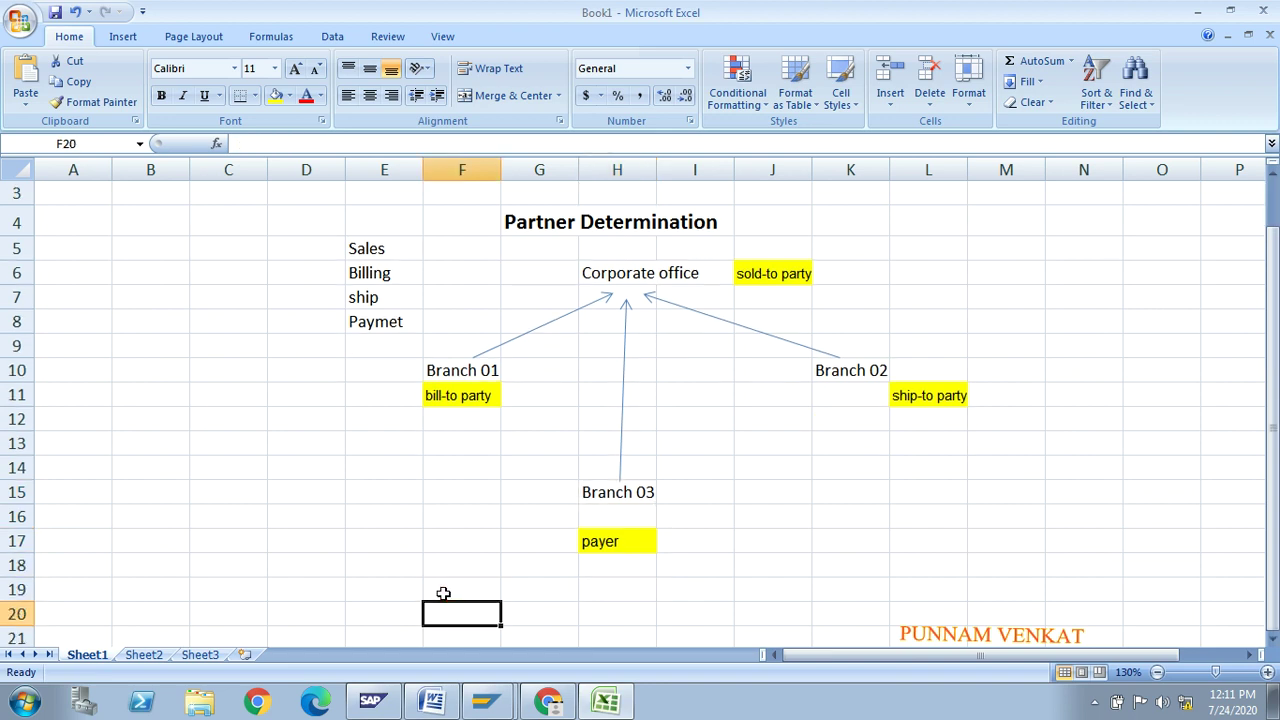
pyautogui.press('Down')
pyautogui.press('Down')
pyautogui.press('Down')
pyautogui.press('Down')
pyautogui.press('Up')
pyautogui.press('Up')
pyautogui.press('Up')
pyautogui.press('Up')
pyautogui.press('Up')
pyautogui.press('Up')
pyautogui.press('Up')
pyautogui.press('Left')
pyautogui.press('Left')
pyautogui.press('Left')
pyautogui.press('Up')
pyautogui.press('Up')
pyautogui.press('Up')
pyautogui.press('Up')
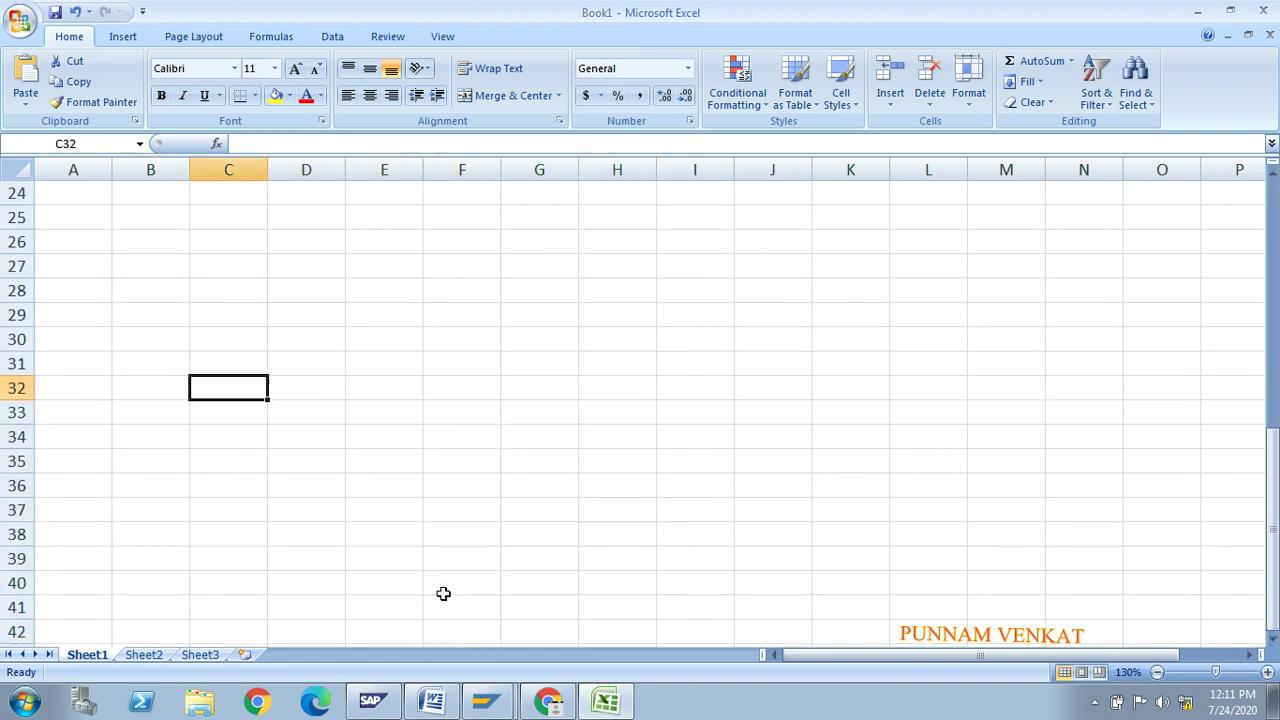
pyautogui.press('Down')
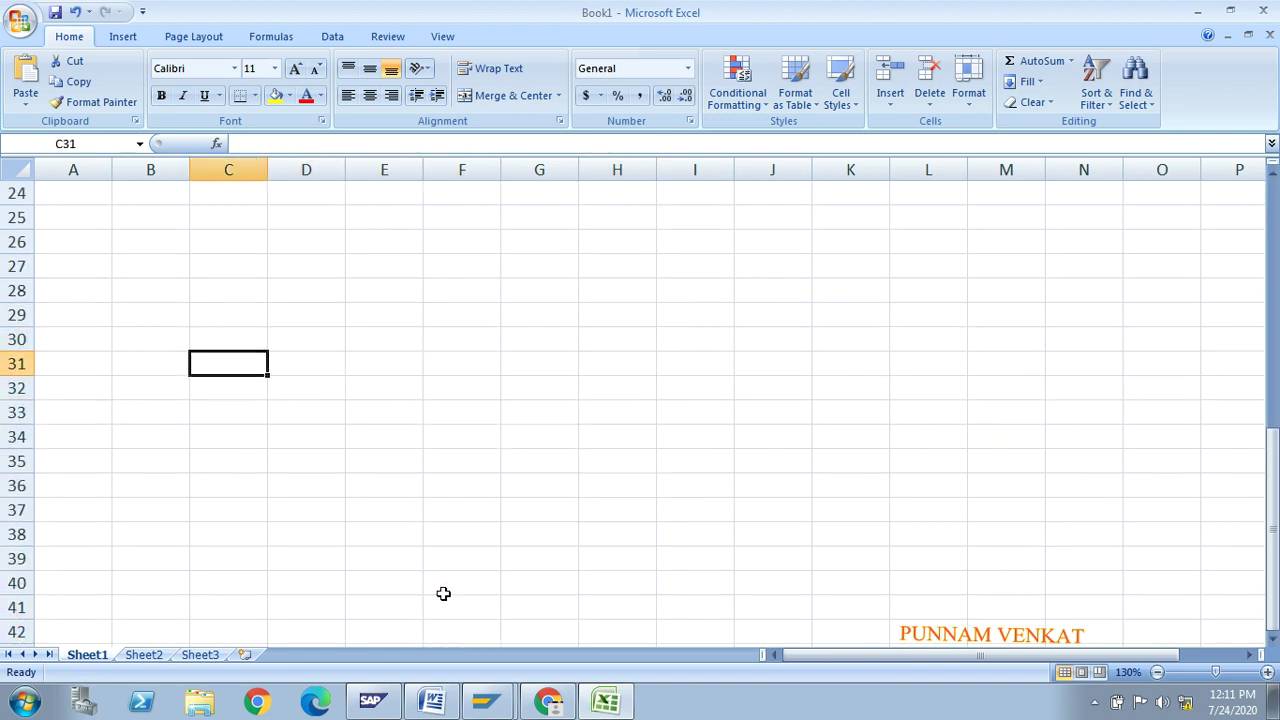
pyautogui.write('aCCOU')
pyautogui.press('BackSpace')
pyautogui.press('BackSpace')
pyautogui.press('BackSpace')
pyautogui.press('BackSpace')
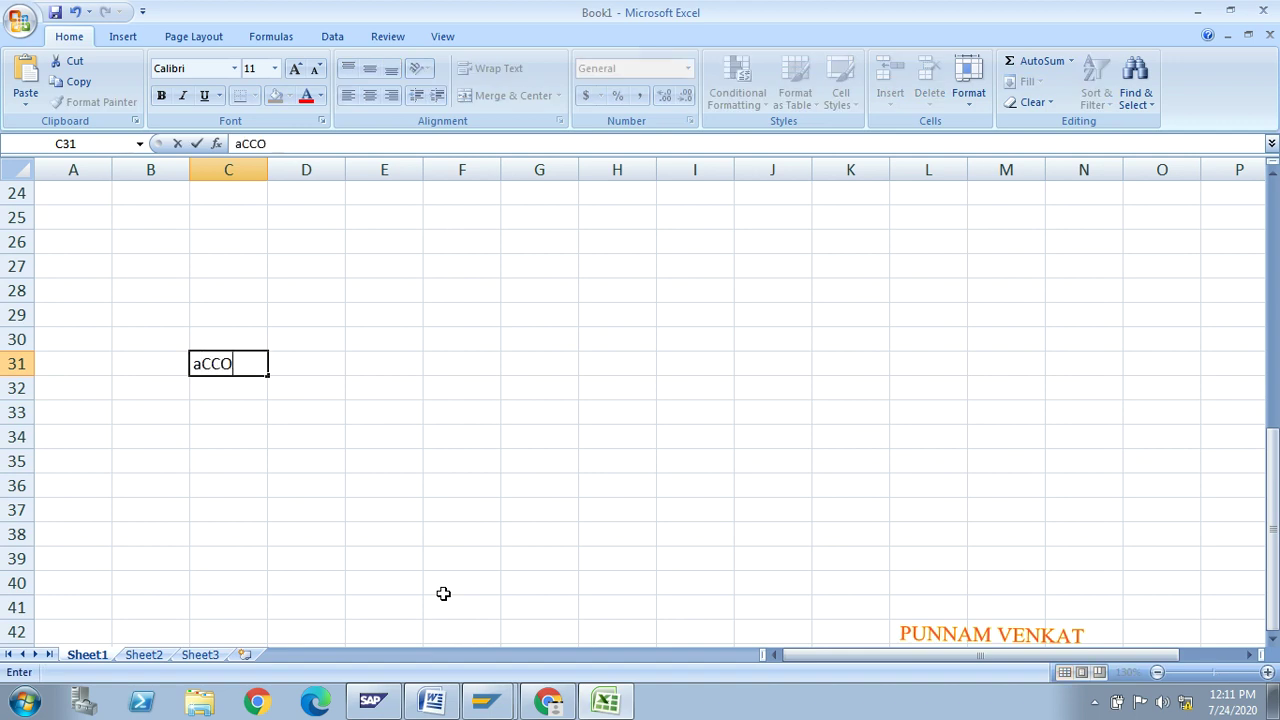
pyautogui.press('BackSpace')
pyautogui.write('Account')
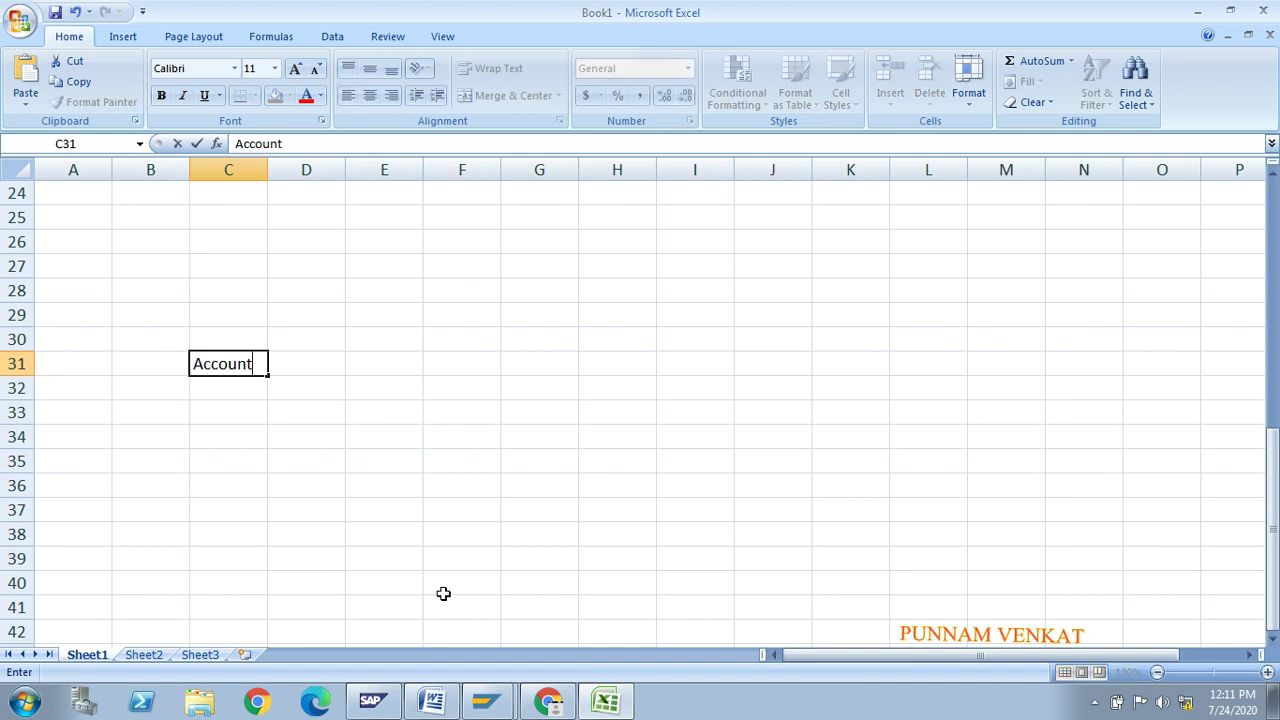
pyautogui.write(' Group')
pyautogui.press('Return')
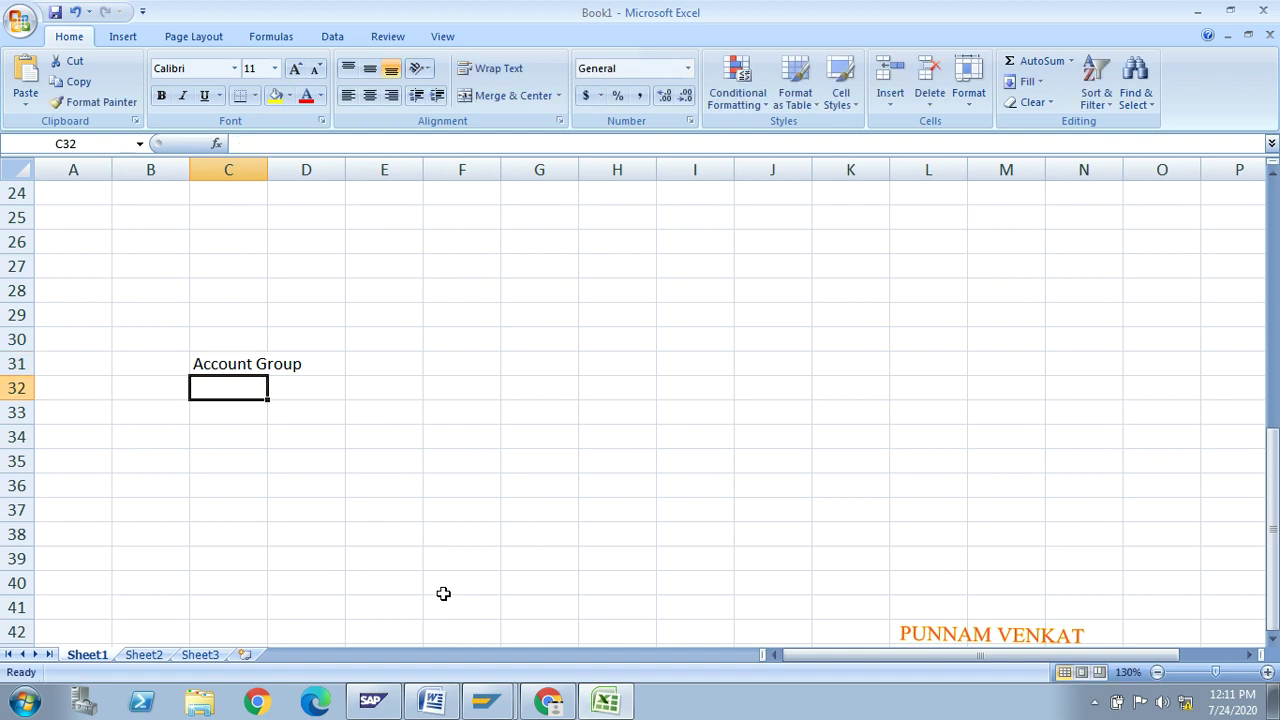
# Enter the subheading "Domestic Account Group" in cell F33
pyautogui.press('Right')
pyautogui.press('Right')
pyautogui.press('Right')
pyautogui.press('Down')
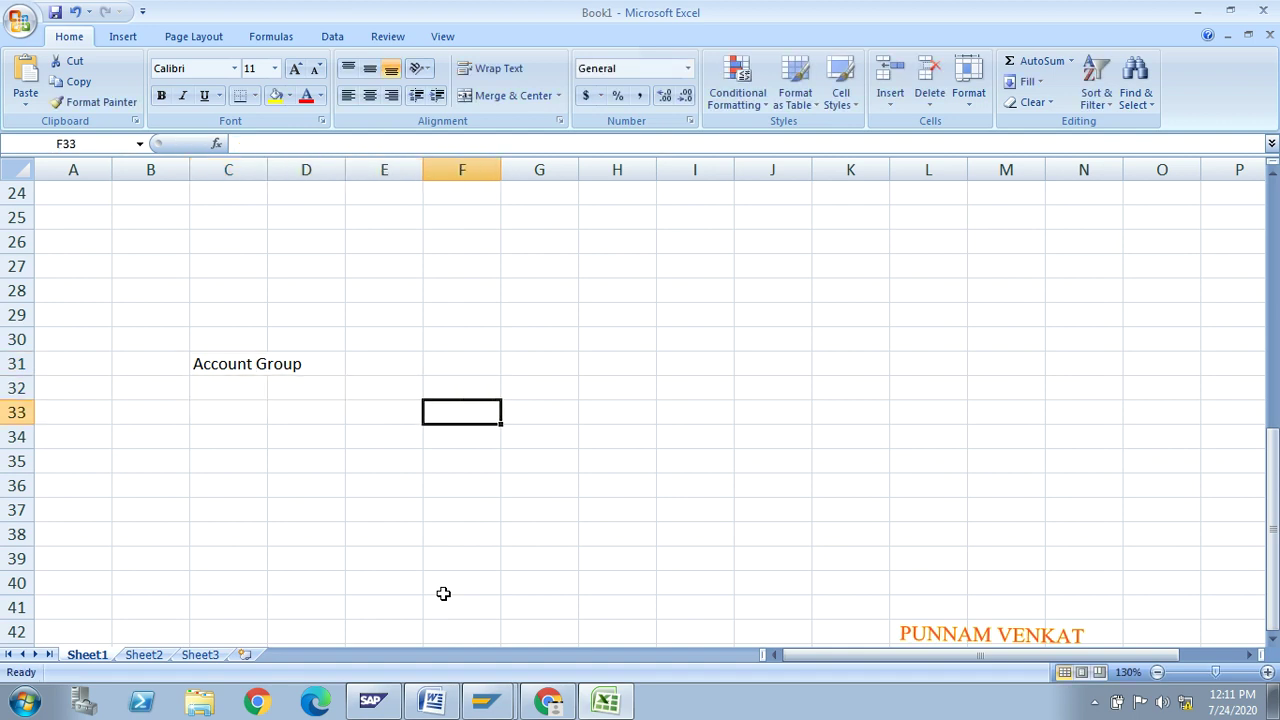
pyautogui.write('Domestic')
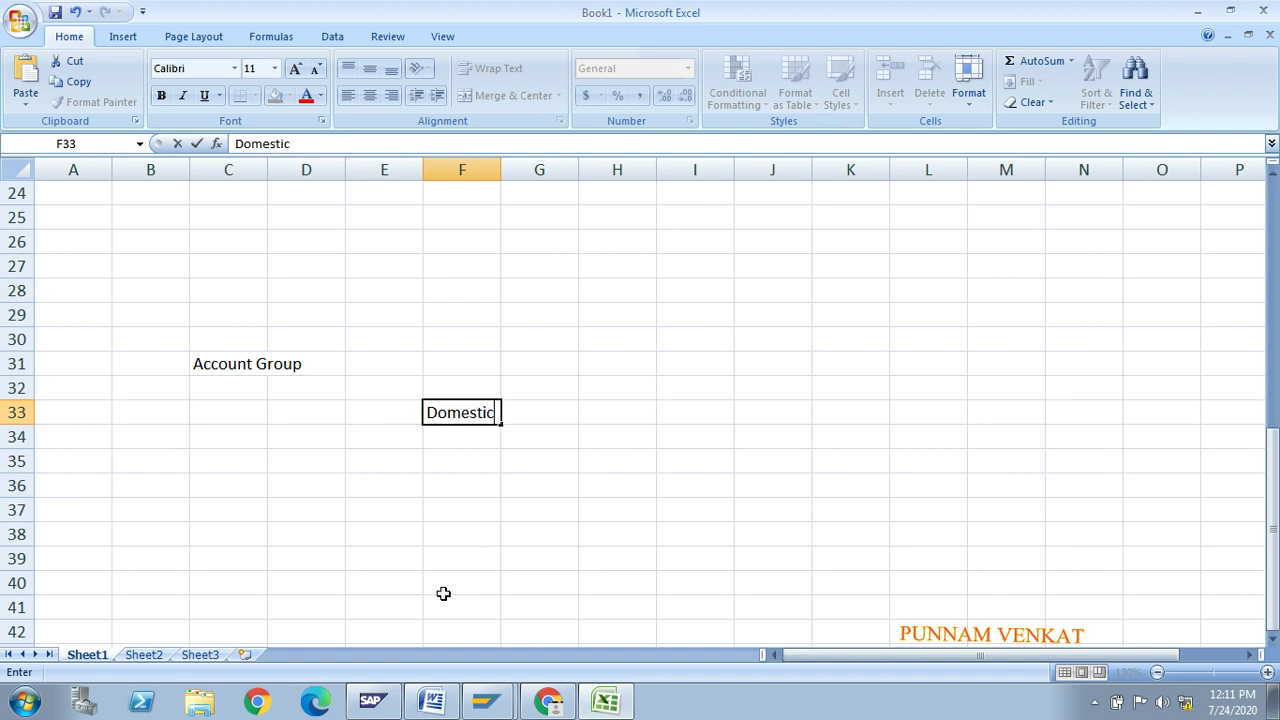
pyautogui.write(' Account G')
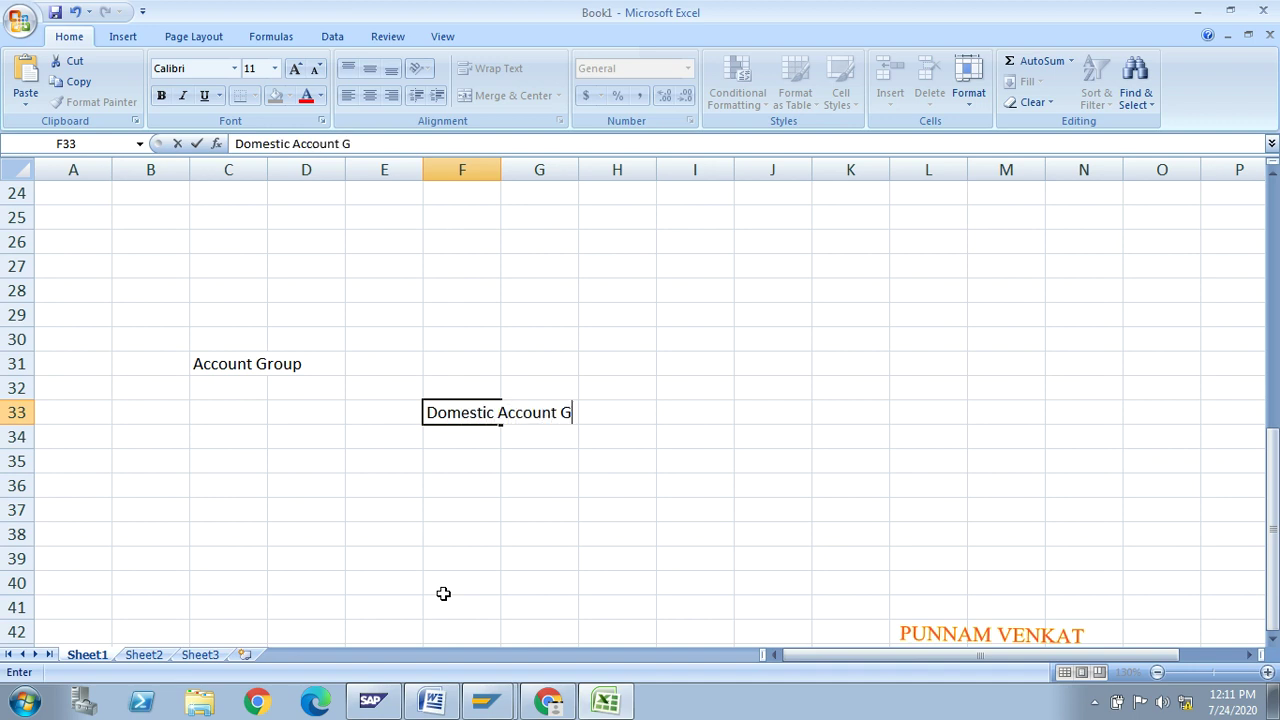
pyautogui.write('roup')
pyautogui.press('Return')
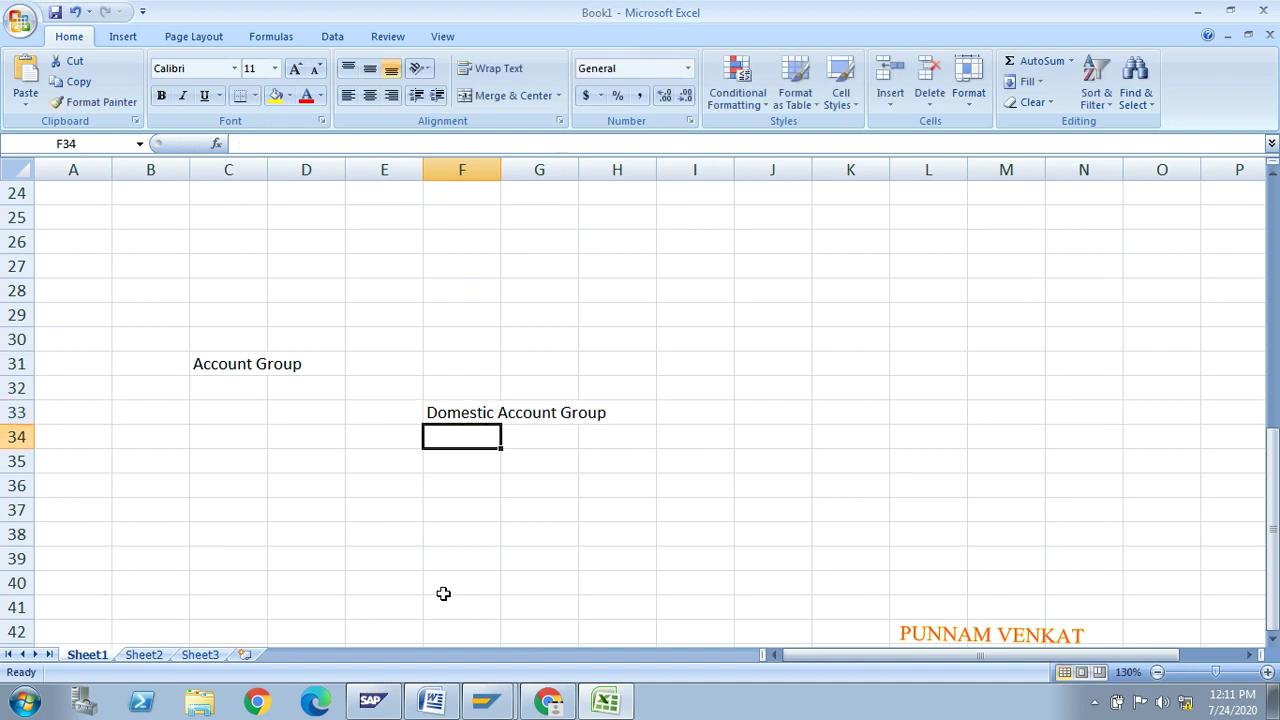
# Enter the subheading "Foreign Account Gorup" in cell J33, level with the domestic subheading
pyautogui.press('Up')
pyautogui.press('Right')
pyautogui.press('Right')
pyautogui.press('Right')
pyautogui.press('Right')
pyautogui.write('Exp')
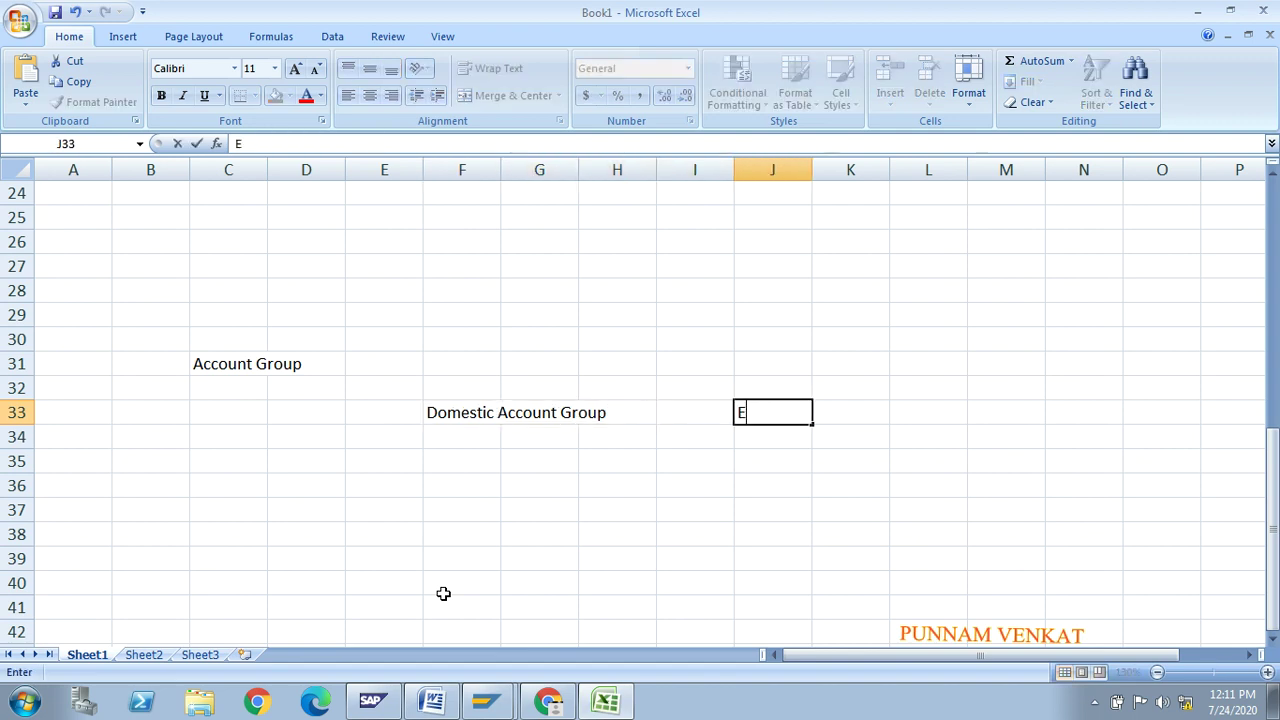
pyautogui.press('BackSpace')
pyautogui.press('BackSpace')
pyautogui.press('BackSpace')
pyautogui.write('Forien')
pyautogui.press('BackSpace')
pyautogui.press('BackSpace')
pyautogui.press('BackSpace')
pyautogui.write('eign')
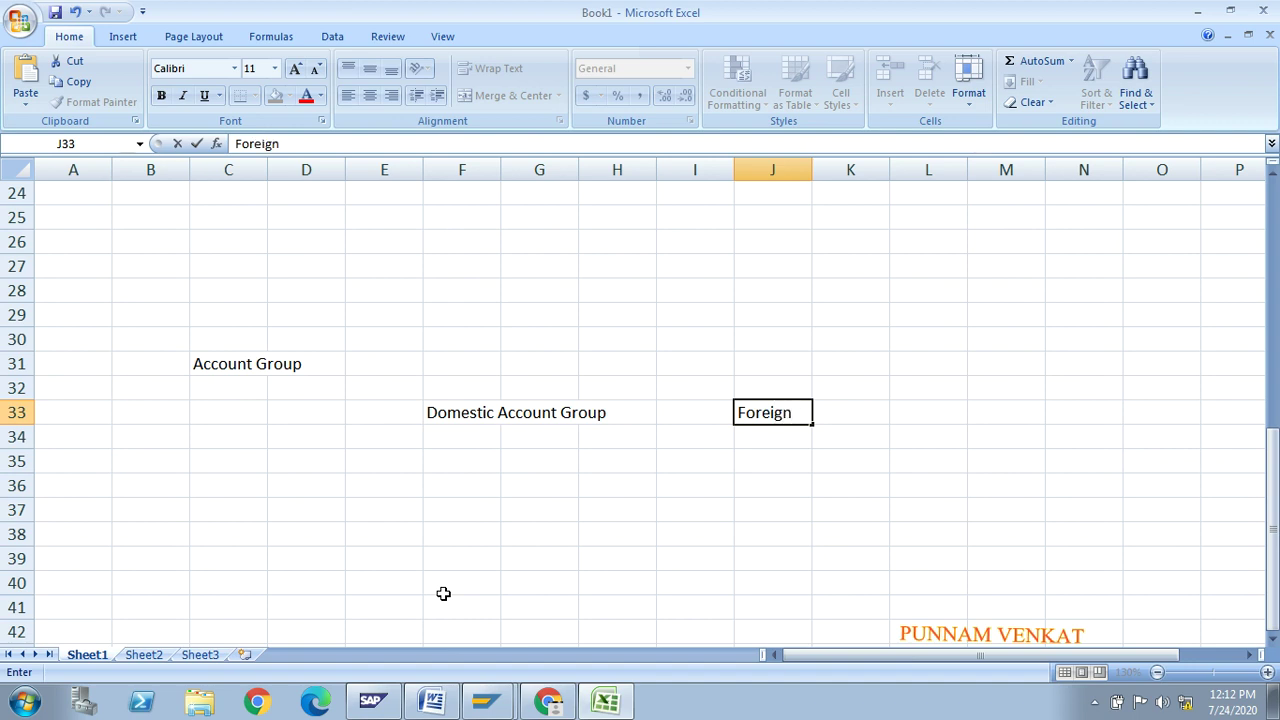
pyautogui.write(' Account Gorup')
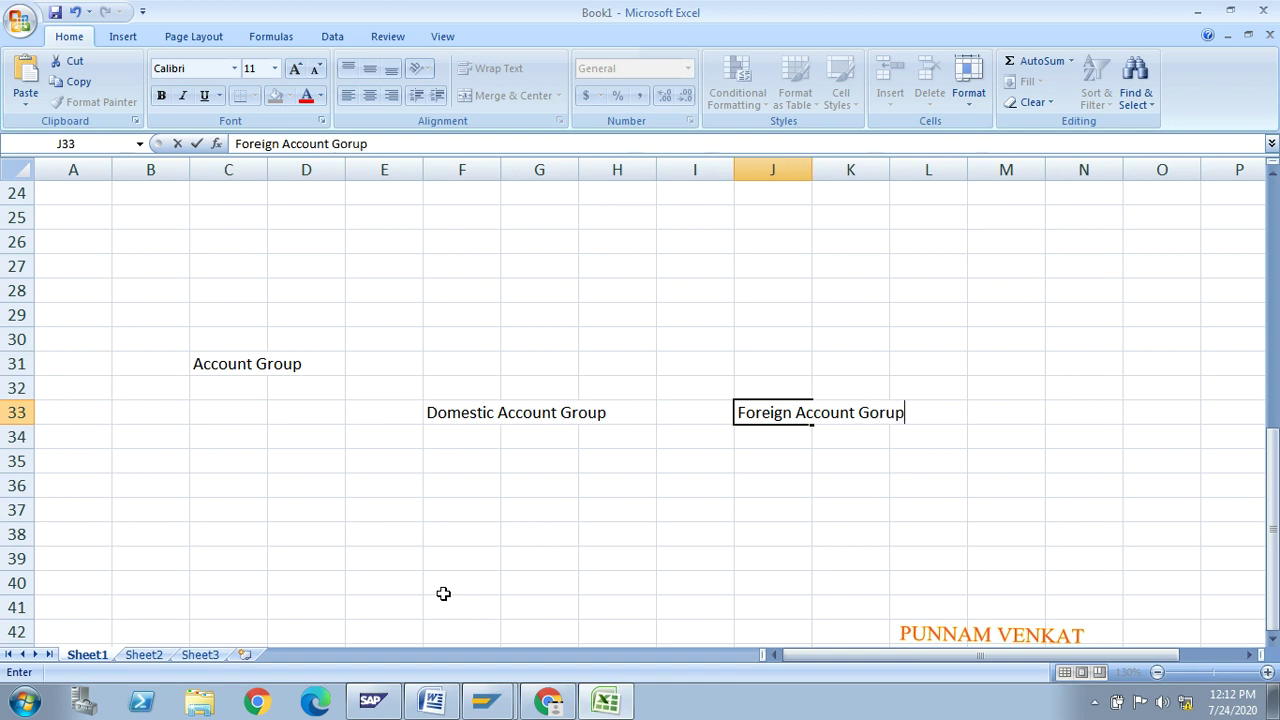
pyautogui.press('Return')
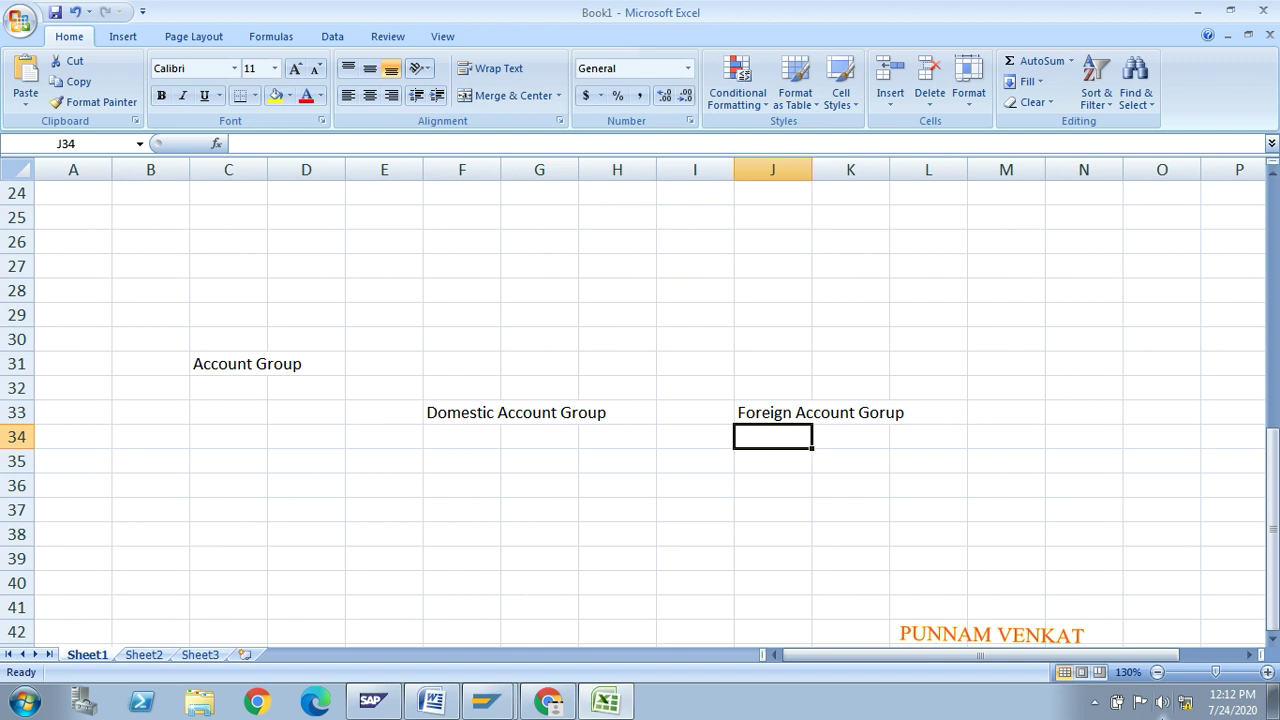
pyautogui.click(1094, 702)
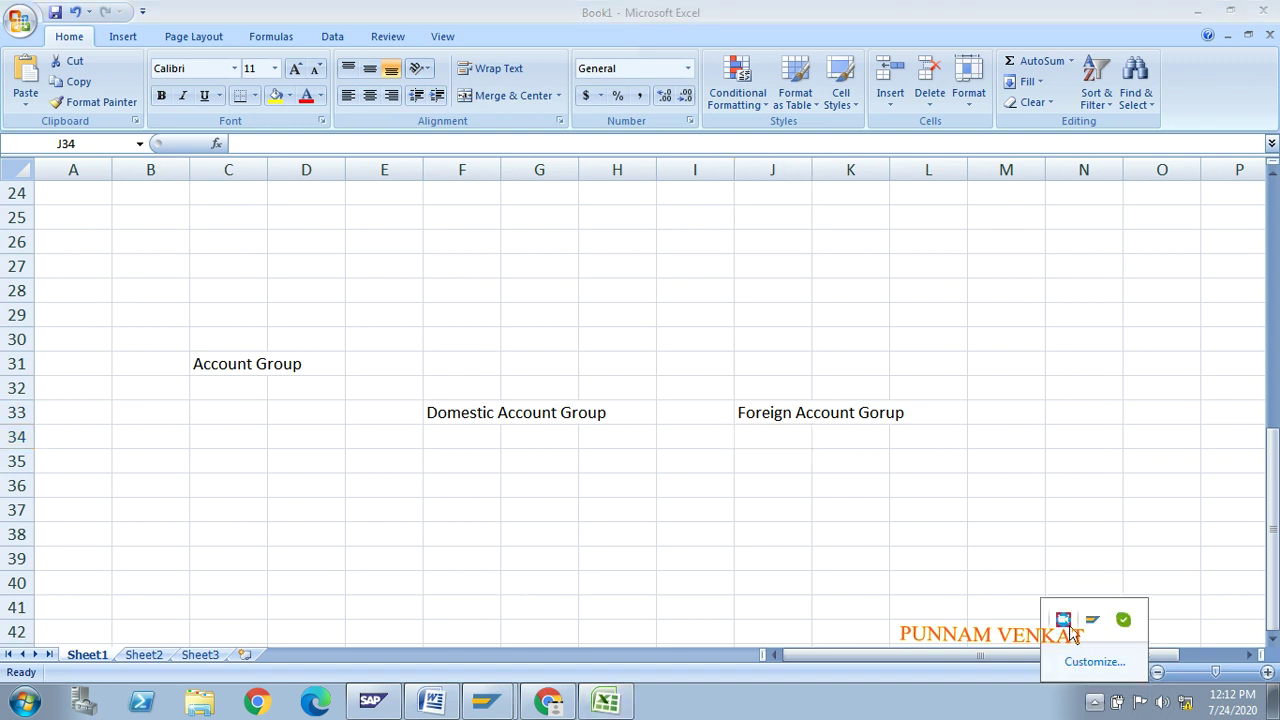
pyautogui.click(1063, 620)
pyautogui.moveTo(776, 229); pyautogui.dragTo(945, 300)
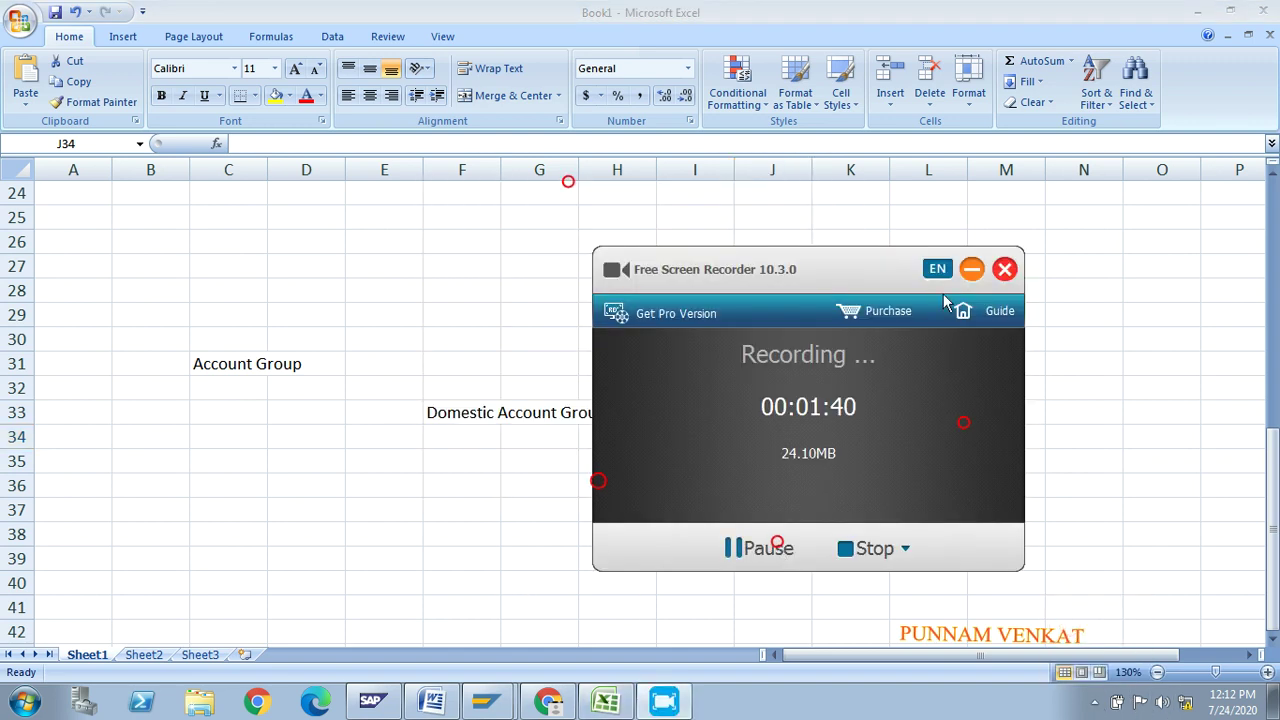
pyautogui.click(968, 268)
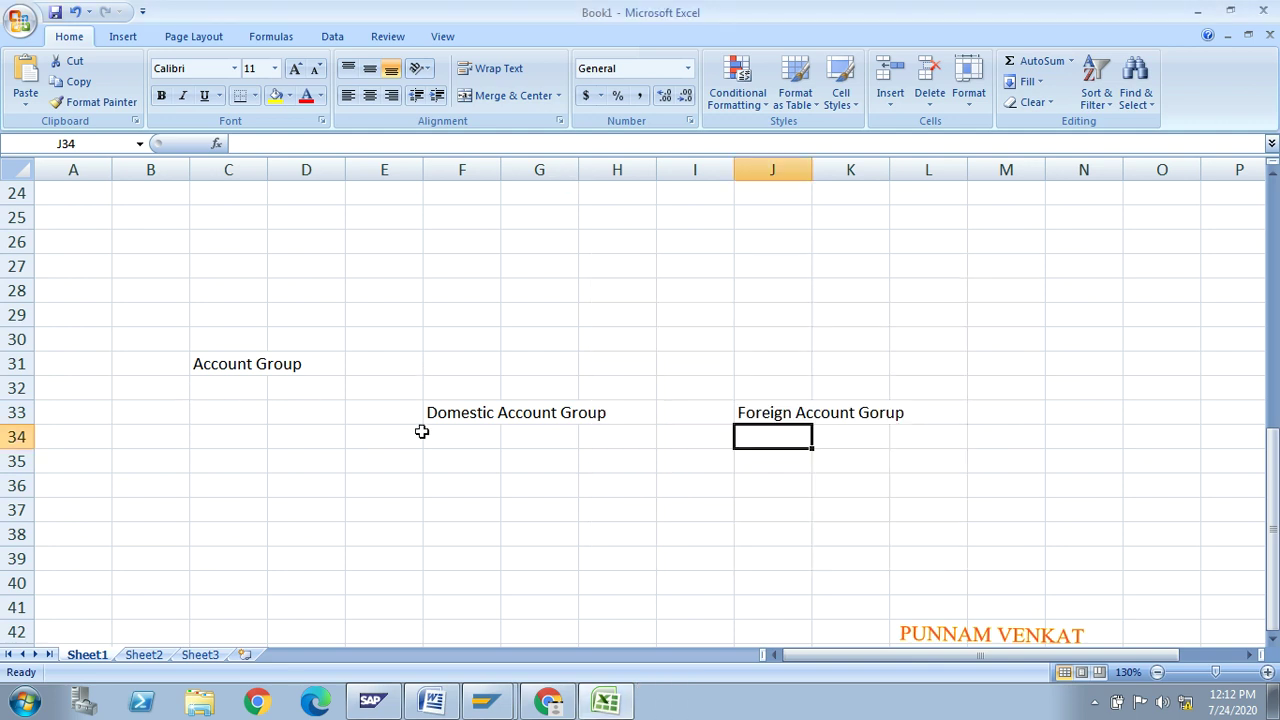
pyautogui.click(462, 425)
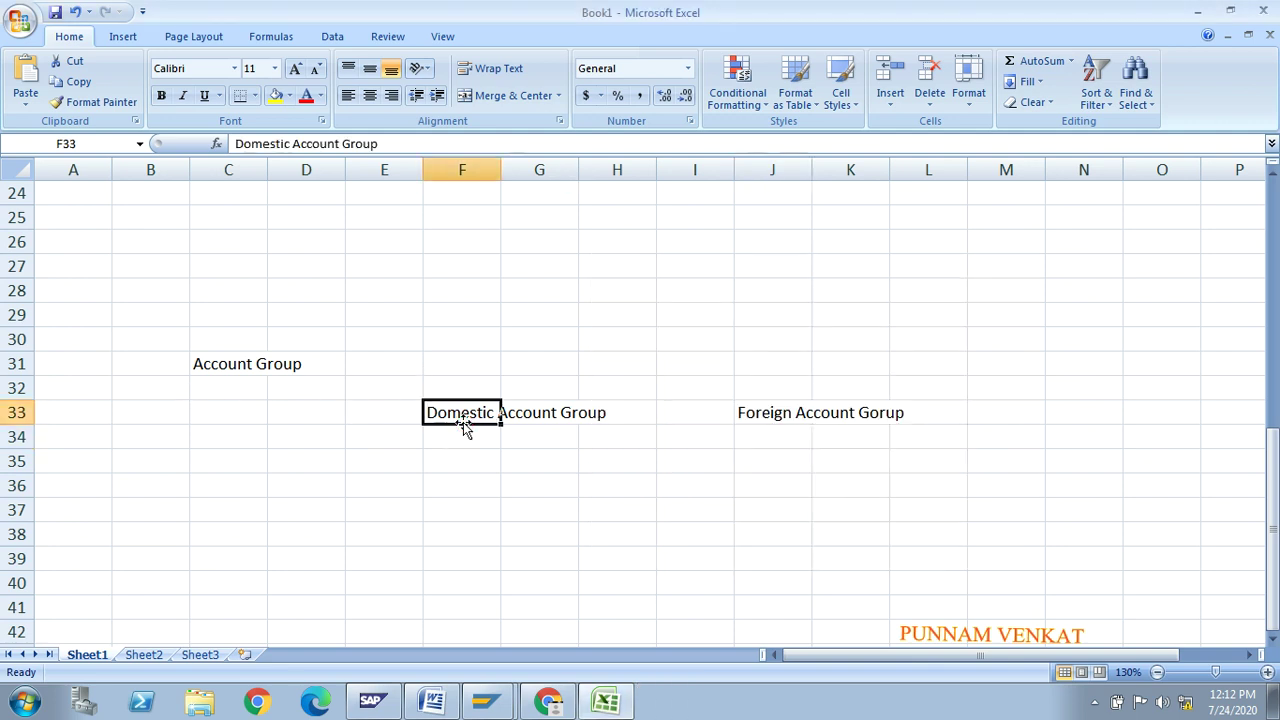
pyautogui.click(776, 410)
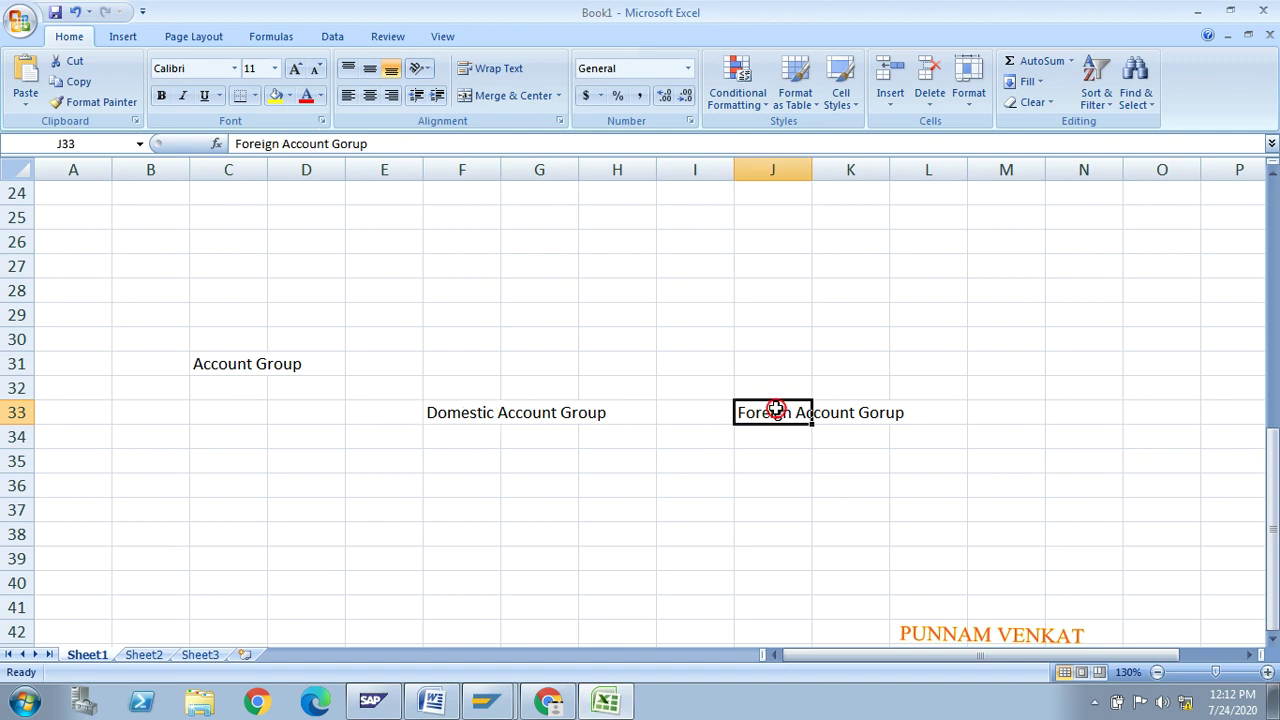
pyautogui.click(503, 463)
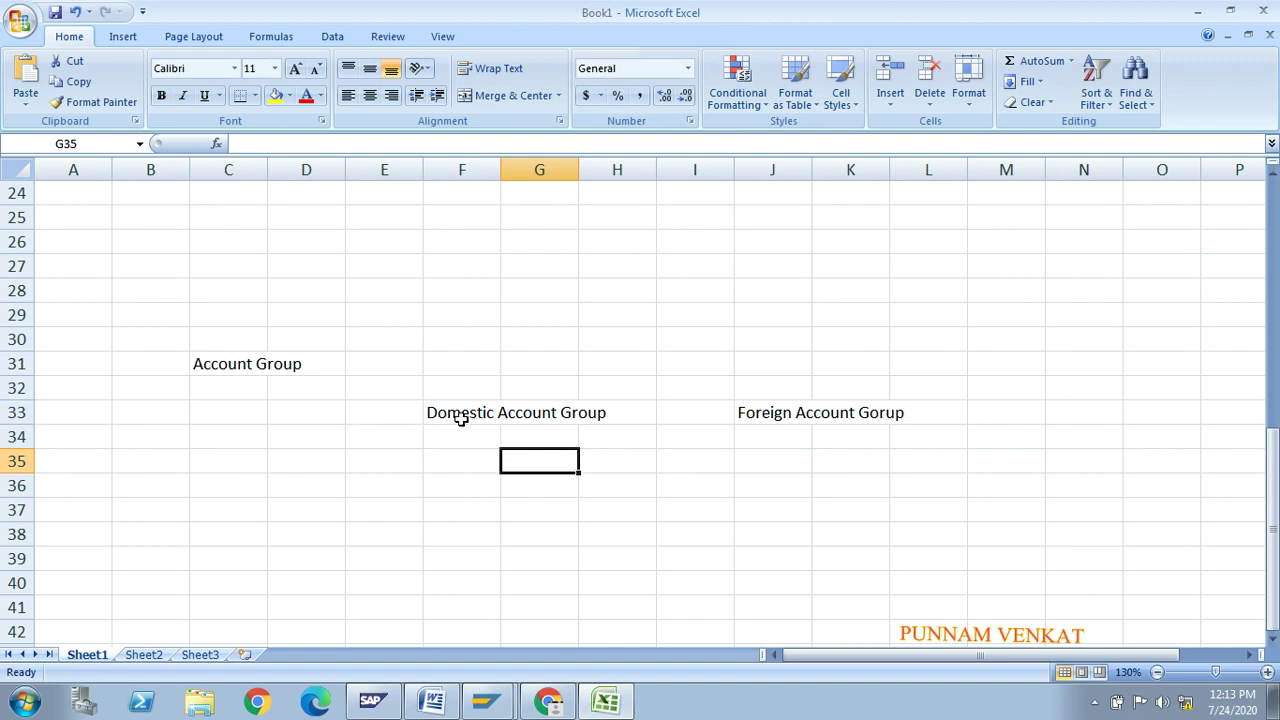
pyautogui.click(458, 455)
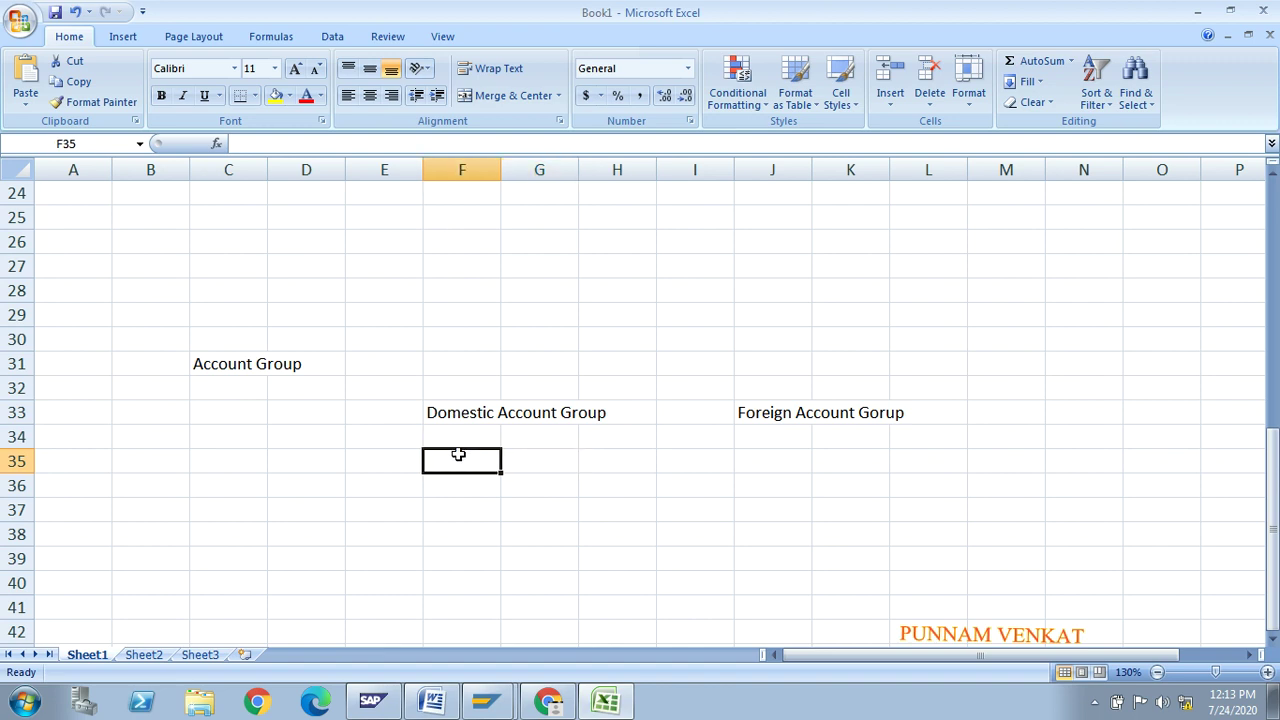
pyautogui.write('Rames')
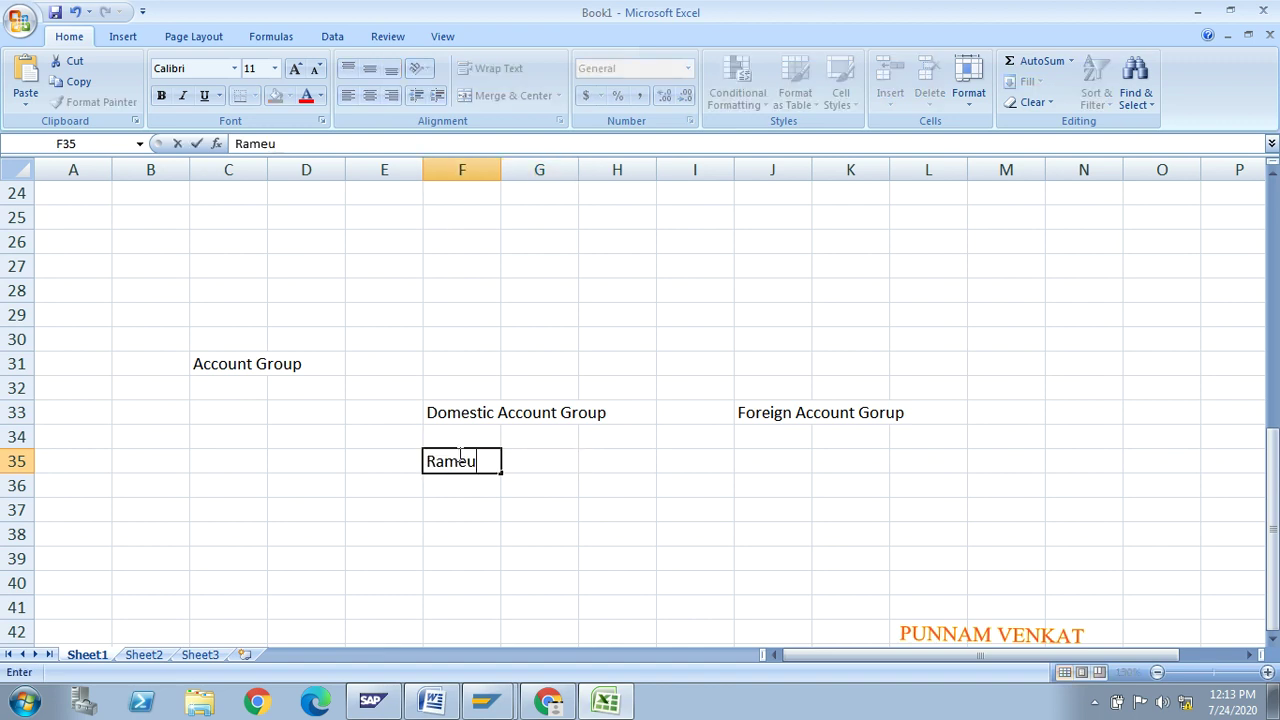
pyautogui.press('BackSpace')
pyautogui.press('BackSpace')
pyautogui.write('u @co')
pyautogui.press('Return')
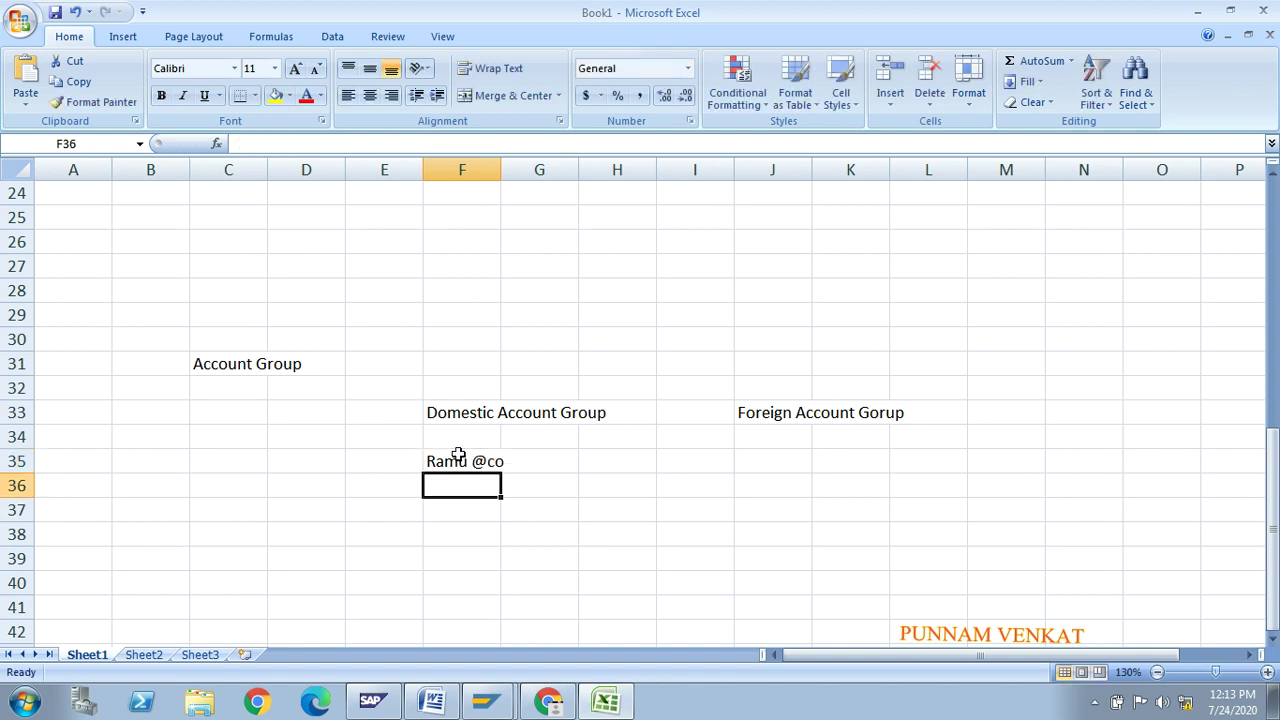
# Add "Andra Bank" in cell F36 as the second example customer under the domestic account group
pyautogui.write('hd')
pyautogui.press('BackSpace')
pyautogui.press('BackSpace')
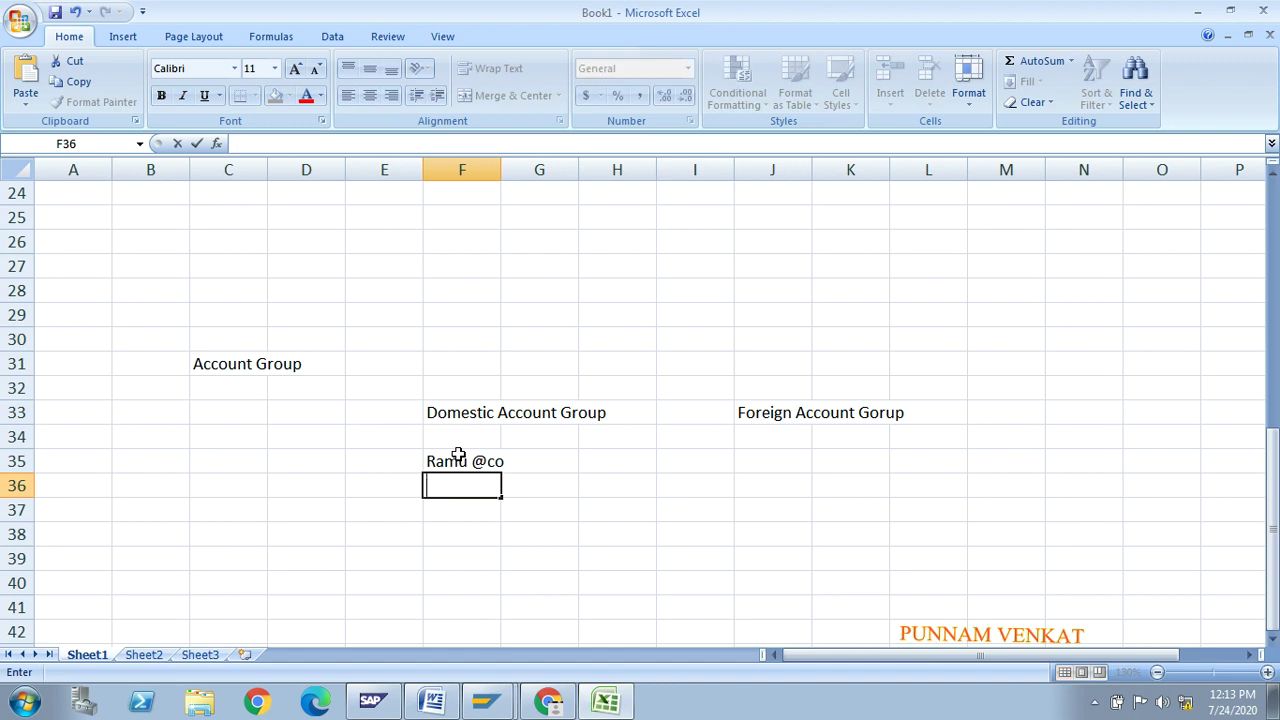
pyautogui.write('Andra Bank')
pyautogui.press('Return')
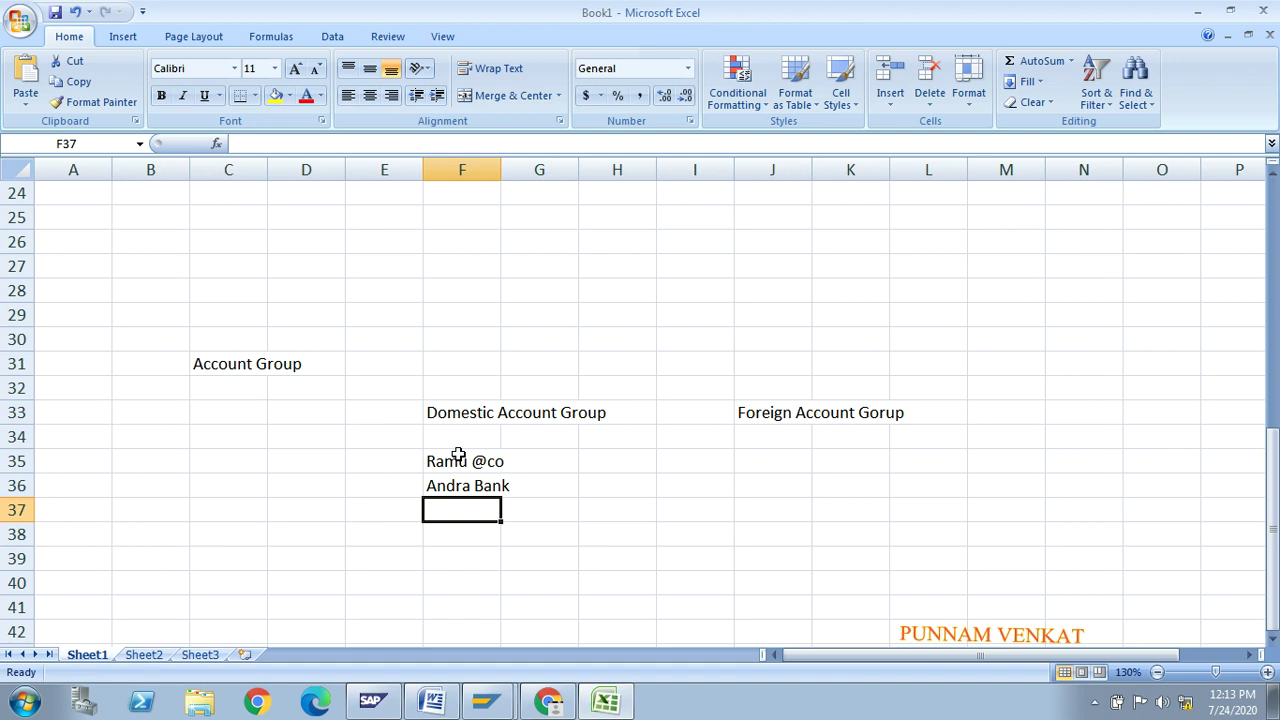
pyautogui.click(768, 414)
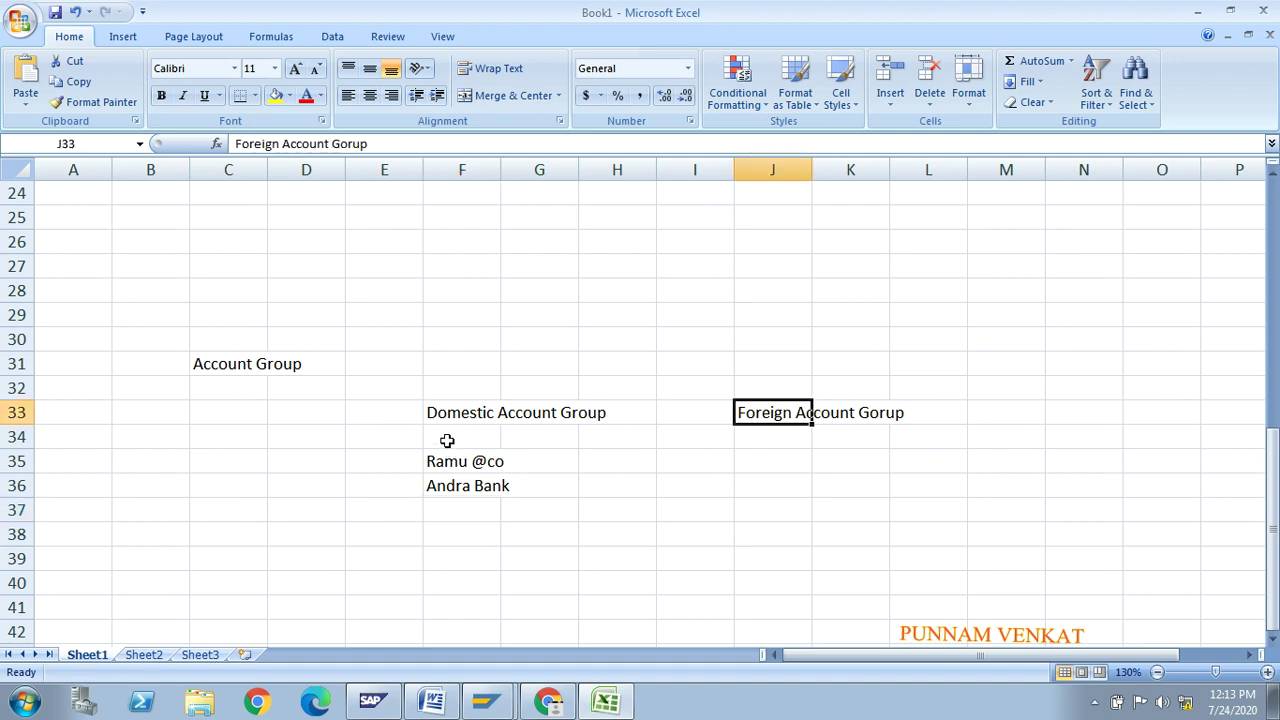
pyautogui.click(466, 416)
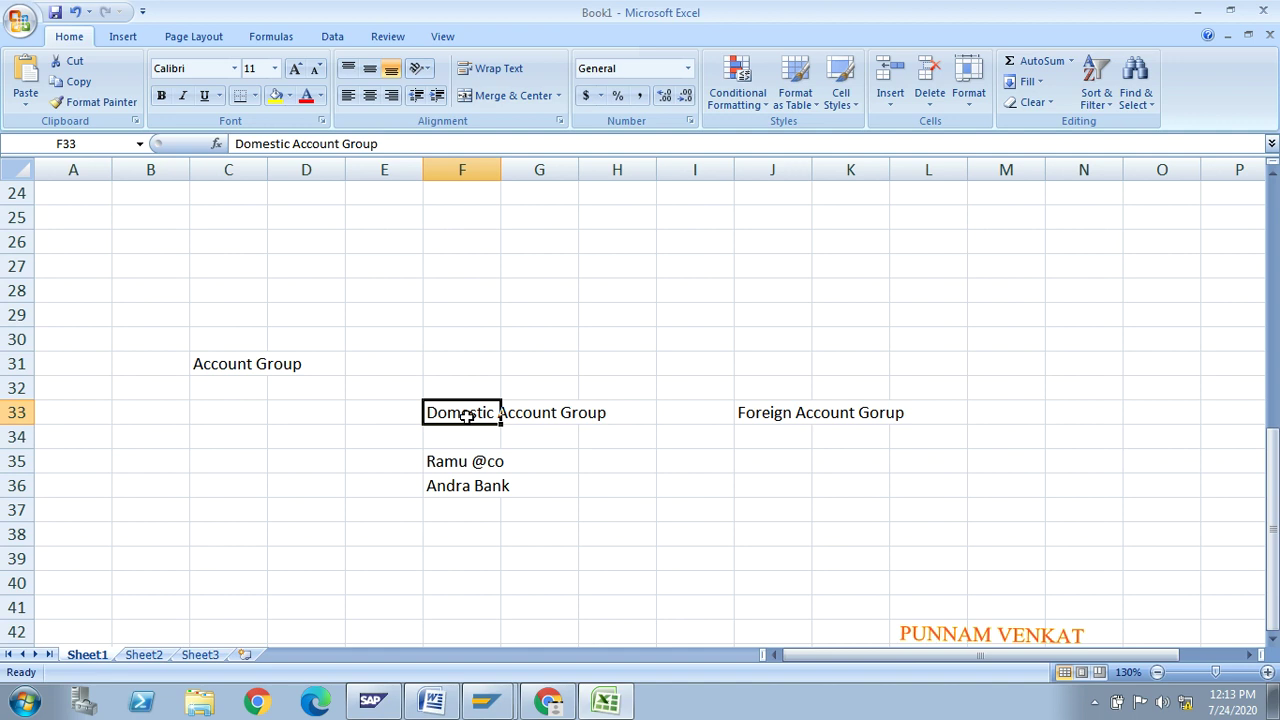
pyautogui.moveTo(466, 440); pyautogui.dragTo(560, 413)
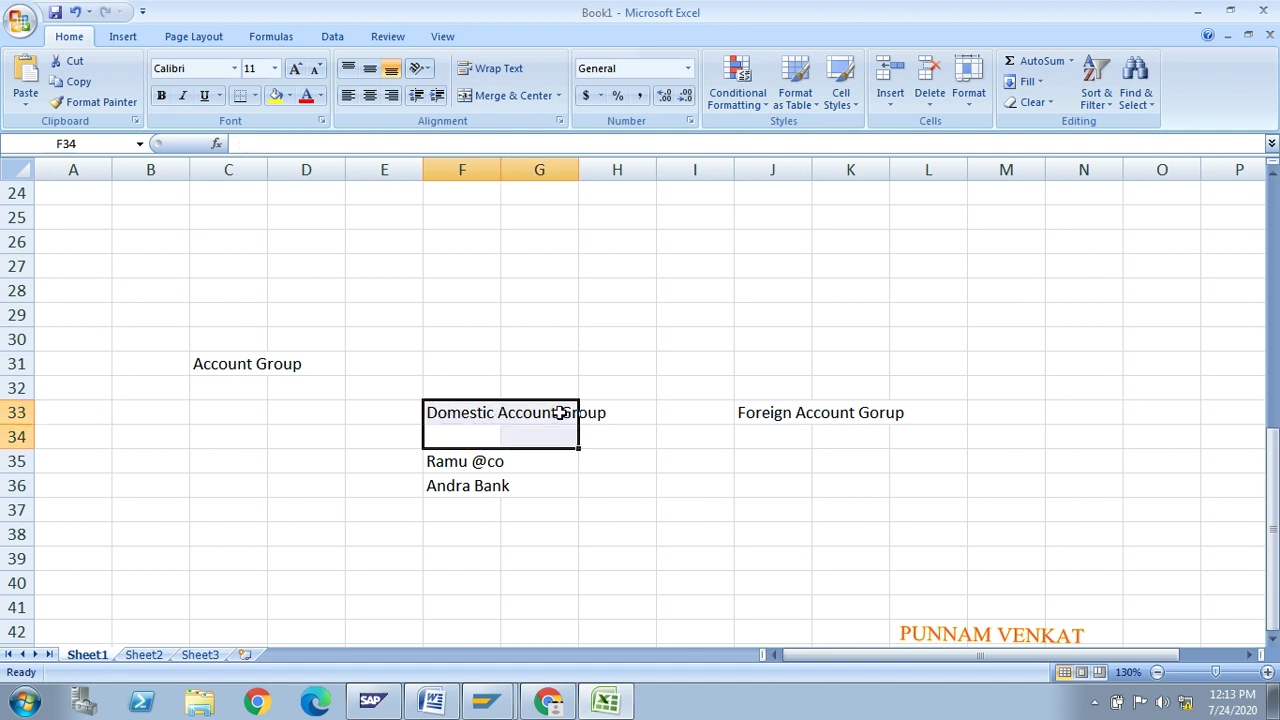
pyautogui.click(770, 417)
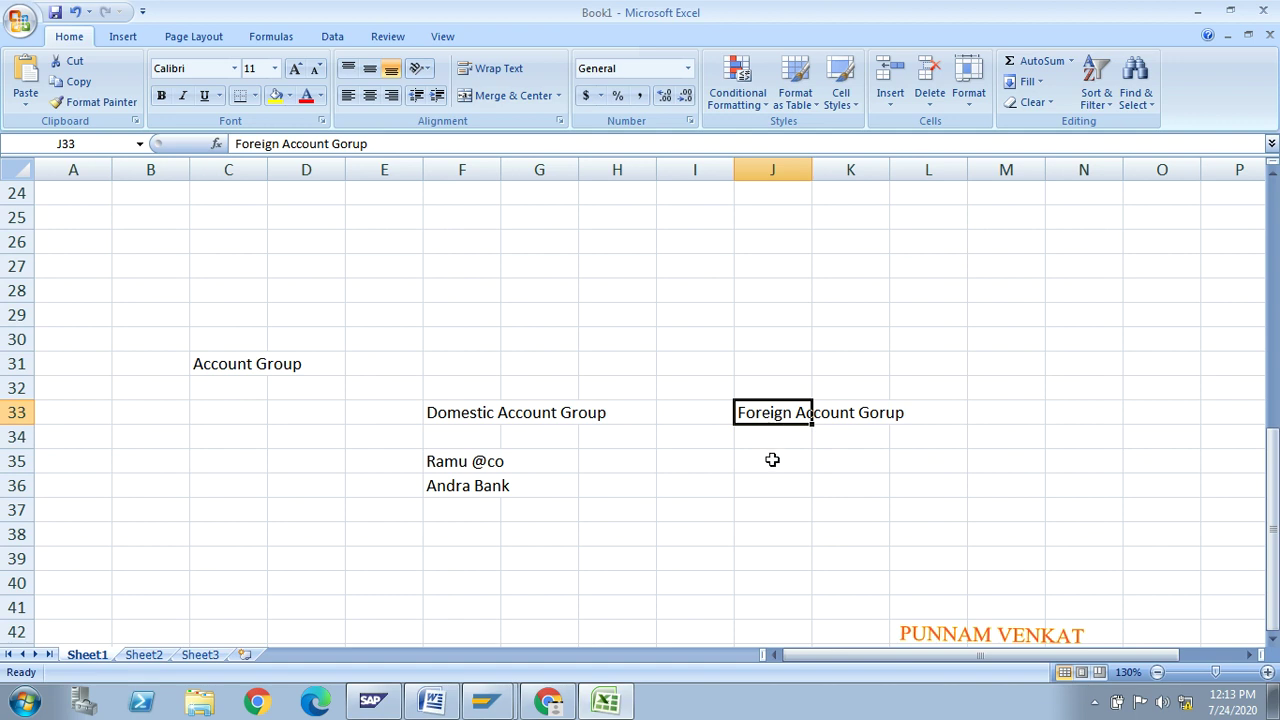
# Enter "Jhon @ co" in cell J35 as an example customer under the foreign account group
pyautogui.click(772, 460)
pyautogui.write('Jo')
pyautogui.press('BackSpace')
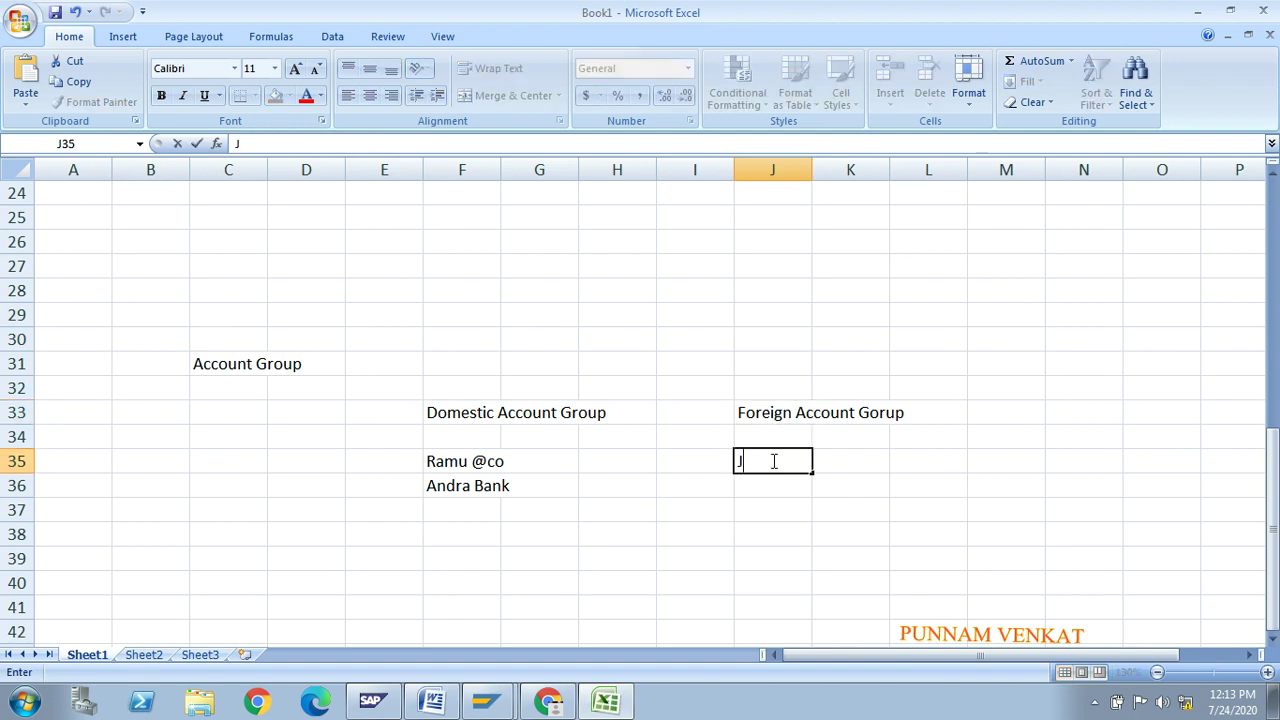
pyautogui.write('hon @ co')
pyautogui.press('Return')
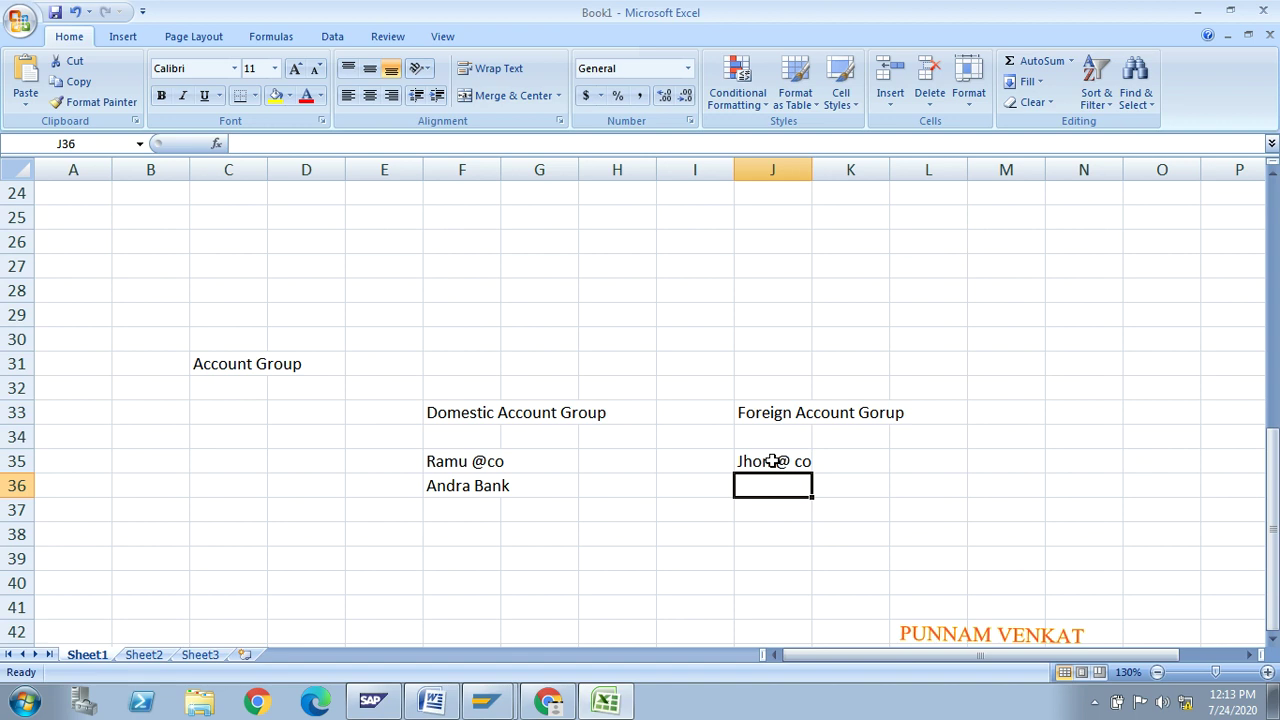
# Enter "Harsco" in cell J36 as the second example customer under the foreign account group
pyautogui.write('Ho')
pyautogui.press('BackSpace')
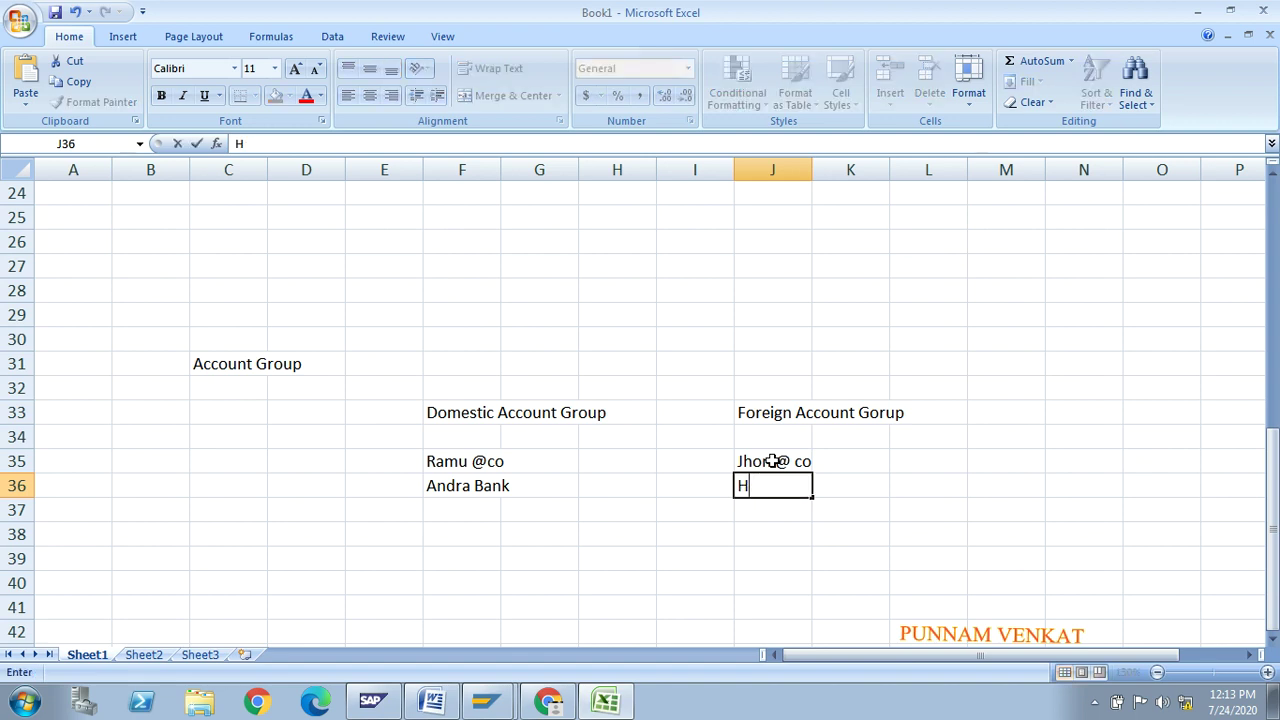
pyautogui.write('arsco')
pyautogui.press('Return')
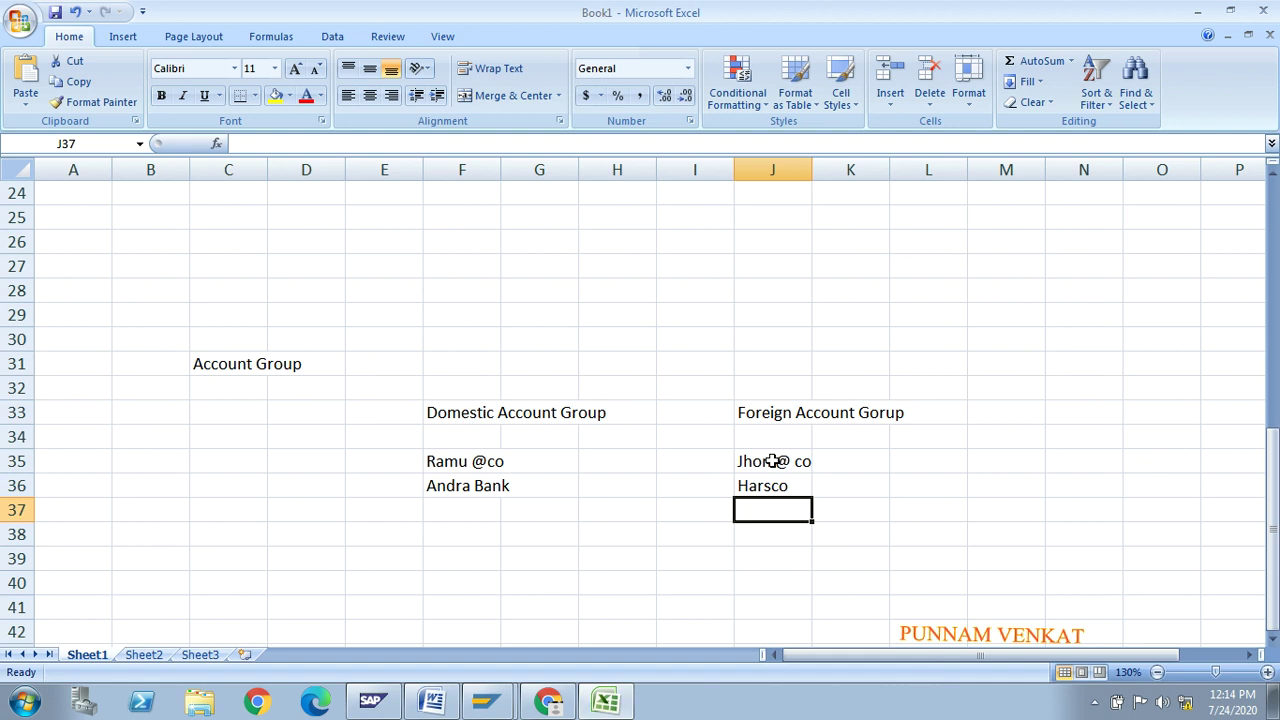
pyautogui.click(773, 461)
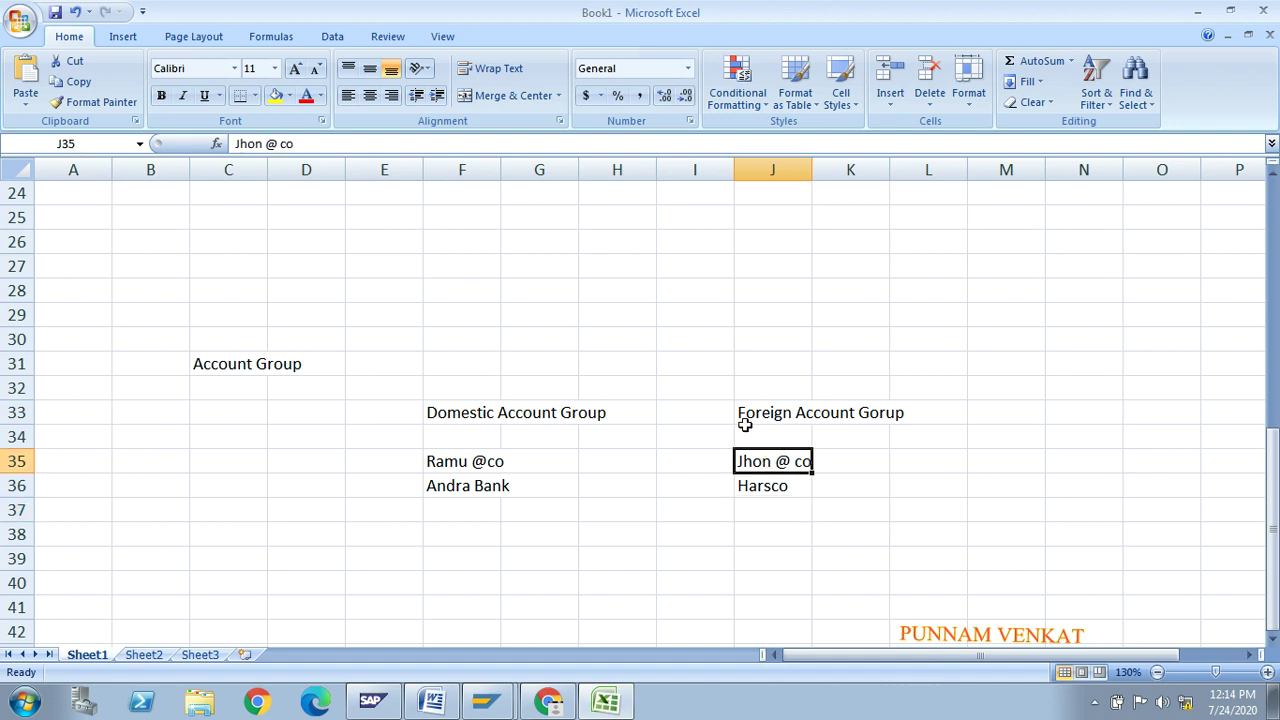
pyautogui.click(780, 398)
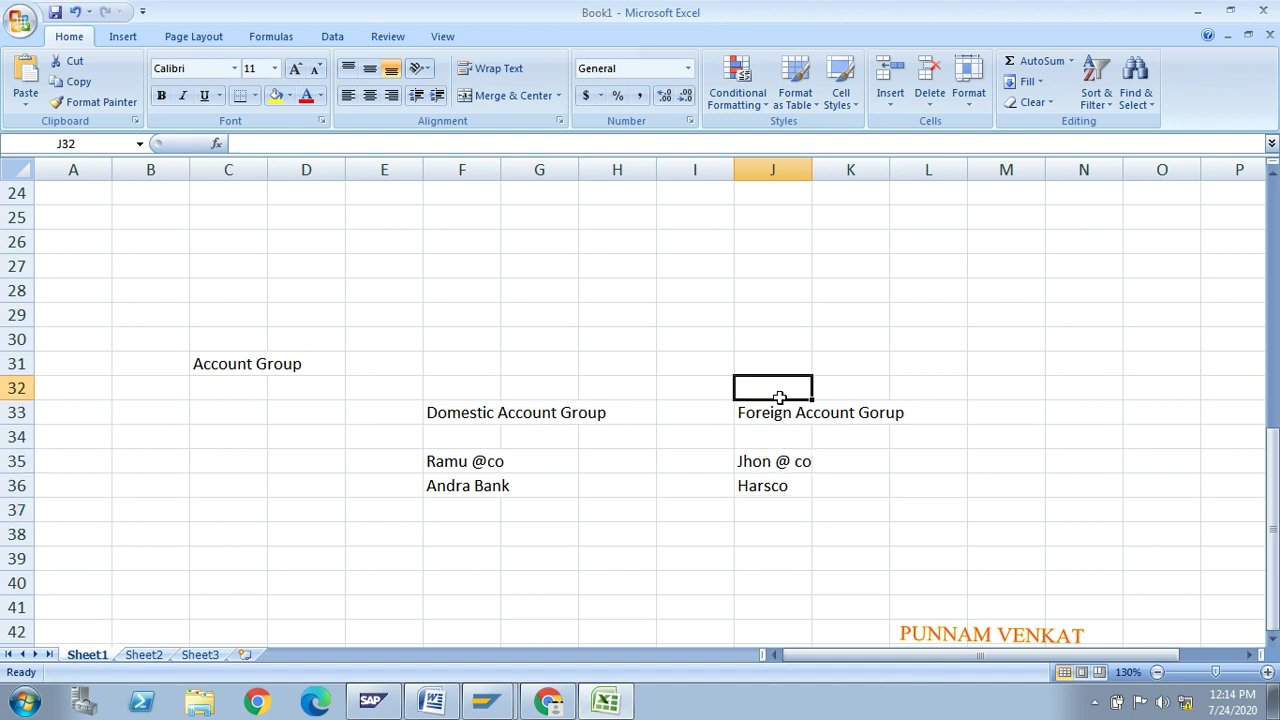
pyautogui.click(435, 461)
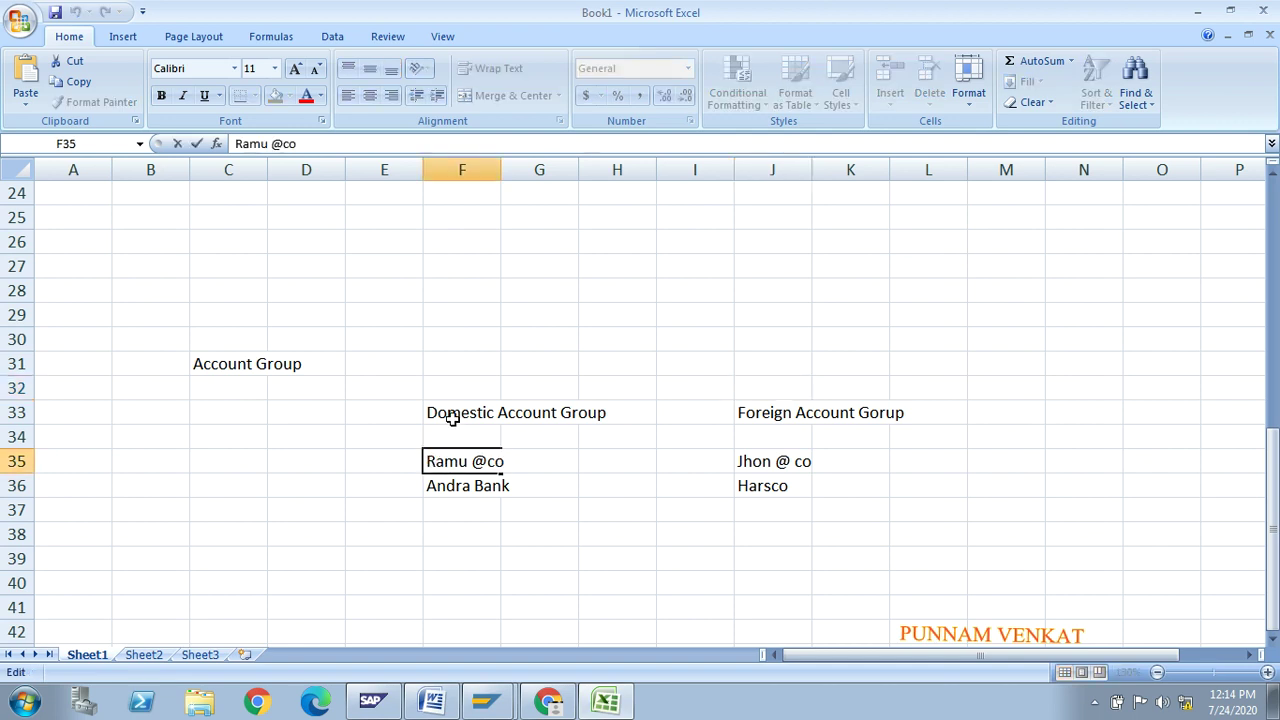
pyautogui.click(451, 418)
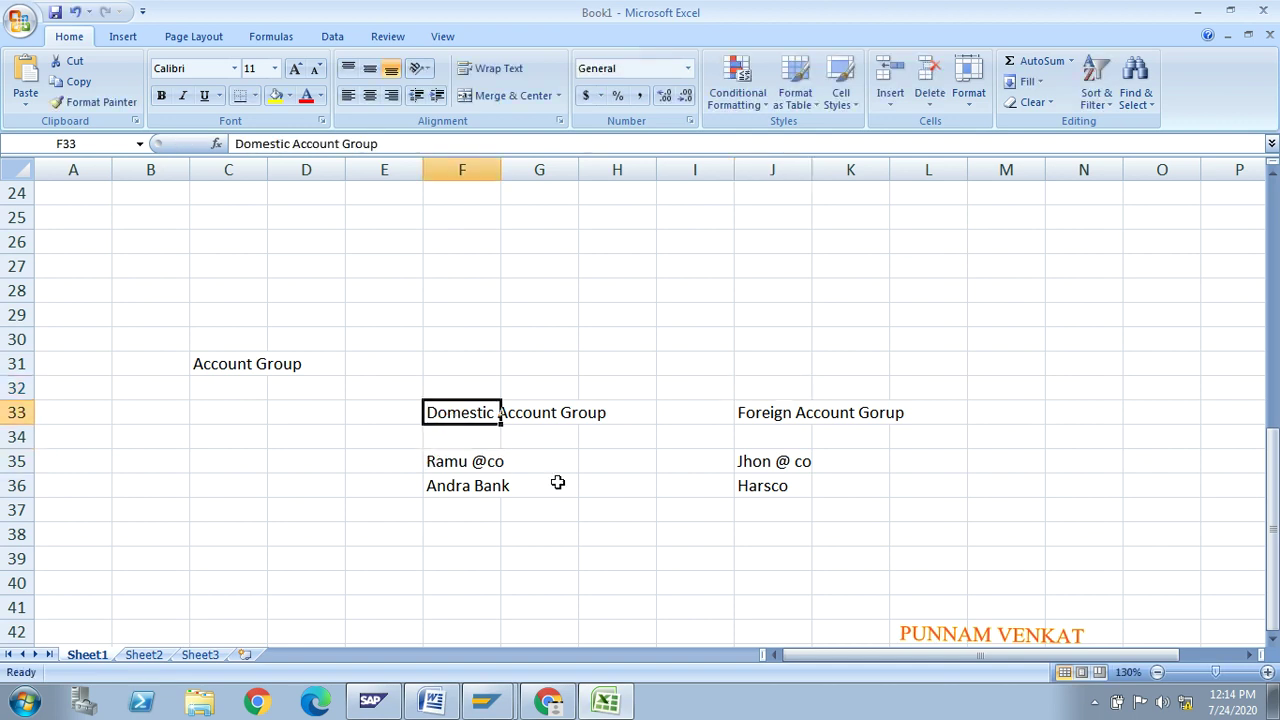
# Switch to the Word notes and split the Account Group definition into a new paragraph after "into business partner."
pyautogui.hotkey('alt', 'Tab')
pyautogui.click(451, 348)
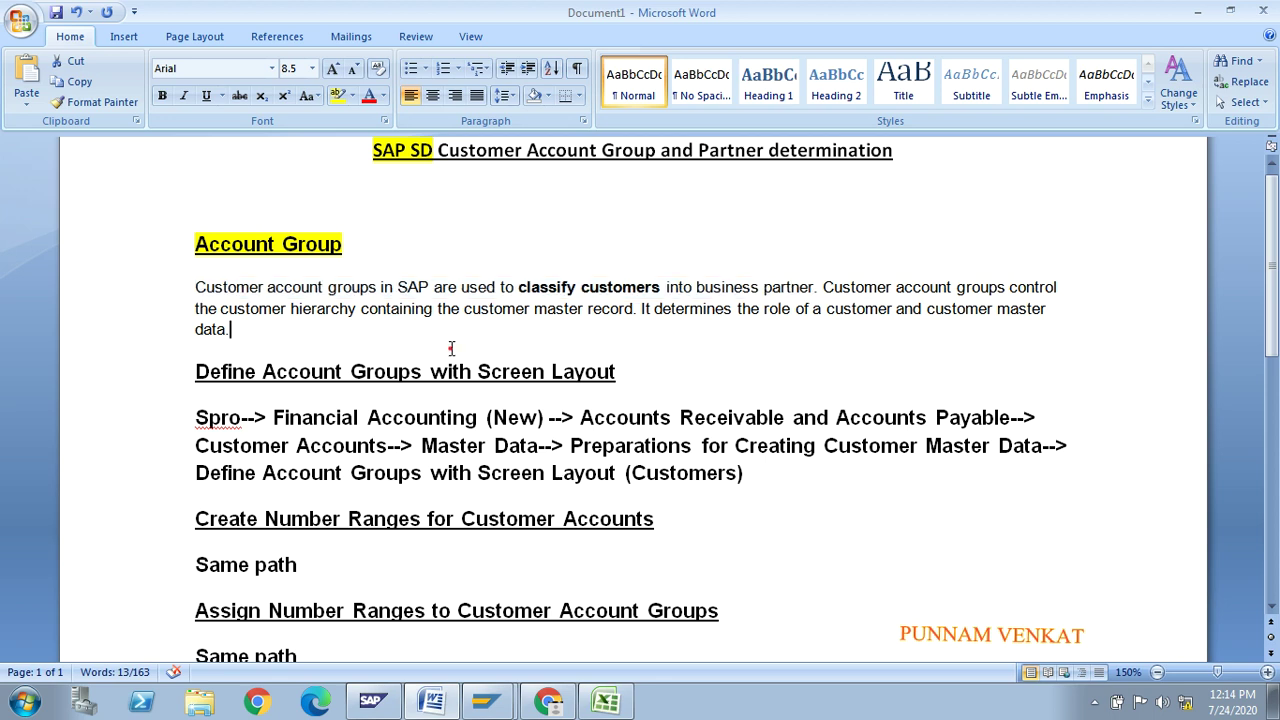
pyautogui.click(321, 256)
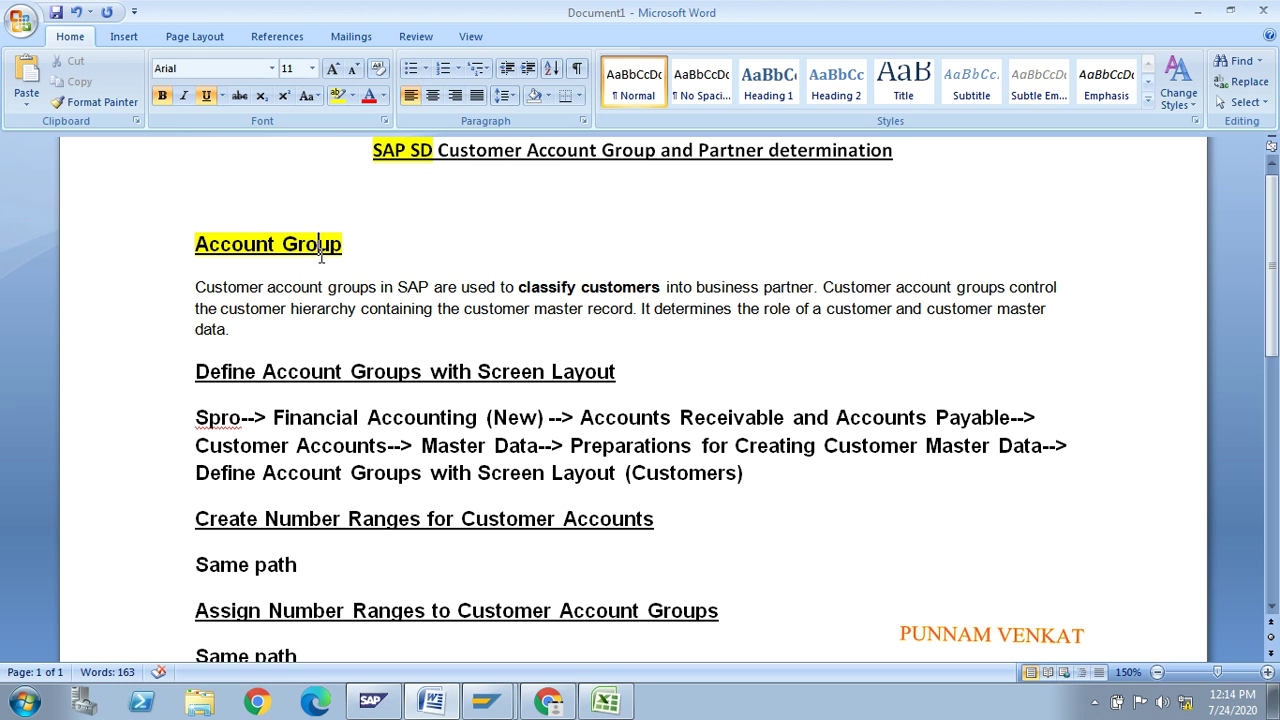
pyautogui.click(818, 287)
pyautogui.press('Return')
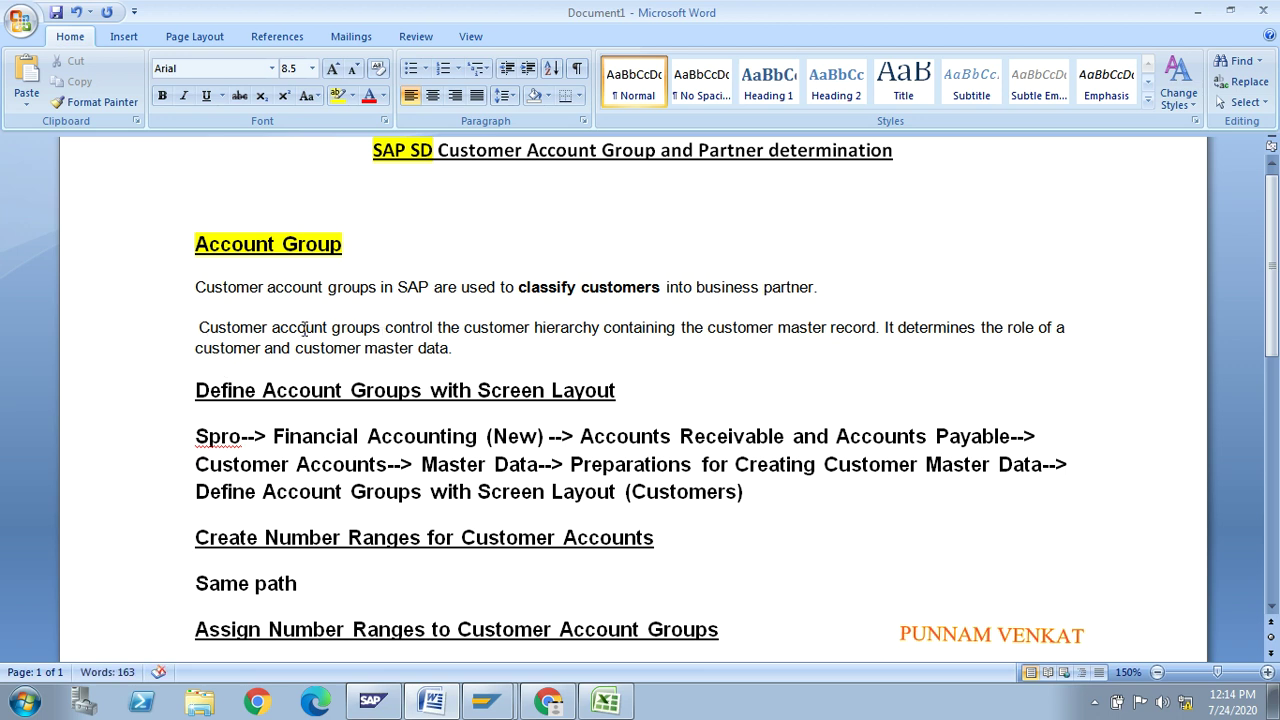
# Review the second definition paragraph and the headings on defining account groups and creating number ranges by highlighting them
pyautogui.moveTo(201, 328)
pyautogui.mouseDown()
pyautogui.moveTo(393, 329)
pyautogui.moveTo(479, 349)
pyautogui.mouseUp()
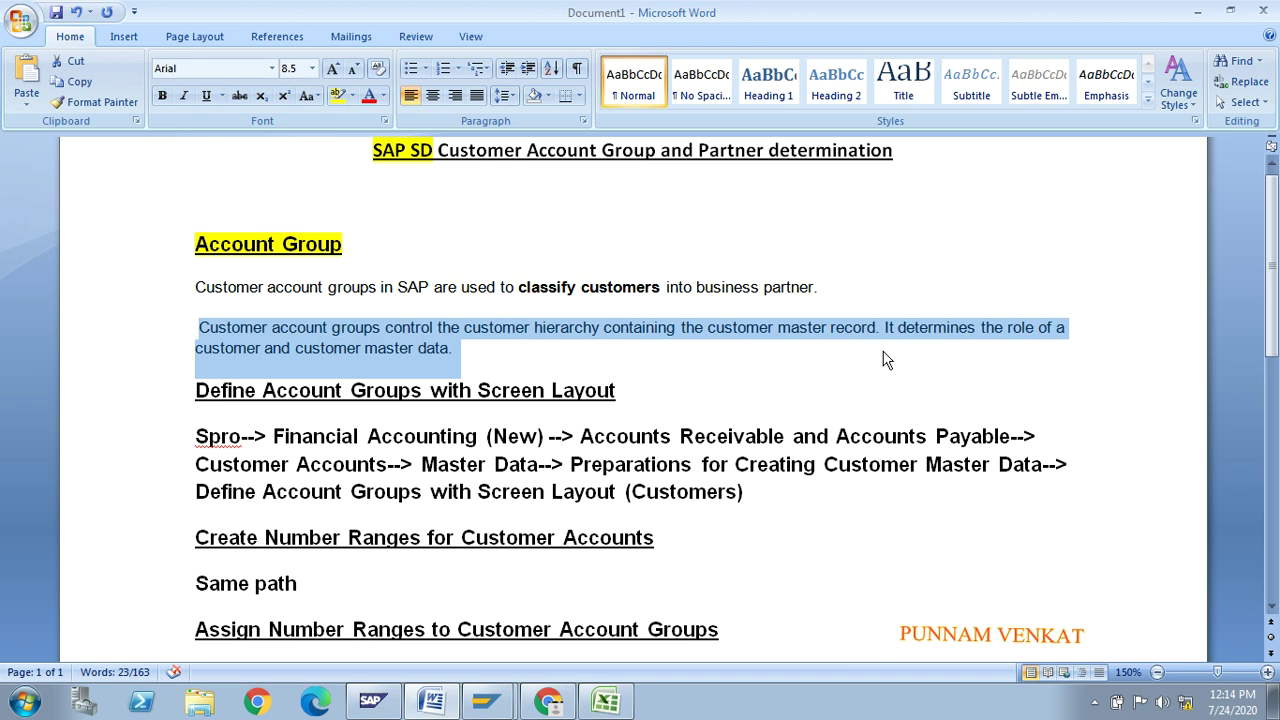
pyautogui.click(298, 348)
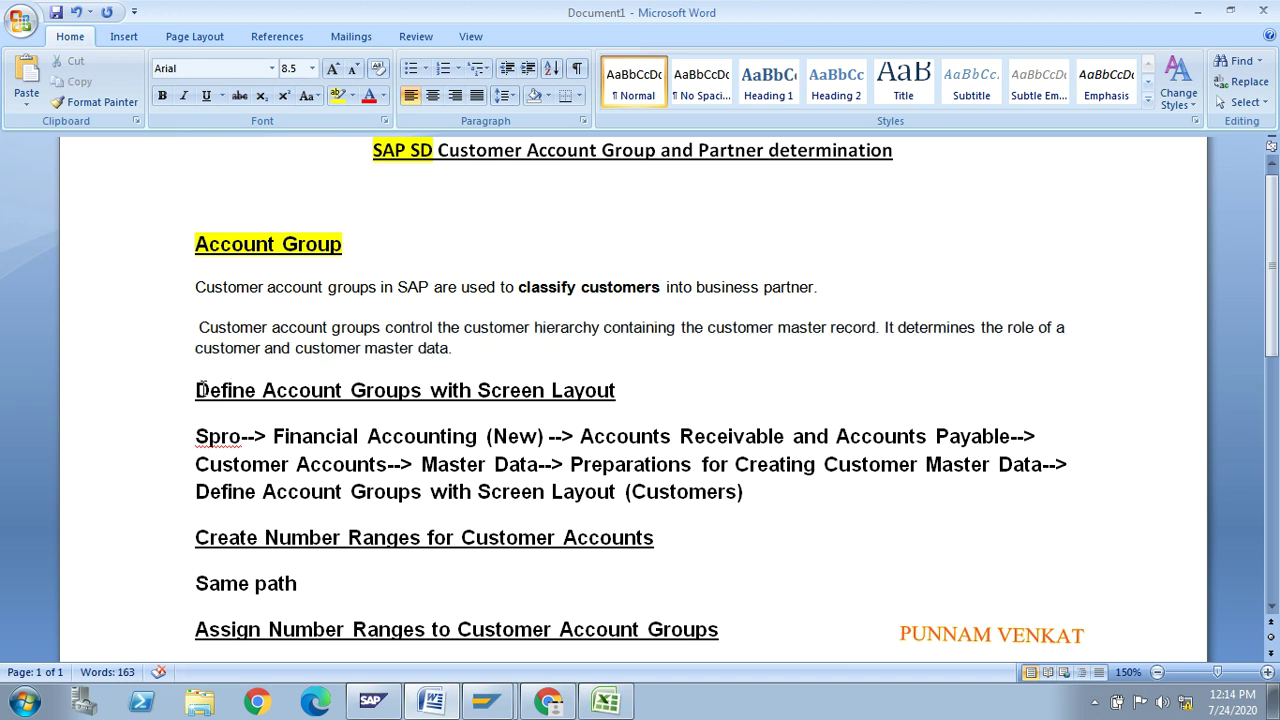
pyautogui.moveTo(194, 389); pyautogui.dragTo(407, 403)
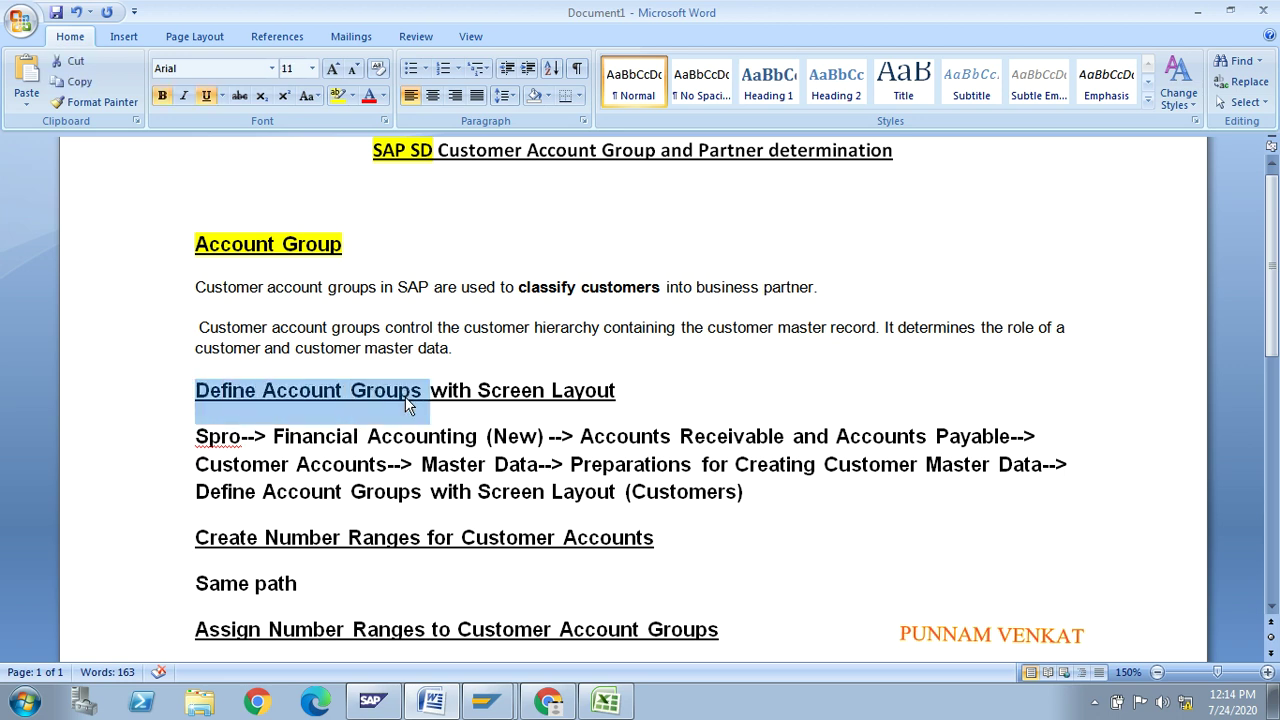
pyautogui.click(436, 401)
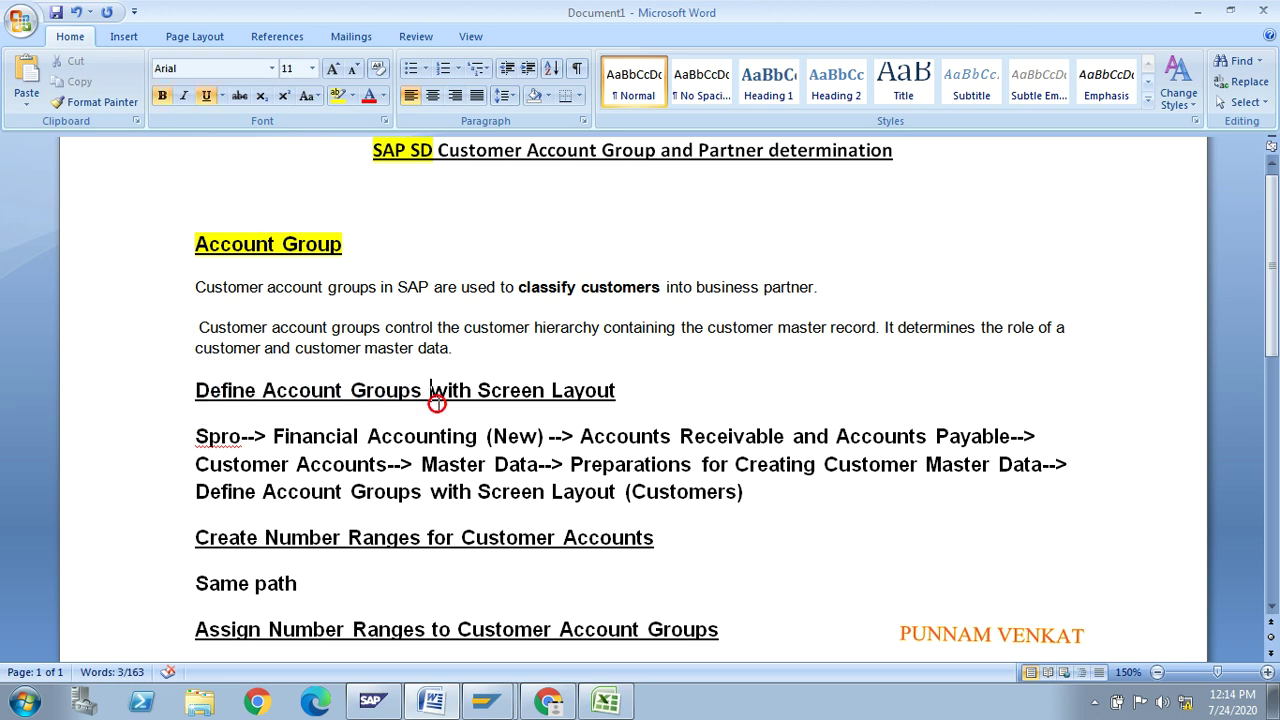
pyautogui.moveTo(263, 390); pyautogui.dragTo(430, 398)
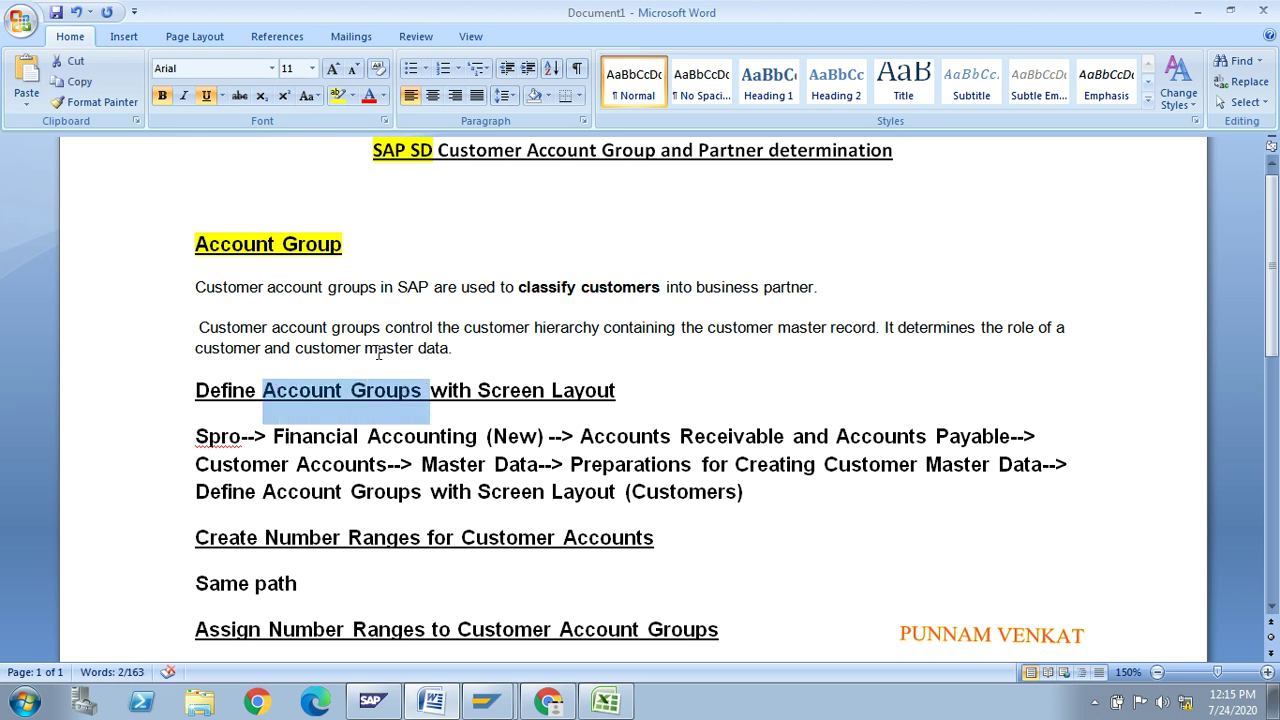
pyautogui.moveTo(195, 537); pyautogui.dragTo(356, 540)
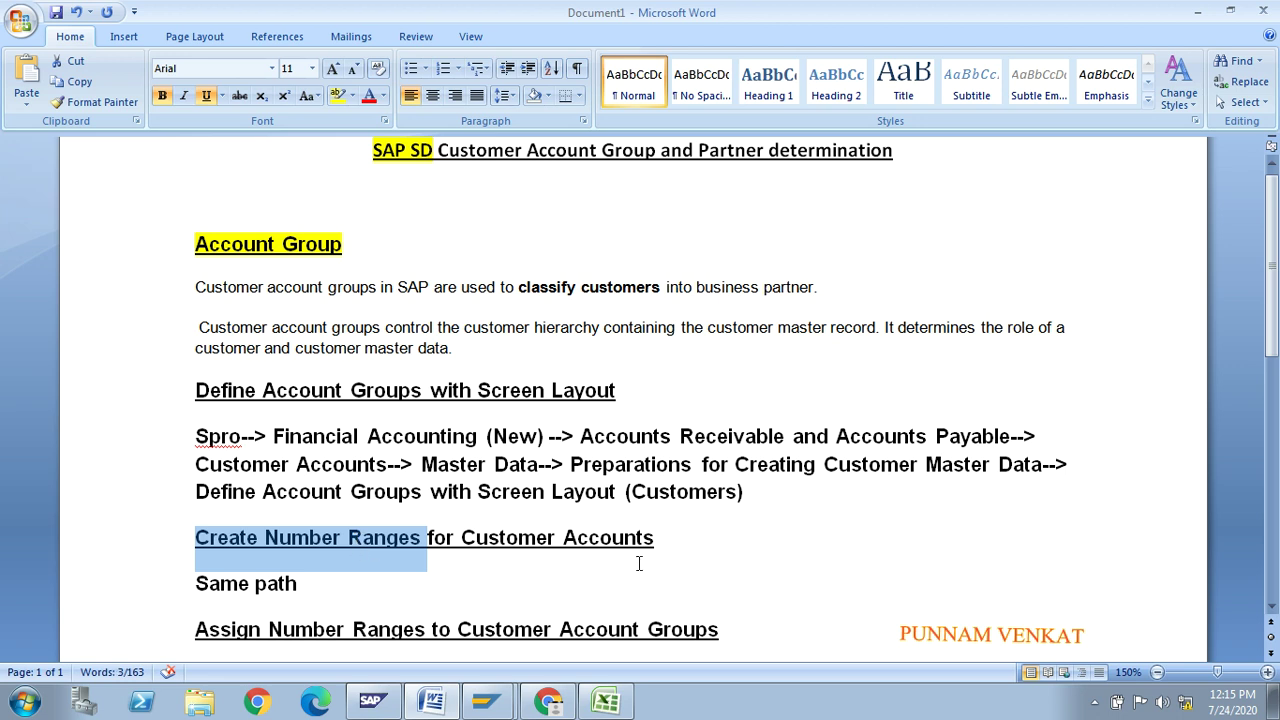
# Switch back to the Excel workbook and enter the number range "1- 100" in cell F31 above the domestic account group
pyautogui.hotkey('alt', 'Tab')
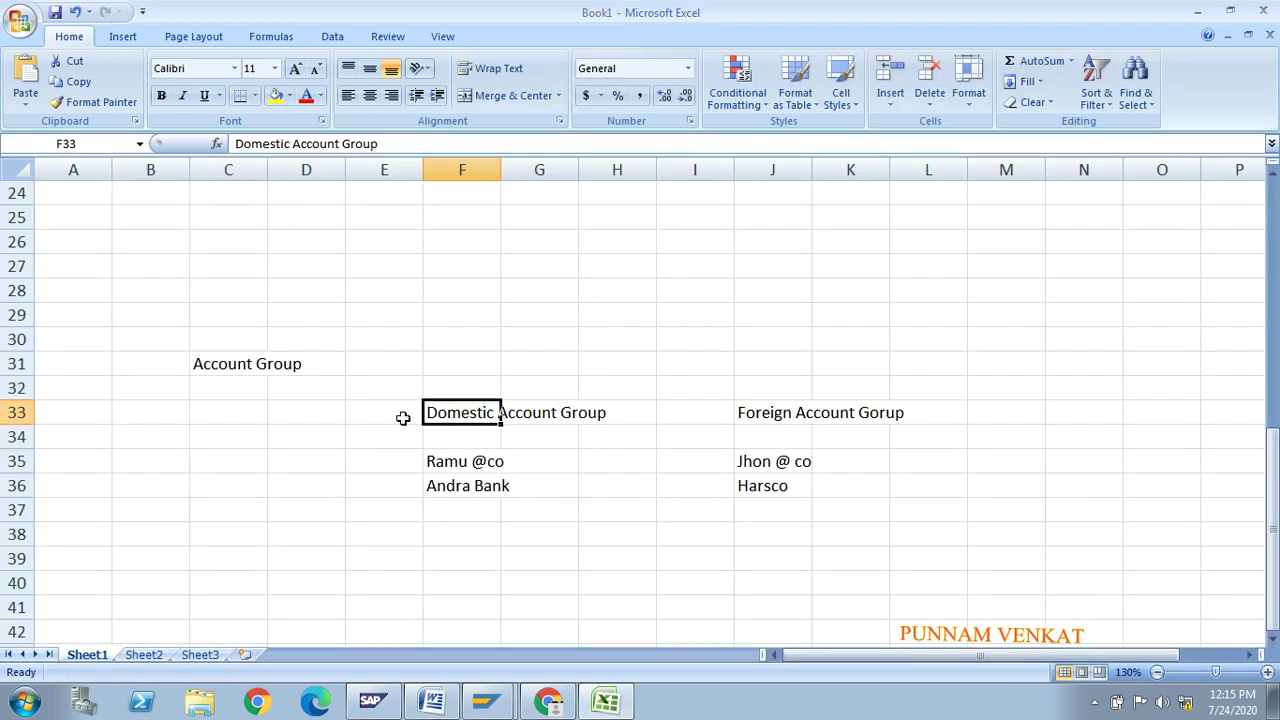
pyautogui.click(448, 388)
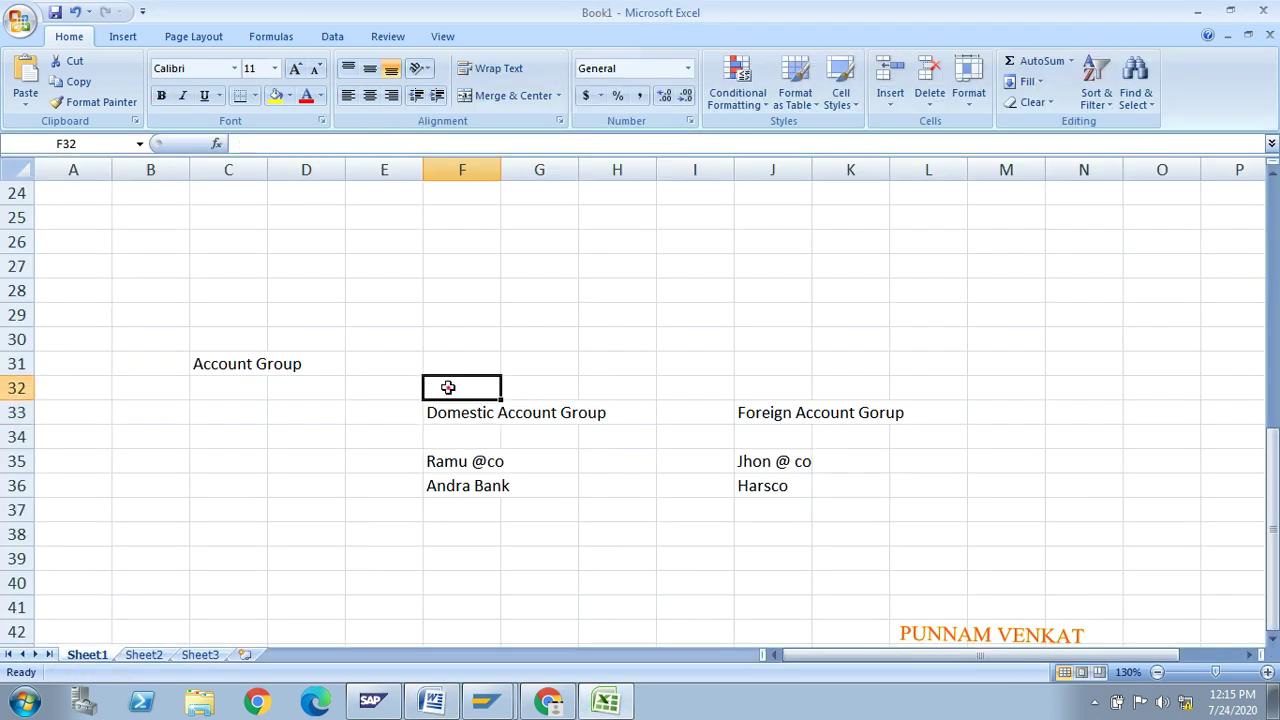
pyautogui.click(448, 362)
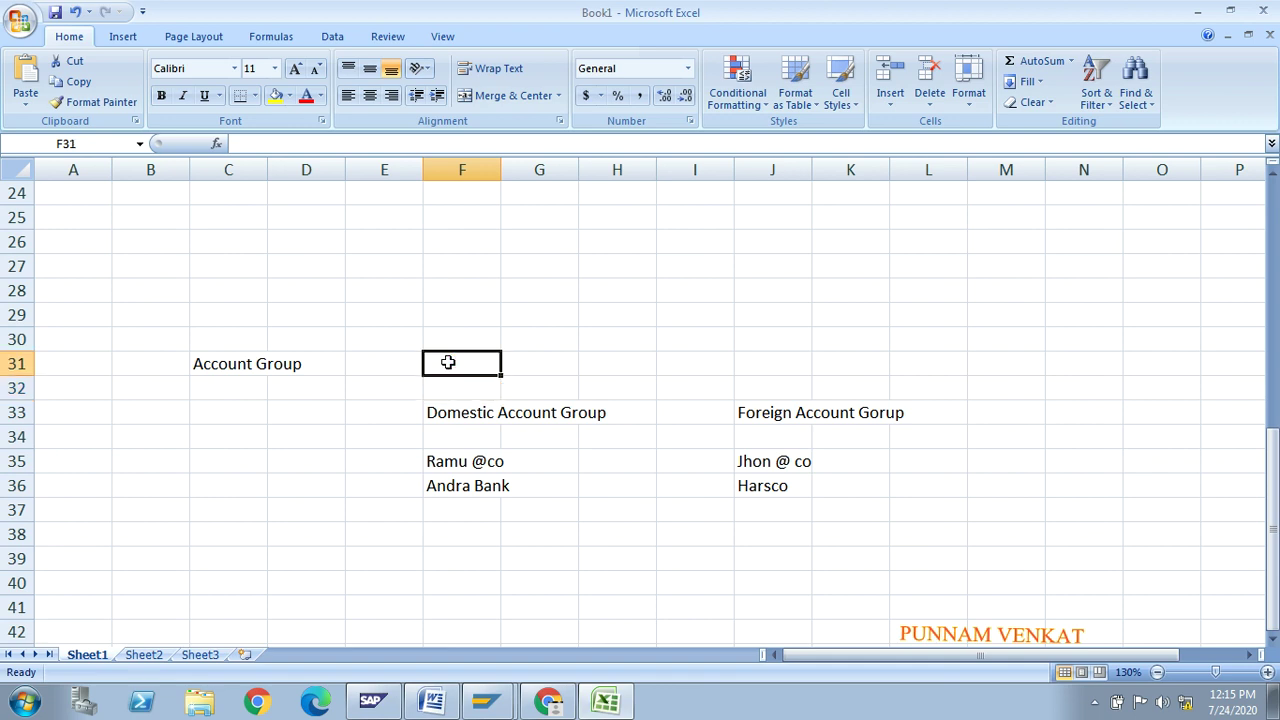
pyautogui.write('1-100')
pyautogui.press('Return')
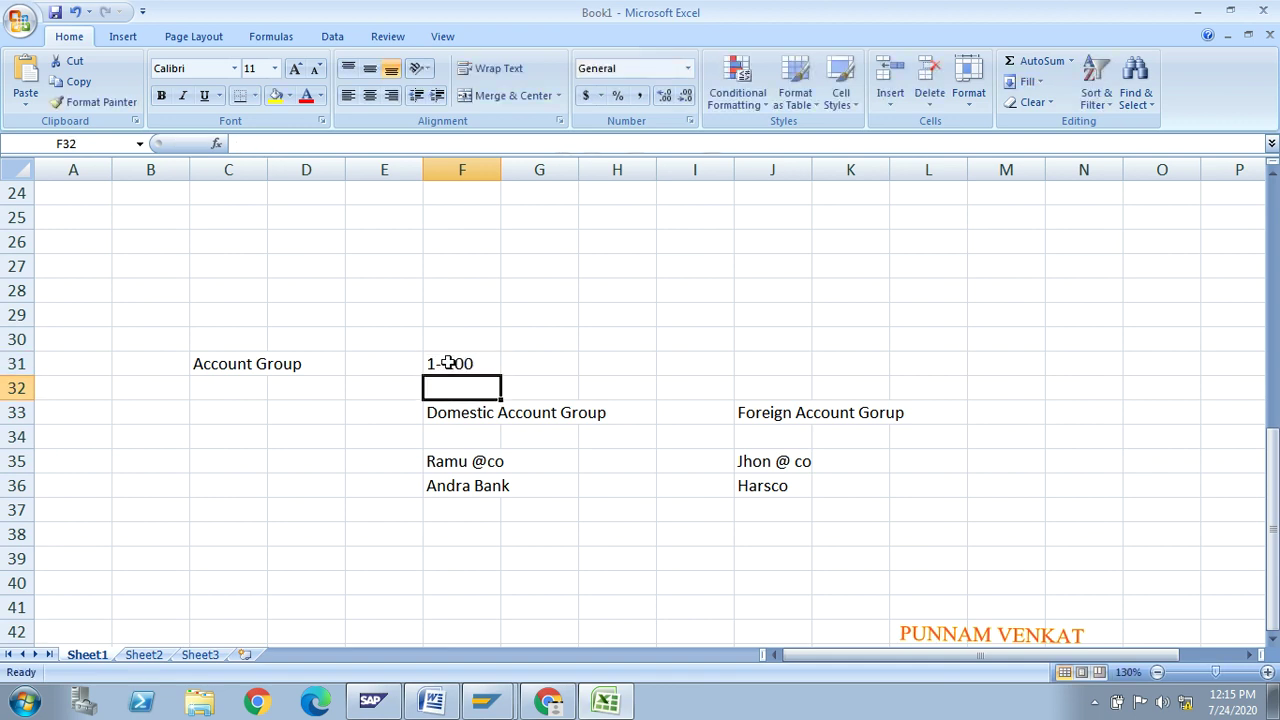
# Enter the number range "101- 200" in cell J31 above the foreign account group
pyautogui.click(756, 416)
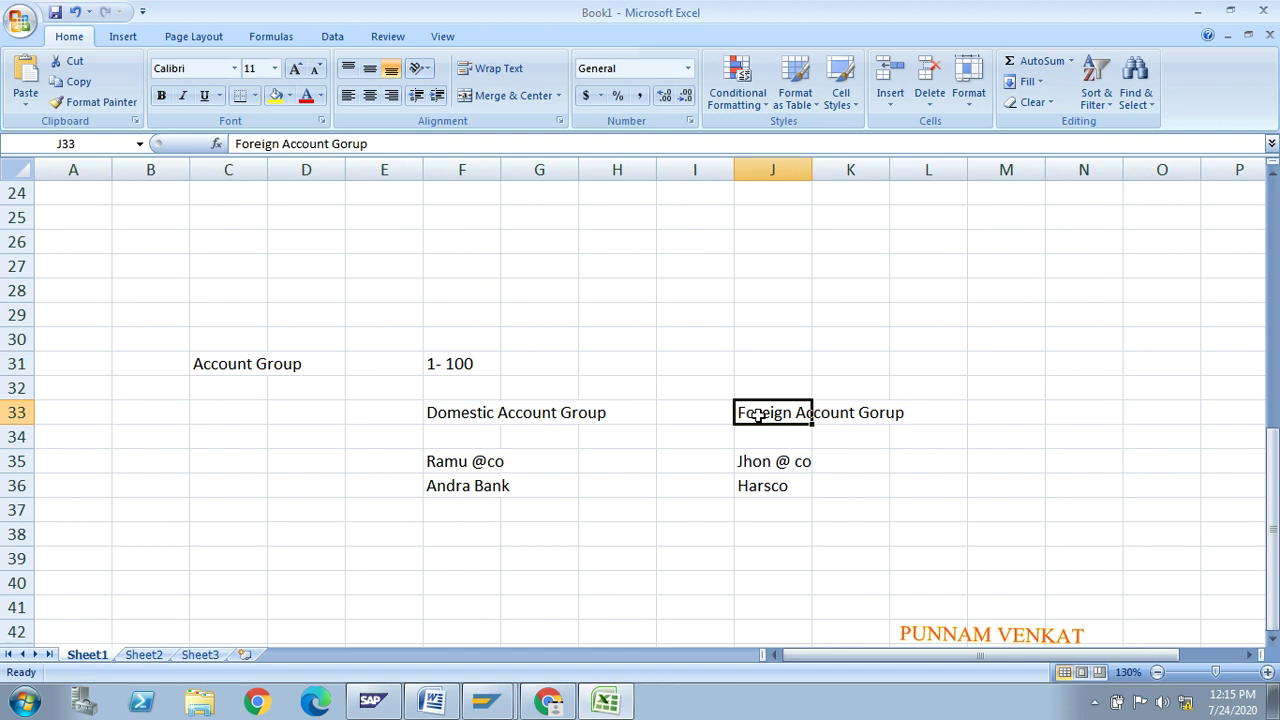
pyautogui.click(753, 363)
pyautogui.write('1')
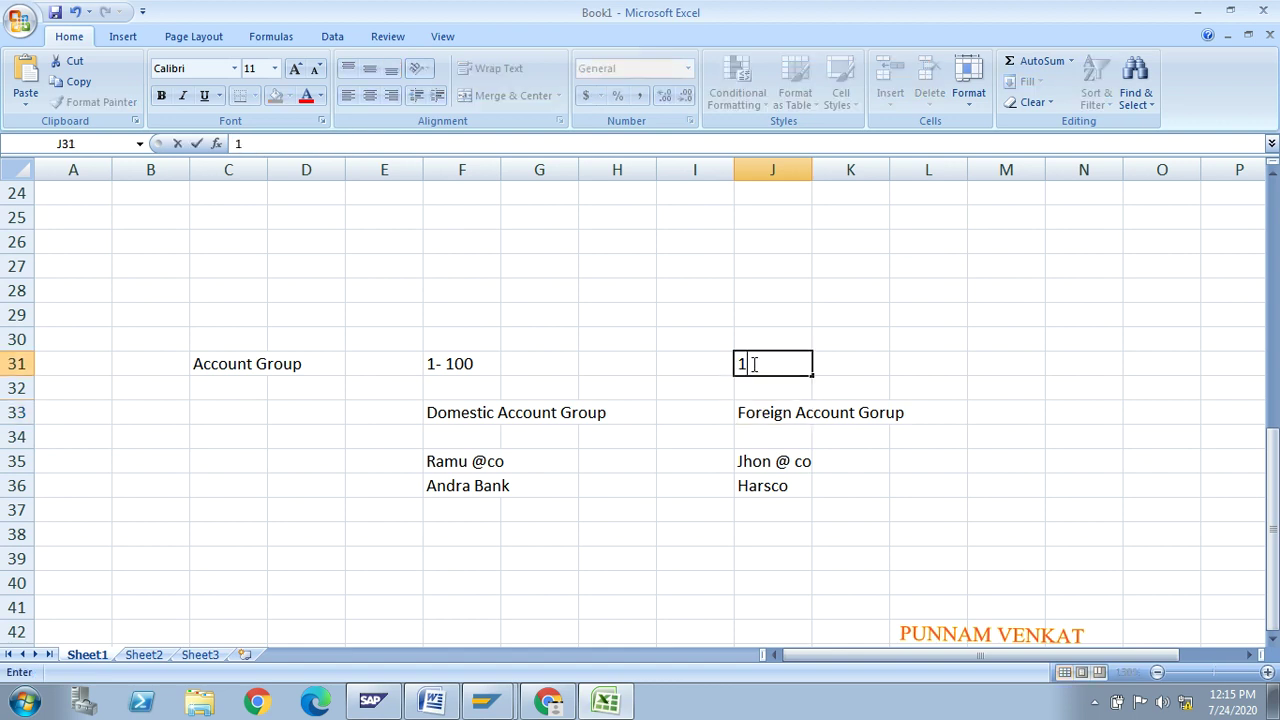
pyautogui.write('01- 200')
pyautogui.press('Return')
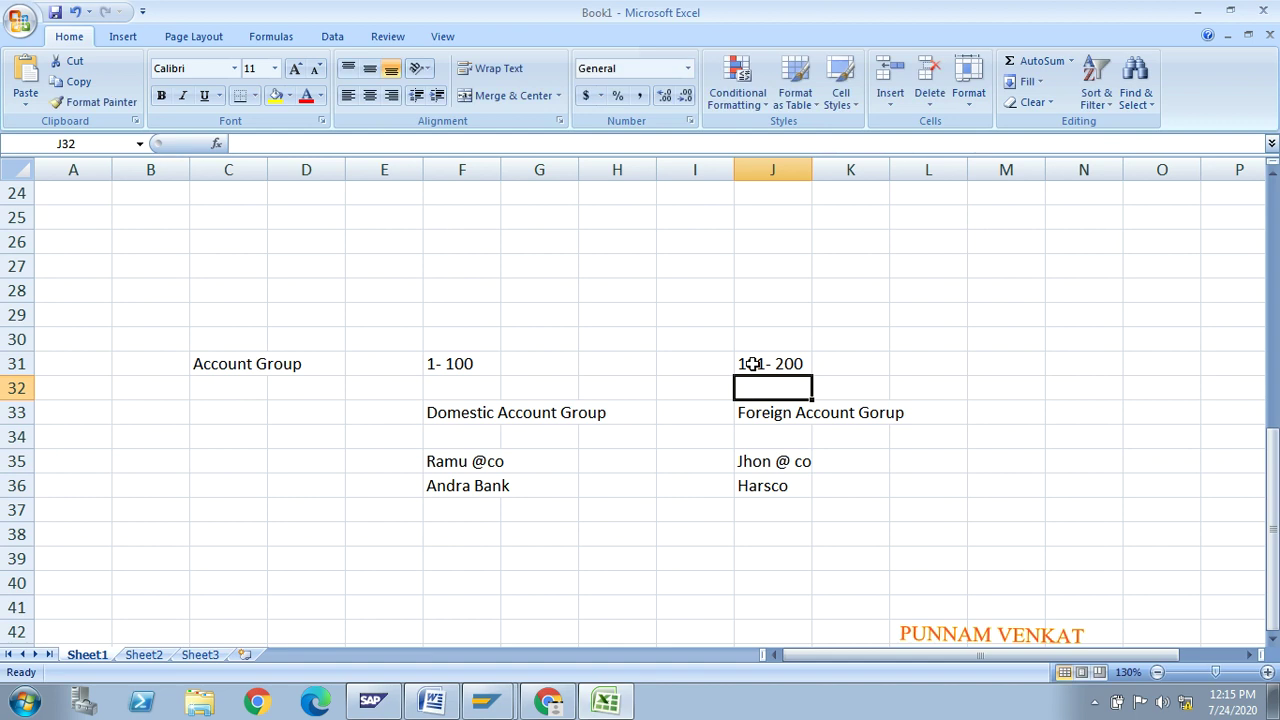
pyautogui.click(472, 363)
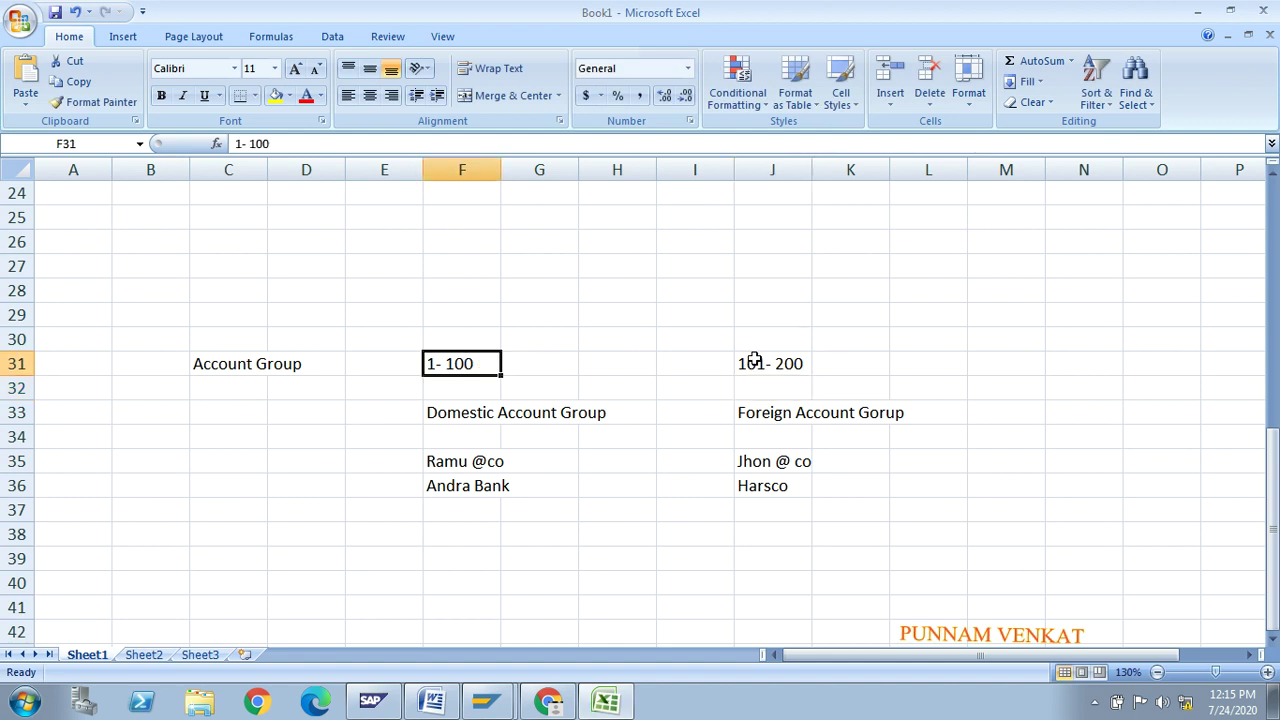
pyautogui.click(754, 361)
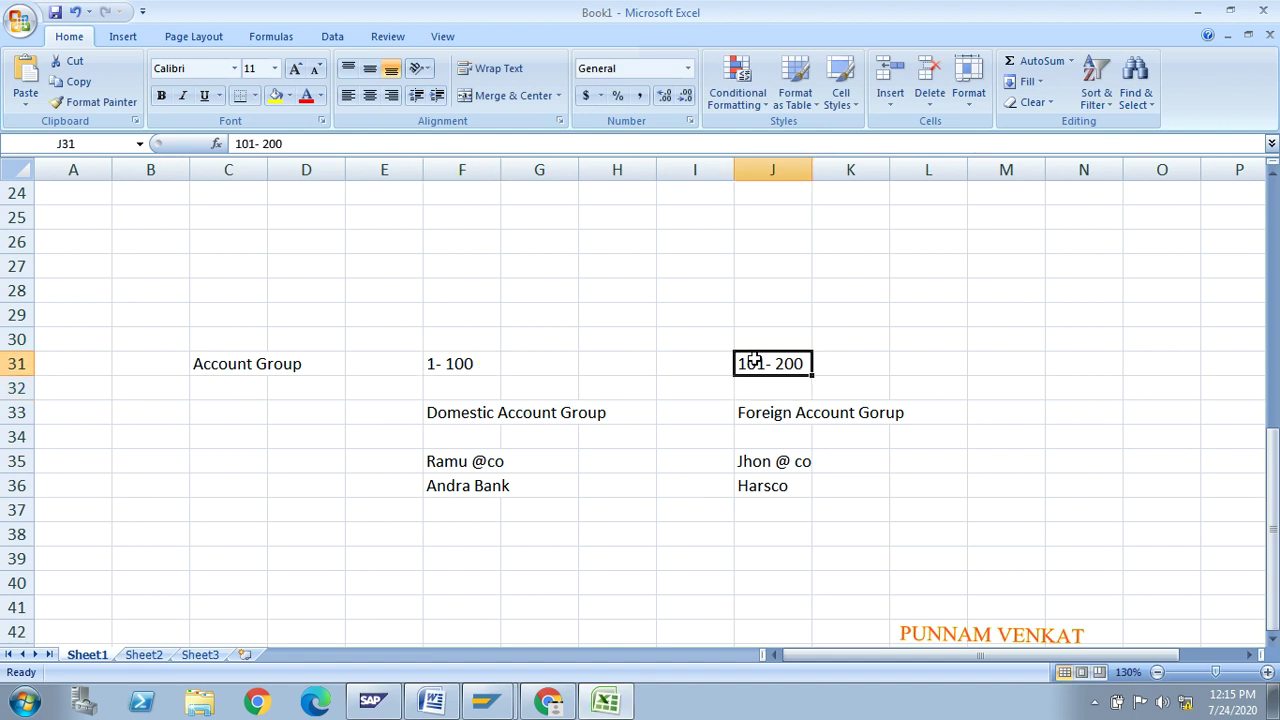
pyautogui.click(456, 370)
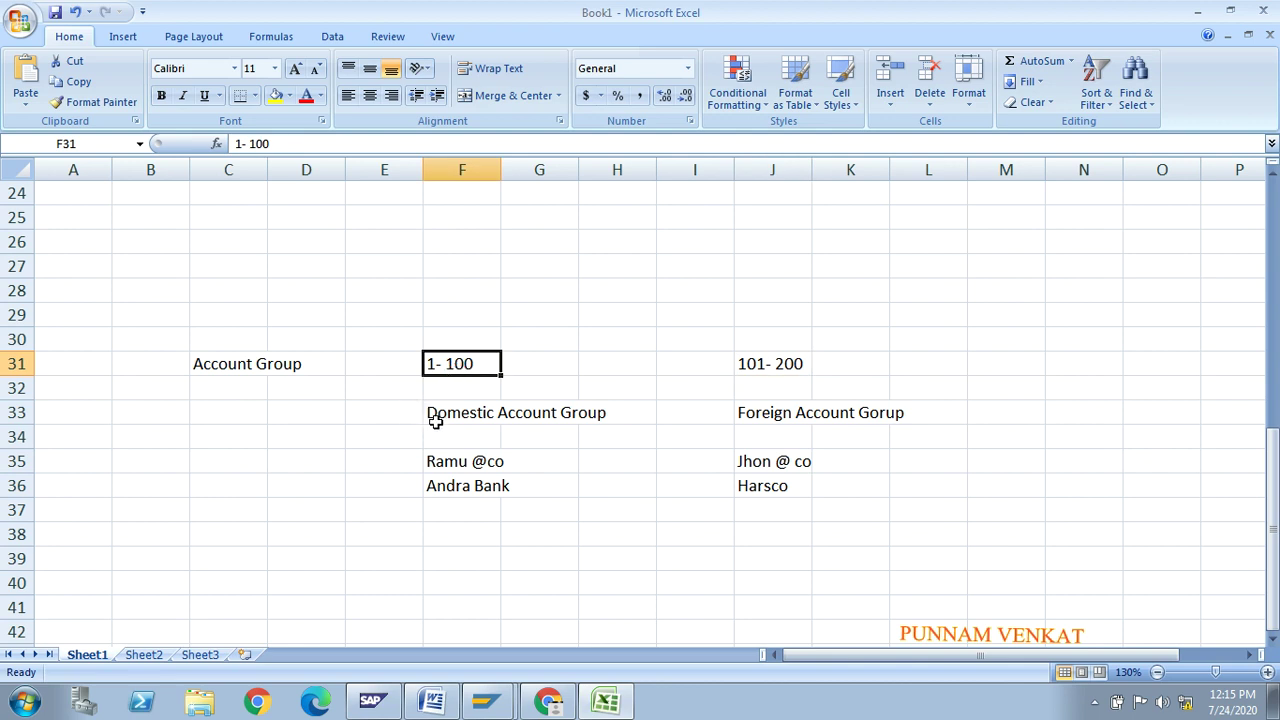
pyautogui.click(449, 411)
pyautogui.click(776, 409)
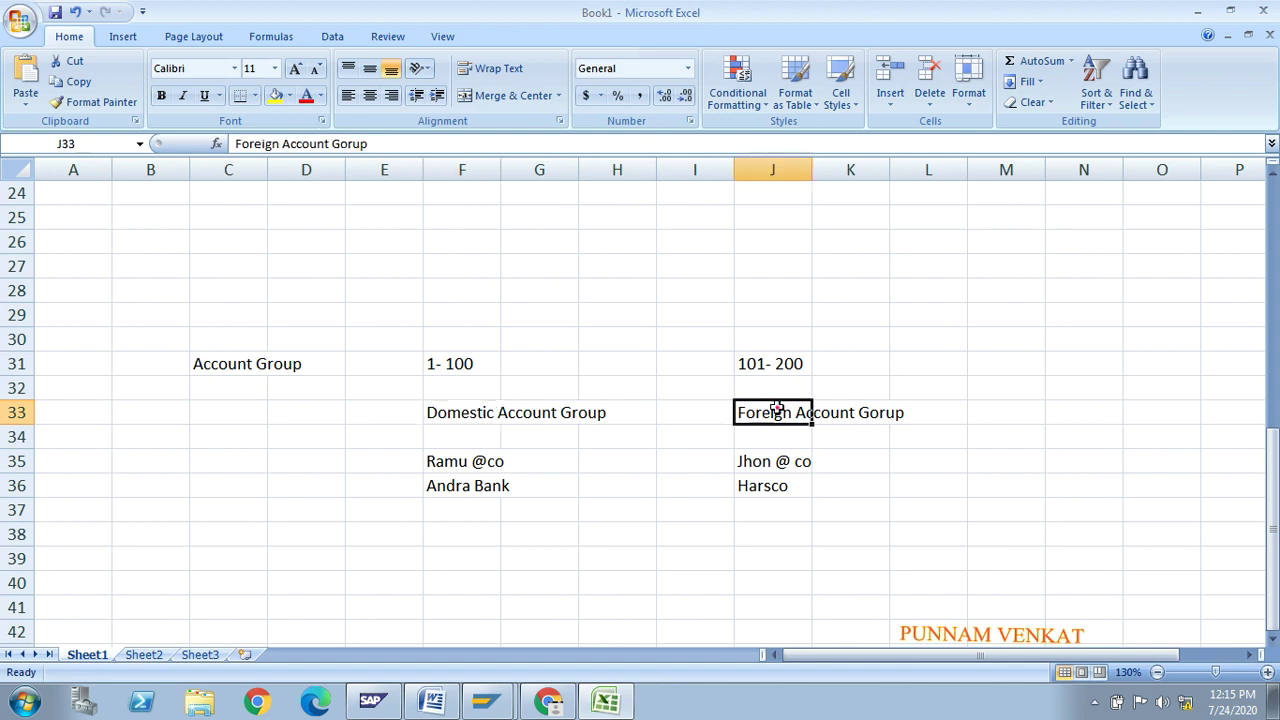
pyautogui.click(438, 368)
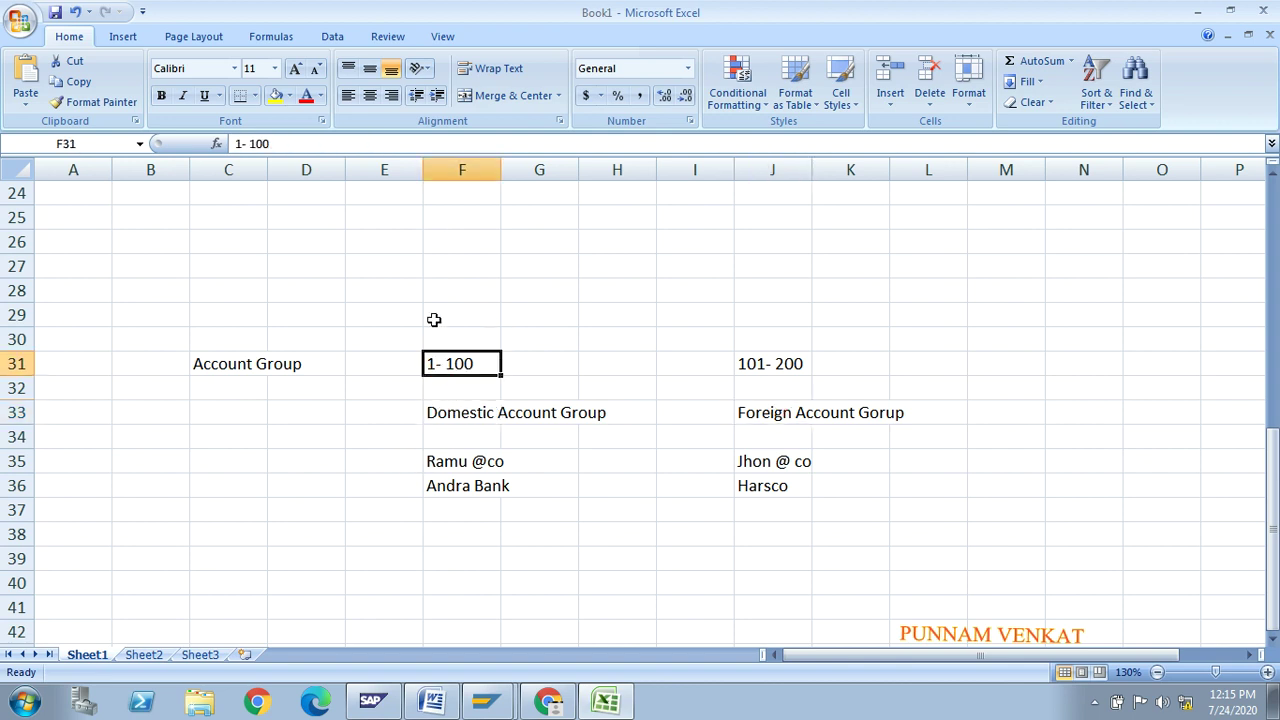
# Number the first two domestic customers 1 and 2 in cells E35 and E36
pyautogui.click(394, 452)
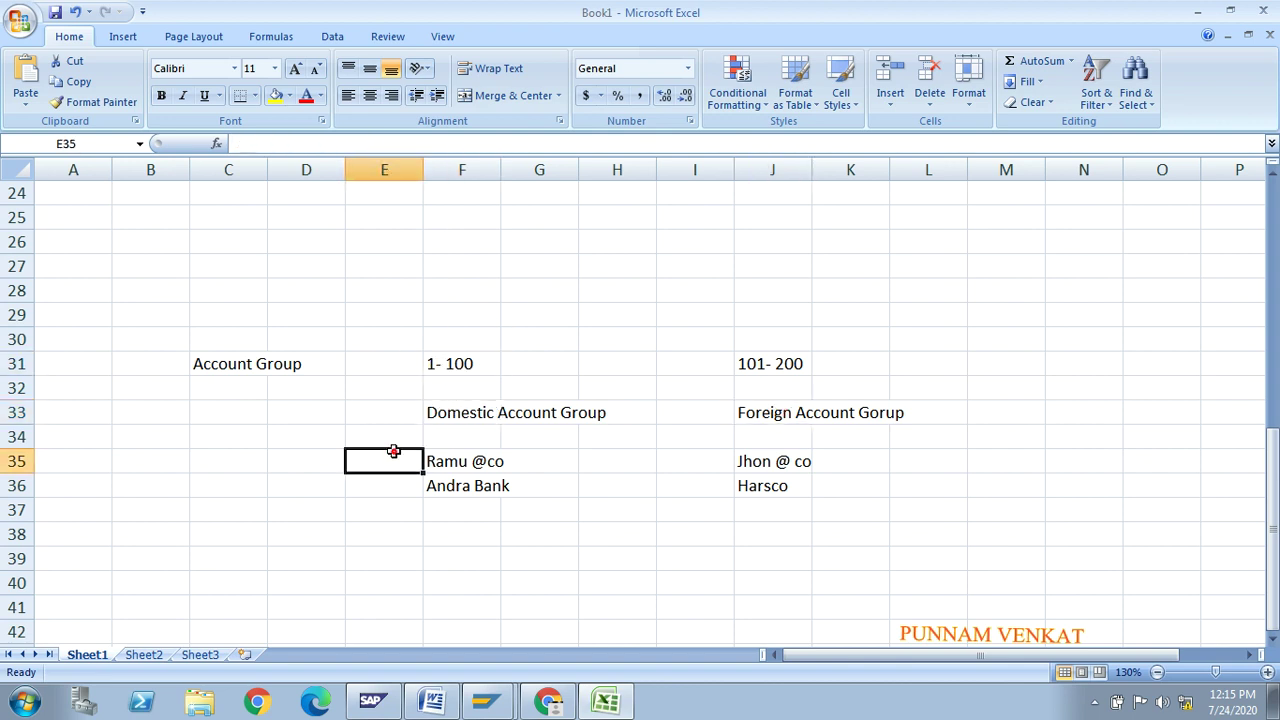
pyautogui.write('1')
pyautogui.press('Return')
pyautogui.write('2')
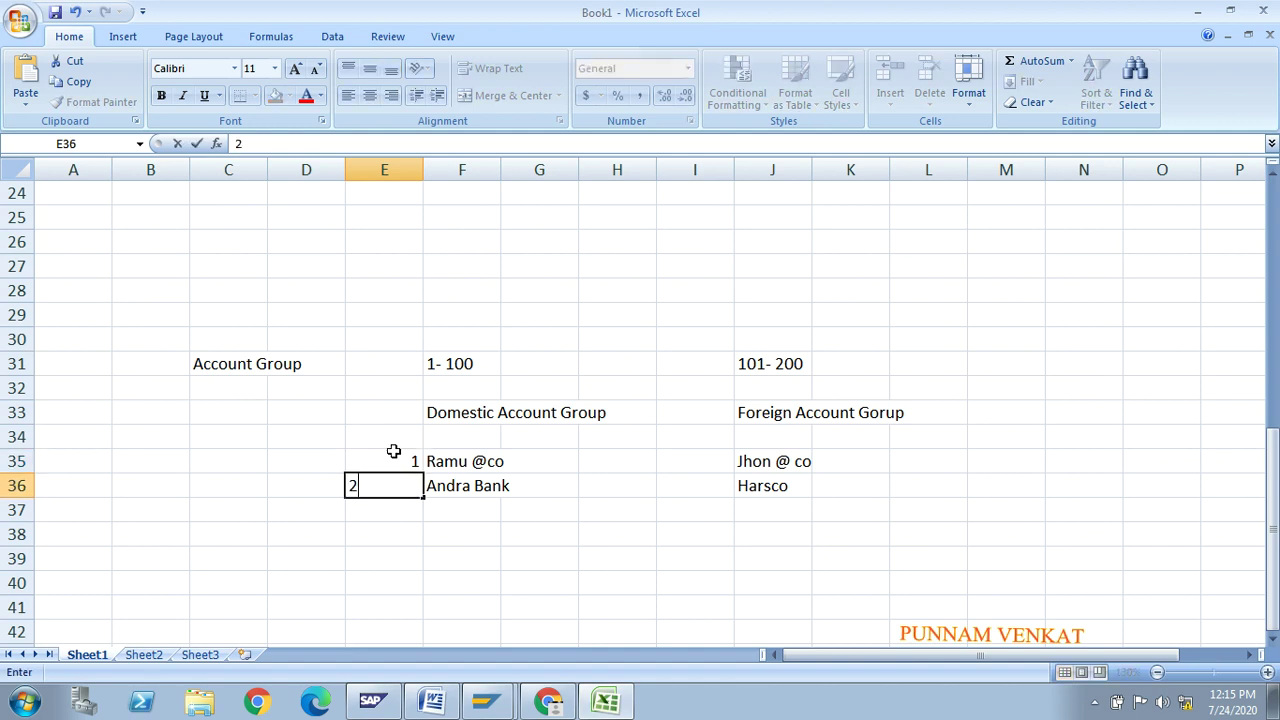
pyautogui.press('Return')
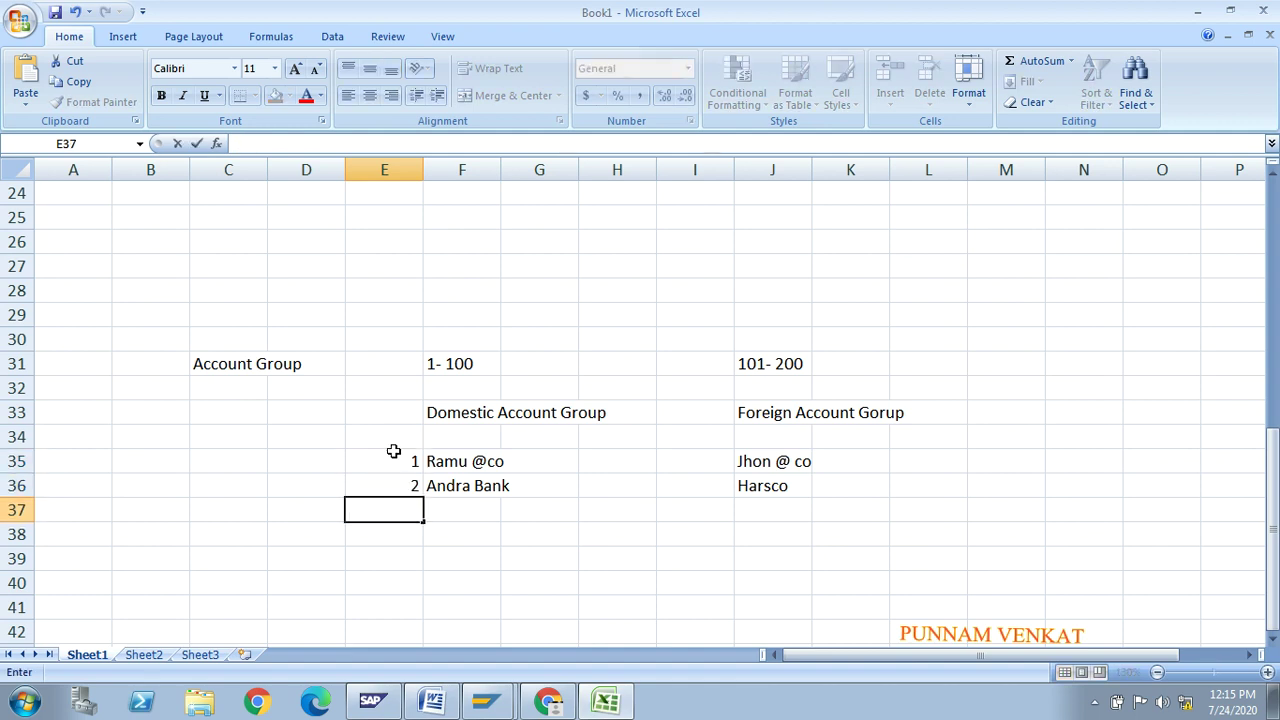
# Add "DN PVT LTD" in cell F37 as the third domestic customer and number it 3 in cell E37
pyautogui.press('Right')
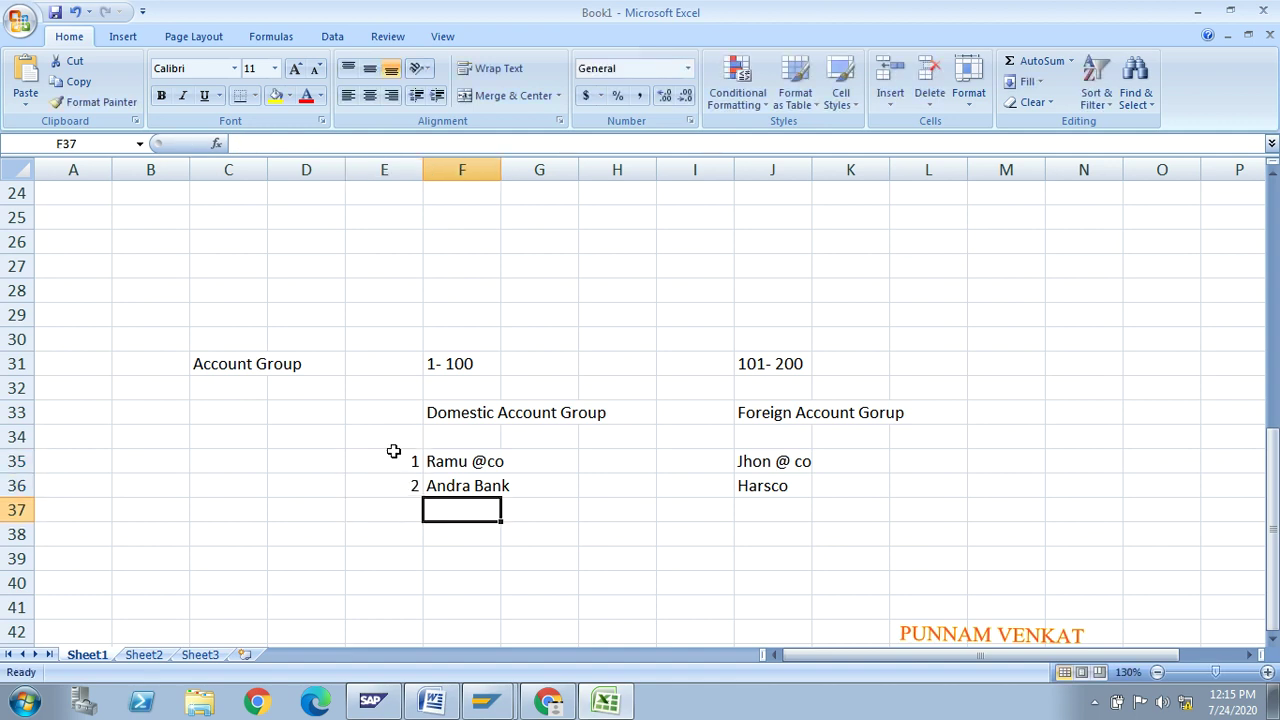
pyautogui.write('dn')
pyautogui.press('BackSpace')
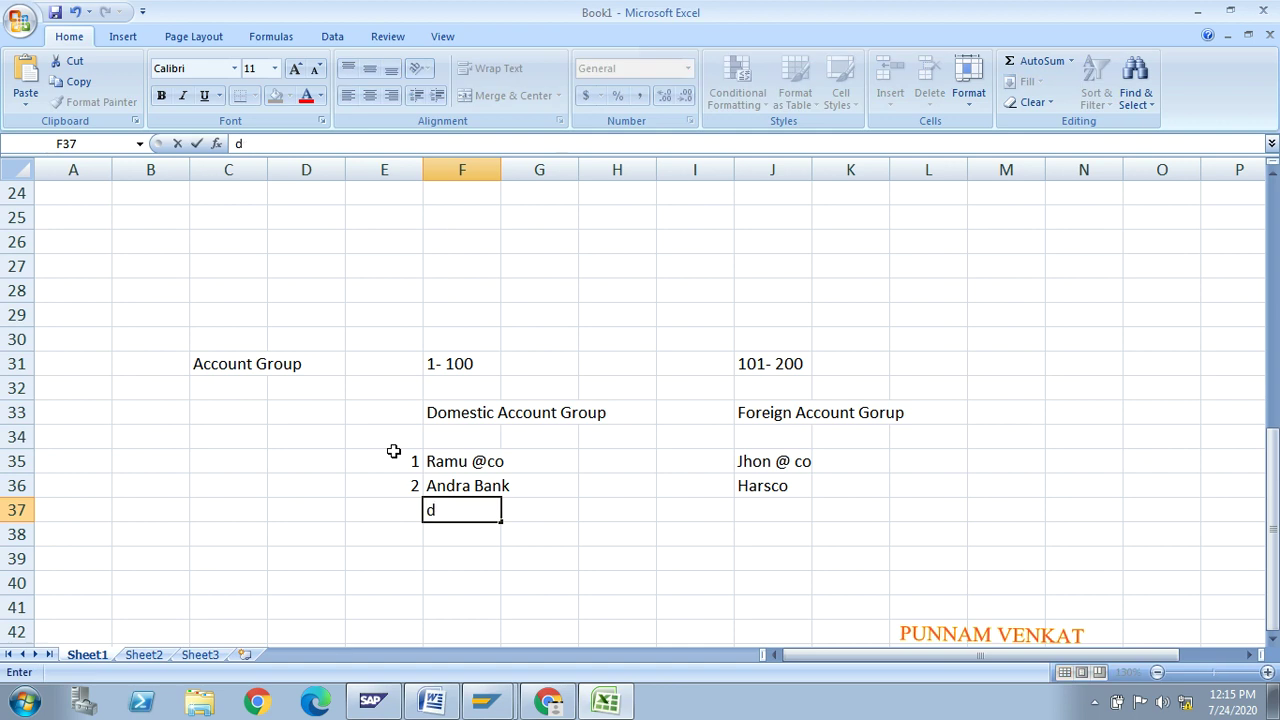
pyautogui.press('BackSpace')
pyautogui.write('DN PVT LTD')
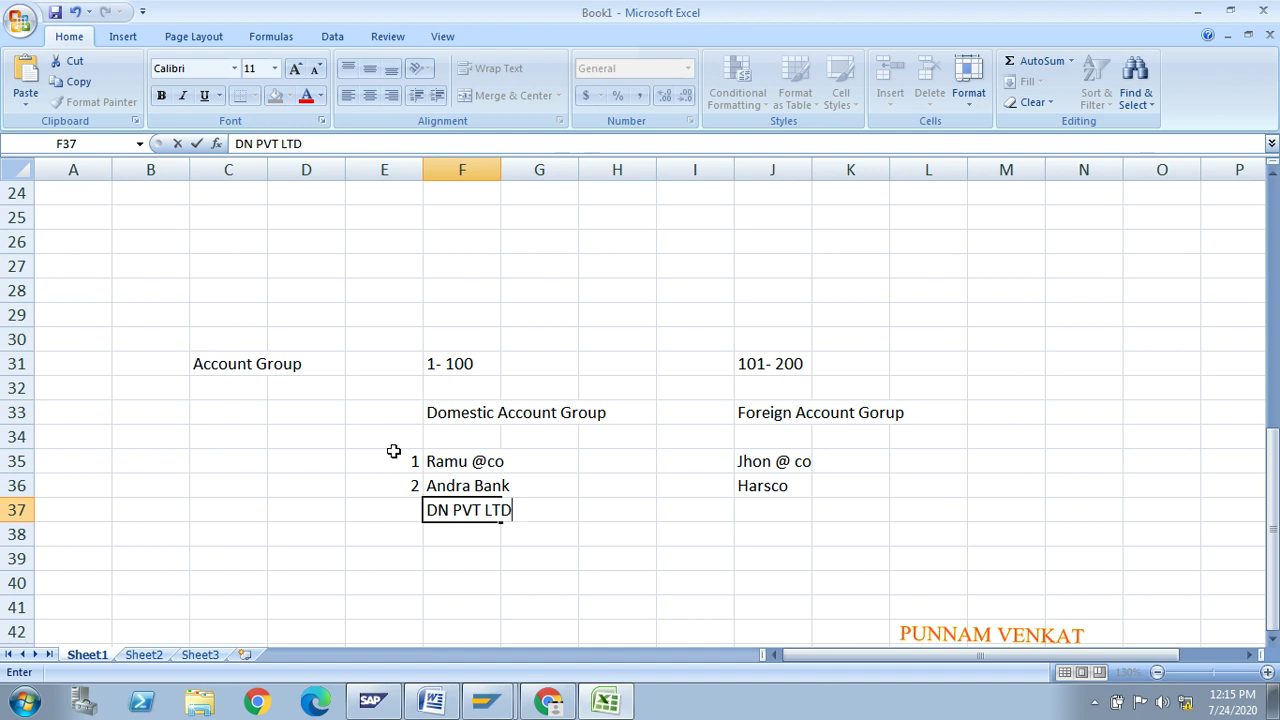
pyautogui.press('Return')
pyautogui.press('Left')
pyautogui.press('Up')
pyautogui.write('3')
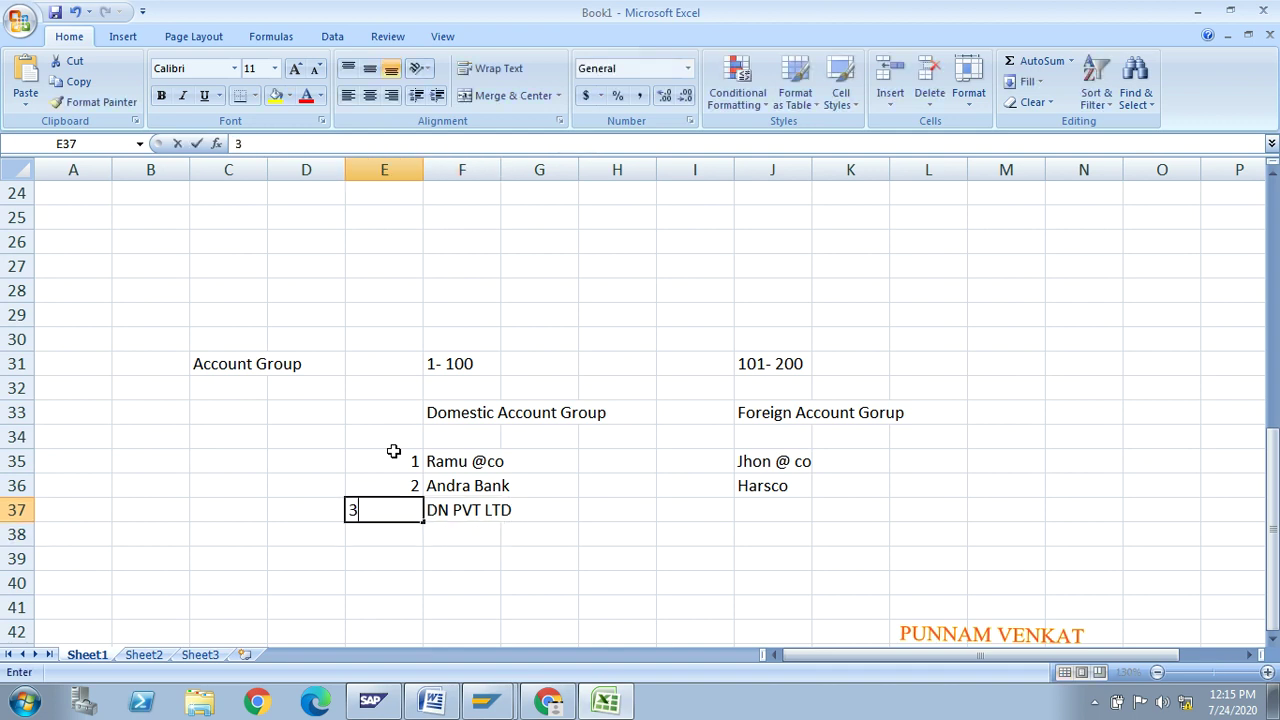
pyautogui.press('Up')
# Number the first two foreign customers 101 and 102 in cells I35 and I36
pyautogui.press('Right')
pyautogui.press('Right')
pyautogui.press('Right')
pyautogui.press('Right')
pyautogui.press('Right')
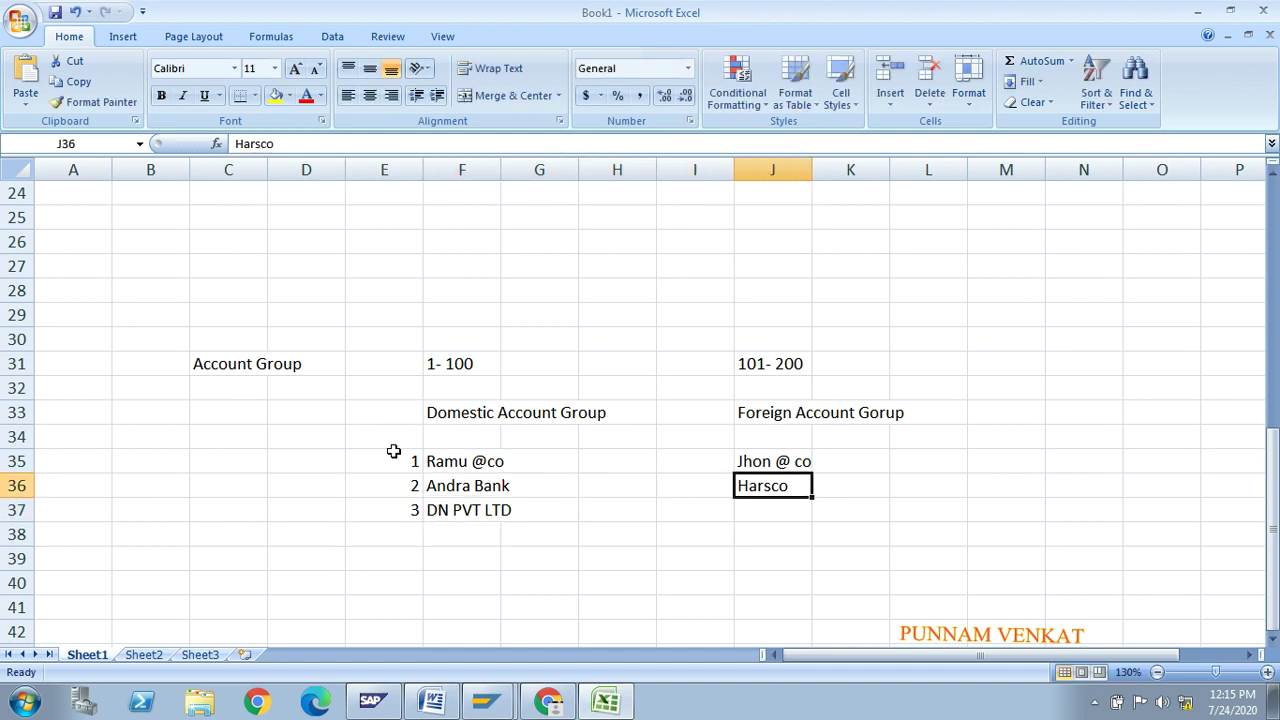
pyautogui.press('Up')
pyautogui.press('Left')
pyautogui.write('101')
pyautogui.press('Return')
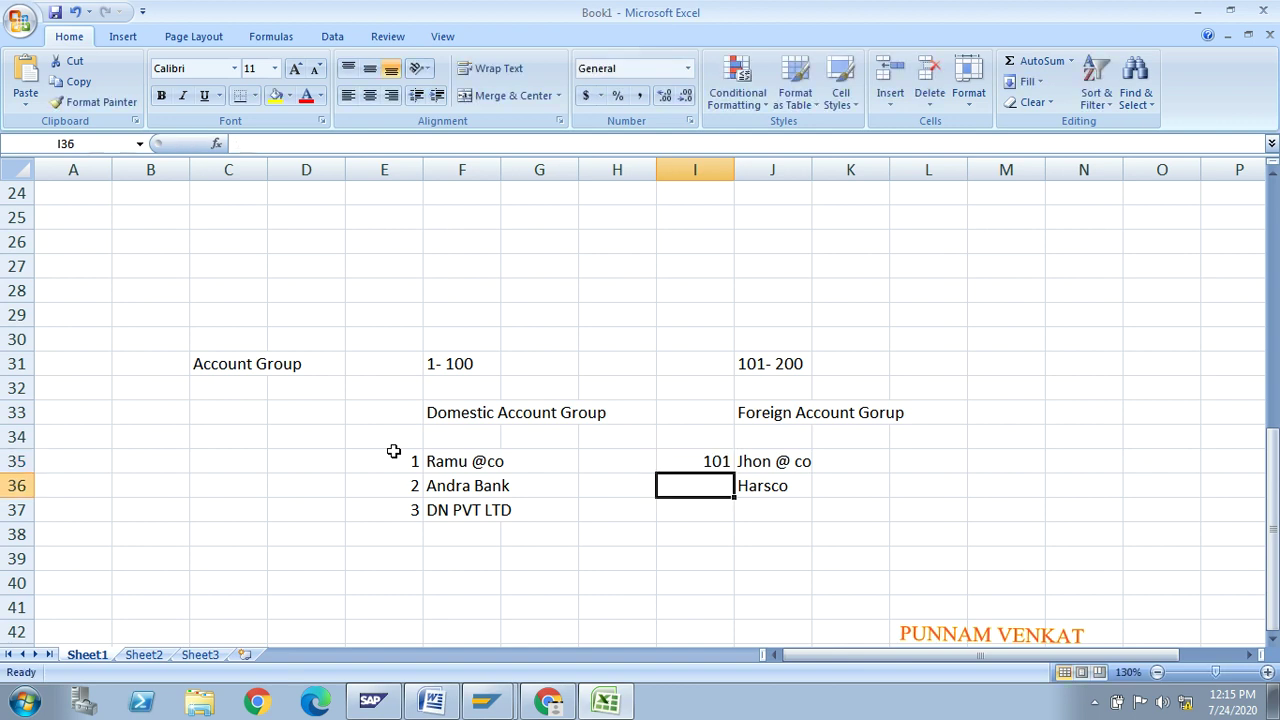
pyautogui.write('102')
pyautogui.press('Return')
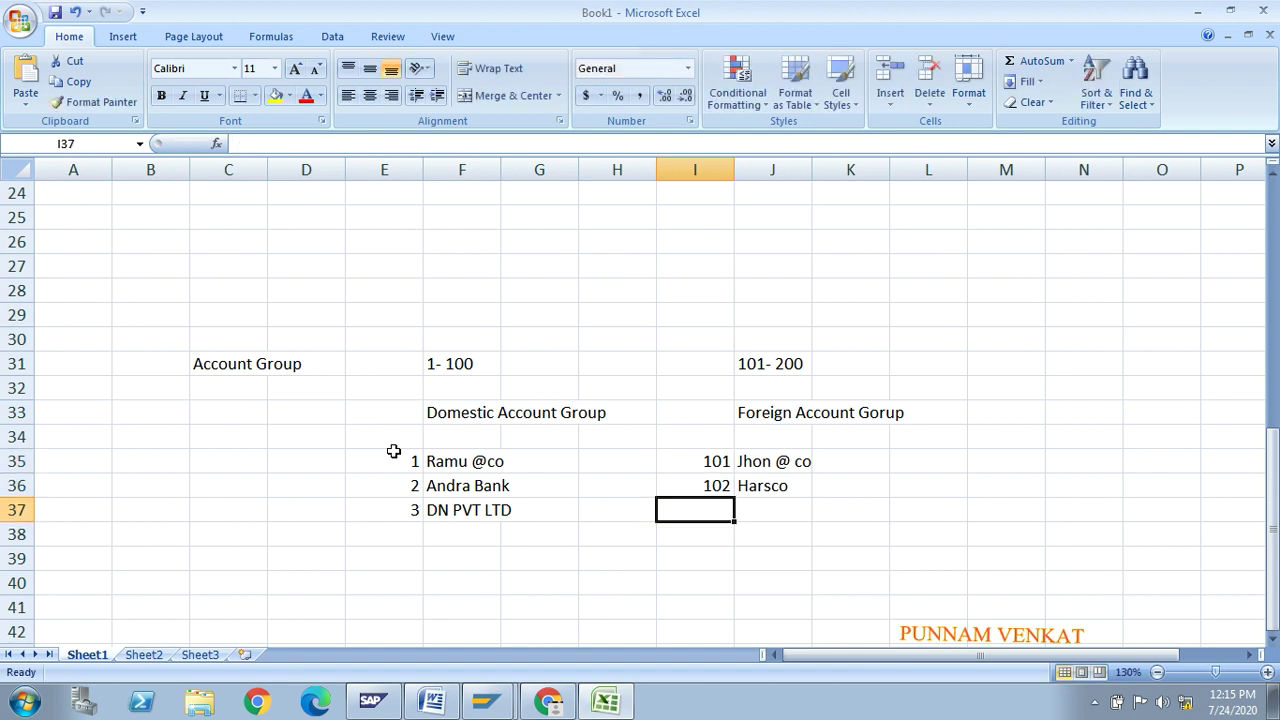
# Enter 103 in cell I37 as the third foreign customer number
pyautogui.press('Right')
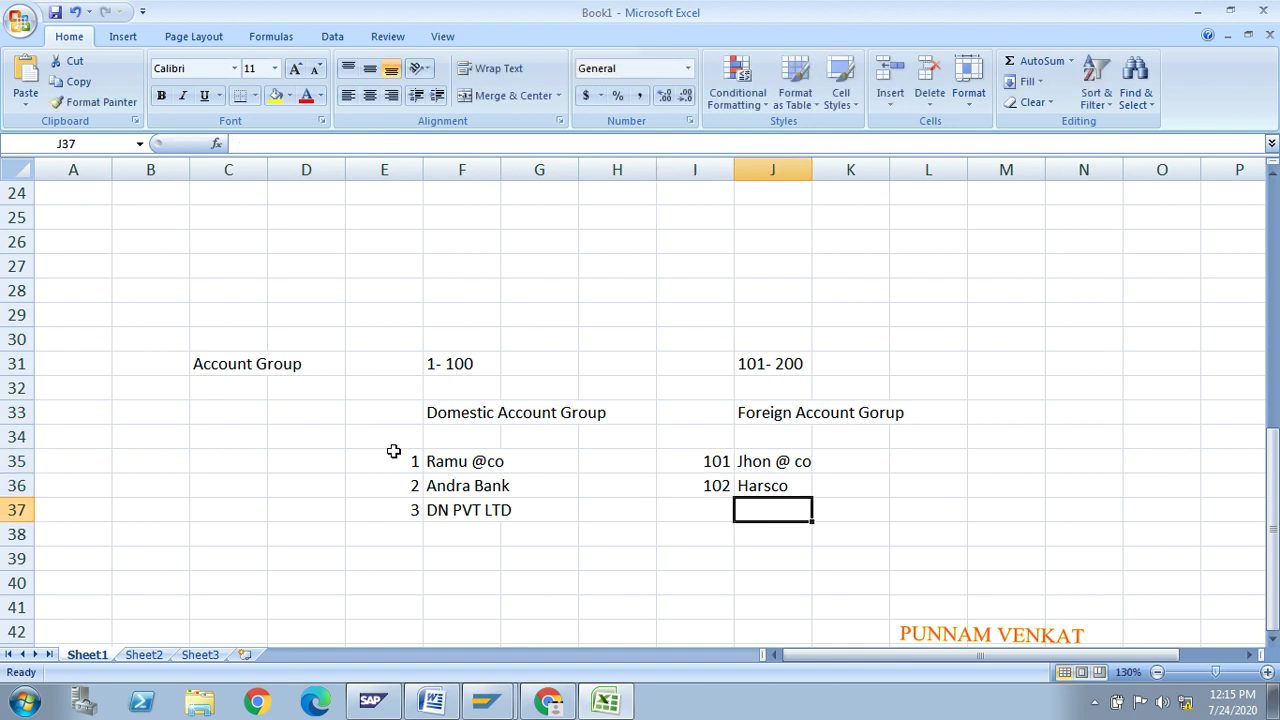
pyautogui.press('Left')
pyautogui.write('103')
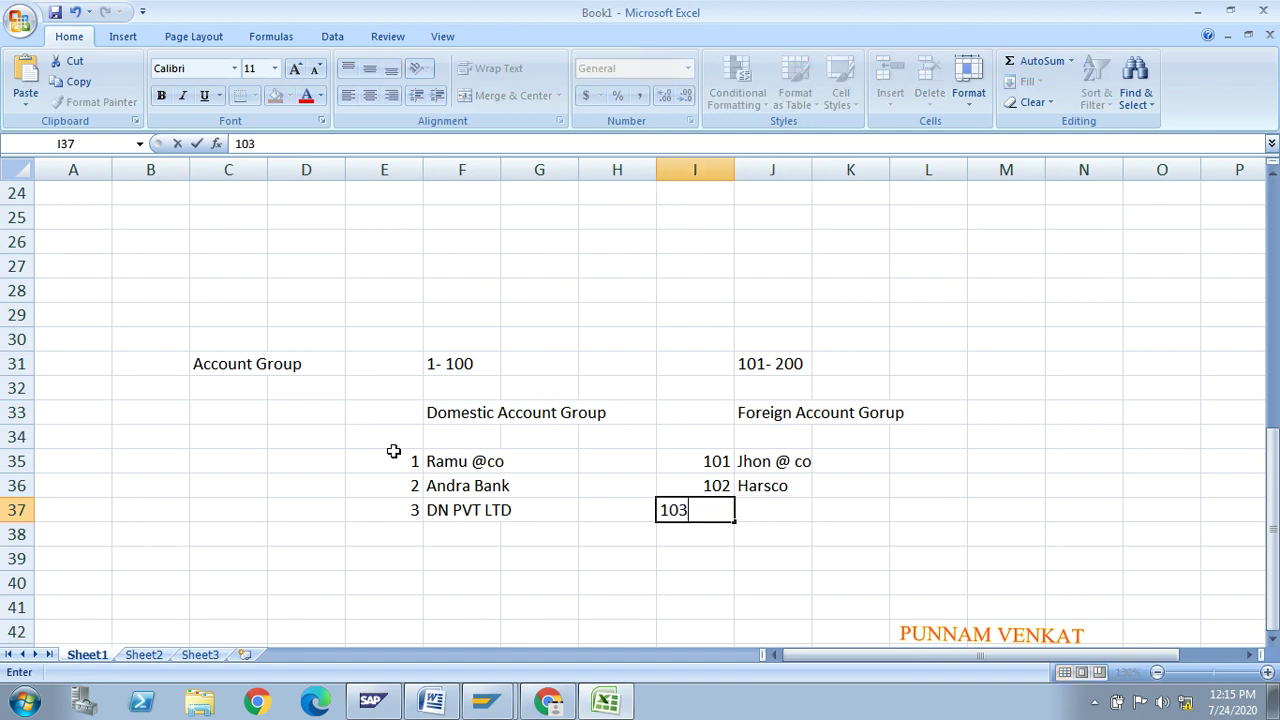
pyautogui.press('Return')
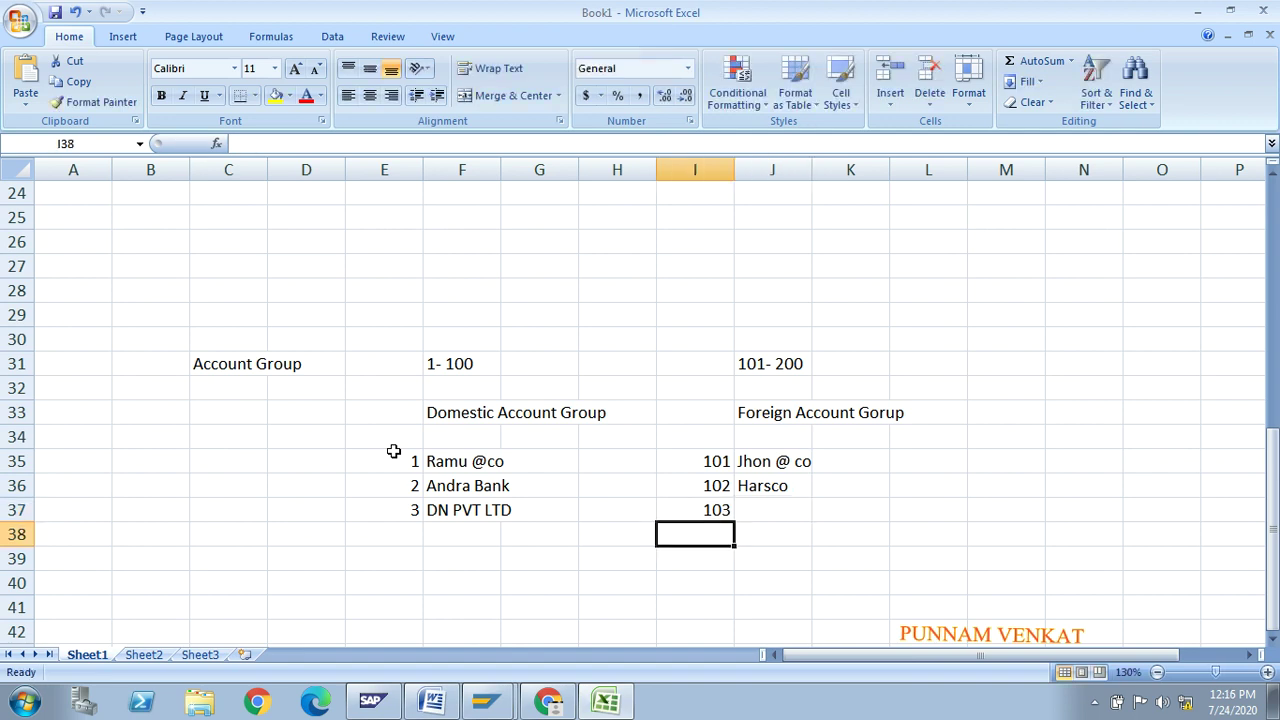
# Review the number ranges above the domestic and foreign account groups in cells F31 and J31
pyautogui.click(446, 362)
pyautogui.click(765, 360)
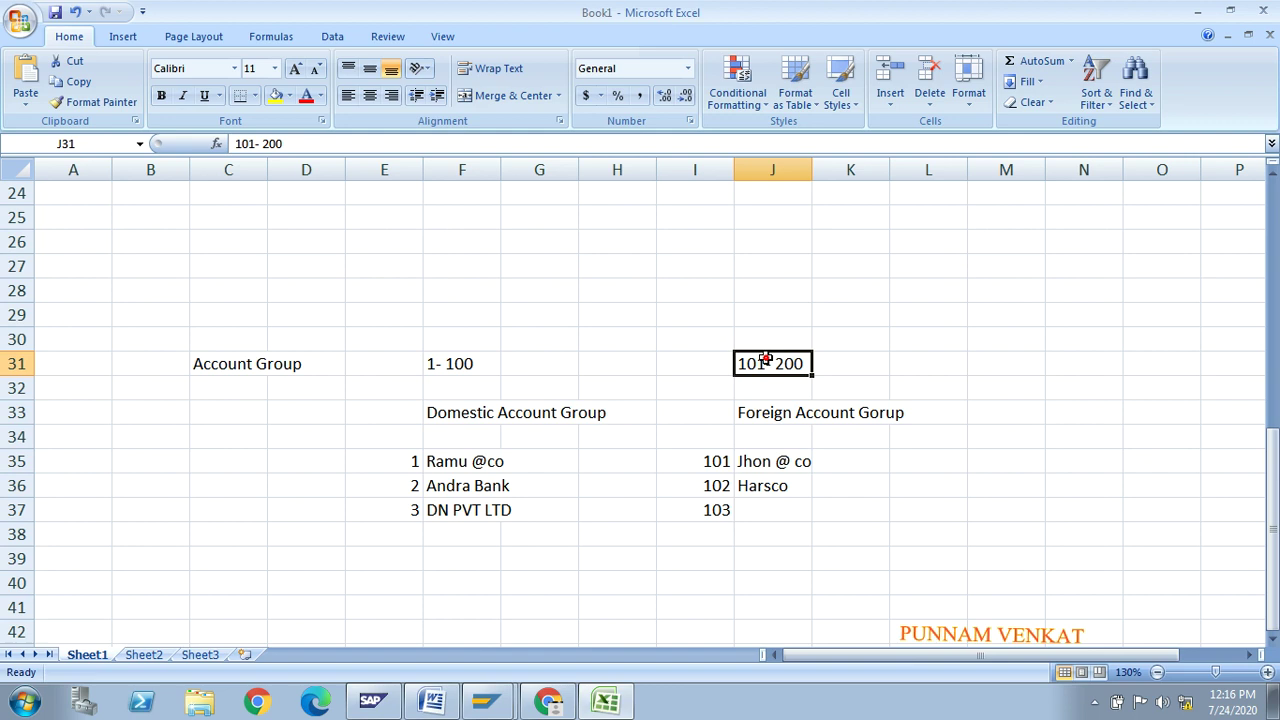
pyautogui.click(463, 363)
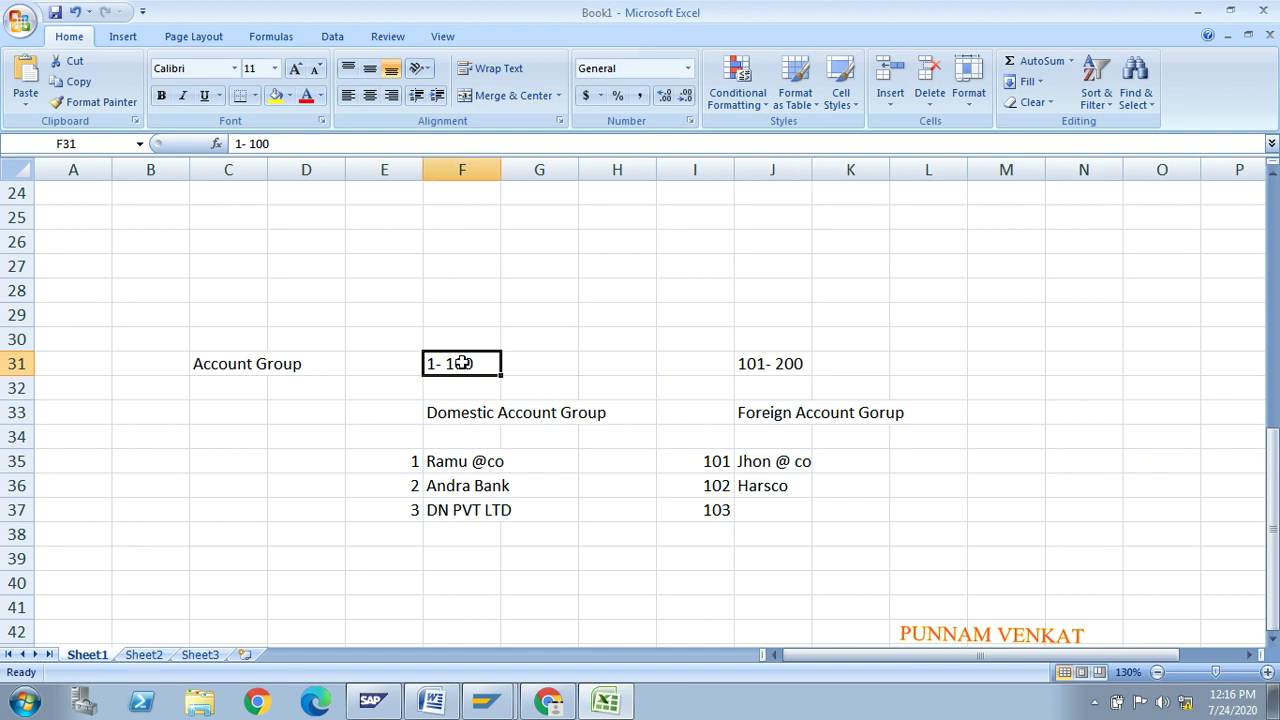
# Switch to the Word document and review the "Define Account Groups with Screen Layout" heading and the SPRO path below it
pyautogui.hotkey('alt', 'Tab')
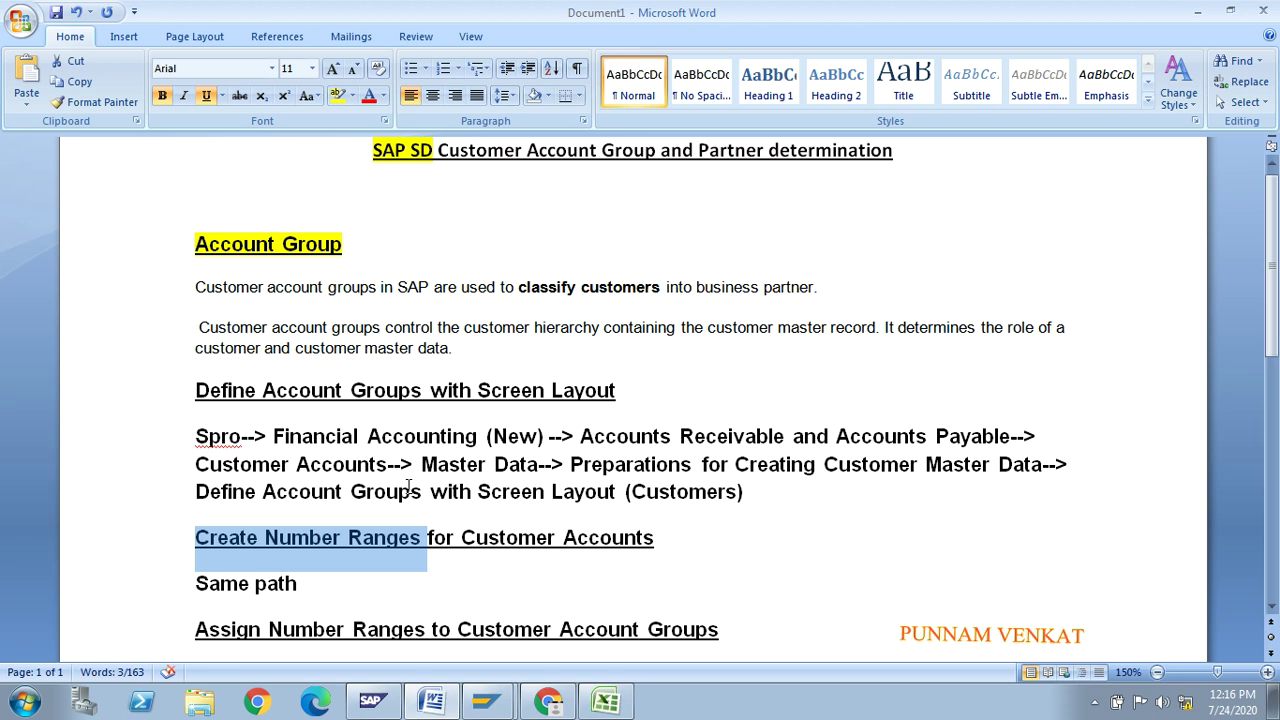
pyautogui.click(408, 487)
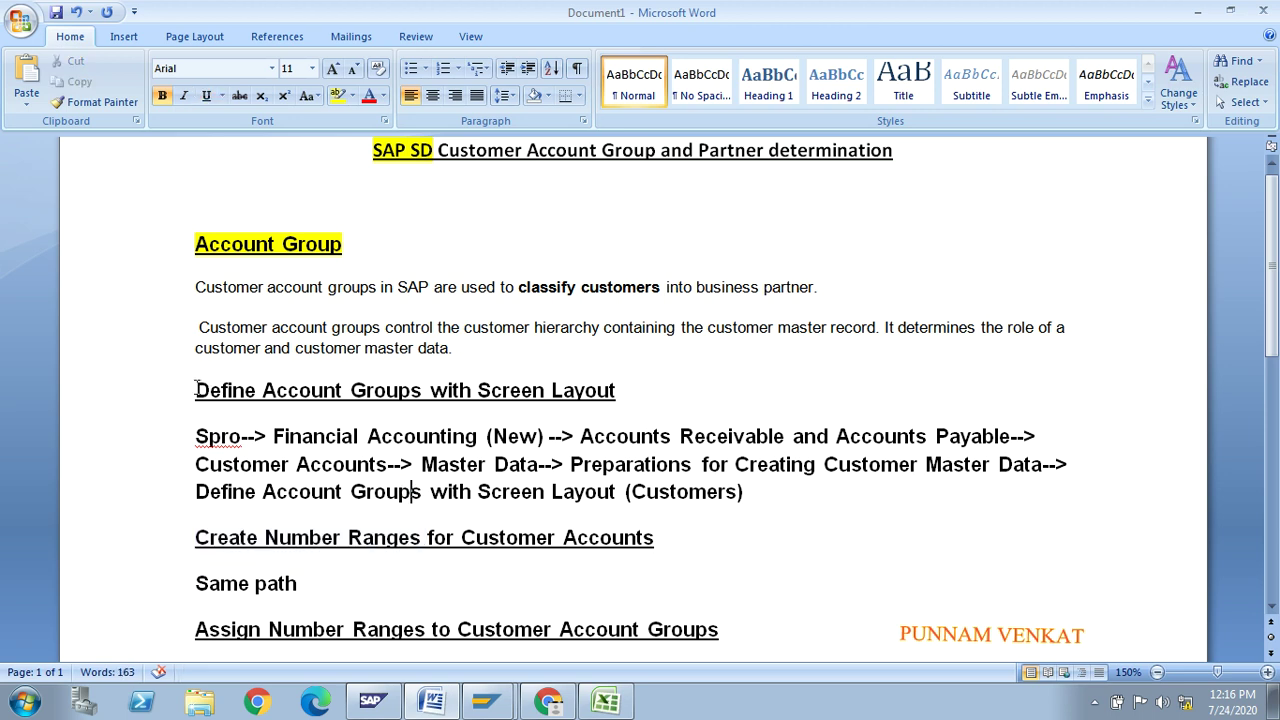
pyautogui.moveTo(195, 390); pyautogui.dragTo(604, 398)
pyautogui.click(604, 398)
pyautogui.moveTo(478, 393); pyautogui.dragTo(640, 395)
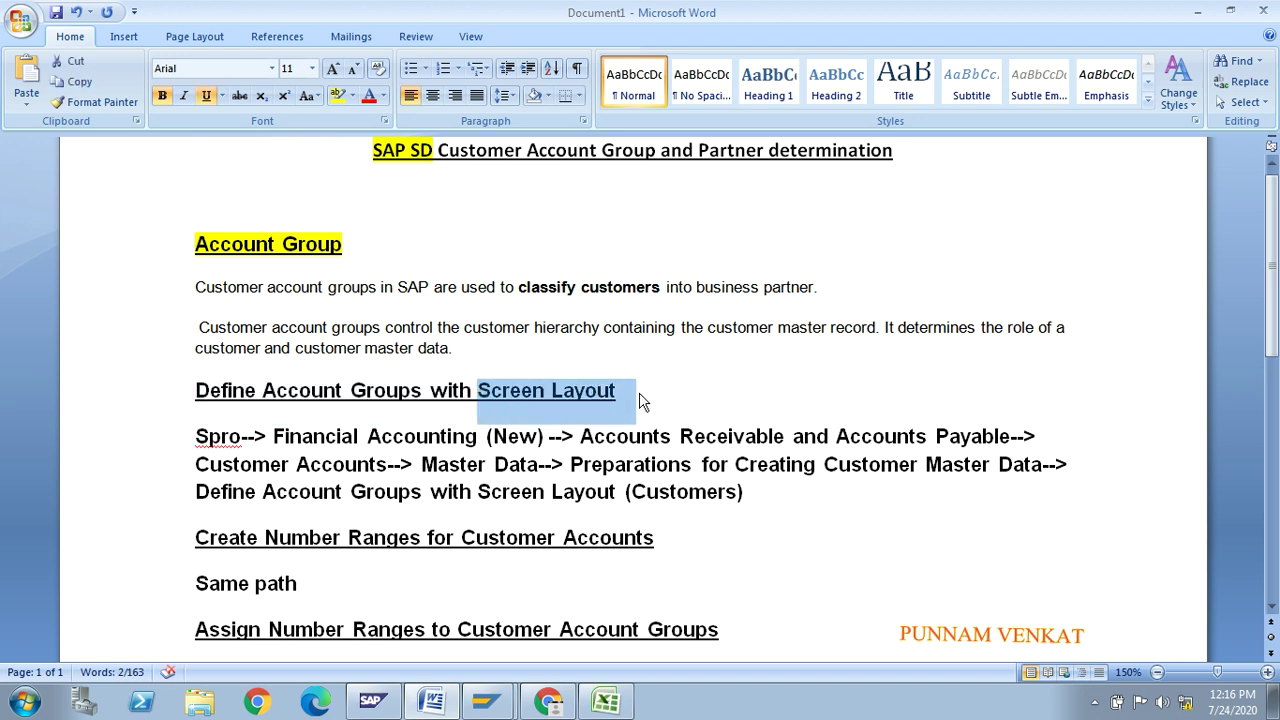
pyautogui.click(609, 435)
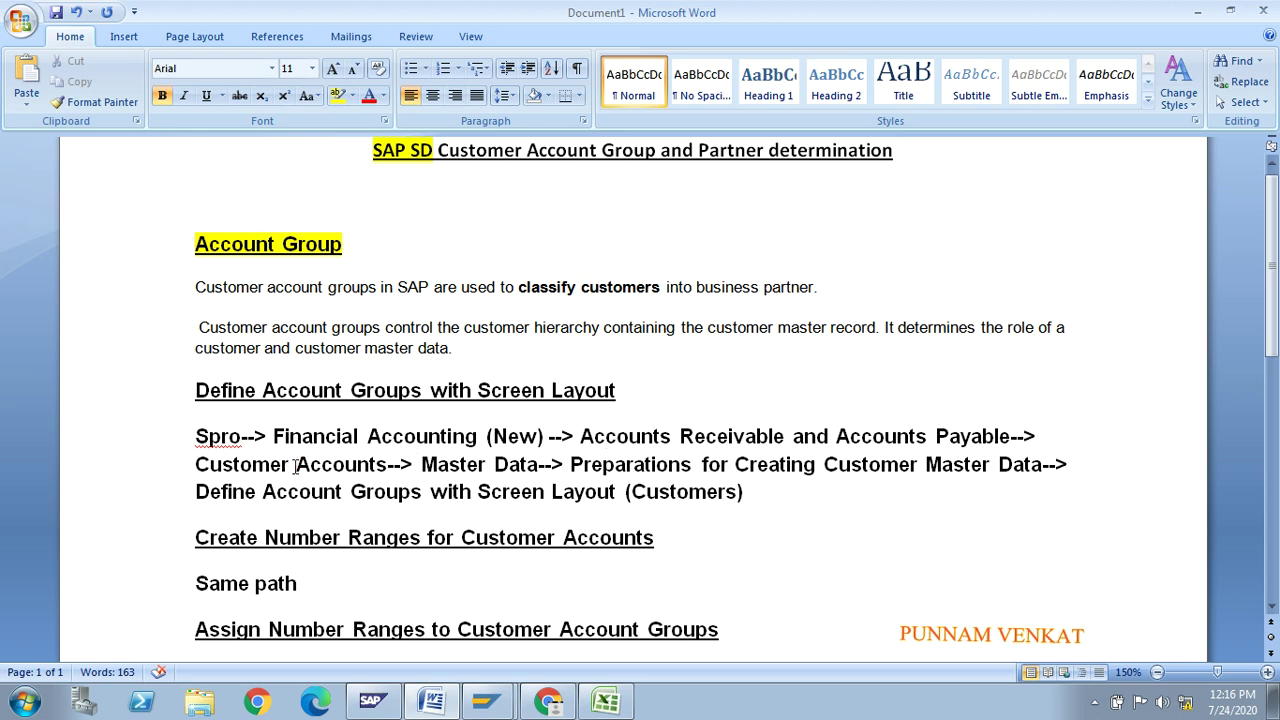
pyautogui.click(449, 465)
pyautogui.click(594, 467)
pyautogui.click(301, 493)
# Switch to SAP, run transaction SPRO and display the SAP Reference IMG
pyautogui.hotkey('alt', 'Tab')
pyautogui.hotkey('alt', 'Tab')
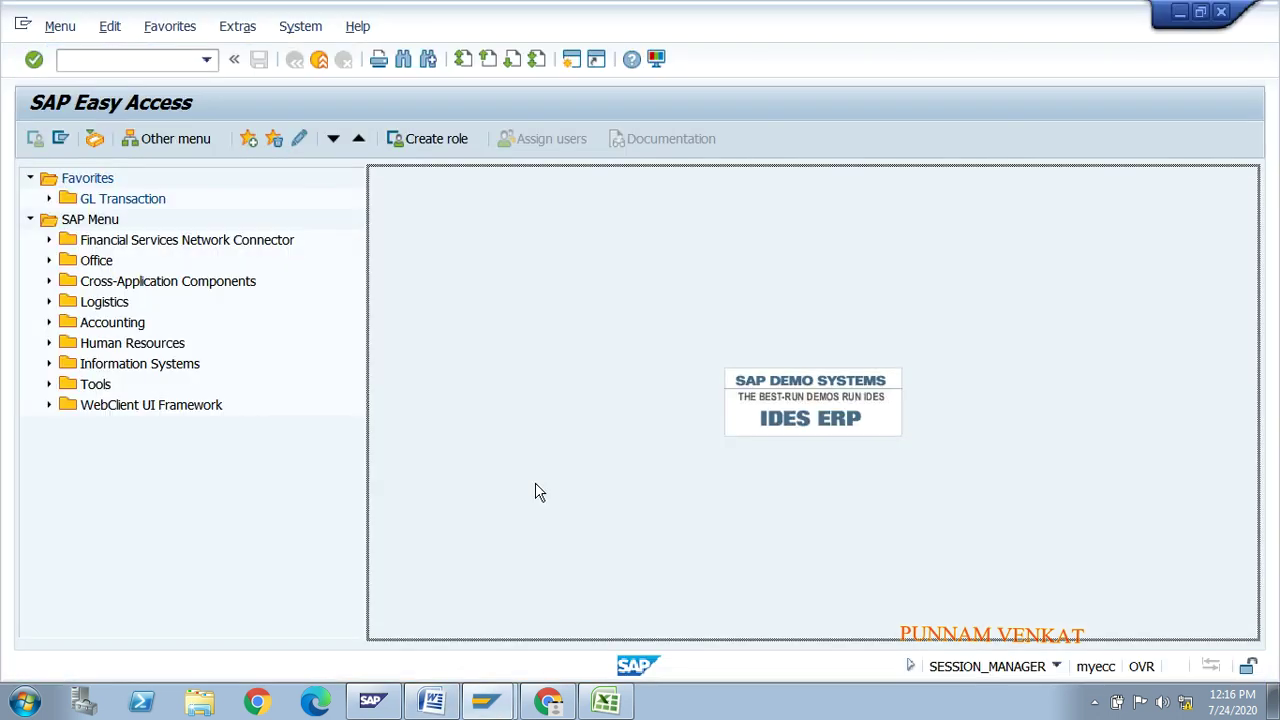
pyautogui.click(114, 61)
pyautogui.write('SPRO')
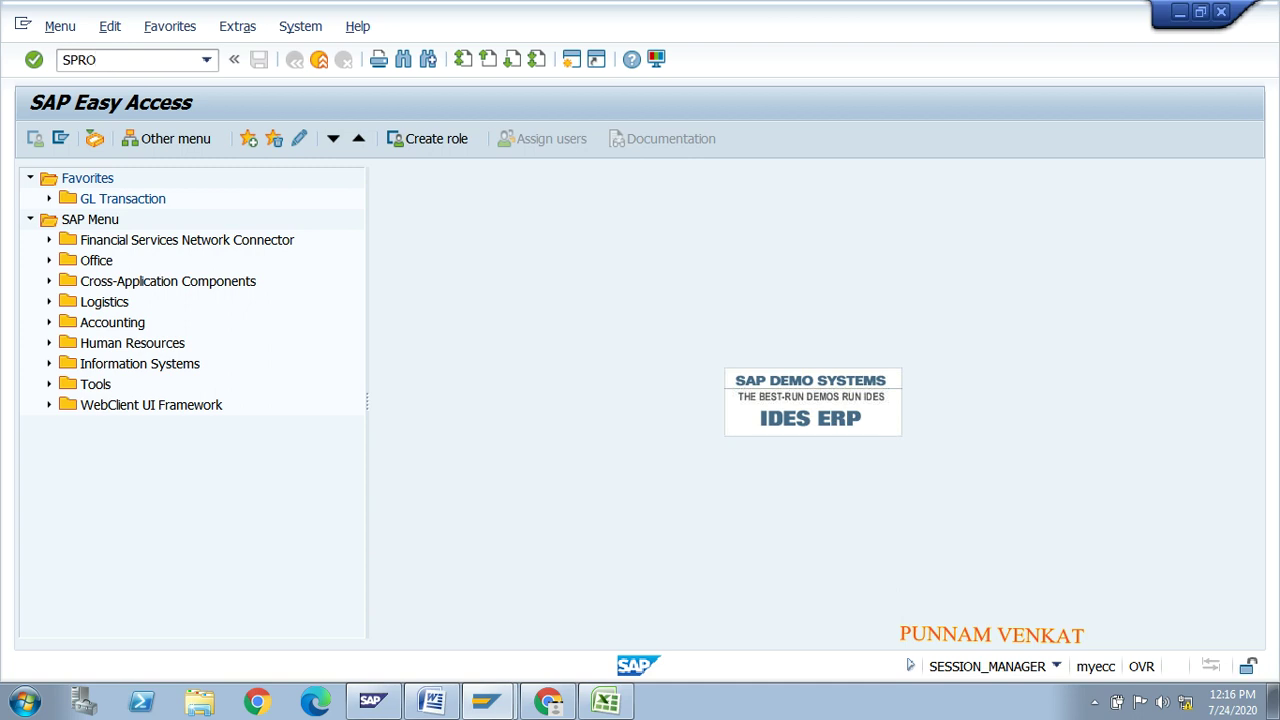
pyautogui.press('Return')
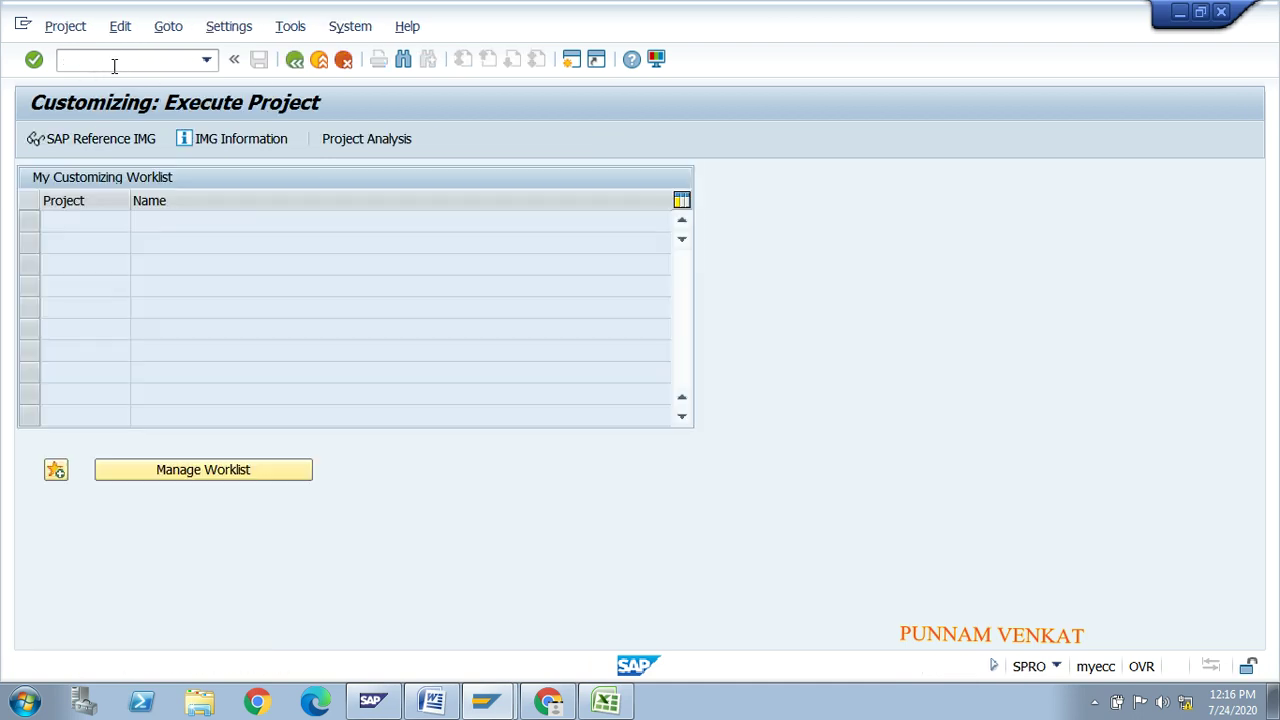
pyautogui.click(121, 142)
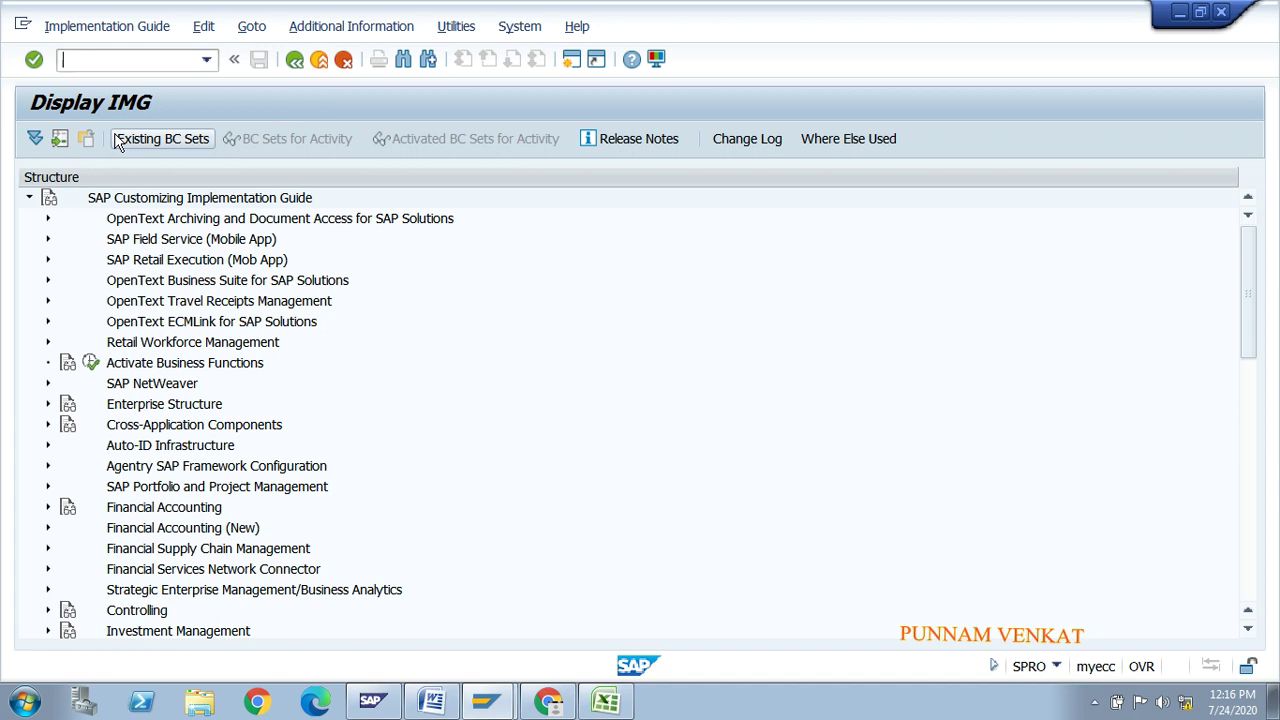
# Expand the Financial Accounting (New) node in the SAP Customizing Implementation Guide
pyautogui.click(163, 263)
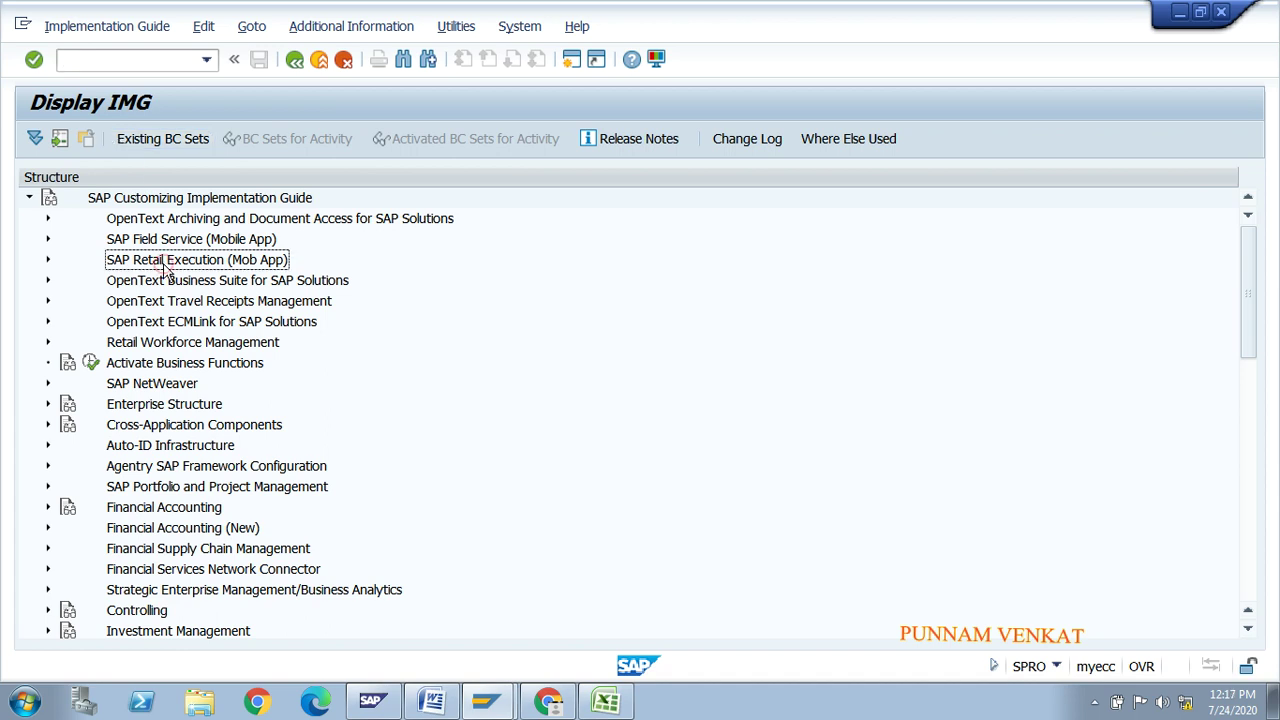
pyautogui.press('Down')
pyautogui.press('Down')
pyautogui.press('Down')
pyautogui.press('Down')
pyautogui.press('Down')
pyautogui.press('Down')
pyautogui.press('Down')
pyautogui.press('Down')
pyautogui.press('Down')
pyautogui.press('Down')
pyautogui.press('Down')
pyautogui.press('Down')
pyautogui.press('Down')
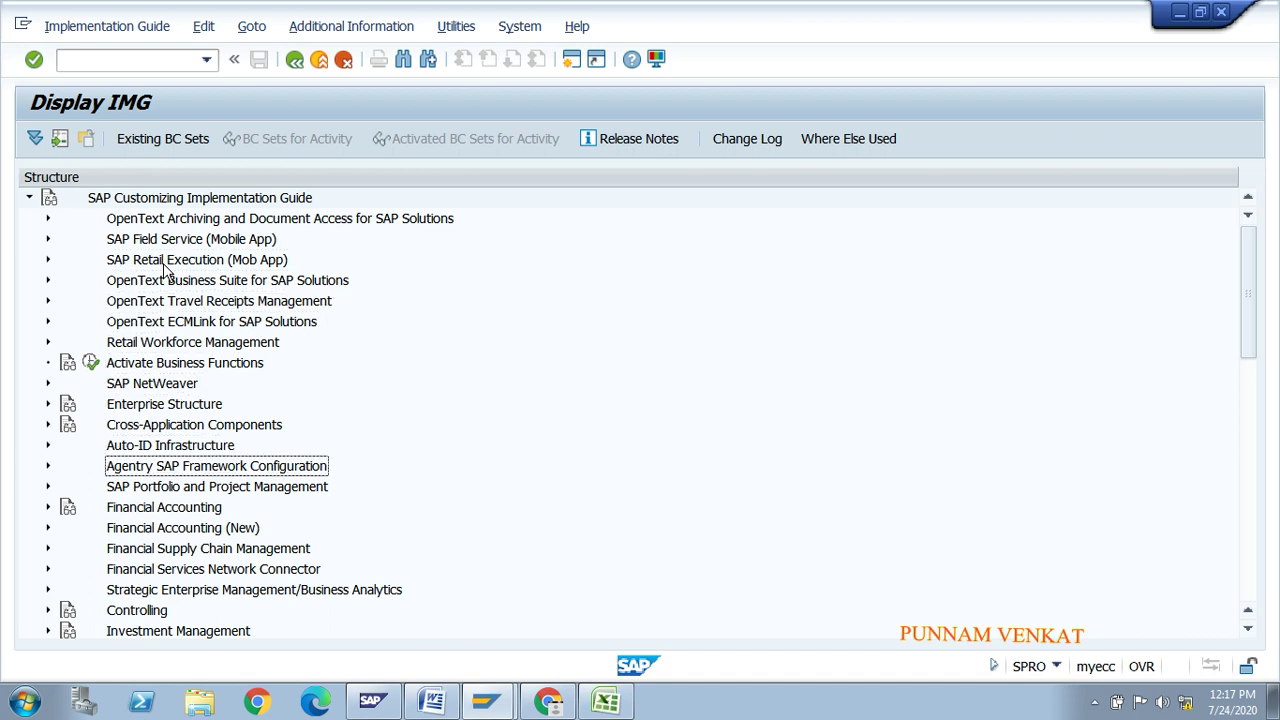
pyautogui.press('Return')
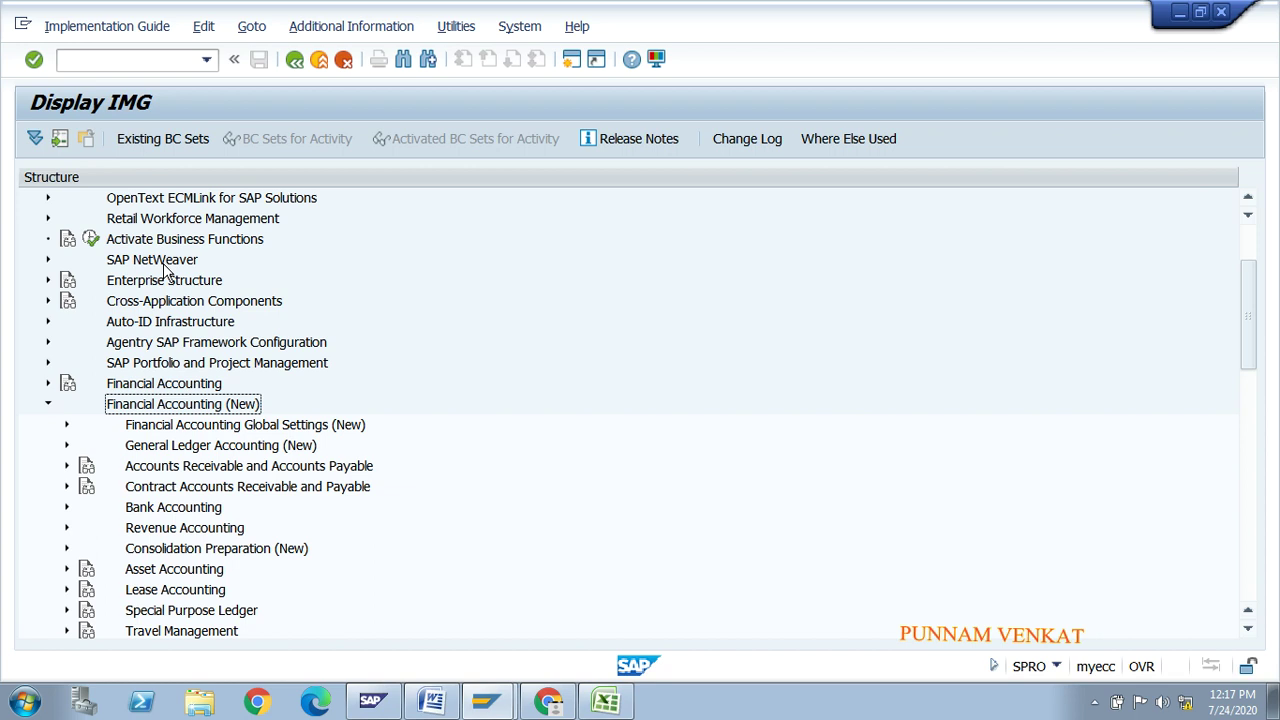
# Expand Accounts Receivable and Accounts Payable and its Customer Accounts node under Financial Accounting (New)
pyautogui.press('Down')
pyautogui.press('Down')
pyautogui.press('Down')
pyautogui.press('Return')
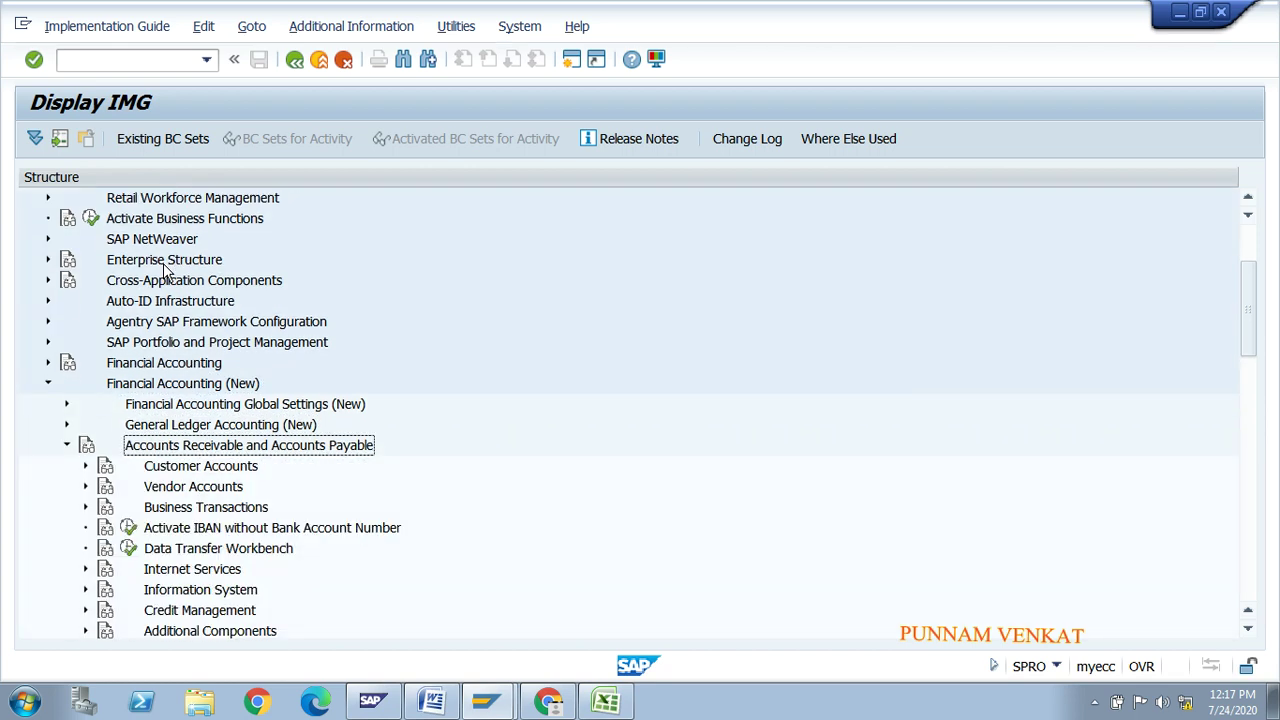
pyautogui.press('Down')
pyautogui.press('Return')
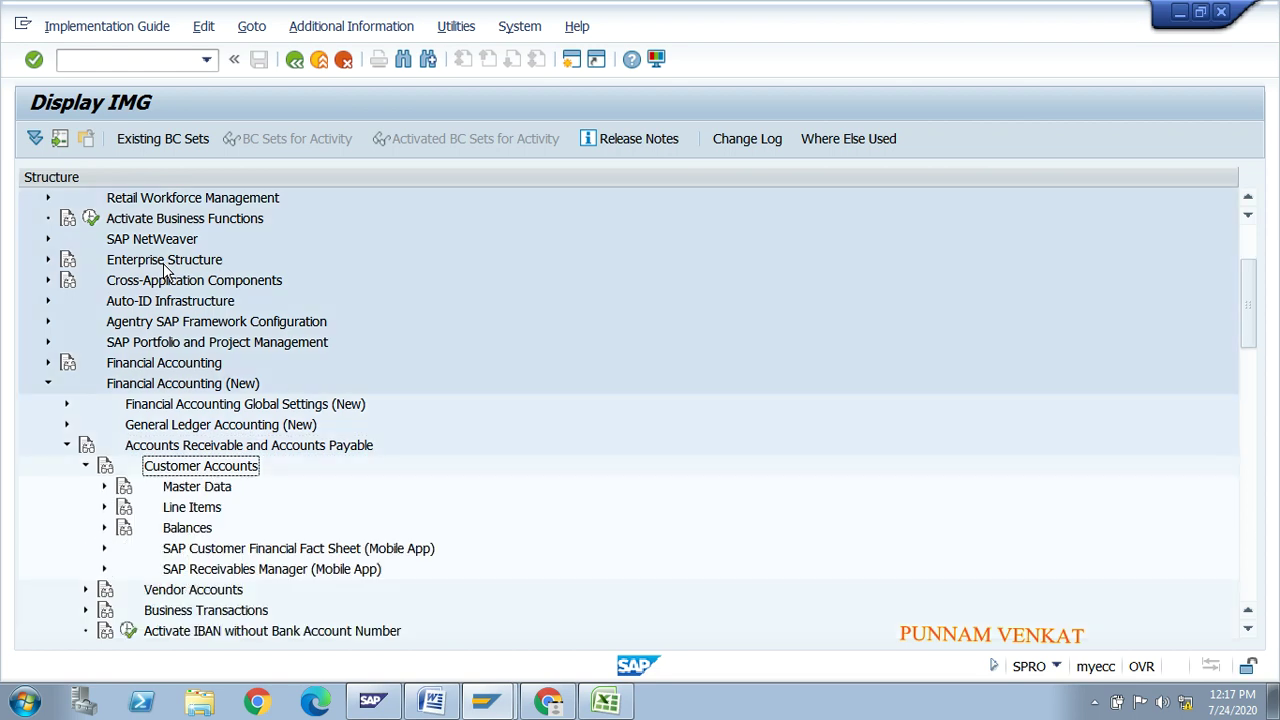
# Expand Master Data down to Preparations for Creating Customer Master Data and select Define Account Groups with Screen Layout (Customers)
pyautogui.press('Down')
pyautogui.press('Return')
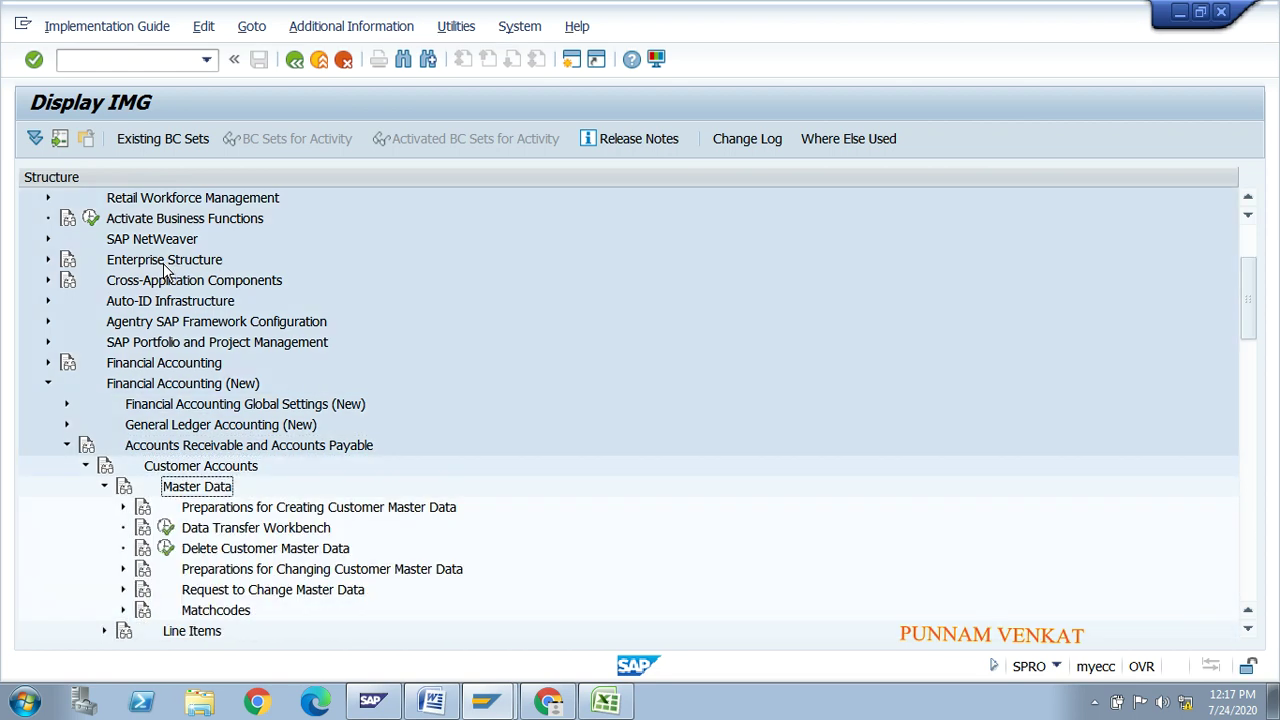
pyautogui.press('Down')
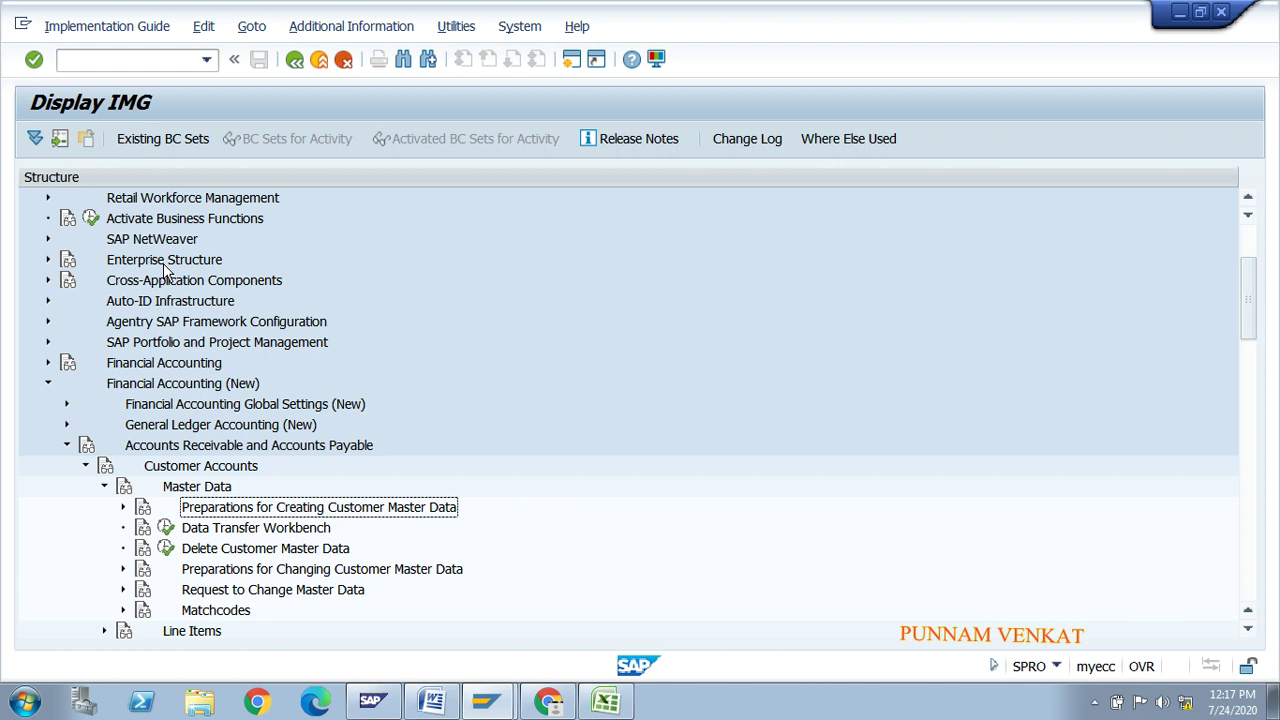
pyautogui.press('Return')
pyautogui.press('Down')
pyautogui.press('Down')
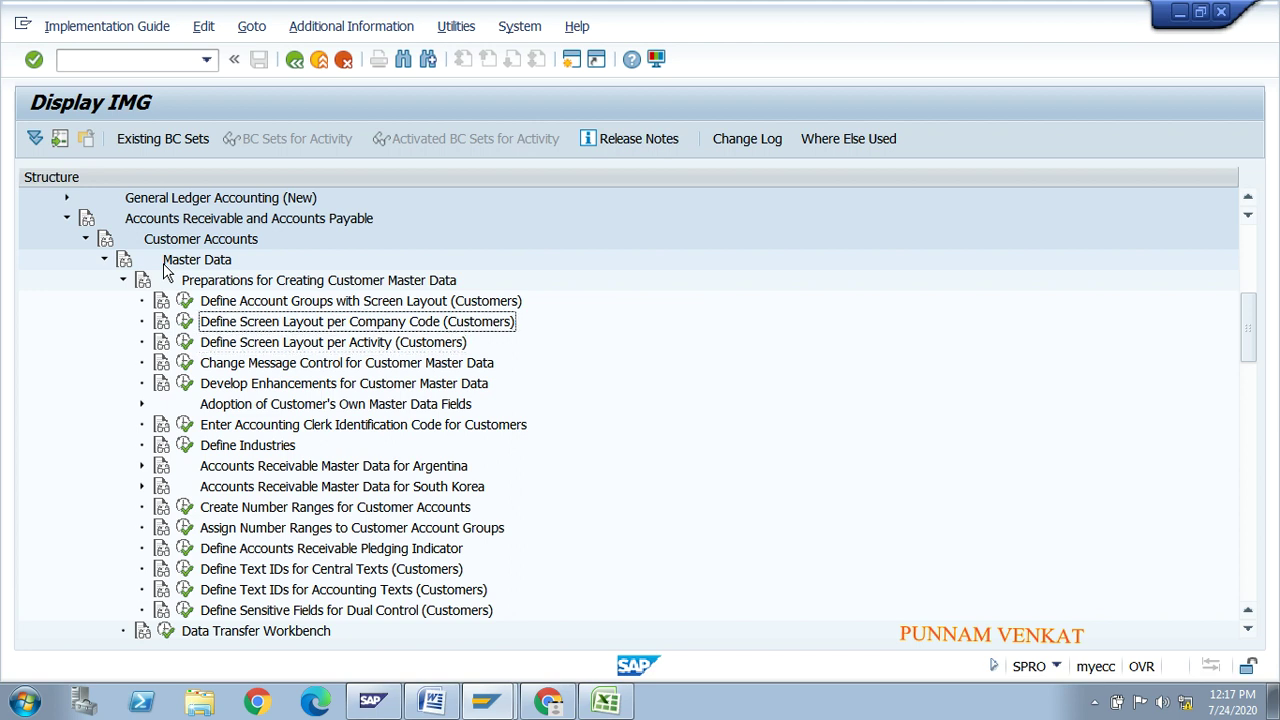
pyautogui.press('Up')
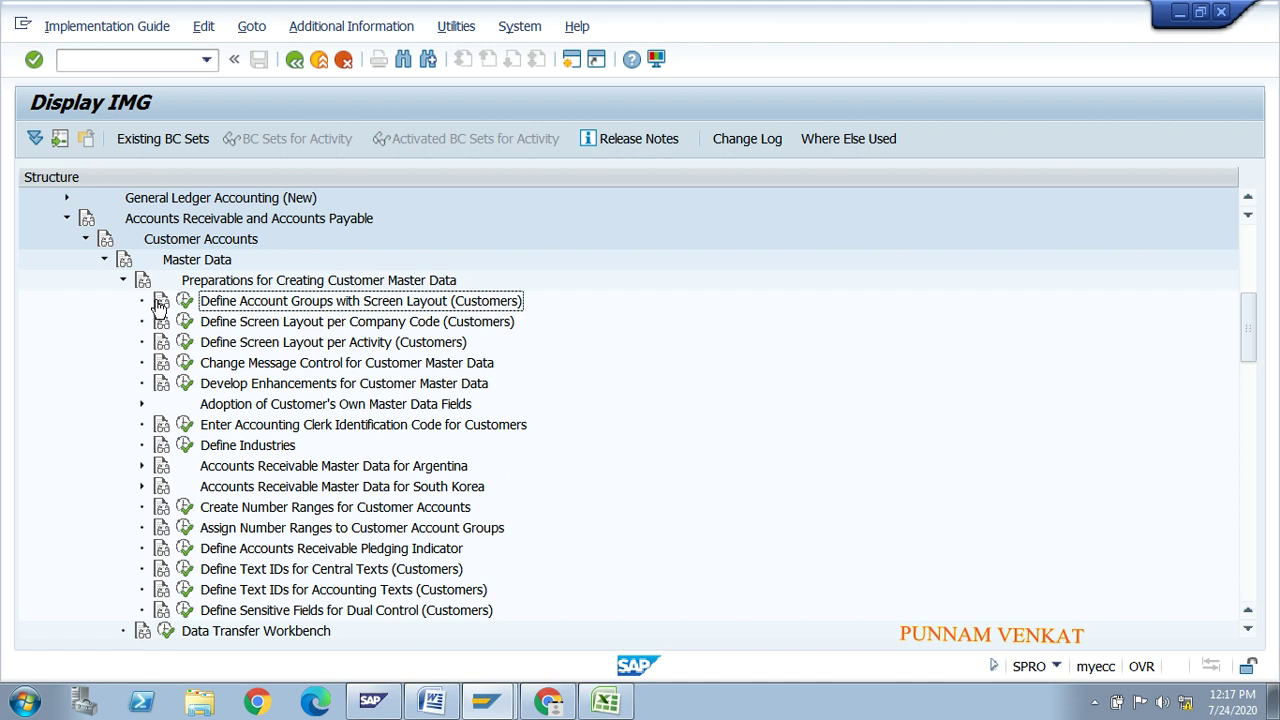
pyautogui.click(1092, 704)
pyautogui.click(1060, 625)
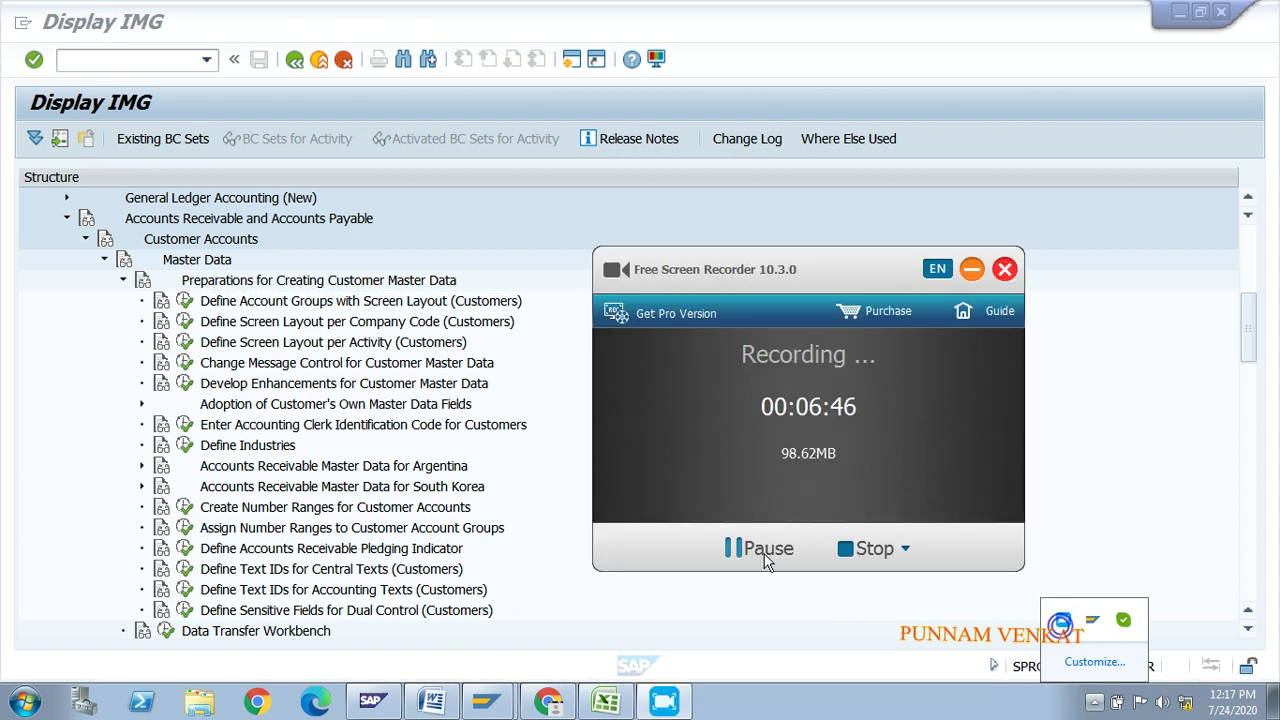
pyautogui.click(970, 278)
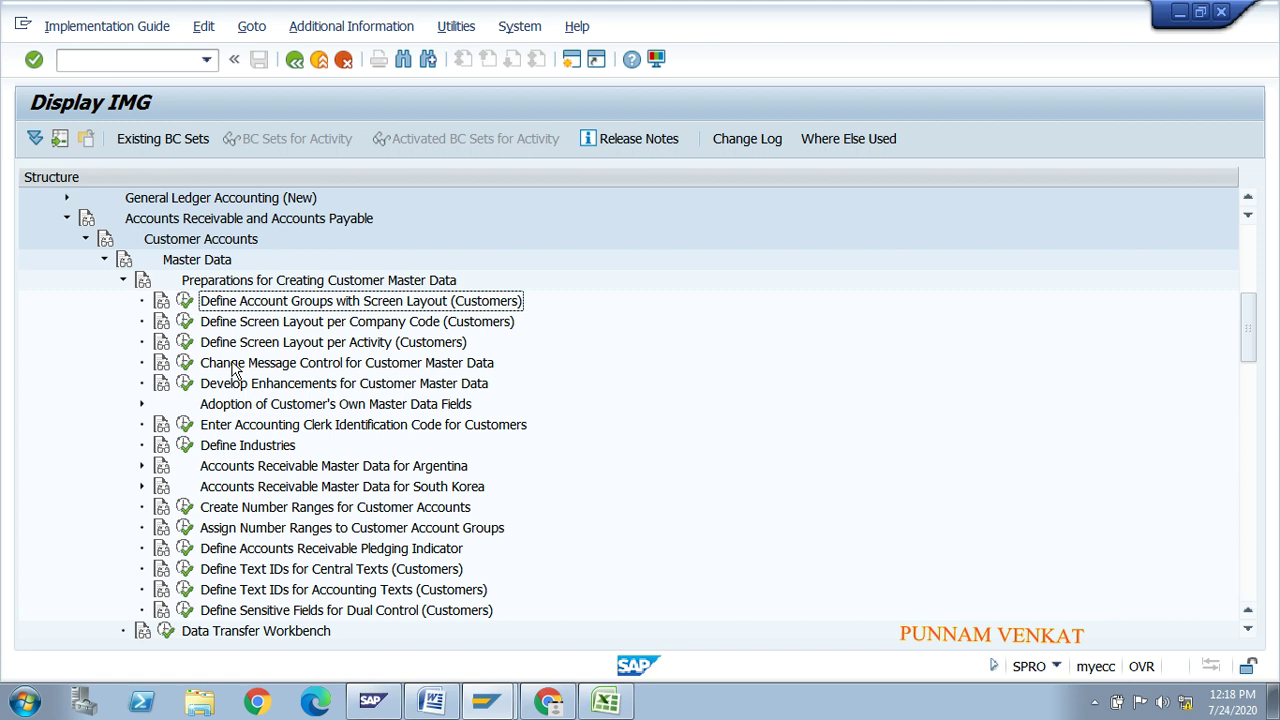
# Execute Define Account Groups with Screen Layout (Customers) and start a new account group entry
pyautogui.click(185, 302)
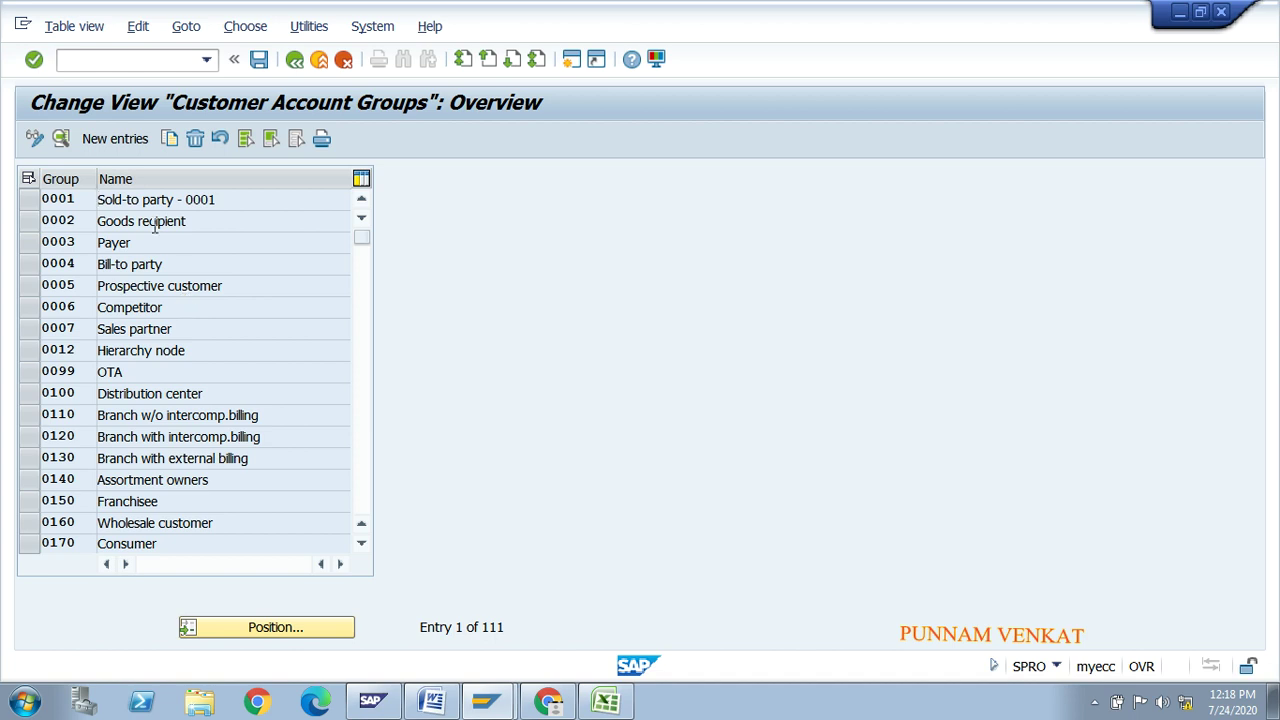
pyautogui.click(119, 139)
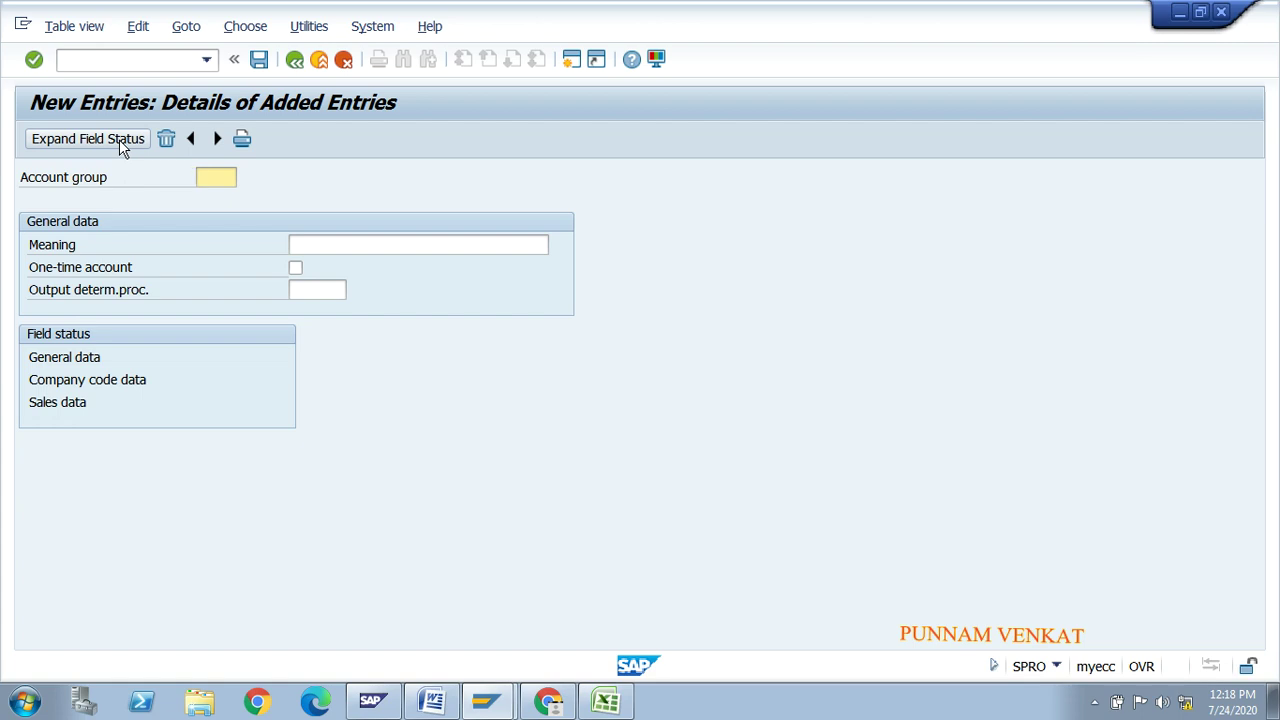
# Switch to the Excel workbook and review the domestic and foreign account group headings in row 33
pyautogui.hotkey('alt', 'Tab')
pyautogui.hotkey('alt', 'Tab')
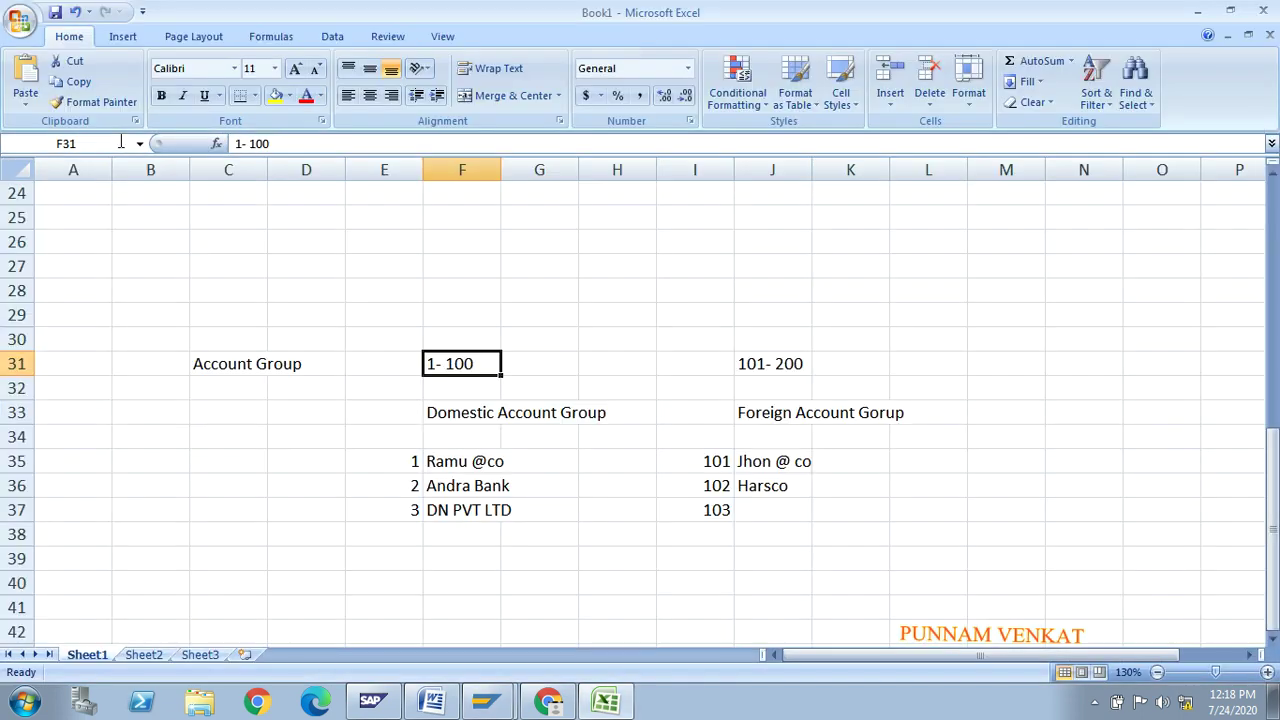
pyautogui.click(446, 410)
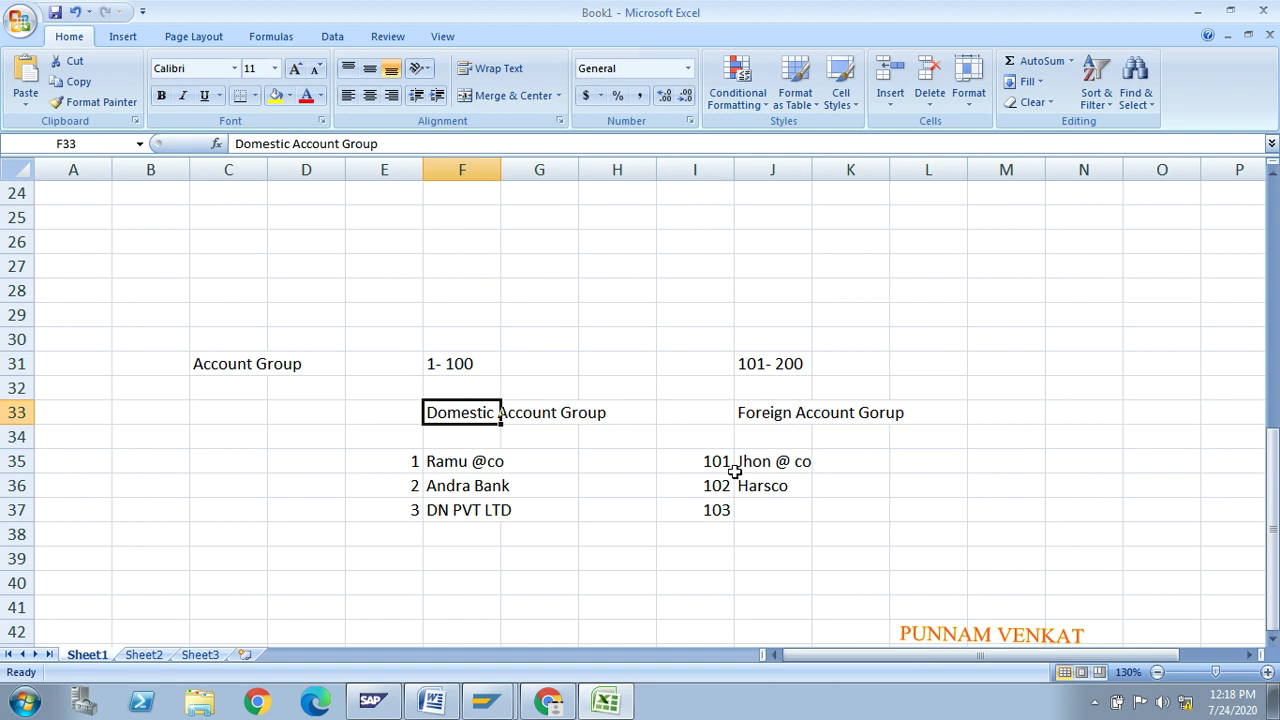
pyautogui.click(772, 418)
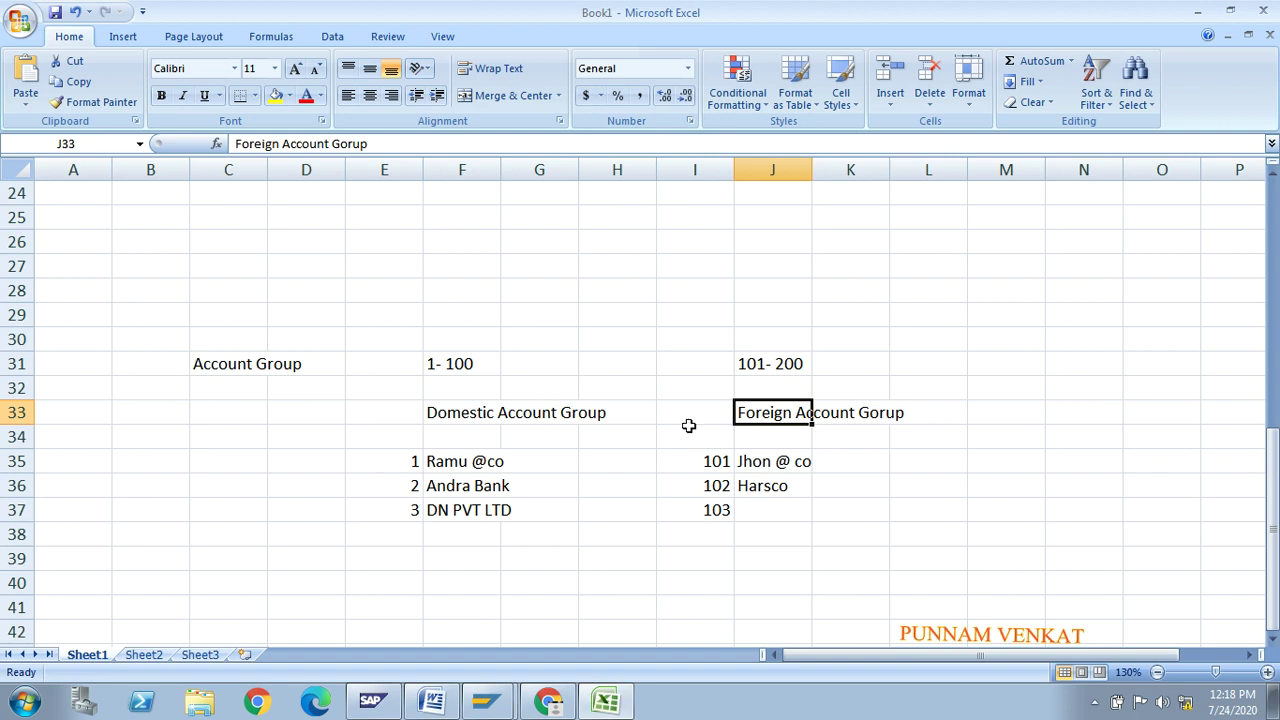
pyautogui.click(403, 415)
pyautogui.hotkey('shift', 'Right')
pyautogui.hotkey('shift', 'Right')
pyautogui.hotkey('shift', 'Right')
pyautogui.hotkey('shift', 'Right')
pyautogui.hotkey('shift', 'Right')
pyautogui.hotkey('shift', 'Right')
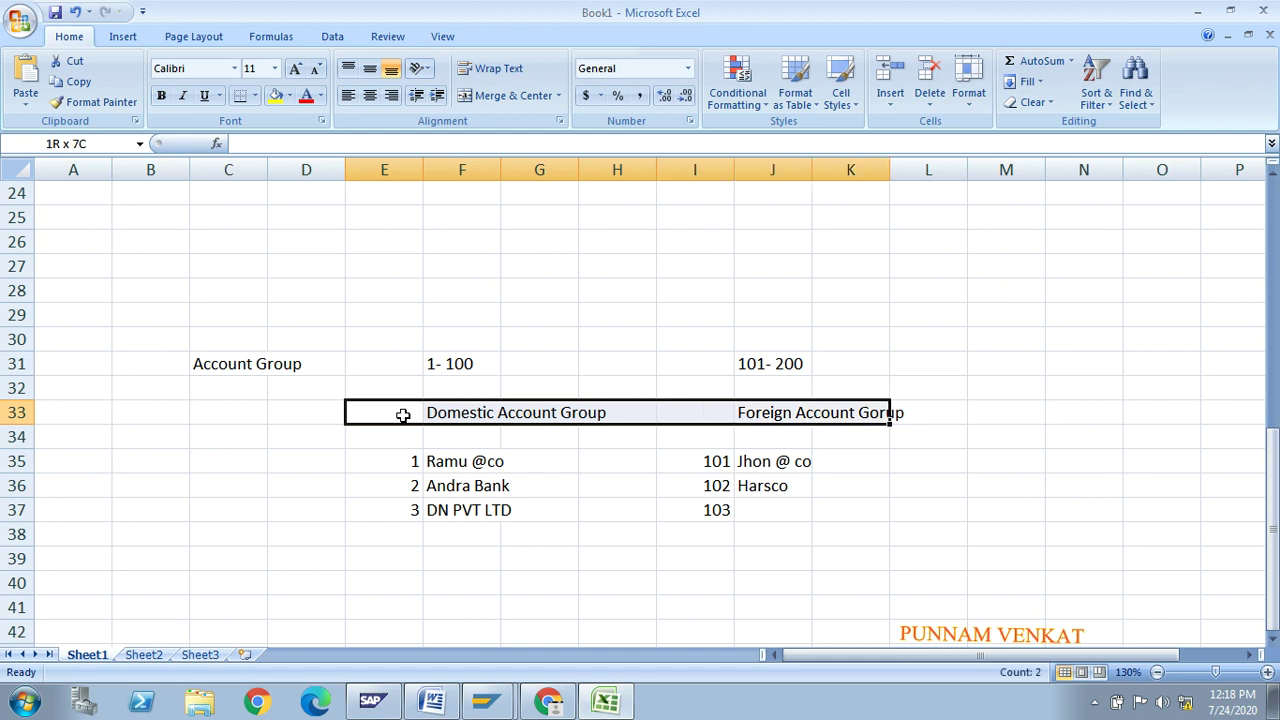
pyautogui.hotkey('shift', 'Right')
# Switch back to SAP and leave the empty new entry for the Customer Account Groups overview
pyautogui.hotkey('alt', 'Tab')
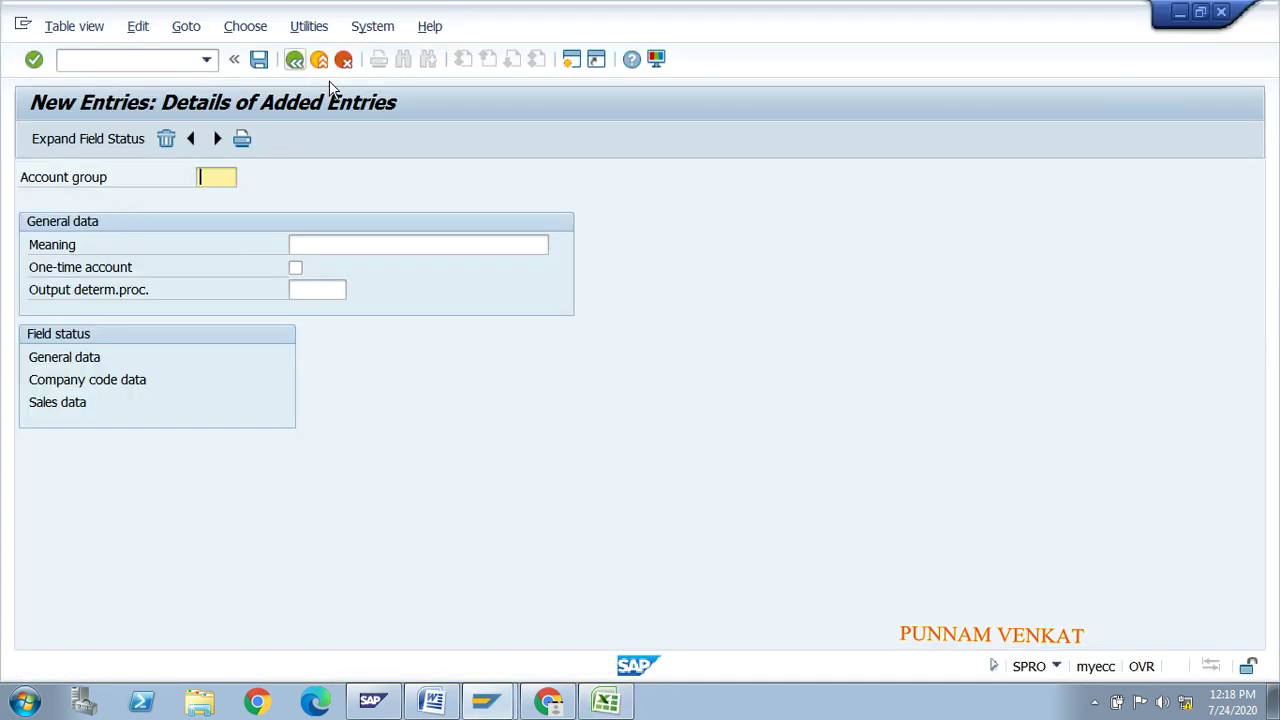
pyautogui.click(300, 62)
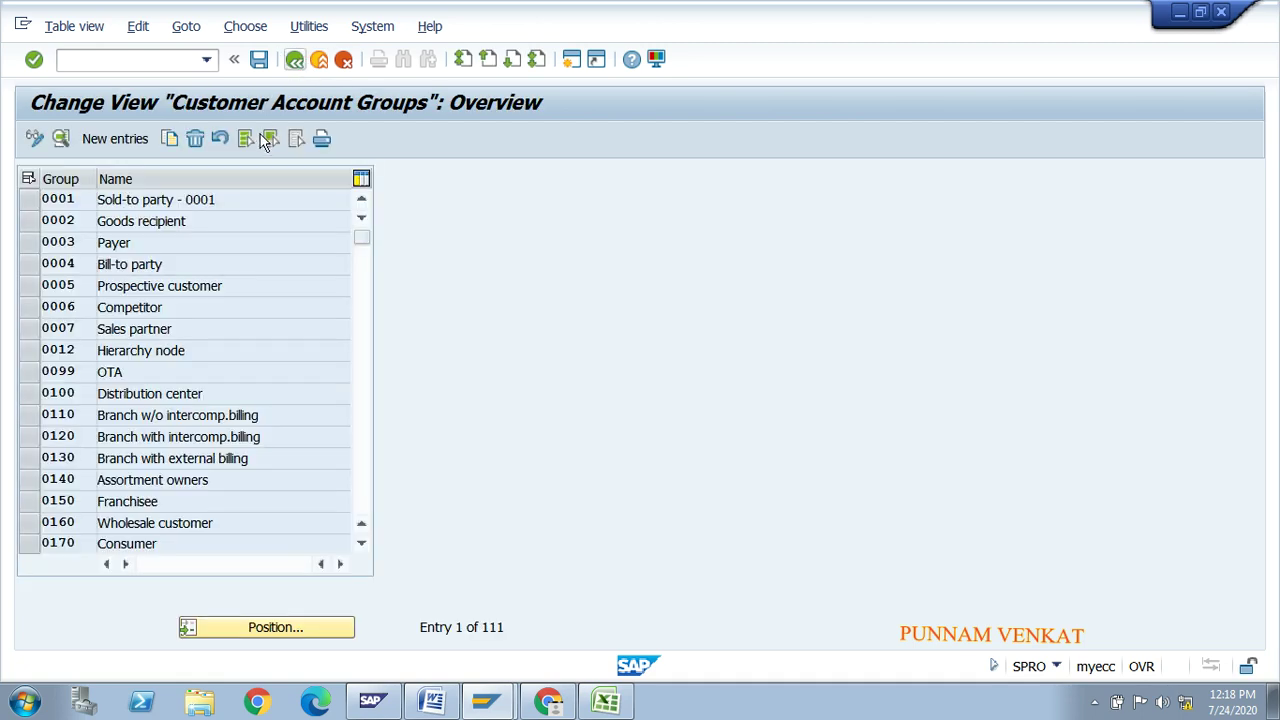
# Start a new customer account group entry and set its account group key to MR08
pyautogui.click(114, 140)
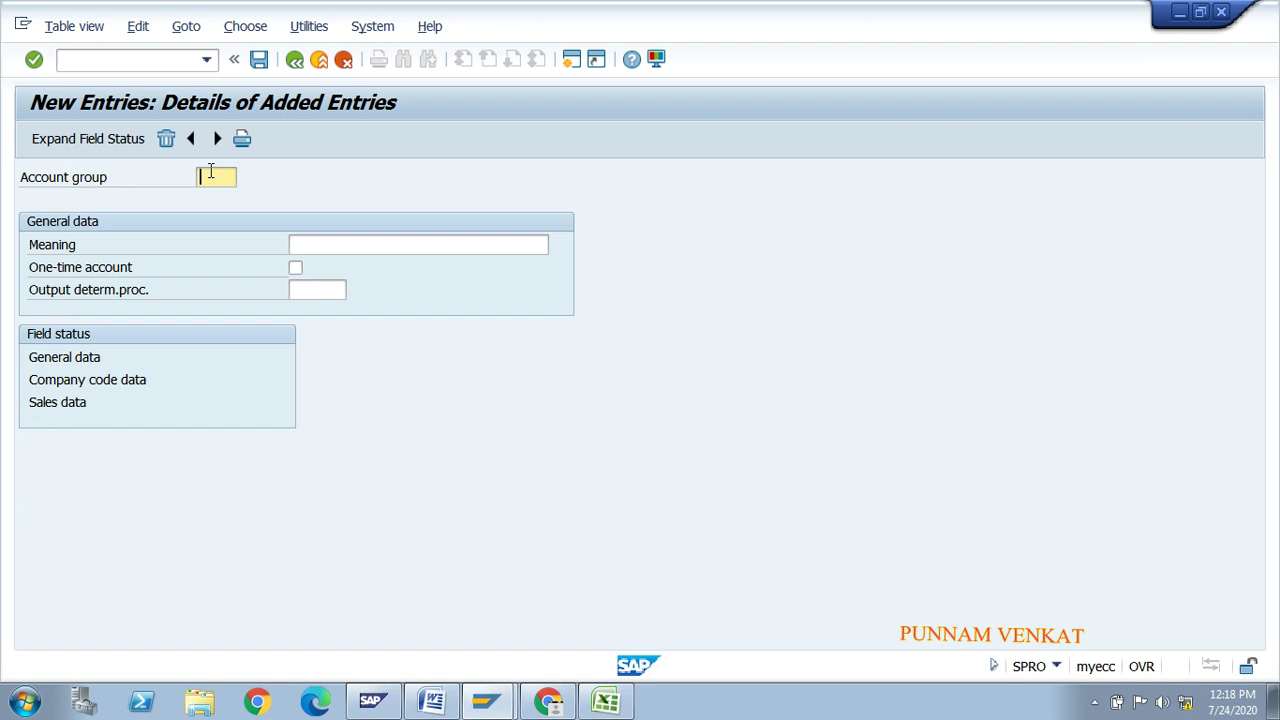
pyautogui.write('MR')
pyautogui.write('01')
pyautogui.press('BackSpace')
pyautogui.press('BackSpace')
pyautogui.write('08')
pyautogui.press('Tab')
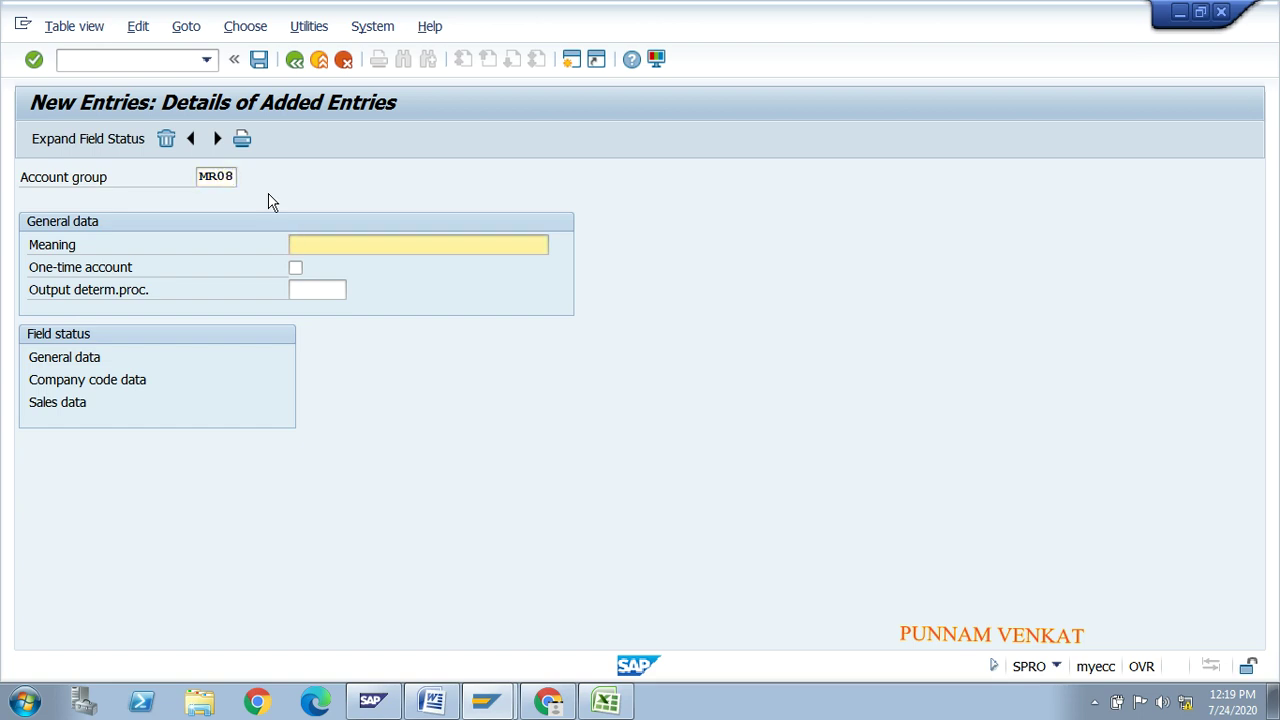
# Enter MR Account Group as the meaning of MR08, checking the domestic heading in cell F33 of the Excel workbook and returning to SAP
pyautogui.write('MR')
pyautogui.hotkey('alt', 'Tab')
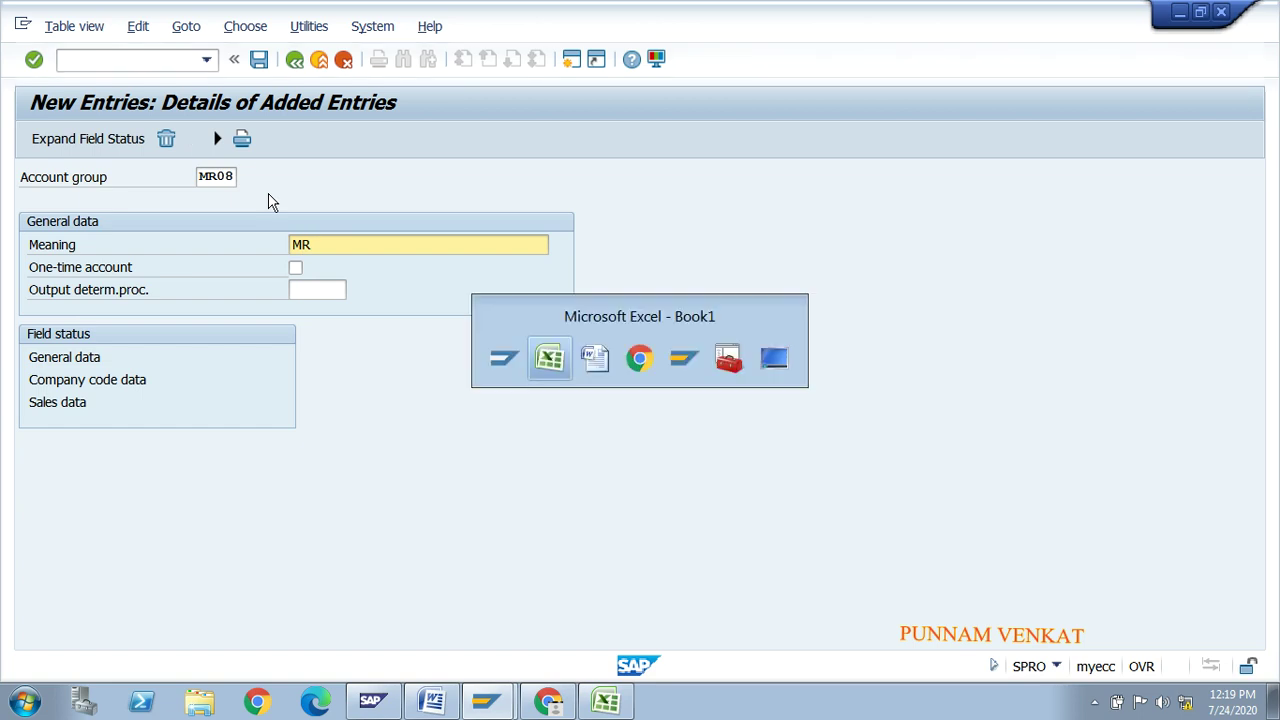
pyautogui.click(441, 405)
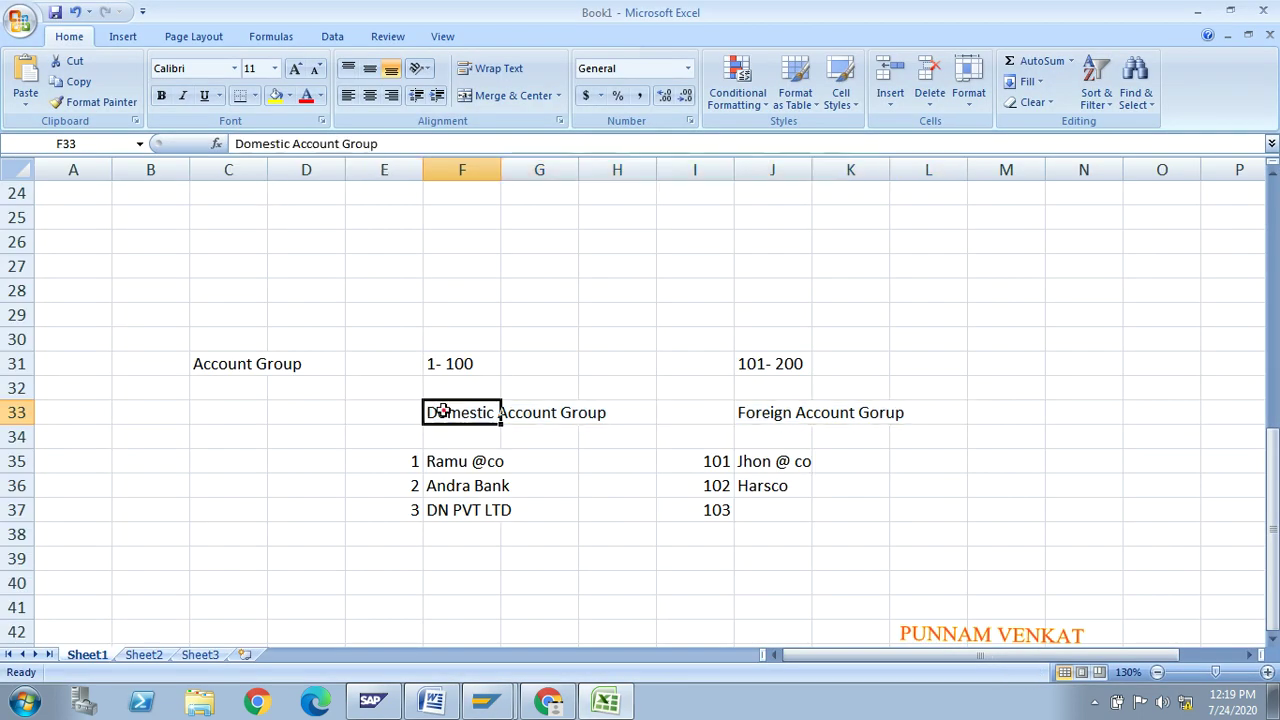
pyautogui.moveTo(382, 144); pyautogui.dragTo(236, 143)
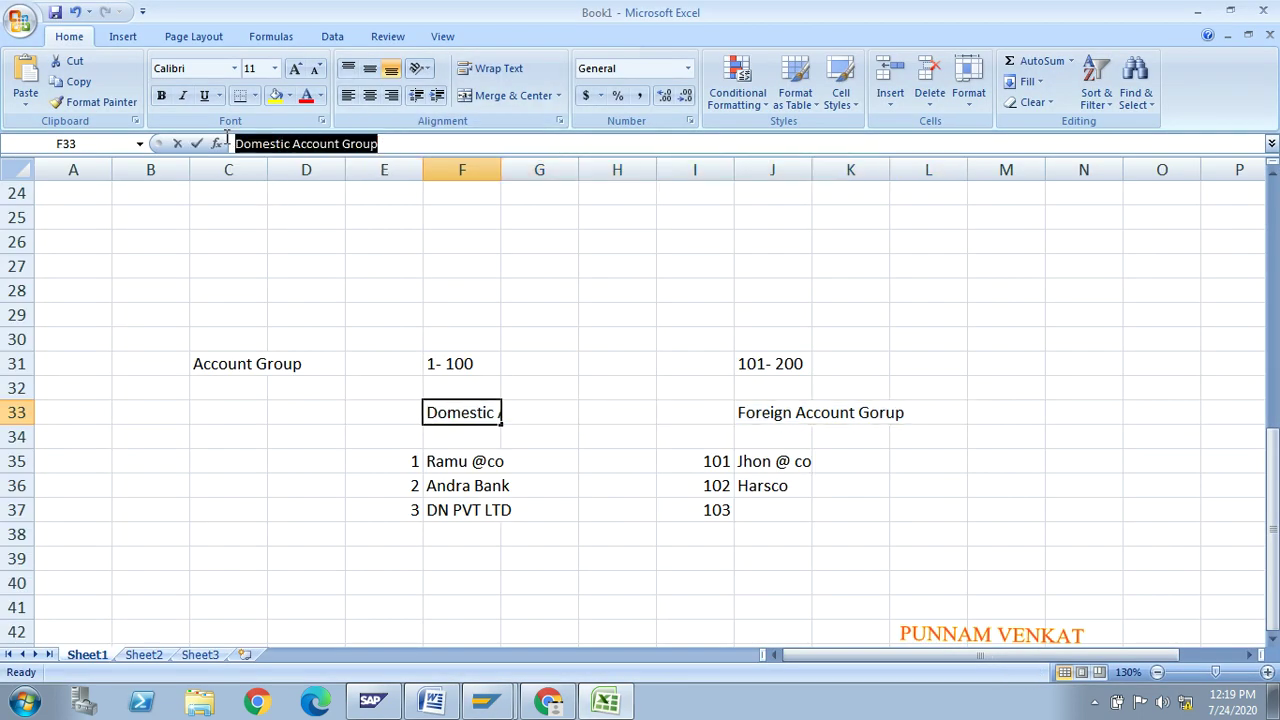
pyautogui.hotkey('alt', 'Tab')
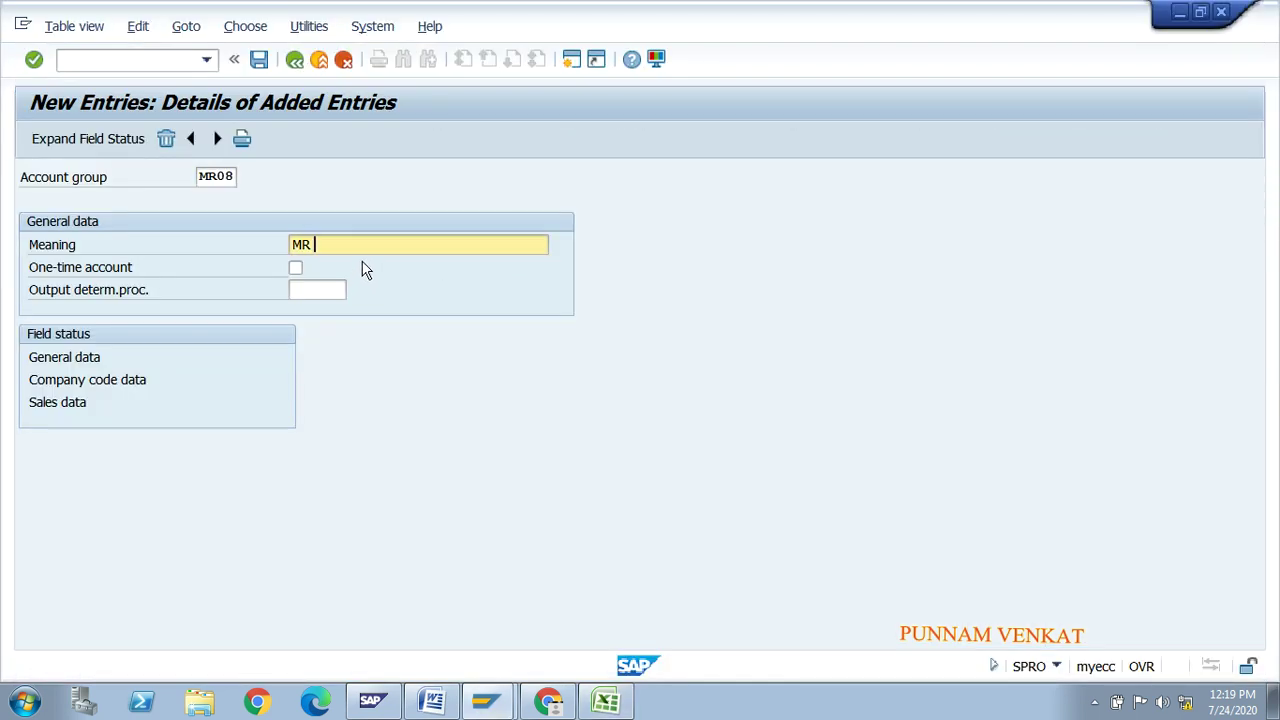
pyautogui.write('Account Group')
pyautogui.press('Tab')
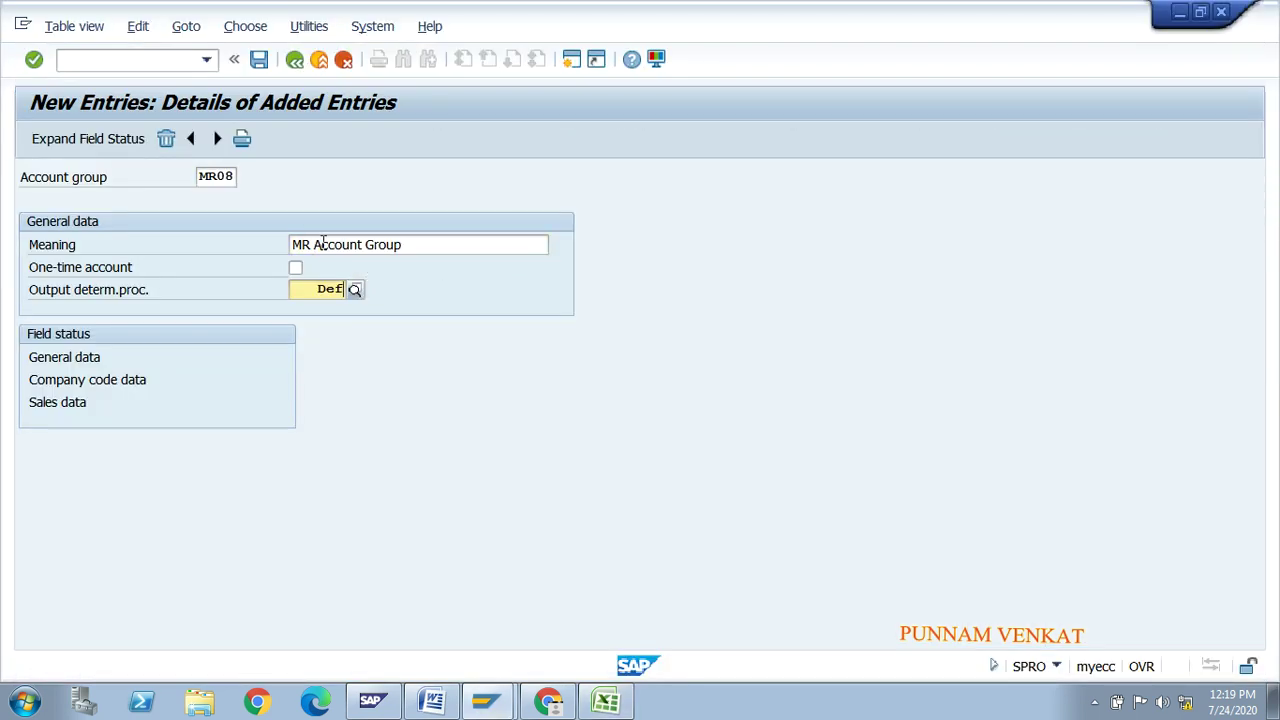
# Change the meaning of MR08 to MR Domestic Cus Account Group and clear the output determination procedure
pyautogui.click(316, 244)
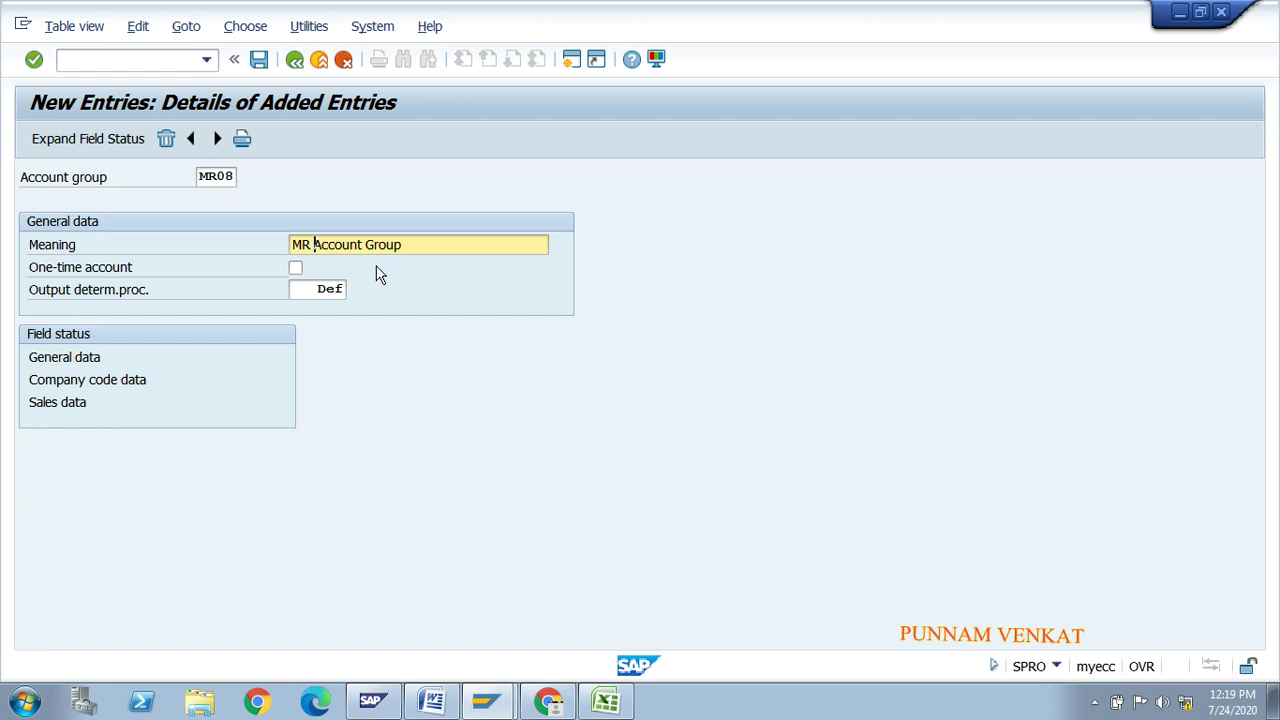
pyautogui.write('d')
pyautogui.click(437, 246)
pyautogui.press('BackSpace')
pyautogui.press('BackSpace')
pyautogui.press('BackSpace')
pyautogui.press('BackSpace')
pyautogui.press('BackSpace')
pyautogui.press('BackSpace')
pyautogui.press('BackSpace')
pyautogui.press('BackSpace')
pyautogui.press('BackSpace')
pyautogui.press('BackSpace')
pyautogui.press('BackSpace')
pyautogui.press('BackSpace')
pyautogui.press('BackSpace')
pyautogui.write('Dom')
pyautogui.press('BackSpace')
pyautogui.press('BackSpace')
pyautogui.write('omestic Cust')
pyautogui.press('BackSpace')
pyautogui.write('Account ')
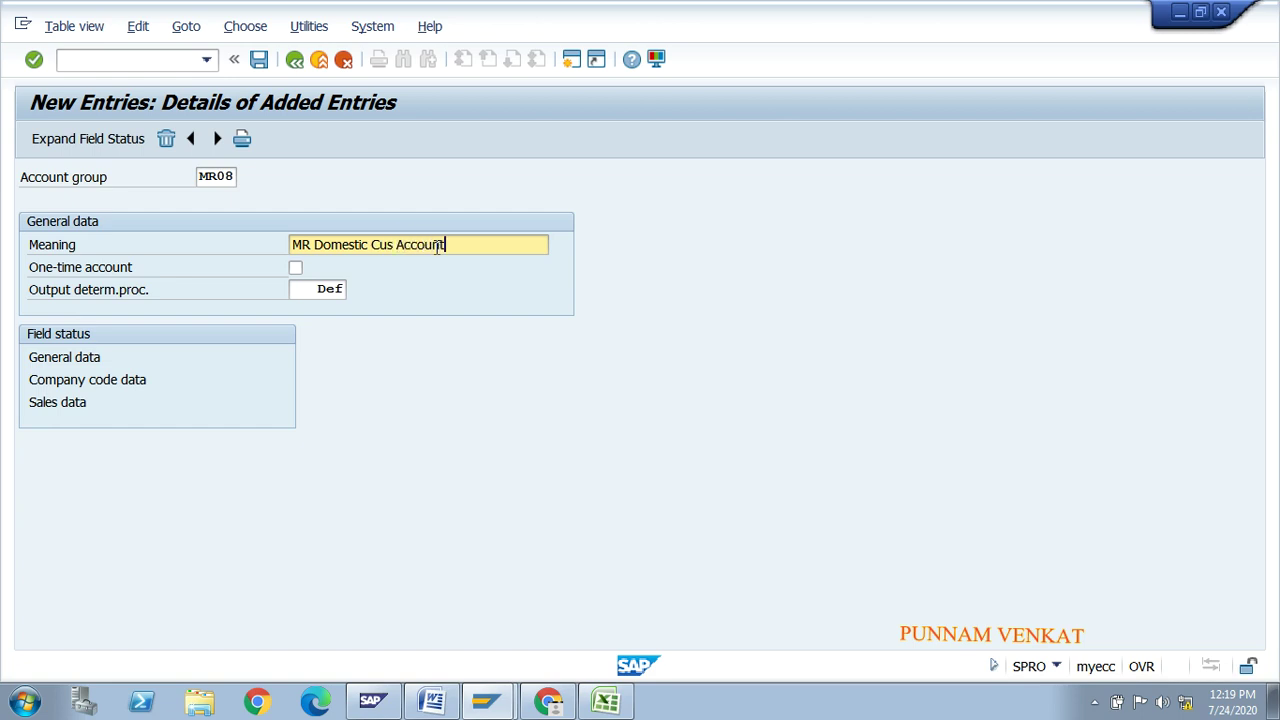
pyautogui.write('Group')
pyautogui.doubleClick(331, 288)
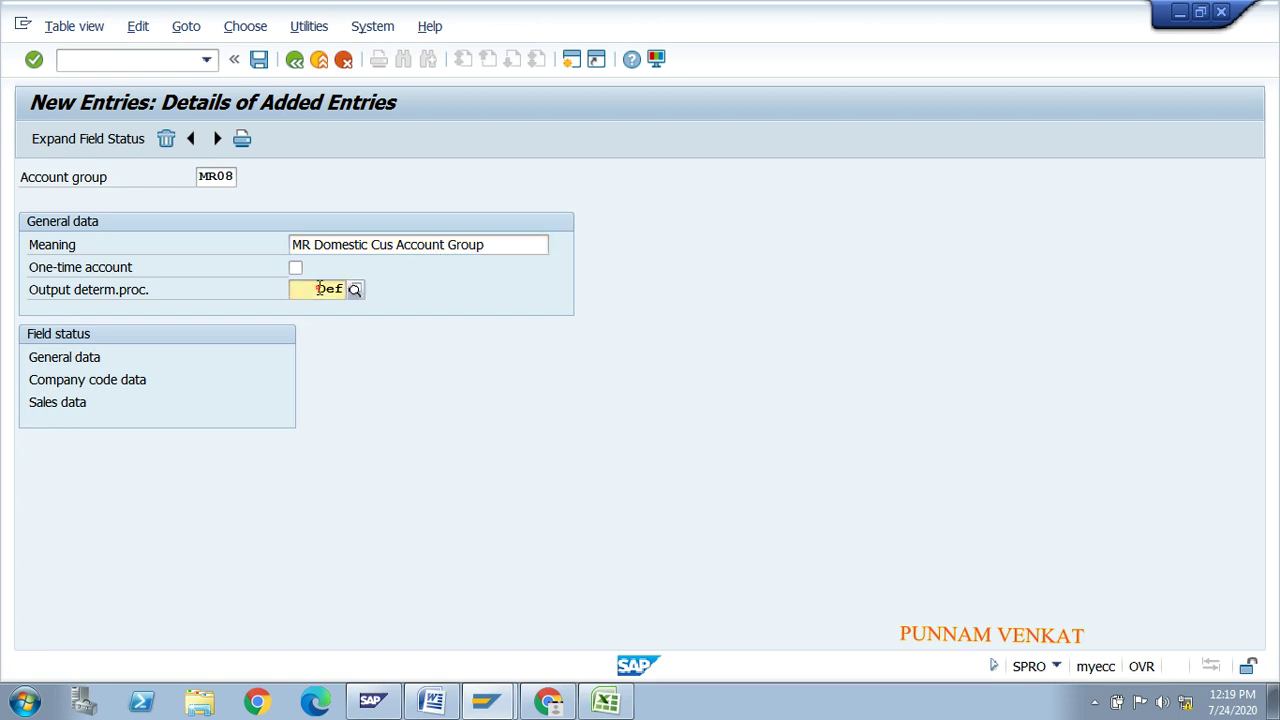
pyautogui.press('Delete')
# Open the Account management field status group under Company code data and highlight the Reconciliation account field
pyautogui.doubleClick(91, 384)
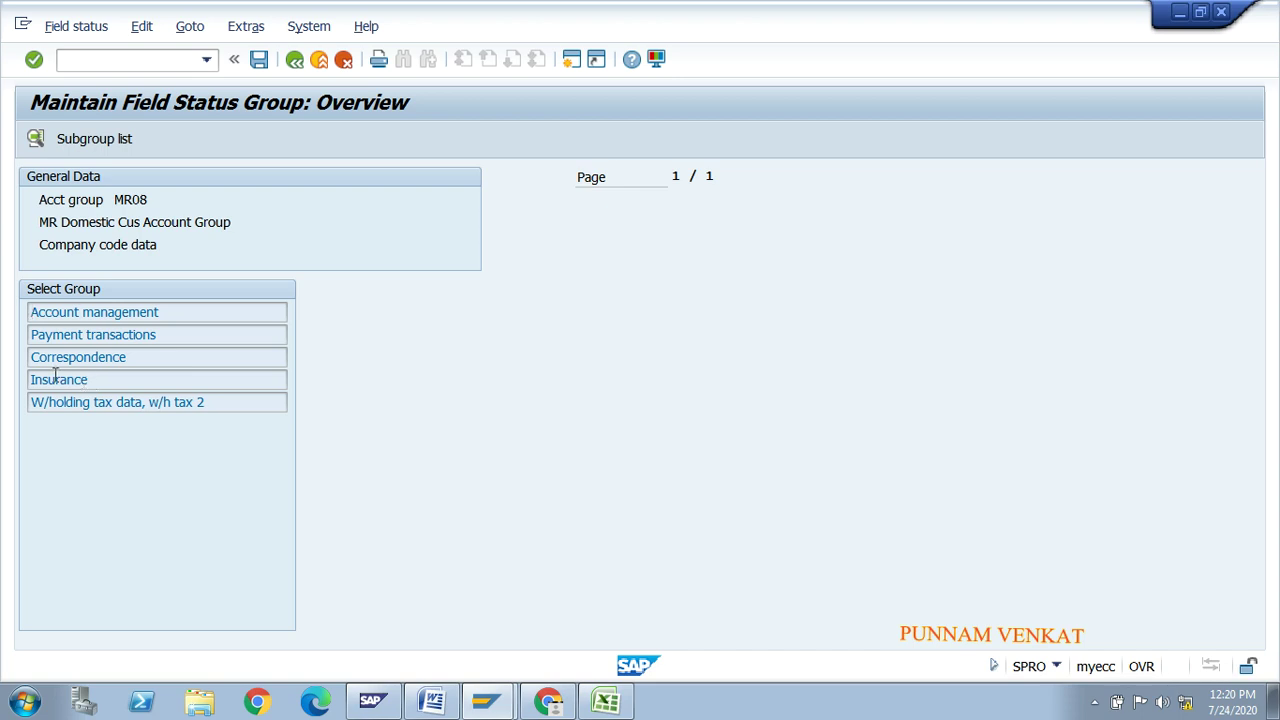
pyautogui.doubleClick(90, 313)
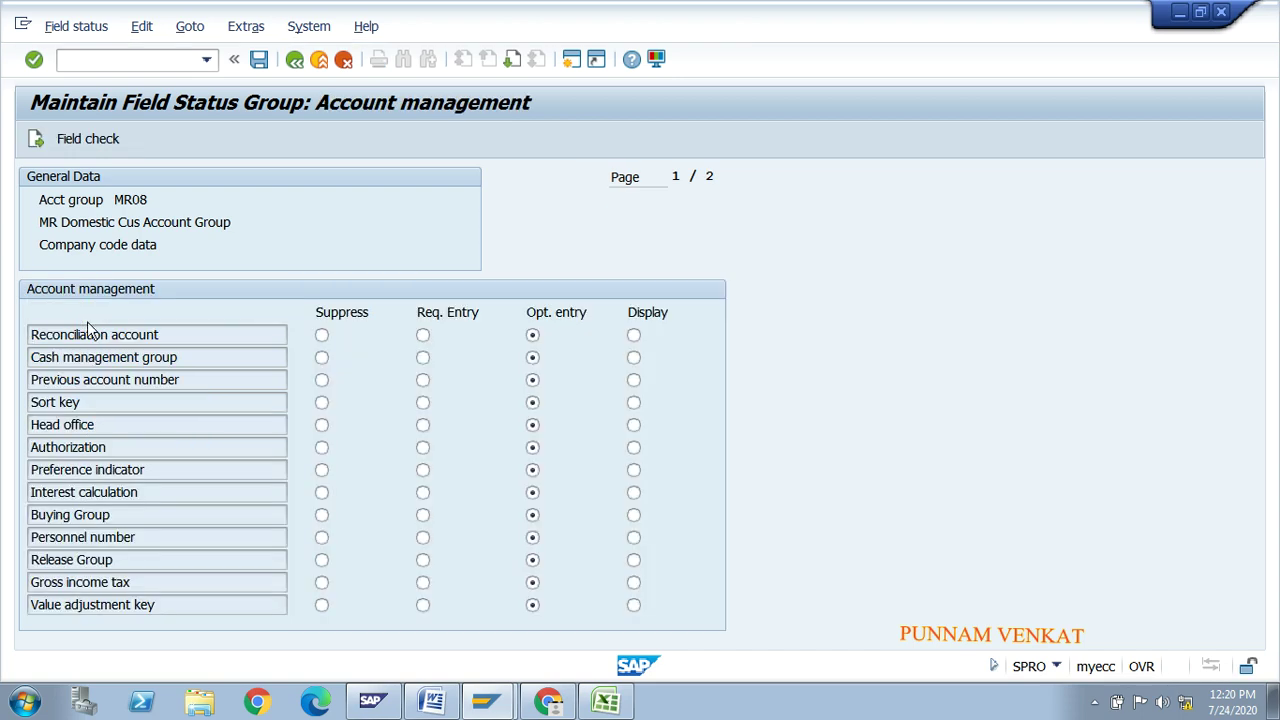
pyautogui.moveTo(166, 336); pyautogui.dragTo(35, 340)
pyautogui.click(35, 340)
pyautogui.moveTo(172, 336); pyautogui.dragTo(31, 340)
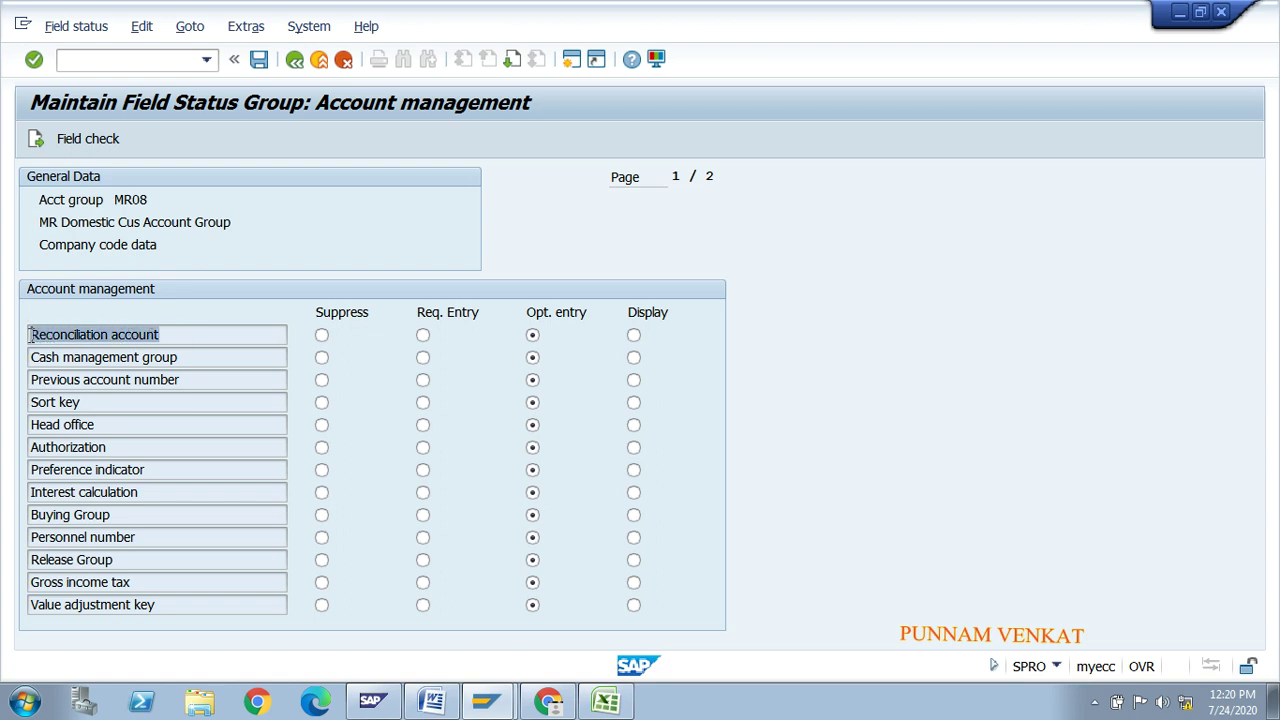
pyautogui.click(31, 338)
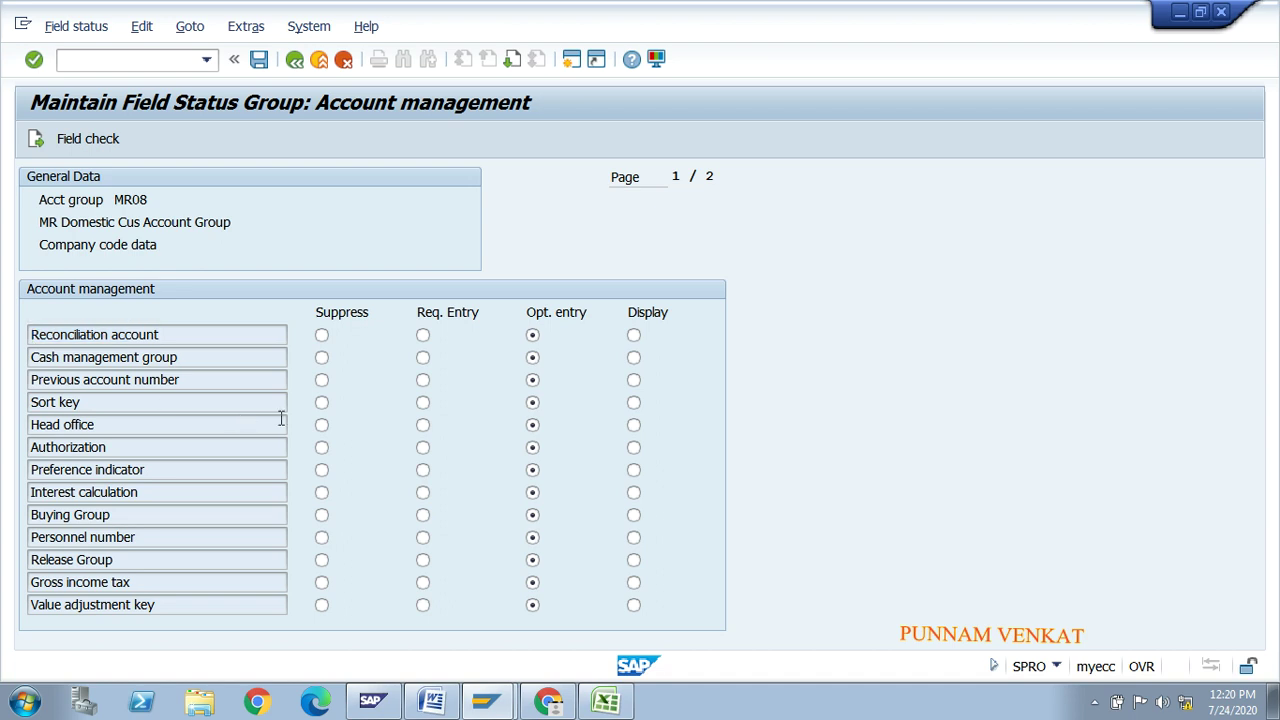
# Make Reconciliation account and Sort key required entries and return to the field status group overview
pyautogui.click(321, 340)
pyautogui.click(423, 336)
pyautogui.click(532, 336)
pyautogui.click(634, 337)
pyautogui.click(423, 335)
pyautogui.moveTo(100, 403); pyautogui.dragTo(24, 404)
pyautogui.click(422, 404)
pyautogui.click(295, 60)
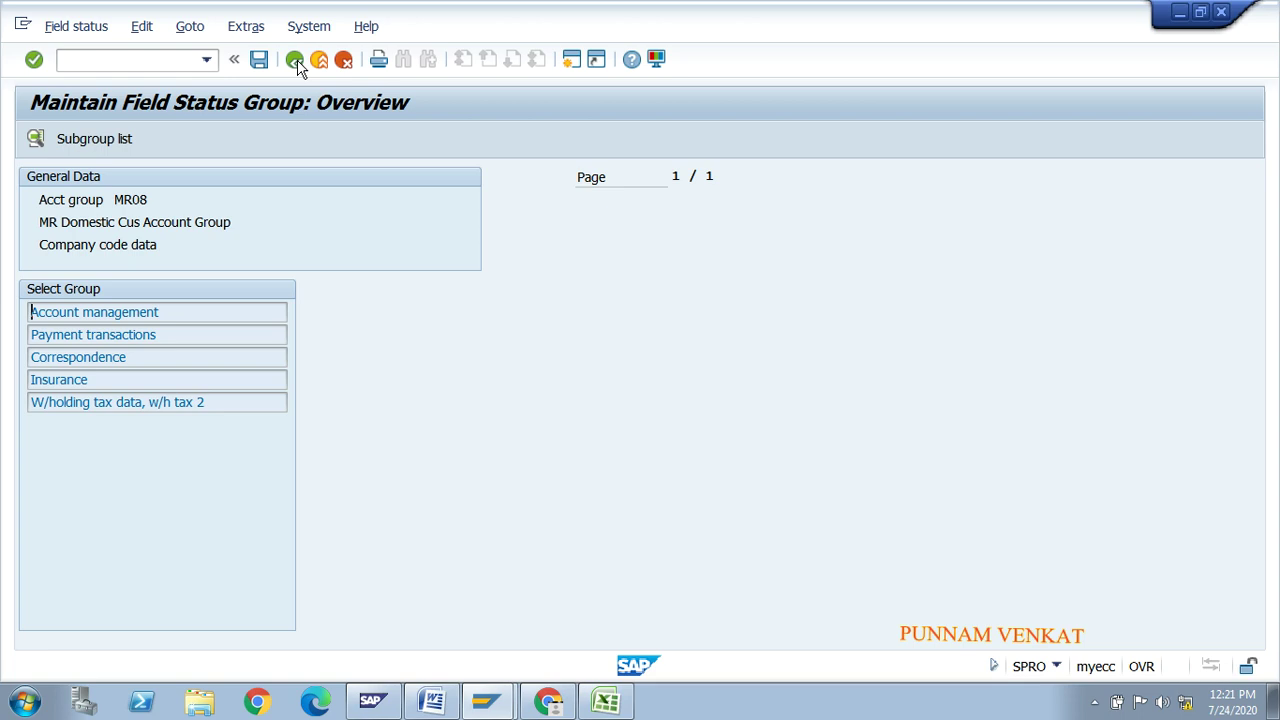
# Make Terms of payment a required entry in the Payment transactions group and return to the MR08 entry details
pyautogui.doubleClick(137, 334)
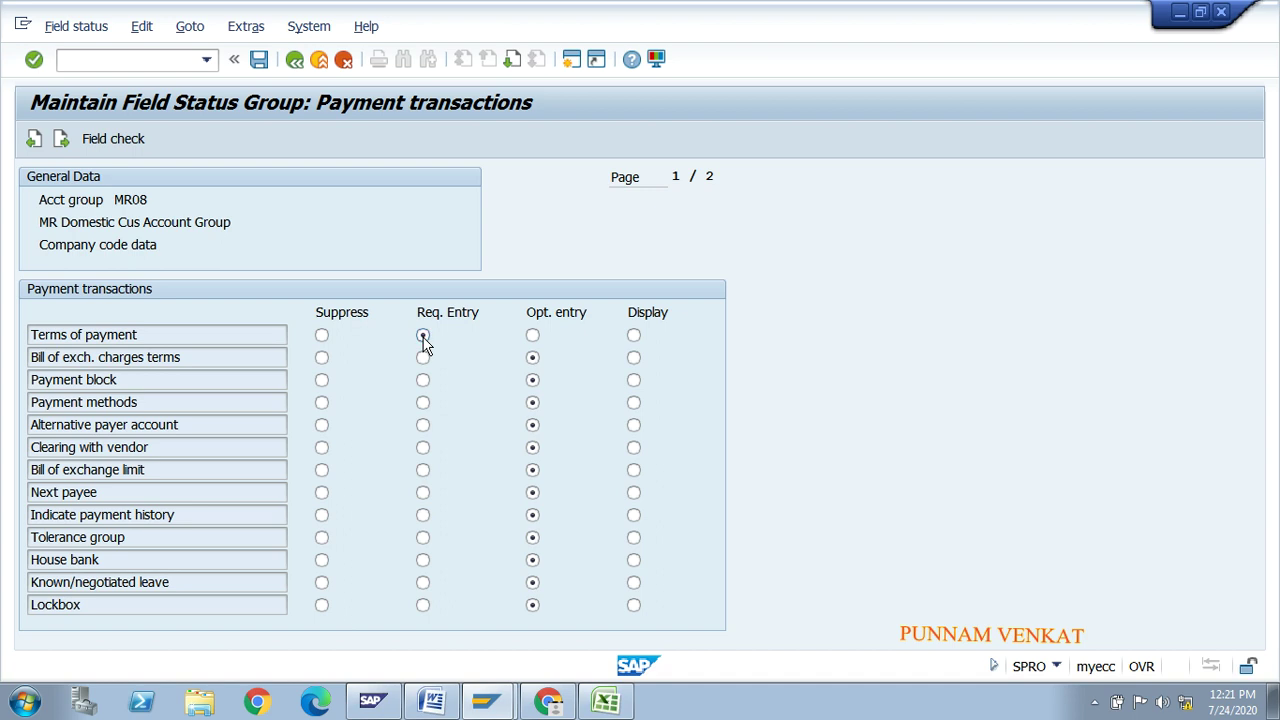
pyautogui.click(294, 60)
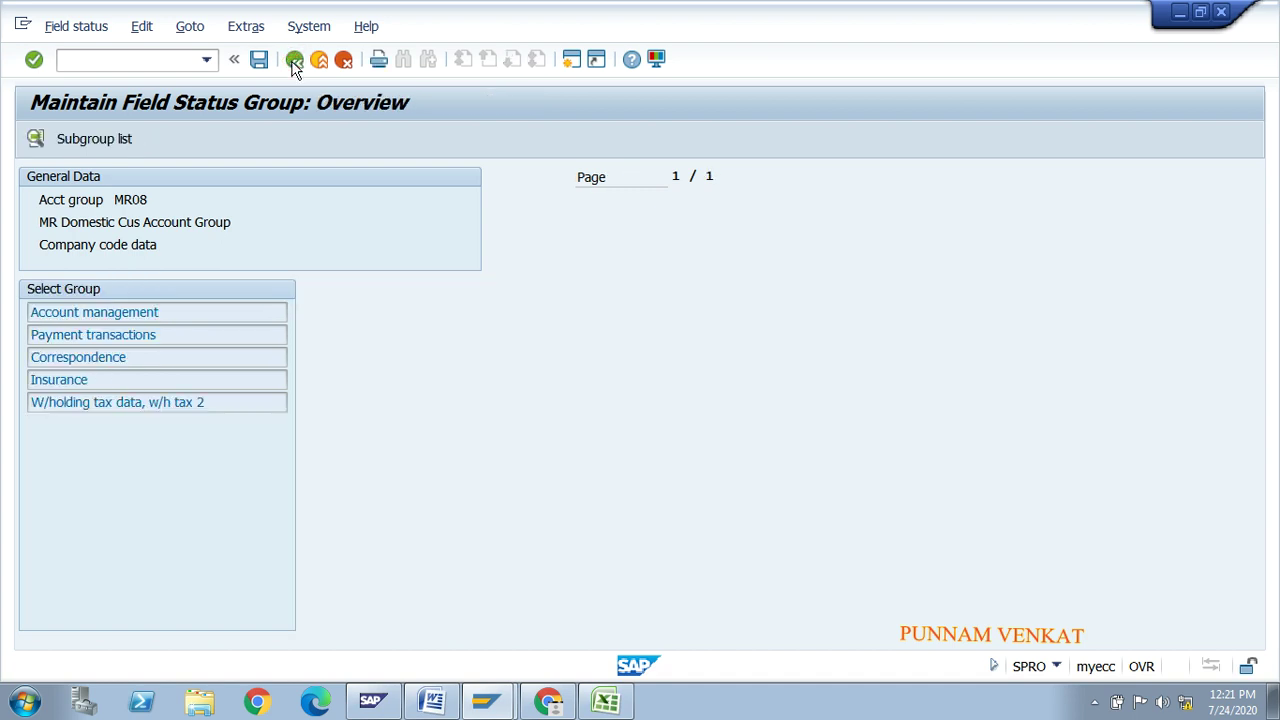
pyautogui.click(294, 60)
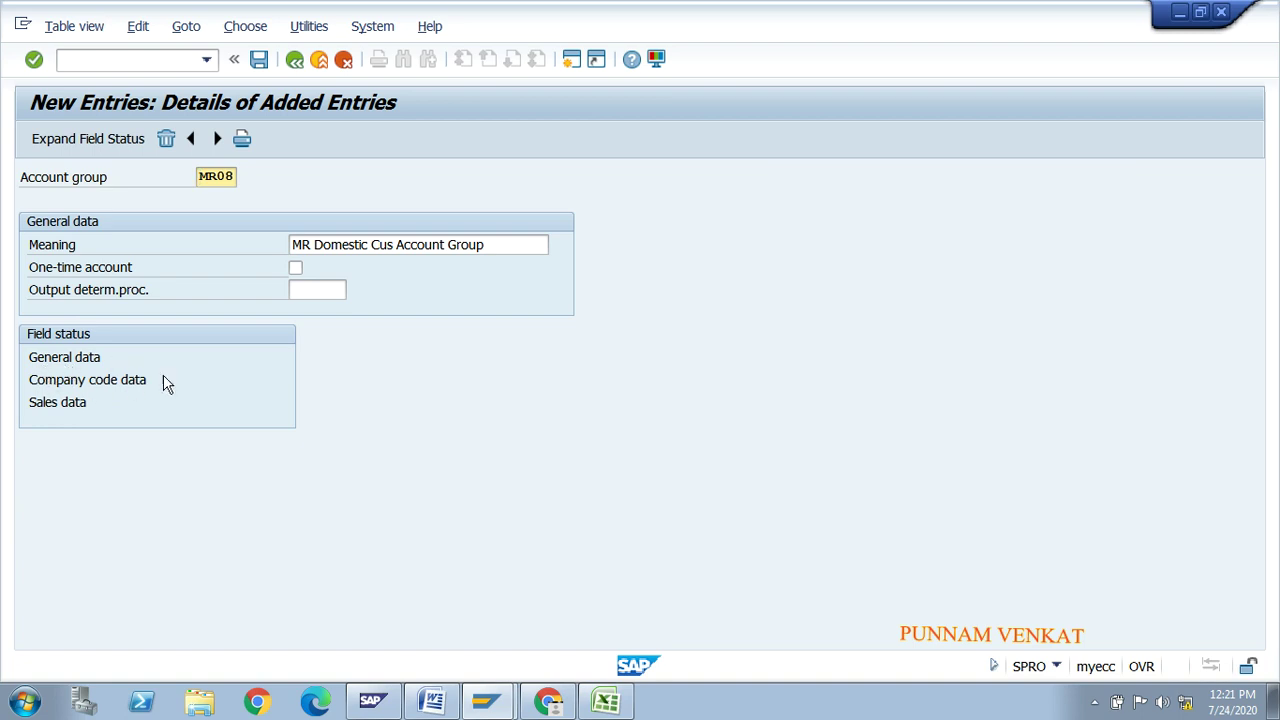
# Open the Sales group under Sales data, make Sales group a required entry, and return to the MR08 entry details
pyautogui.doubleClick(67, 404)
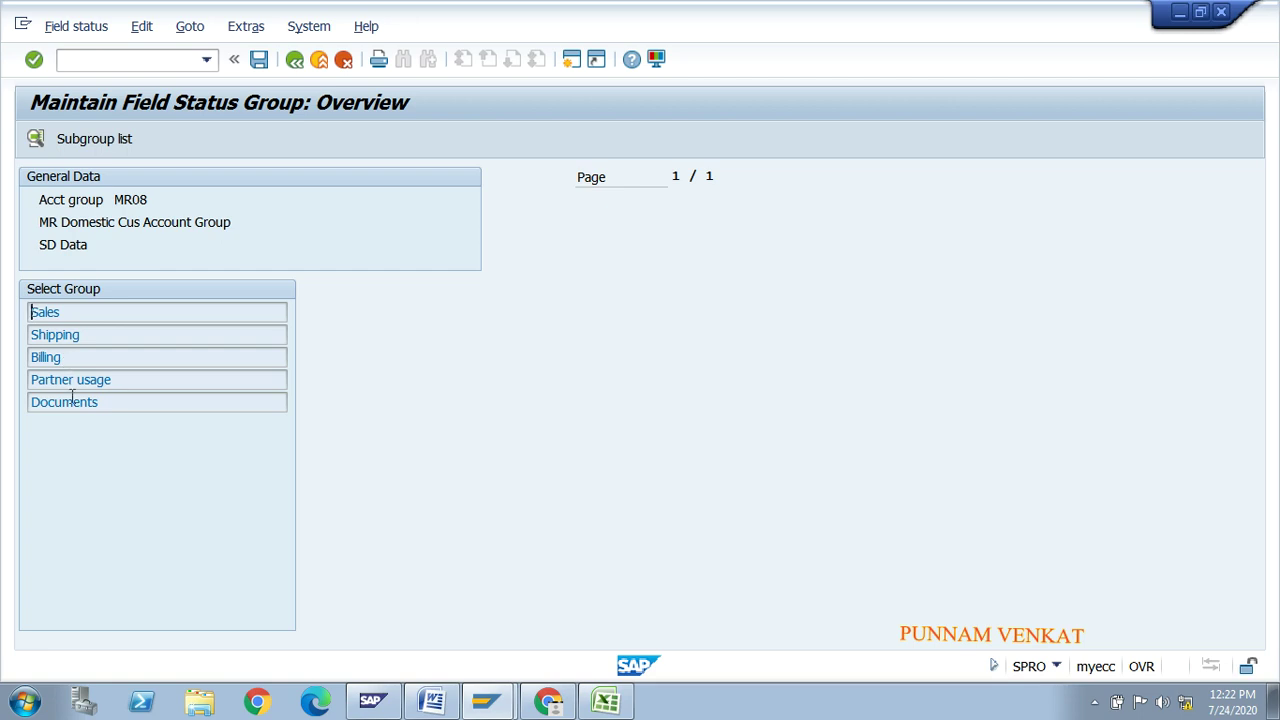
pyautogui.doubleClick(64, 312)
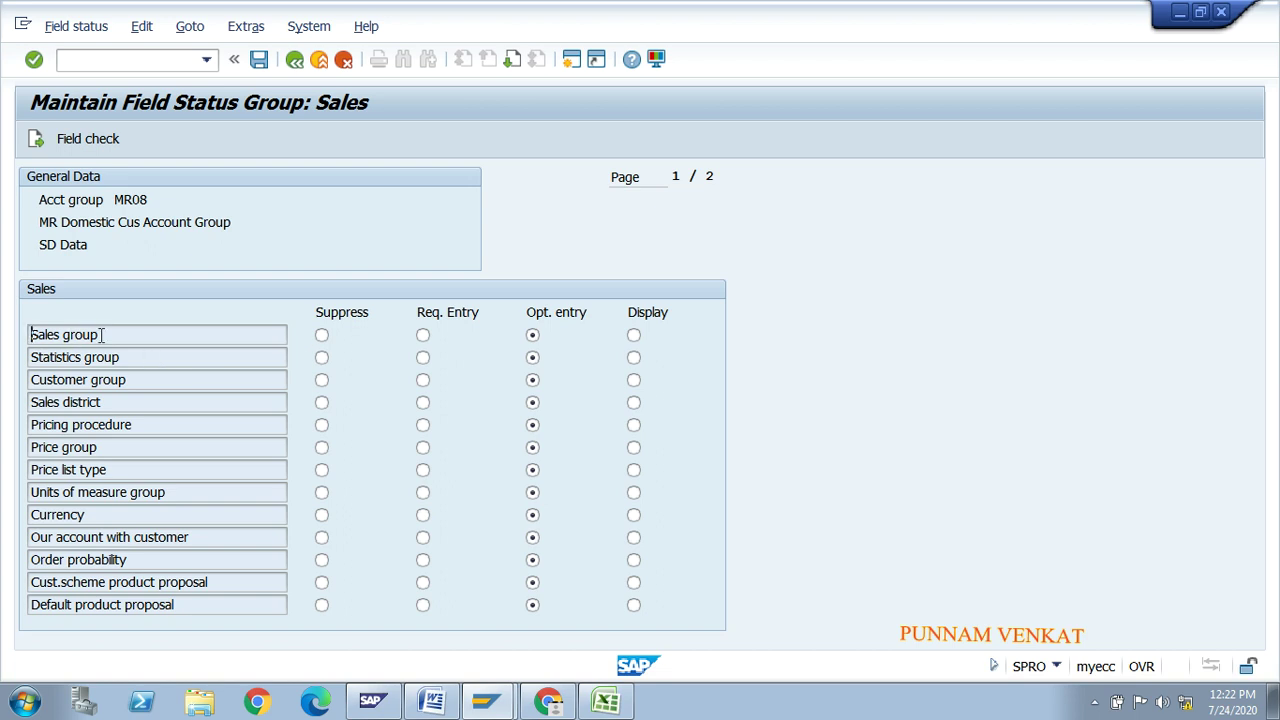
pyautogui.click(321, 337)
pyautogui.click(423, 335)
pyautogui.click(533, 336)
pyautogui.click(634, 337)
pyautogui.click(537, 337)
pyautogui.click(155, 335)
pyautogui.click(423, 336)
pyautogui.click(296, 60)
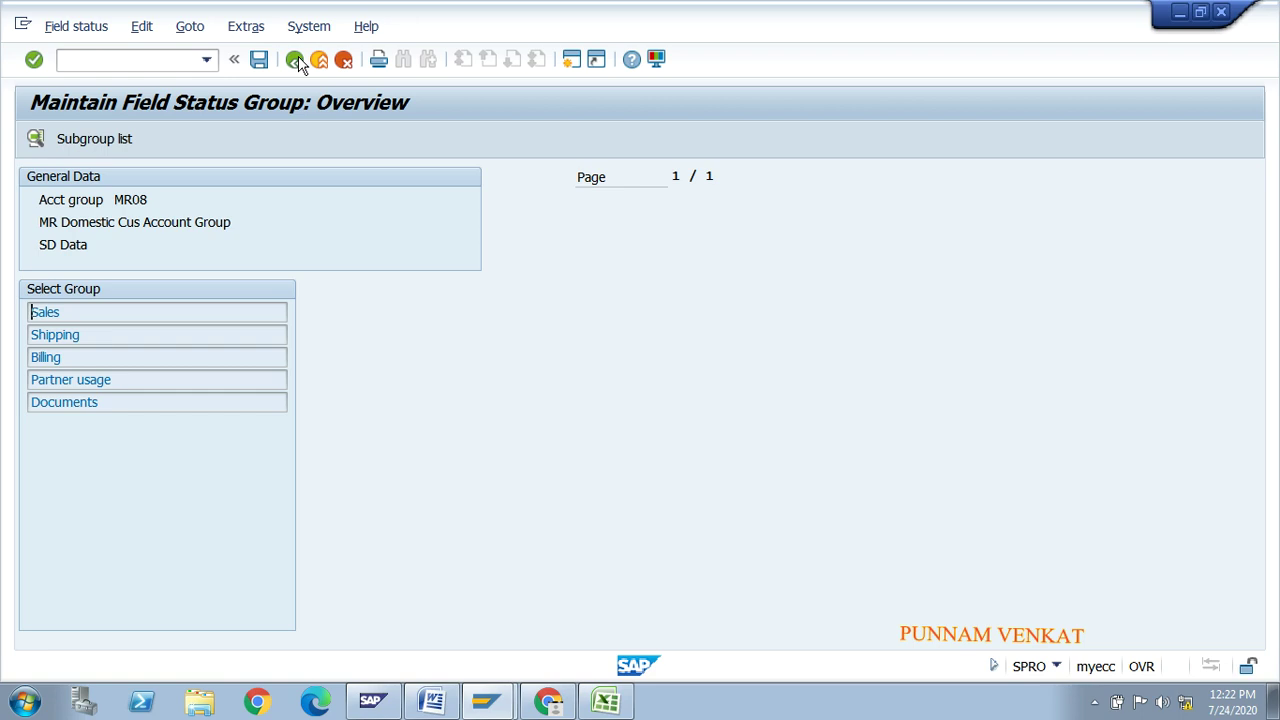
pyautogui.click(296, 60)
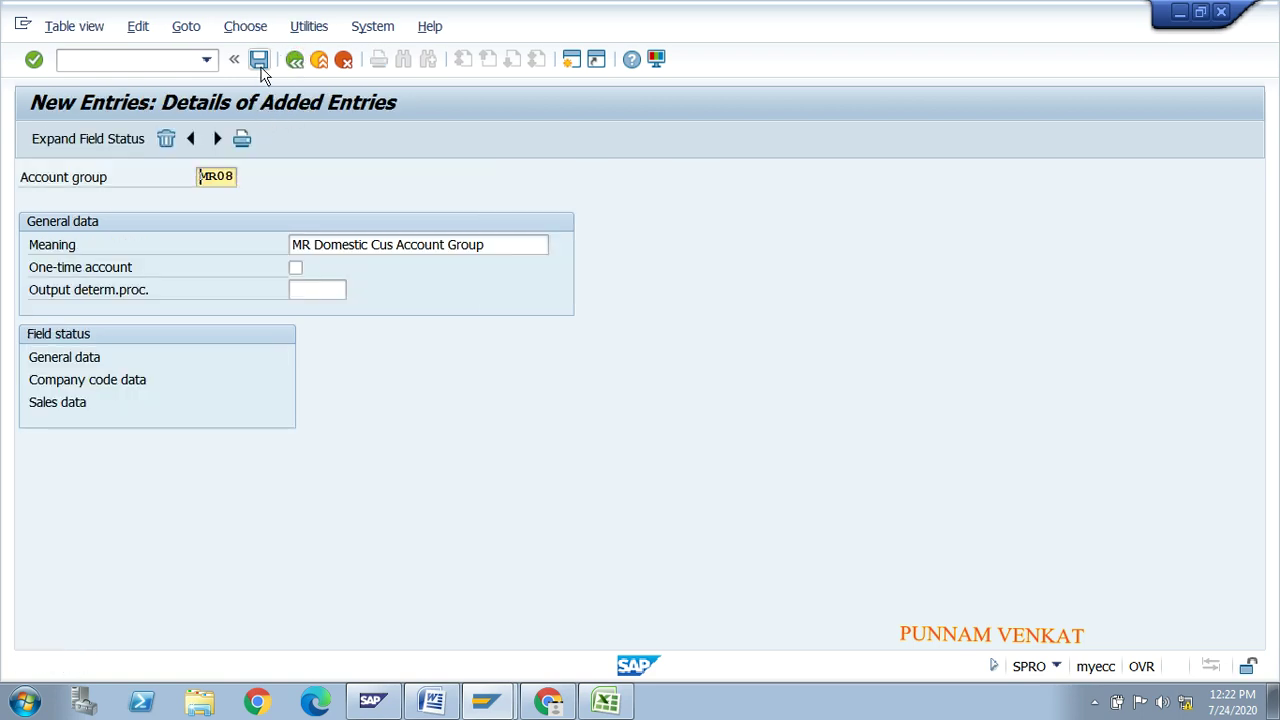
# Save account group MR08 to the proposed customizing request and return to the Customer Account Groups overview
pyautogui.click(261, 63)
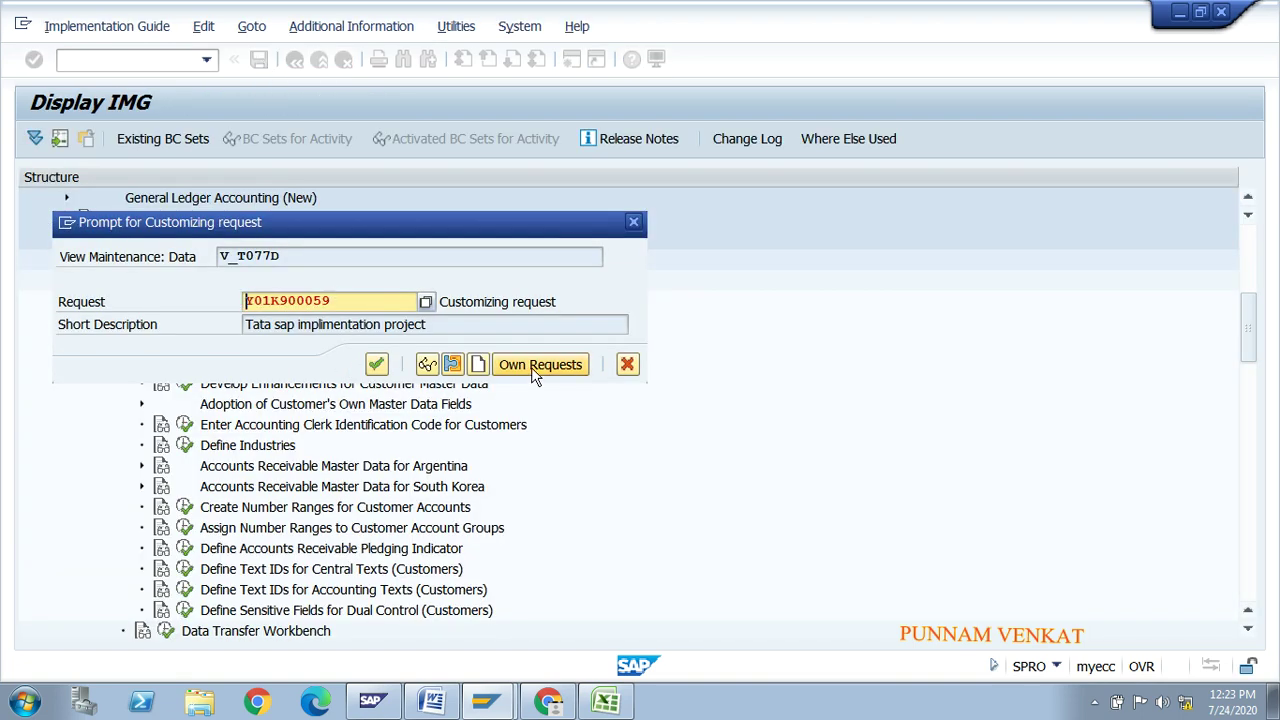
pyautogui.click(376, 365)
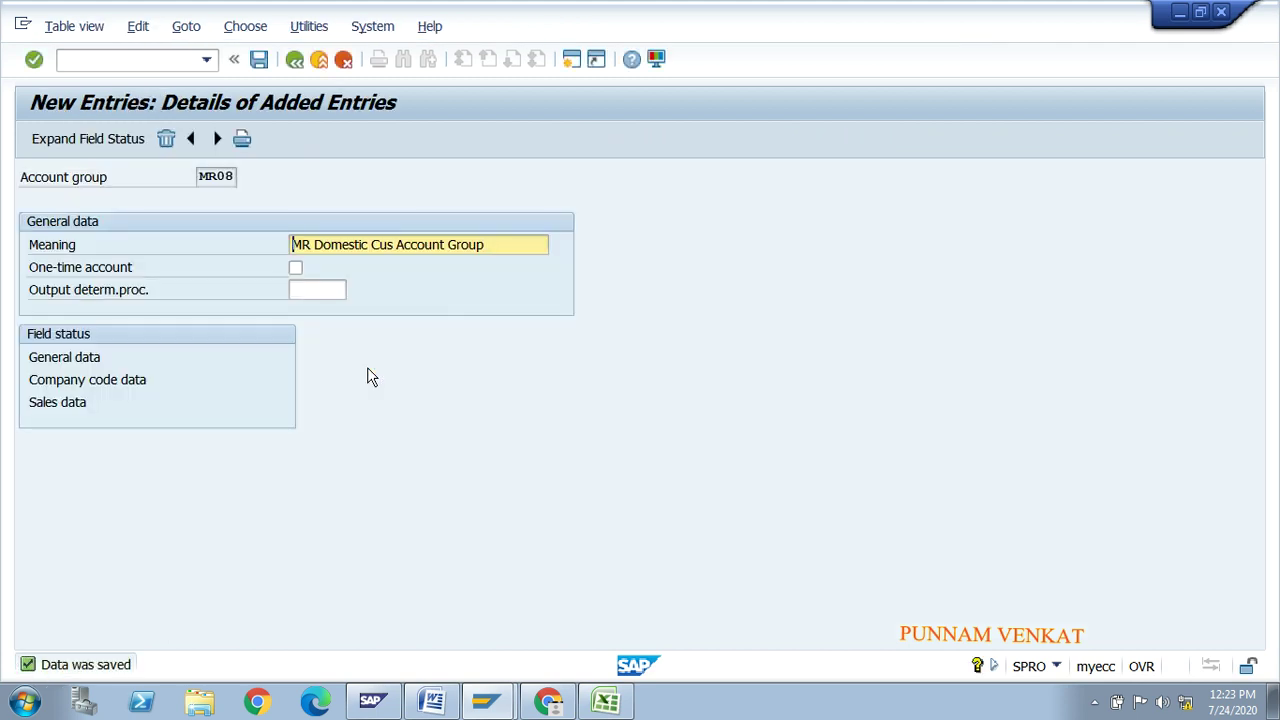
pyautogui.click(293, 61)
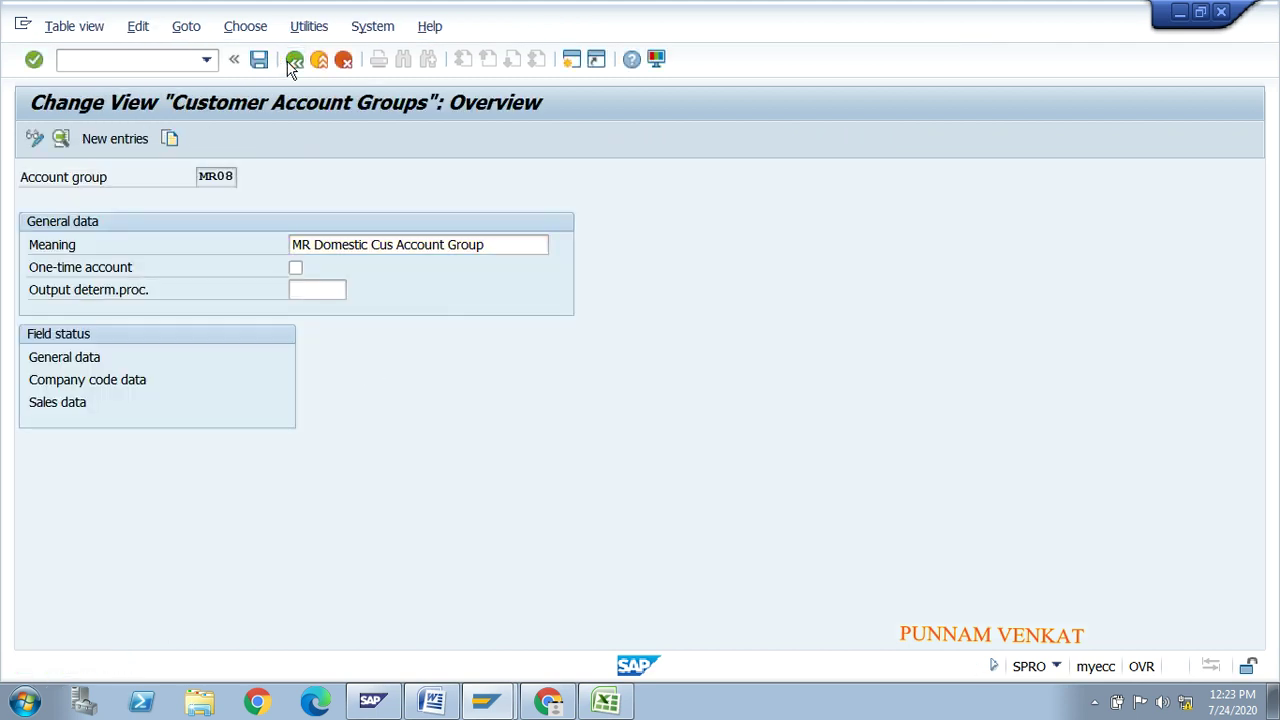
# Check the foreign account group heading in cell J33 of the Excel workbook and the MR08 row in SAP's account groups overview
pyautogui.hotkey('alt', 'Tab')
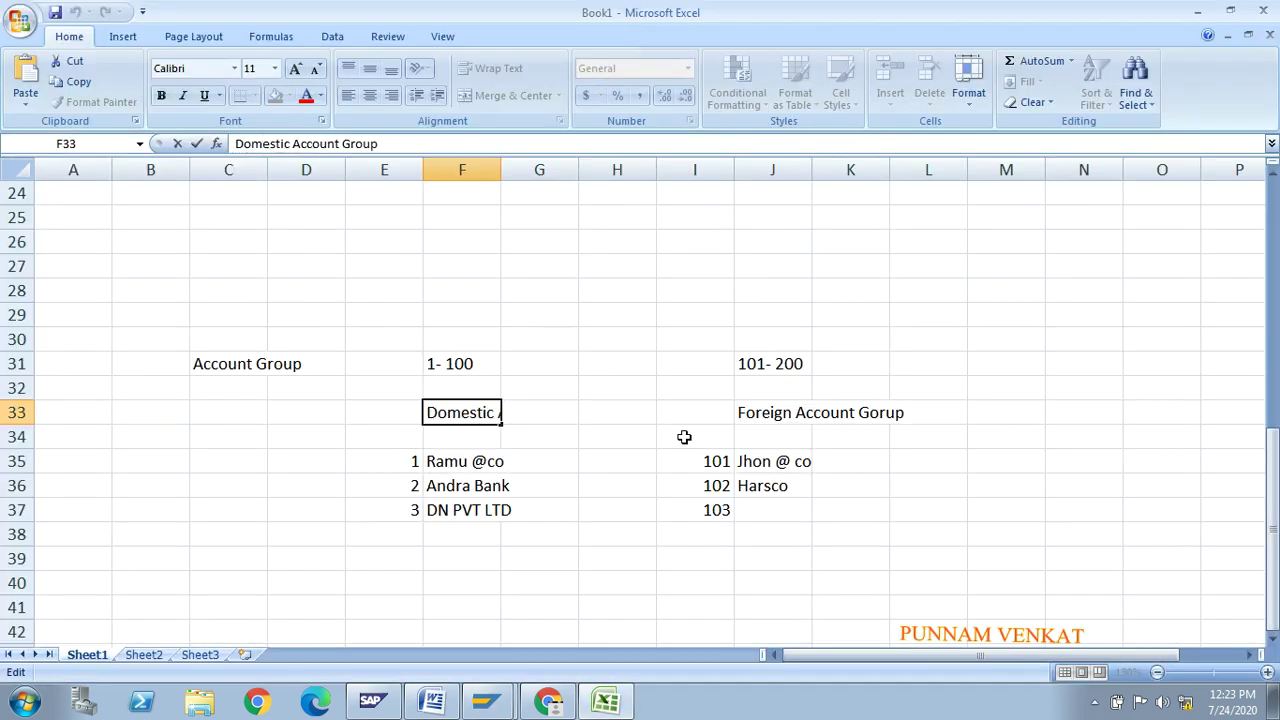
pyautogui.click(706, 437)
pyautogui.press('Up')
pyautogui.press('Right')
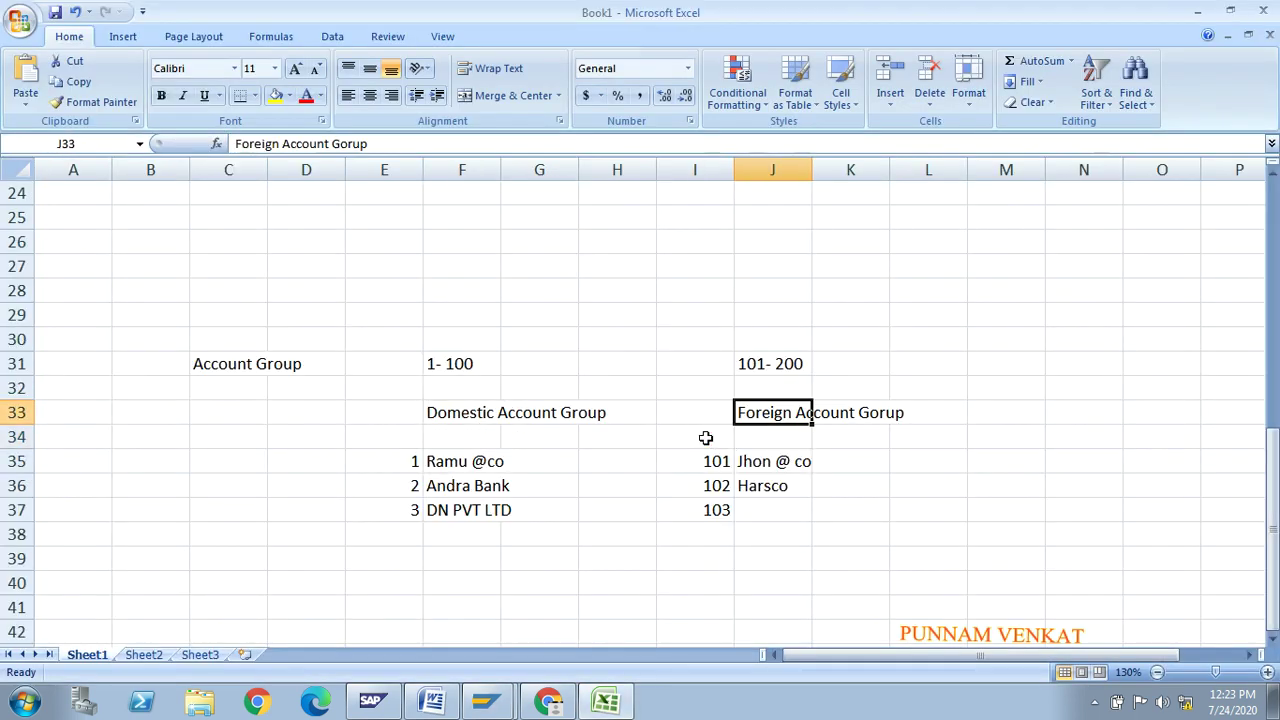
pyautogui.hotkey('alt', 'Tab')
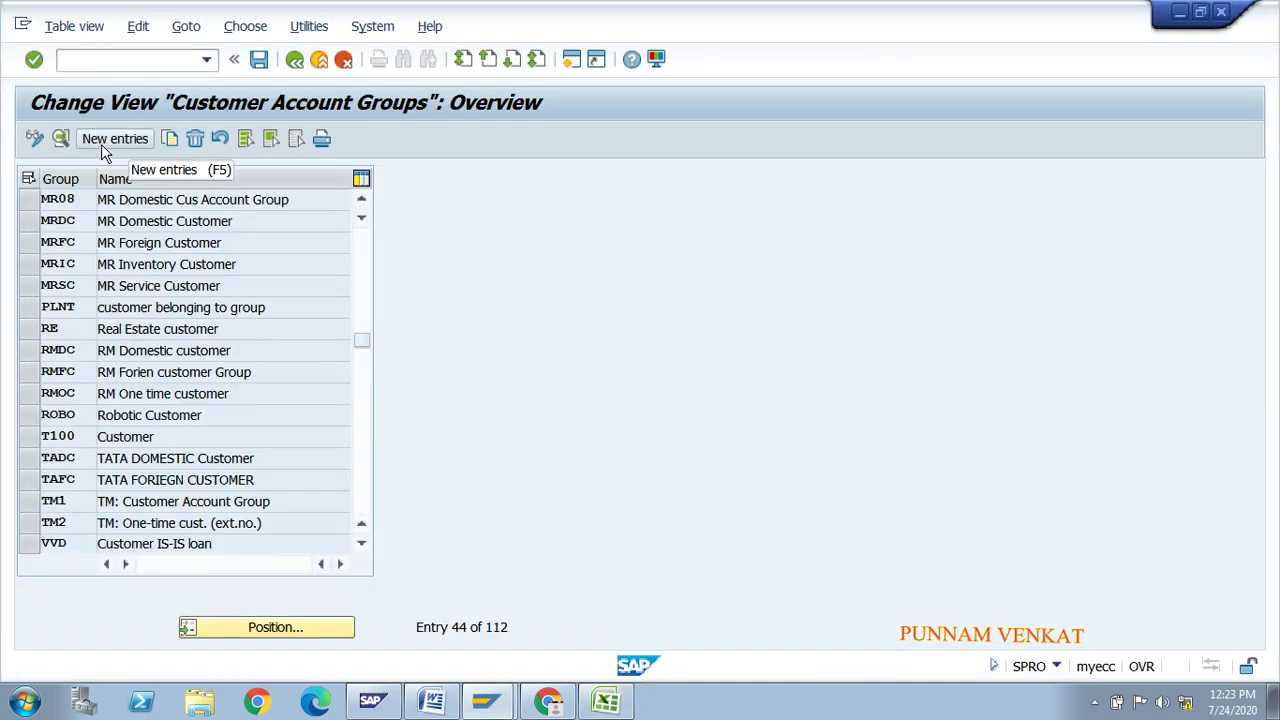
pyautogui.click(31, 199)
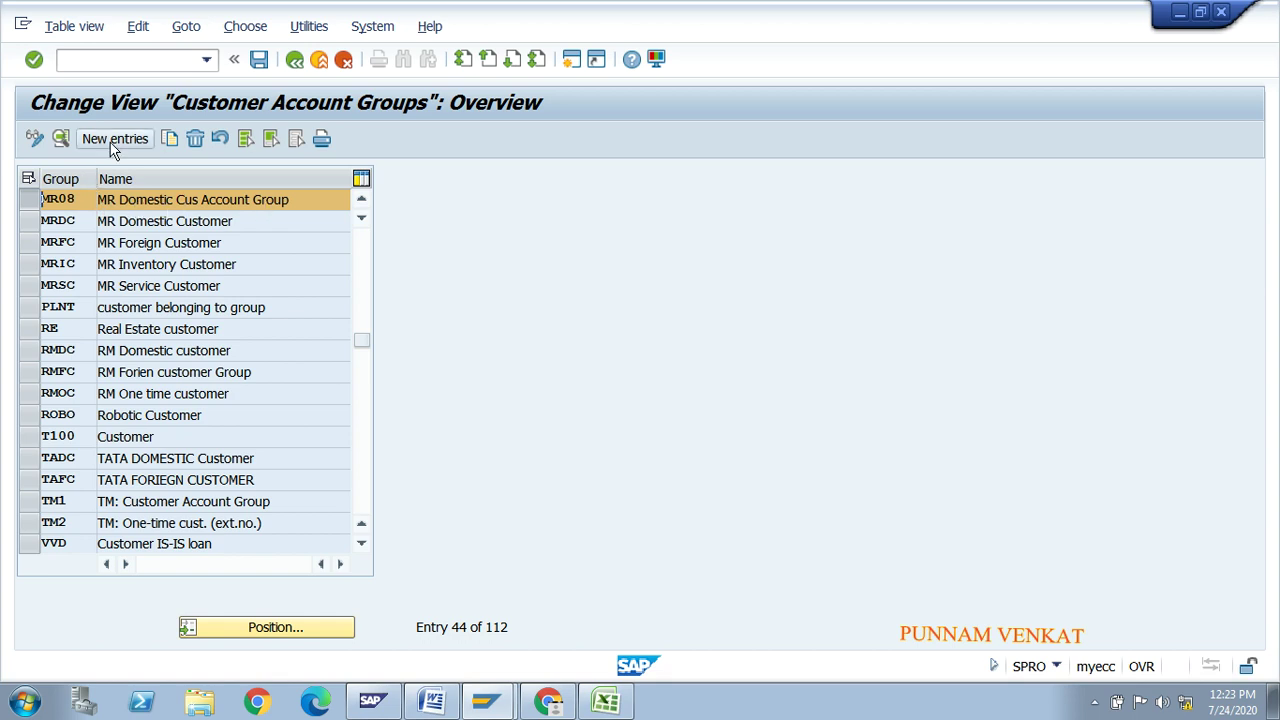
pyautogui.click(31, 199)
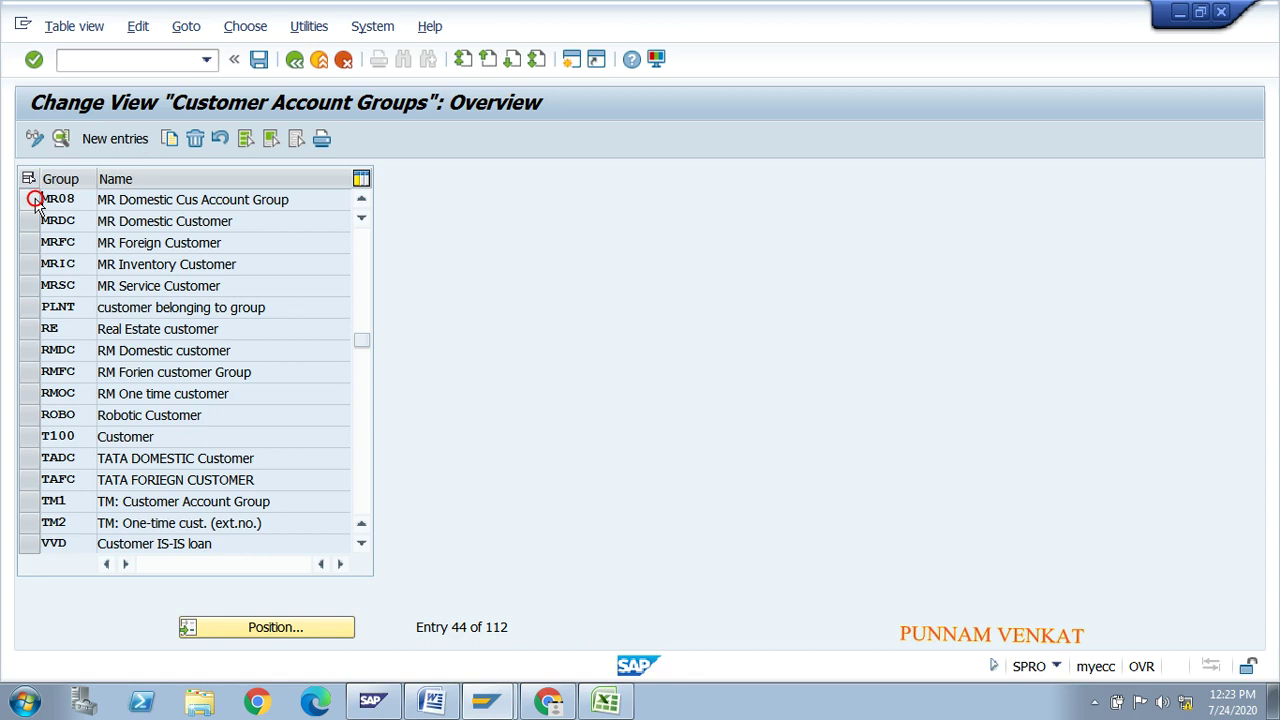
# Start another new customer account group entry and set its account group key to MR09
pyautogui.click(116, 139)
pyautogui.write('mr')
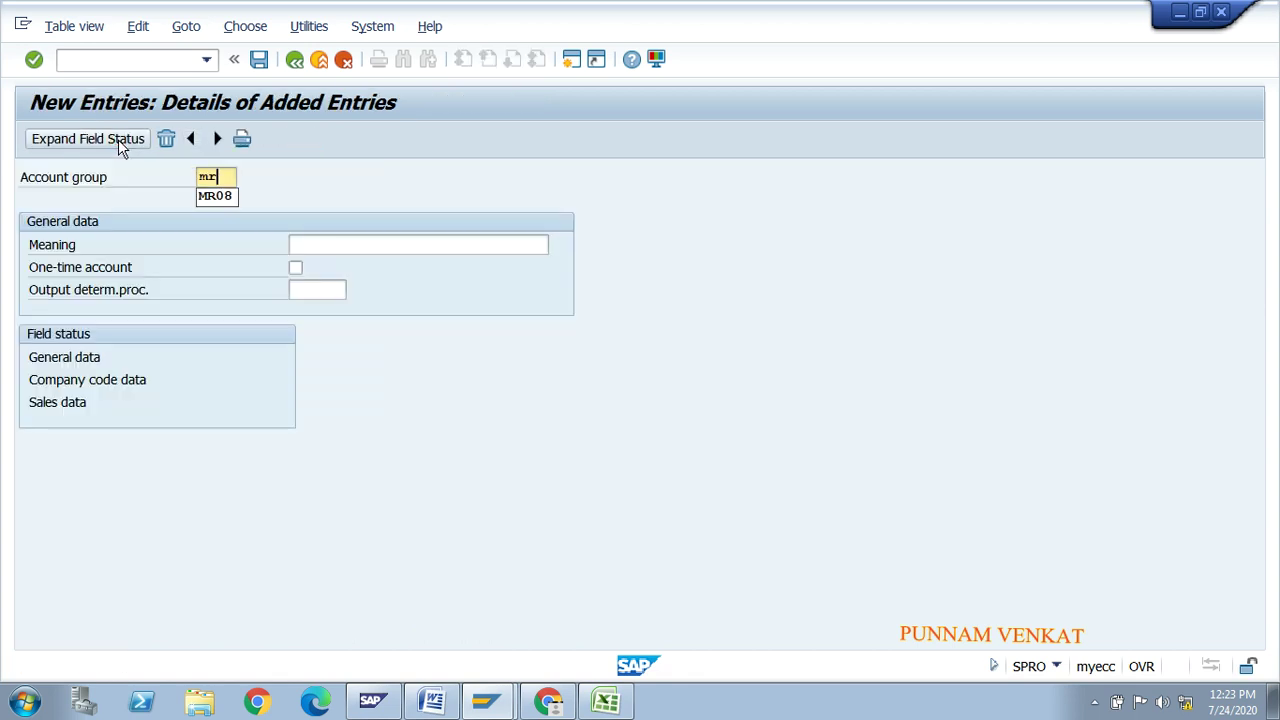
pyautogui.press('BackSpace')
pyautogui.press('BackSpace')
pyautogui.write('MR09')
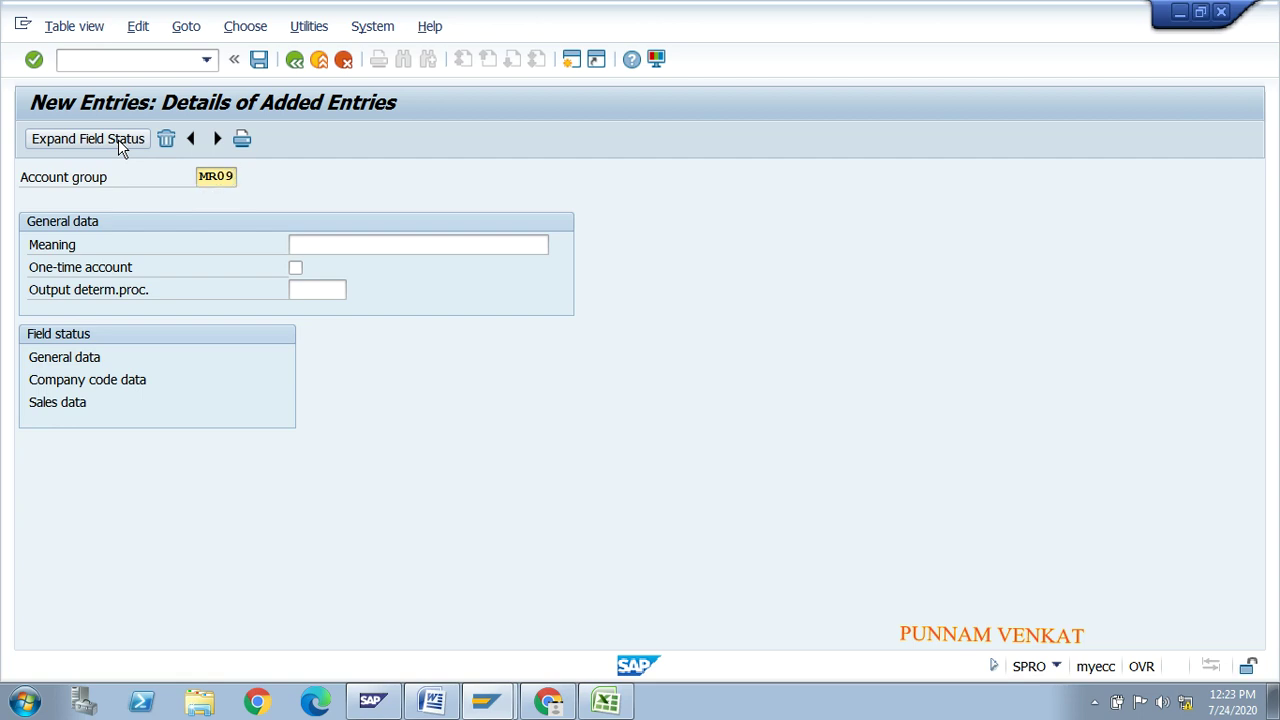
pyautogui.press('Tab')
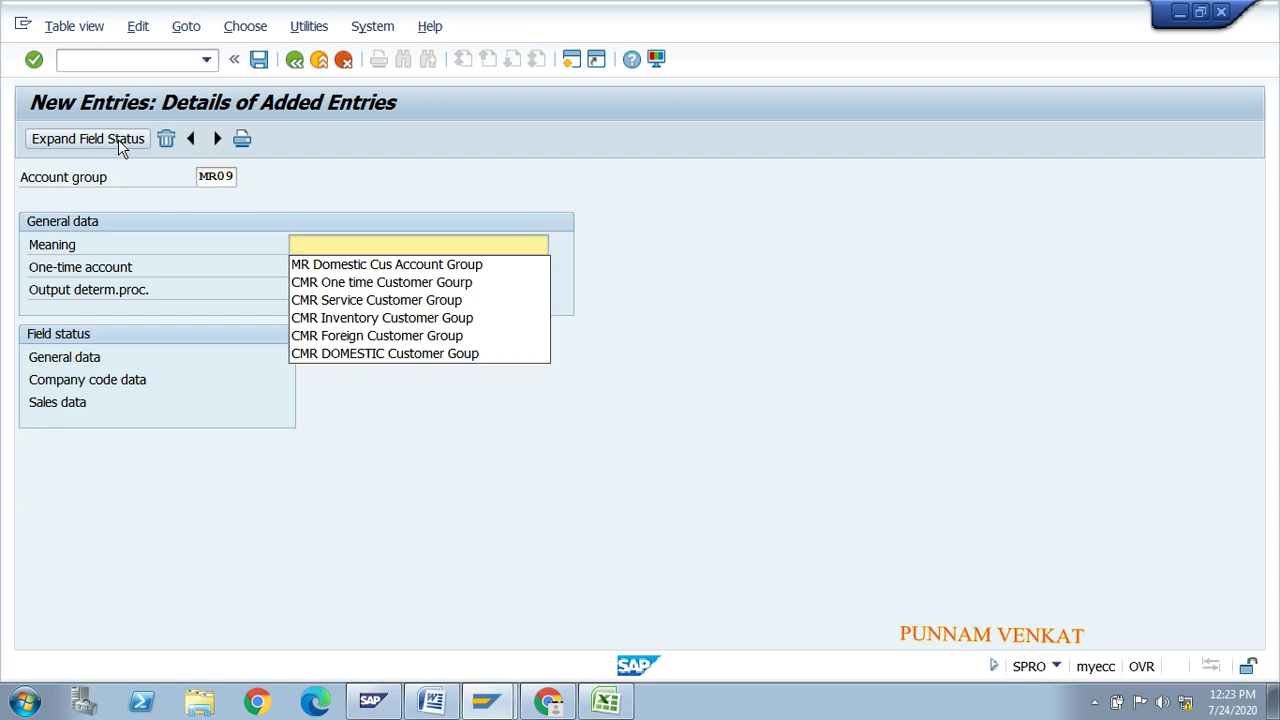
# Set the meaning of account group MR09 to "MR FOREIGN CUS Account Group"
pyautogui.write('MR')
pyautogui.press('BackSpace')
pyautogui.press('BackSpace')
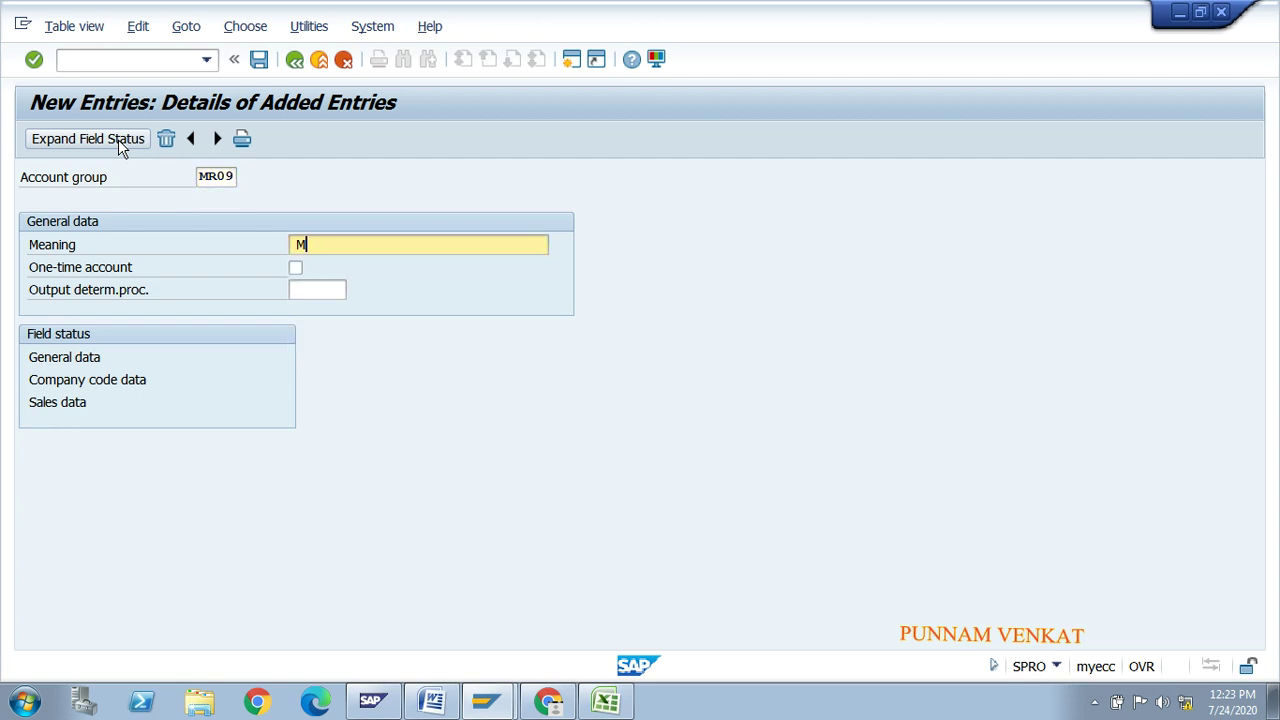
pyautogui.write('MR FORE')
pyautogui.hotkey('alt', 'Tab')
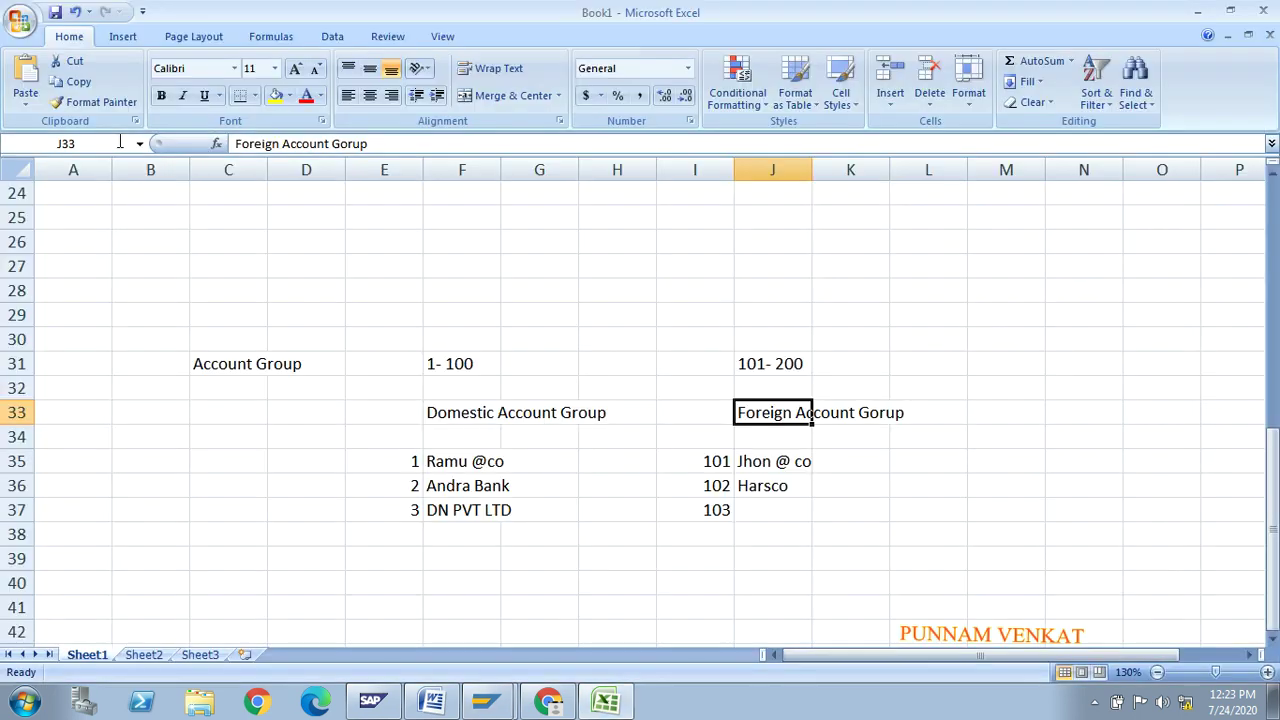
pyautogui.hotkey('alt', 'Tab')
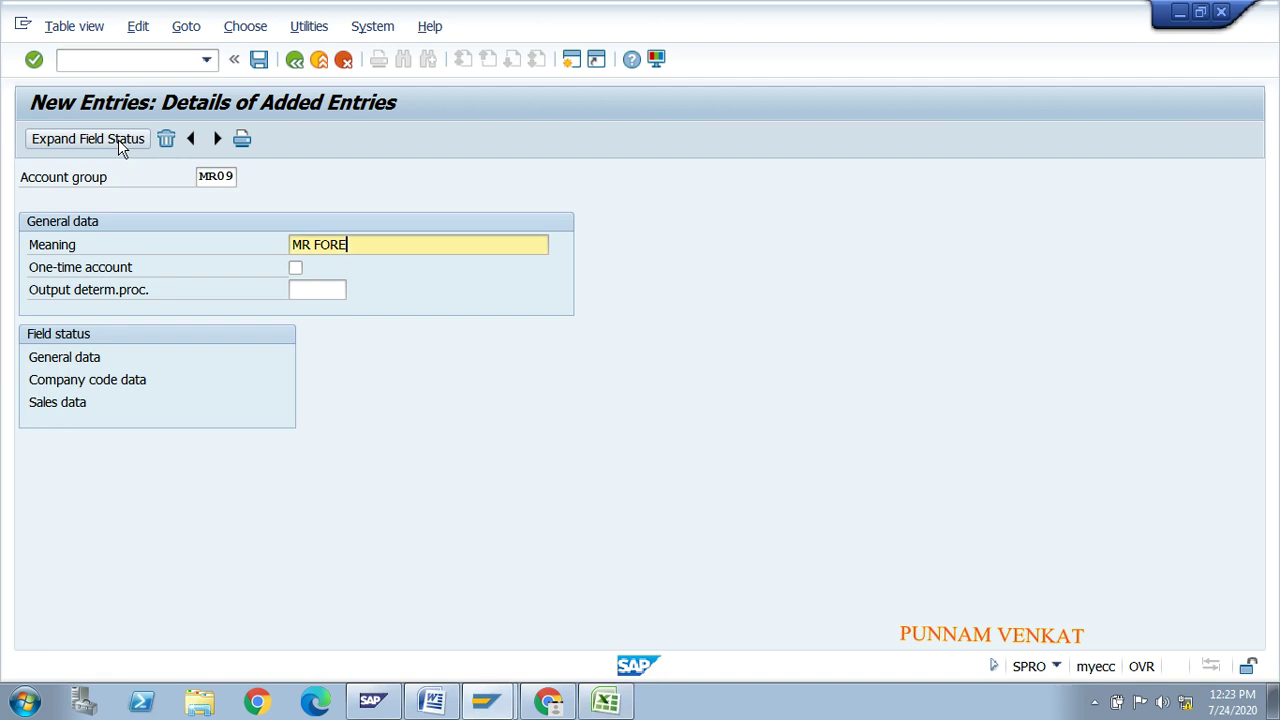
pyautogui.write('IGN CUS Account Group')
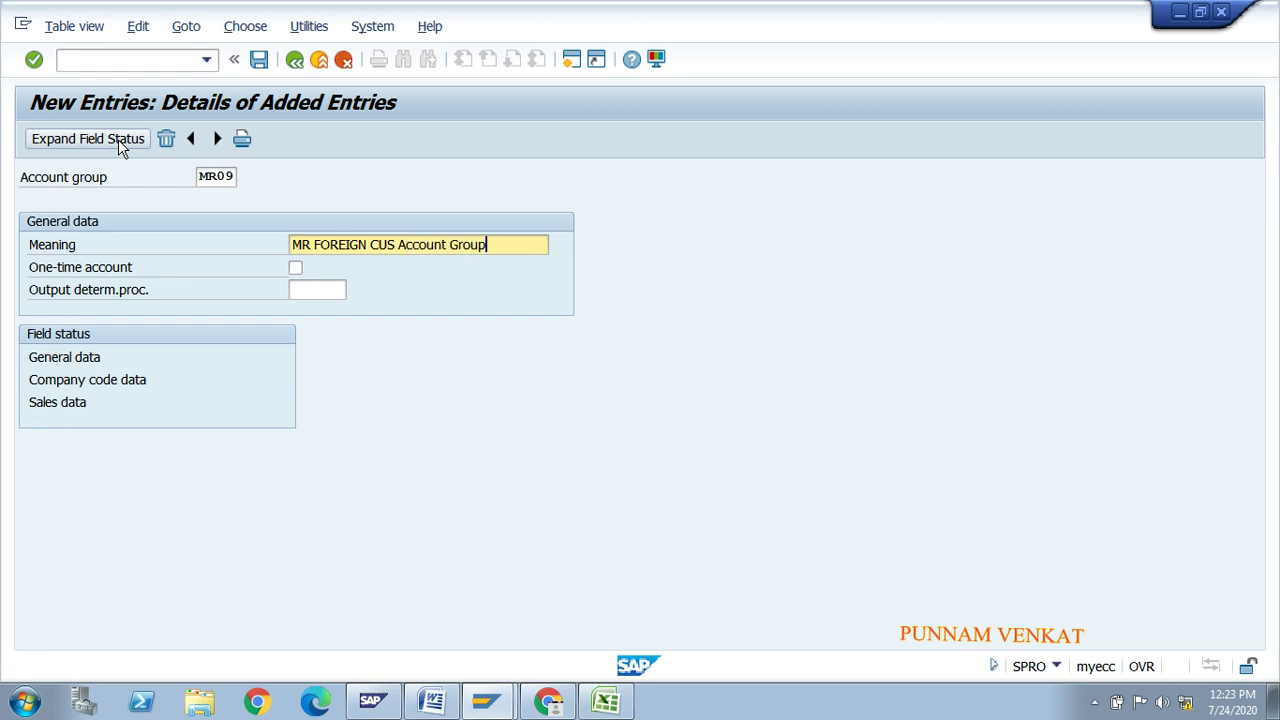
# Make Reconciliation account and Sort key required entries in the Account management group of MR09's company code data
pyautogui.doubleClick(72, 380)
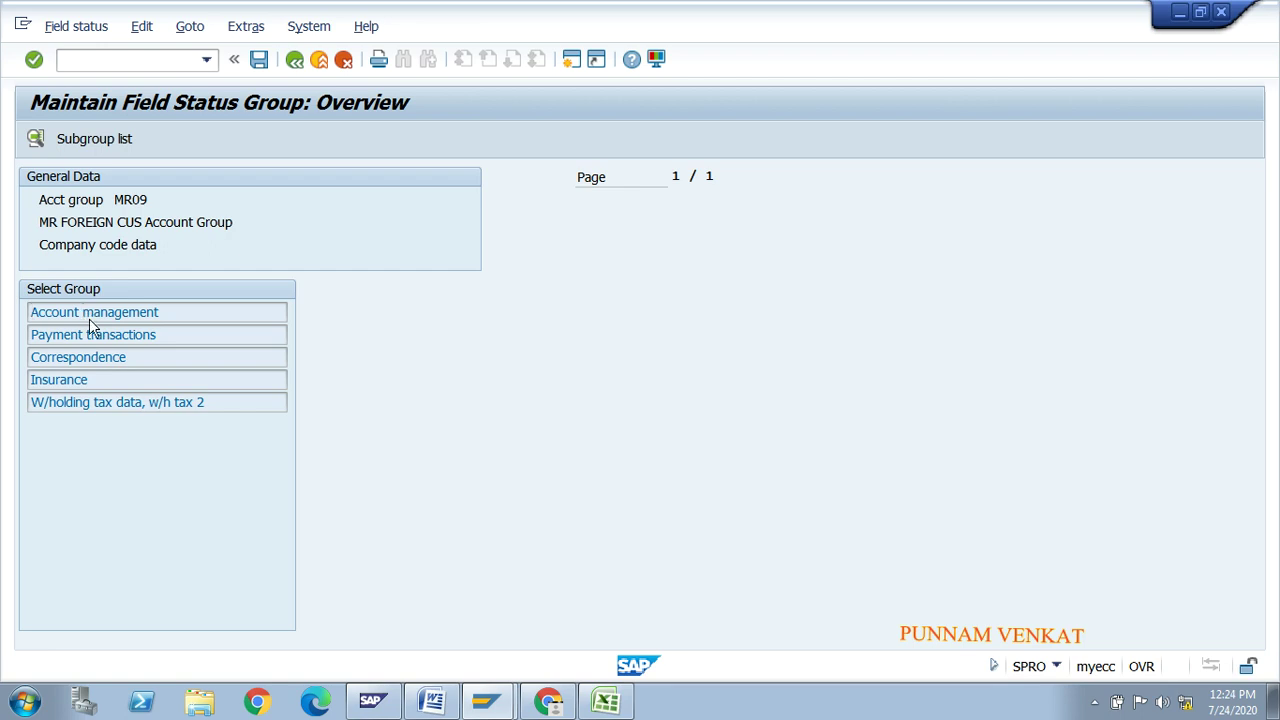
pyautogui.doubleClick(89, 318)
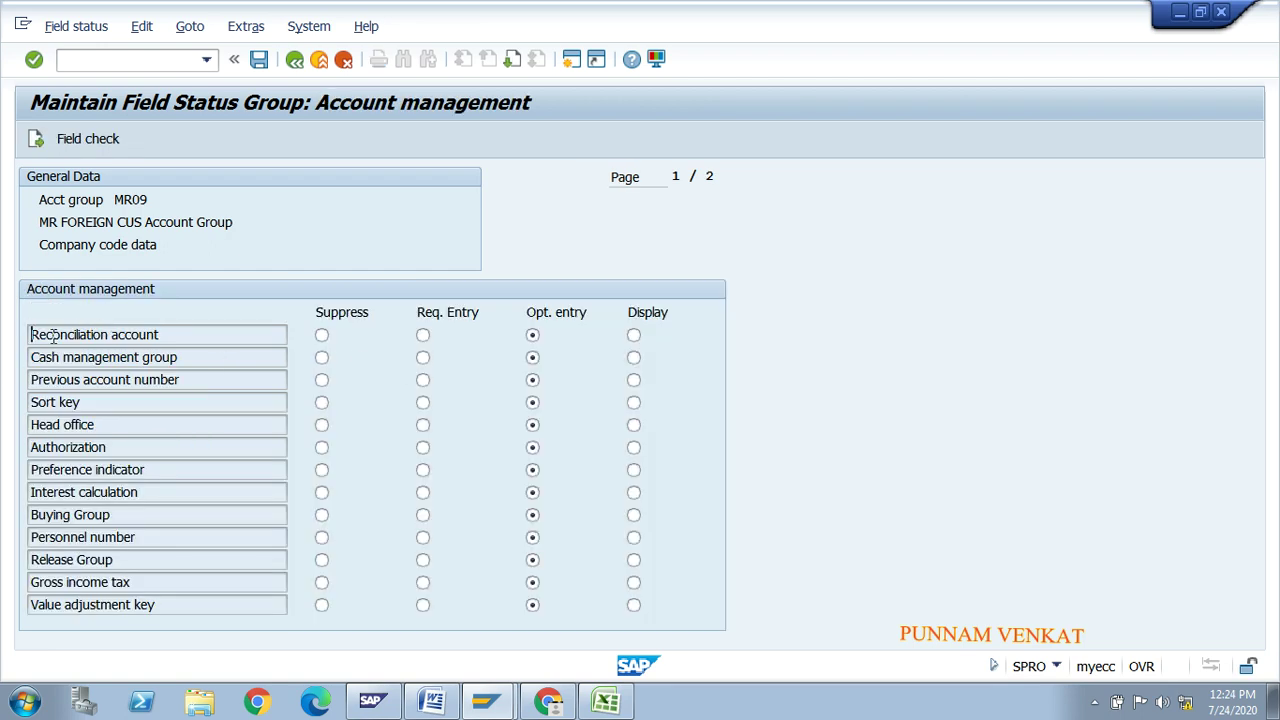
pyautogui.click(422, 336)
pyautogui.click(422, 403)
pyautogui.click(294, 60)
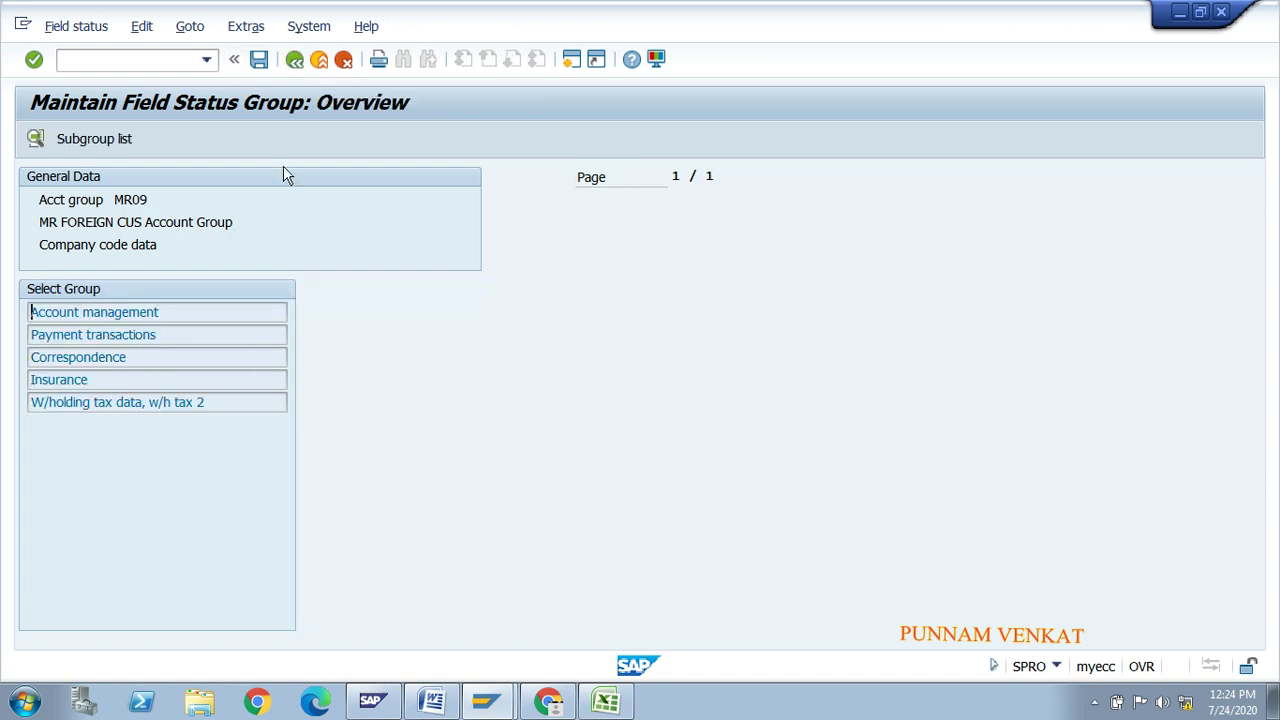
# Make Terms of payment a required entry under Payment transactions and return to the MR09 entry details
pyautogui.doubleClick(131, 334)
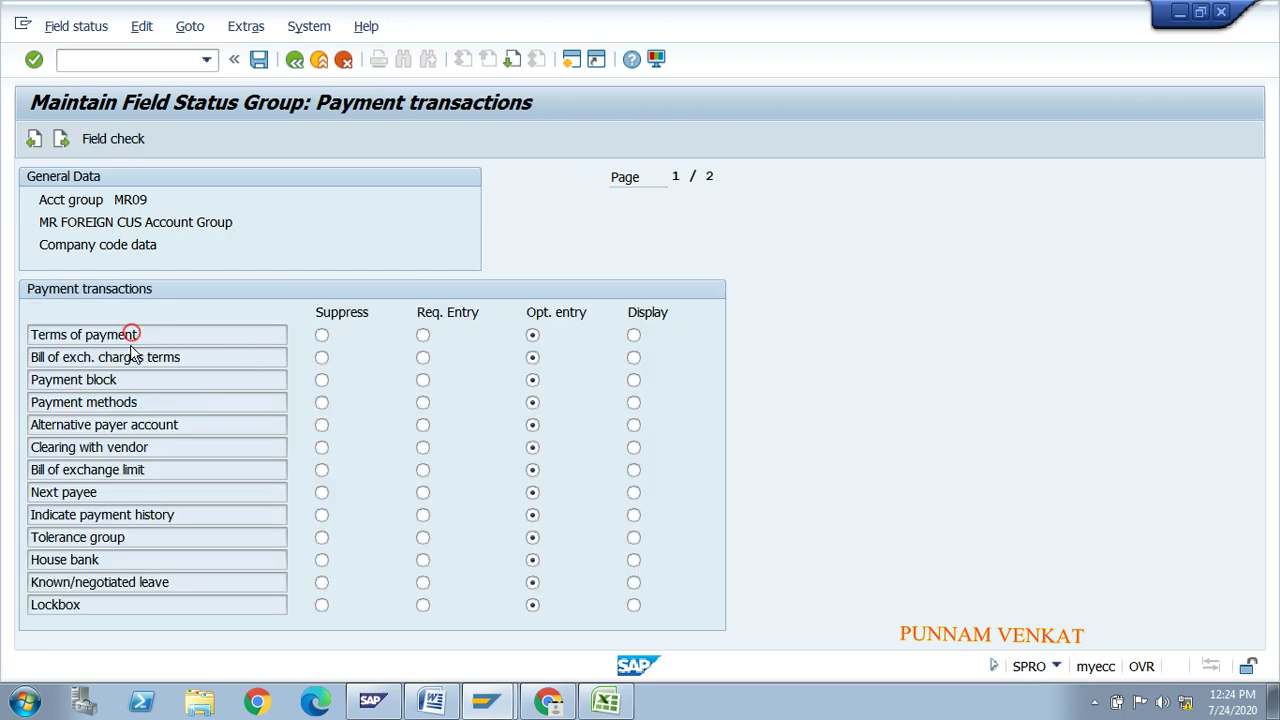
pyautogui.click(423, 335)
pyautogui.click(294, 62)
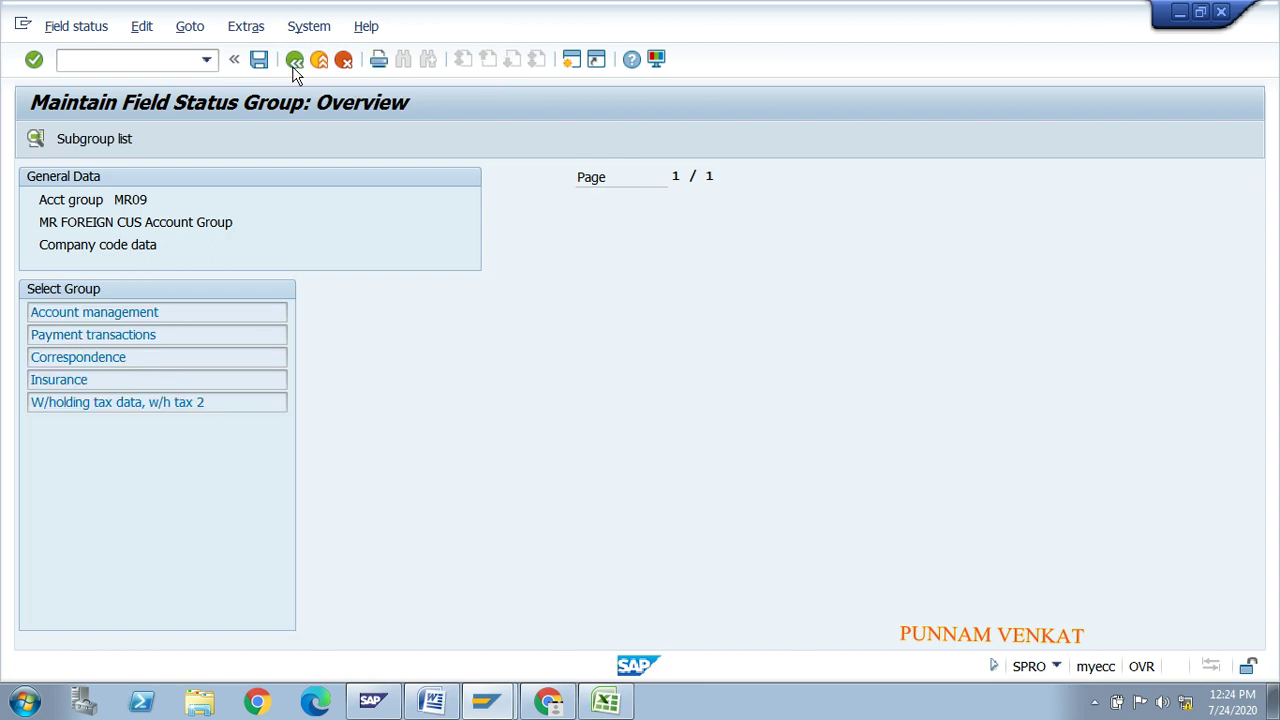
pyautogui.click(294, 62)
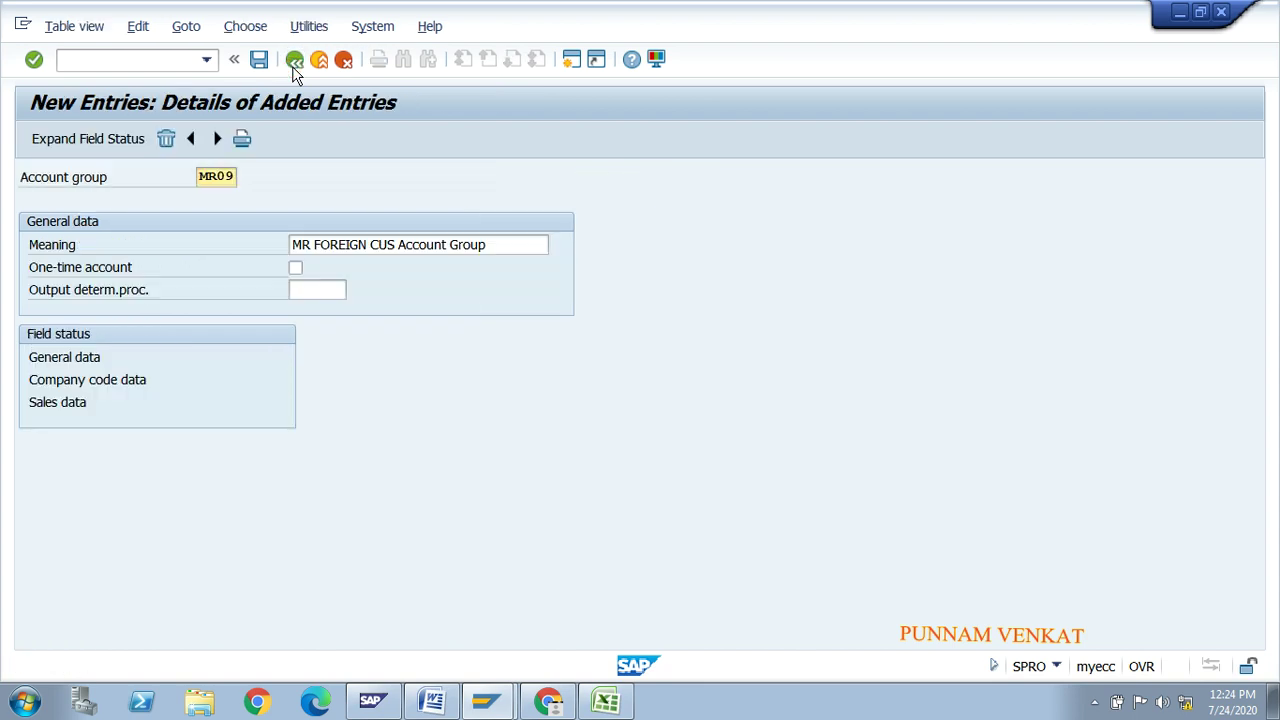
# Make Sales group a required entry in MR09's sales data, save the account group, and return to the overview
pyautogui.doubleClick(66, 408)
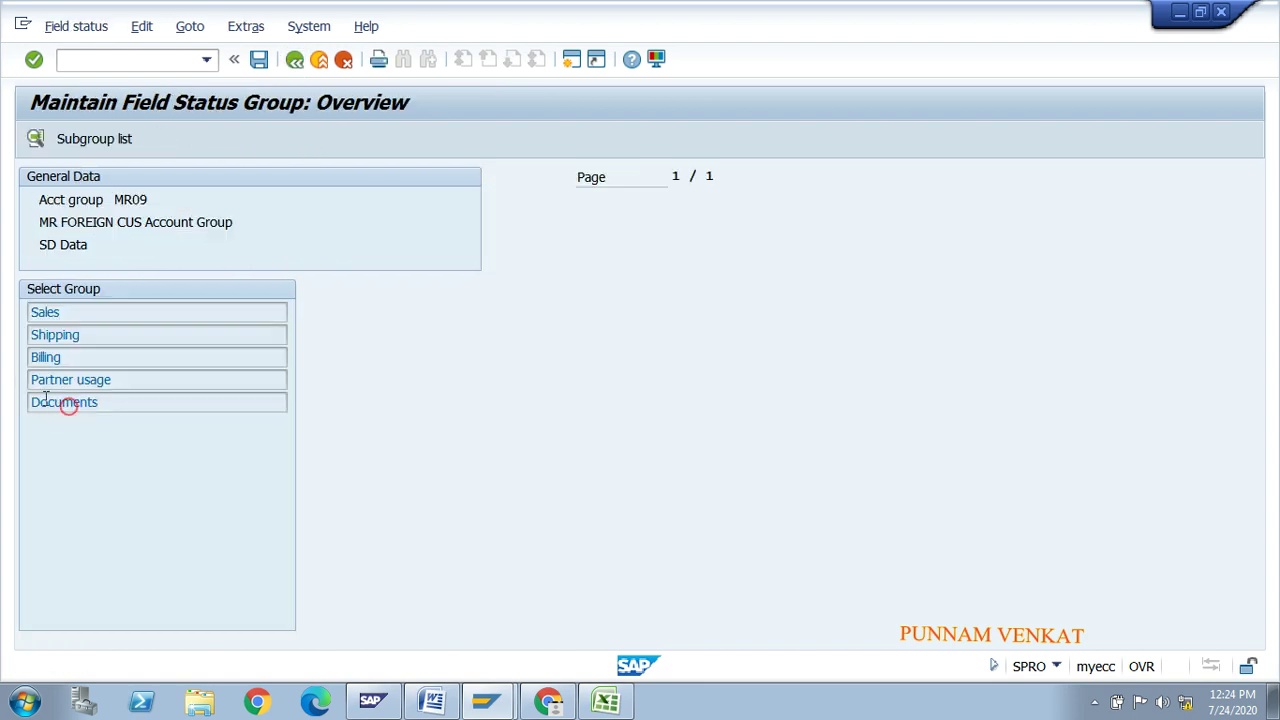
pyautogui.doubleClick(62, 313)
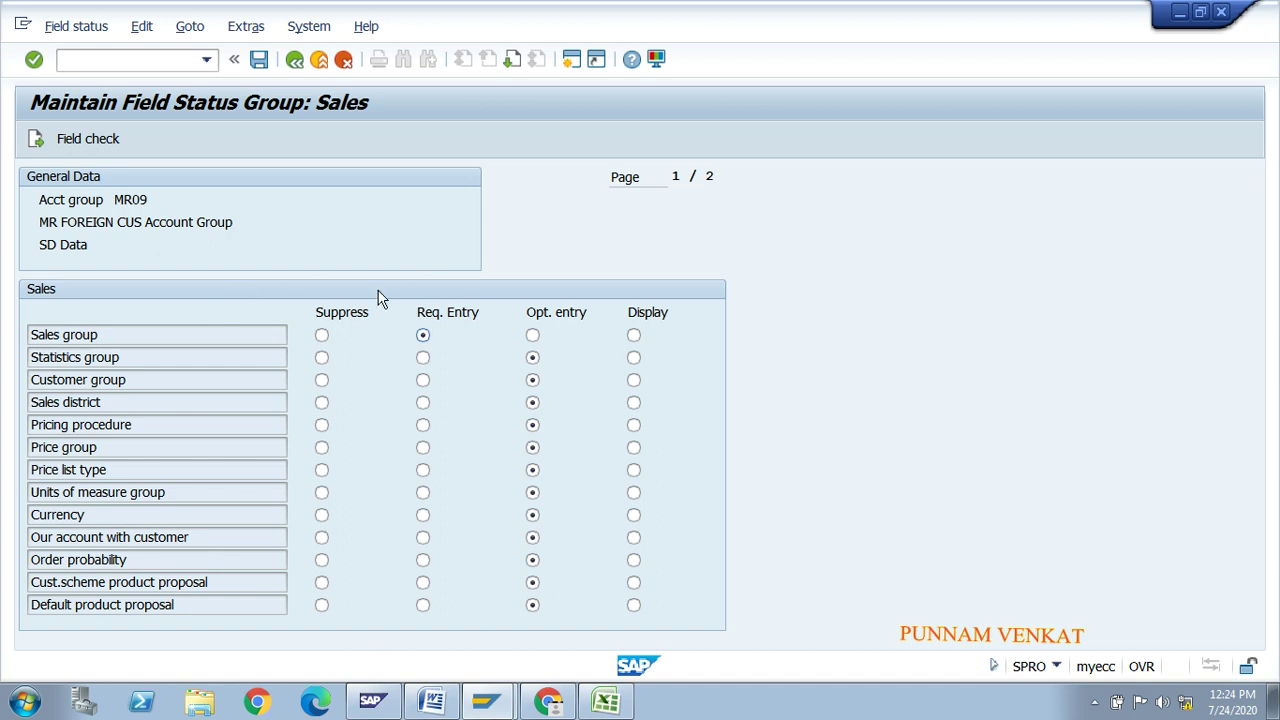
pyautogui.click(259, 59)
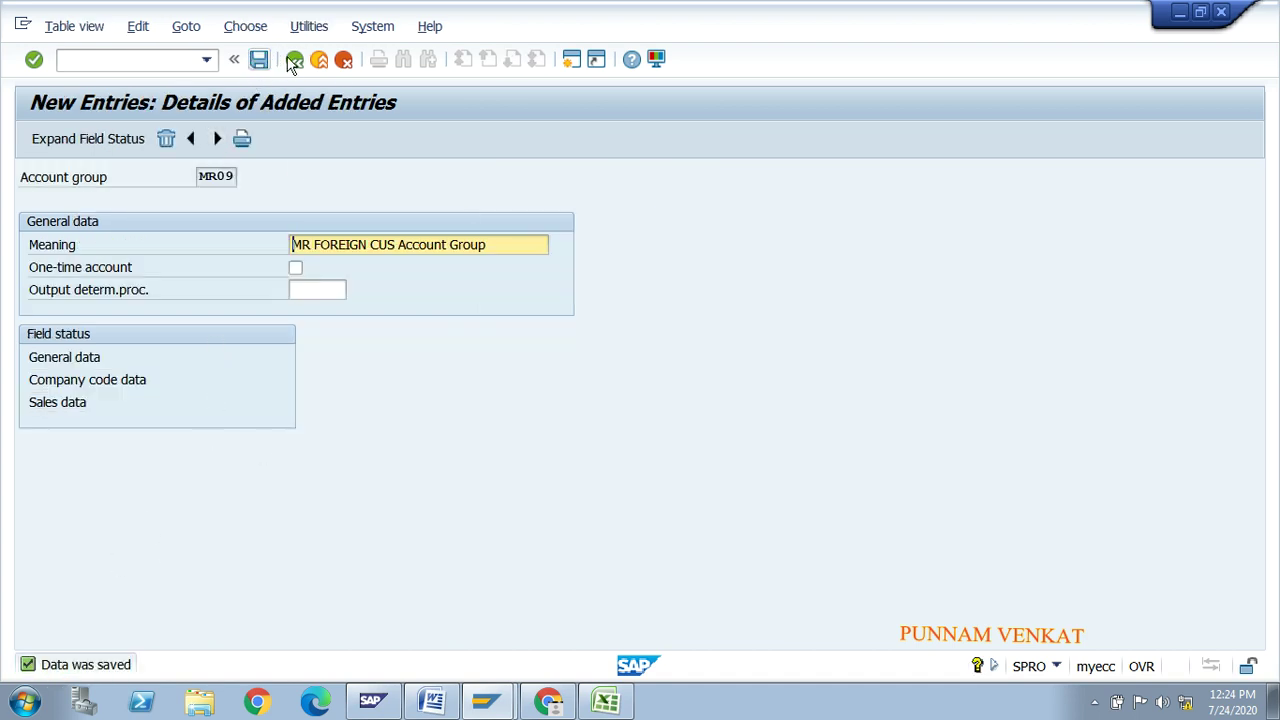
pyautogui.click(300, 61)
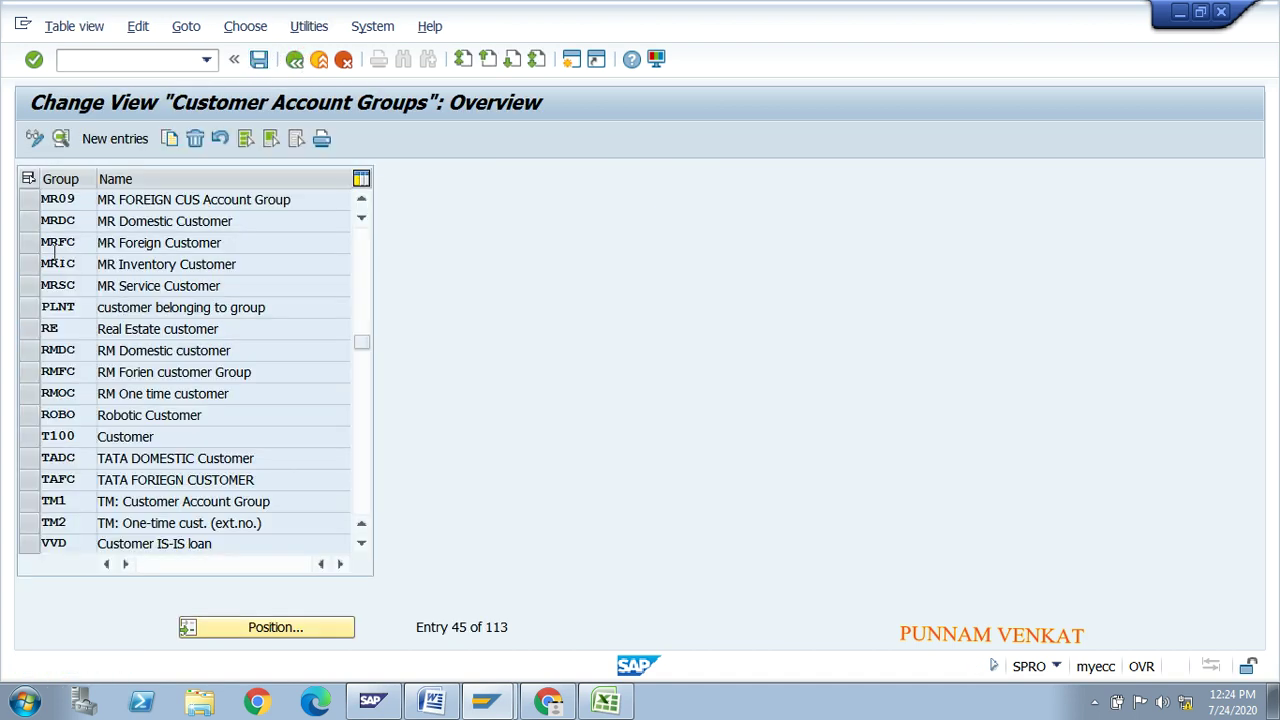
# Select the MR08 and MR09 rows in the Customer Account Groups overview
pyautogui.click(361, 199)
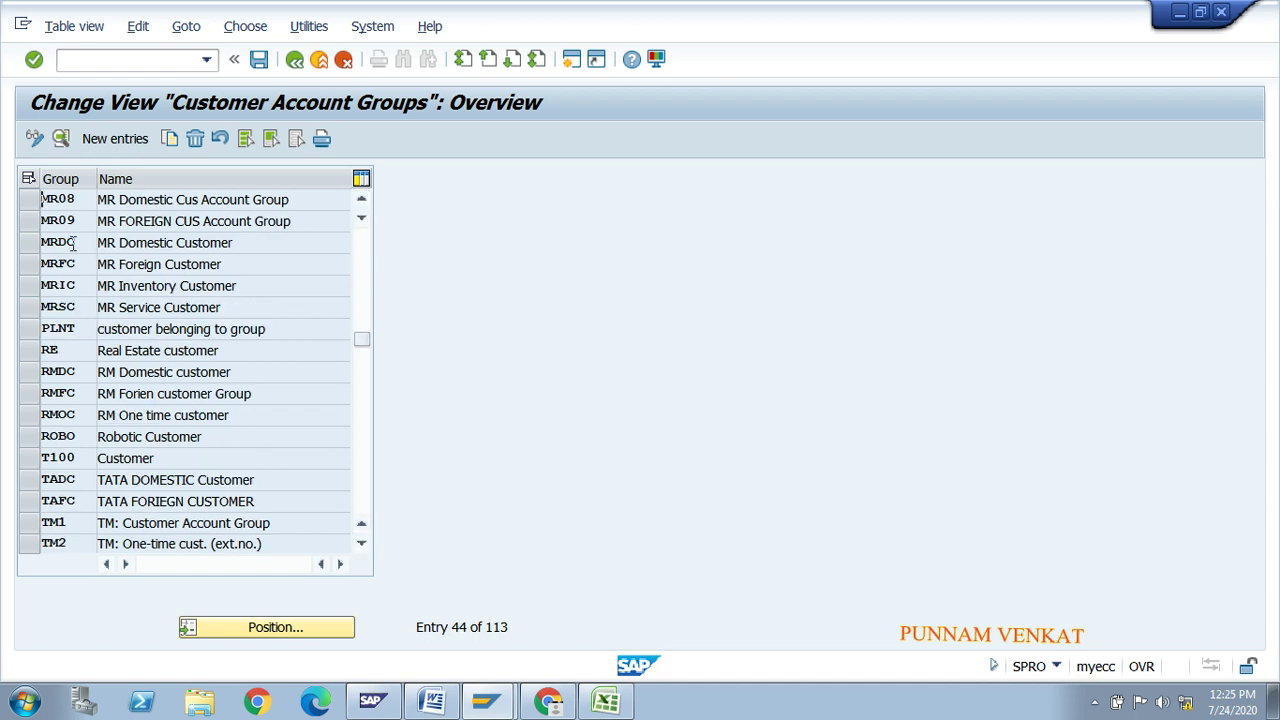
pyautogui.click(31, 201)
pyautogui.click(32, 219)
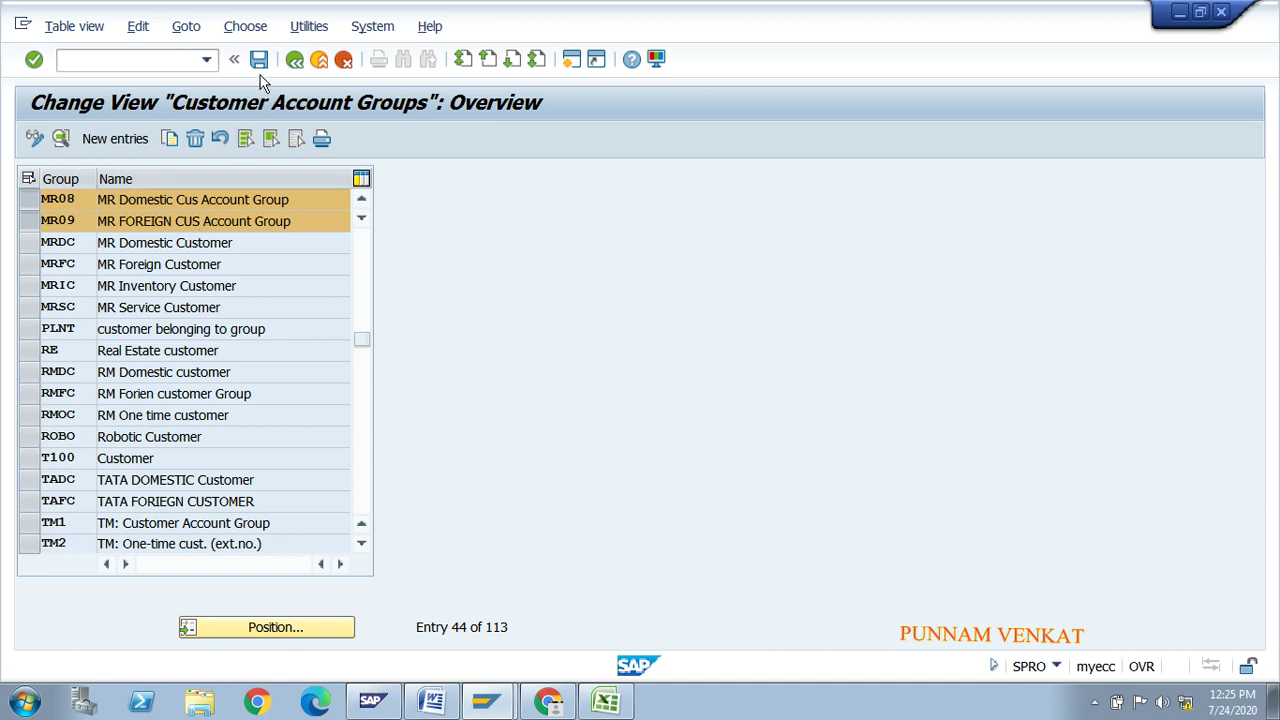
# Switch to the Excel workbook and enter MR08 in cell E33 beside the Domestic Account Group heading
pyautogui.hotkey('alt', 'Tab')
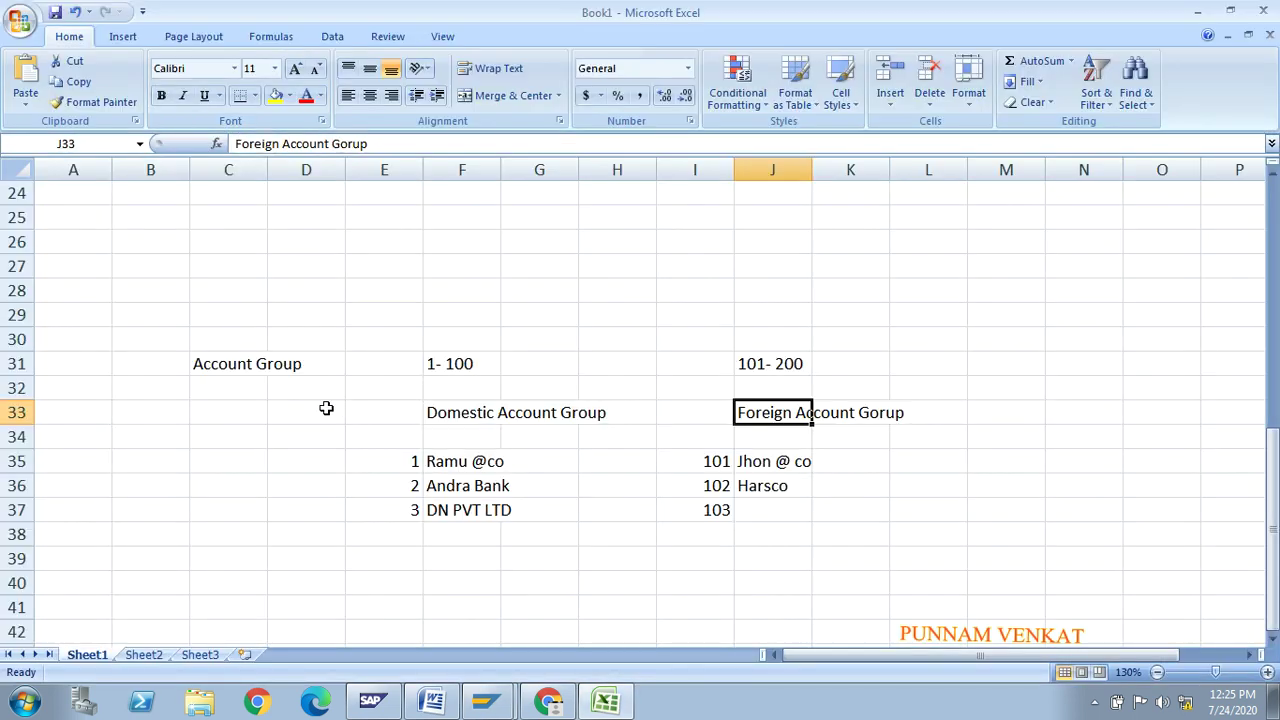
pyautogui.click(326, 409)
pyautogui.click(365, 413)
pyautogui.write('MR')
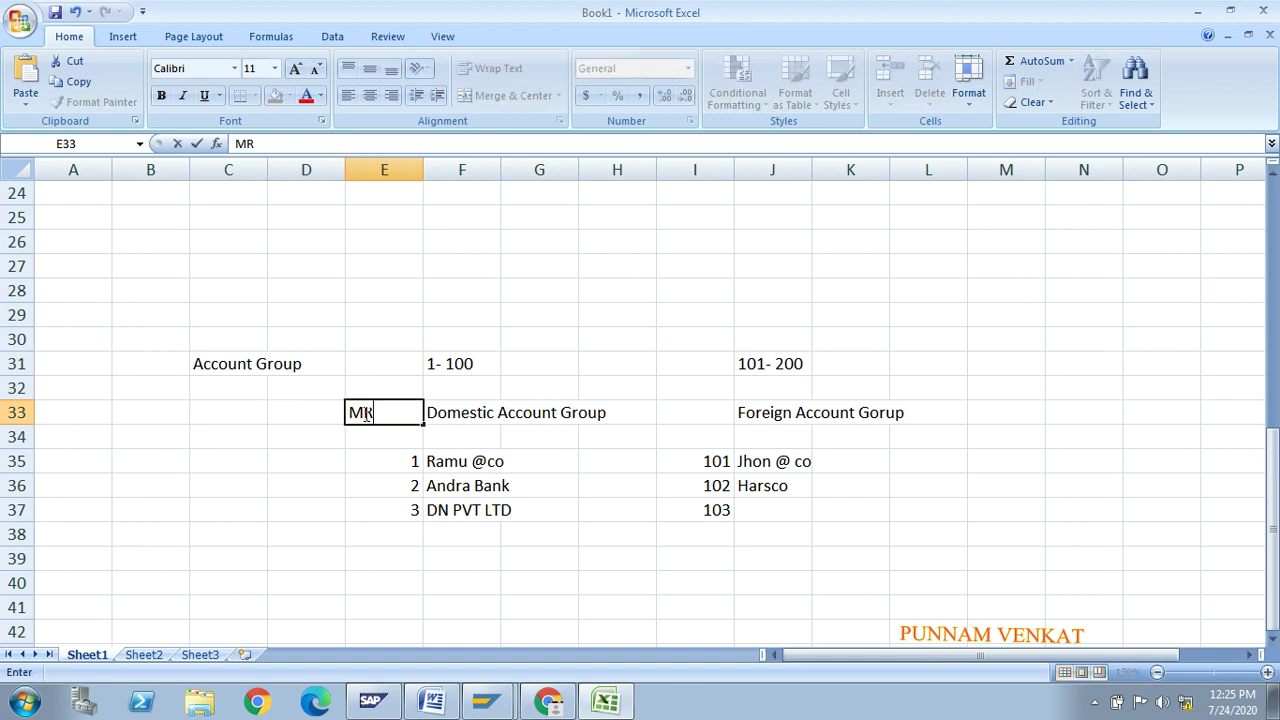
pyautogui.write('08')
# Enter MR09 in cell M33 beside the foreign account group heading
pyautogui.press('Tab')
pyautogui.press('Tab')
pyautogui.press('Tab')
pyautogui.press('Tab')
pyautogui.press('Tab')
pyautogui.press('Tab')
pyautogui.press('Tab')
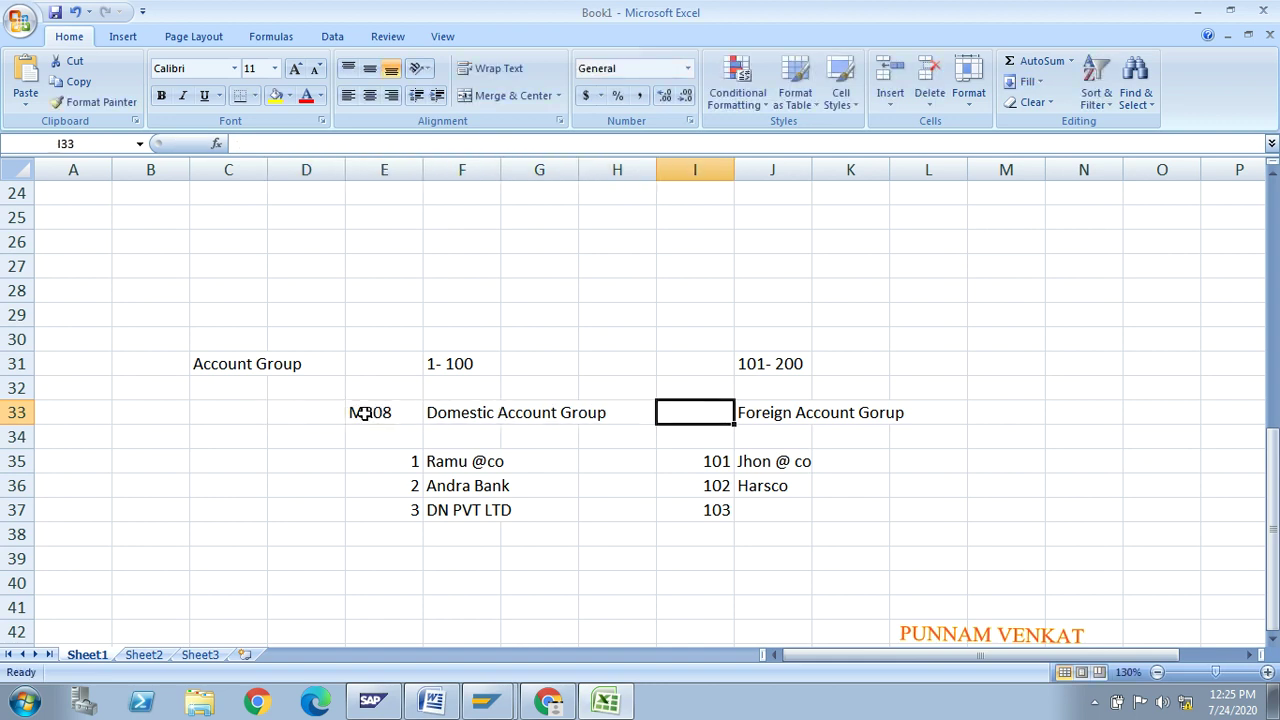
pyautogui.press('Tab')
pyautogui.write('MR09')
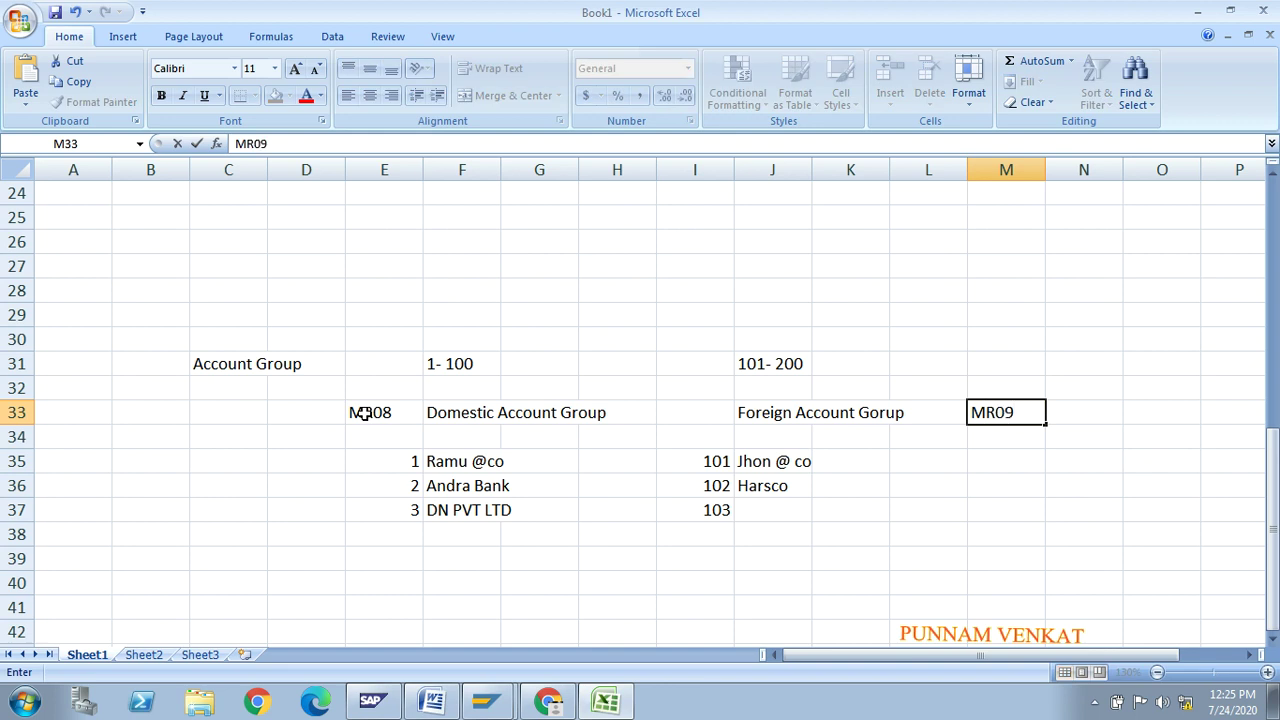
pyautogui.press('Return')
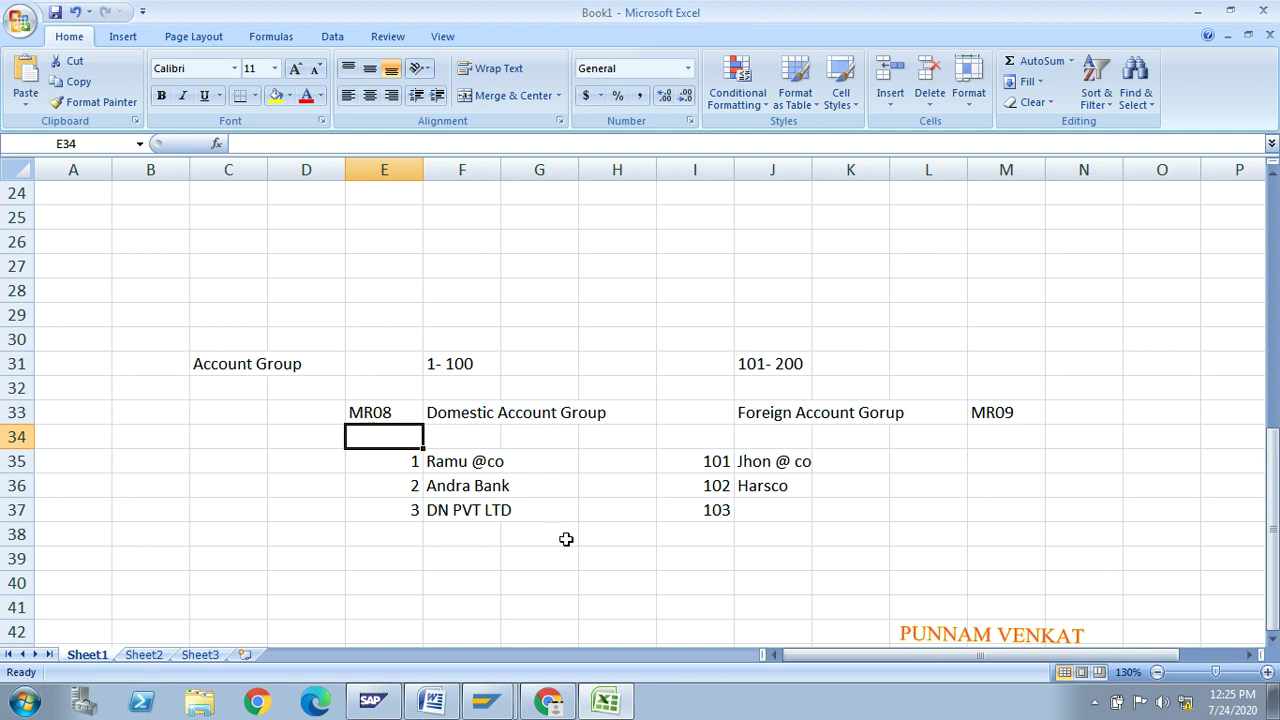
# Clear the sample customer numbers and names in cells E35:K37 beneath the account group headings
pyautogui.click(461, 416)
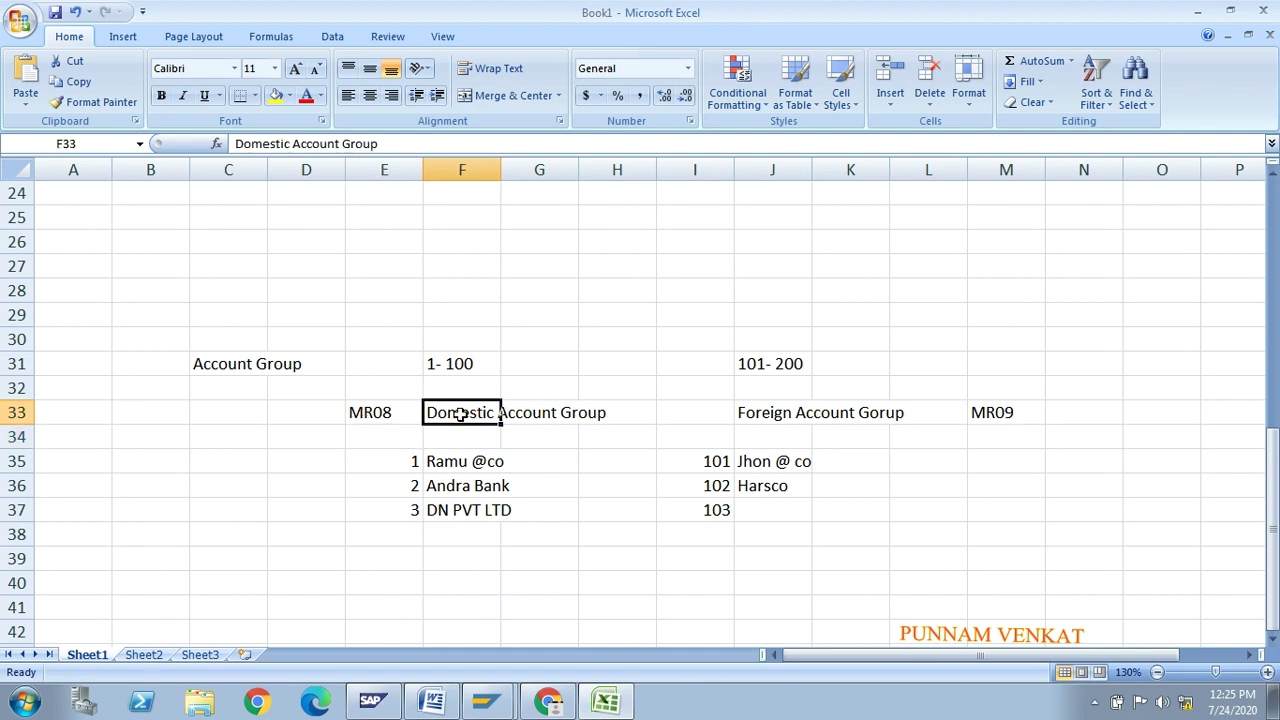
pyautogui.click(386, 359)
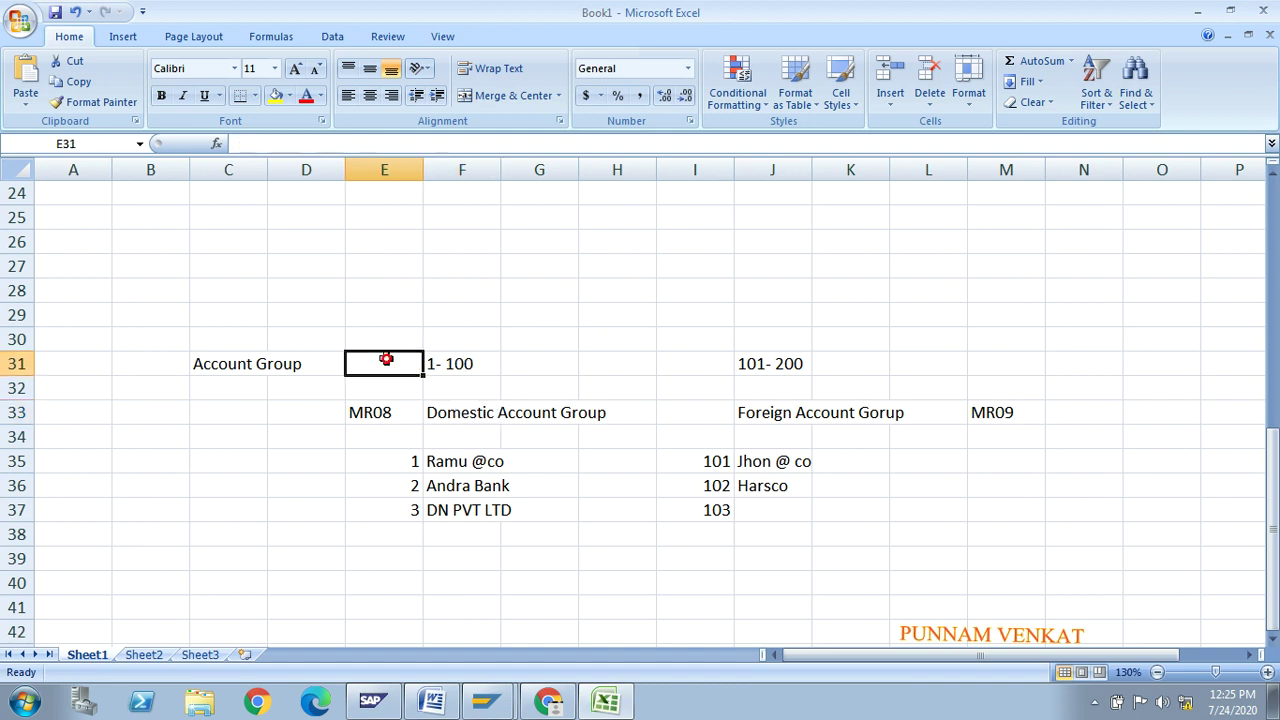
pyautogui.click(443, 465)
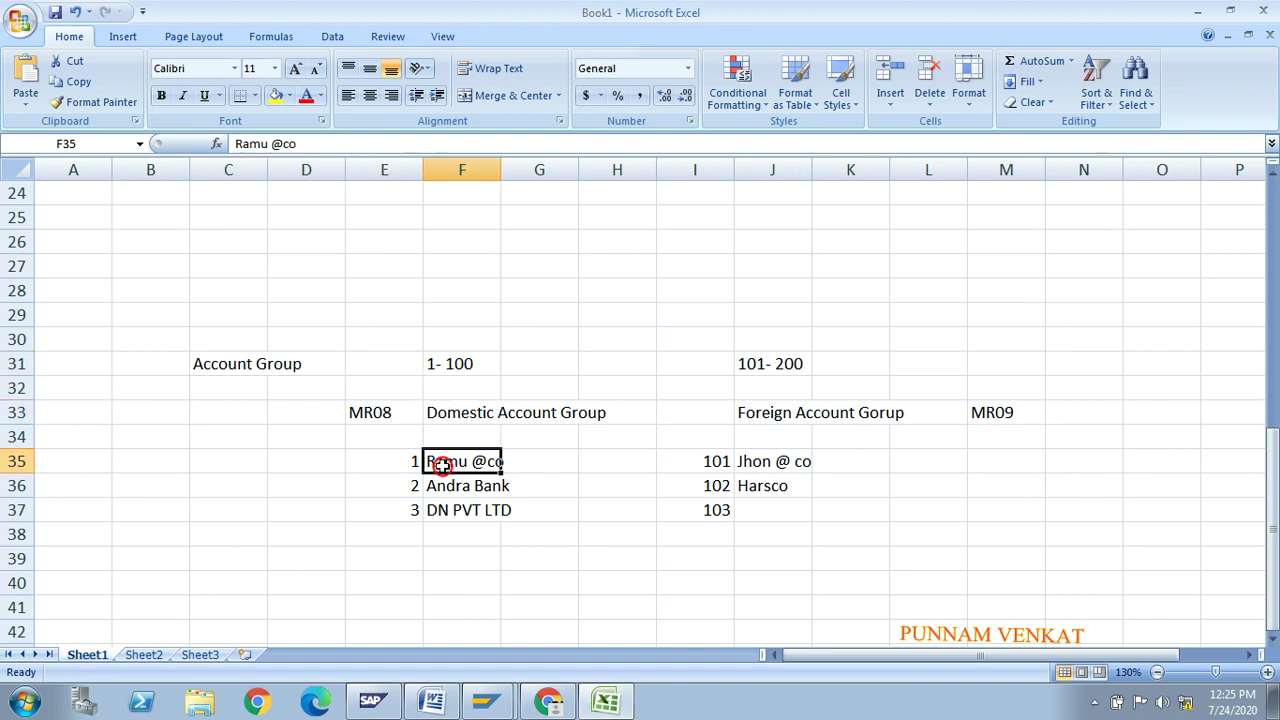
pyautogui.press('Left')
pyautogui.hotkey('shift', 'Right')
pyautogui.hotkey('shift', 'Right')
pyautogui.hotkey('shift', 'Right')
pyautogui.hotkey('shift', 'Right')
pyautogui.hotkey('shift', 'Right')
pyautogui.hotkey('shift', 'Right')
pyautogui.press('Down')
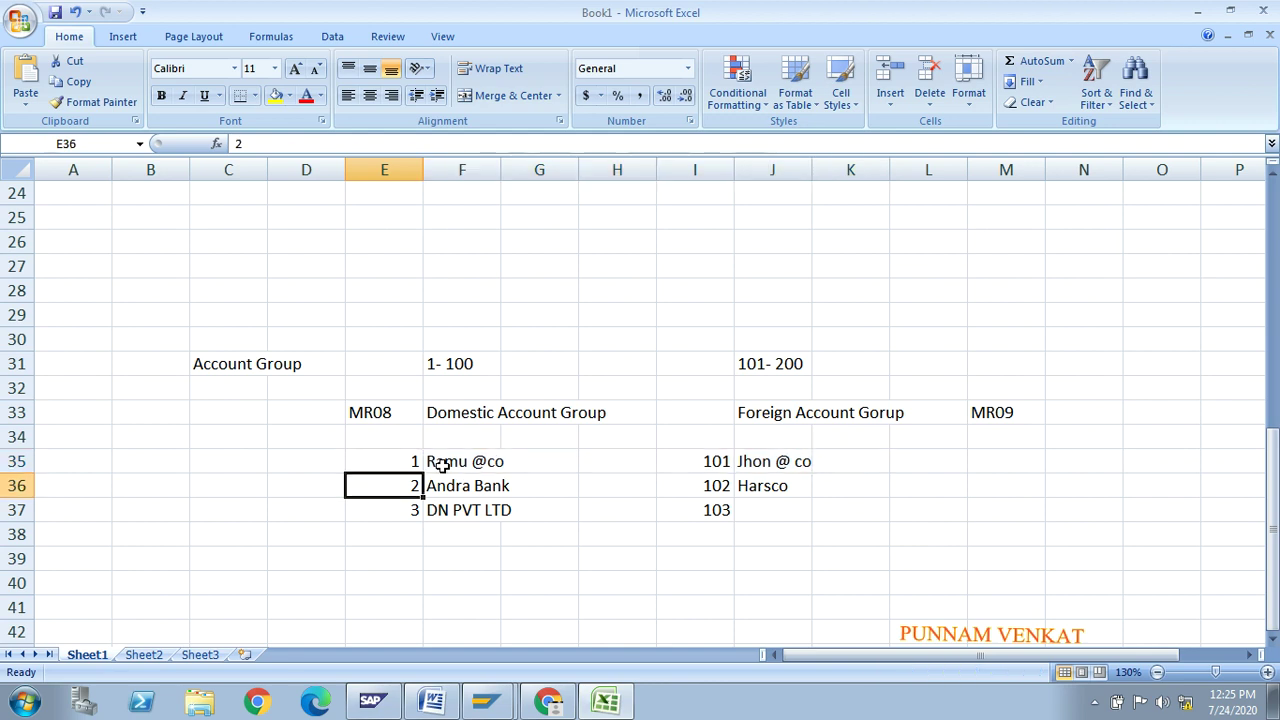
pyautogui.press('Up')
pyautogui.press('Up')
pyautogui.press('Down')
pyautogui.hotkey('shift', 'Right')
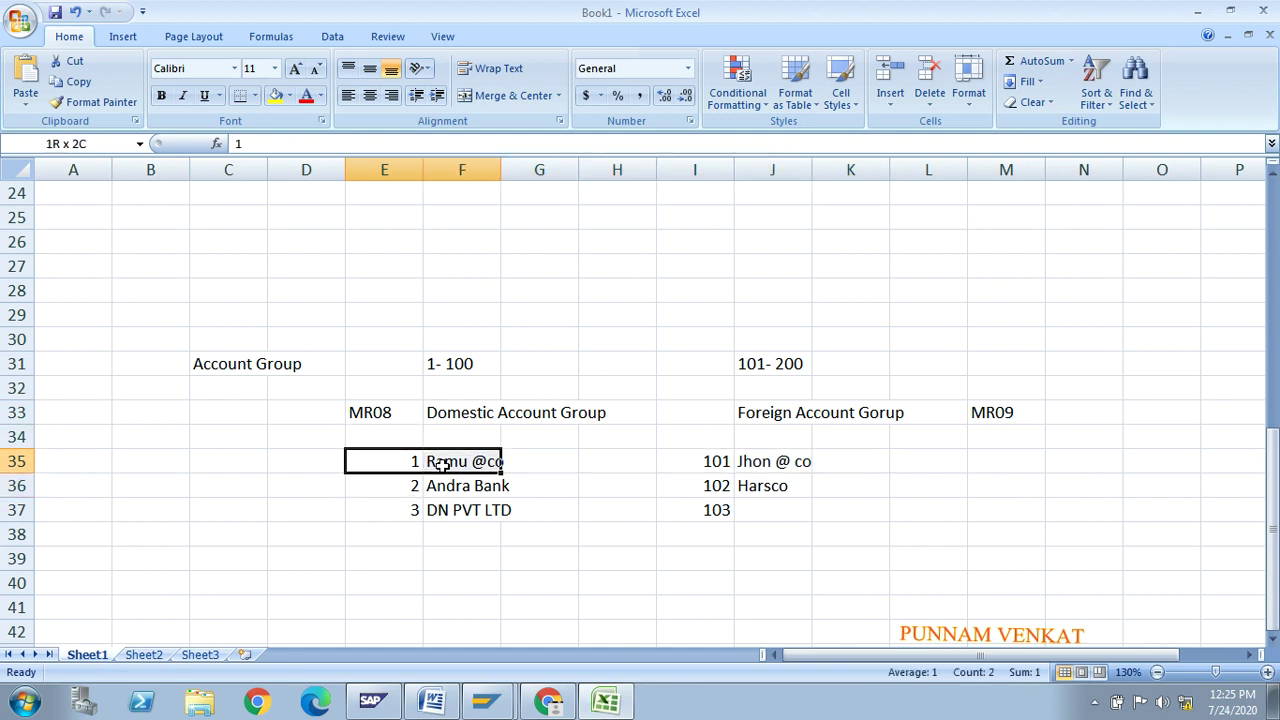
pyautogui.hotkey('shift', 'Right')
pyautogui.hotkey('shift', 'Right')
pyautogui.hotkey('shift', 'Right')
pyautogui.hotkey('shift', 'Right')
pyautogui.hotkey('shift', 'Right')
pyautogui.hotkey('shift', 'Down')
pyautogui.hotkey('shift', 'Down')
pyautogui.press('Delete')
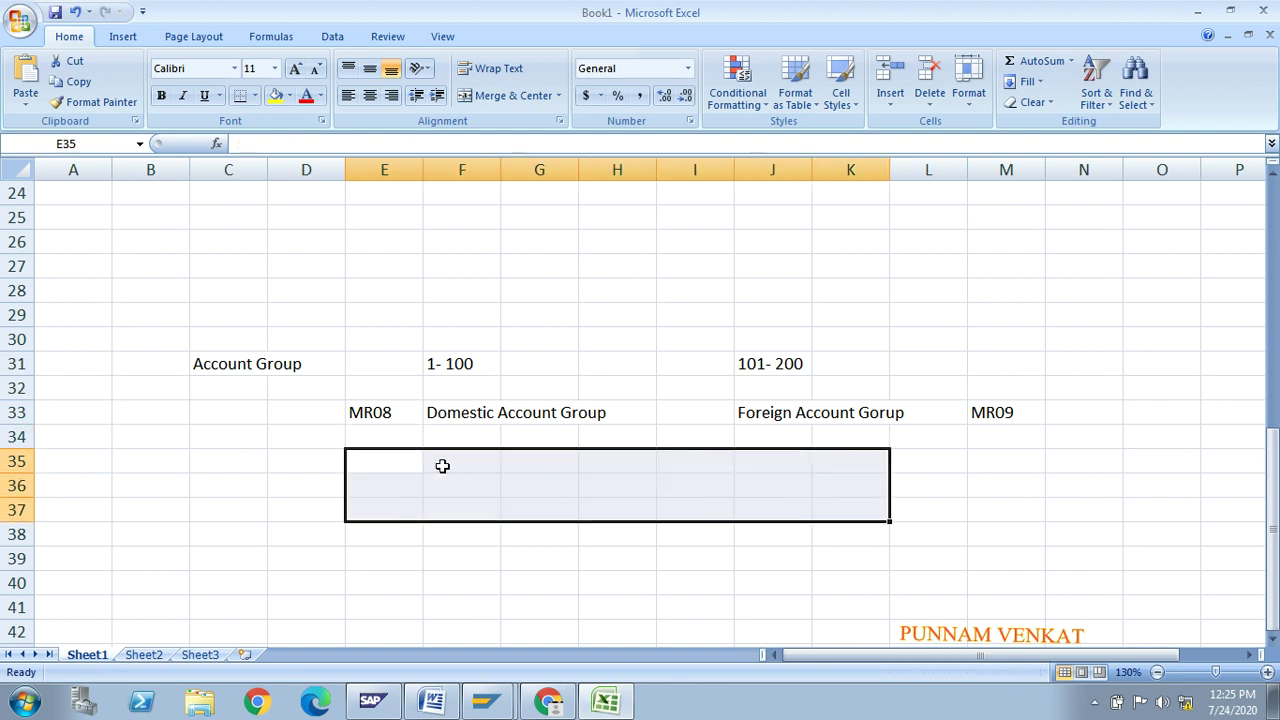
# Enter the heading "Number Range" in cell E30 above the account group ranges
pyautogui.click(380, 365)
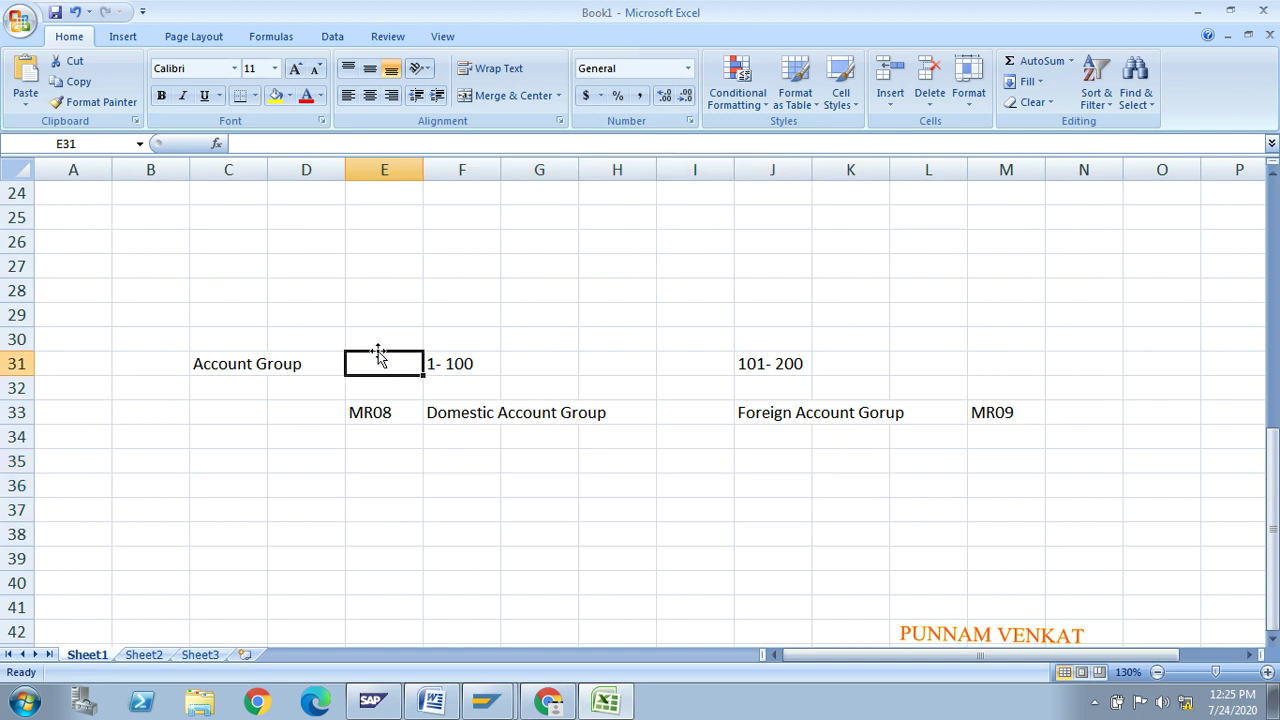
pyautogui.moveTo(380, 353); pyautogui.dragTo(377, 340)
pyautogui.write('nU')
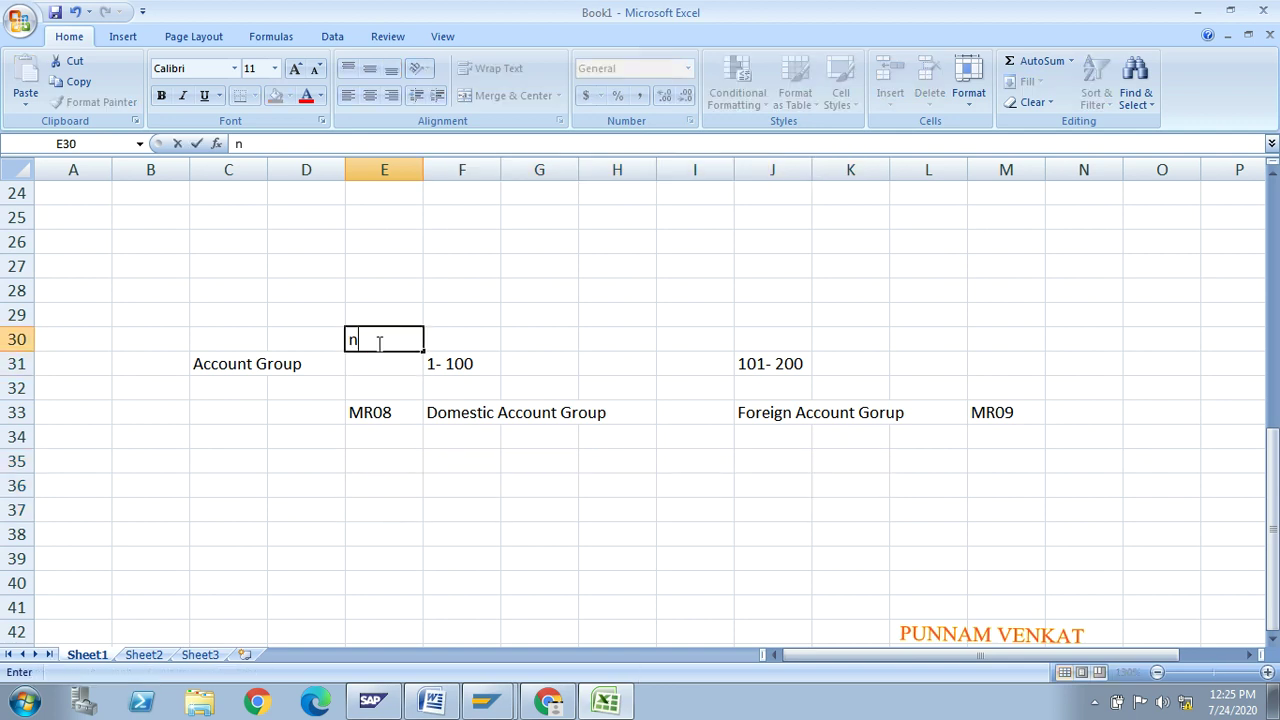
pyautogui.press('BackSpace')
pyautogui.press('BackSpace')
pyautogui.write('Number Ta')
pyautogui.press('Home')
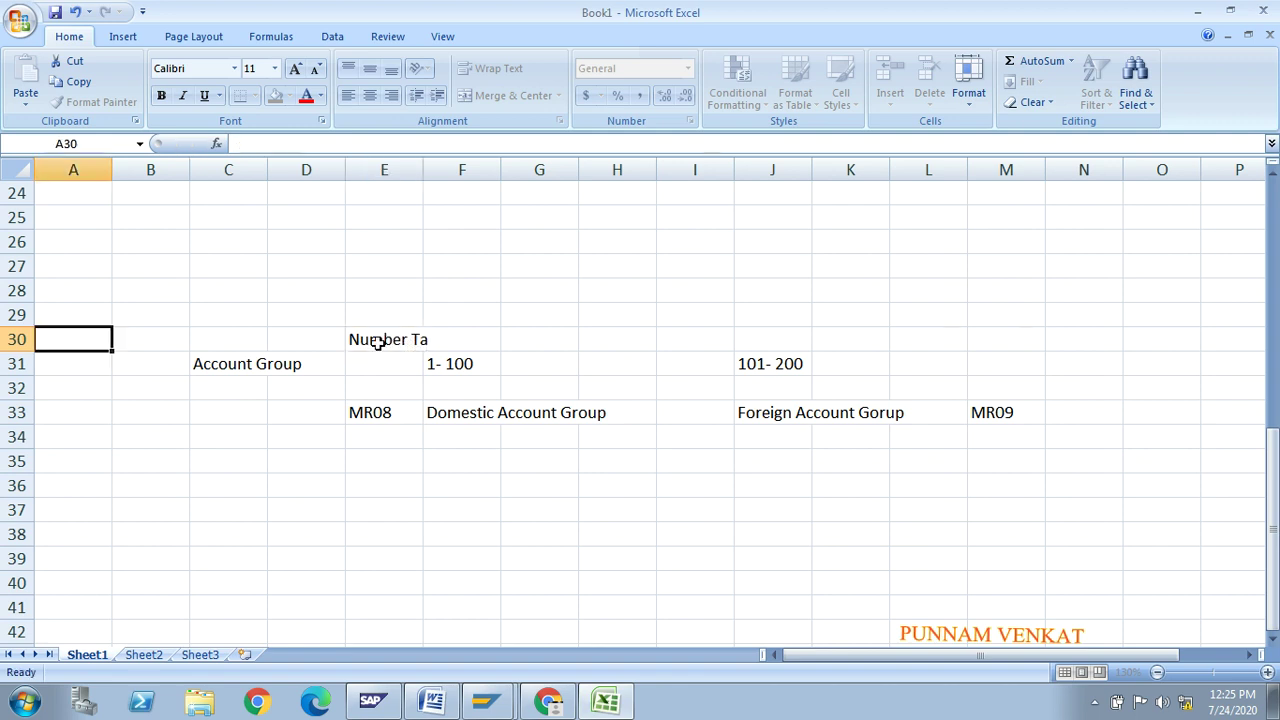
pyautogui.click(378, 343)
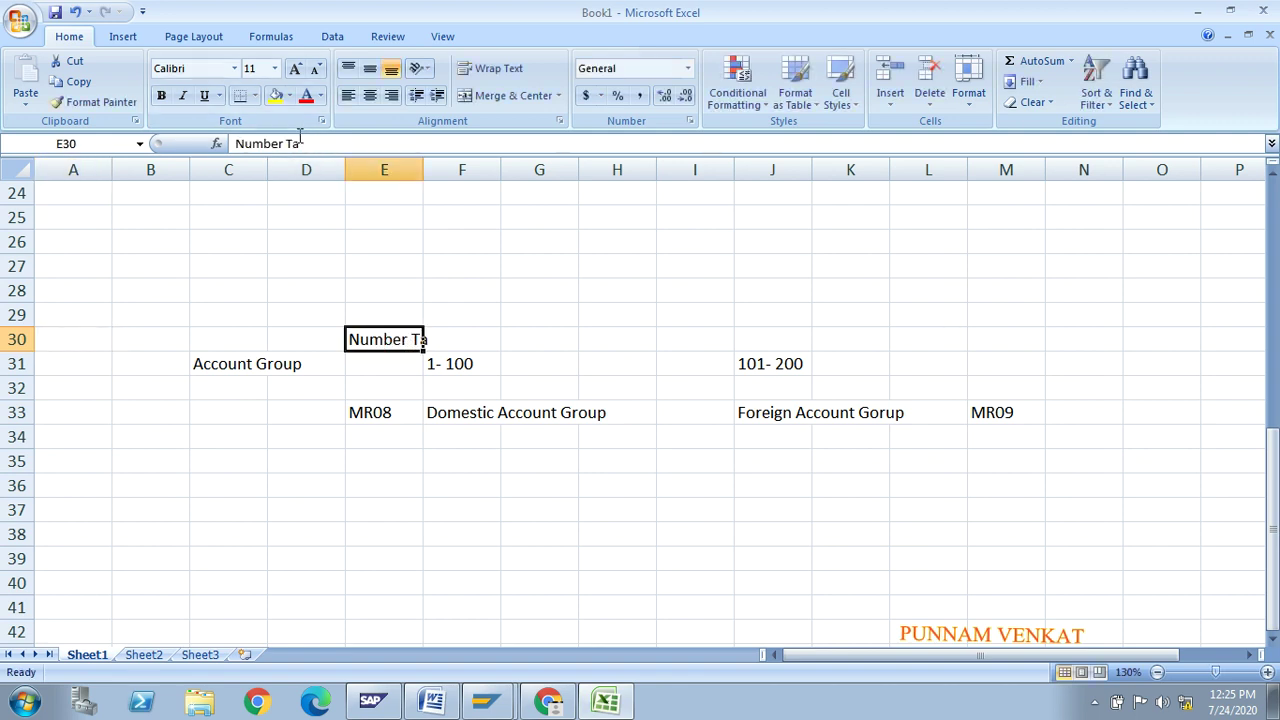
pyautogui.click(297, 143)
pyautogui.press('BackSpace')
pyautogui.press('BackSpace')
pyautogui.write('Range')
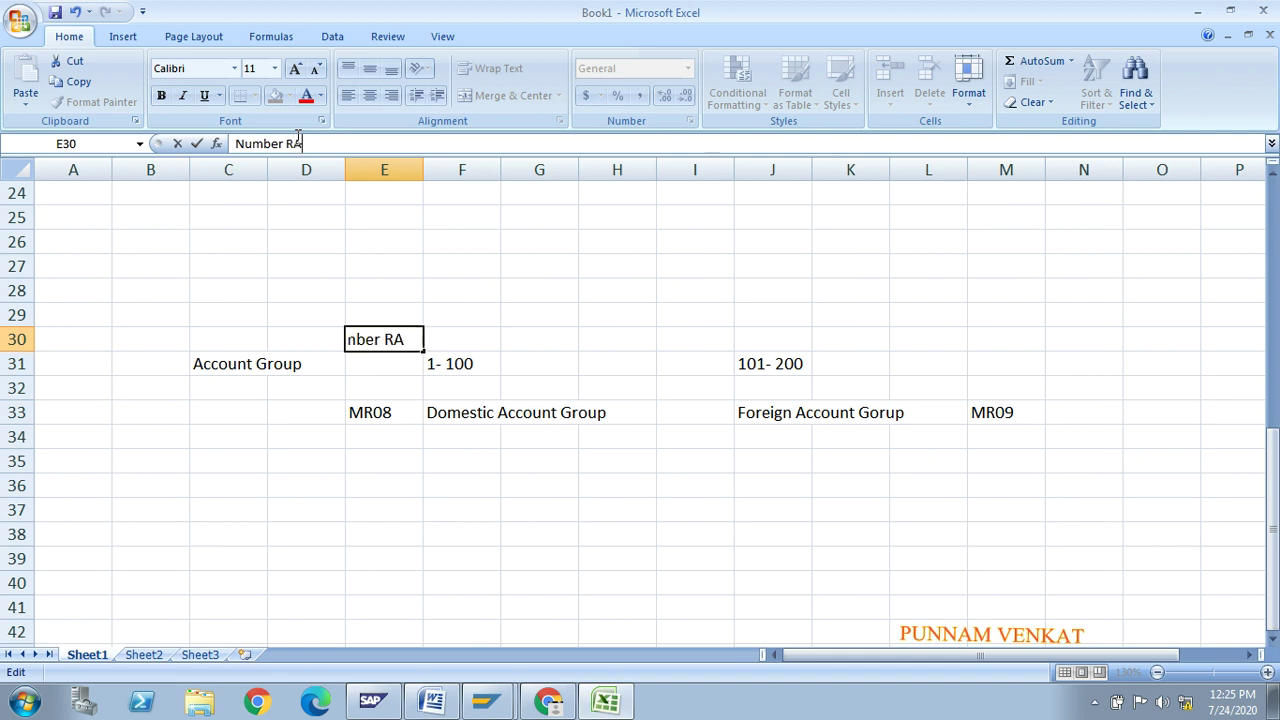
pyautogui.press('Return')
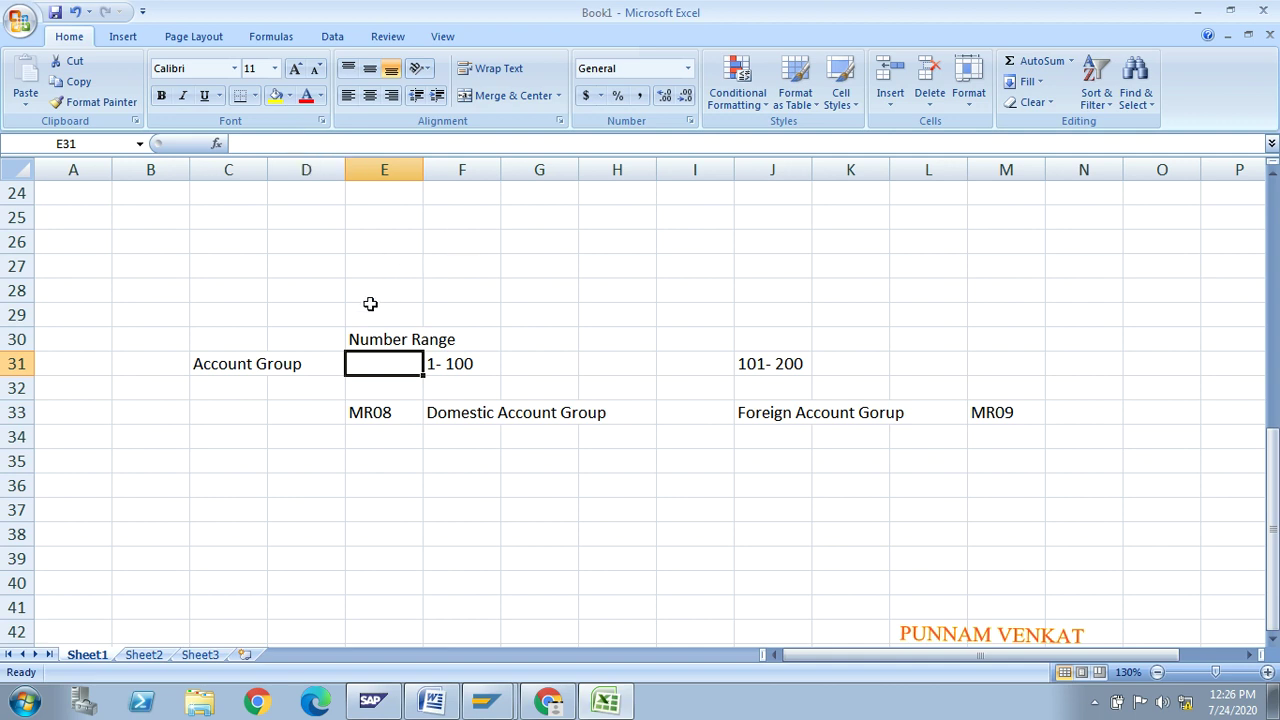
pyautogui.click(383, 345)
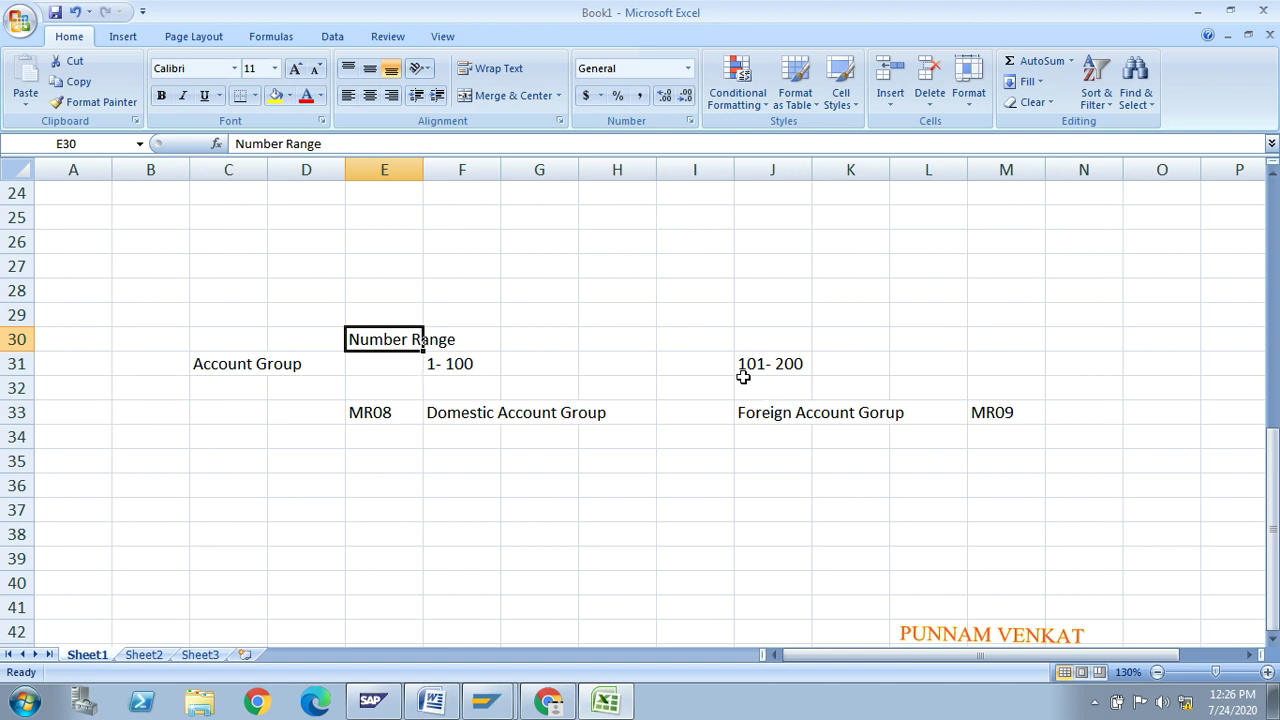
pyautogui.click(467, 368)
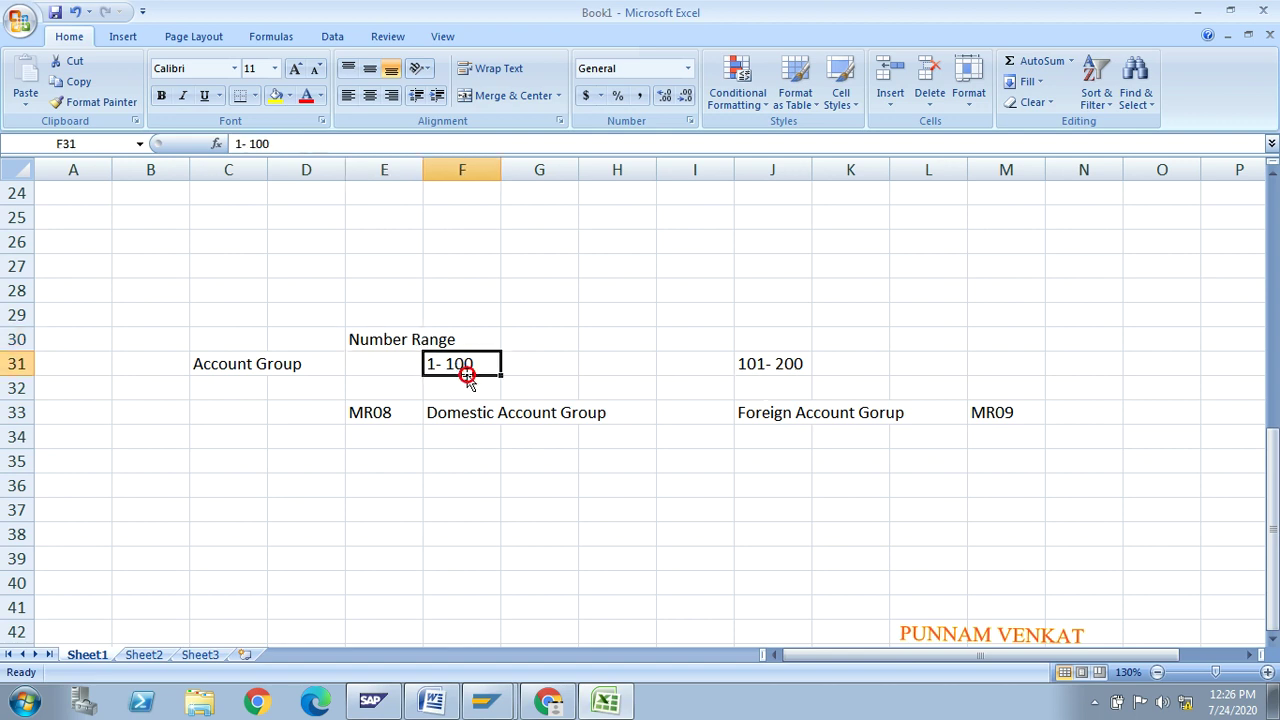
# Switch from the Excel number range notes to SAP and return from the customer account groups overview to the IMG structure
pyautogui.click(781, 362)
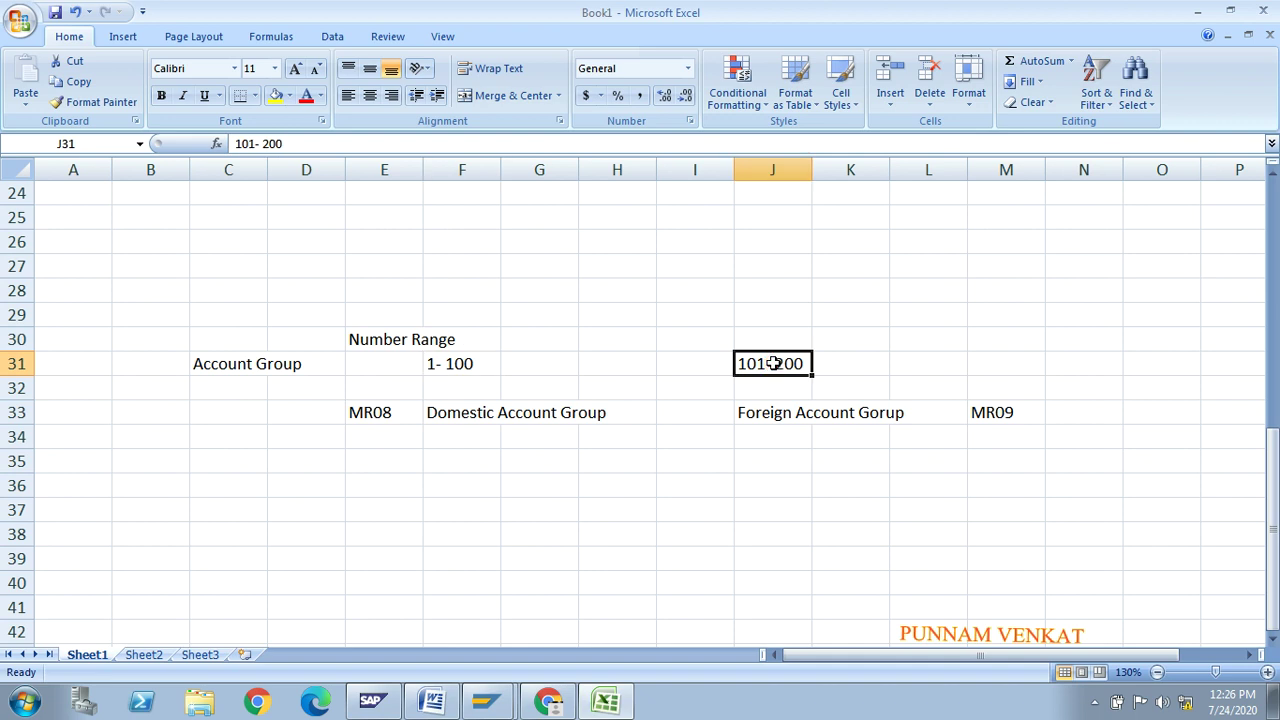
pyautogui.hotkey('alt', 'Tab')
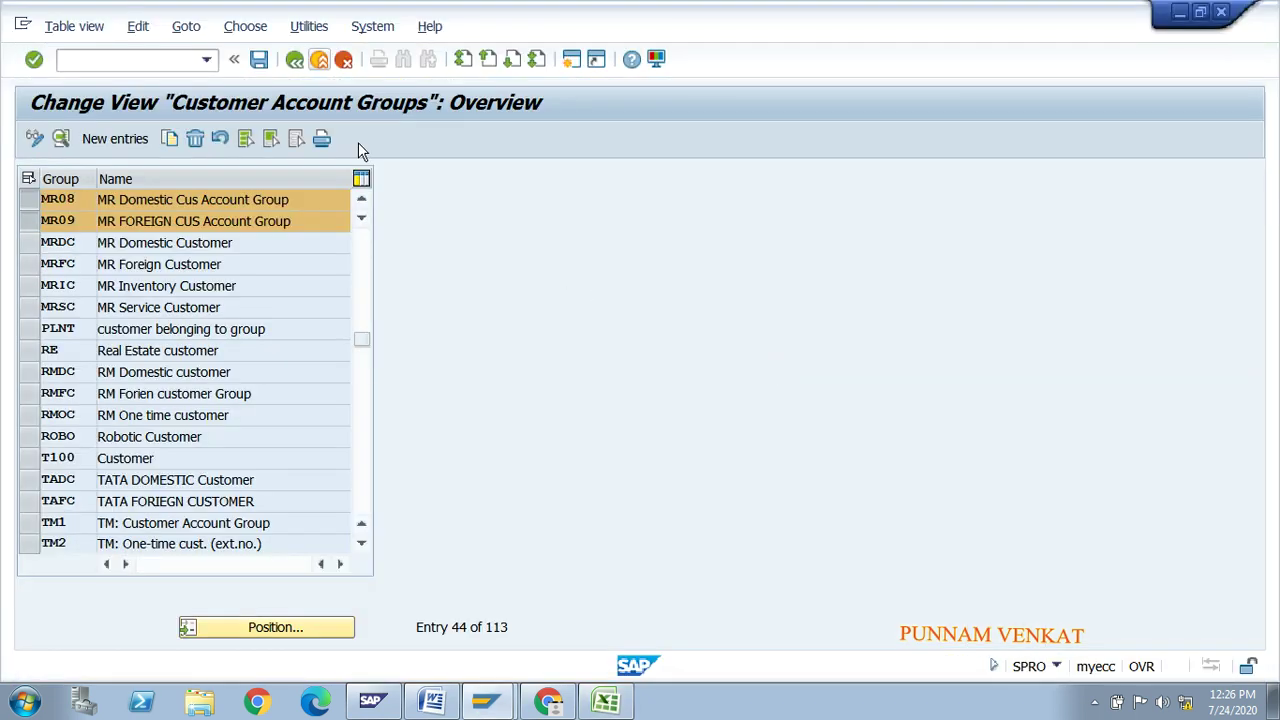
pyautogui.click(294, 59)
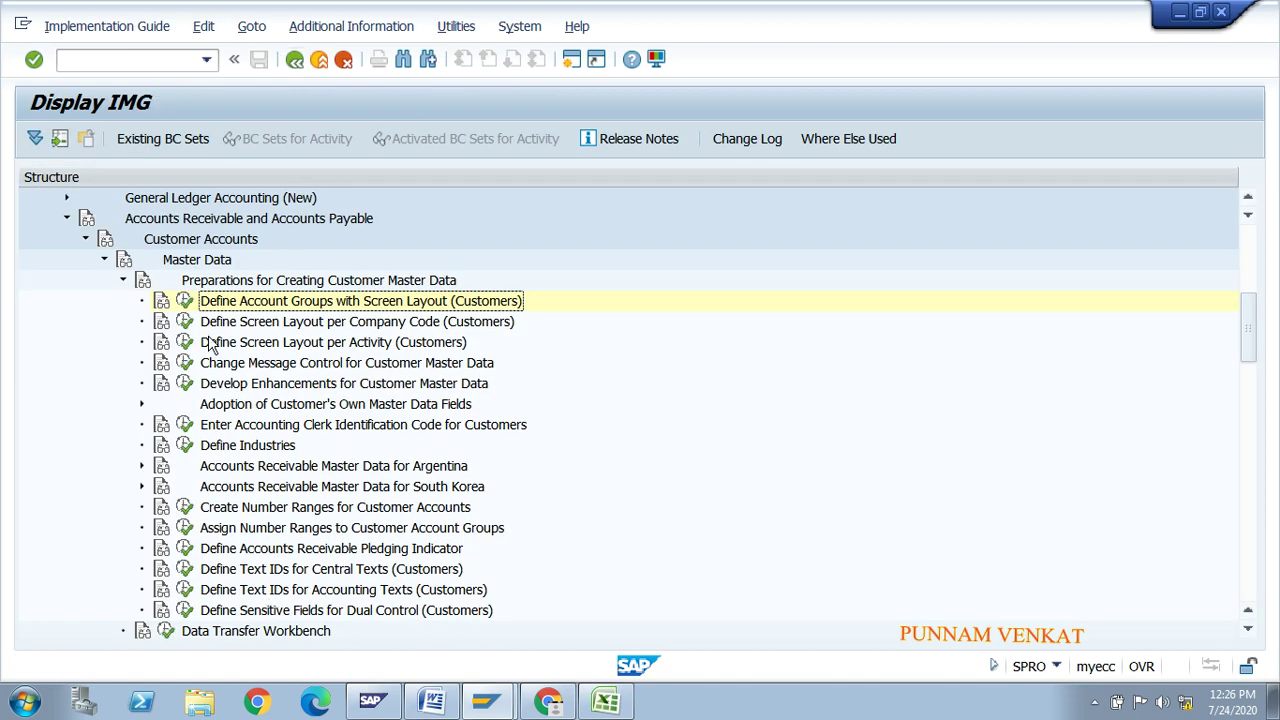
# Trace the IMG path from Financial Accounting (New) through Customer Accounts and Master Data to Preparations for Creating Customer Master Data
pyautogui.scroll(3, 344, 530)
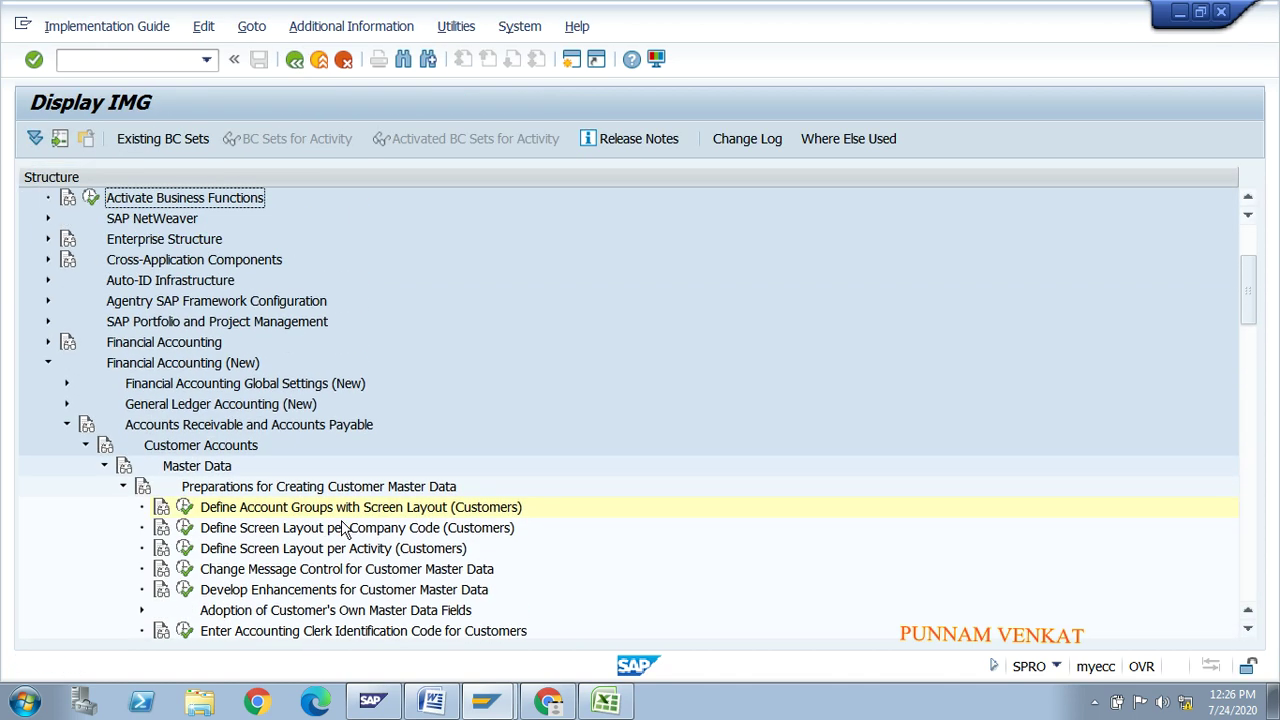
pyautogui.click(128, 368)
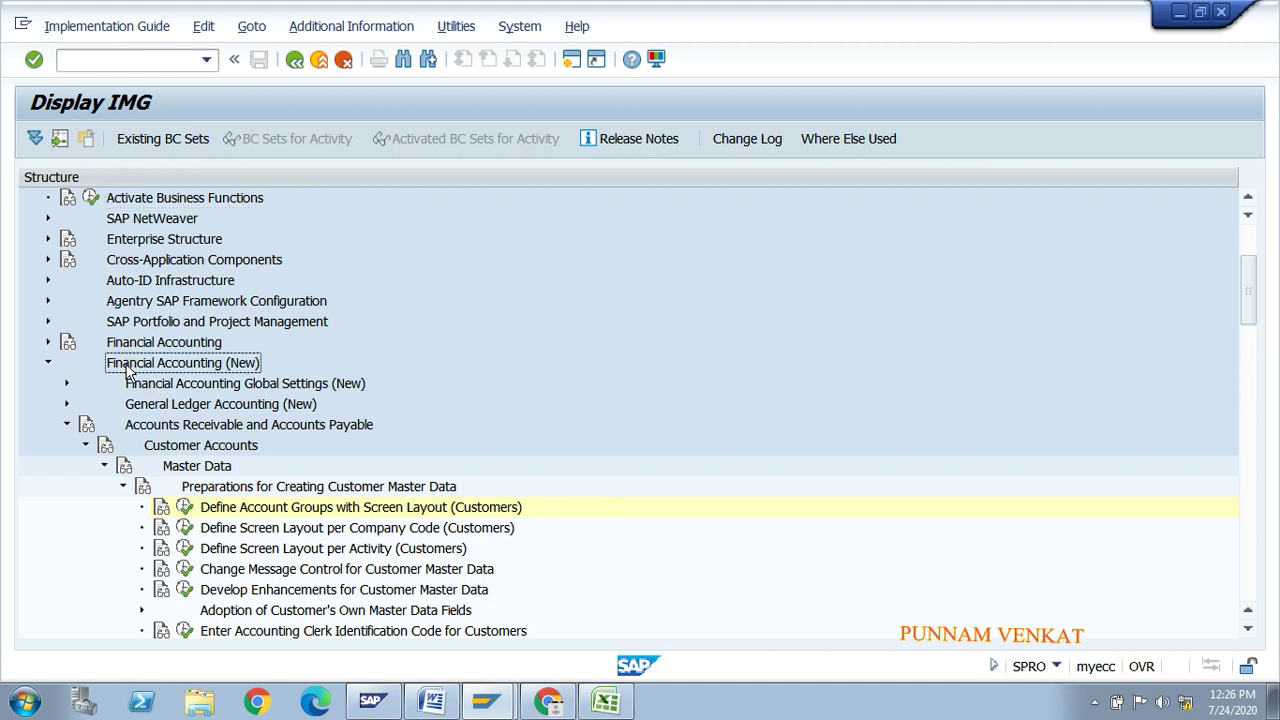
pyautogui.click(162, 425)
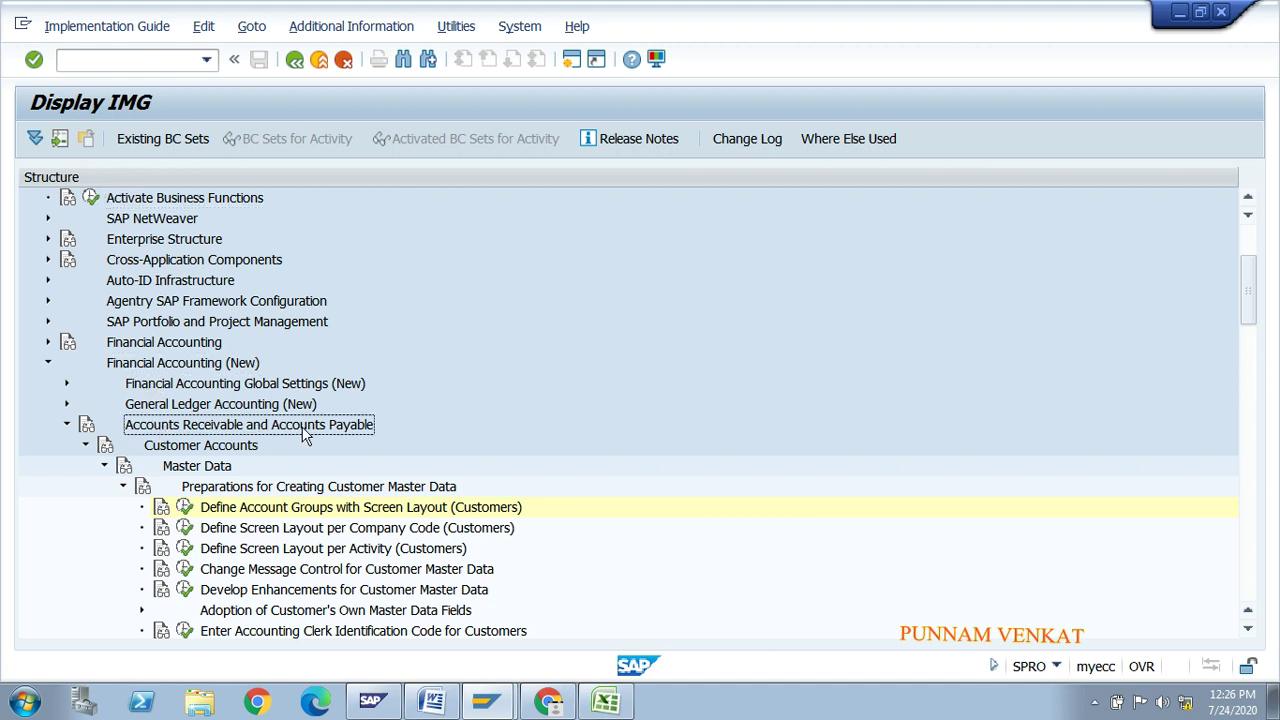
pyautogui.click(155, 448)
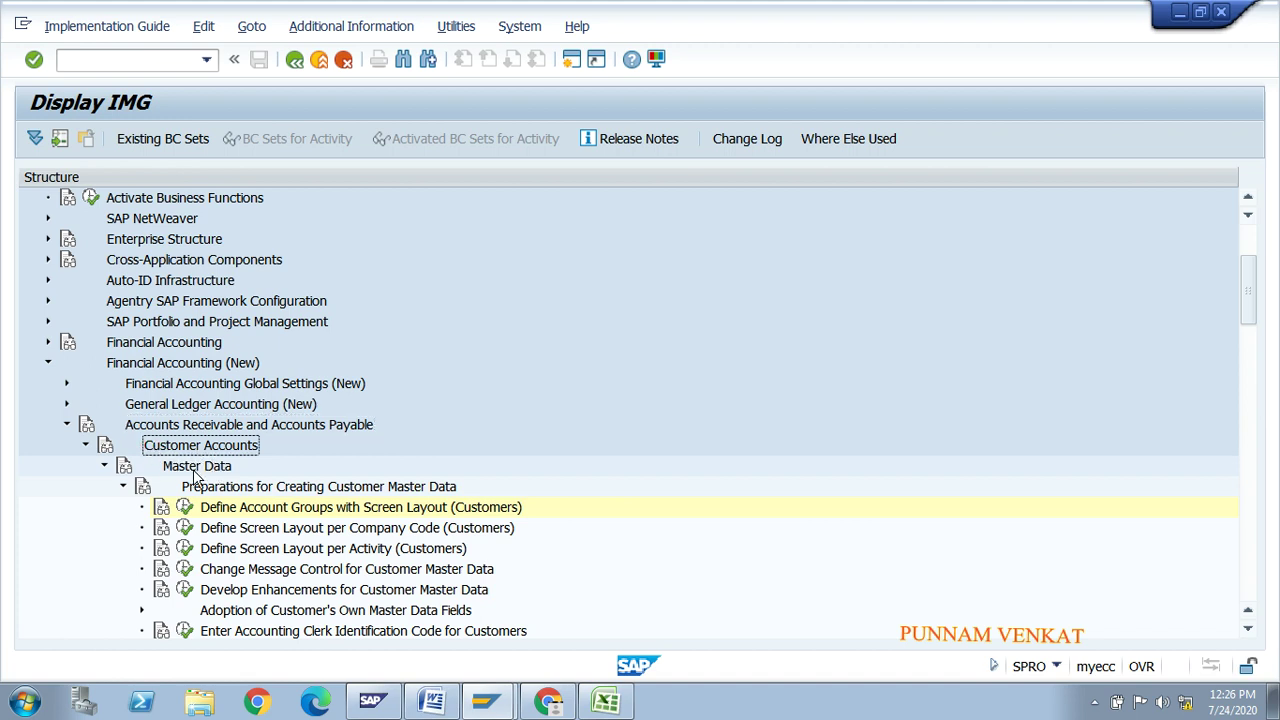
pyautogui.click(192, 468)
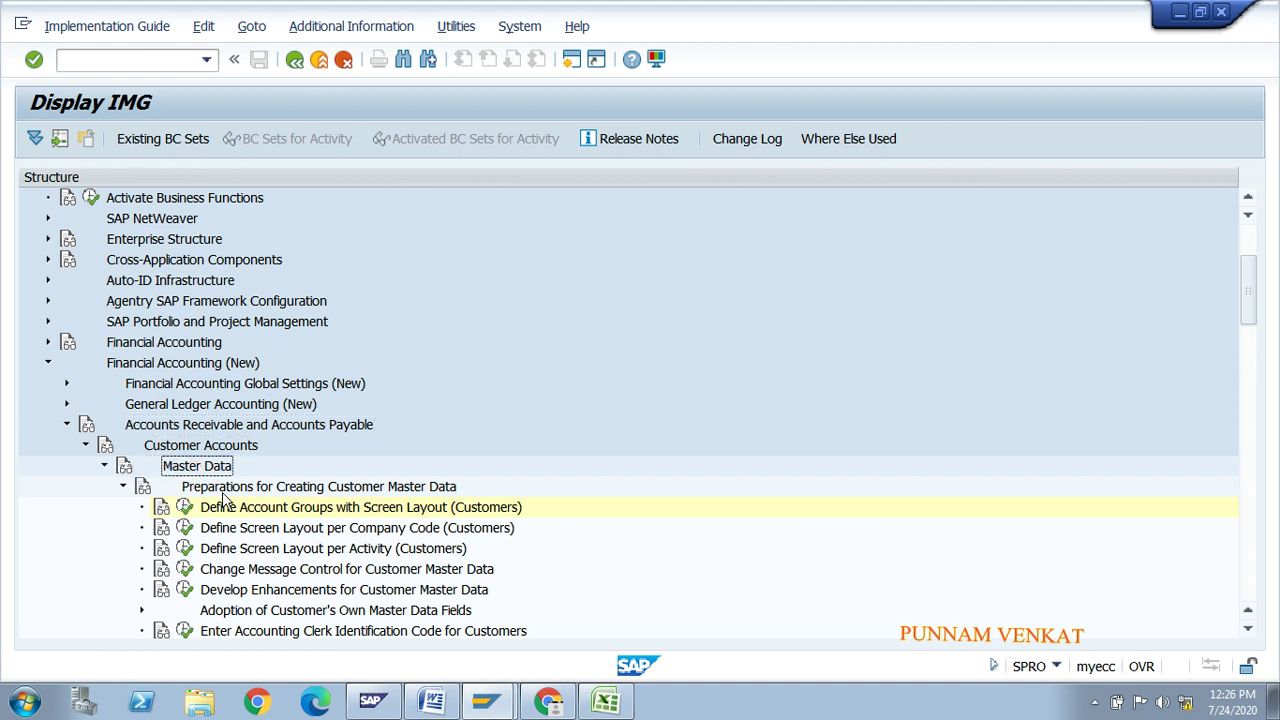
pyautogui.click(226, 490)
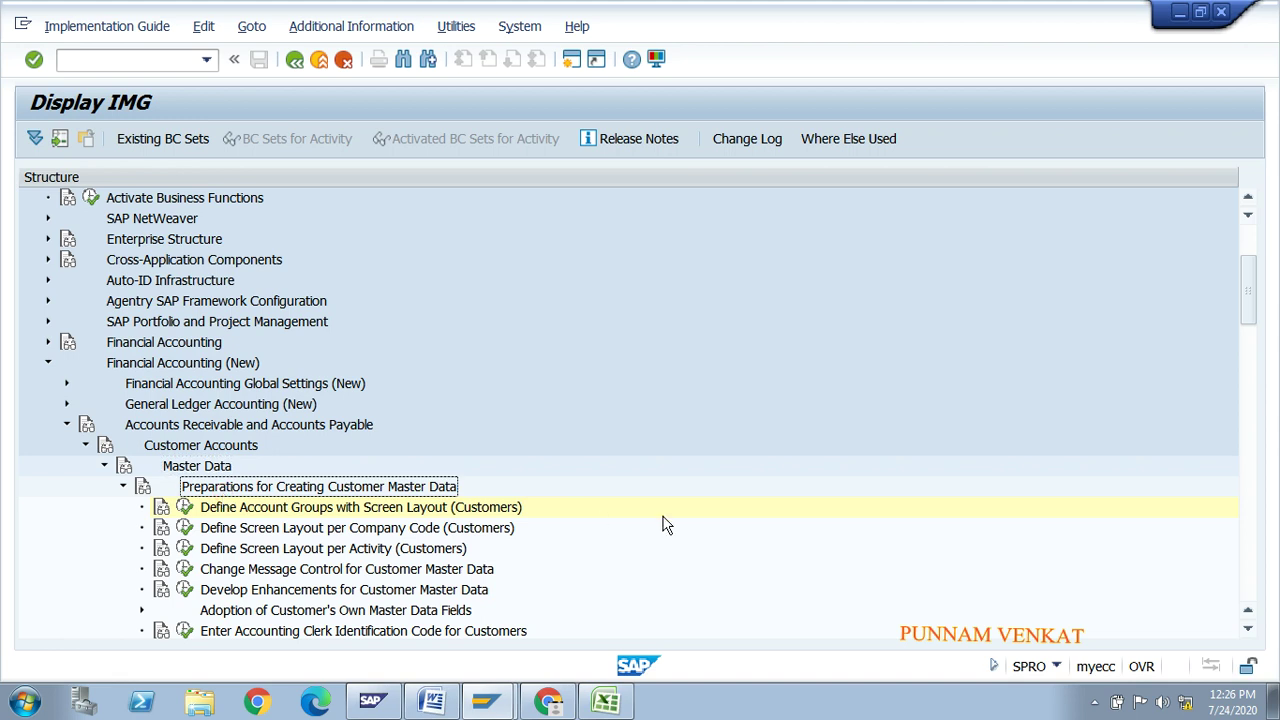
# Run Create Number Ranges for Customer Accounts and open the customer intervals for maintenance
pyautogui.press('Down')
pyautogui.press('Down')
pyautogui.press('Down')
pyautogui.press('Down')
pyautogui.press('Down')
pyautogui.press('Down')
pyautogui.press('Down')
pyautogui.press('Down')
pyautogui.press('Down')
pyautogui.press('Down')
pyautogui.press('Down')
pyautogui.press('Down')
pyautogui.press('Down')
pyautogui.press('Down')
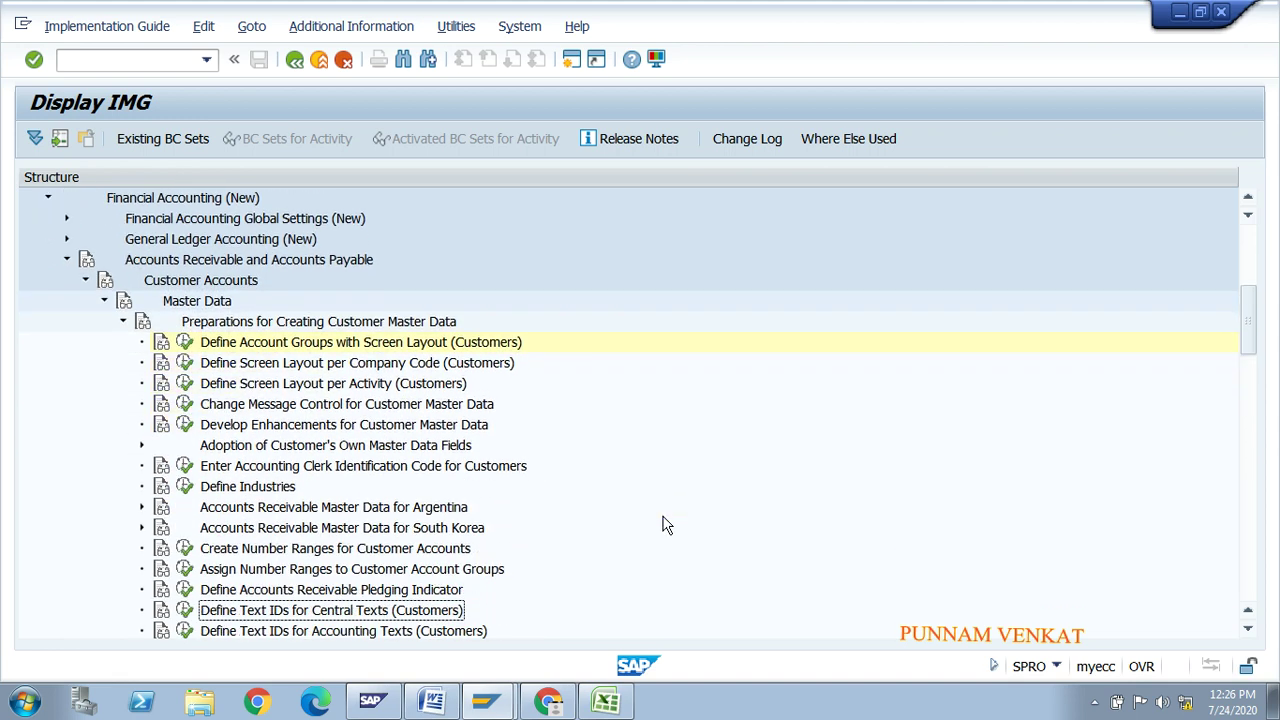
pyautogui.click(226, 553)
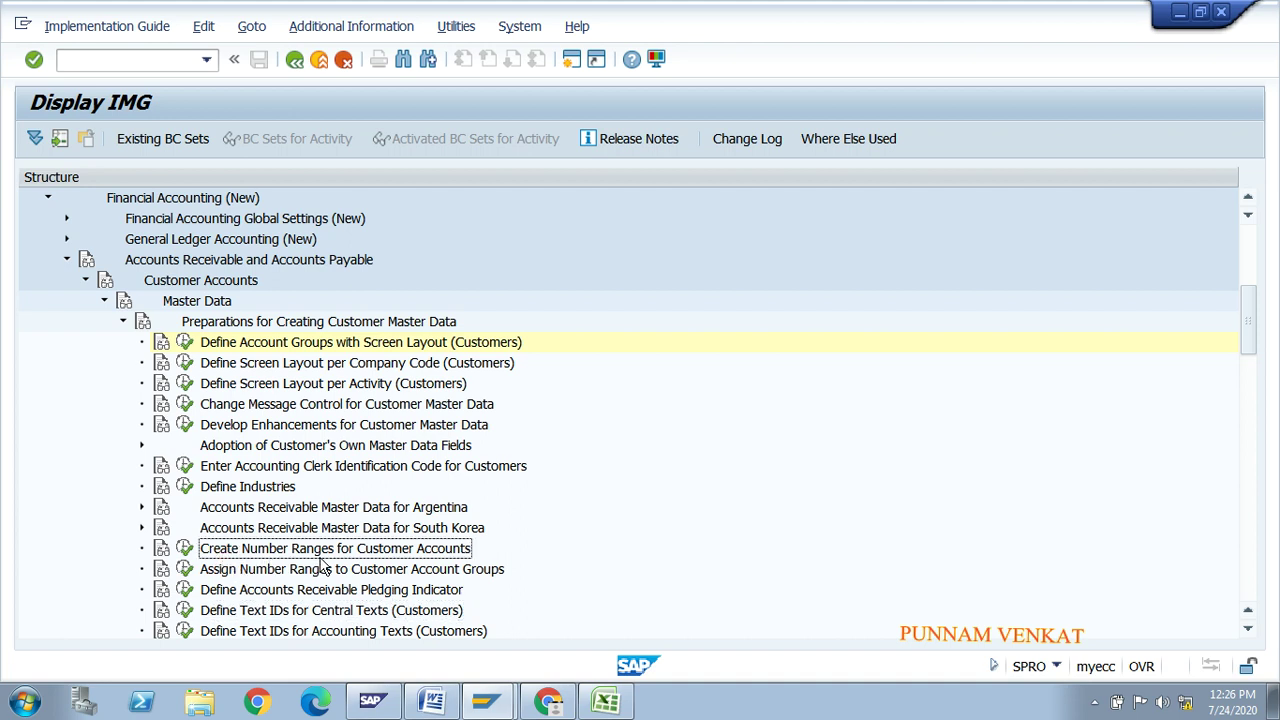
pyautogui.click(186, 549)
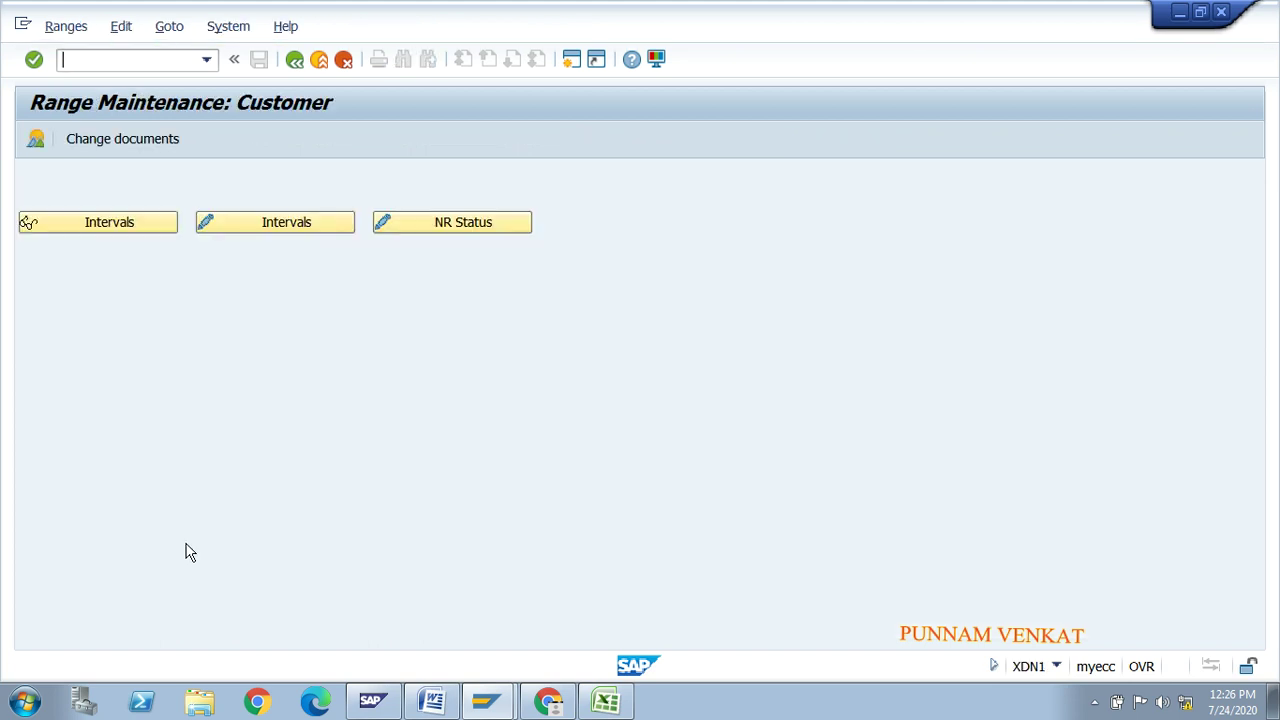
pyautogui.click(250, 218)
pyautogui.click(250, 234)
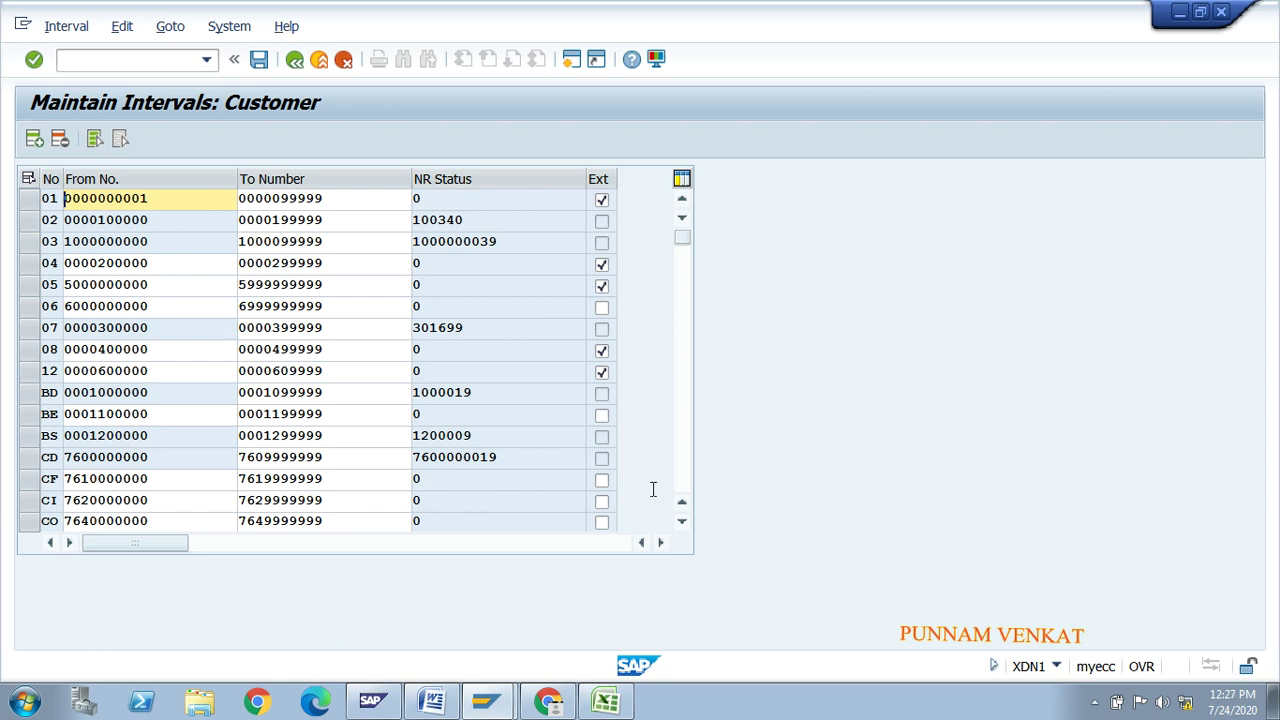
# Examine the existing customer number intervals to find an unused interval number and range
pyautogui.click(682, 521)
pyautogui.click(682, 521)
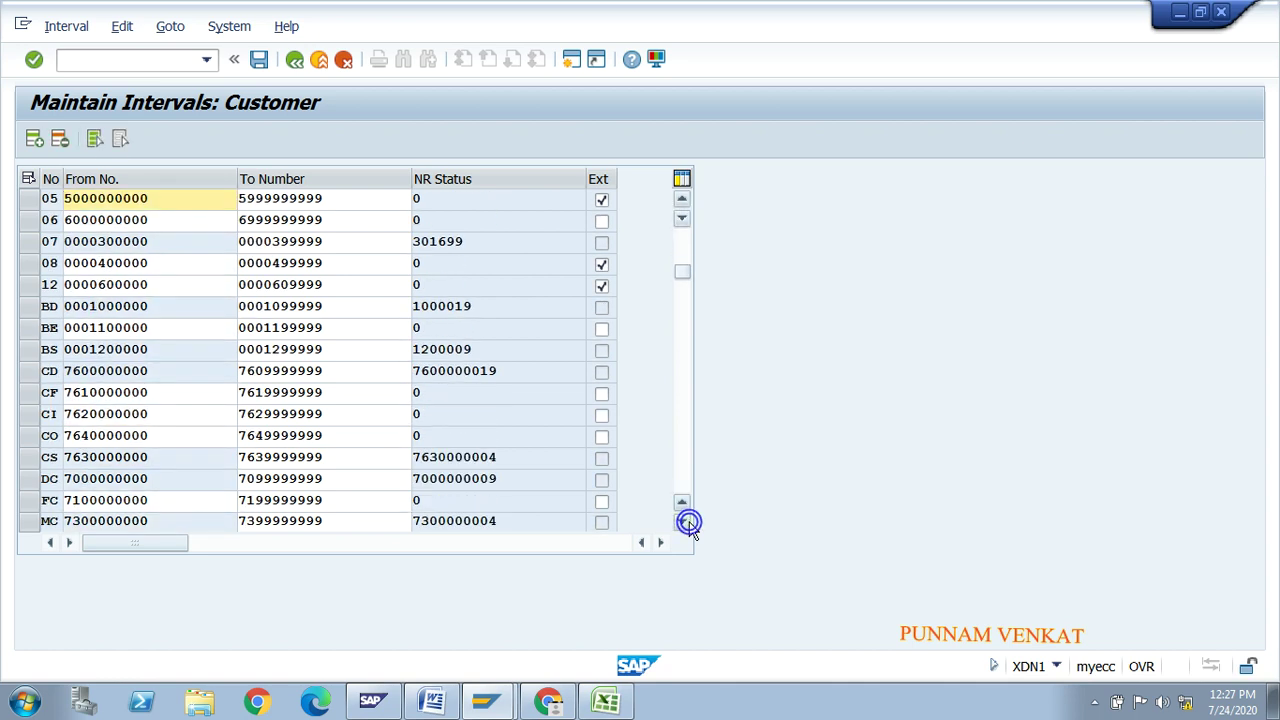
pyautogui.click(682, 521)
pyautogui.click(682, 521)
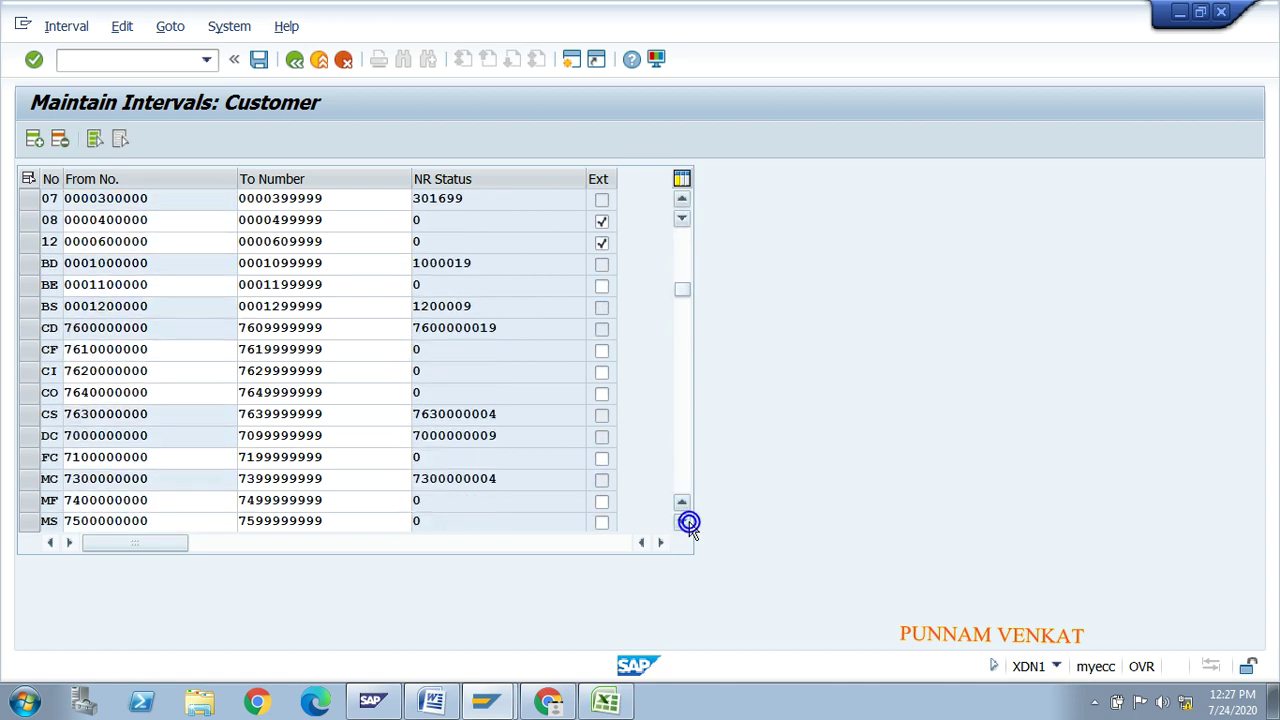
pyautogui.click(682, 521)
pyautogui.click(682, 521)
pyautogui.click(682, 521)
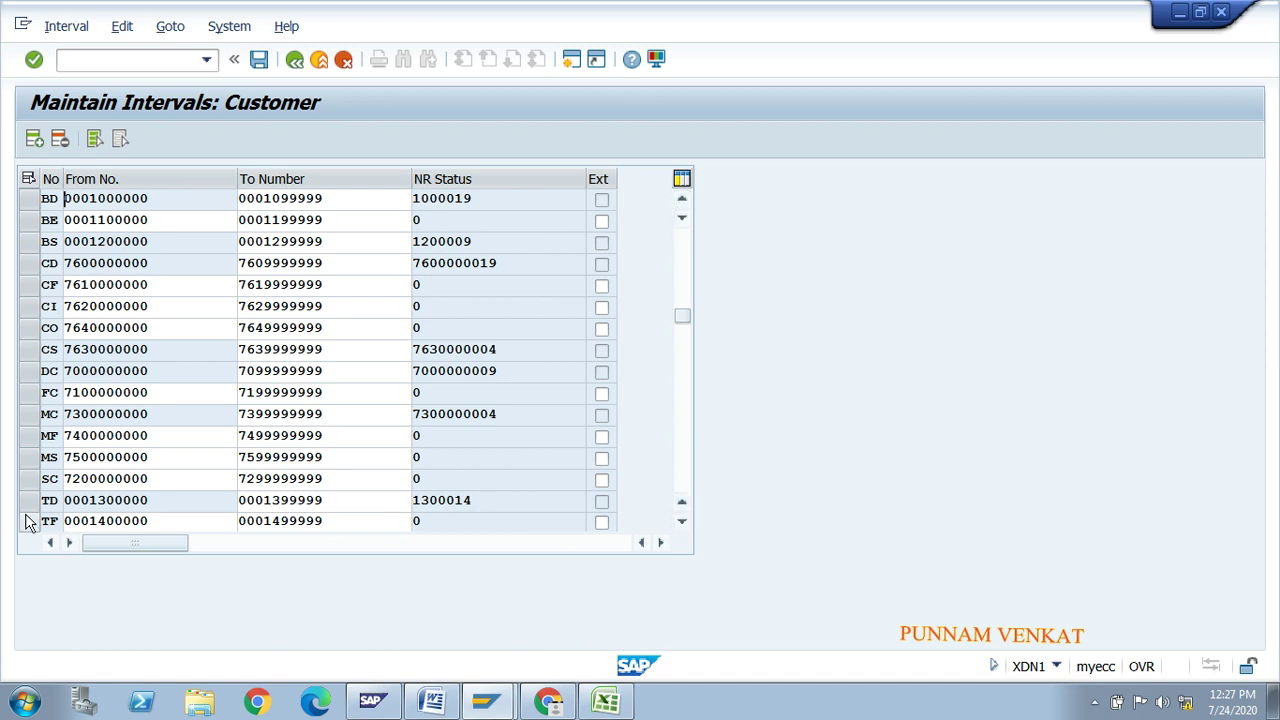
pyautogui.click(28, 460)
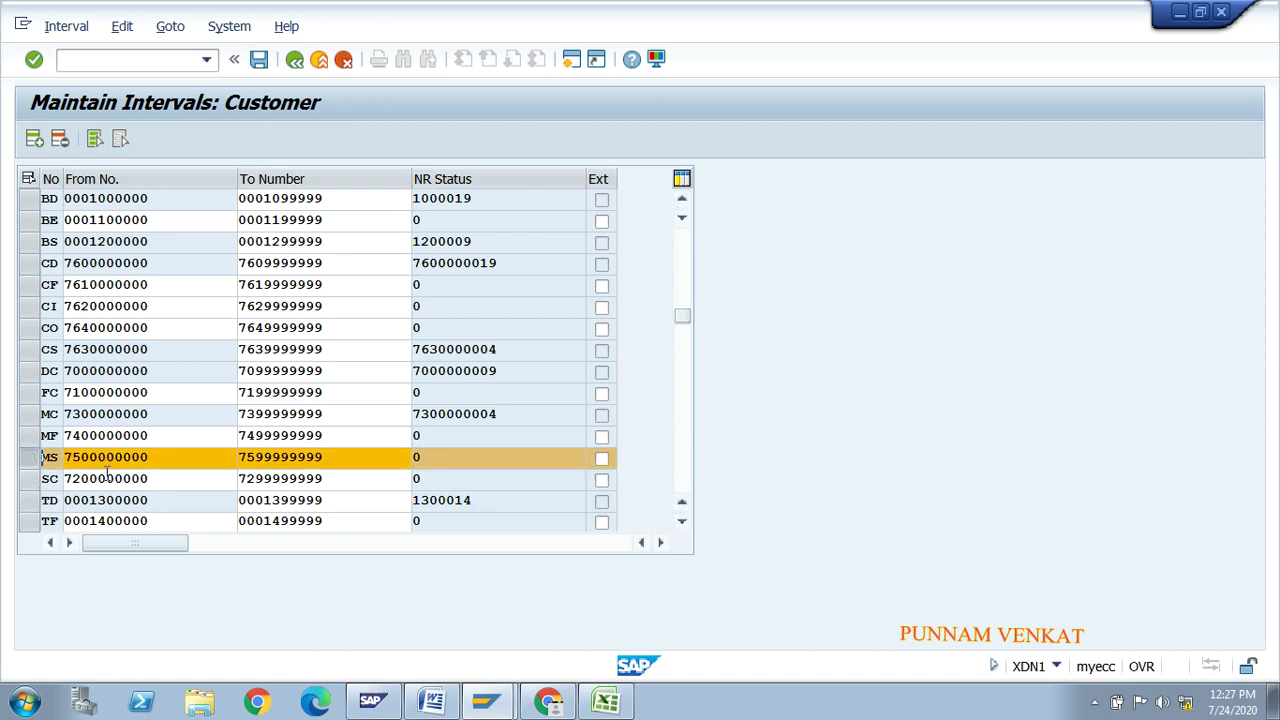
pyautogui.click(682, 522)
pyautogui.click(682, 522)
pyautogui.click(682, 522)
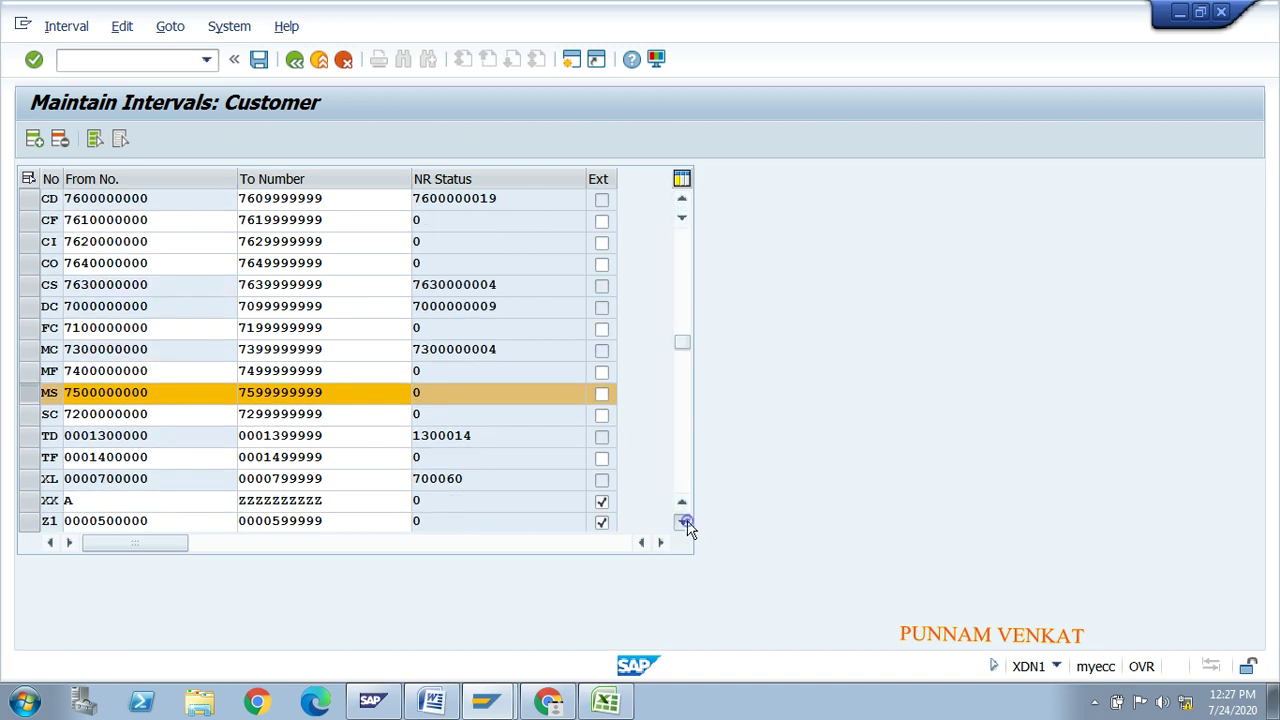
pyautogui.click(682, 522)
pyautogui.click(682, 522)
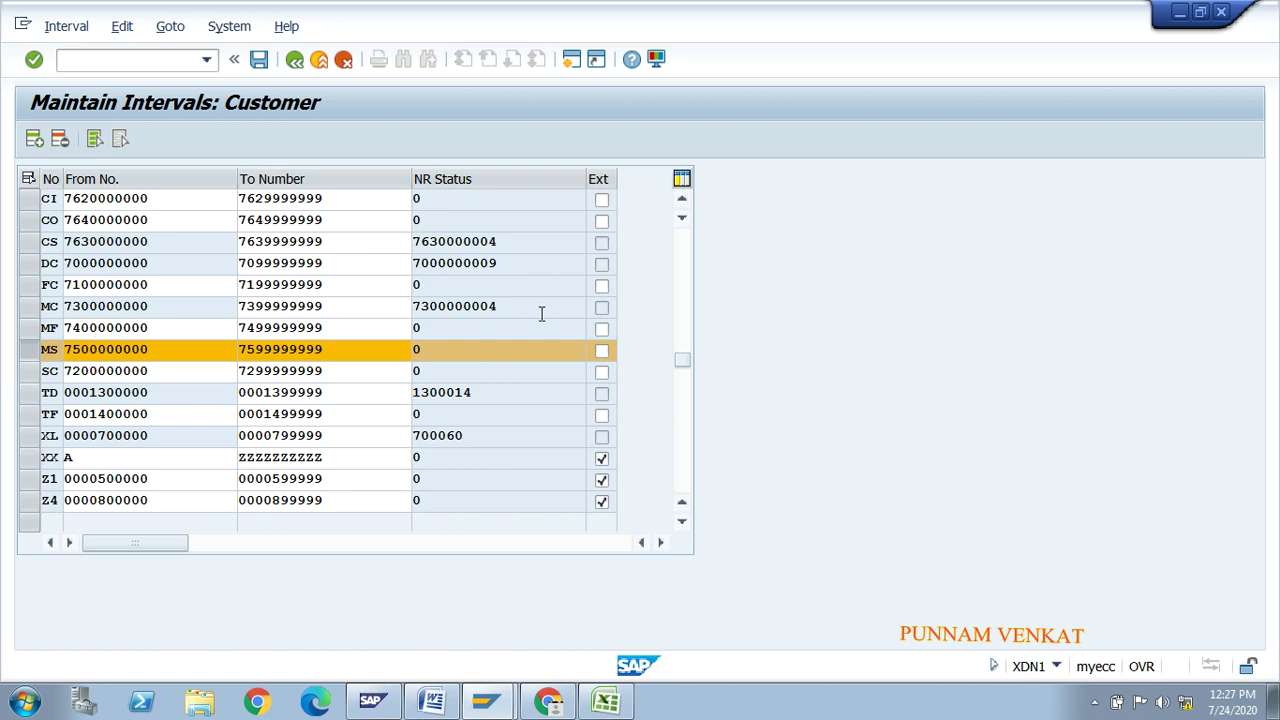
pyautogui.click(682, 200)
pyautogui.click(682, 200)
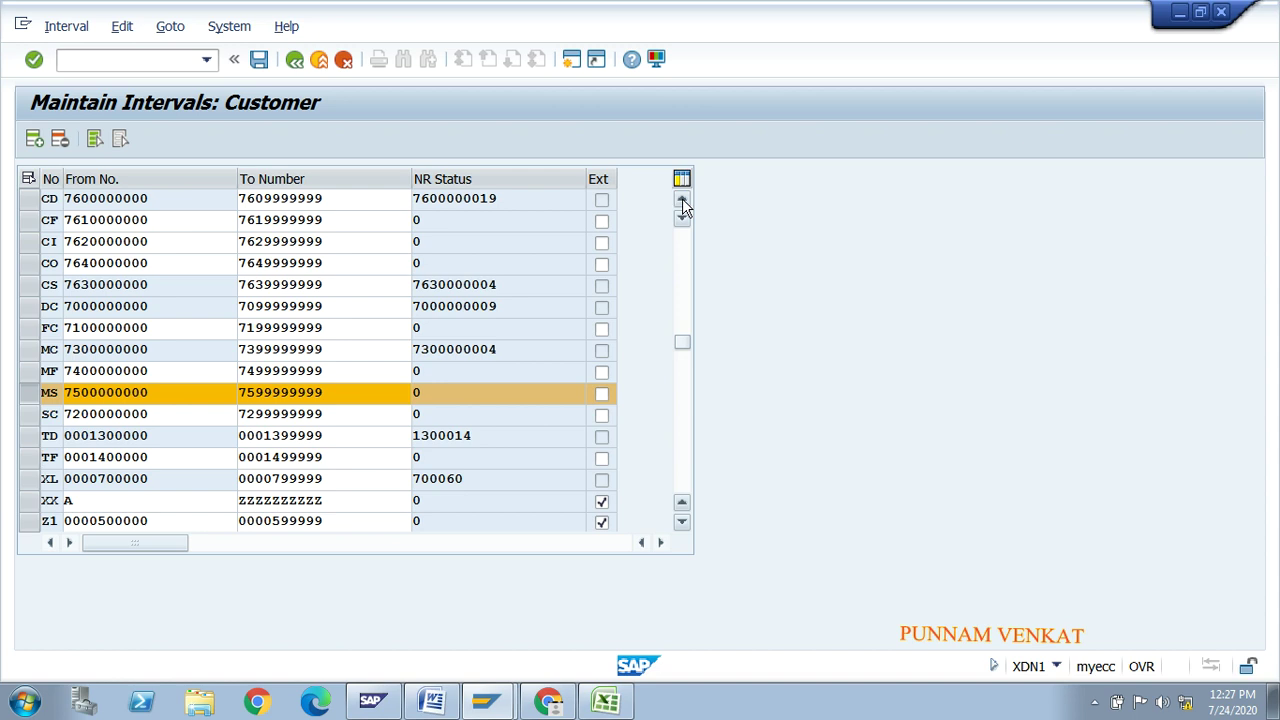
pyautogui.click(28, 394)
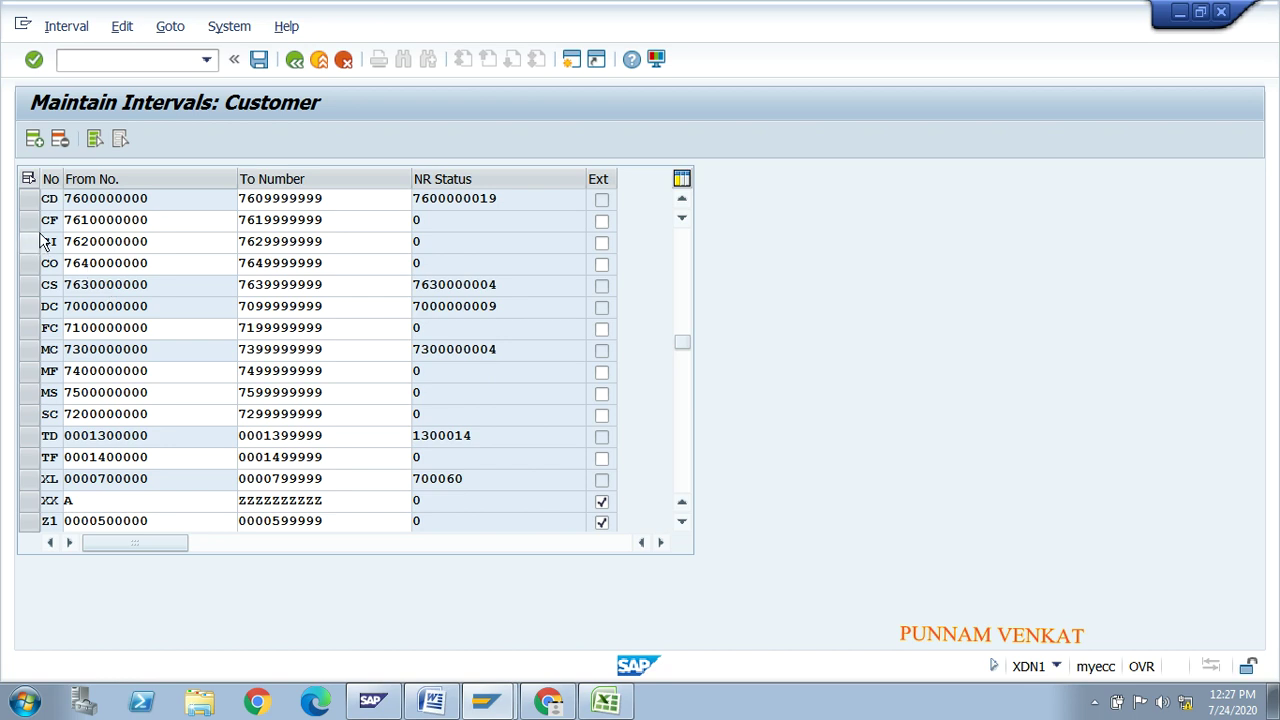
# Insert two blank interval rows above interval 01 in the customer intervals table
pyautogui.click(35, 141)
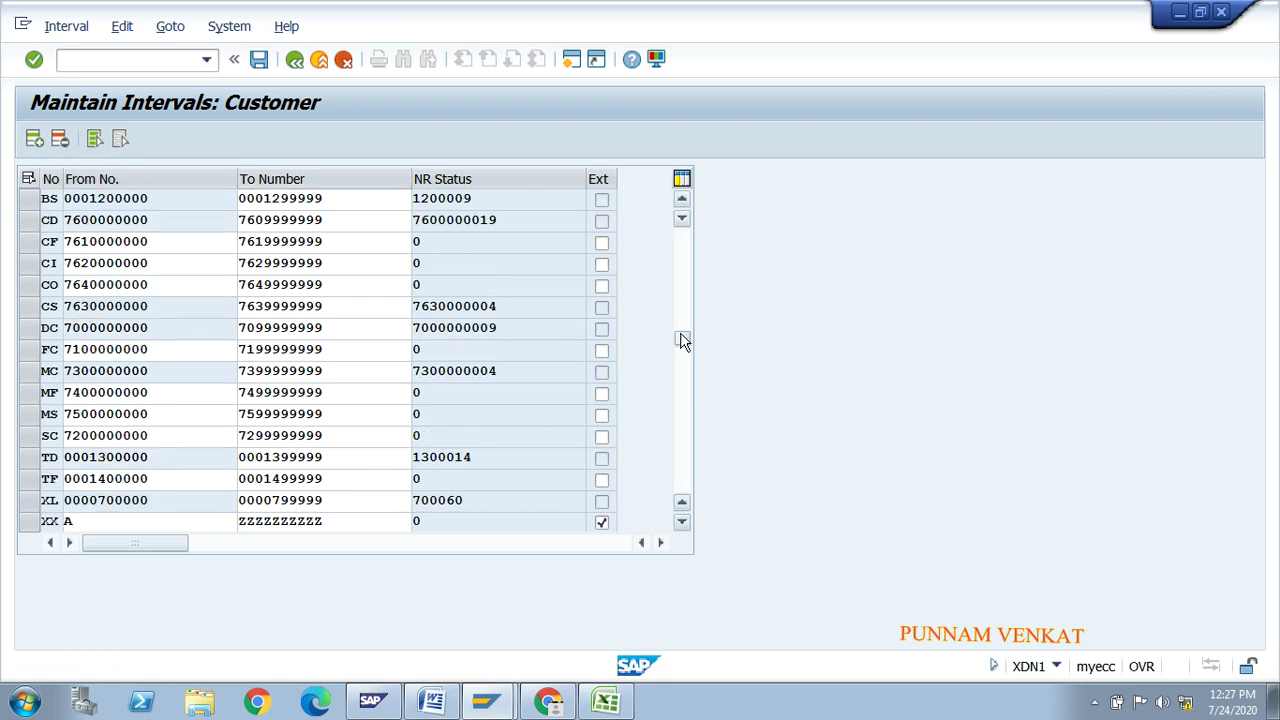
pyautogui.moveTo(681, 337); pyautogui.dragTo(686, 229)
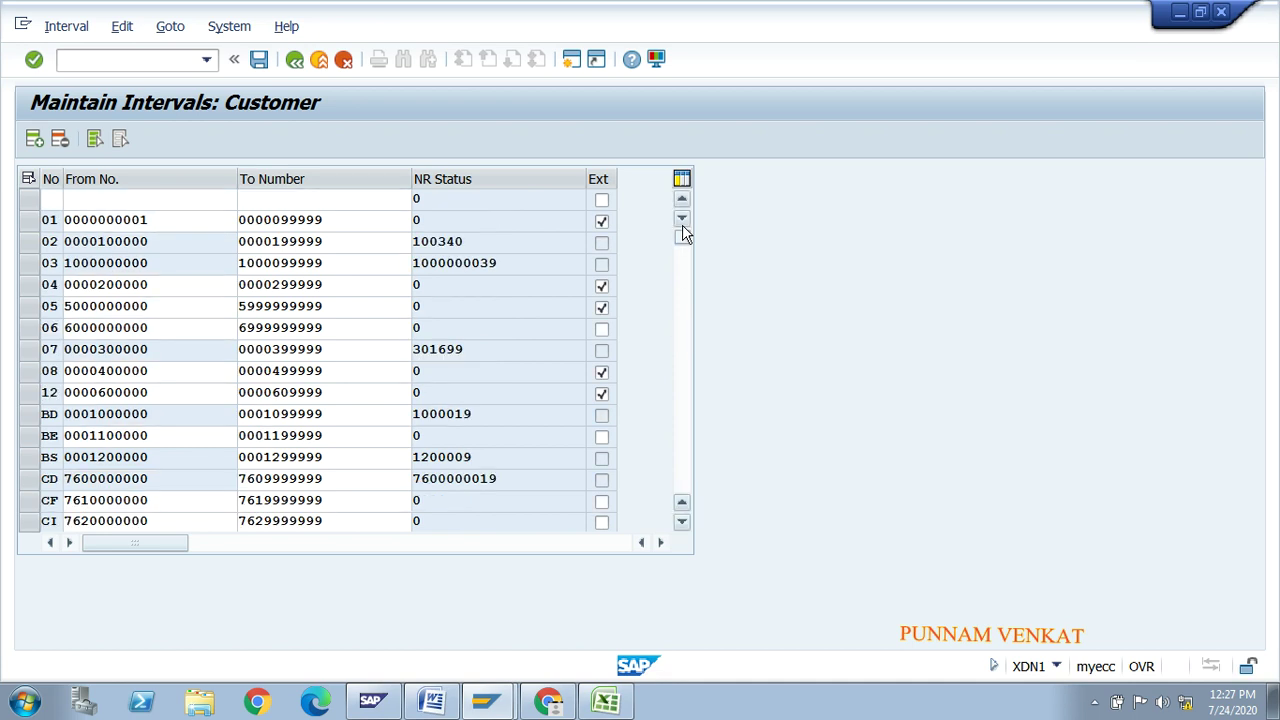
pyautogui.click(52, 196)
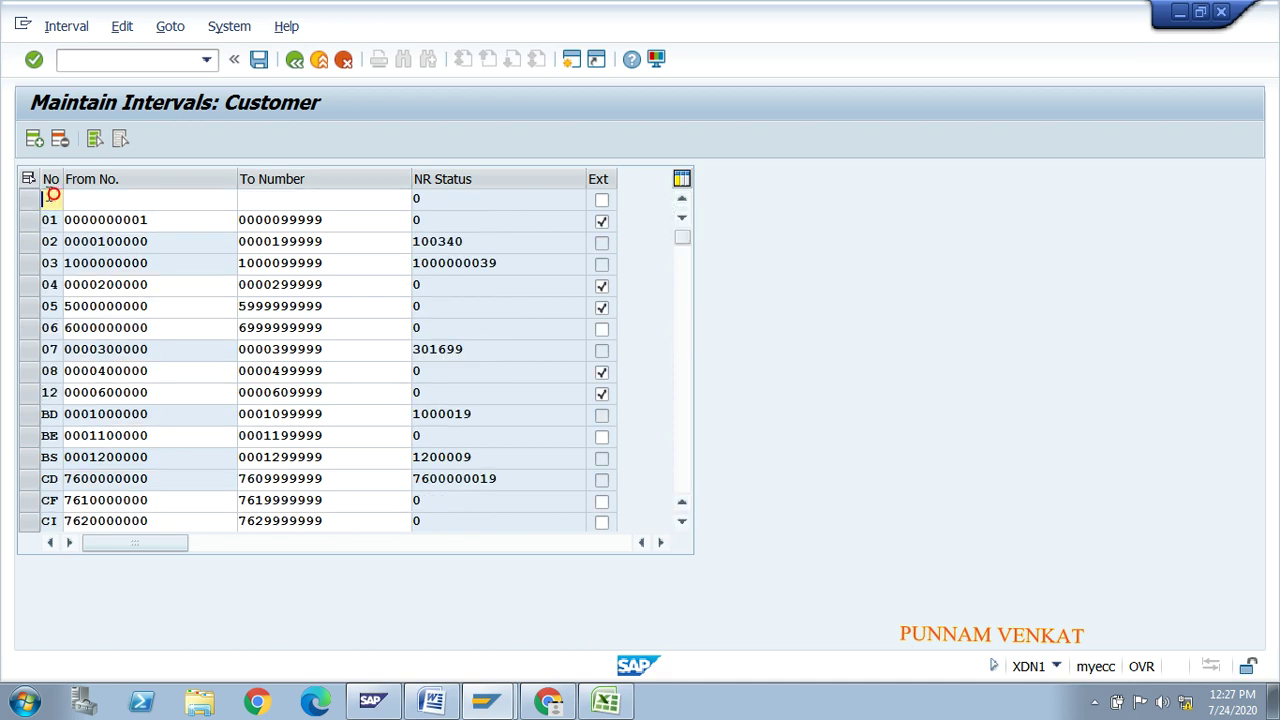
pyautogui.click(34, 141)
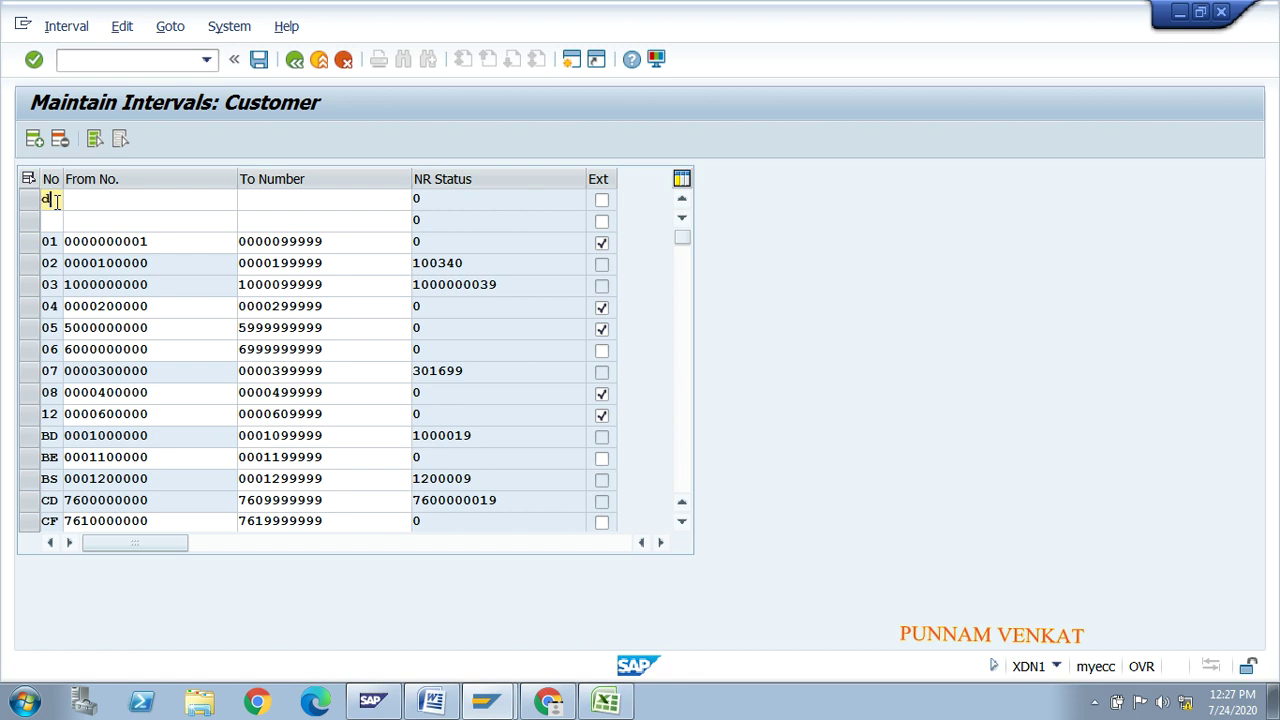
pyautogui.press('BackSpace')
pyautogui.write('C')
pyautogui.press('Tab')
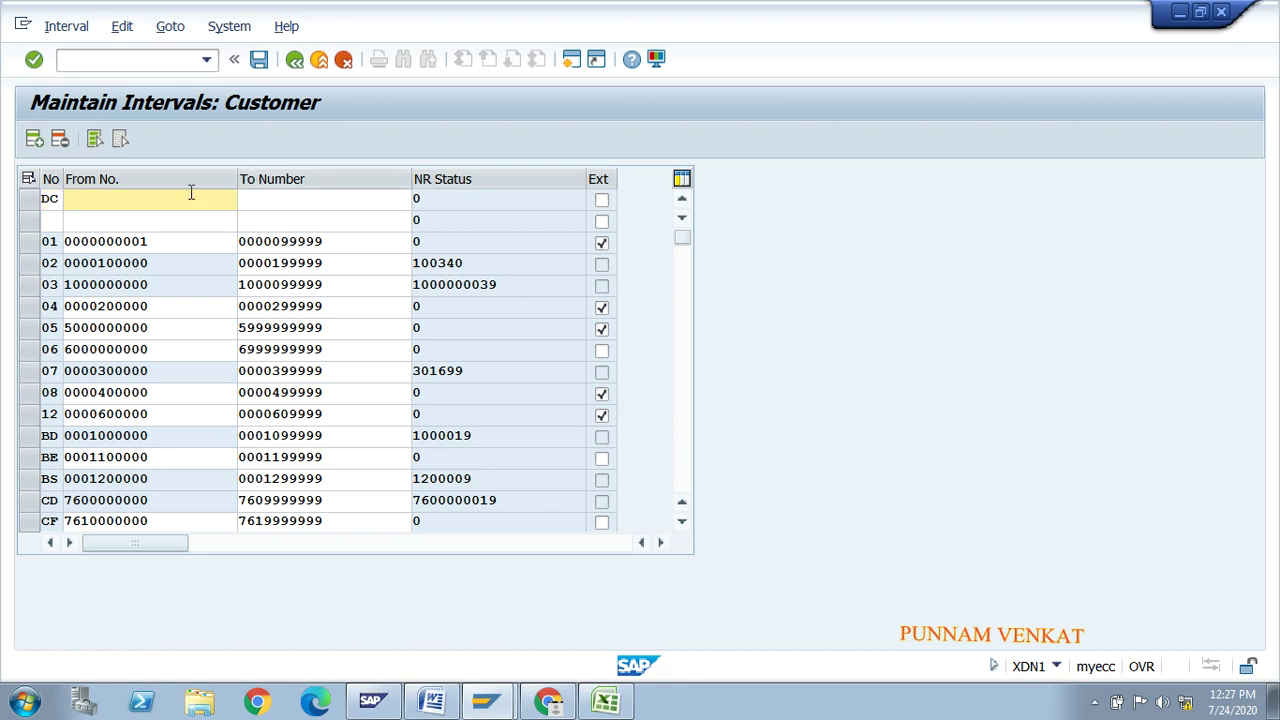
pyautogui.click(286, 201)
pyautogui.hotkey('alt', 'Tab')
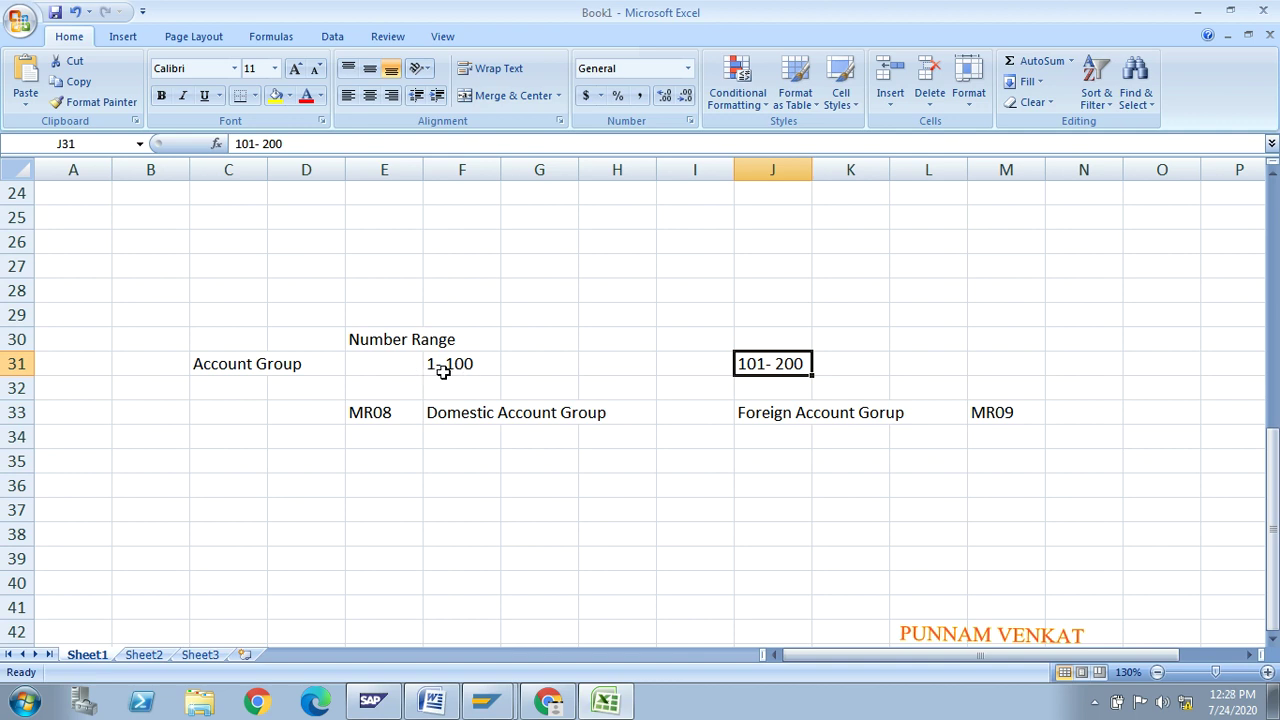
pyautogui.hotkey('alt', 'Tab')
pyautogui.click(112, 199)
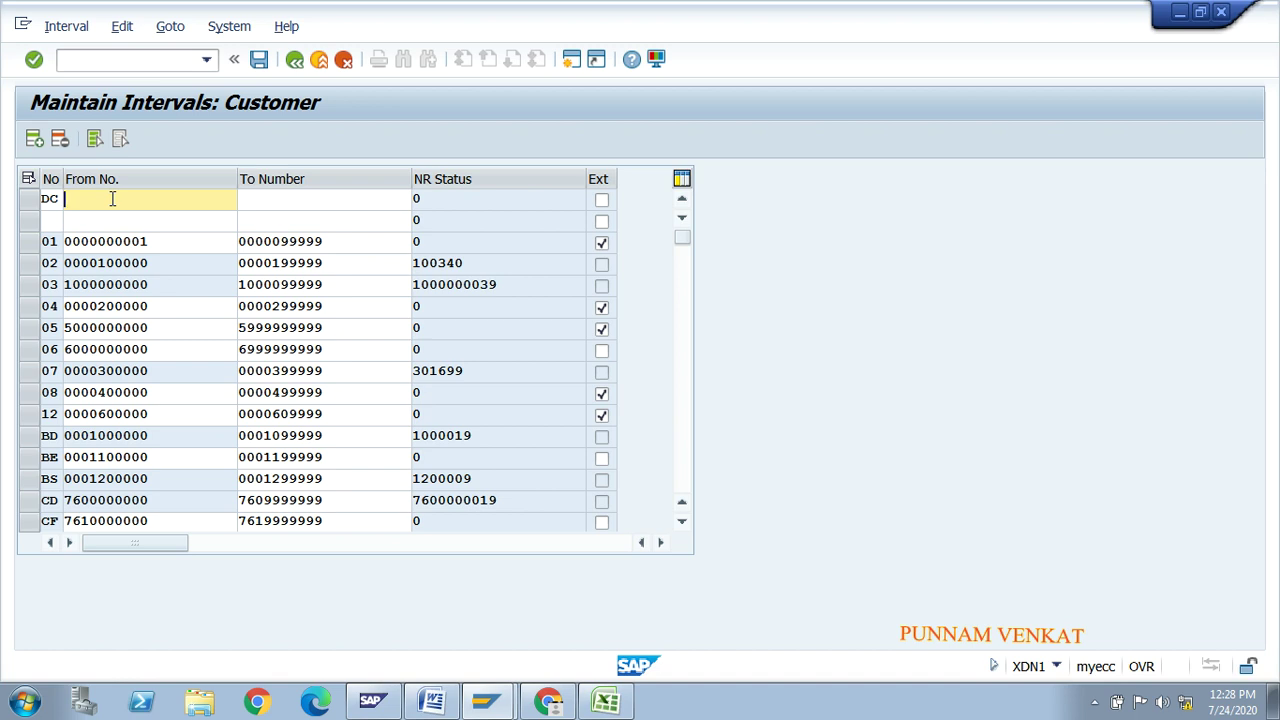
pyautogui.write('7')
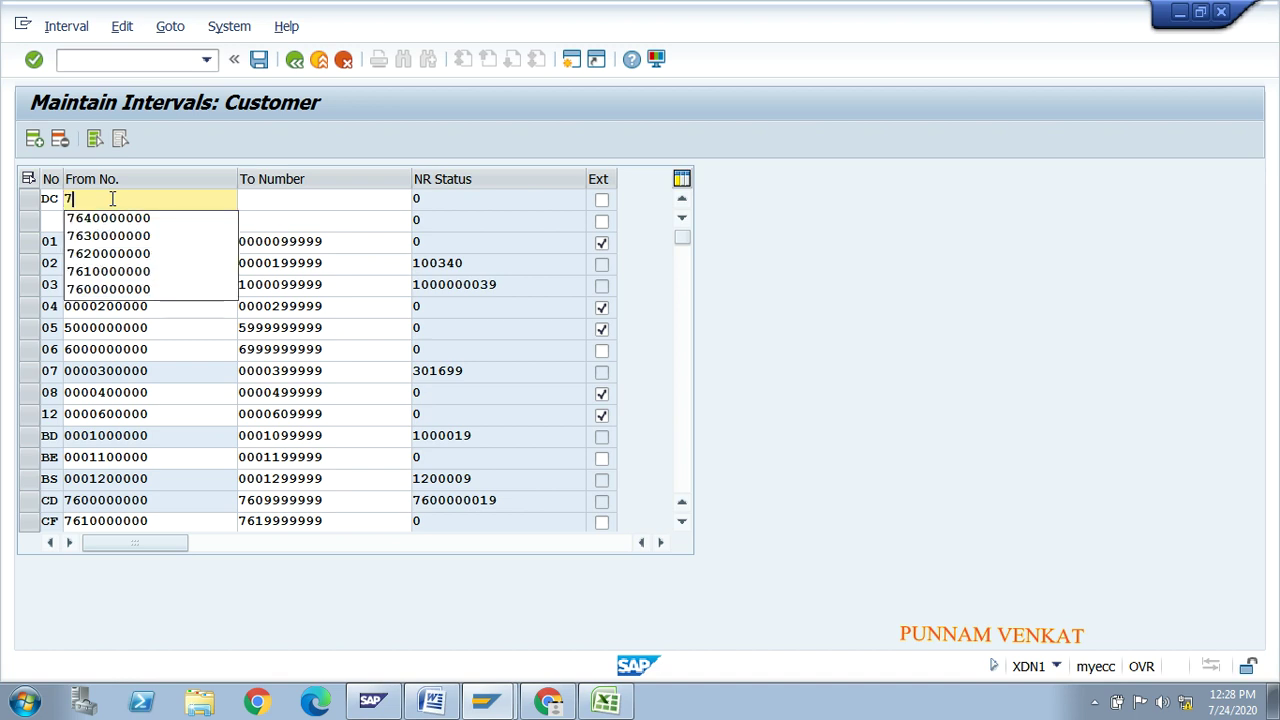
pyautogui.write('65')
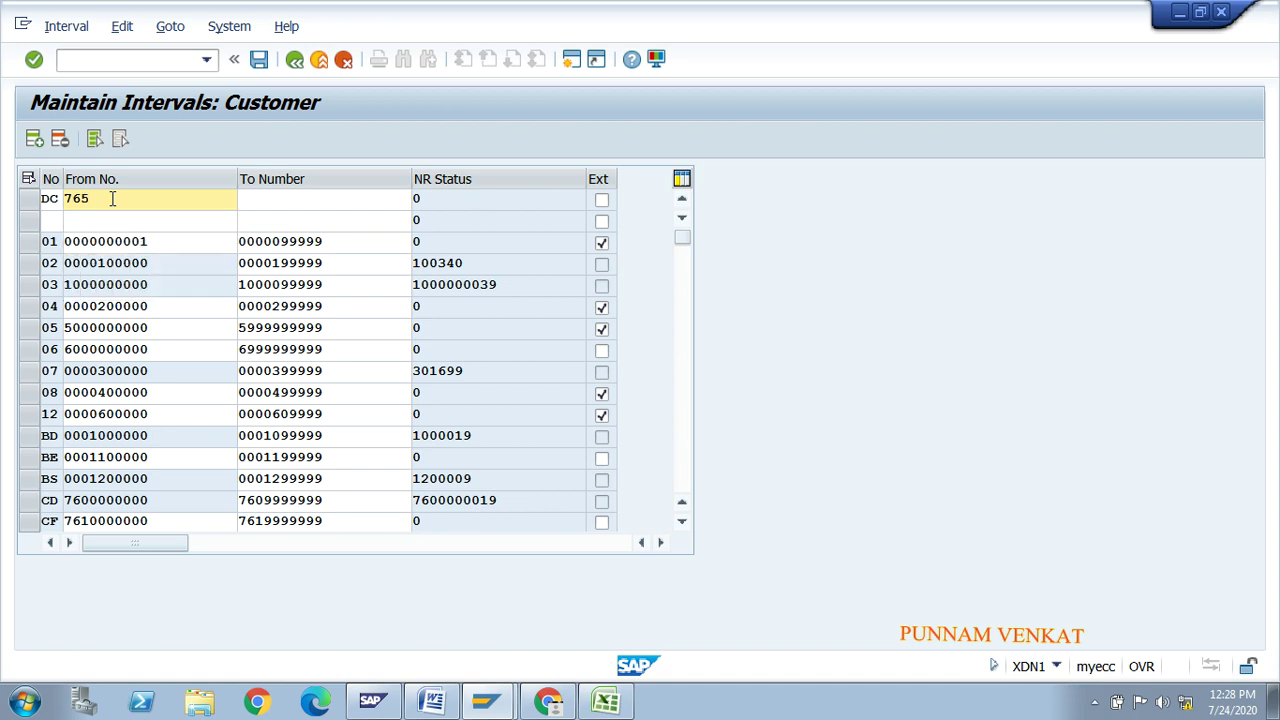
pyautogui.write('0000000')
pyautogui.press('Tab')
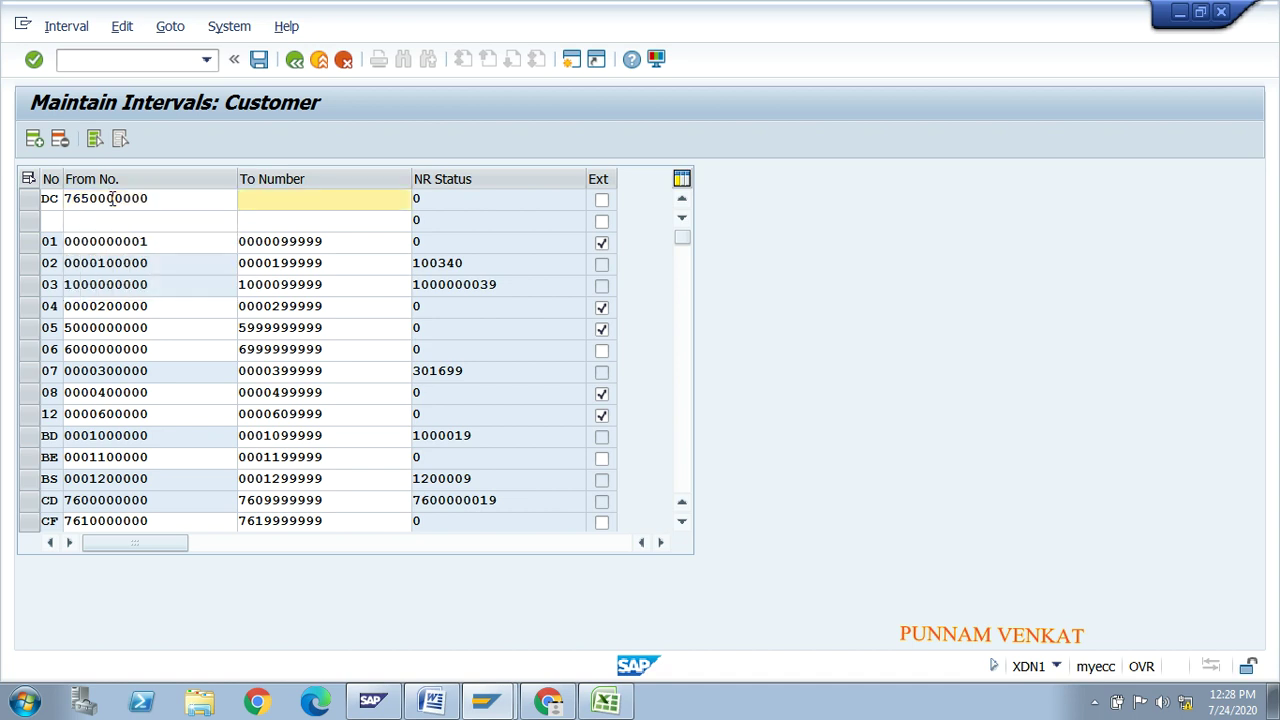
pyautogui.write('7650999999')
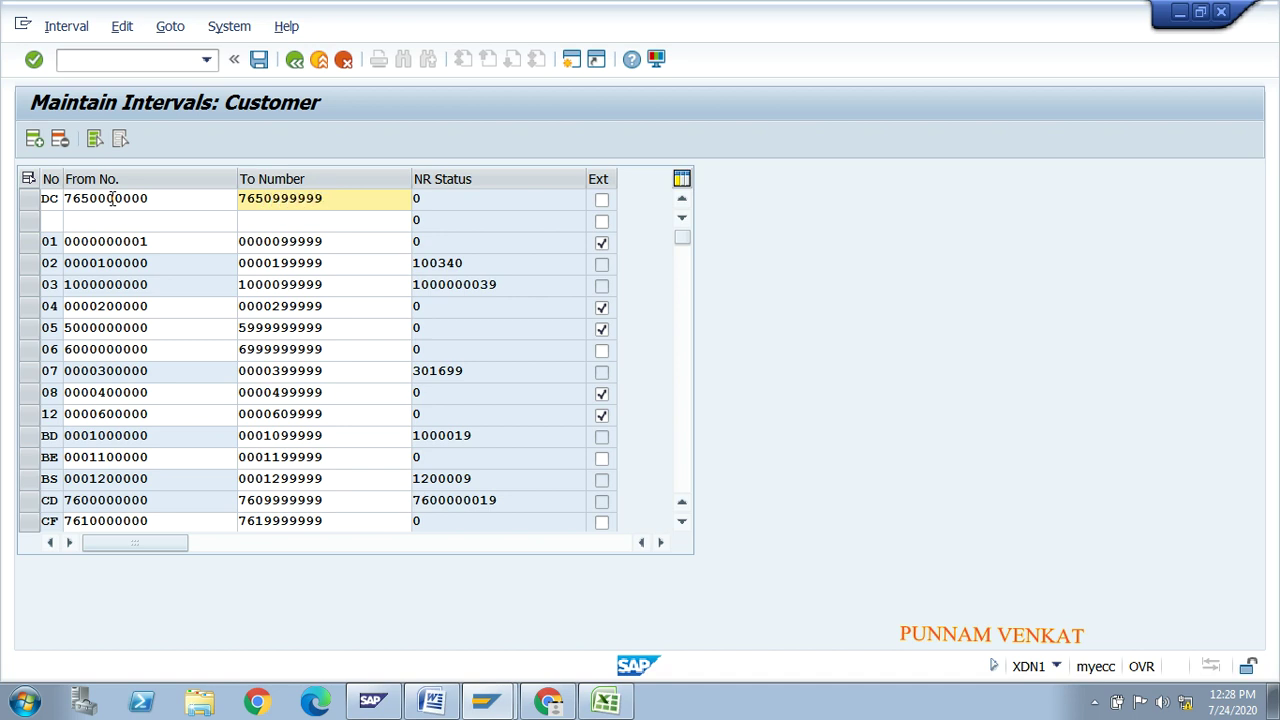
# Mark the new DC interval for external number assignment and check its from and to numbers
pyautogui.click(602, 203)
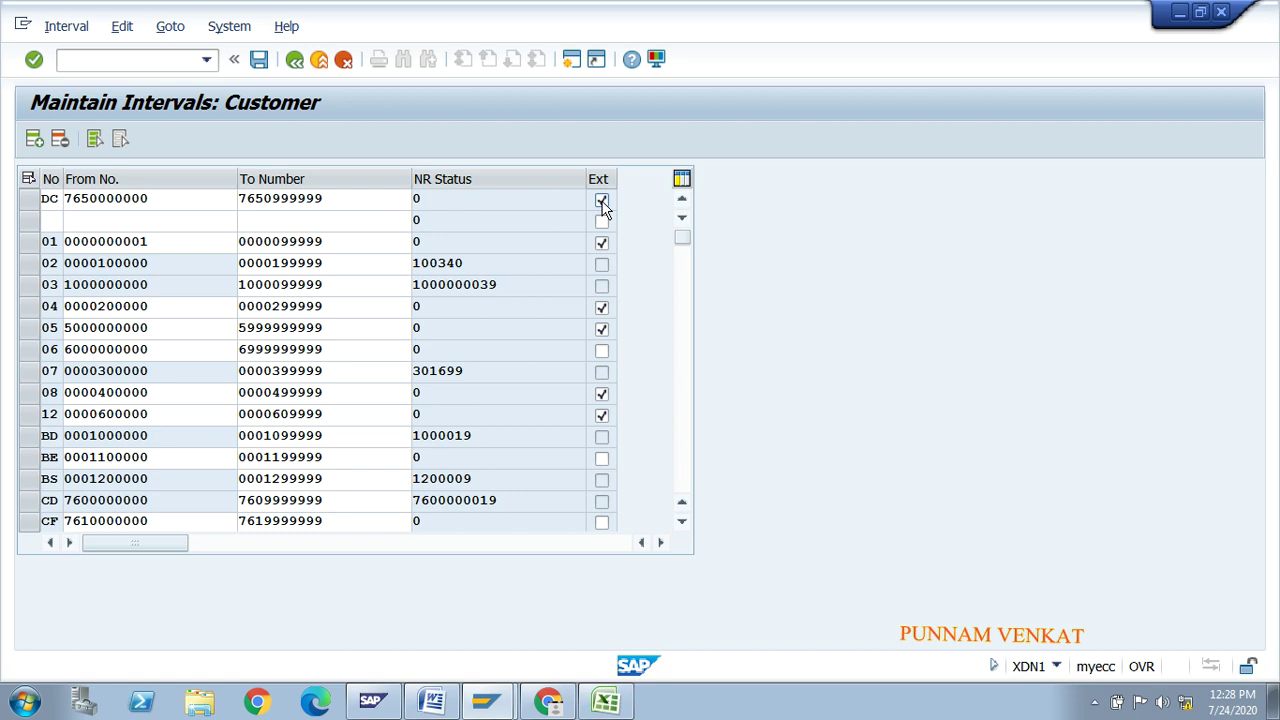
pyautogui.click(163, 197)
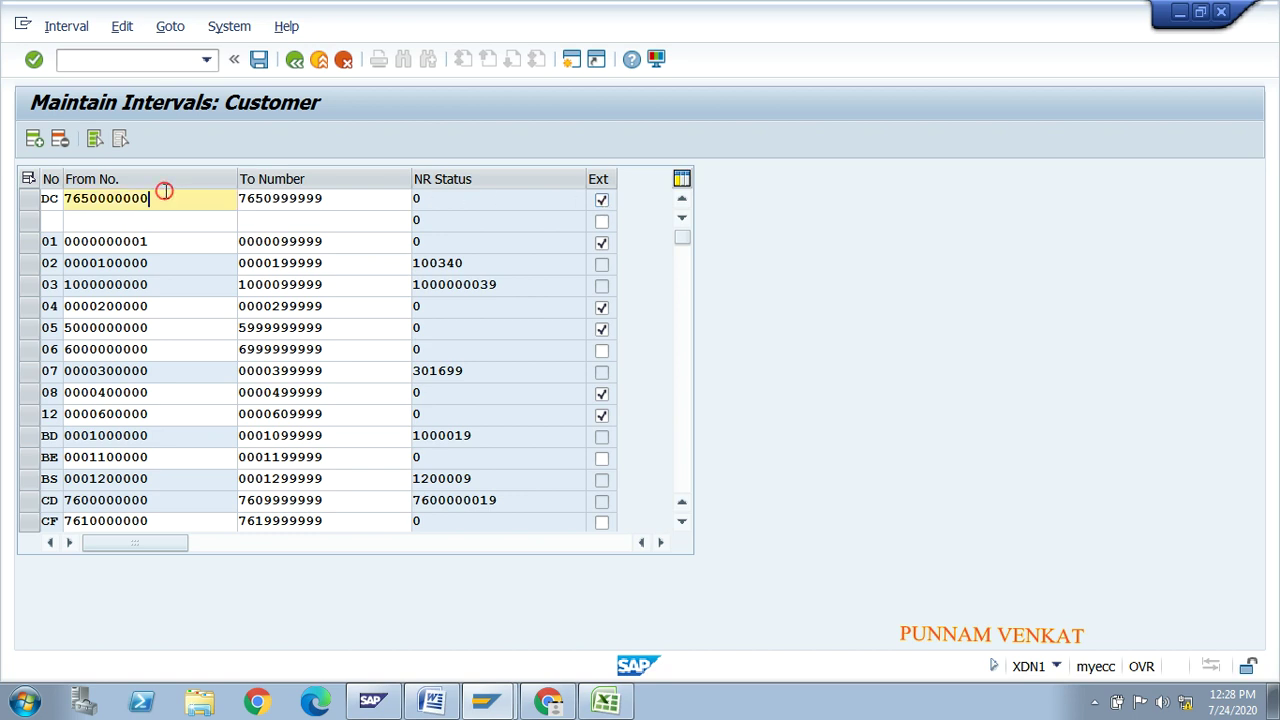
pyautogui.click(288, 196)
pyautogui.click(178, 197)
pyautogui.click(272, 201)
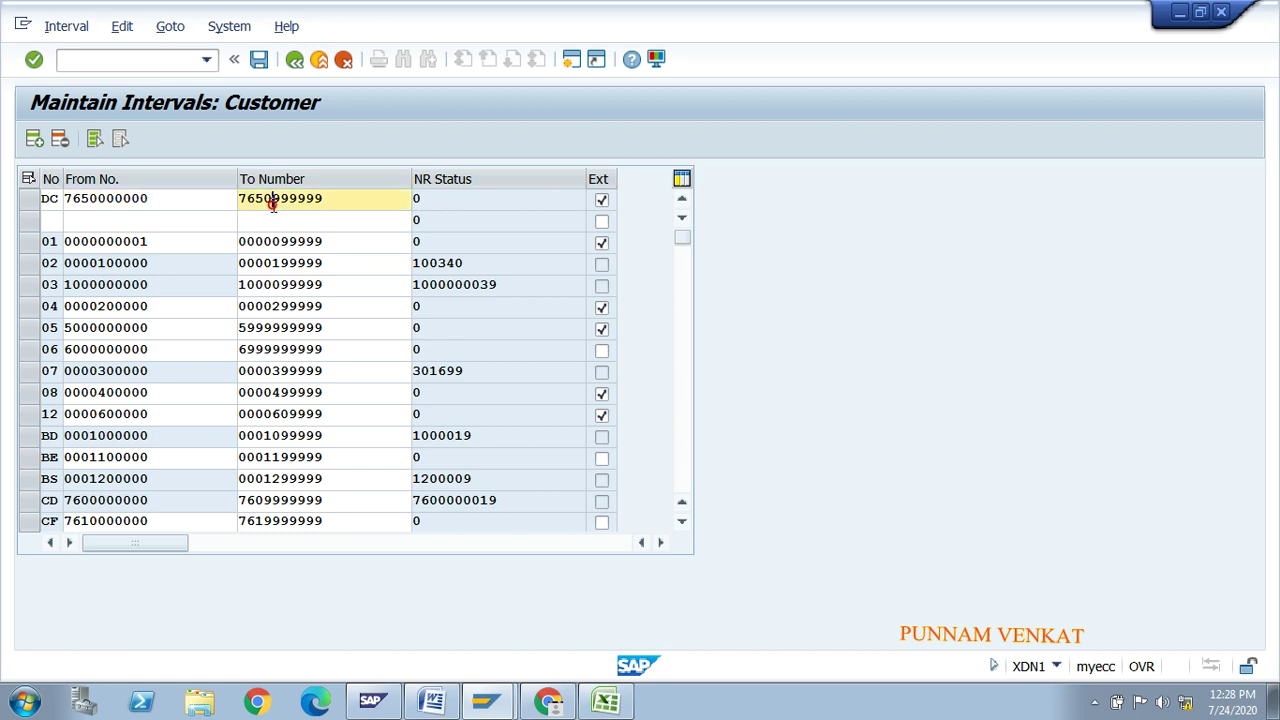
# Recheck the DC interval's from and to numbers and clear its external number assignment
pyautogui.click(189, 198)
pyautogui.click(289, 208)
pyautogui.click(602, 203)
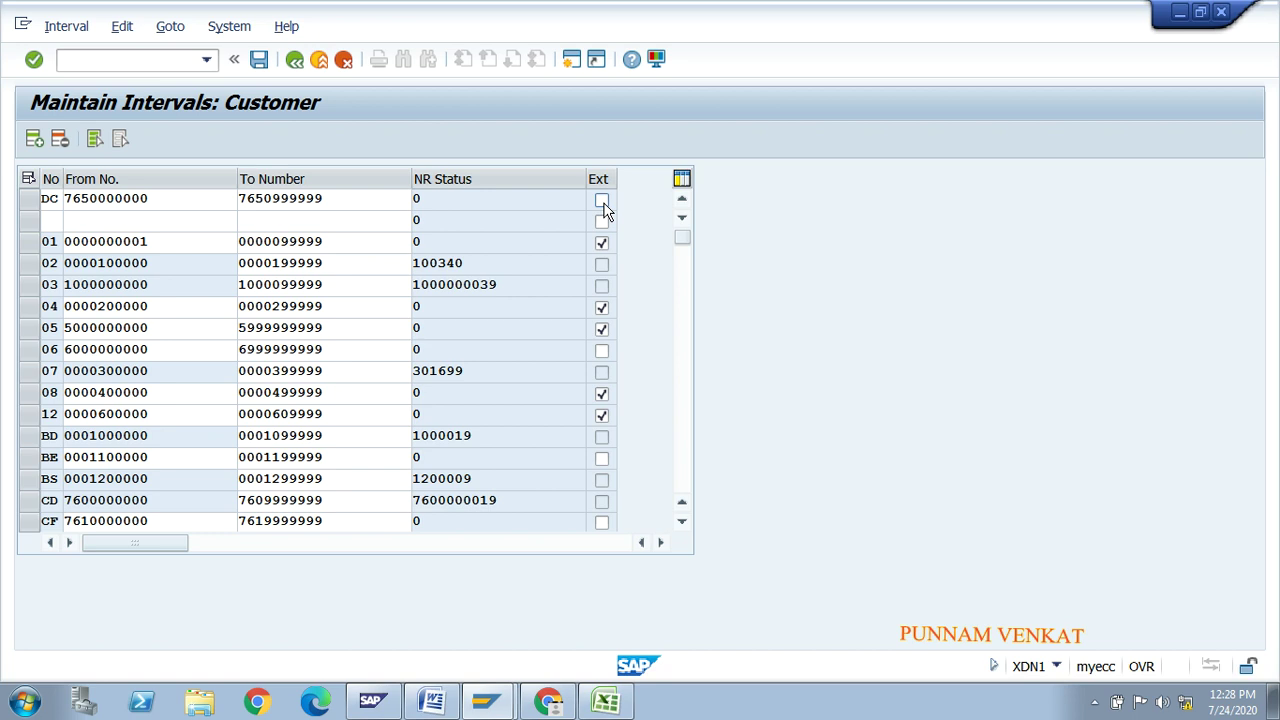
pyautogui.click(230, 198)
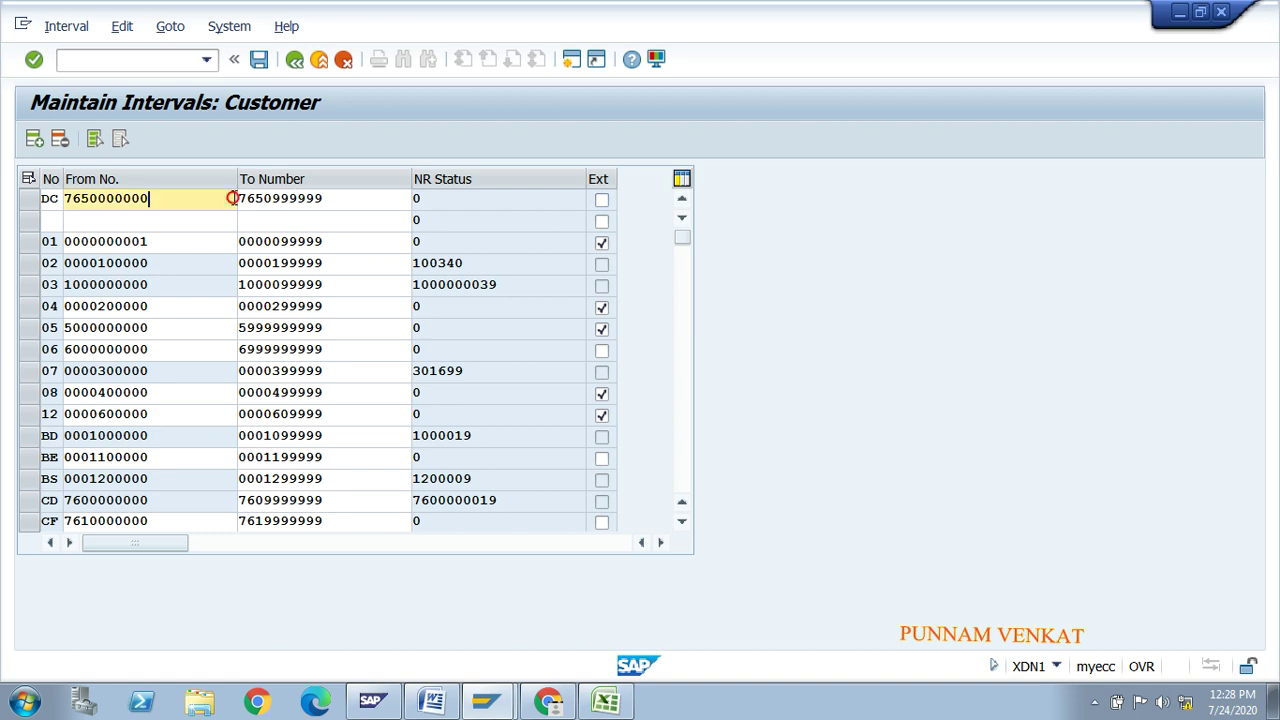
pyautogui.click(272, 196)
pyautogui.click(50, 216)
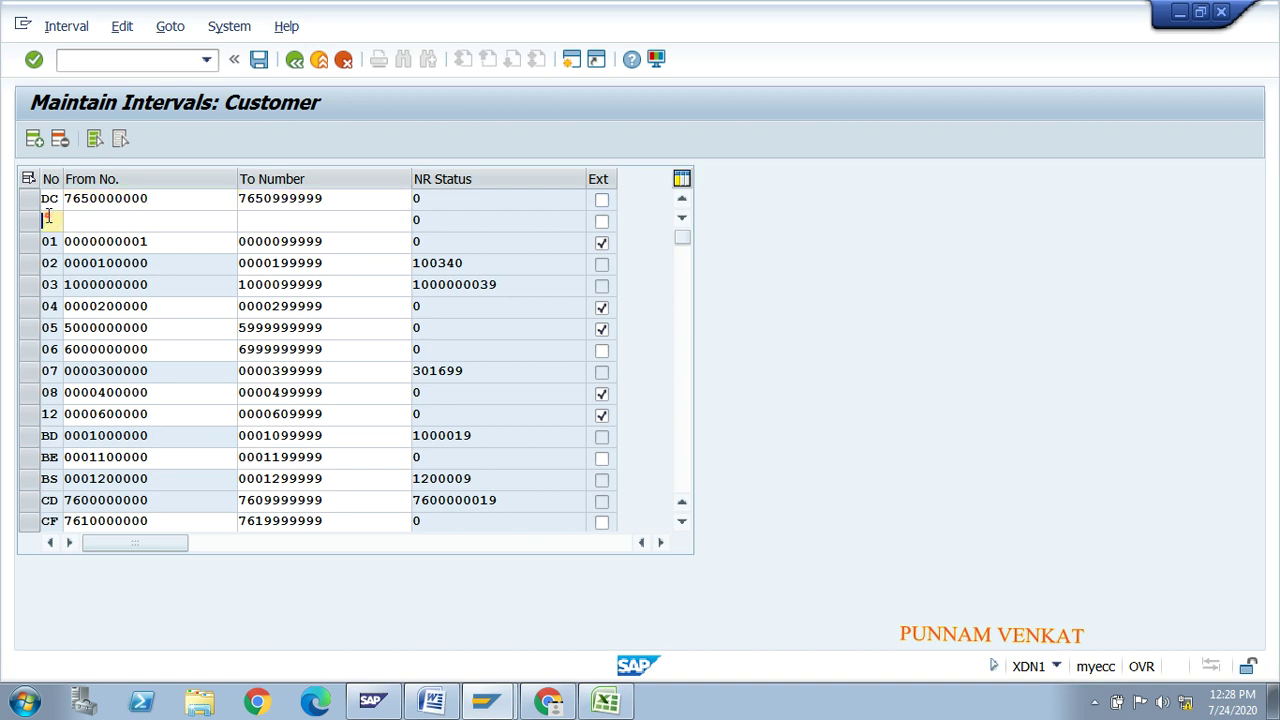
pyautogui.write('DF')
pyautogui.press('Tab')
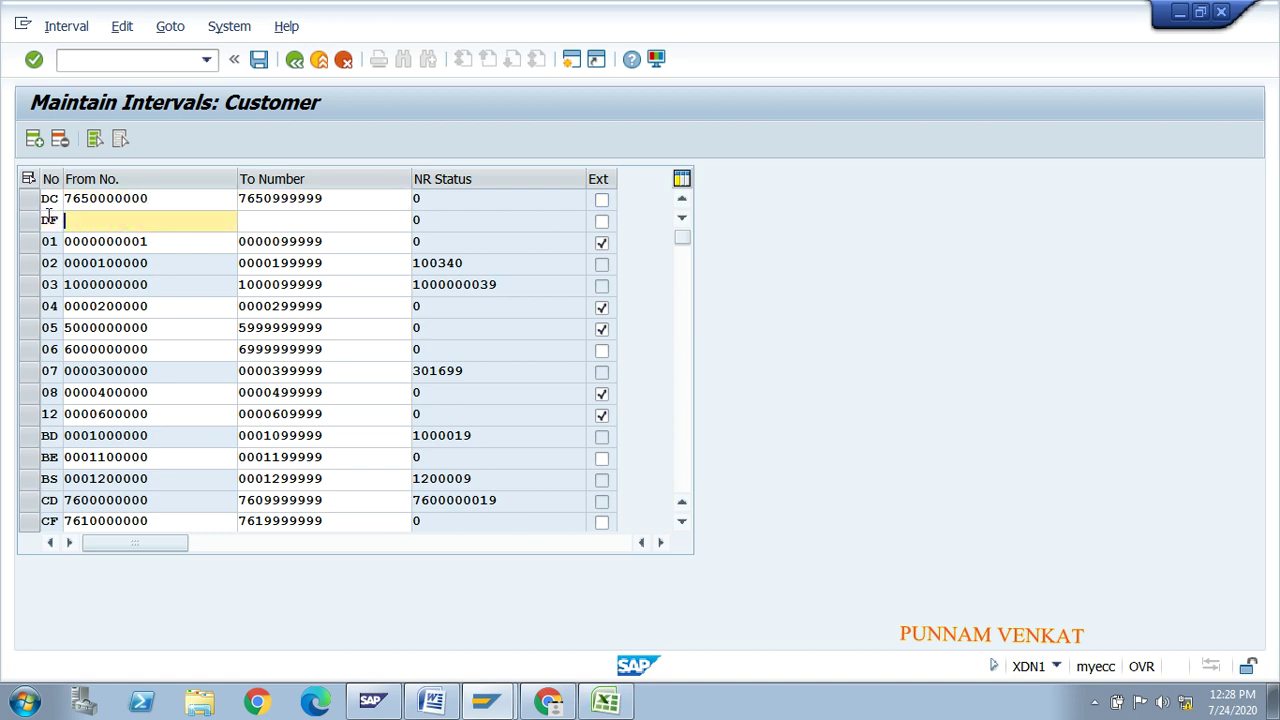
pyautogui.write('7')
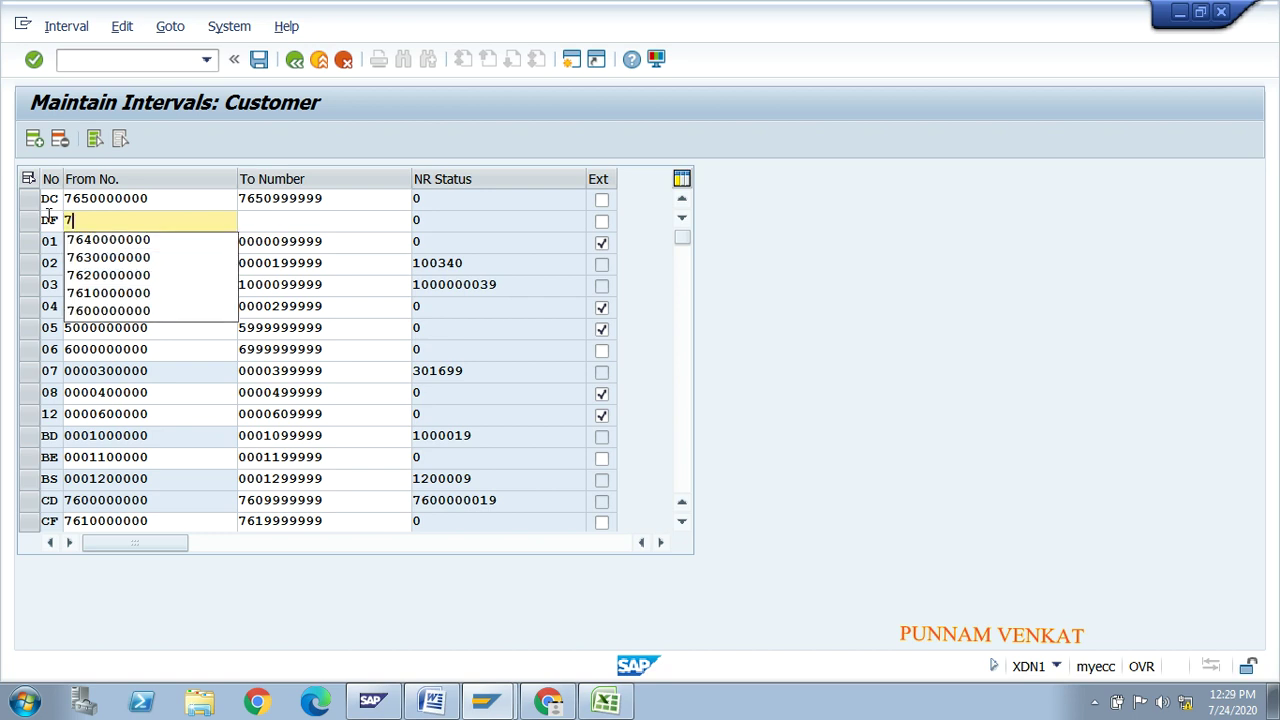
pyautogui.write('660000000')
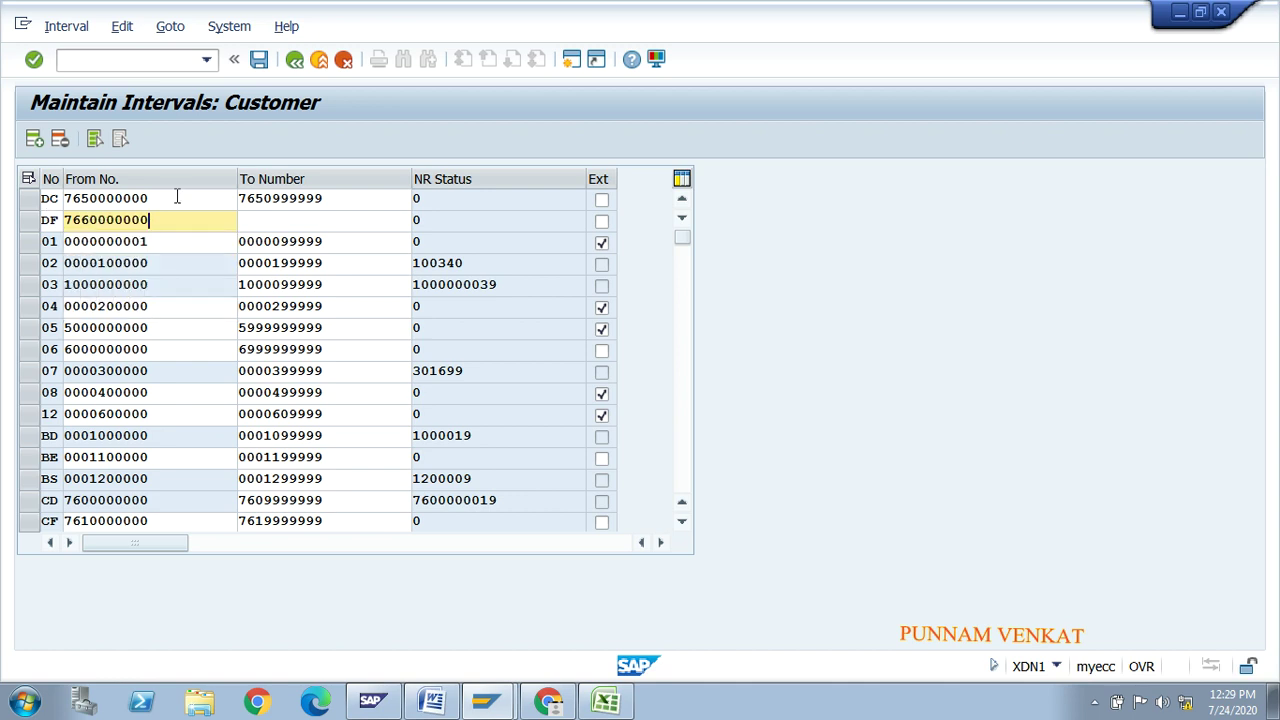
pyautogui.click(265, 198)
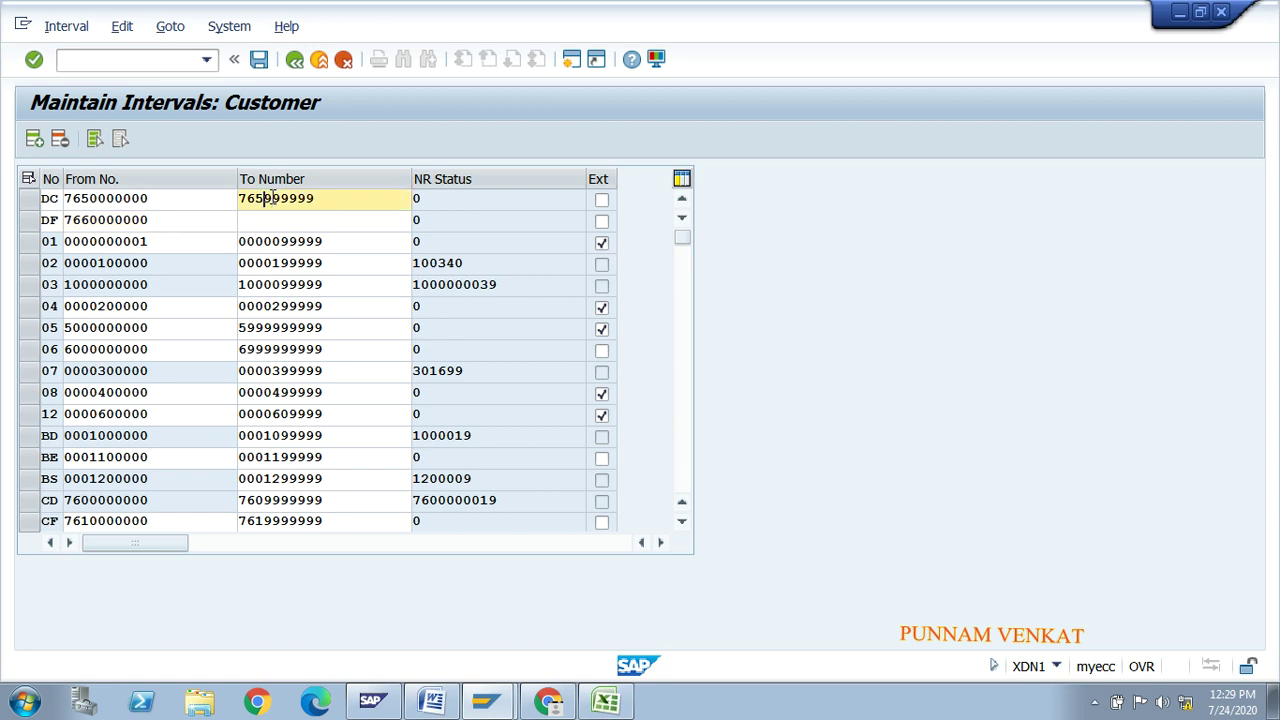
pyautogui.write('999999')
pyautogui.click(254, 222)
pyautogui.write('7')
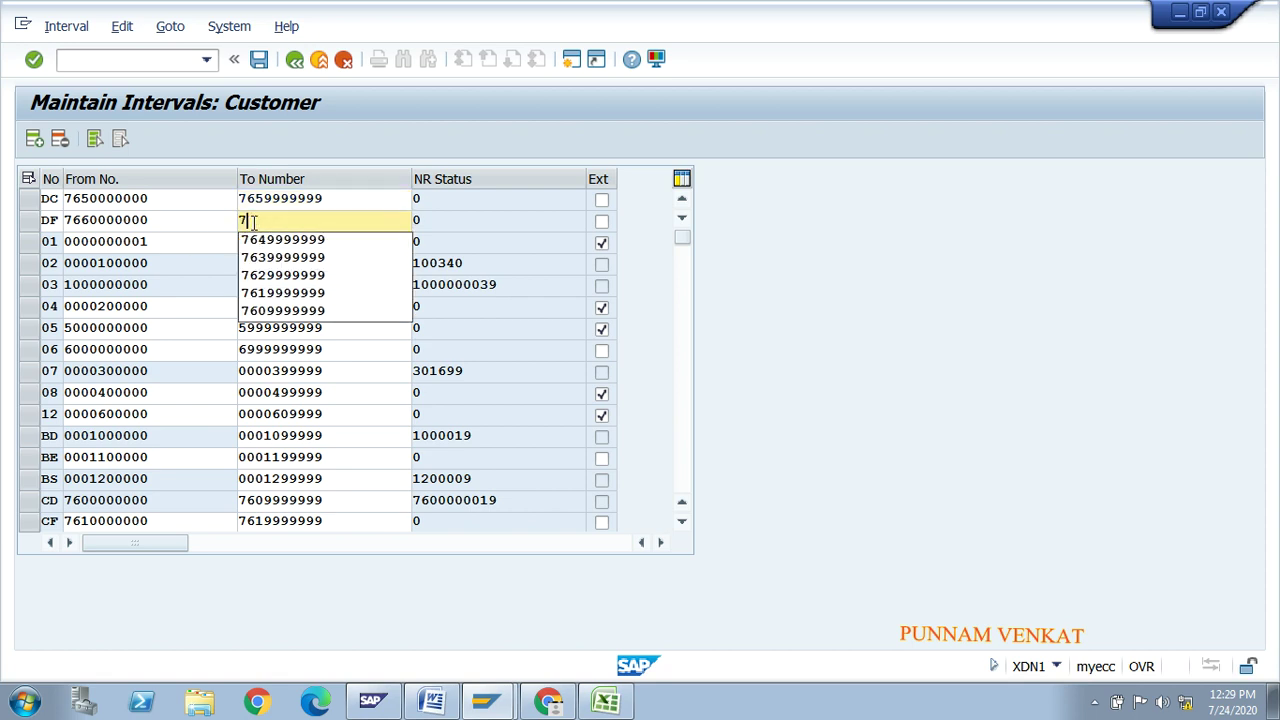
pyautogui.write('669')
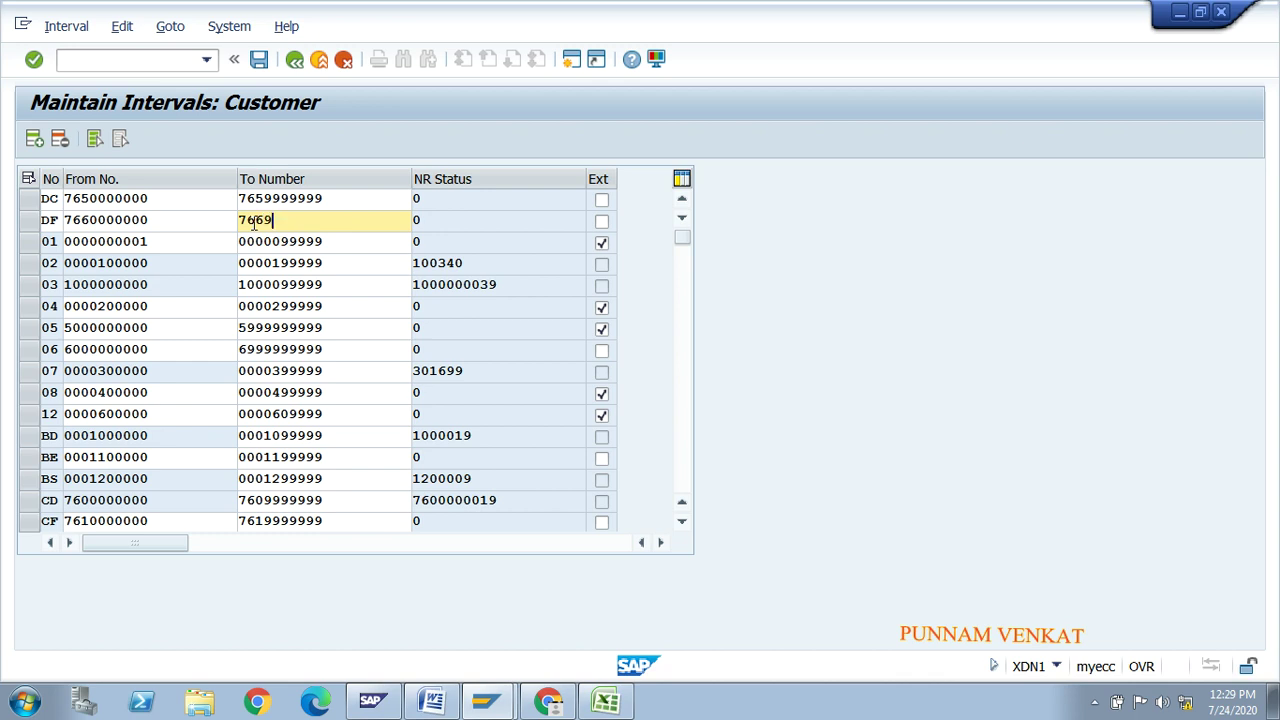
pyautogui.write('999999')
pyautogui.press('Return')
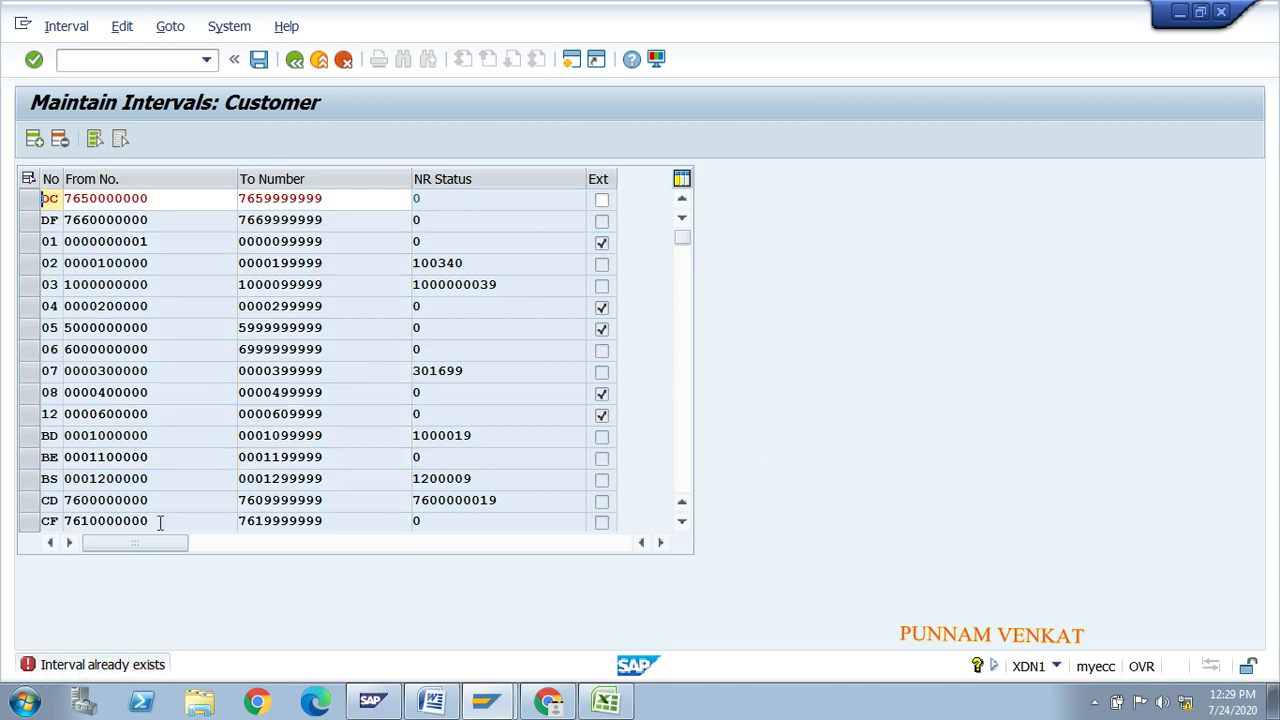
pyautogui.click(89, 198)
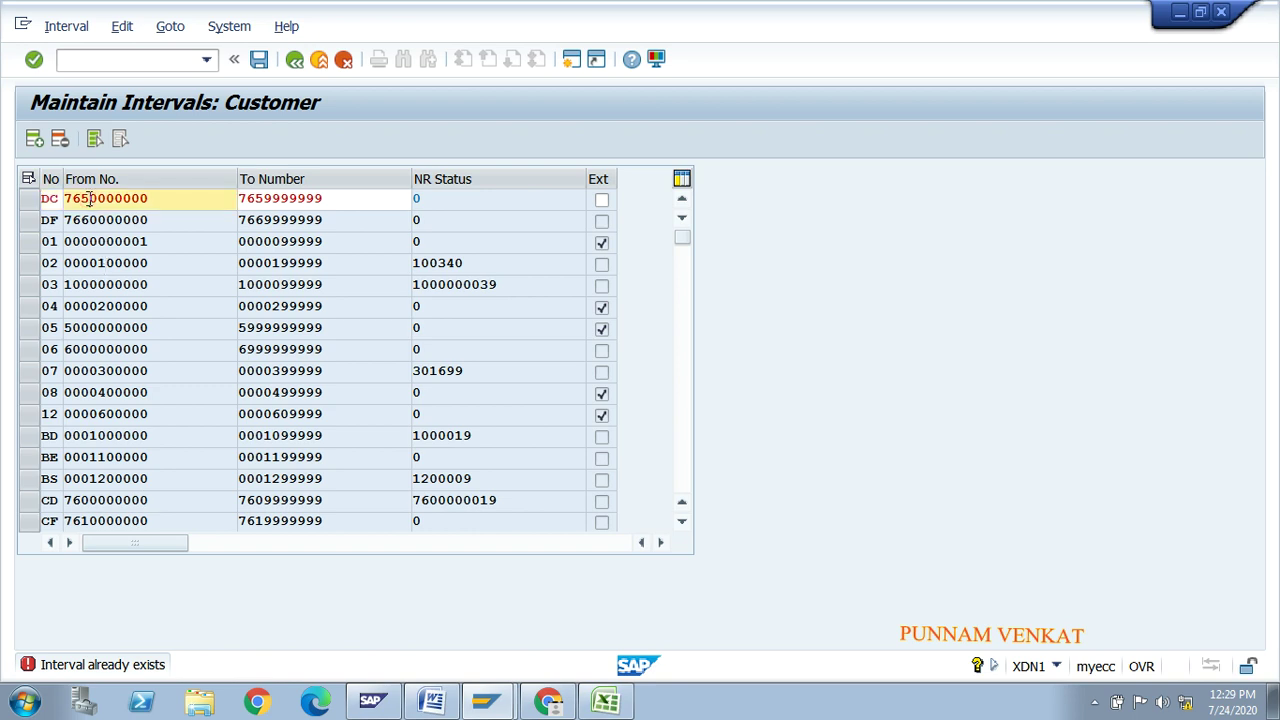
pyautogui.click(185, 200)
pyautogui.press('BackSpace')
pyautogui.press('BackSpace')
pyautogui.press('BackSpace')
pyautogui.press('BackSpace')
pyautogui.press('BackSpace')
pyautogui.press('BackSpace')
pyautogui.press('BackSpace')
pyautogui.press('BackSpace')
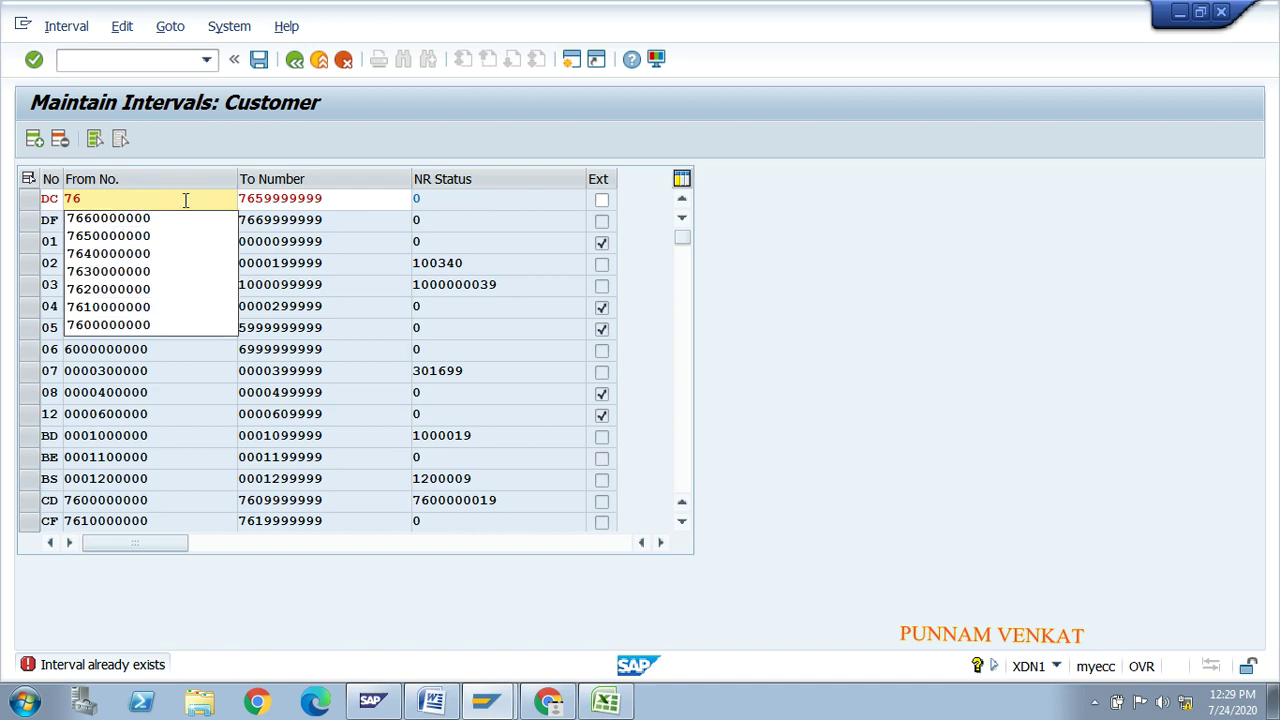
pyautogui.write('7')
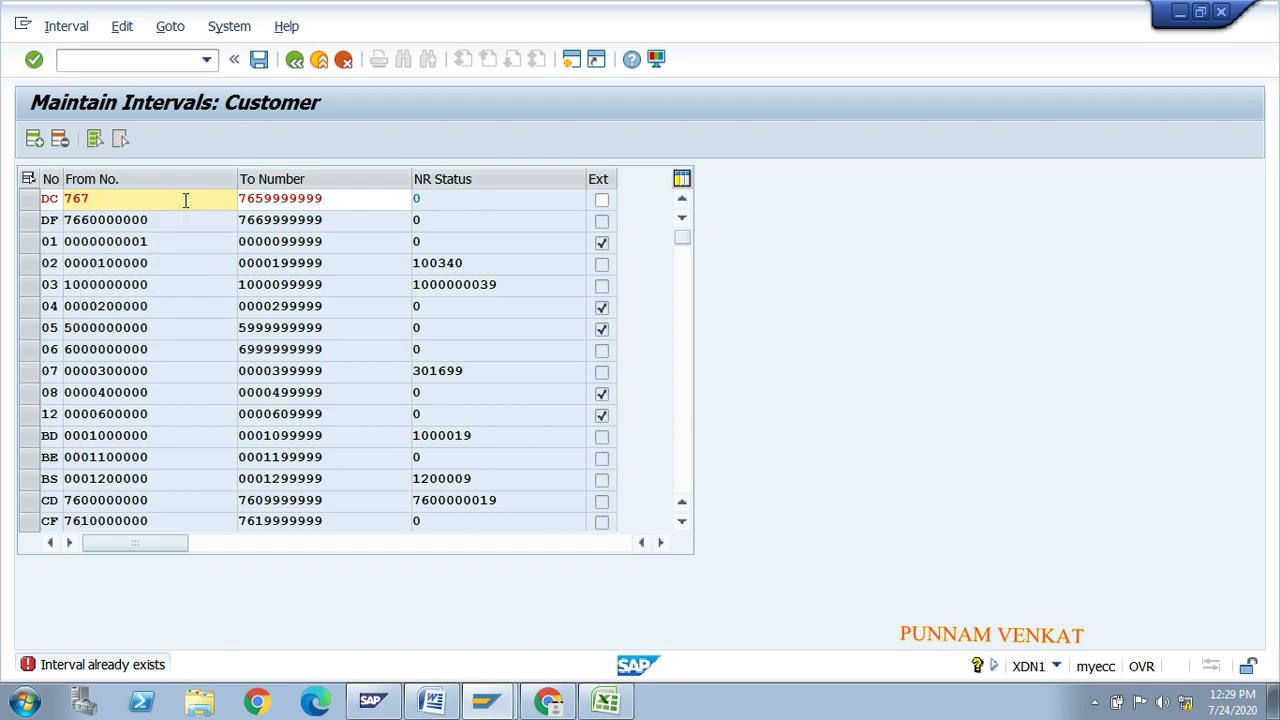
pyautogui.write('0000000')
pyautogui.press('Tab')
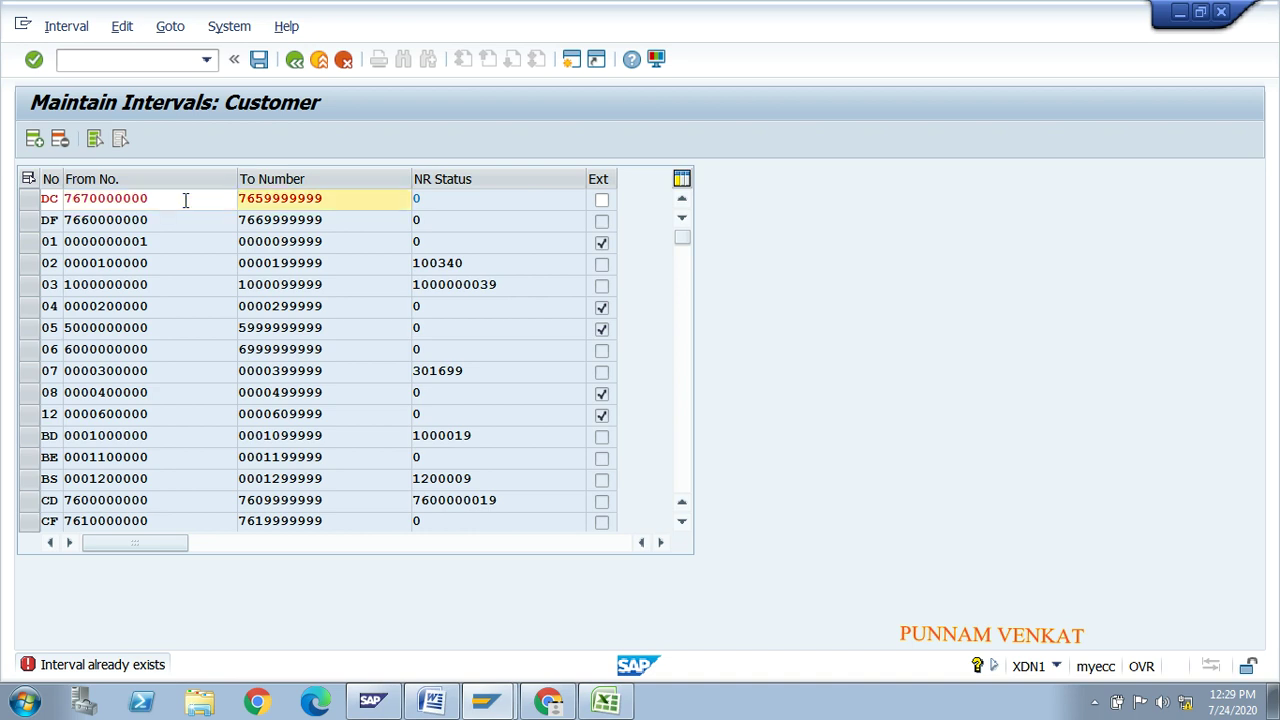
pyautogui.press('Right')
pyautogui.press('Right')
pyautogui.press('Delete')
pyautogui.press('Delete')
pyautogui.press('Delete')
pyautogui.press('Delete')
pyautogui.press('Delete')
pyautogui.press('Delete')
pyautogui.press('Delete')
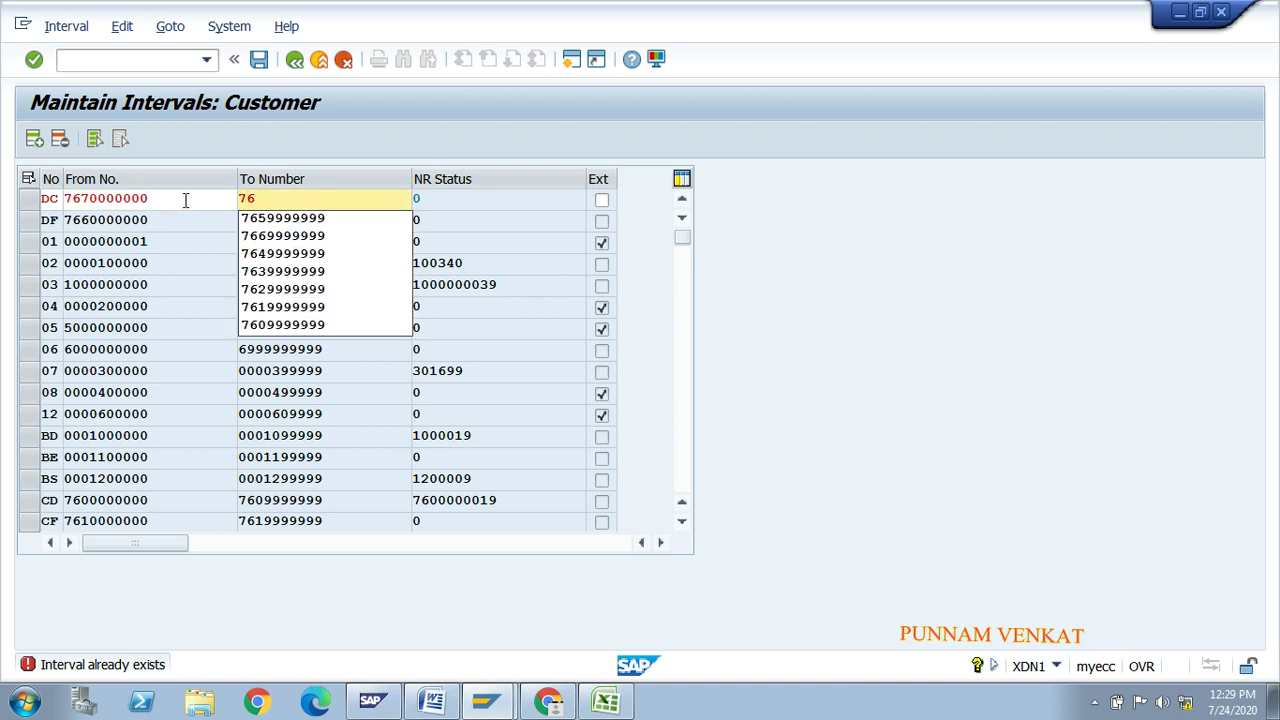
pyautogui.write('79999999')
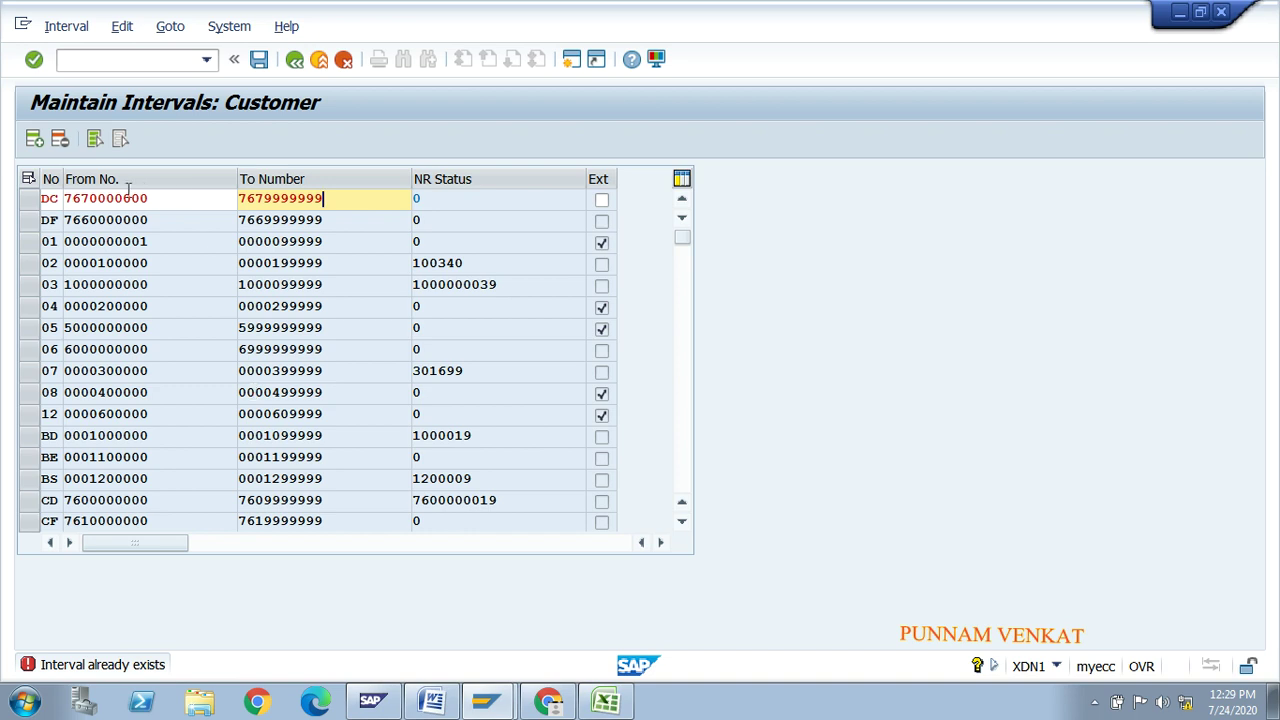
pyautogui.press('Return')
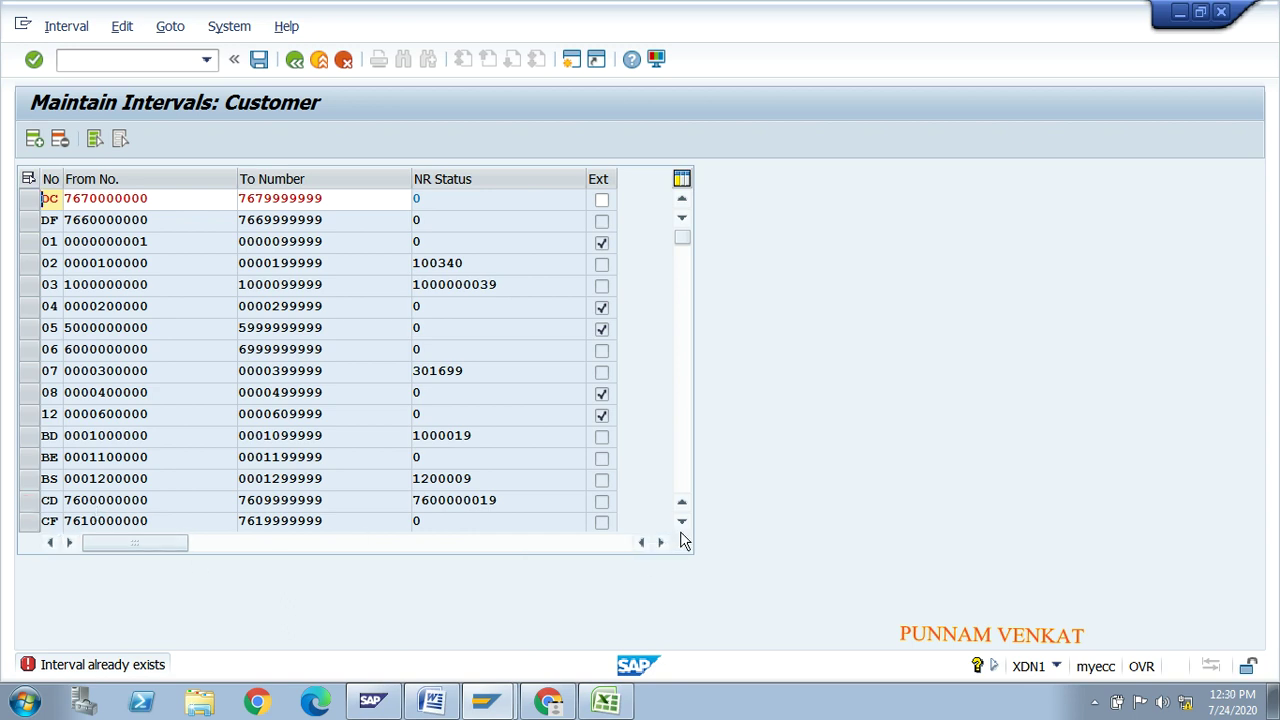
# Try MD as the interval number in the first row and clear the entry
pyautogui.click(61, 200)
pyautogui.press('BackSpace')
pyautogui.press('BackSpace')
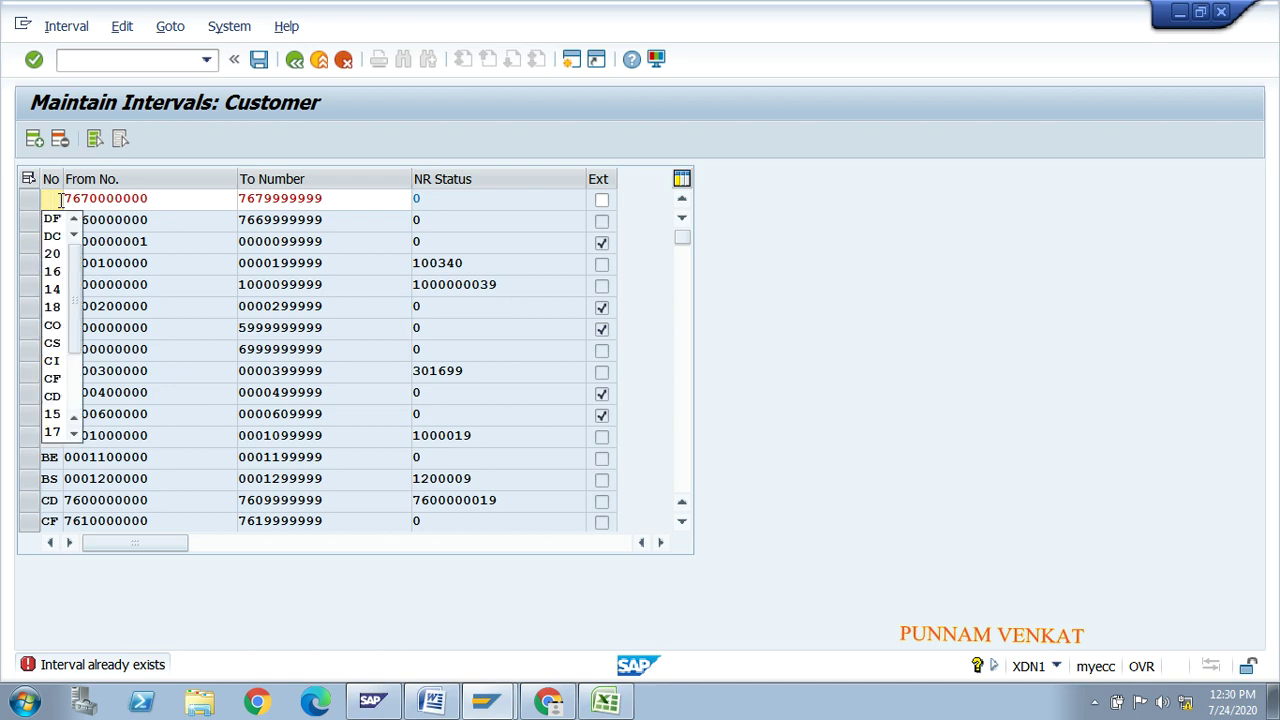
pyautogui.write('MD')
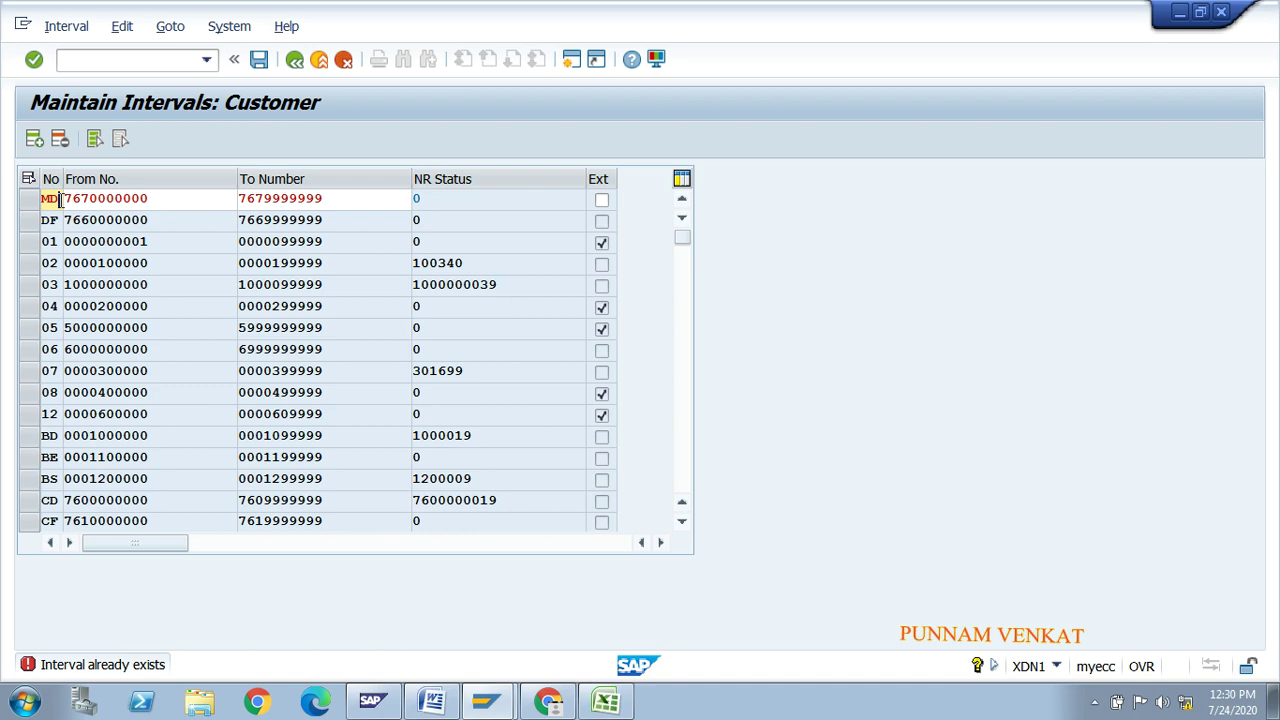
pyautogui.press('BackSpace')
pyautogui.press('BackSpace')
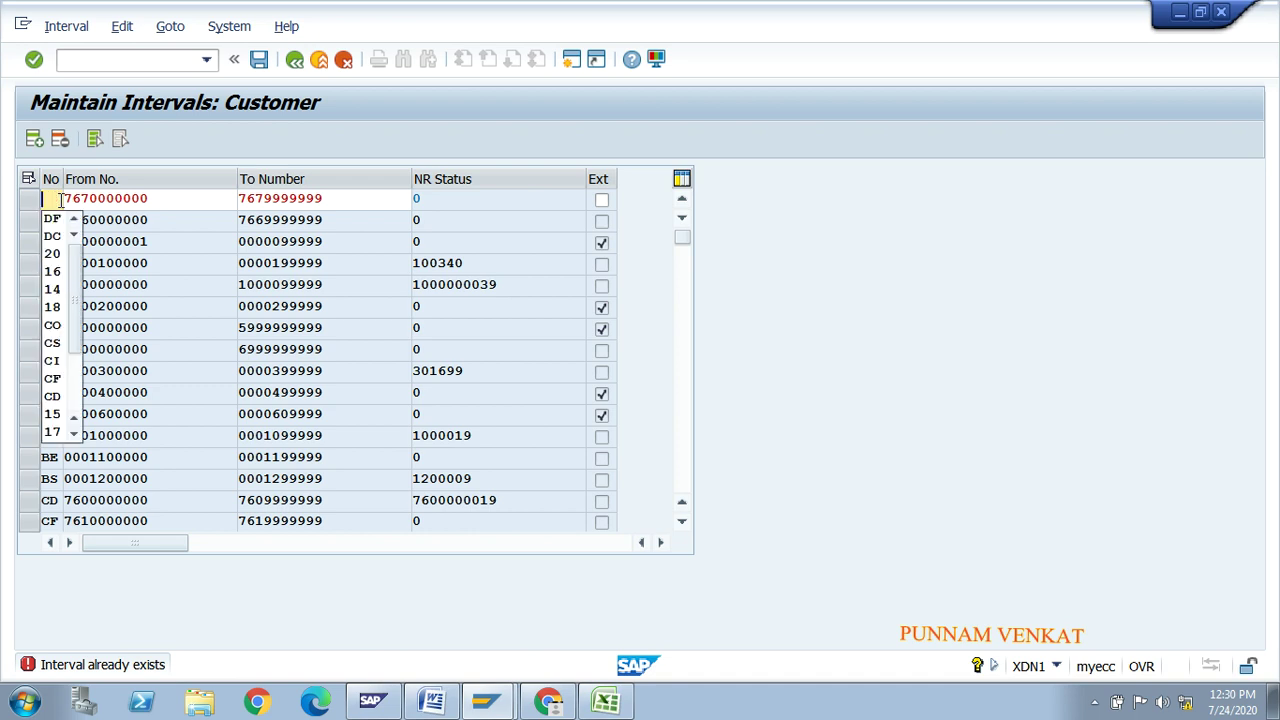
# Check the domestic account group in the Excel notes, return to SAP and enter DA as the first row's interval number
pyautogui.hotkey('alt', 'Tab')
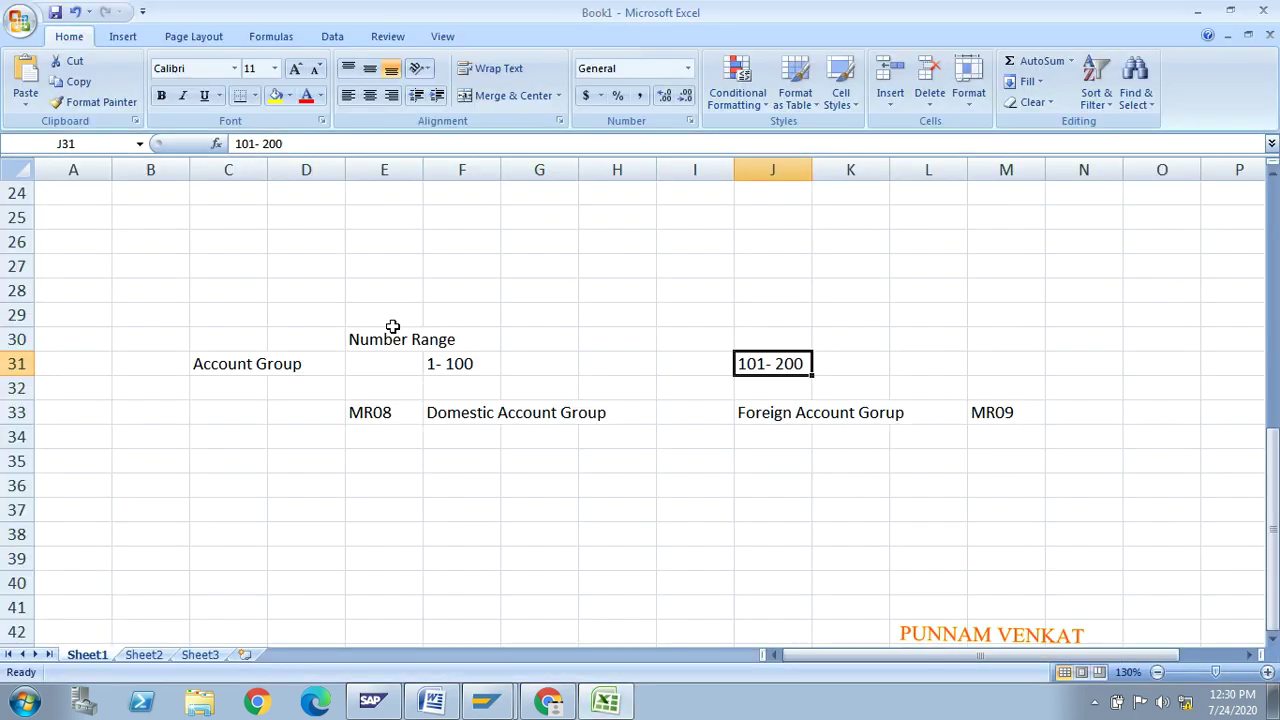
pyautogui.click(470, 421)
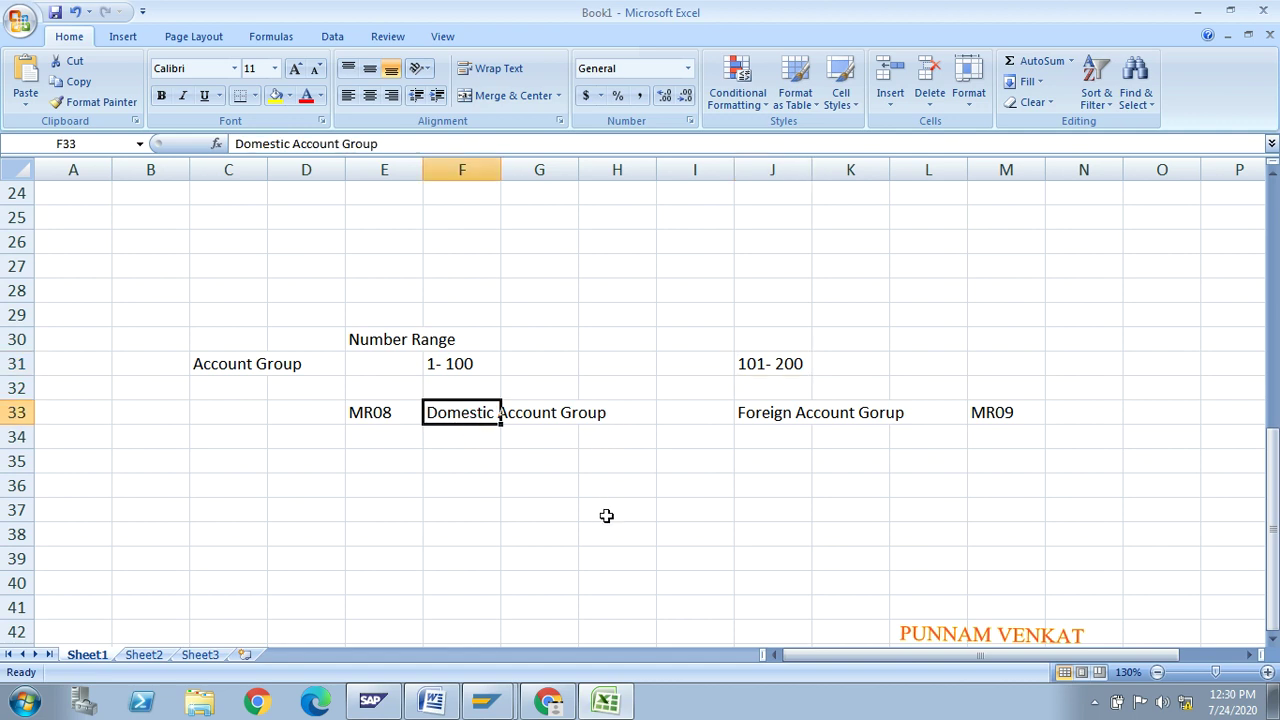
pyautogui.hotkey('alt', 'Tab')
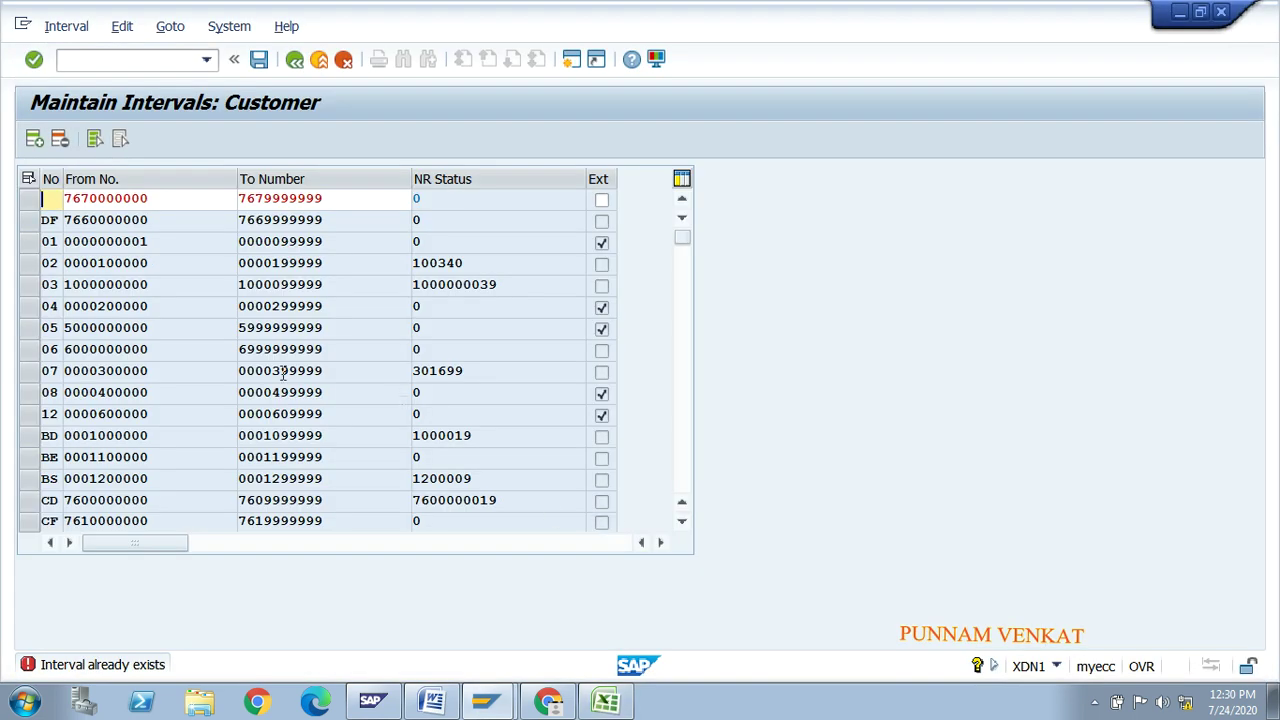
pyautogui.write('D')
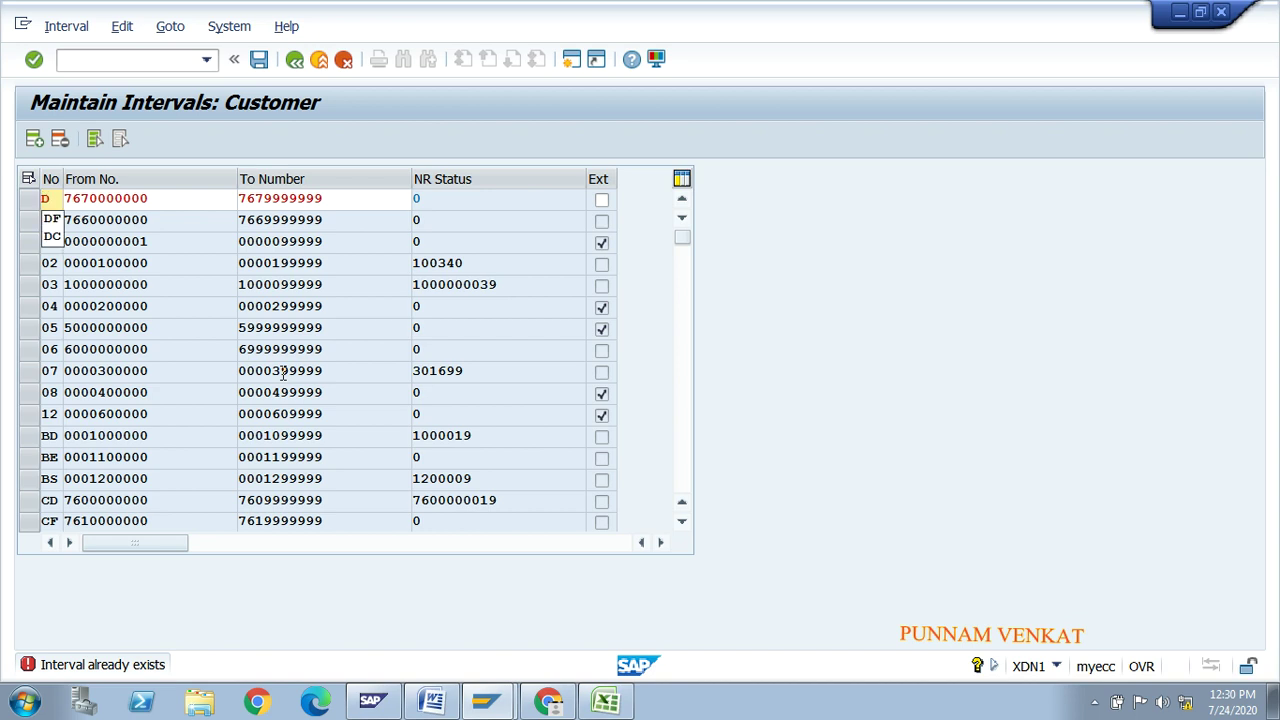
pyautogui.write('A')
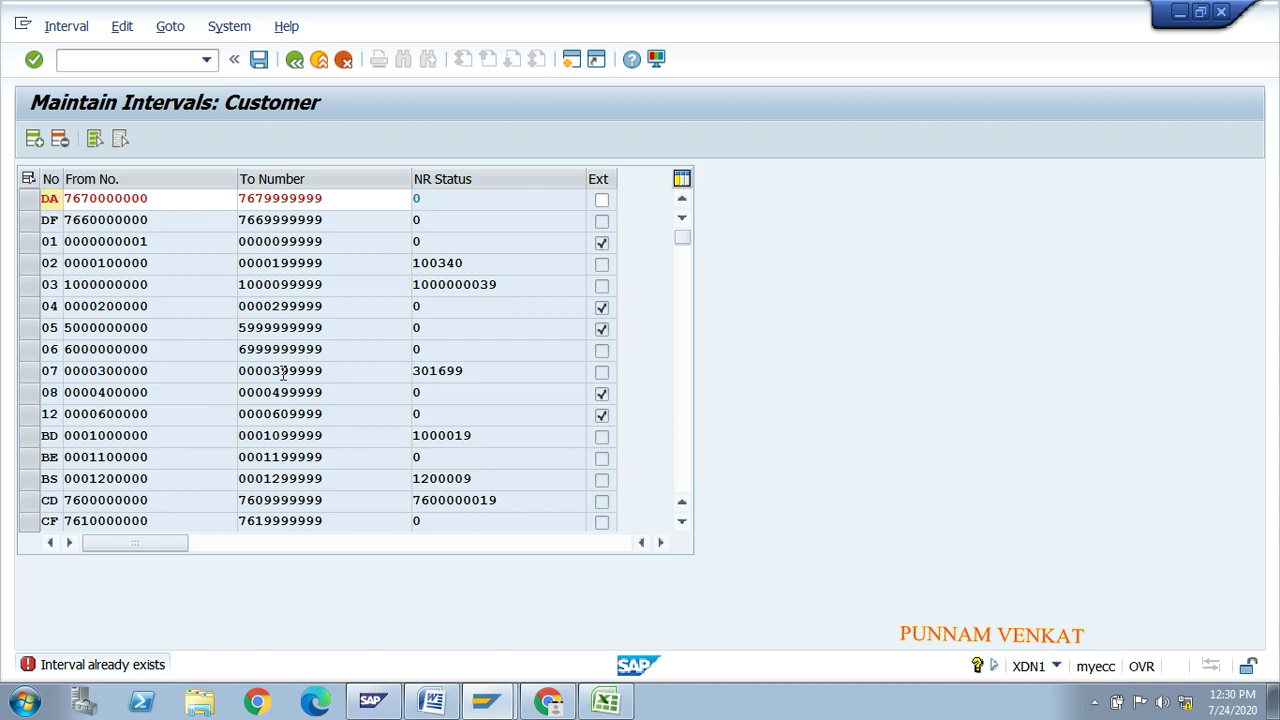
pyautogui.press('BackSpace')
pyautogui.press('BackSpace')
pyautogui.press('Return')
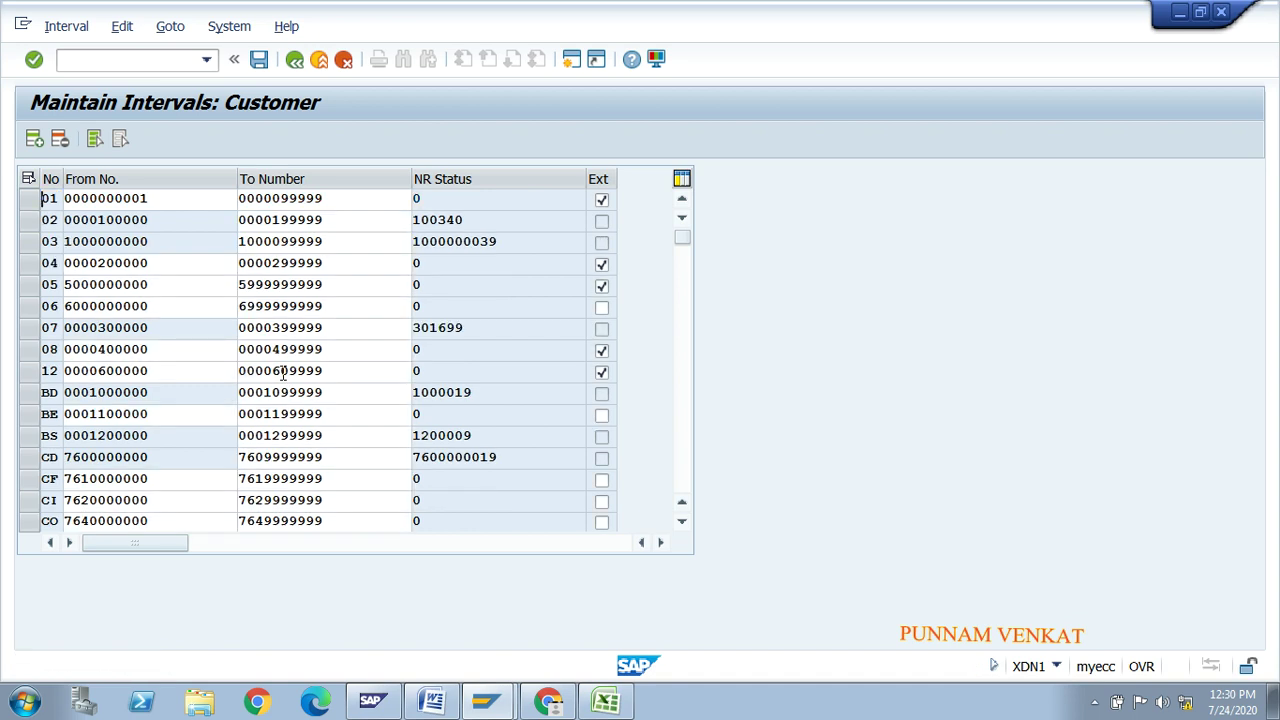
# Select the new DA and DF intervals in the table and save the changes, acknowledging the number range transport notice
pyautogui.click(681, 522)
pyautogui.click(681, 522)
pyautogui.click(681, 522)
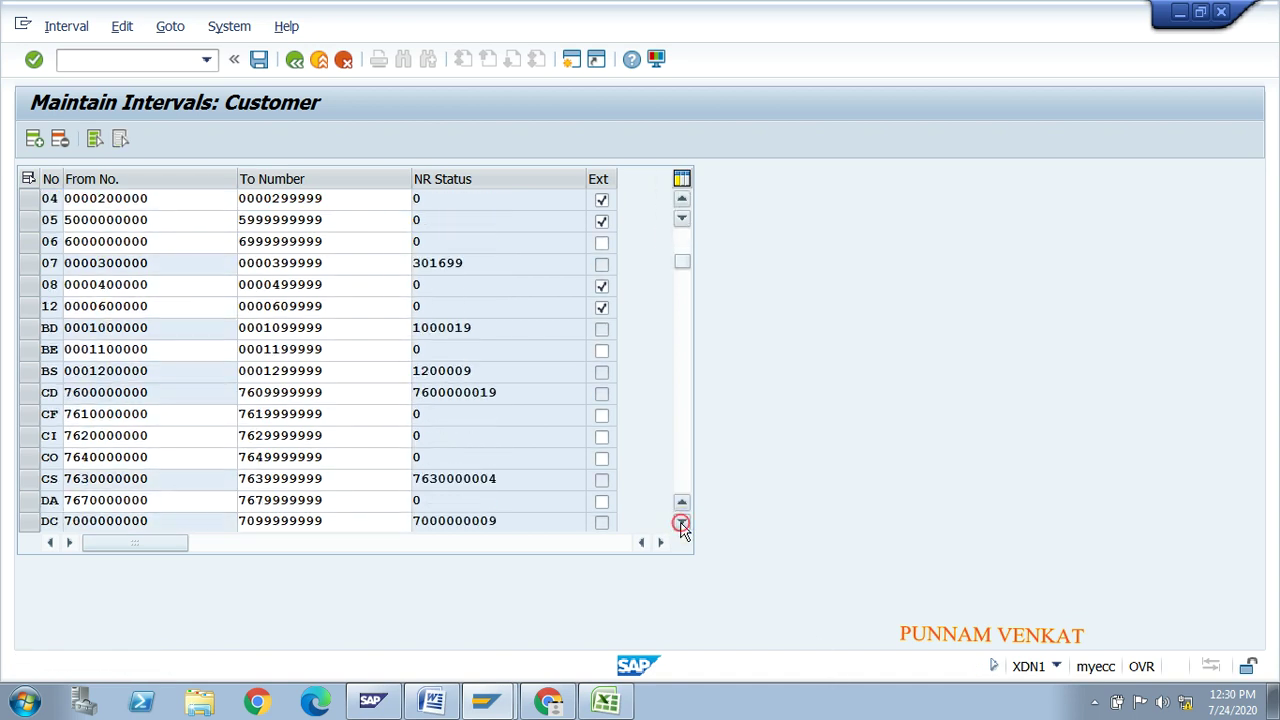
pyautogui.click(681, 522)
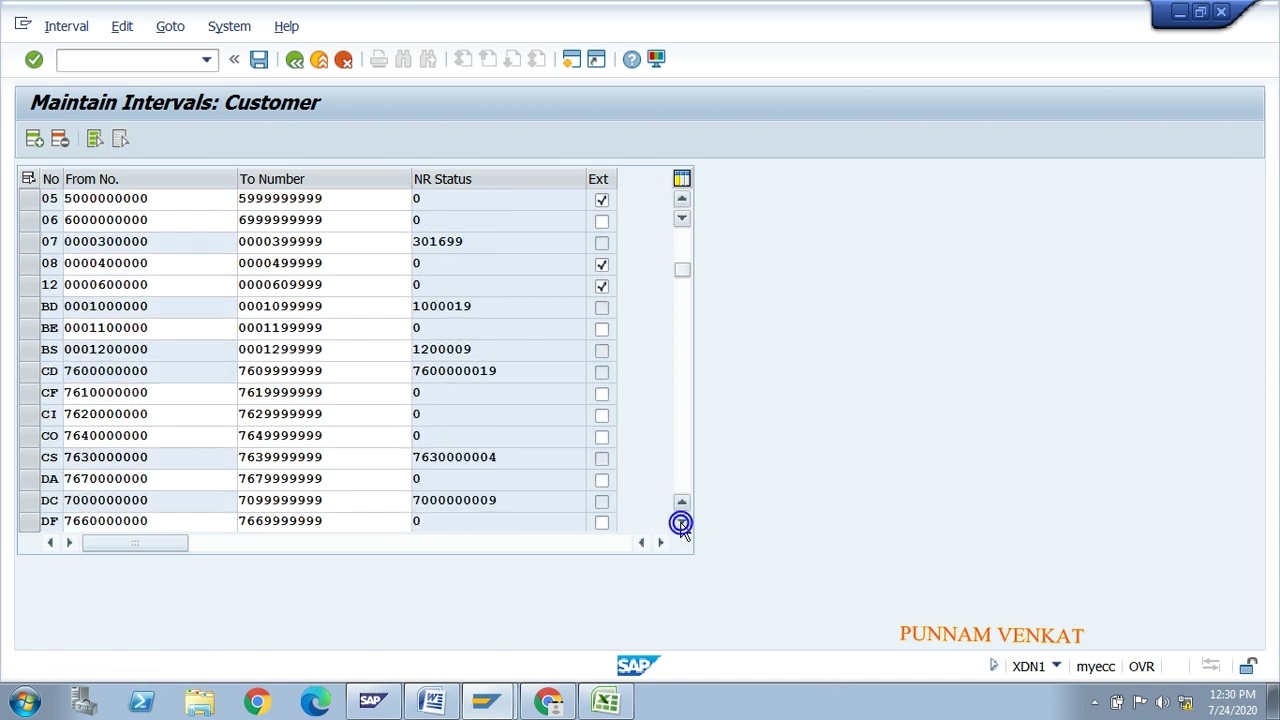
pyautogui.click(29, 480)
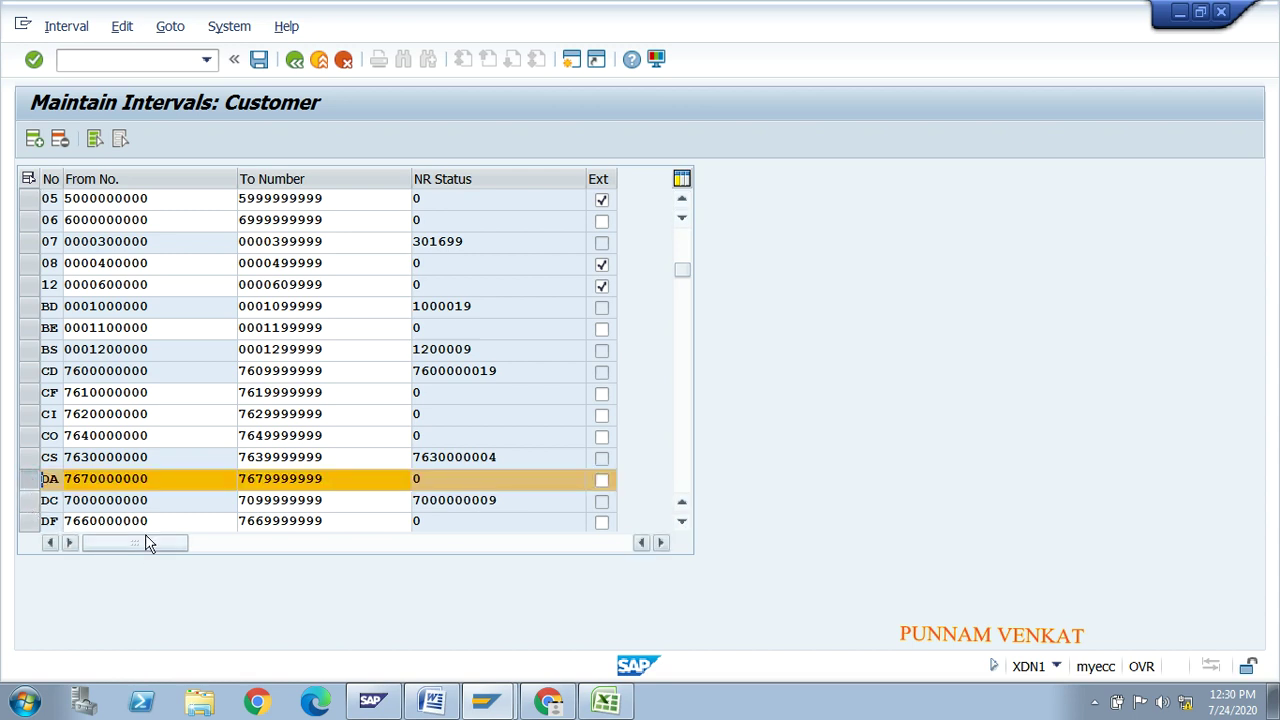
pyautogui.click(30, 522)
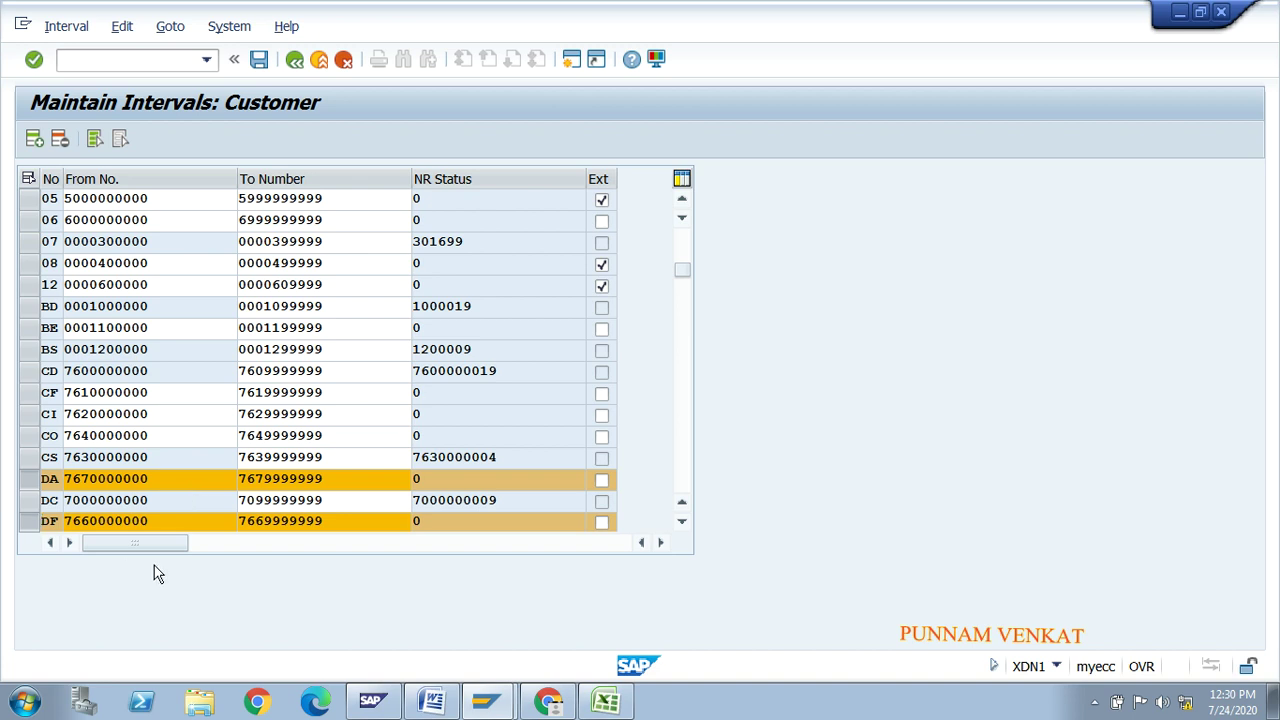
pyautogui.click(257, 62)
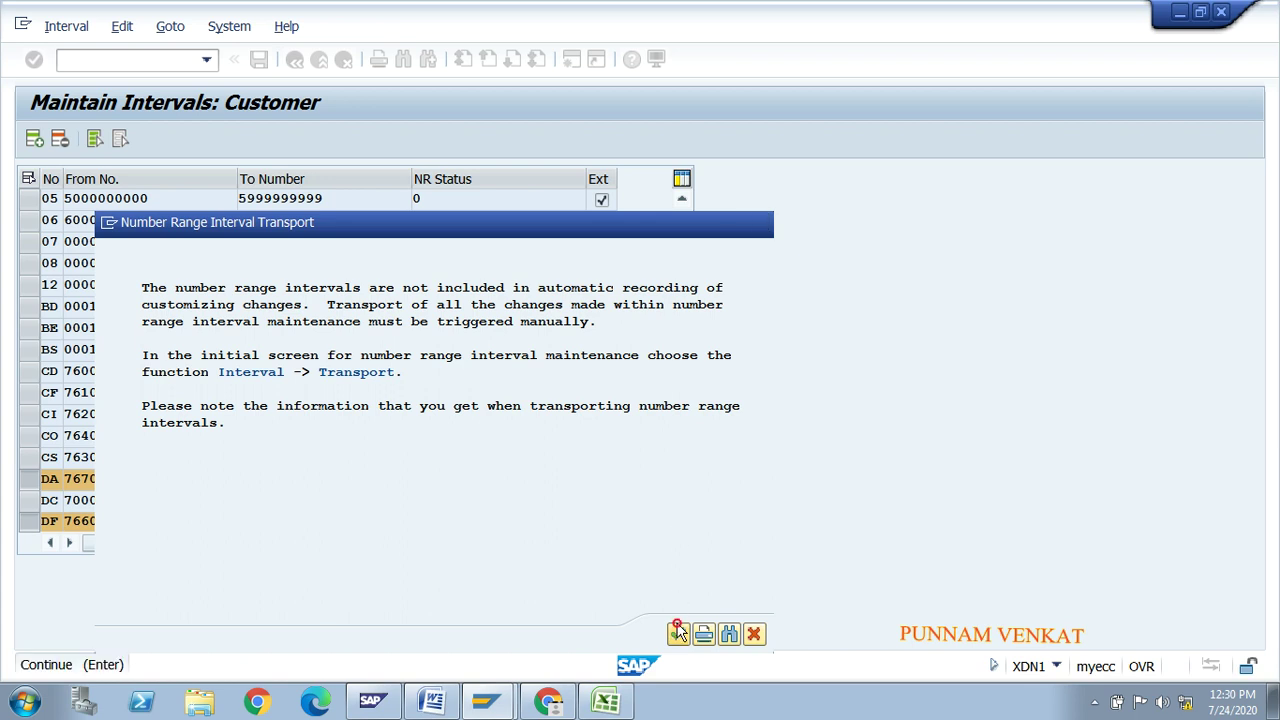
pyautogui.click(678, 632)
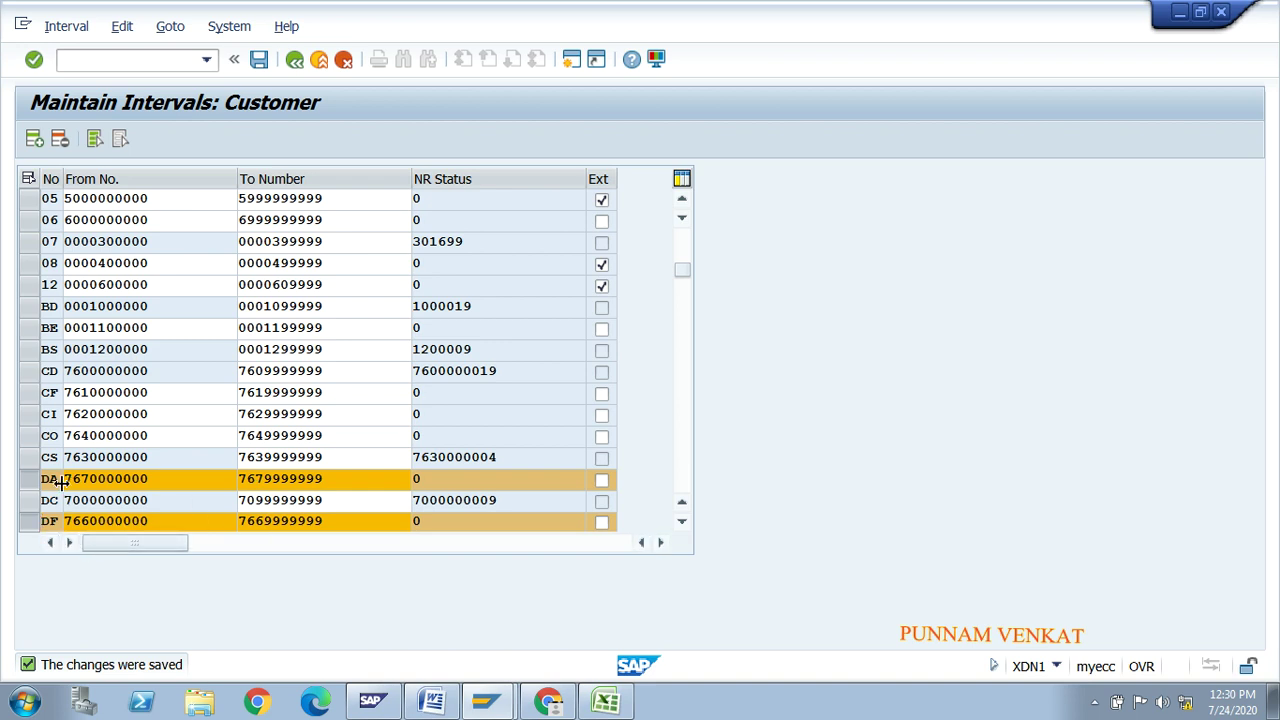
# Switch to the Excel notes and enter DA in cell F35 below Domestic Account Group
pyautogui.hotkey('alt', 'Tab')
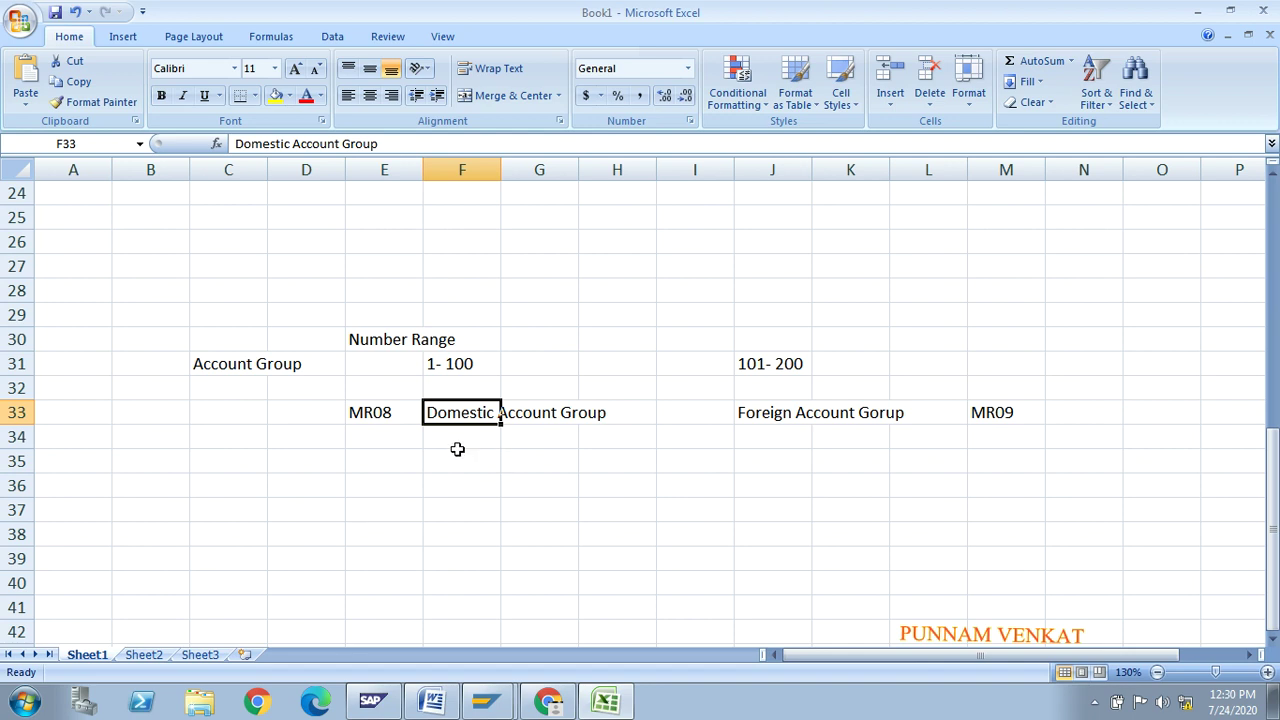
pyautogui.click(457, 450)
pyautogui.write('DA')
pyautogui.press('Tab')
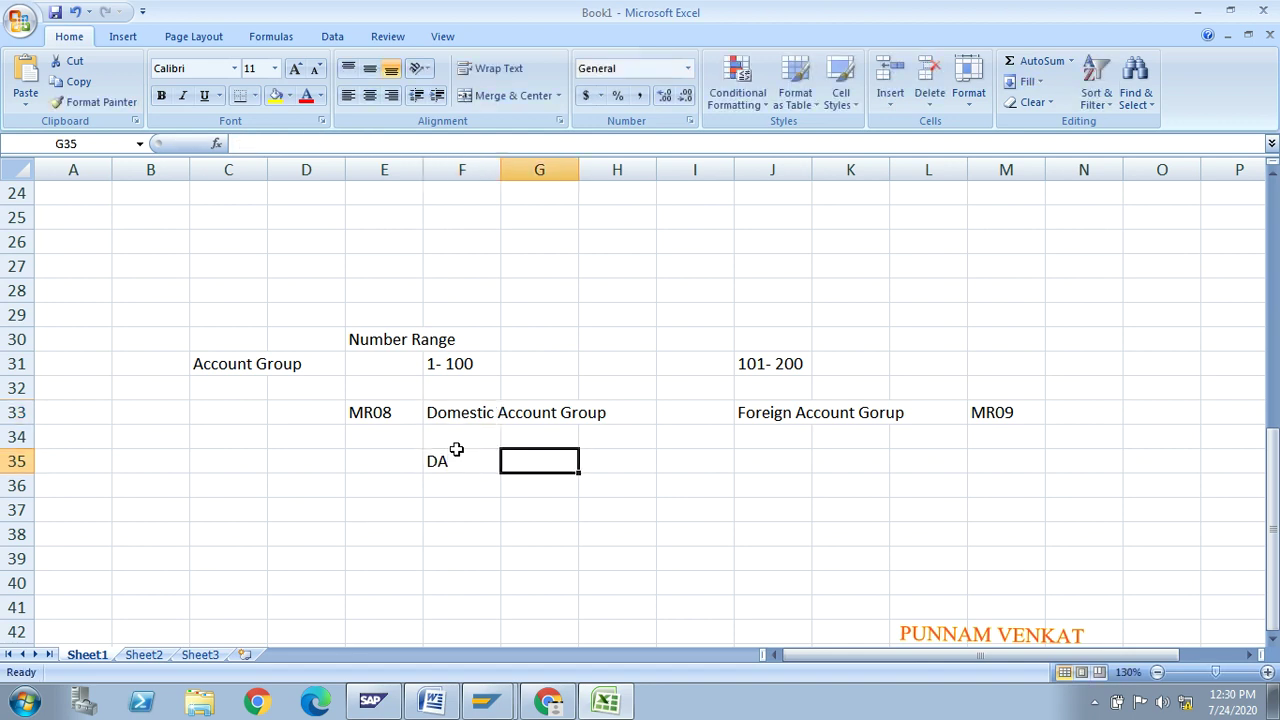
pyautogui.press('Tab')
pyautogui.press('Tab')
pyautogui.press('Tab')
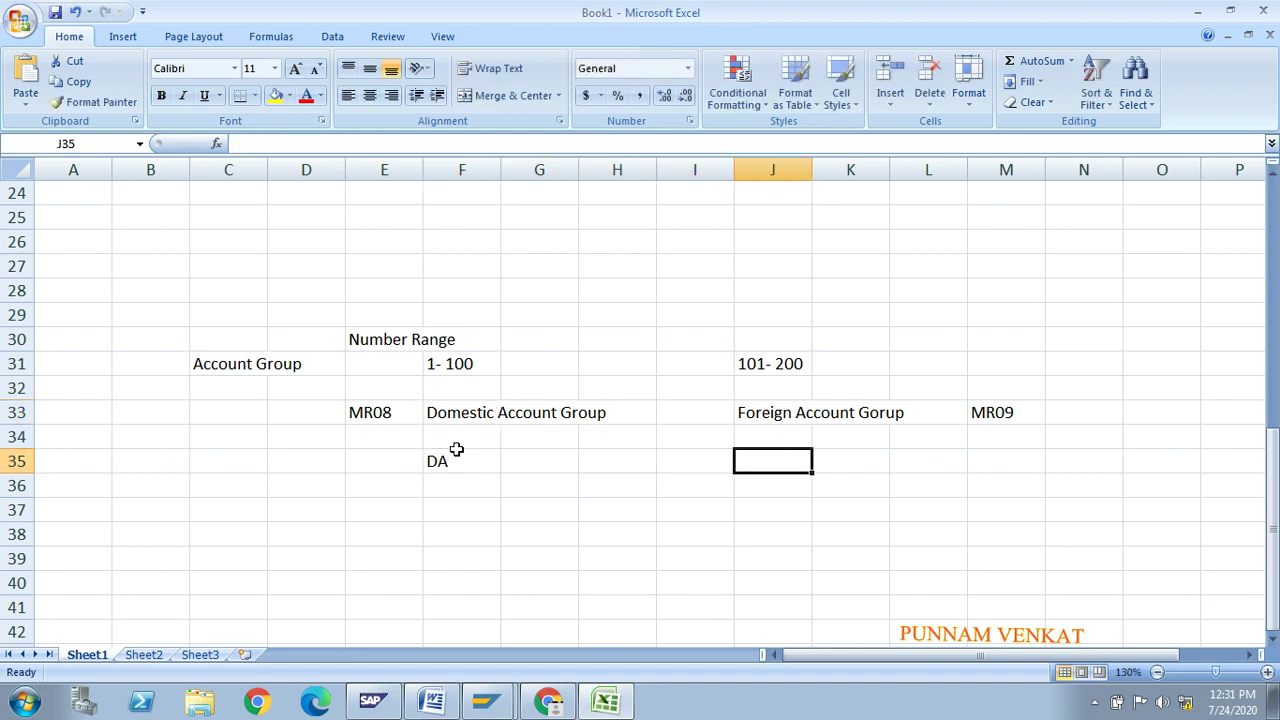
# Enter DF in cell J35 below Foreign Account Group
pyautogui.moveTo(456, 450)
pyautogui.mouseDown()
pyautogui.moveTo(471, 437)
pyautogui.moveTo(460, 460)
pyautogui.mouseUp()
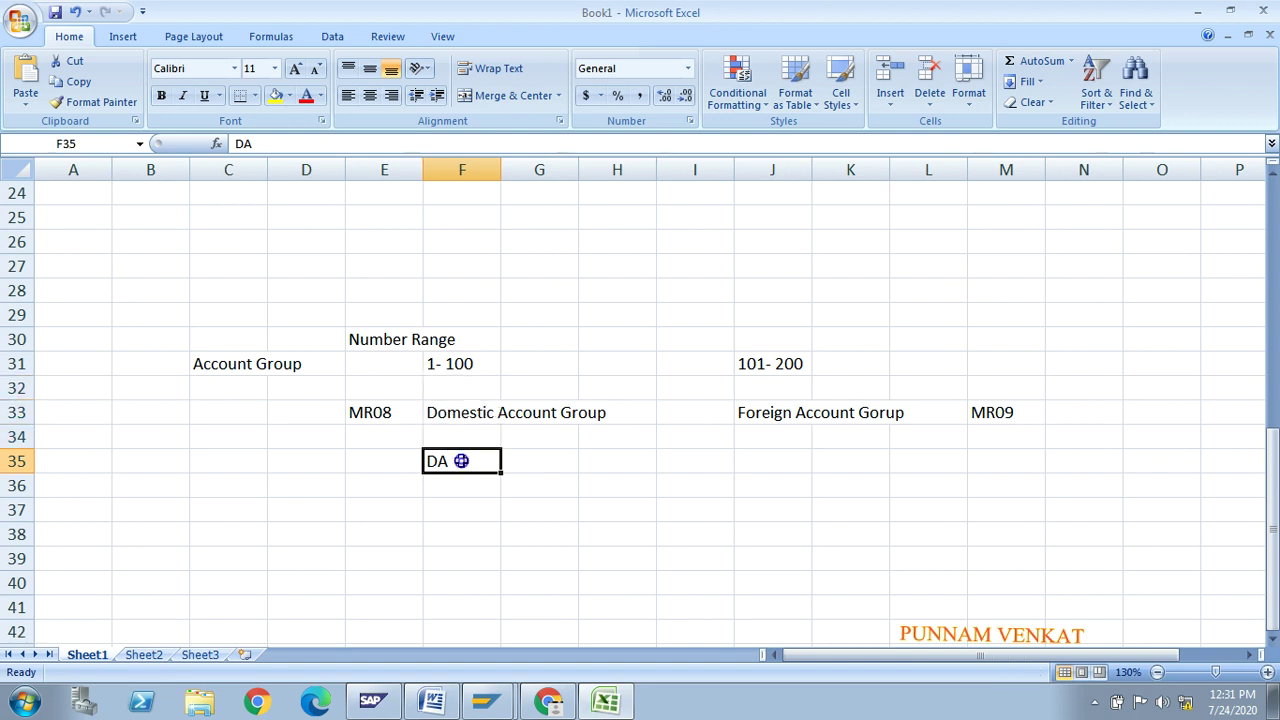
pyautogui.click(452, 416)
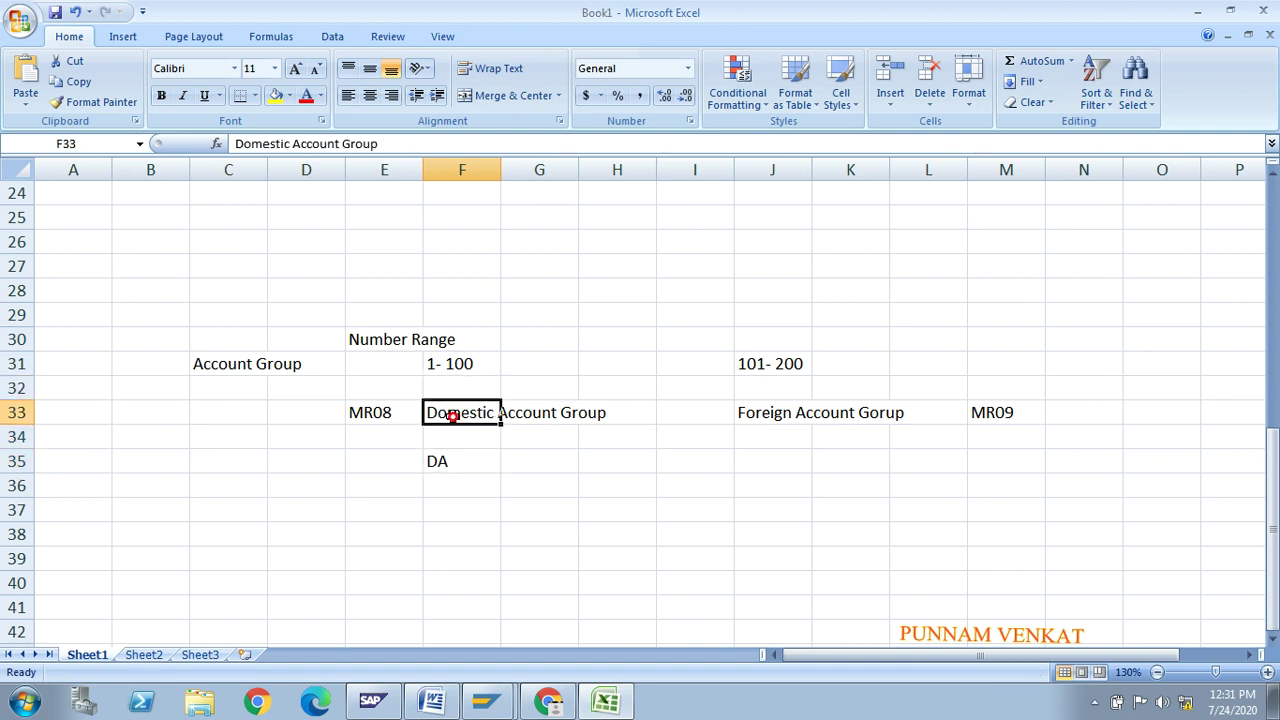
pyautogui.click(474, 478)
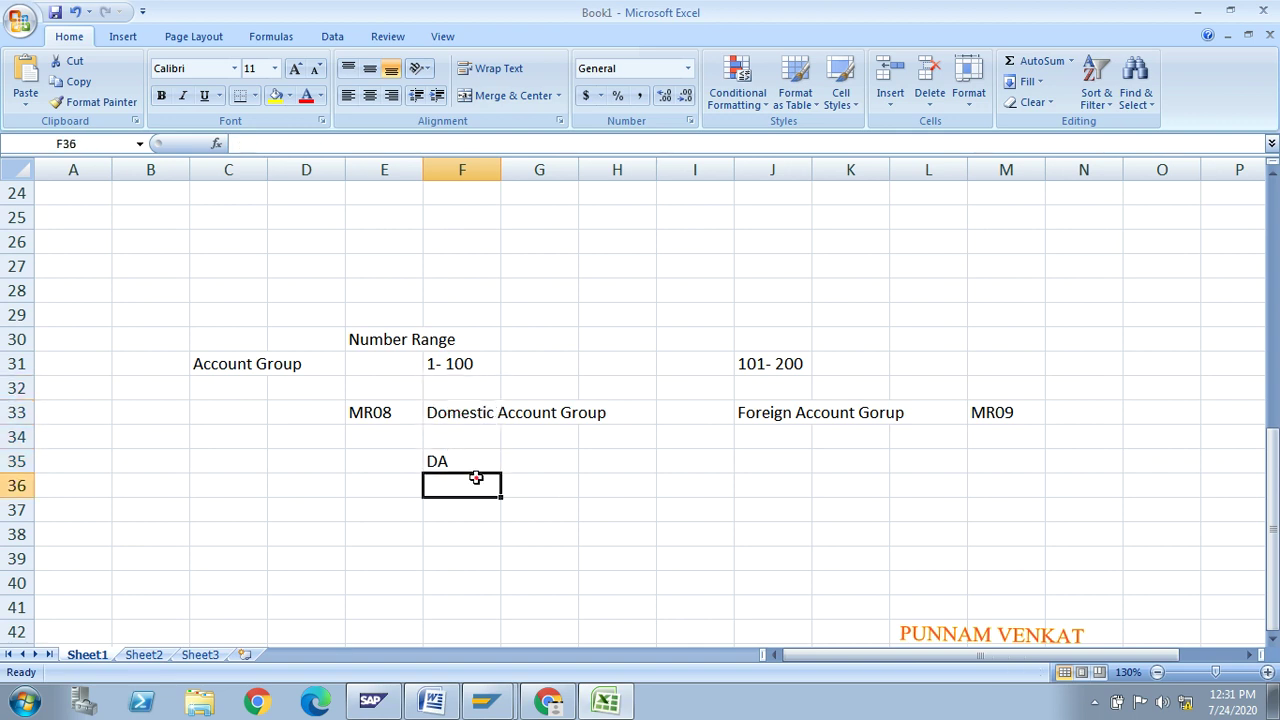
pyautogui.click(752, 458)
pyautogui.write('DF')
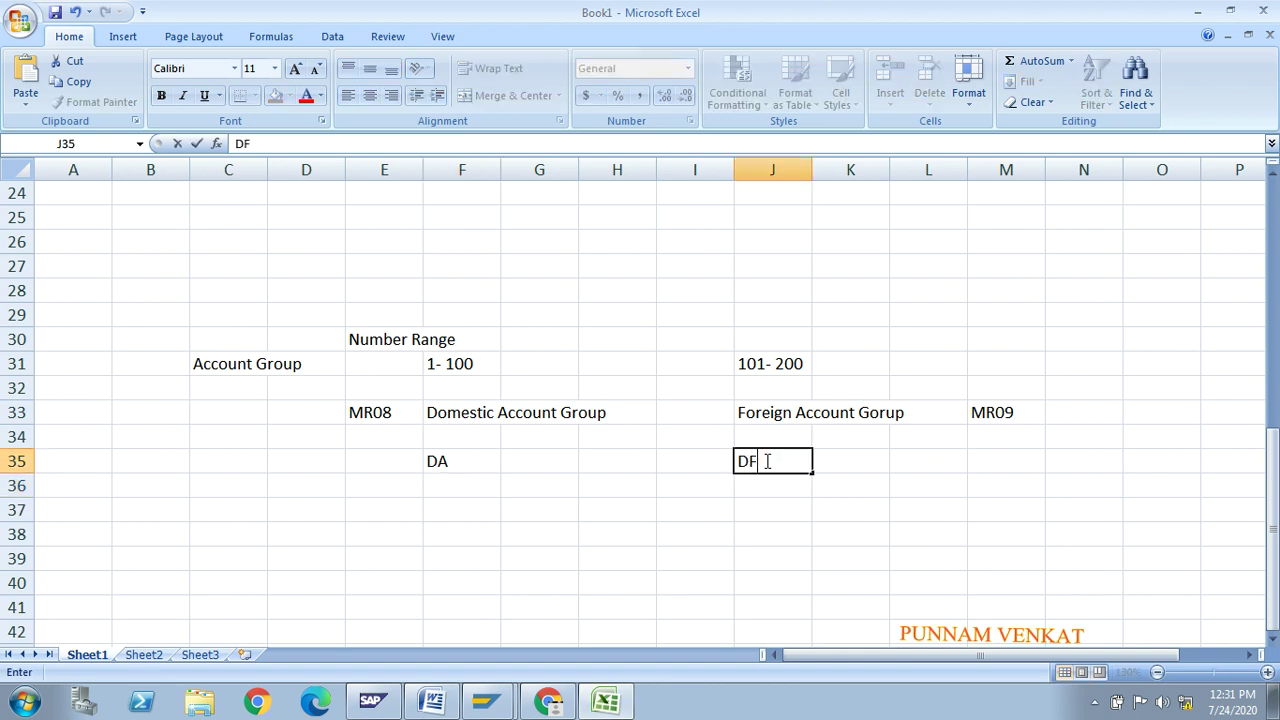
pyautogui.press('Return')
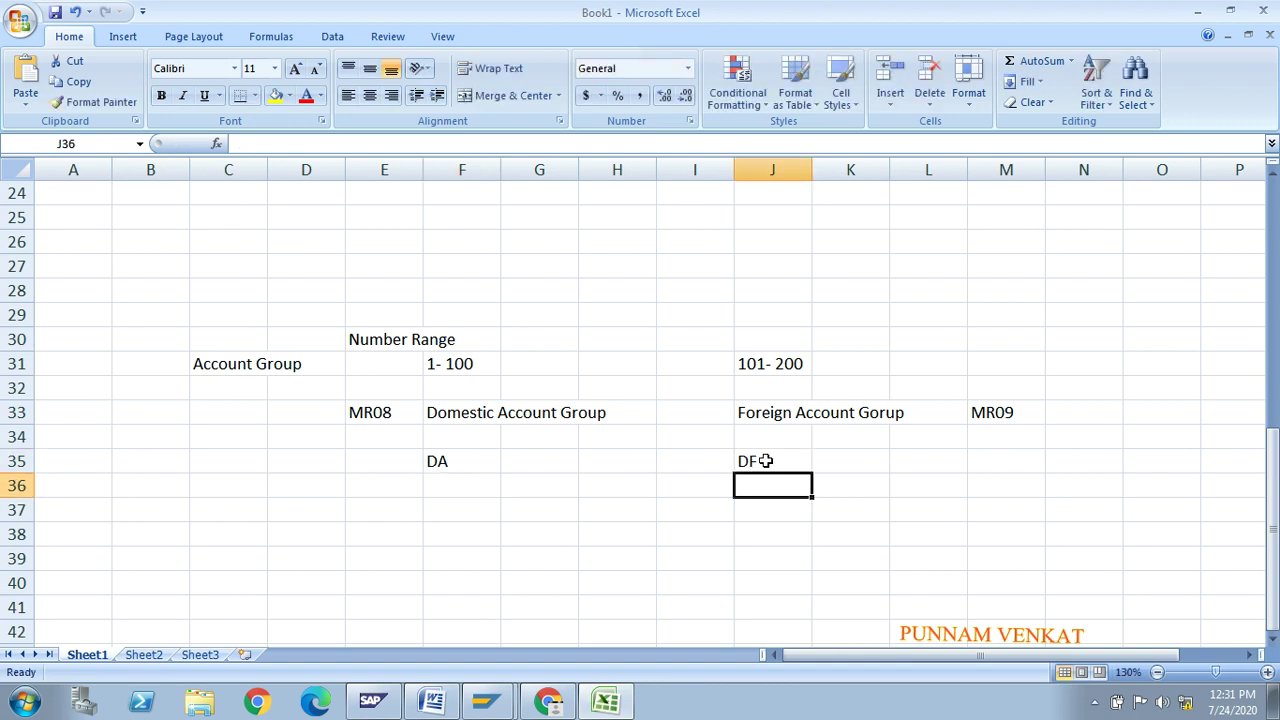
pyautogui.click(587, 523)
# Switch to the Word notes and read on to the heading Assign Number Ranges to Customer Account Groups, highlighting it
pyautogui.hotkey('alt', 'Tab')
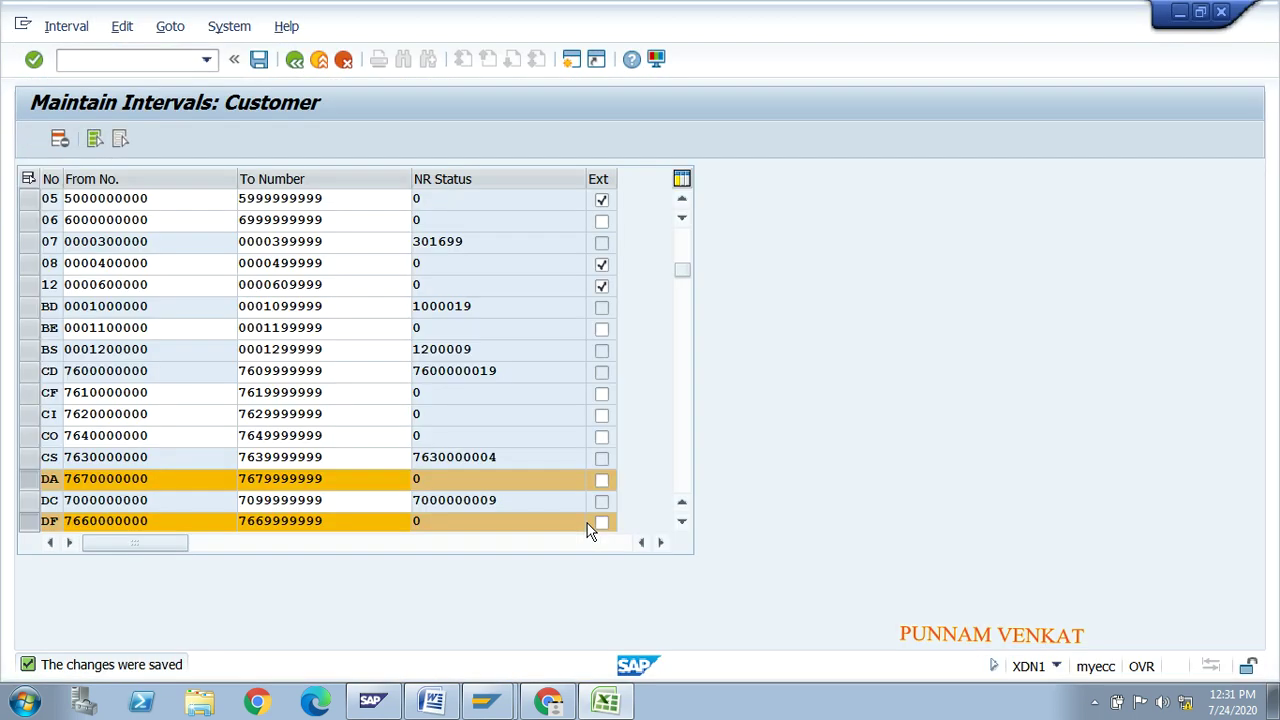
pyautogui.hotkey('alt', 'Tab')
pyautogui.click(354, 566)
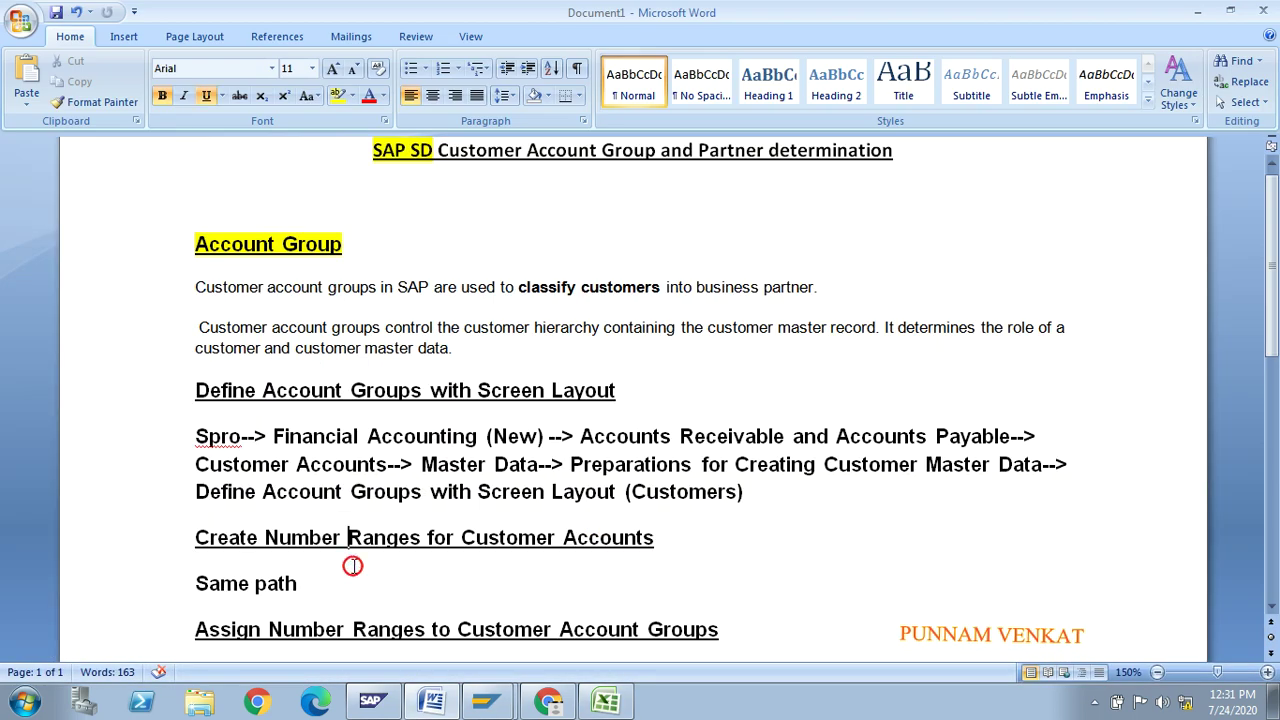
pyautogui.press('Down')
pyautogui.press('Down')
pyautogui.press('Down')
pyautogui.press('Down')
pyautogui.press('Down')
pyautogui.press('Down')
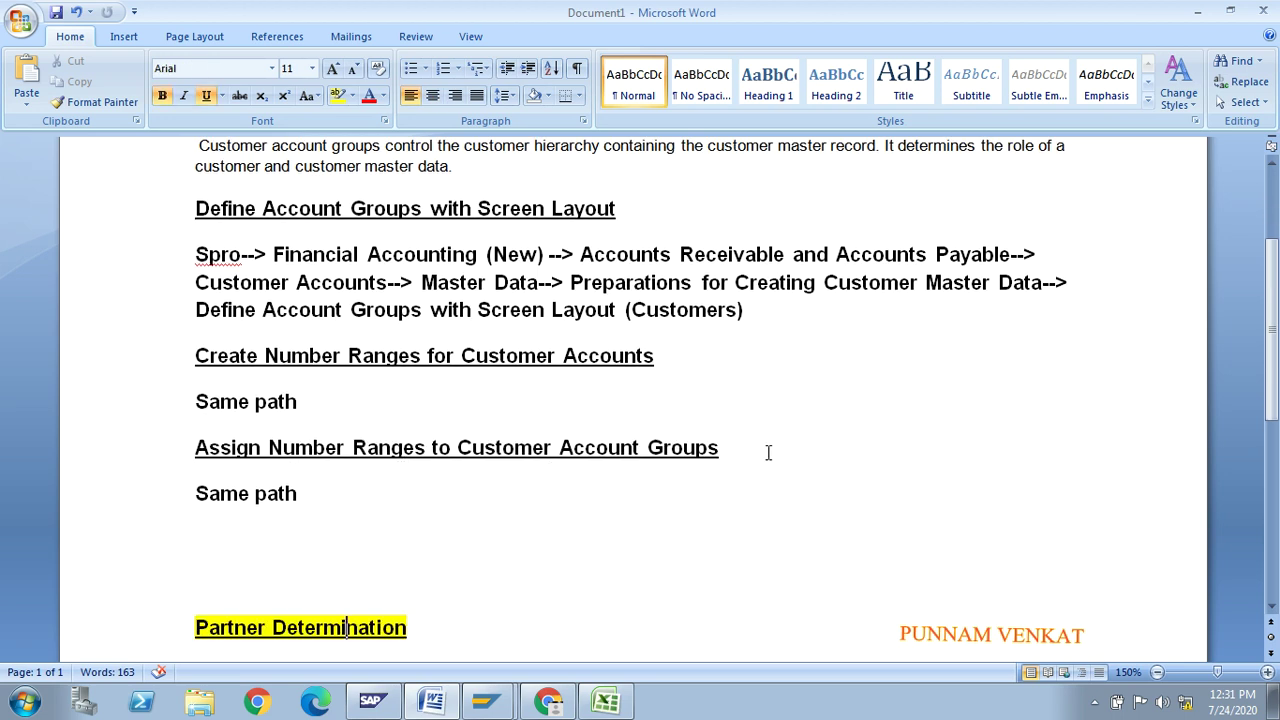
pyautogui.moveTo(731, 449); pyautogui.dragTo(200, 449)
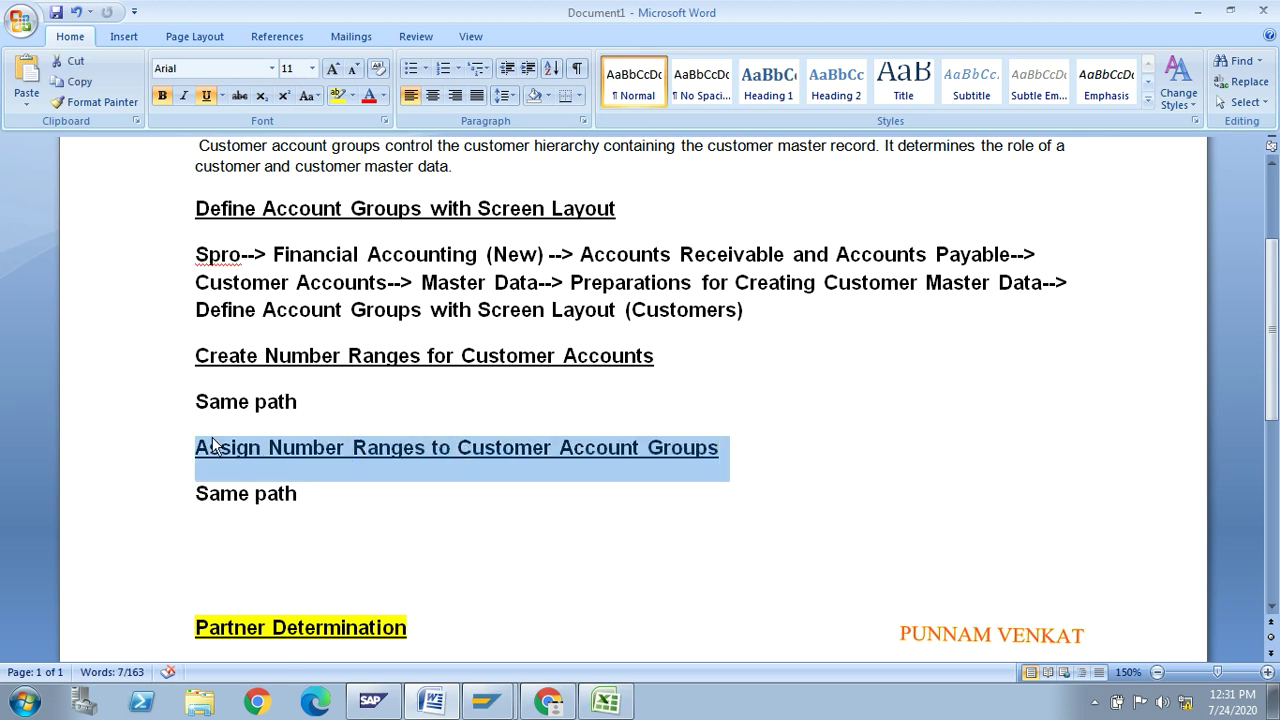
# Add the line DA..DF below Same path in the Create Number Ranges for Customer Accounts section
pyautogui.click(557, 409)
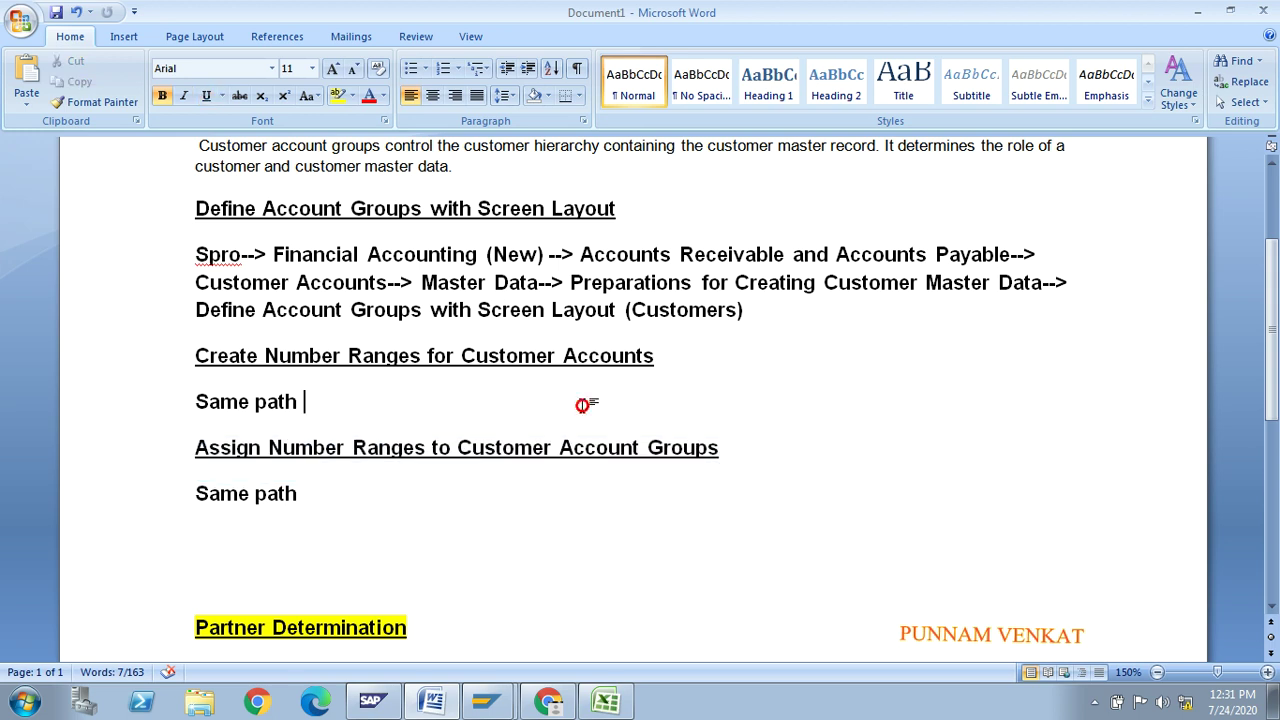
pyautogui.press('Return')
pyautogui.press('Return')
pyautogui.write('DA')
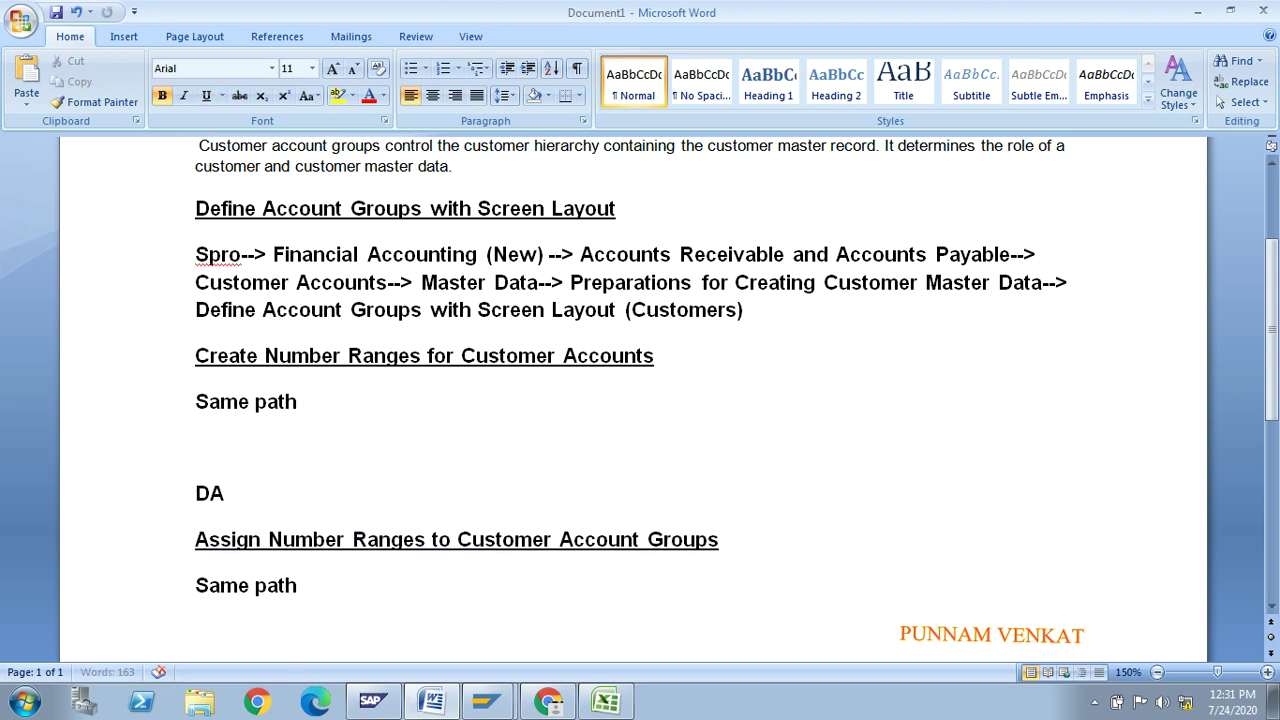
pyautogui.write('..DF')
pyautogui.press('Return')
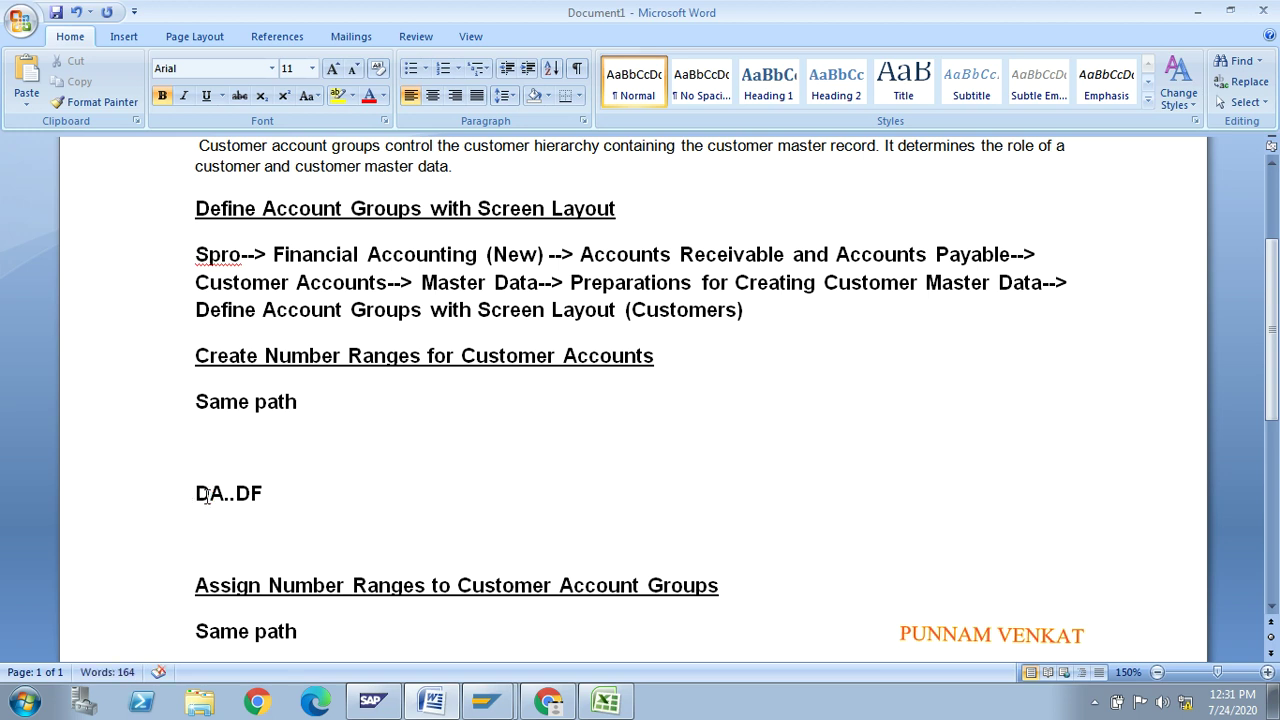
# Return to SAP, leave the customer intervals and open the IMG activity Assign Number Ranges to Customer Account Groups
pyautogui.click(247, 492)
pyautogui.moveTo(737, 594); pyautogui.dragTo(184, 575)
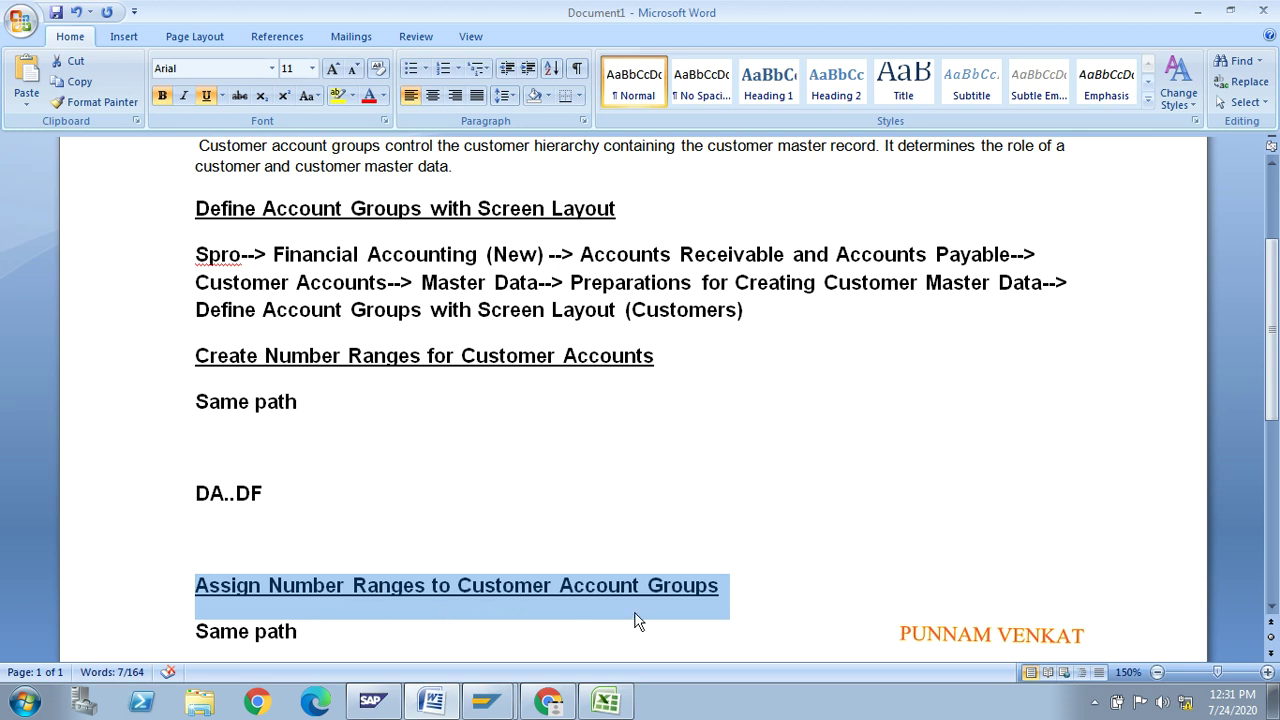
pyautogui.hotkey('alt', 'Tab')
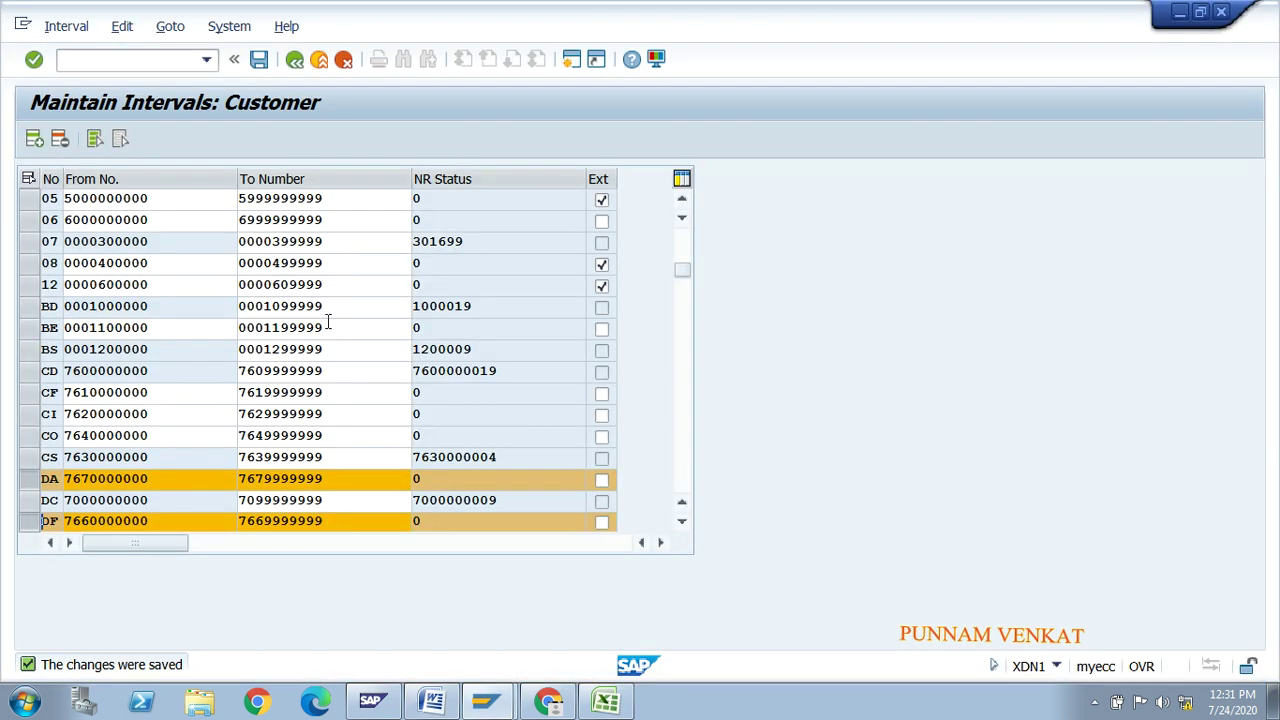
pyautogui.click(291, 70)
pyautogui.click(291, 70)
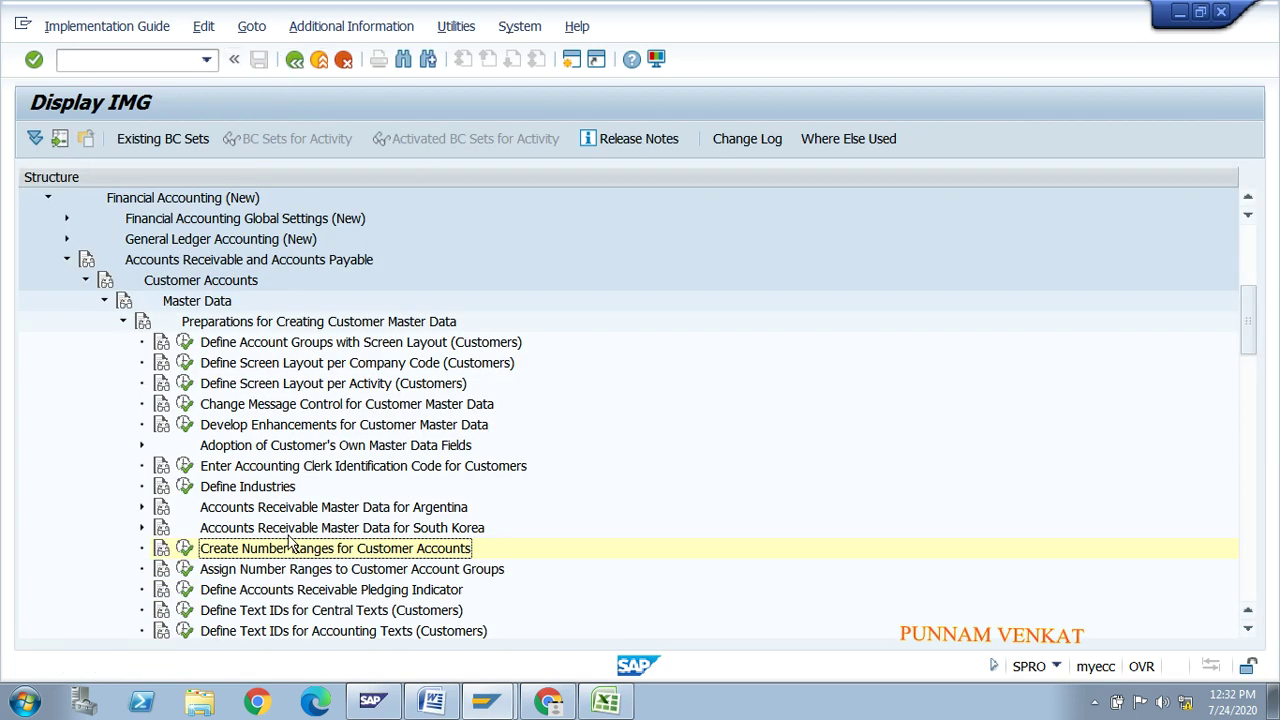
pyautogui.click(263, 568)
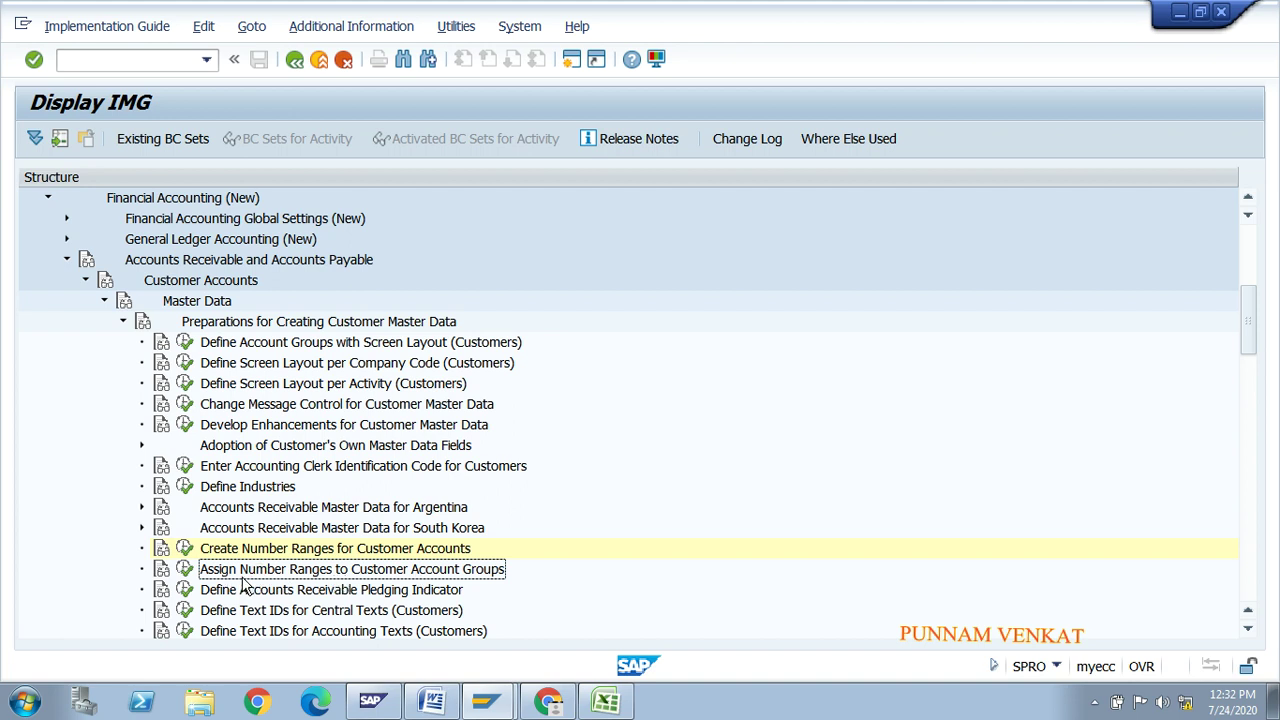
pyautogui.click(185, 574)
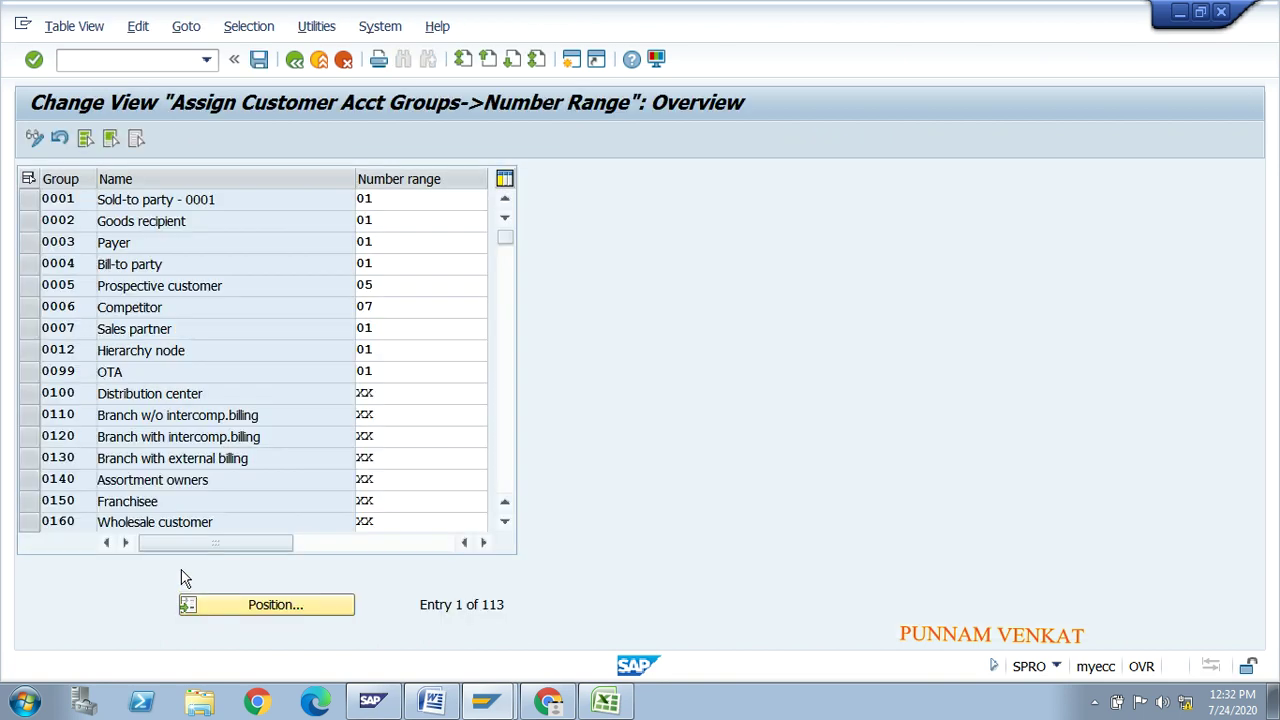
# Position the assignment table at account group MR08 and select the MR08 and MR09 rows
pyautogui.click(266, 605)
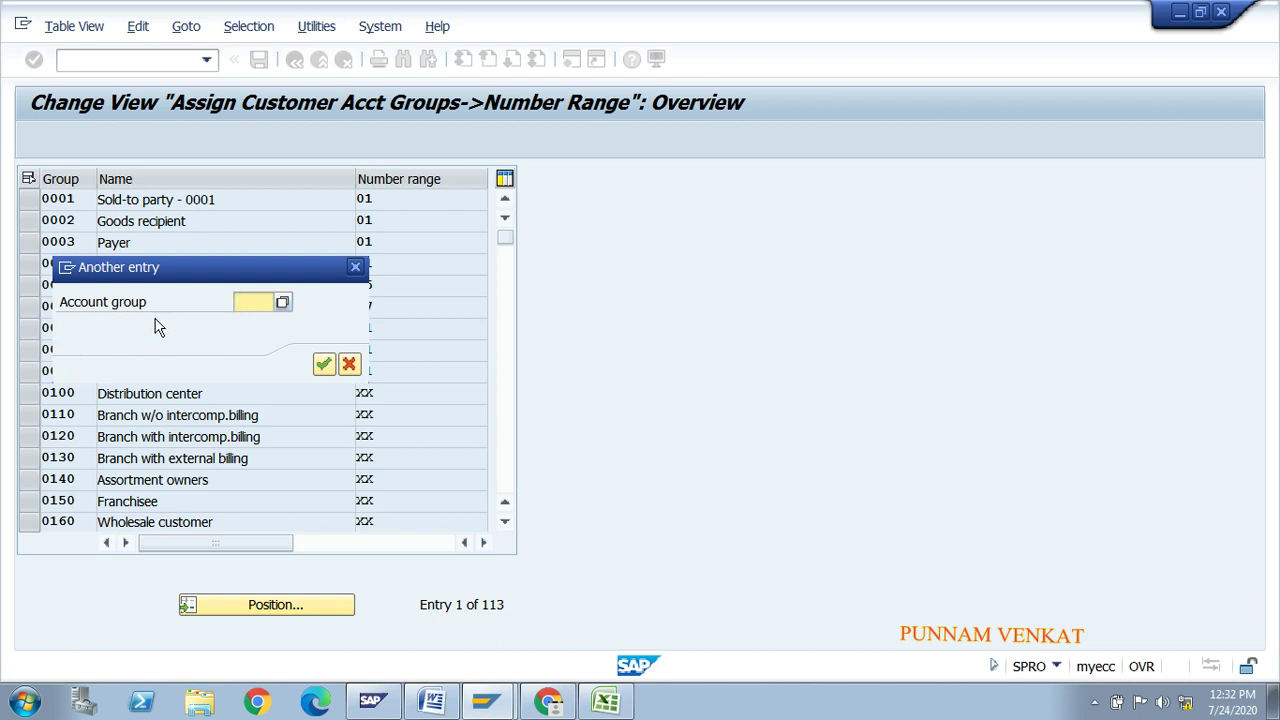
pyautogui.write('MR08')
pyautogui.press('Return')
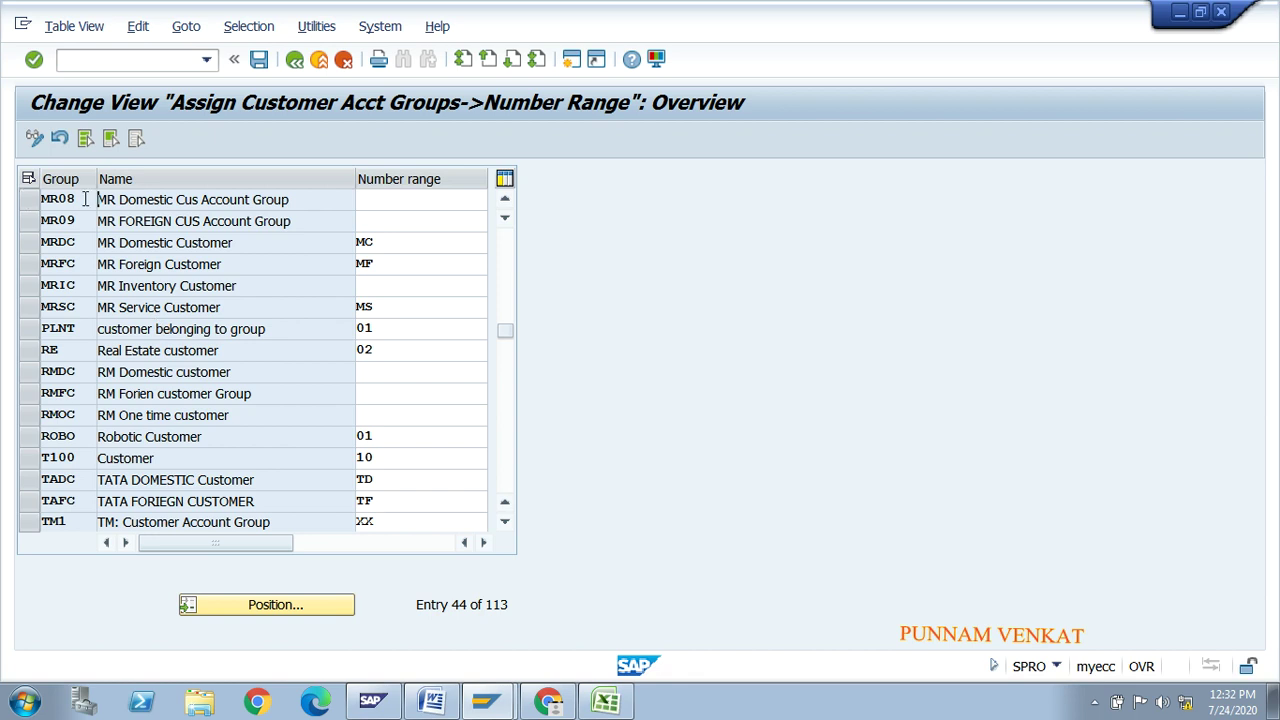
pyautogui.click(33, 200)
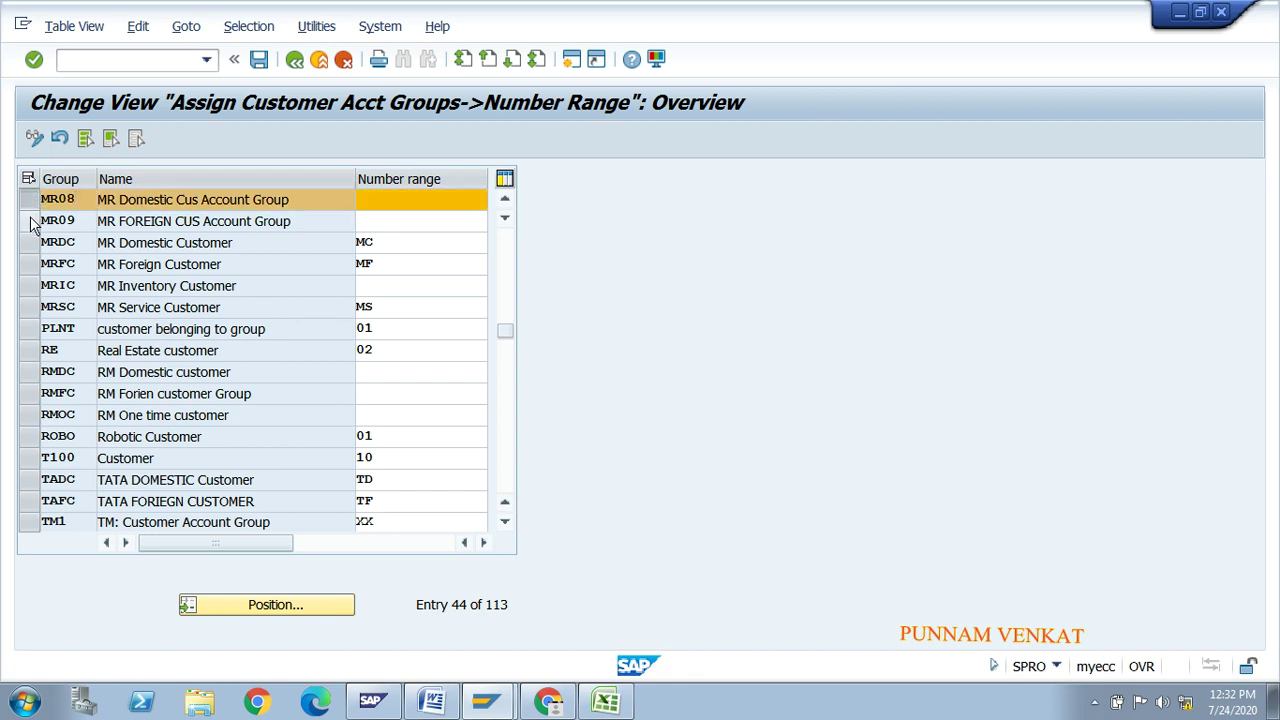
pyautogui.click(33, 221)
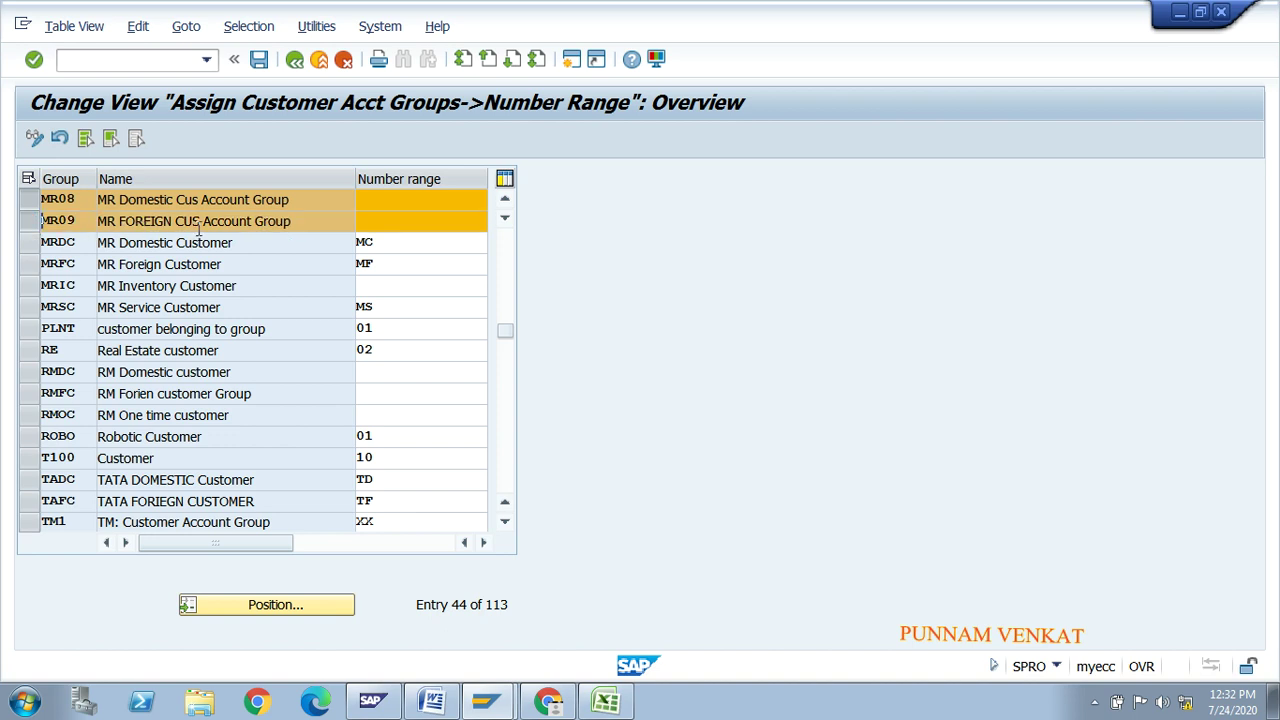
# Check the ranges in the Excel notes, then assign number range DA to MR08 and DF to MR09 in SAP
pyautogui.hotkey('alt', 'Tab')
pyautogui.press('Tab')
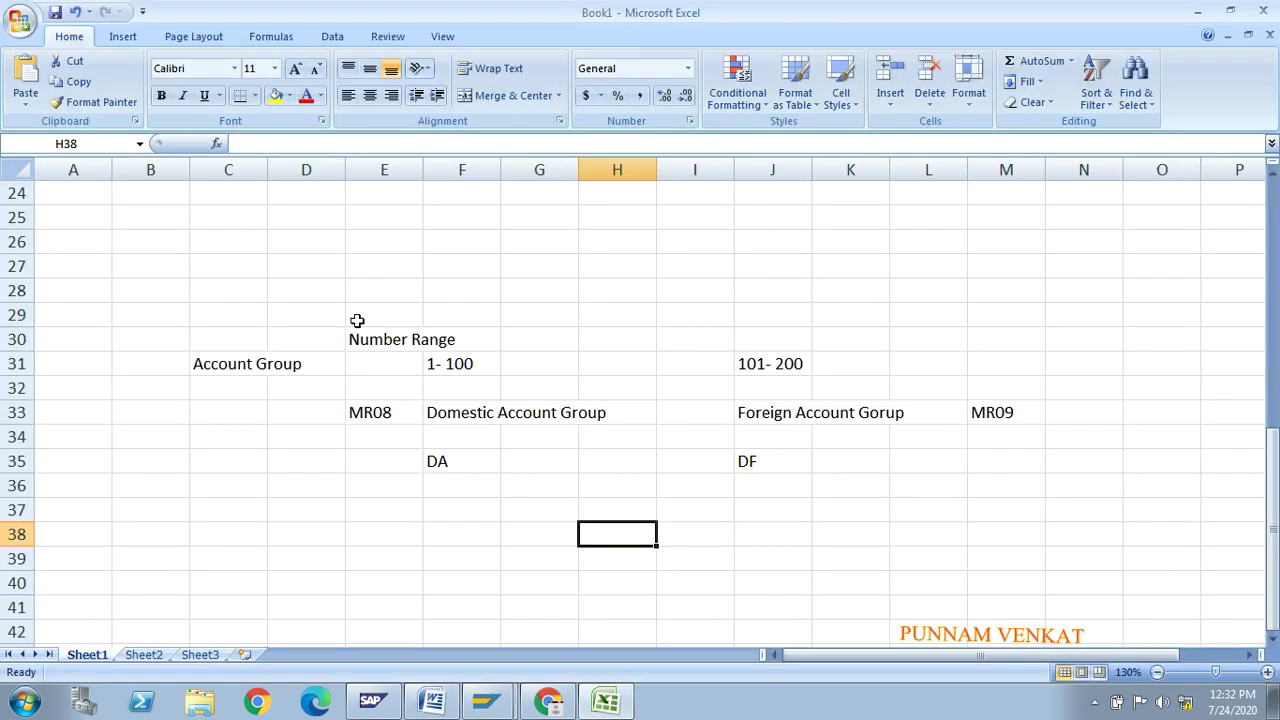
pyautogui.hotkey('alt', 'Tab')
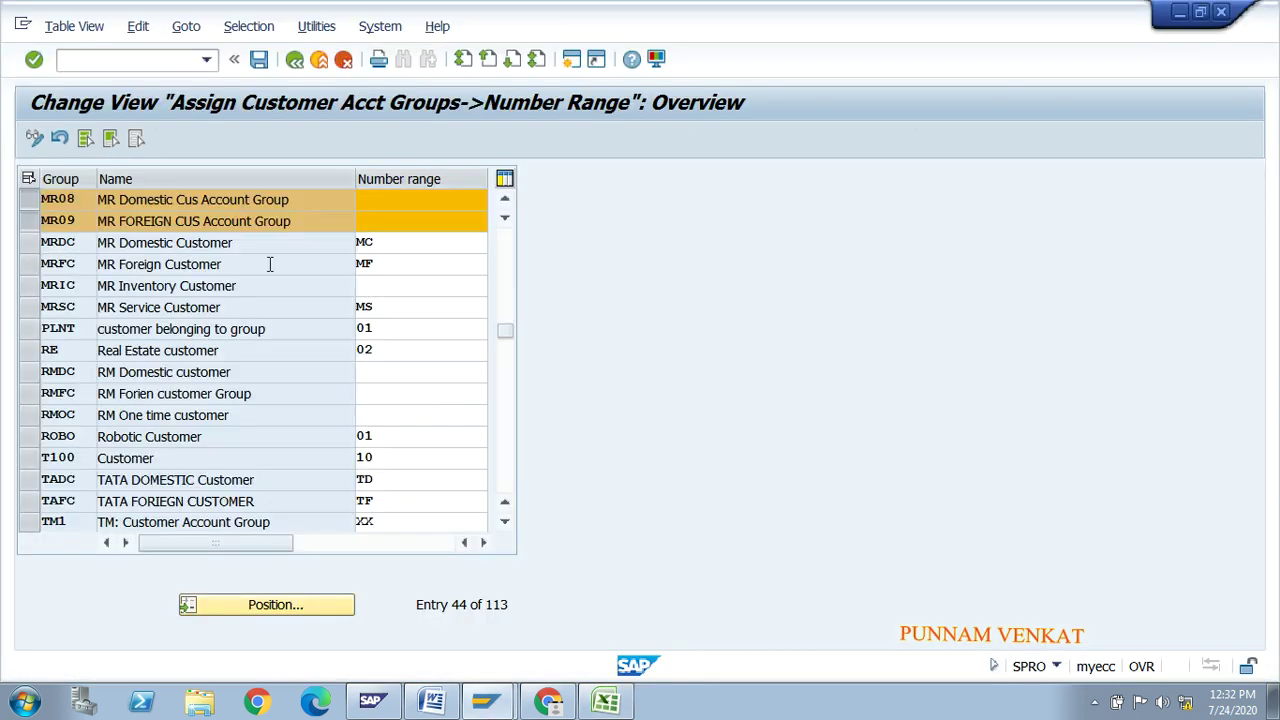
pyautogui.click(389, 200)
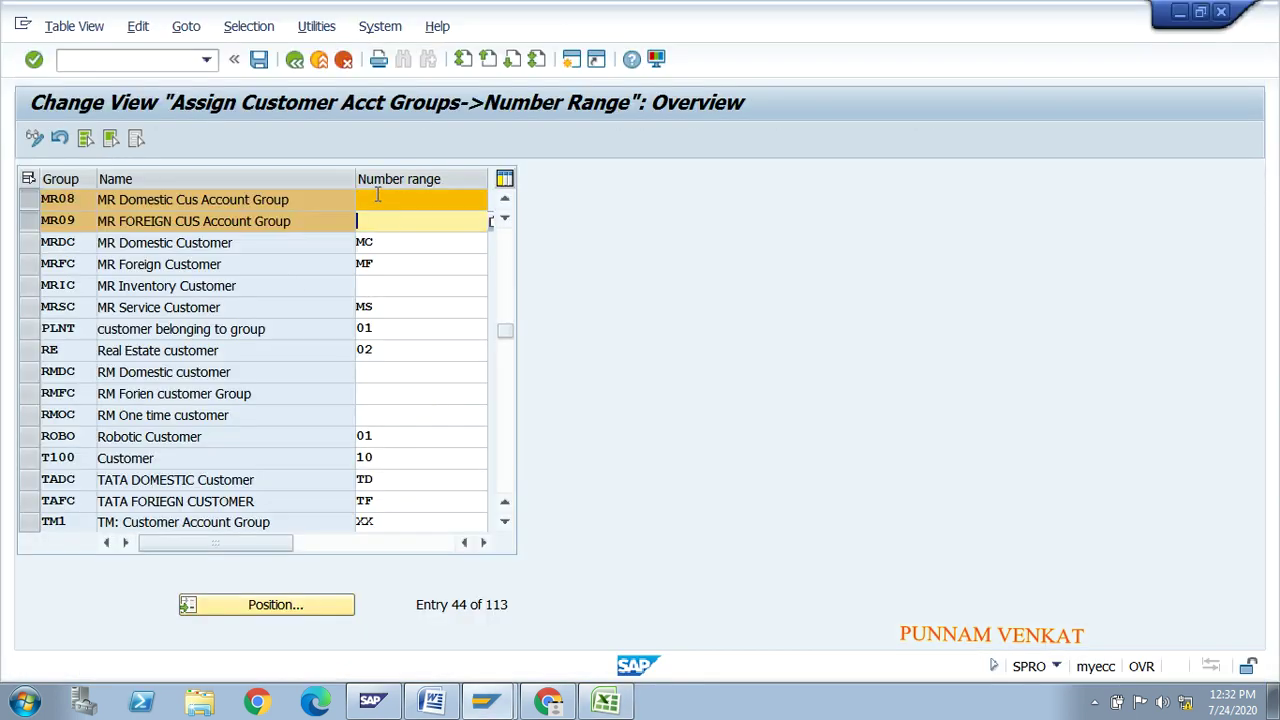
pyautogui.click(376, 194)
pyautogui.write('DA')
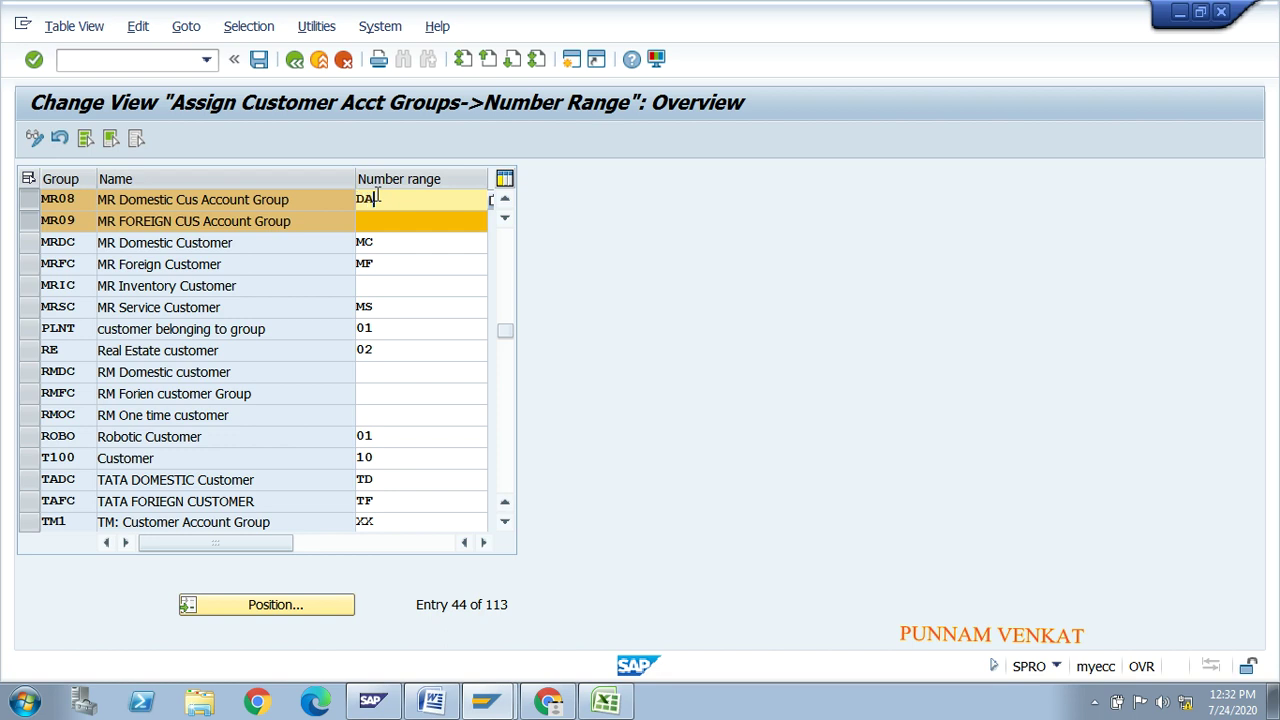
pyautogui.press('Tab')
pyautogui.write('DF')
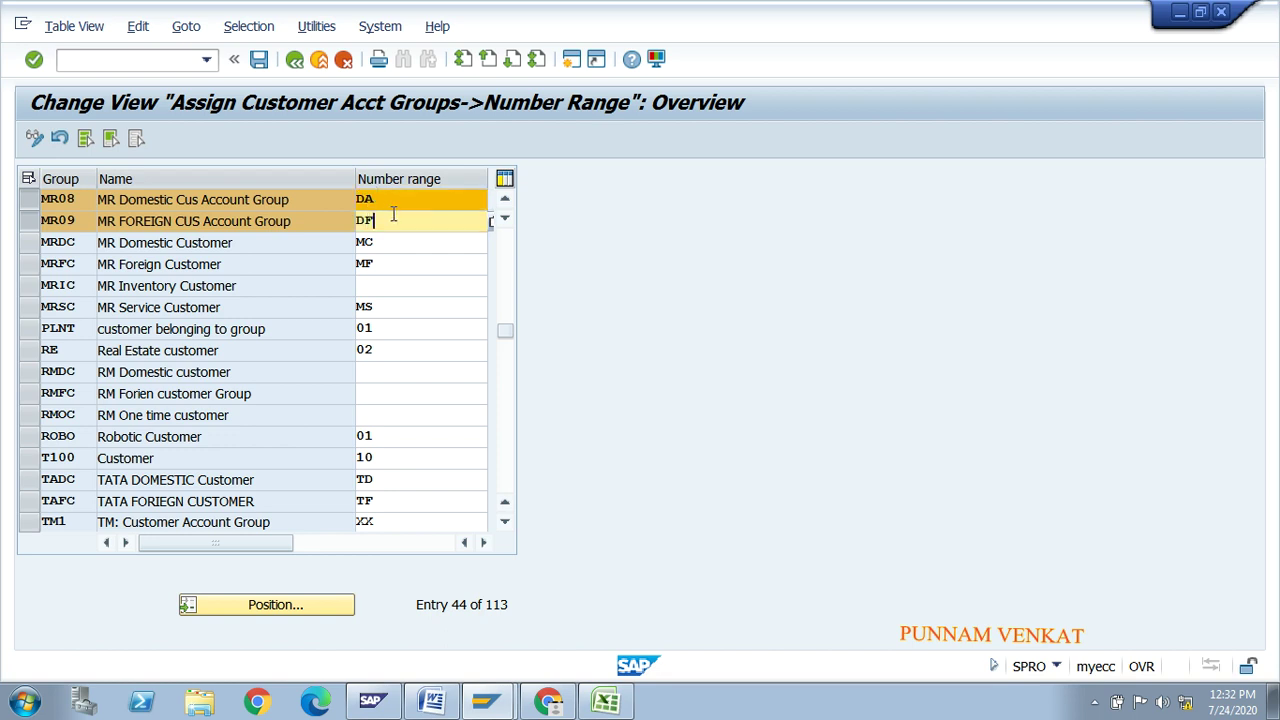
# Examine the DA and DF intervals in the list of available number ranges, close it and review the MR08 and MR09 assignments
pyautogui.click(490, 222)
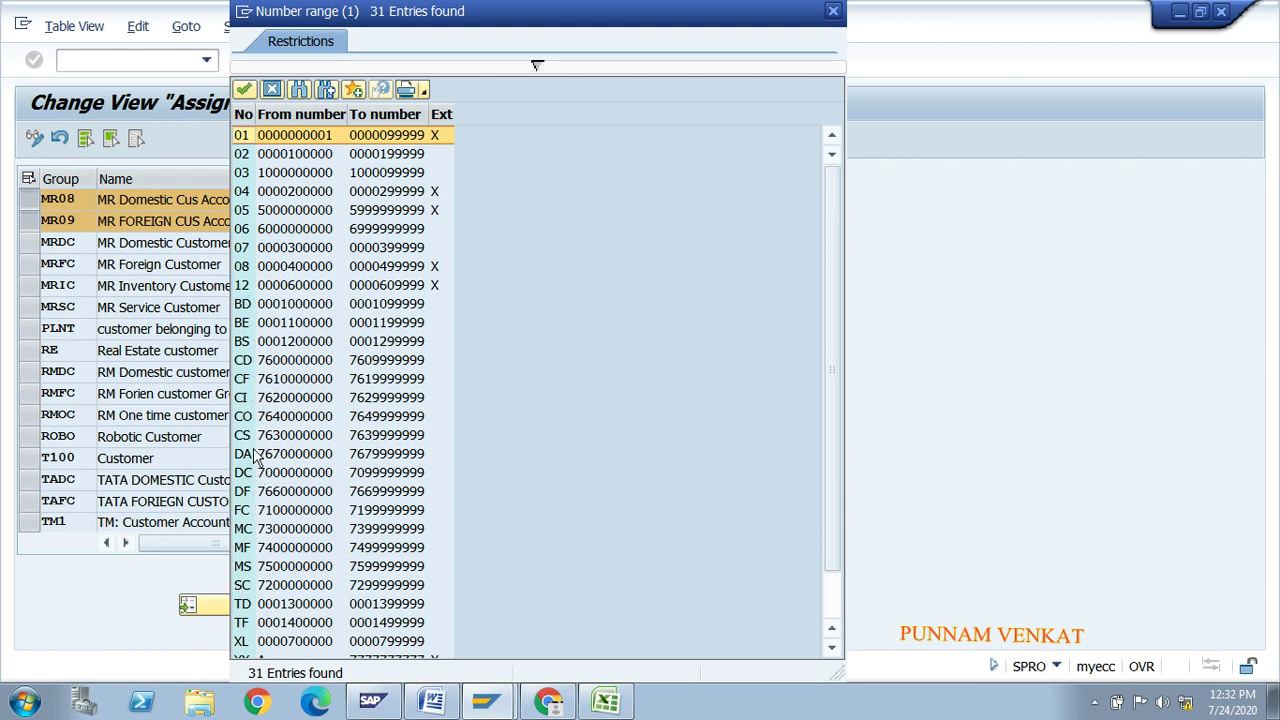
pyautogui.click(241, 288)
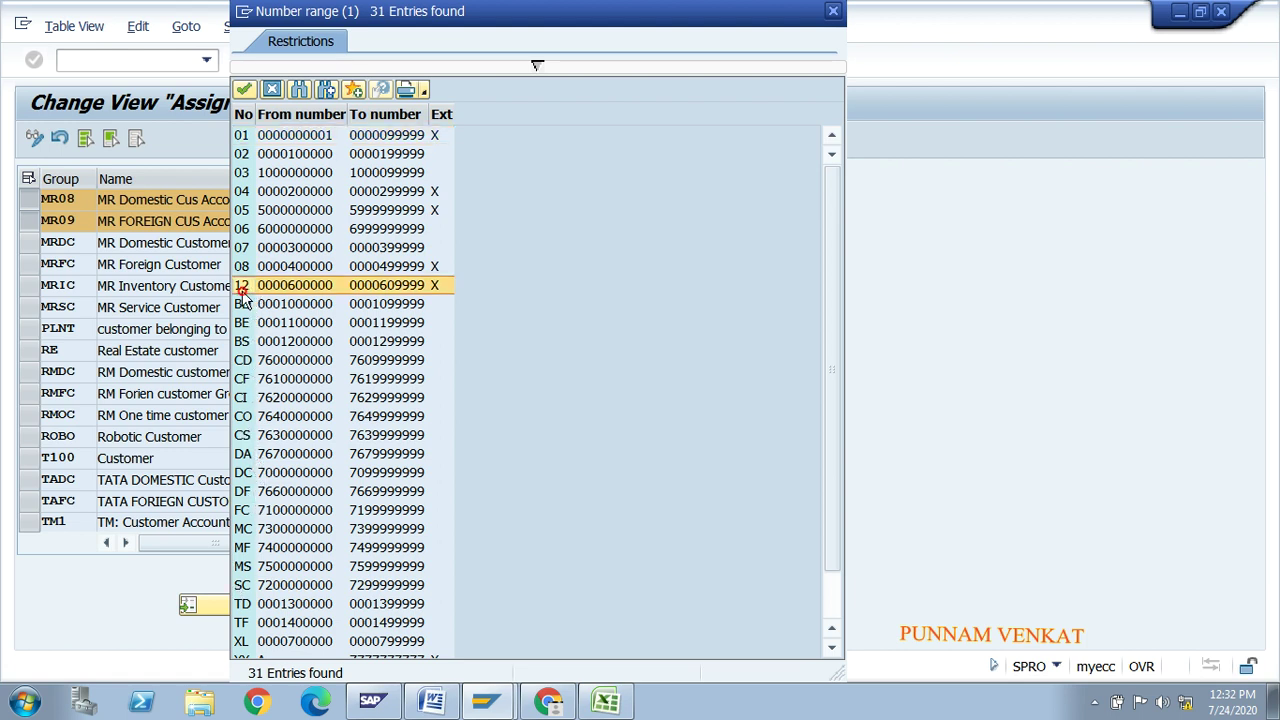
pyautogui.press('Down')
pyautogui.press('Down')
pyautogui.press('Down')
pyautogui.press('Down')
pyautogui.press('Down')
pyautogui.press('Down')
pyautogui.press('Down')
pyautogui.press('Down')
pyautogui.press('Down')
pyautogui.press('Down')
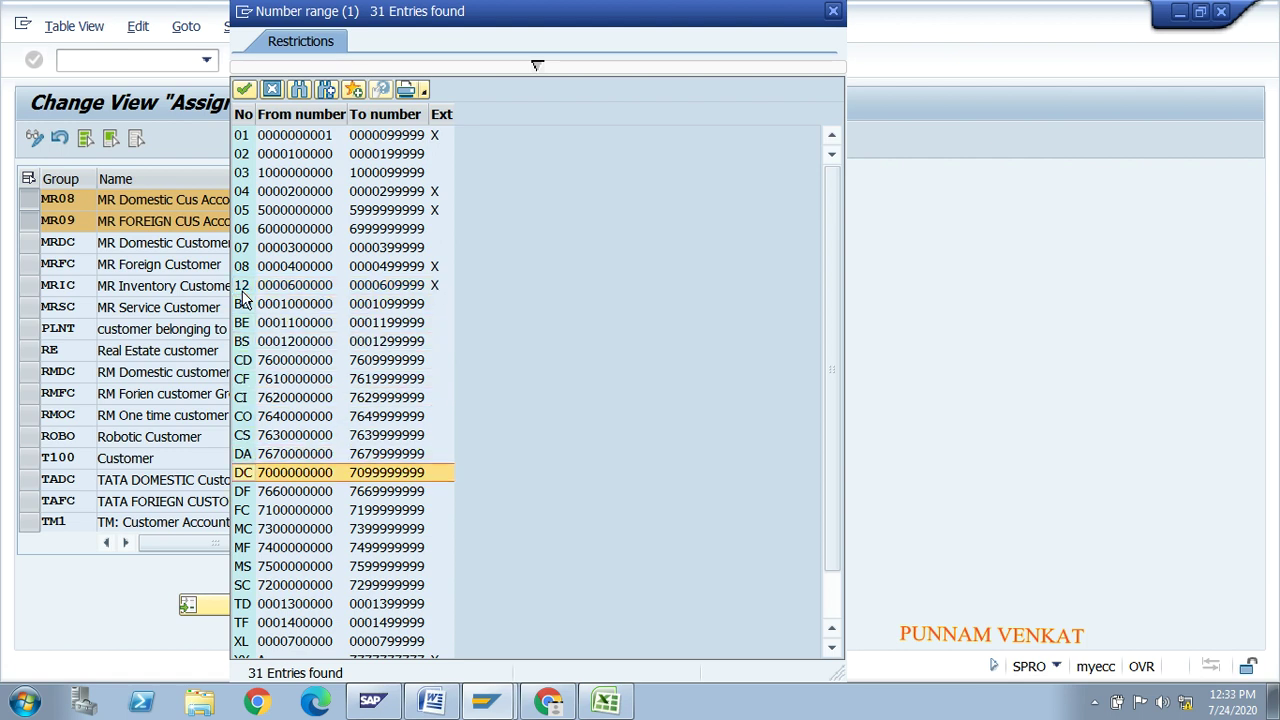
pyautogui.click(246, 454)
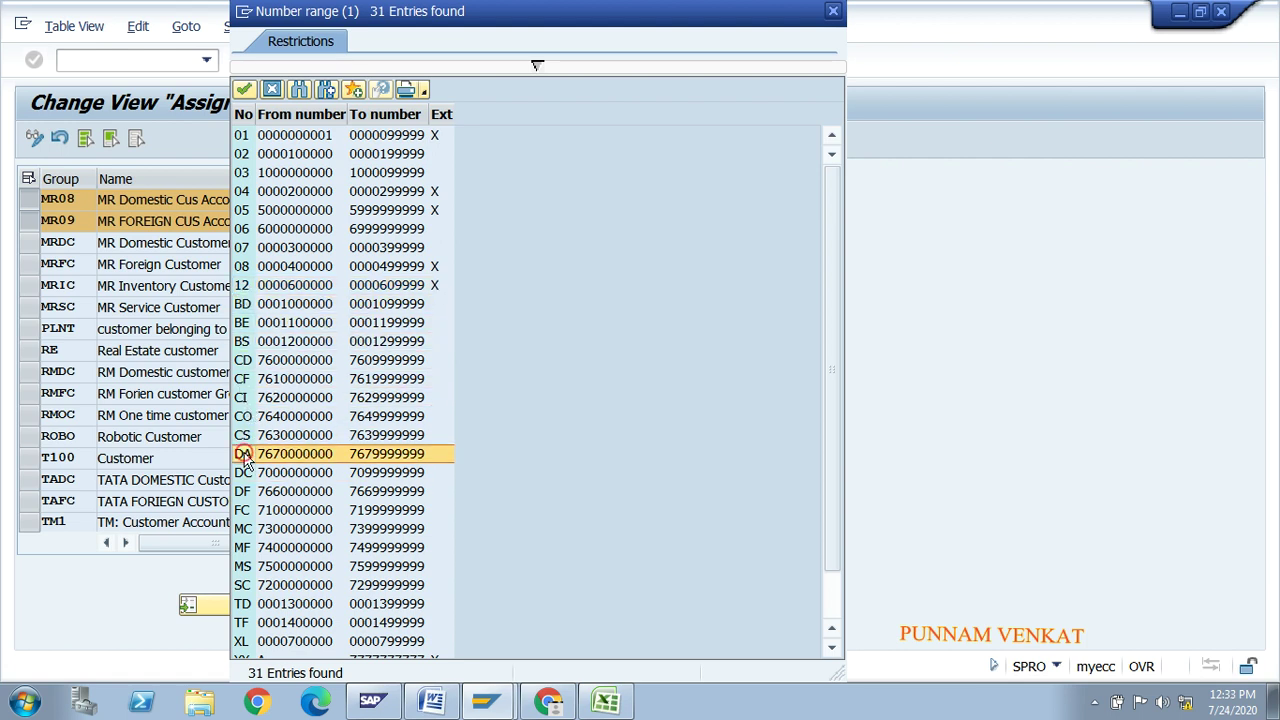
pyautogui.click(247, 474)
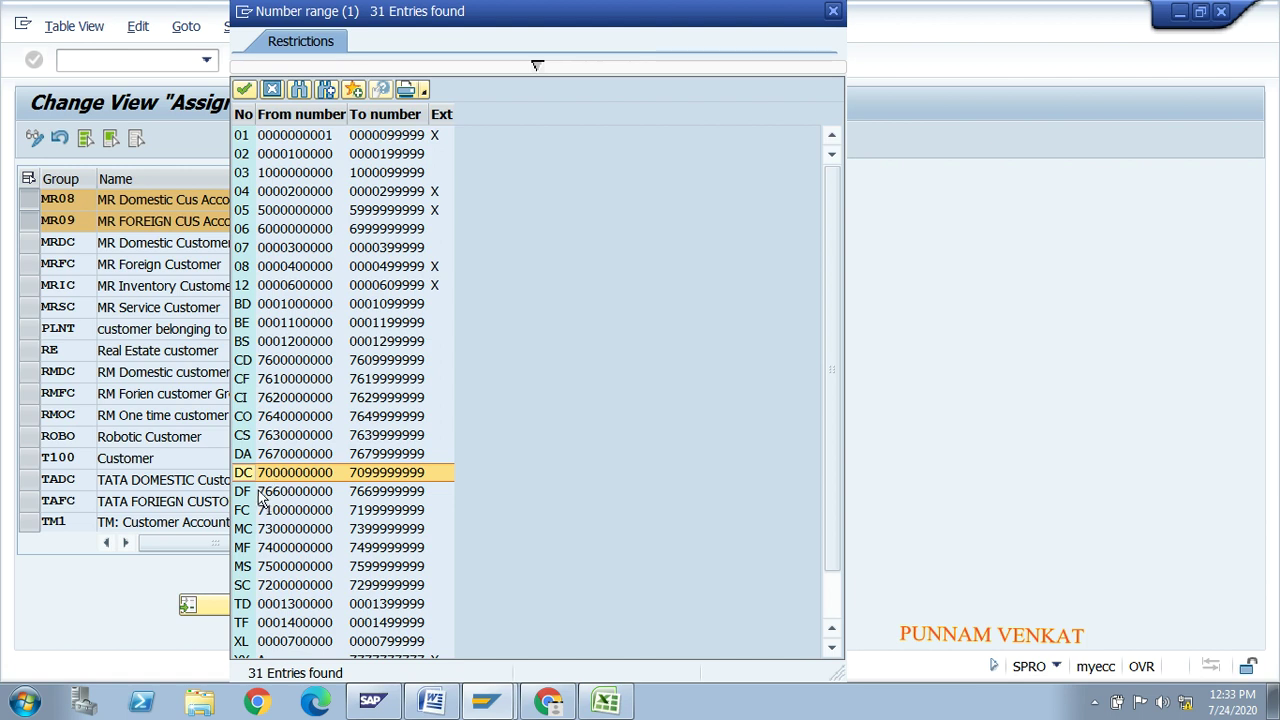
pyautogui.click(250, 494)
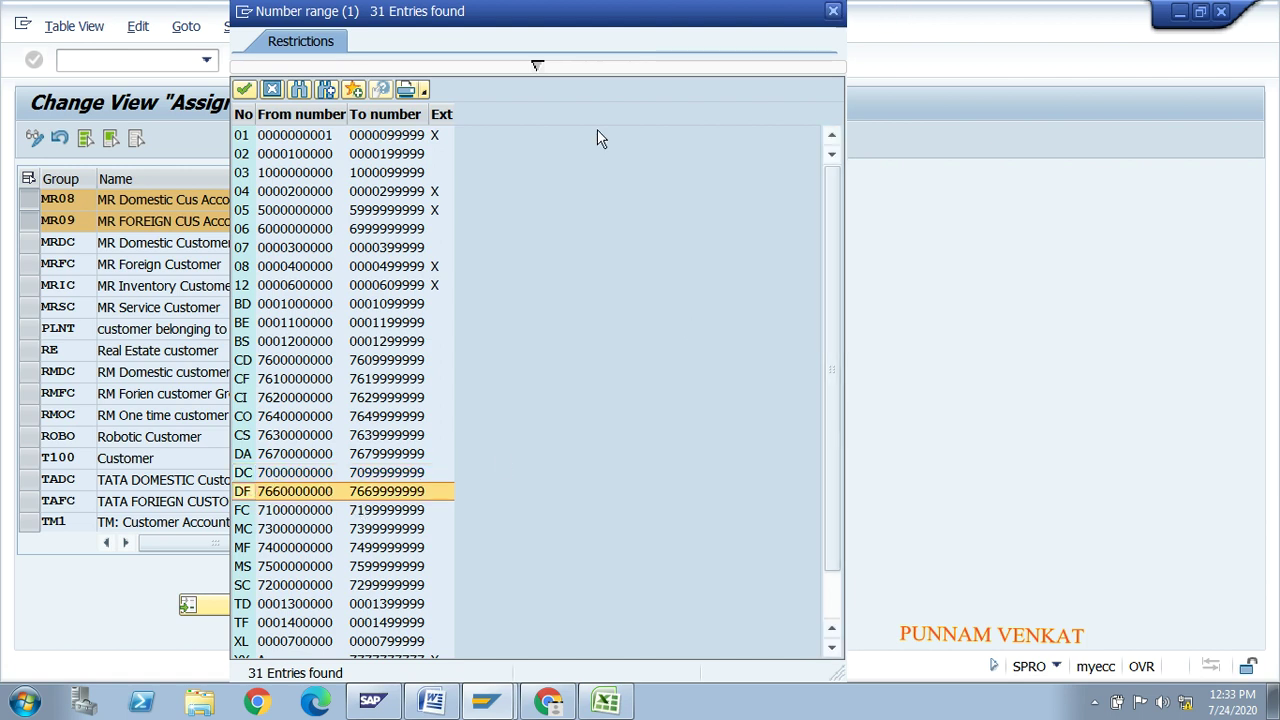
pyautogui.click(833, 10)
pyautogui.click(392, 201)
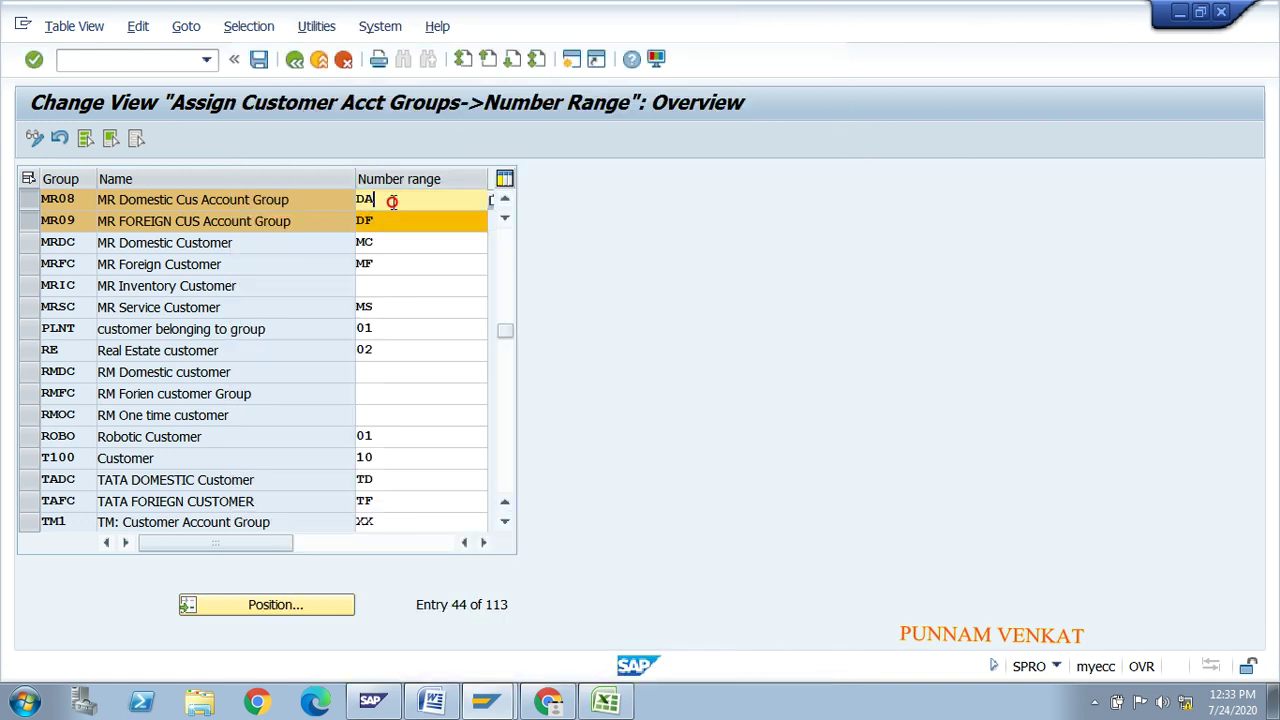
pyautogui.click(163, 200)
pyautogui.click(382, 221)
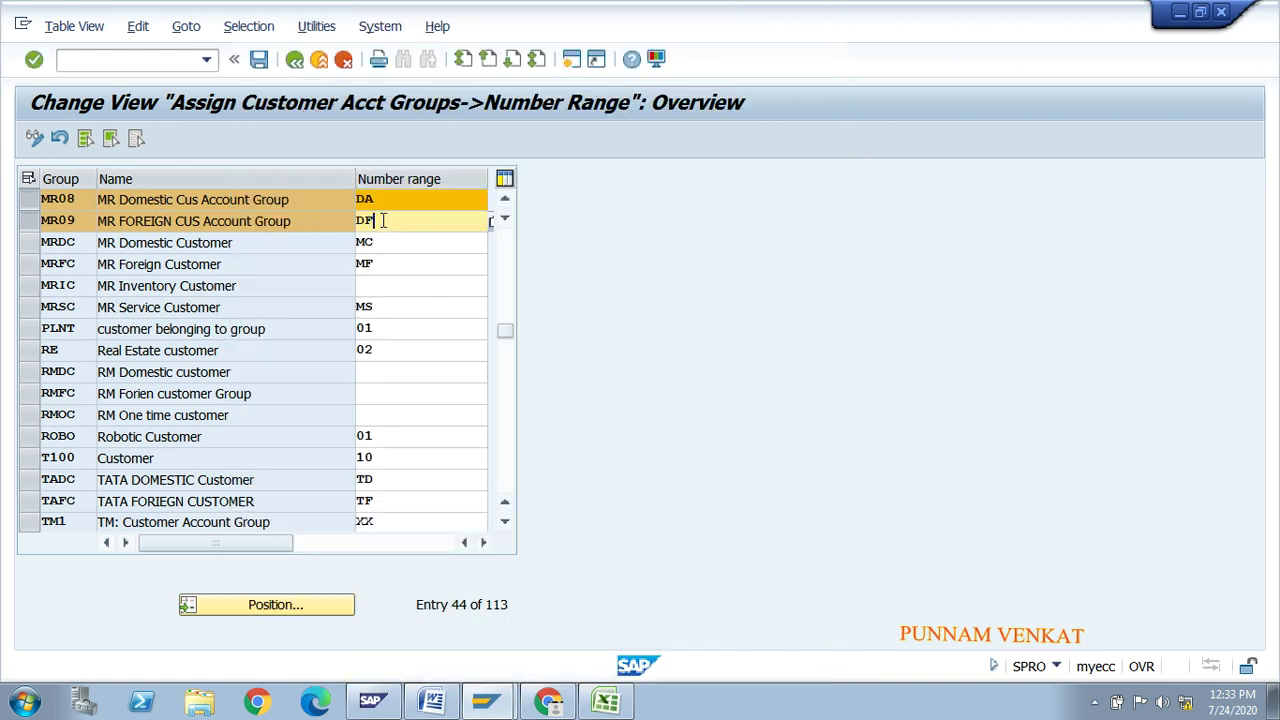
# Save the number range assignments DA for account group MR08 and DF for MR09, accepting the customizing request
pyautogui.click(157, 219)
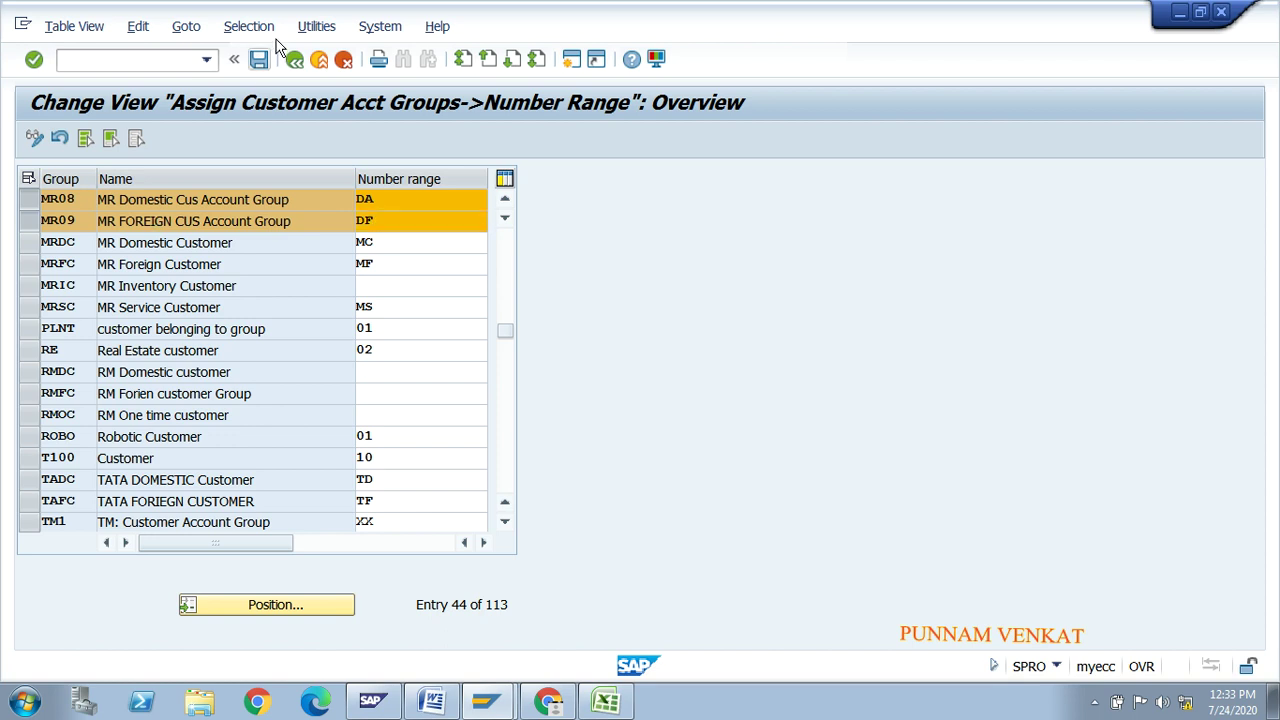
pyautogui.click(261, 60)
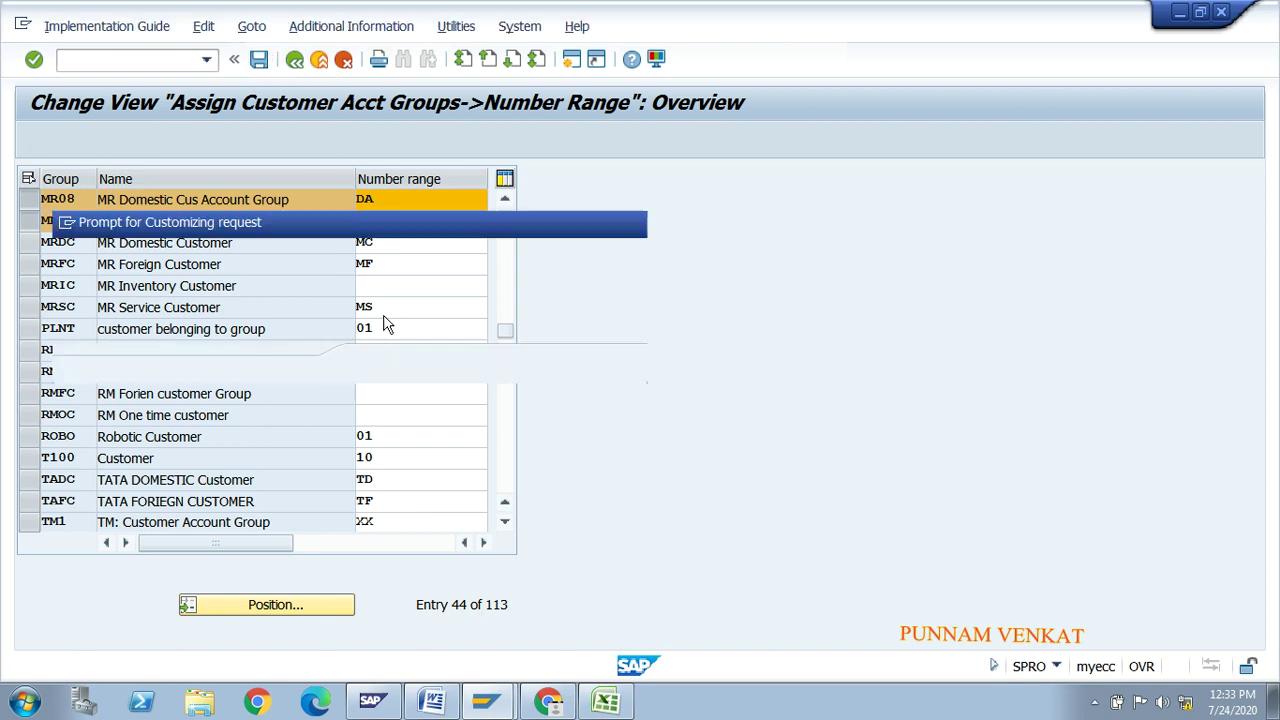
pyautogui.click(376, 364)
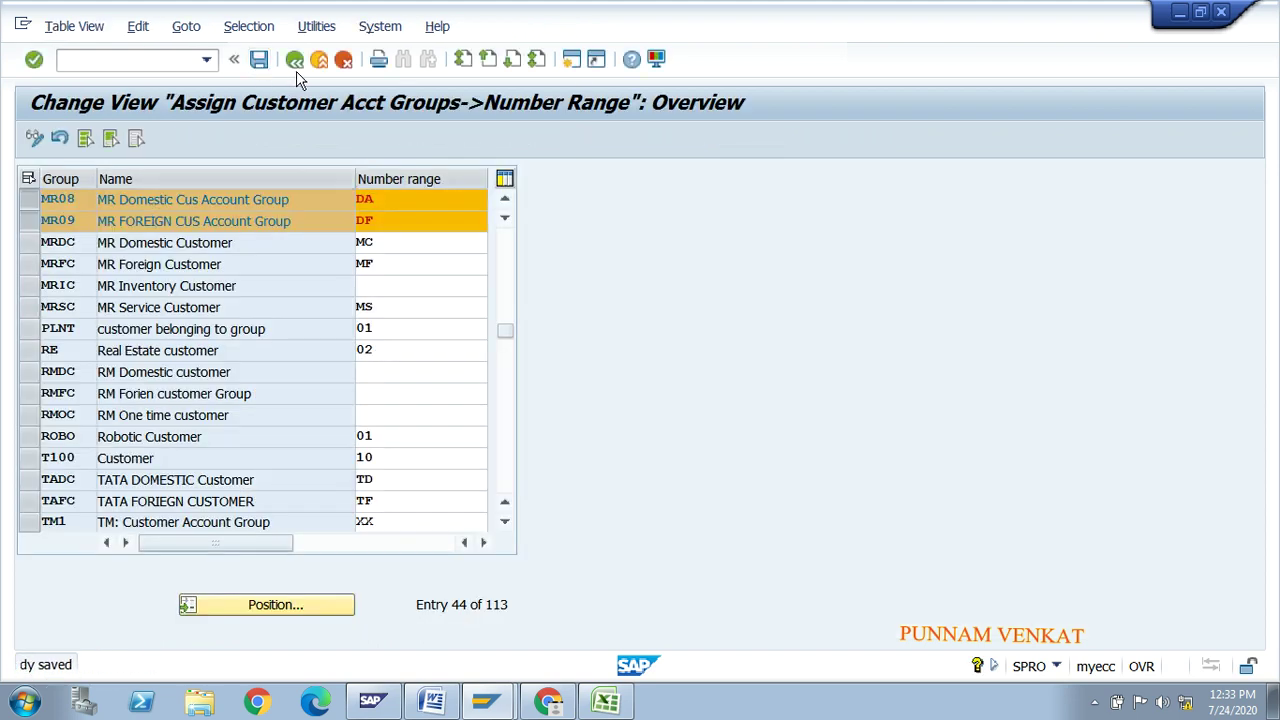
# Leave the number range assignment and the IMG, returning to the SAP Easy Access screen
pyautogui.click(295, 61)
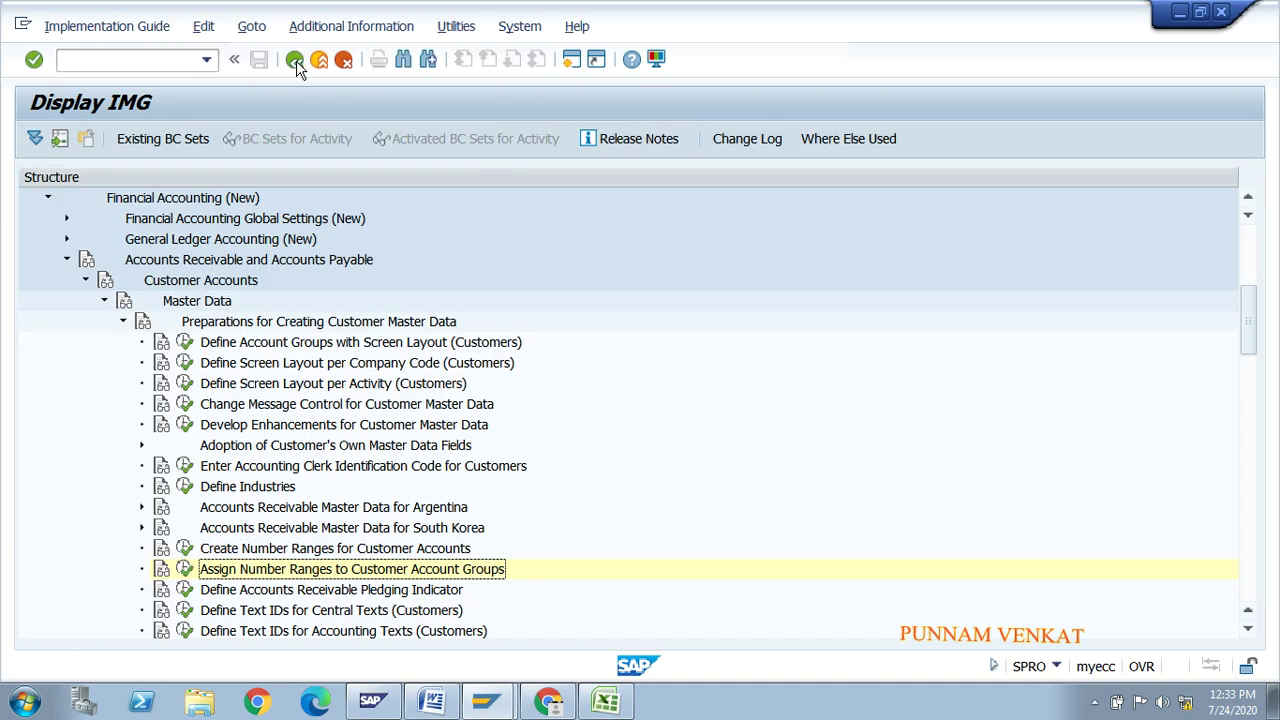
pyautogui.click(340, 507)
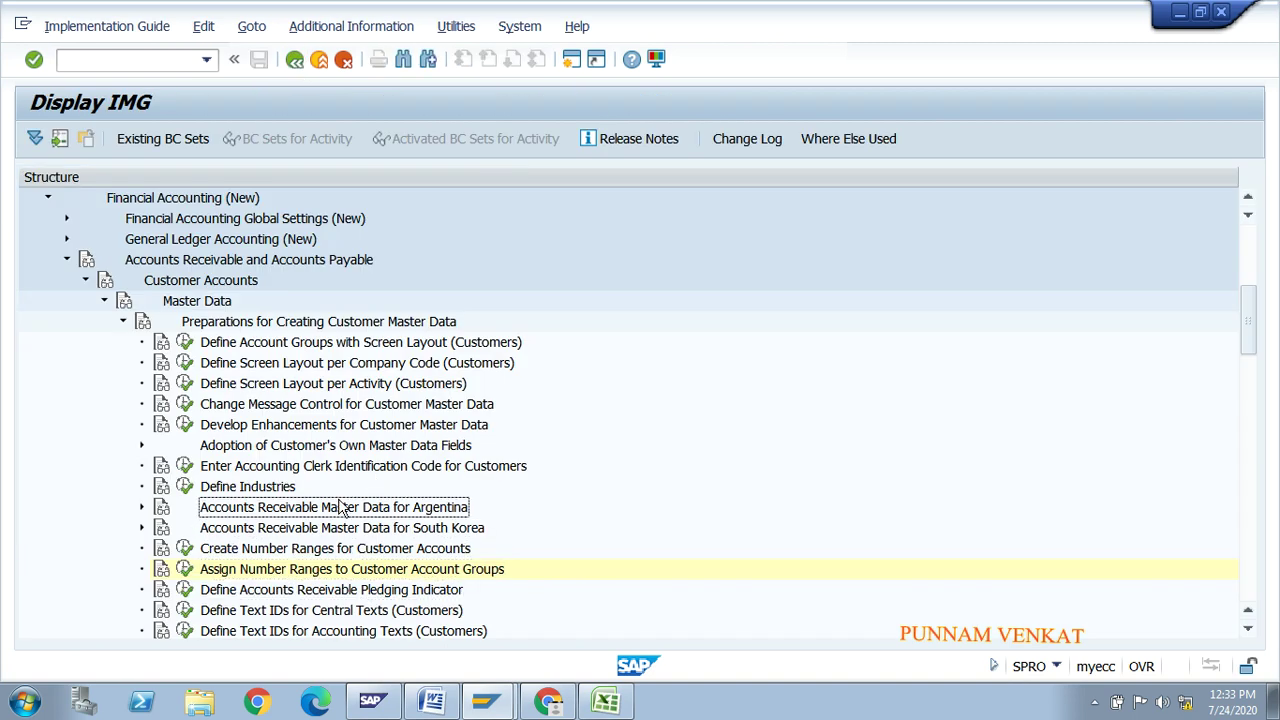
pyautogui.click(294, 60)
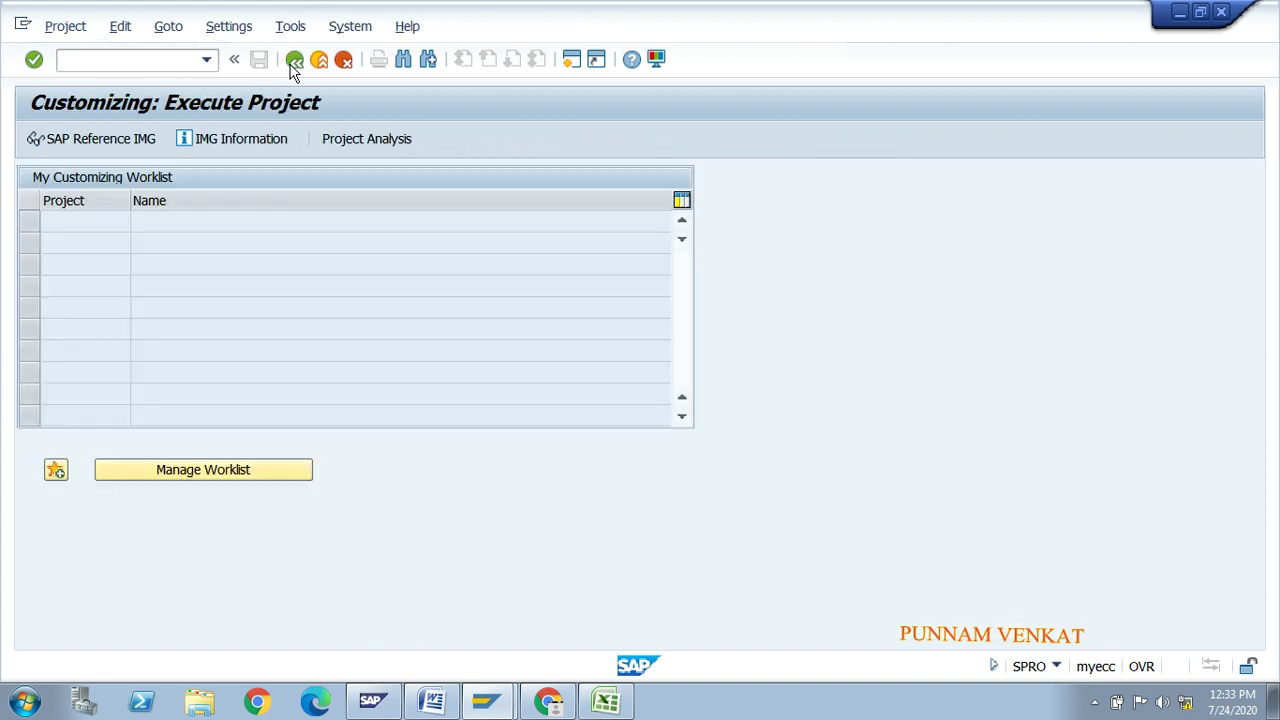
pyautogui.click(294, 60)
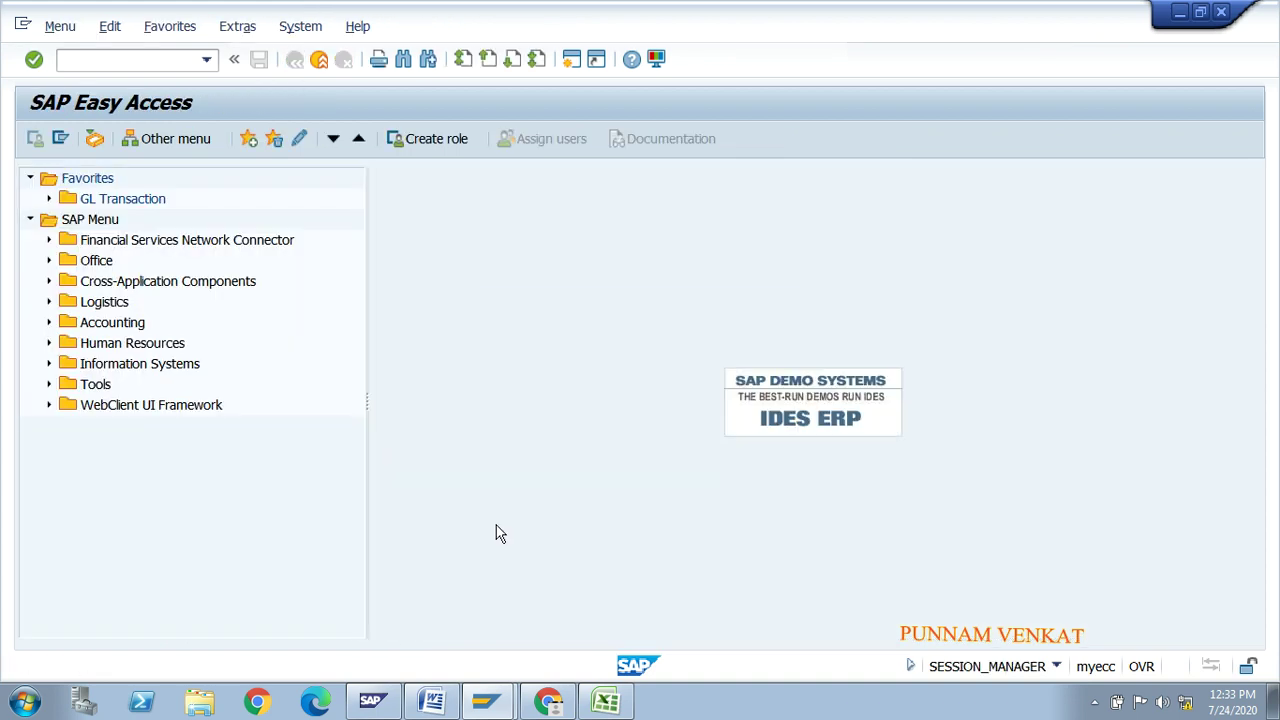
# Switch to the Word notes and review the account group and number range sections down to Partner Determination
pyautogui.hotkey('alt', 'Tab')
pyautogui.hotkey('alt', 'Tab')
pyautogui.hotkey('alt', 'Tab')
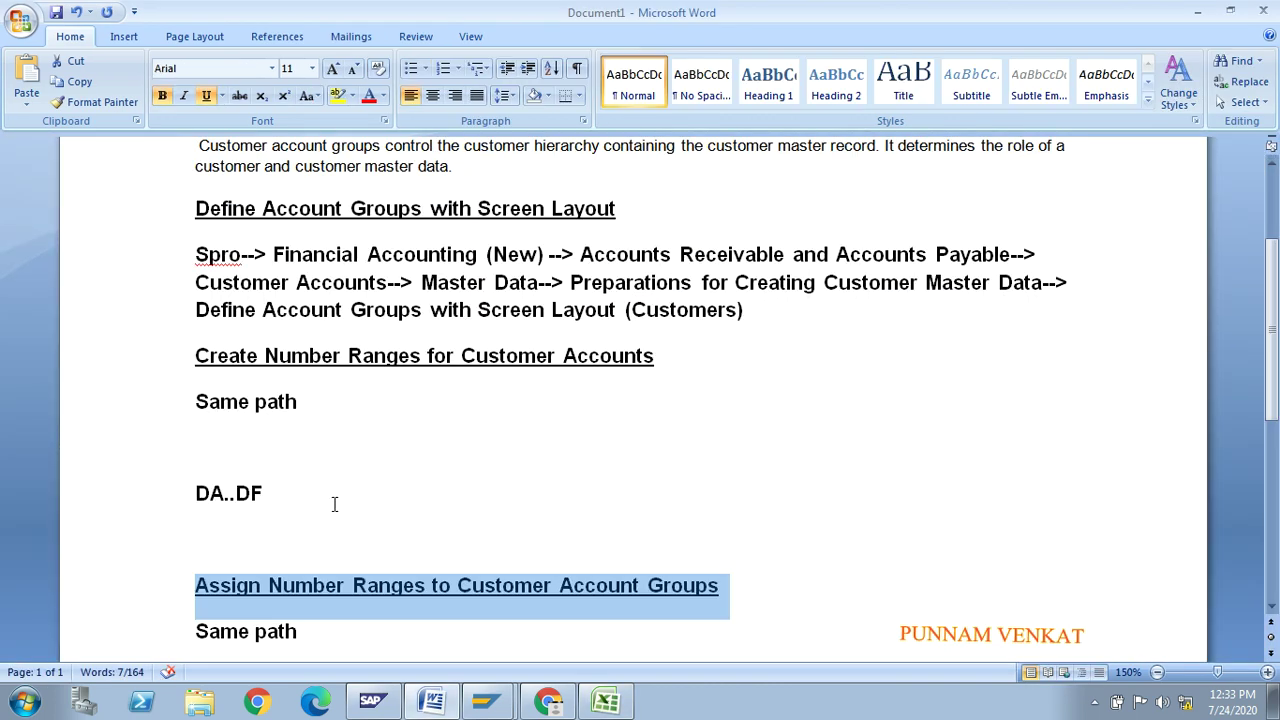
pyautogui.click(334, 504)
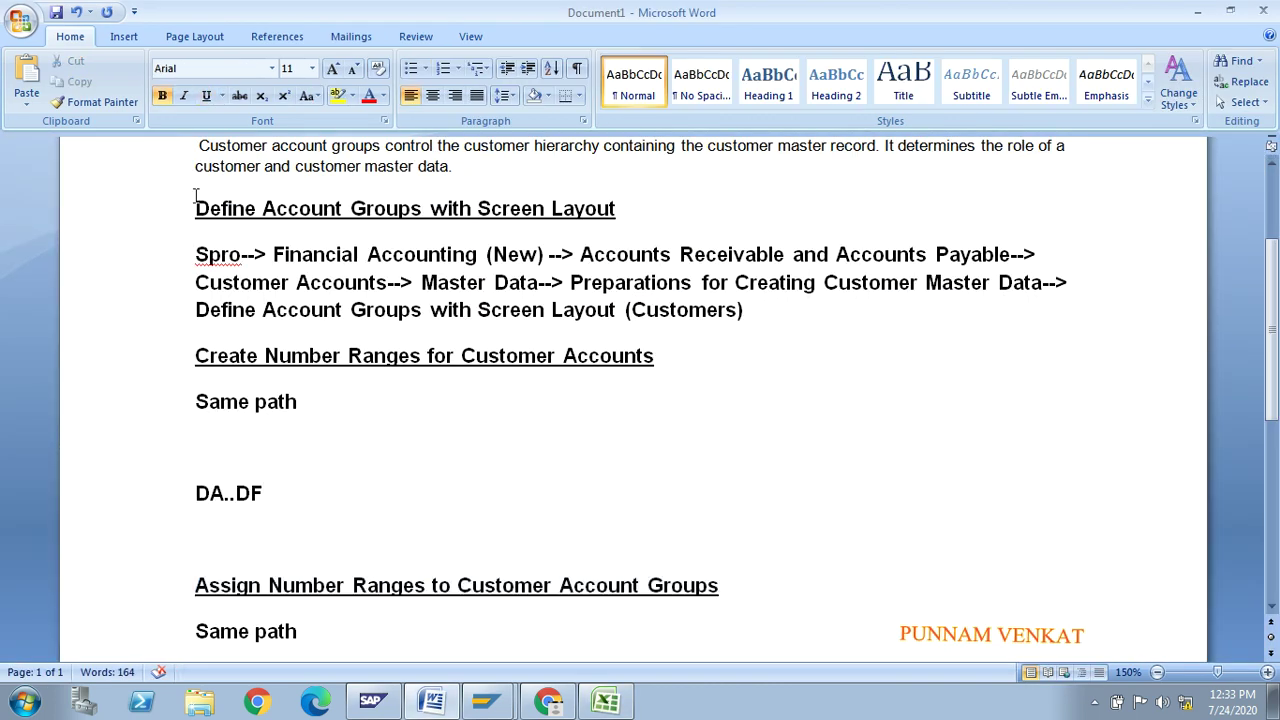
pyautogui.moveTo(194, 192); pyautogui.dragTo(528, 608)
pyautogui.click(428, 634)
pyautogui.press('Down')
pyautogui.press('Down')
pyautogui.press('Down')
pyautogui.press('Down')
pyautogui.press('Down')
pyautogui.press('Down')
pyautogui.press('Down')
pyautogui.press('Down')
pyautogui.press('Down')
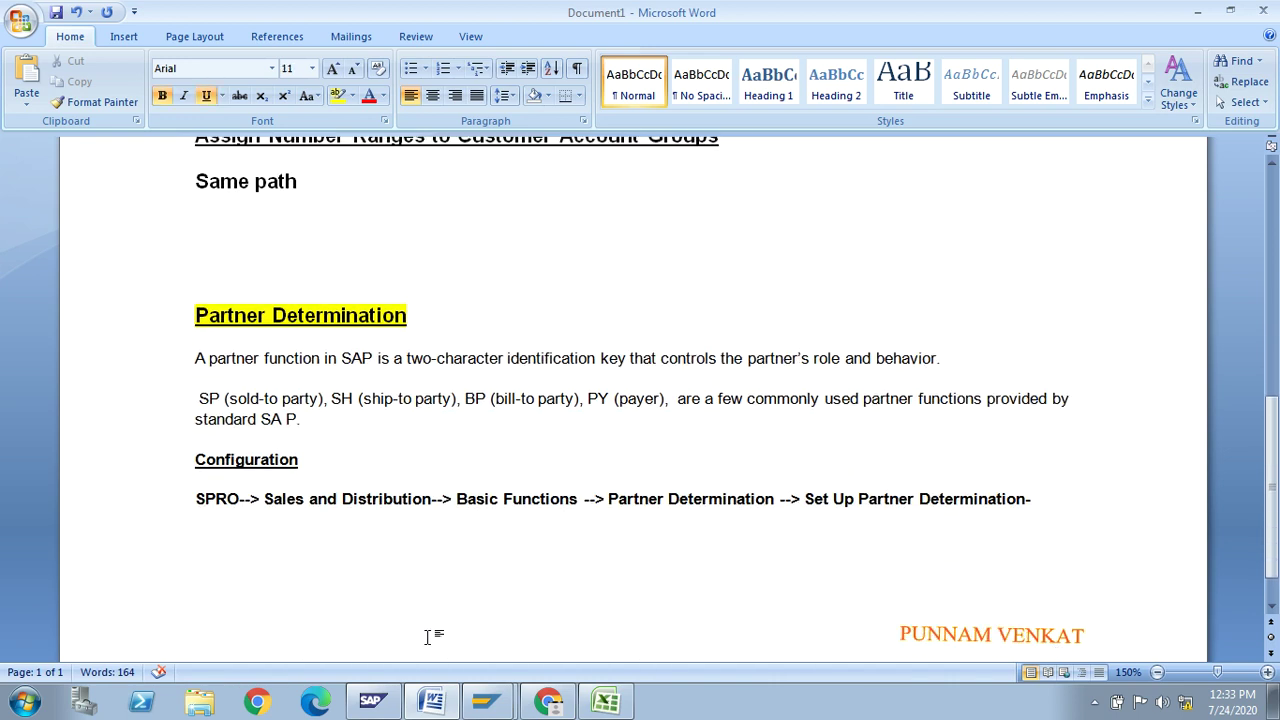
# Read the partner function definition under Partner Determination, covering its two-character identification key and the partner's role and behavior
pyautogui.click(189, 317)
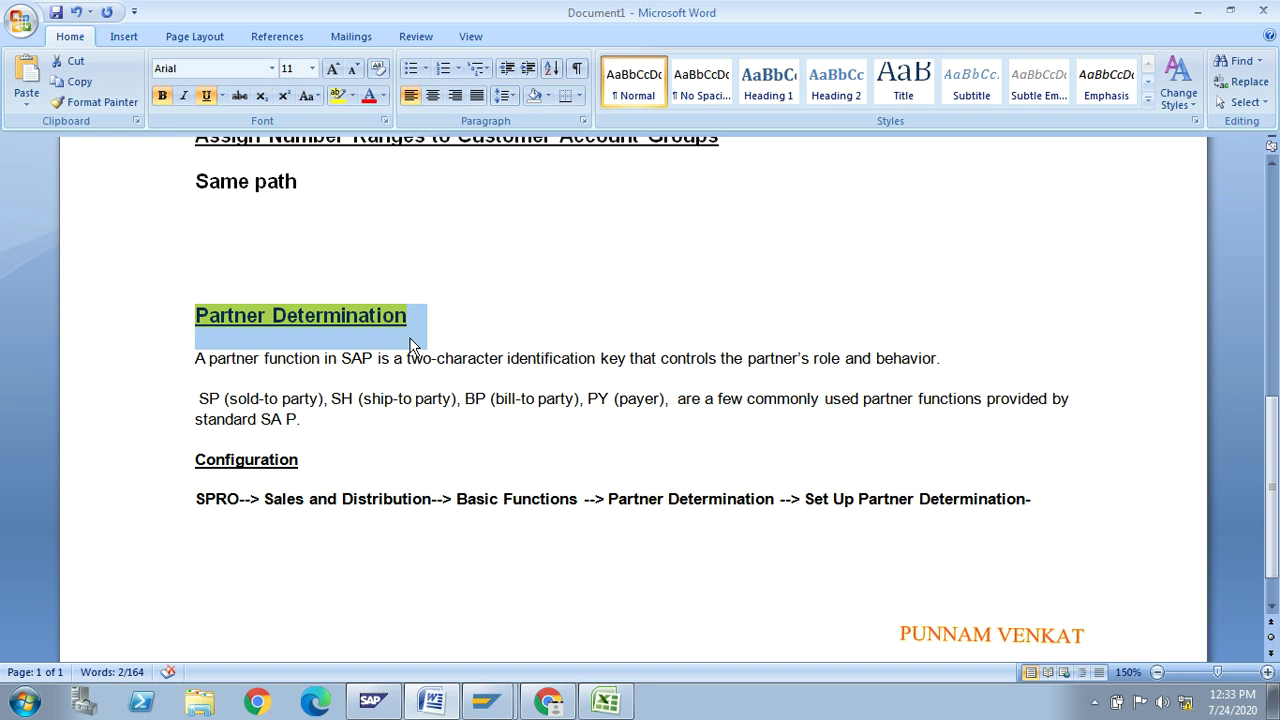
pyautogui.click(409, 340)
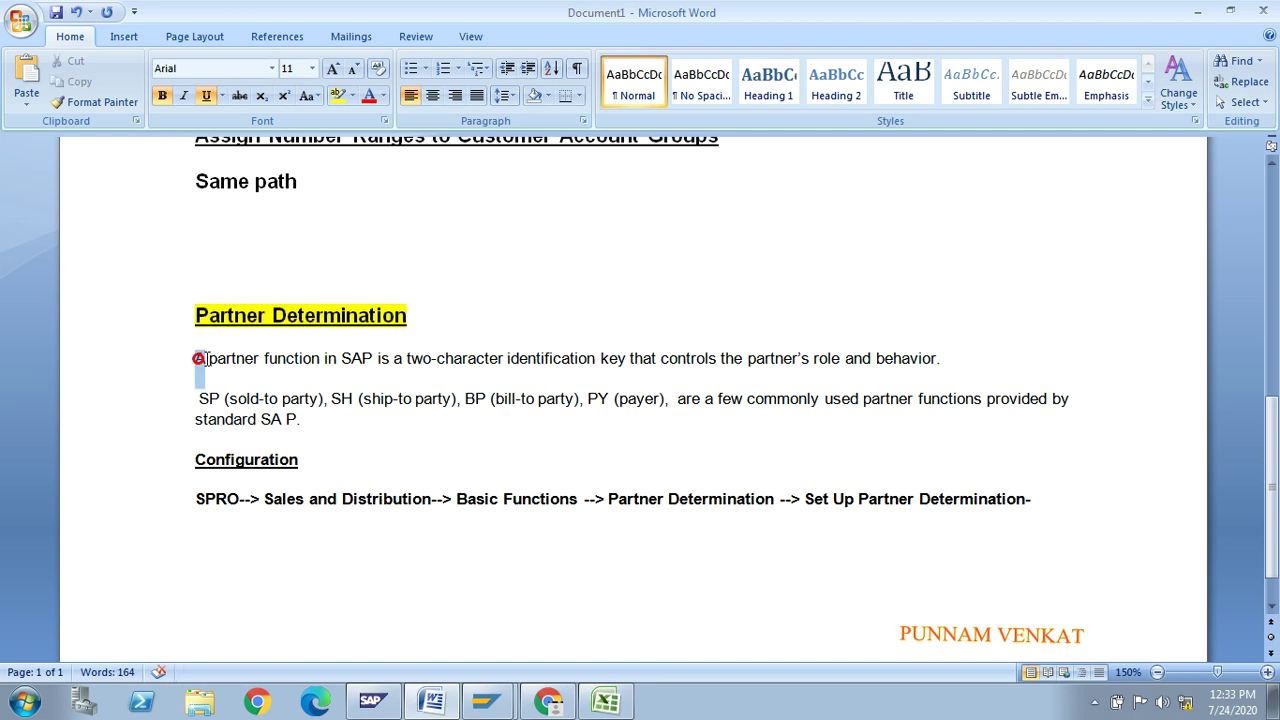
pyautogui.moveTo(199, 359); pyautogui.dragTo(937, 352)
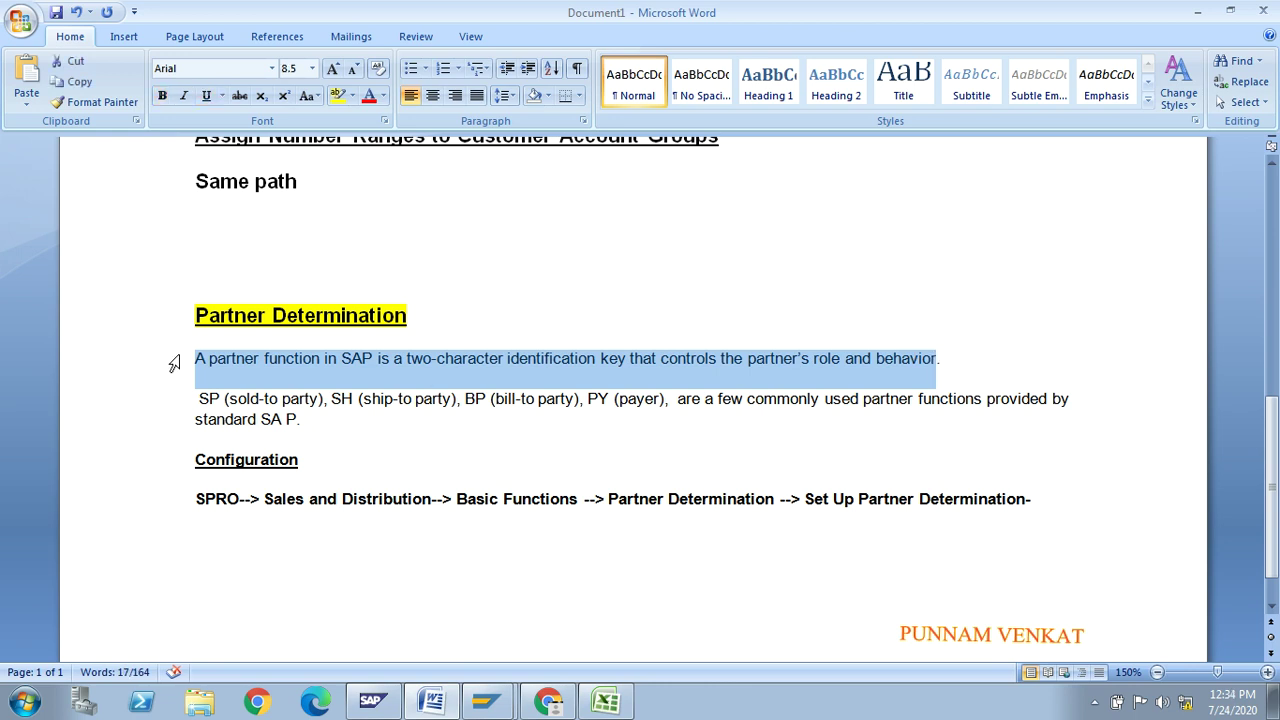
pyautogui.click(386, 415)
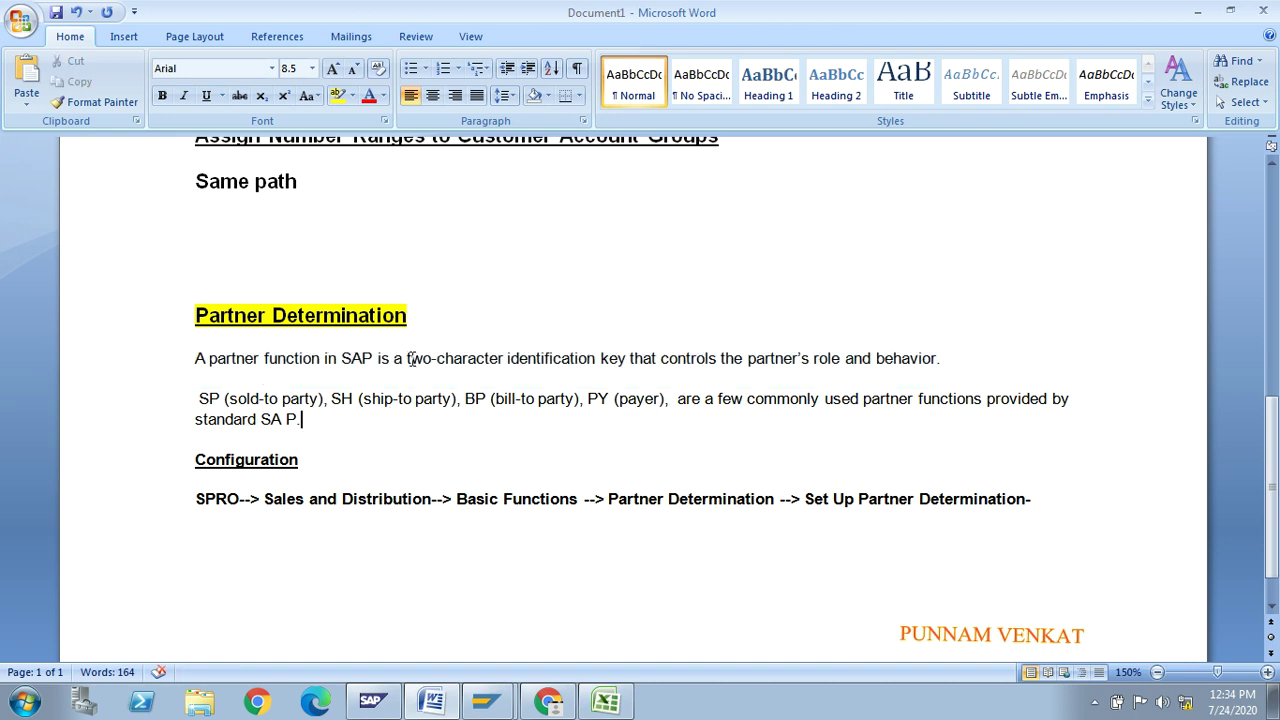
pyautogui.moveTo(409, 358); pyautogui.dragTo(513, 360)
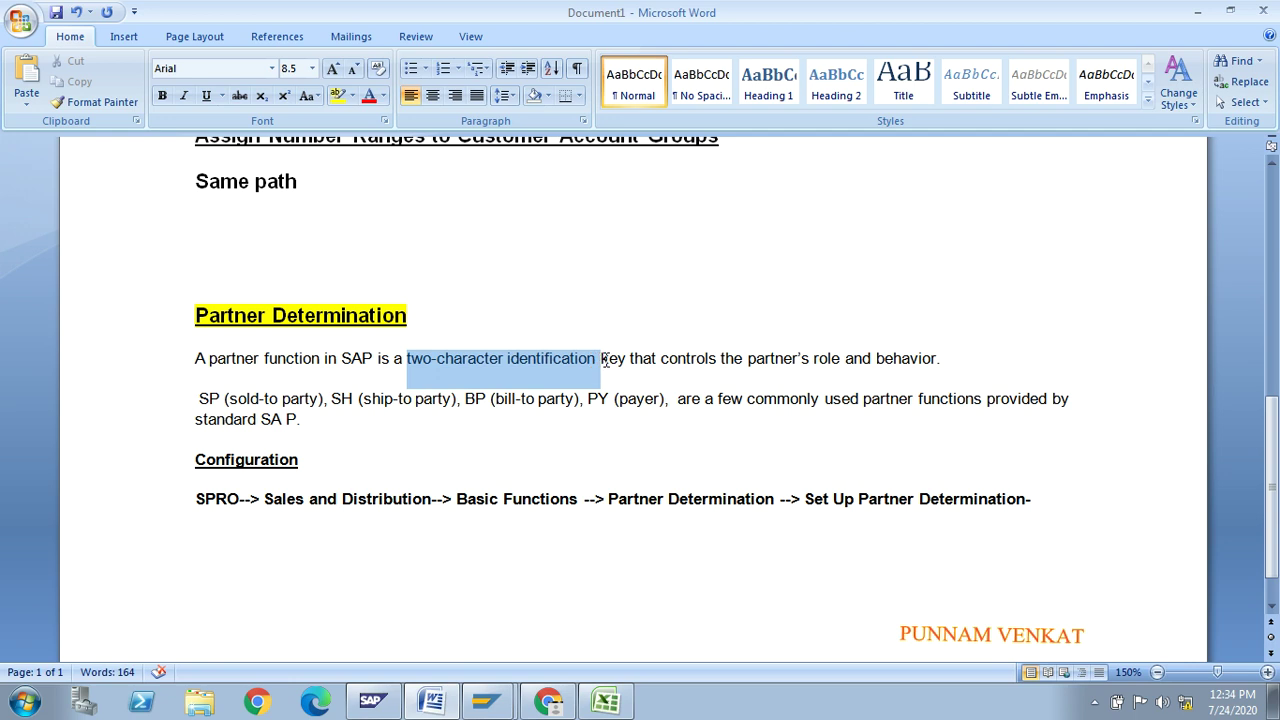
pyautogui.moveTo(604, 360); pyautogui.dragTo(608, 360)
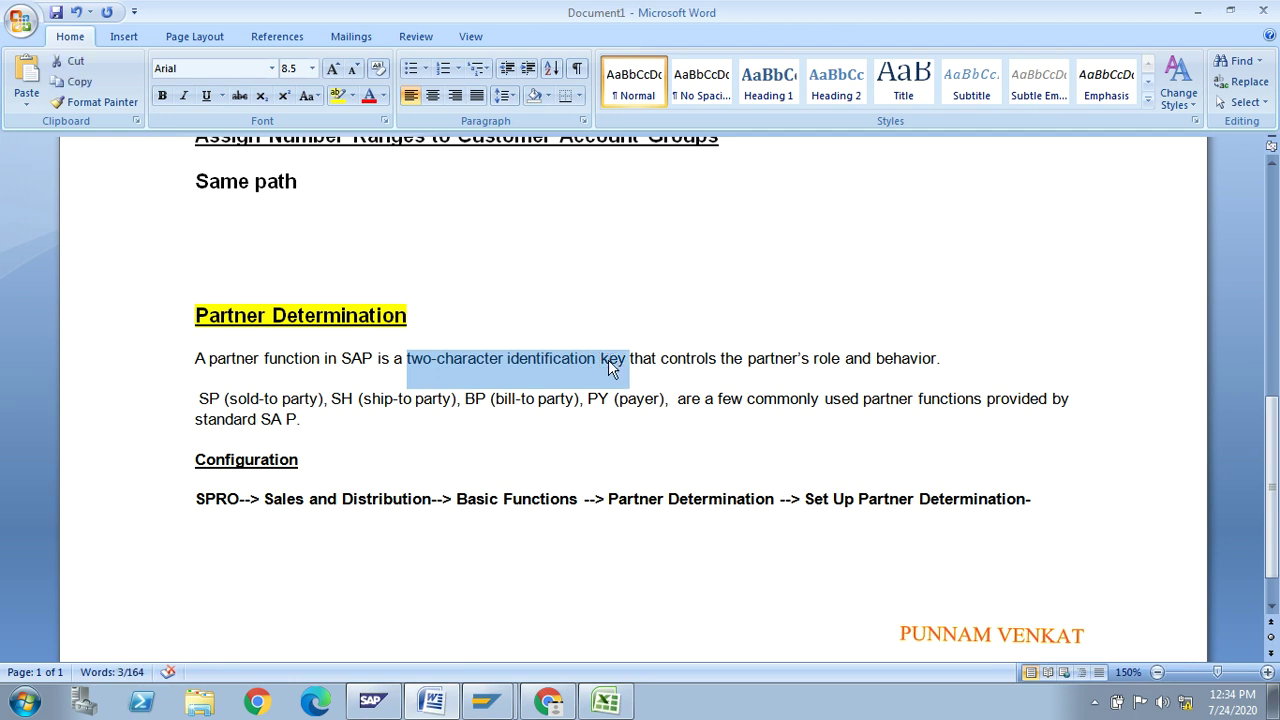
pyautogui.click(608, 359)
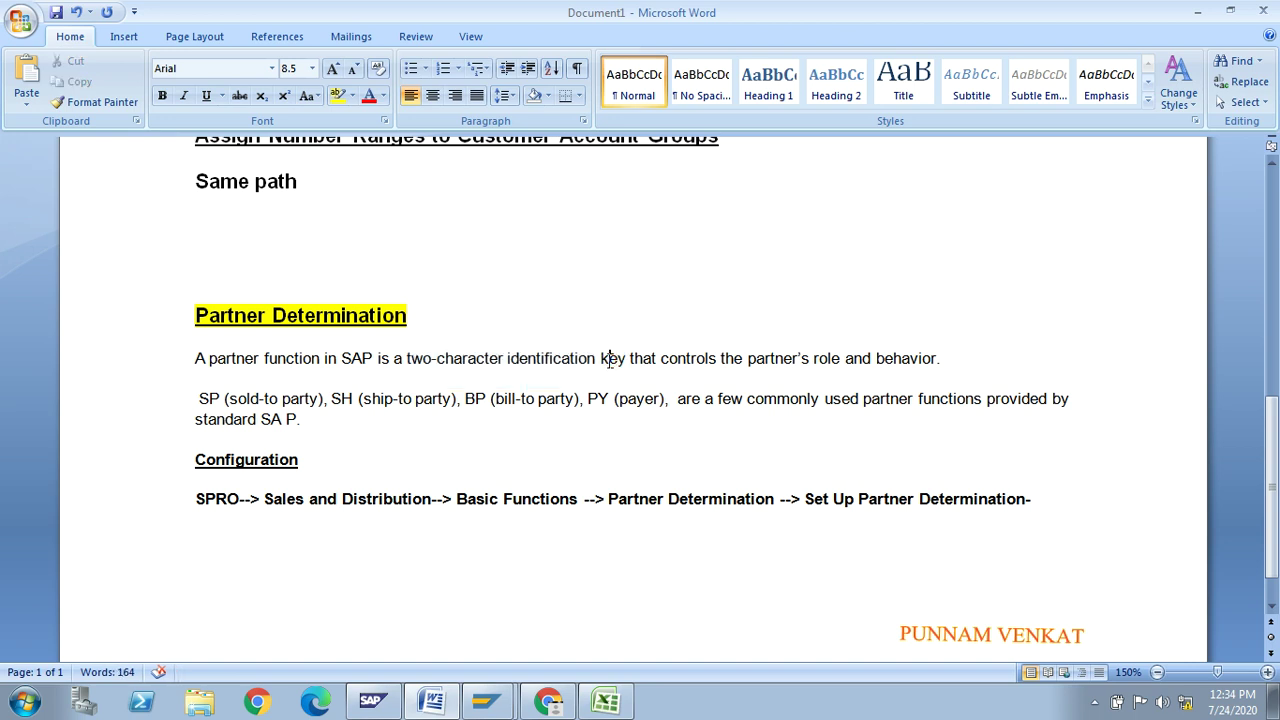
pyautogui.moveTo(660, 358); pyautogui.dragTo(928, 366)
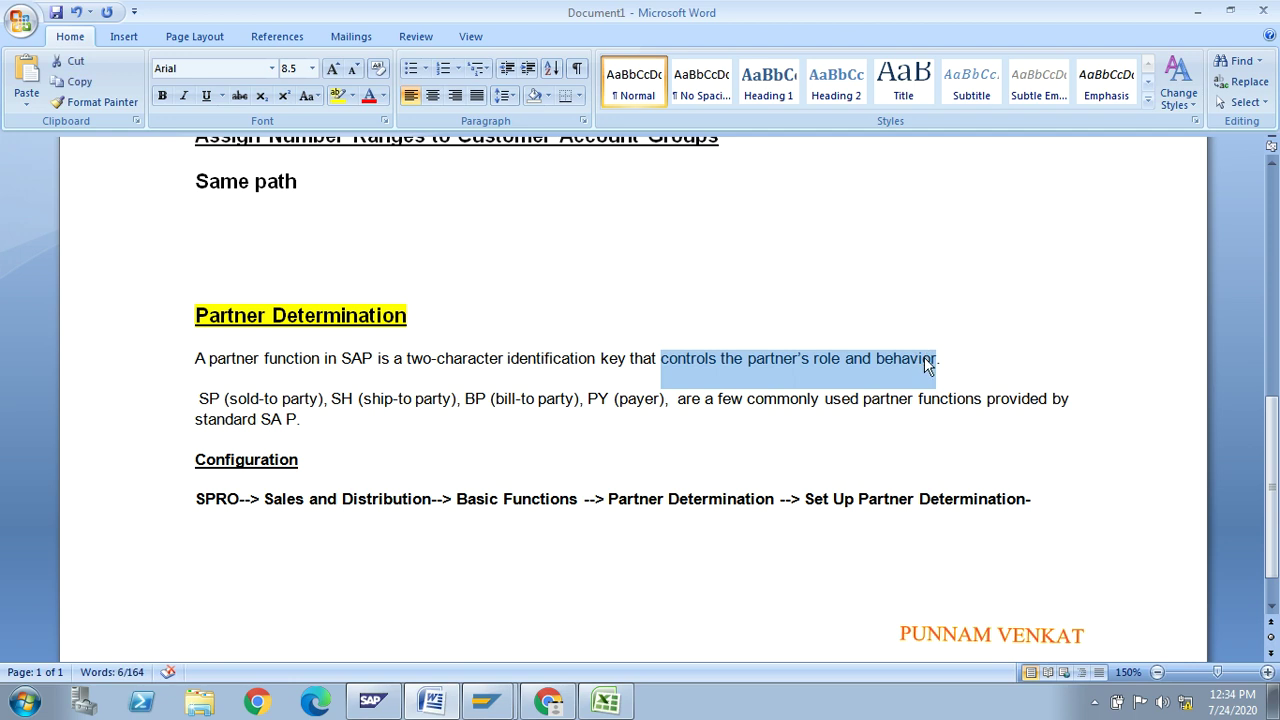
# Review the "classify customers" statement in the Account Group section and return to the Partner Determination section
pyautogui.moveTo(1266, 496); pyautogui.dragTo(1263, 250)
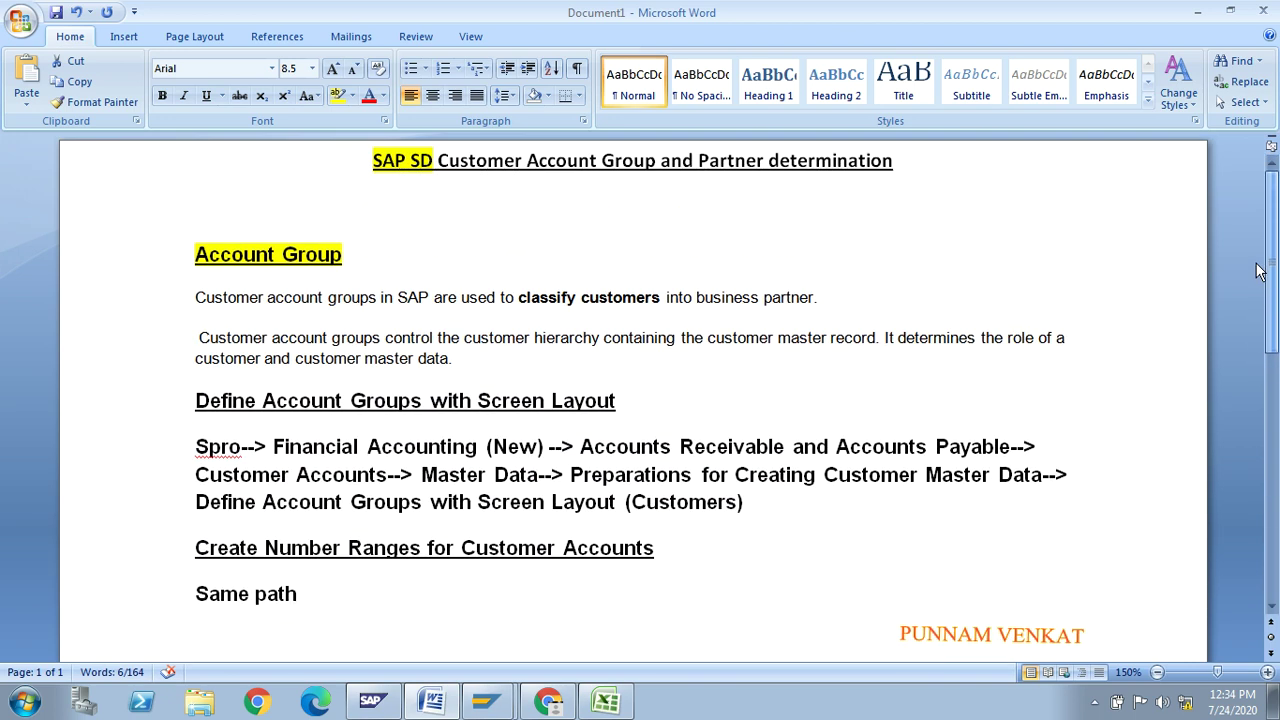
pyautogui.click(284, 256)
pyautogui.moveTo(519, 301); pyautogui.dragTo(621, 300)
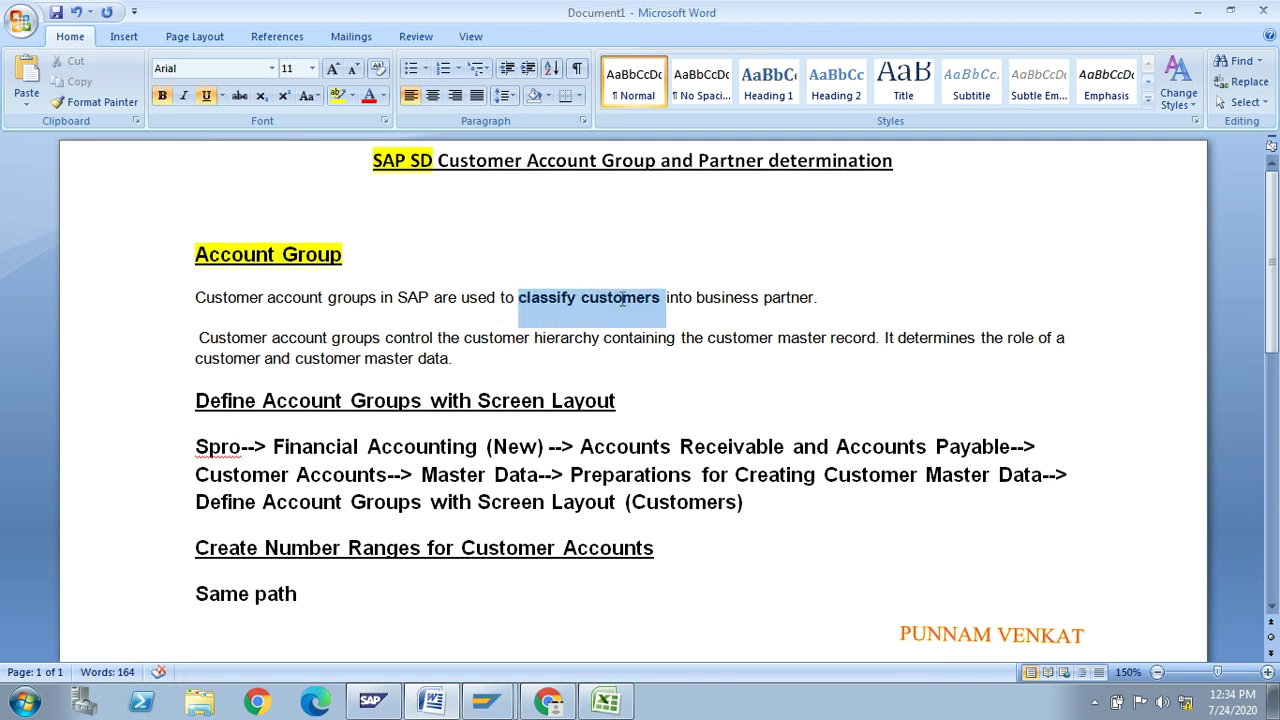
pyautogui.moveTo(1270, 290); pyautogui.dragTo(1277, 530)
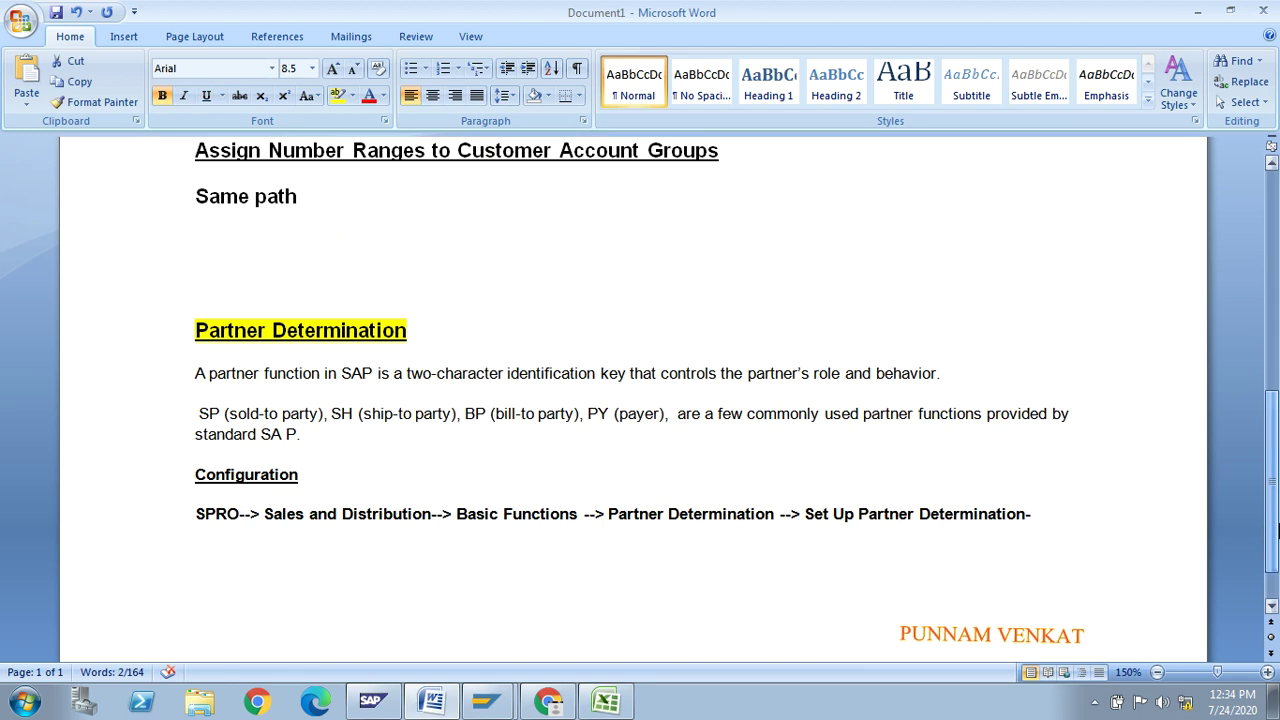
# Read the partner's role statement and the list of sold-to, ship-to, bill-to and payer partner functions
pyautogui.click(364, 351)
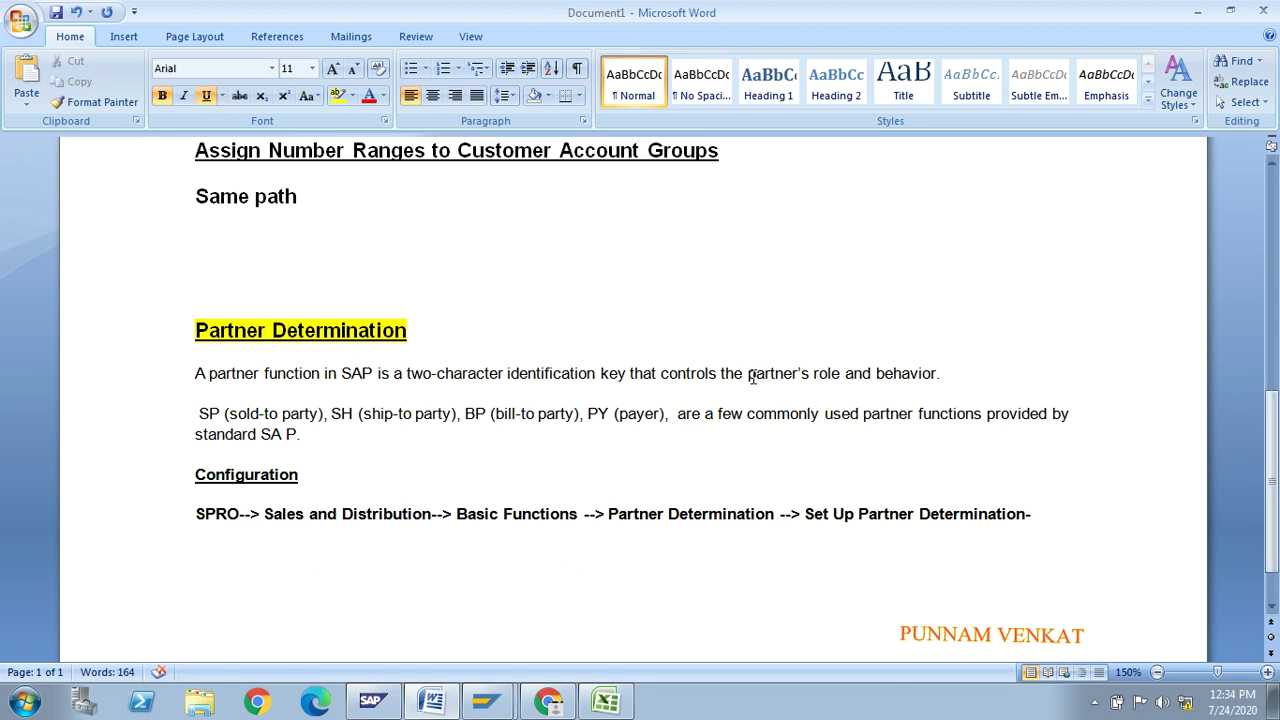
pyautogui.moveTo(753, 377); pyautogui.dragTo(934, 377)
pyautogui.click(938, 375)
pyautogui.moveTo(238, 413); pyautogui.dragTo(316, 415)
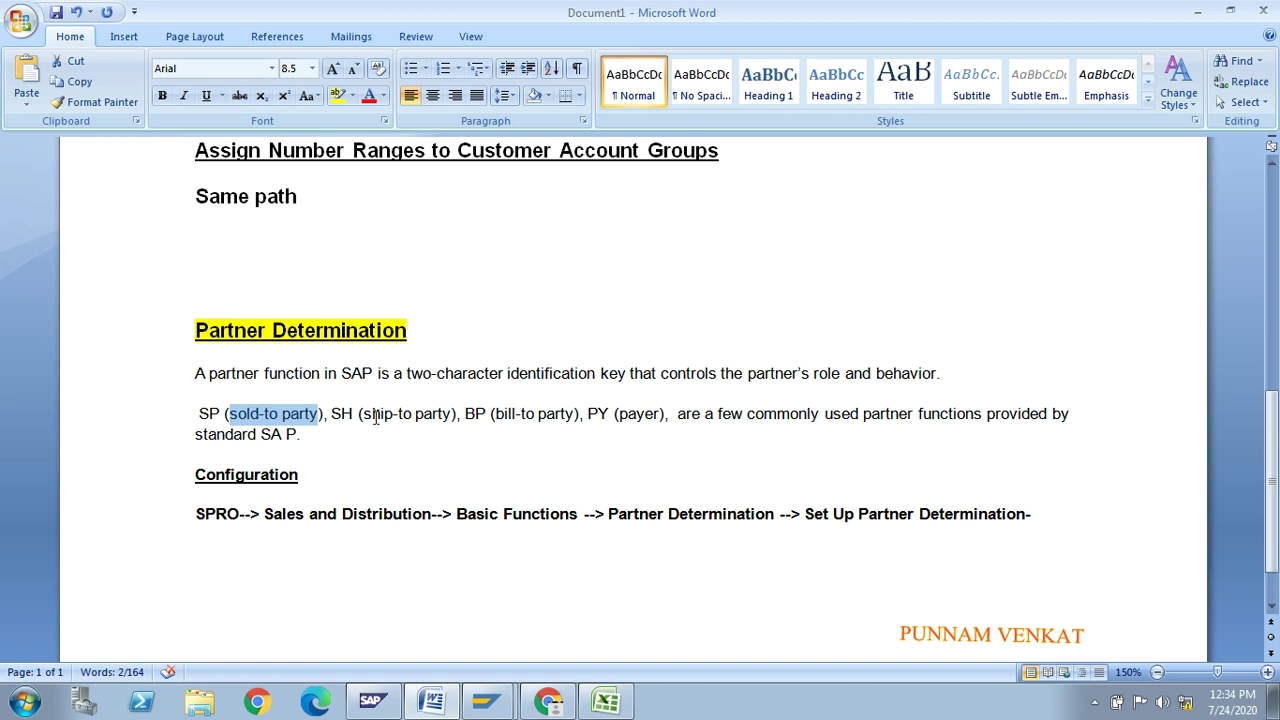
pyautogui.moveTo(376, 418); pyautogui.dragTo(470, 422)
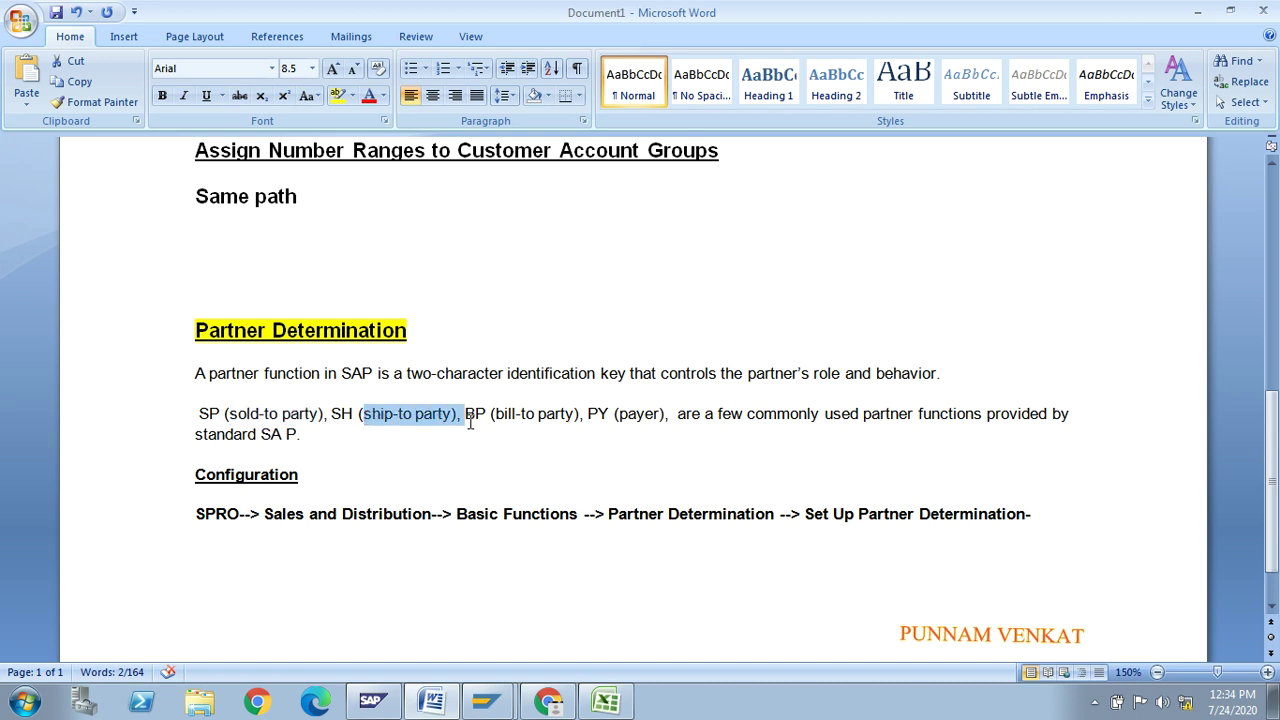
pyautogui.doubleClick(524, 418)
pyautogui.click(634, 430)
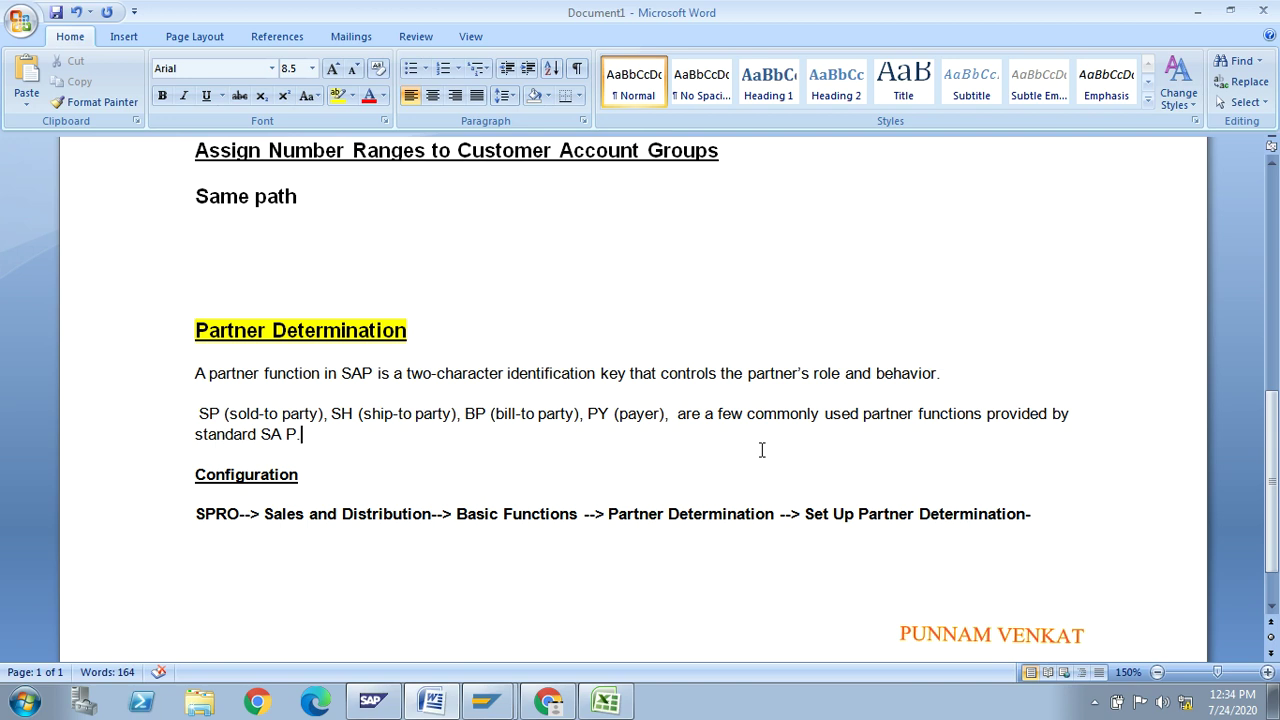
# Switch to the Excel workbook and go to the Partner Determination diagram at the start of Sheet1
pyautogui.hotkey('alt', 'Tab')
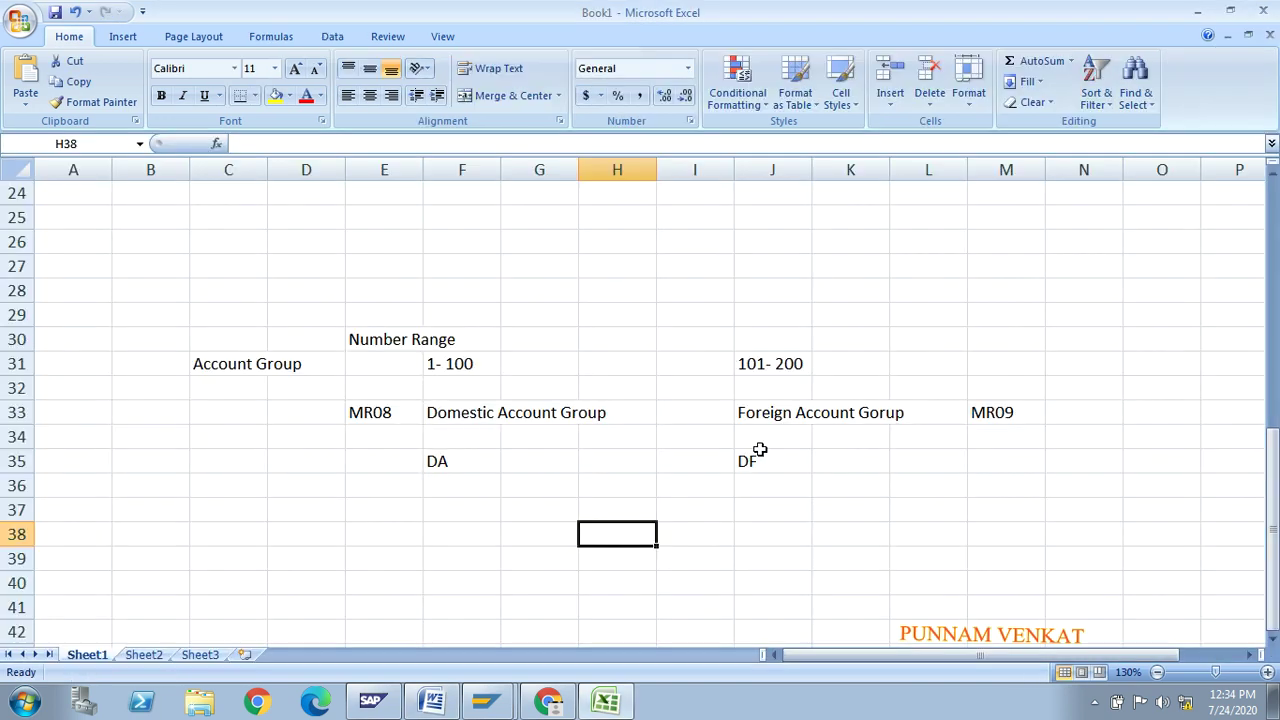
pyautogui.click(430, 489)
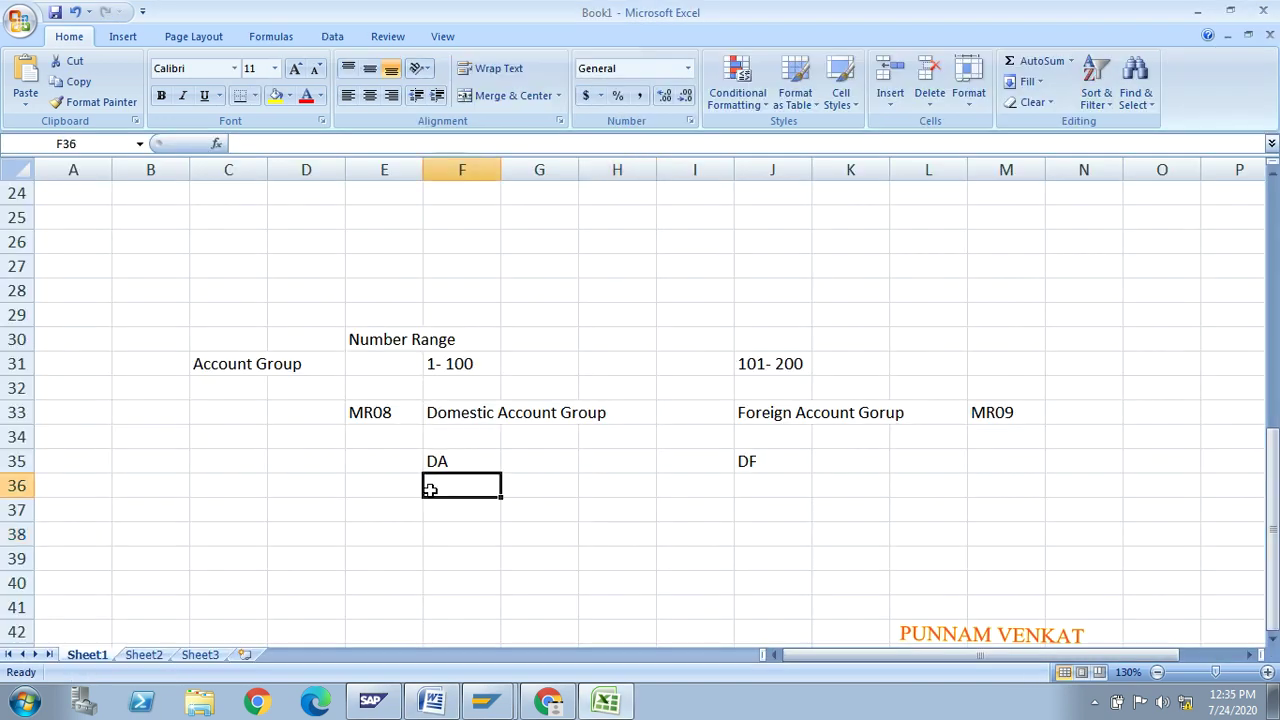
pyautogui.press('Up')
pyautogui.press('Up')
pyautogui.press('Up')
pyautogui.press('Up')
pyautogui.press('Up')
pyautogui.press('Up')
pyautogui.press('Up')
pyautogui.press('Up')
pyautogui.press('Up')
pyautogui.press('Up')
pyautogui.press('Up')
pyautogui.press('Up')
pyautogui.press('Up')
pyautogui.press('Up')
pyautogui.press('Up')
pyautogui.press('Up')
pyautogui.press('Up')
pyautogui.press('Up')
pyautogui.press('Up')
pyautogui.press('Up')
pyautogui.press('Up')
pyautogui.press('Up')
pyautogui.press('Up')
pyautogui.press('Up')
pyautogui.press('Up')
pyautogui.press('Up')
pyautogui.press('Up')
pyautogui.press('Up')
pyautogui.press('Up')
pyautogui.press('Up')
pyautogui.press('Up')
pyautogui.press('Up')
pyautogui.press('Up')
pyautogui.press('Up')
pyautogui.press('Up')
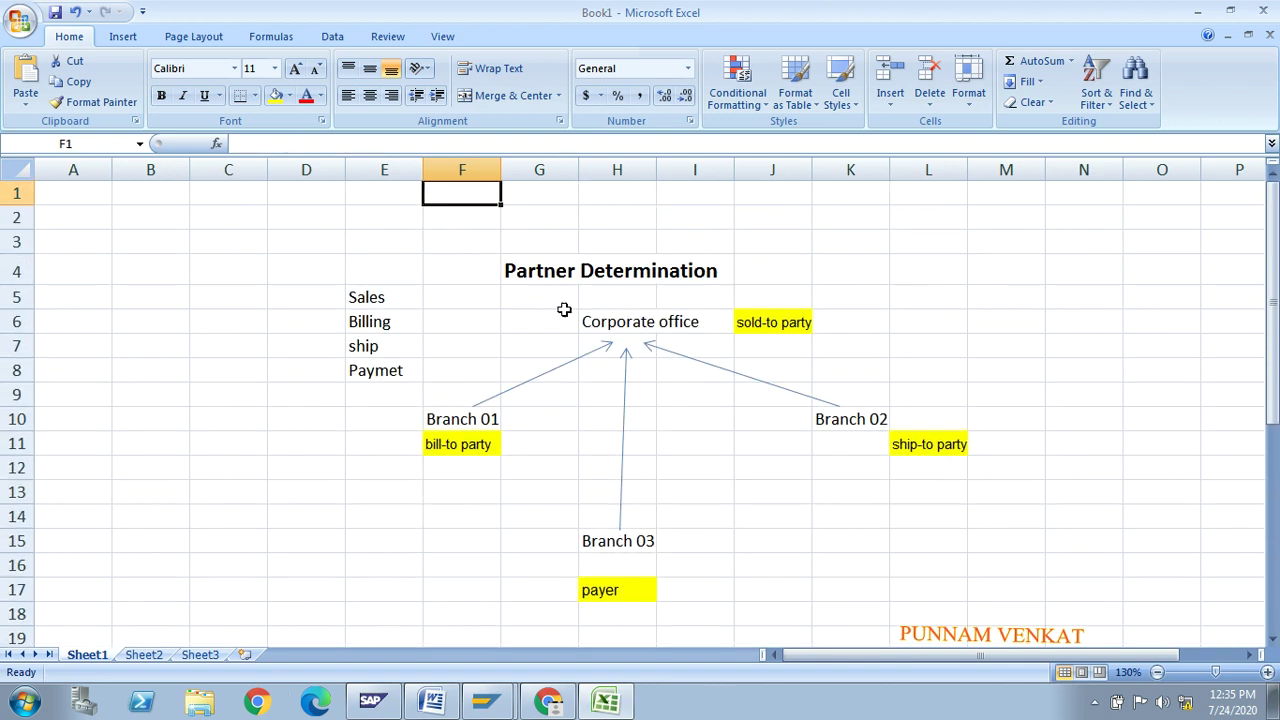
# Examine the corporate office and its Branch 01, Branch 02 and Branch 03 in the Partner Determination diagram
pyautogui.click(637, 314)
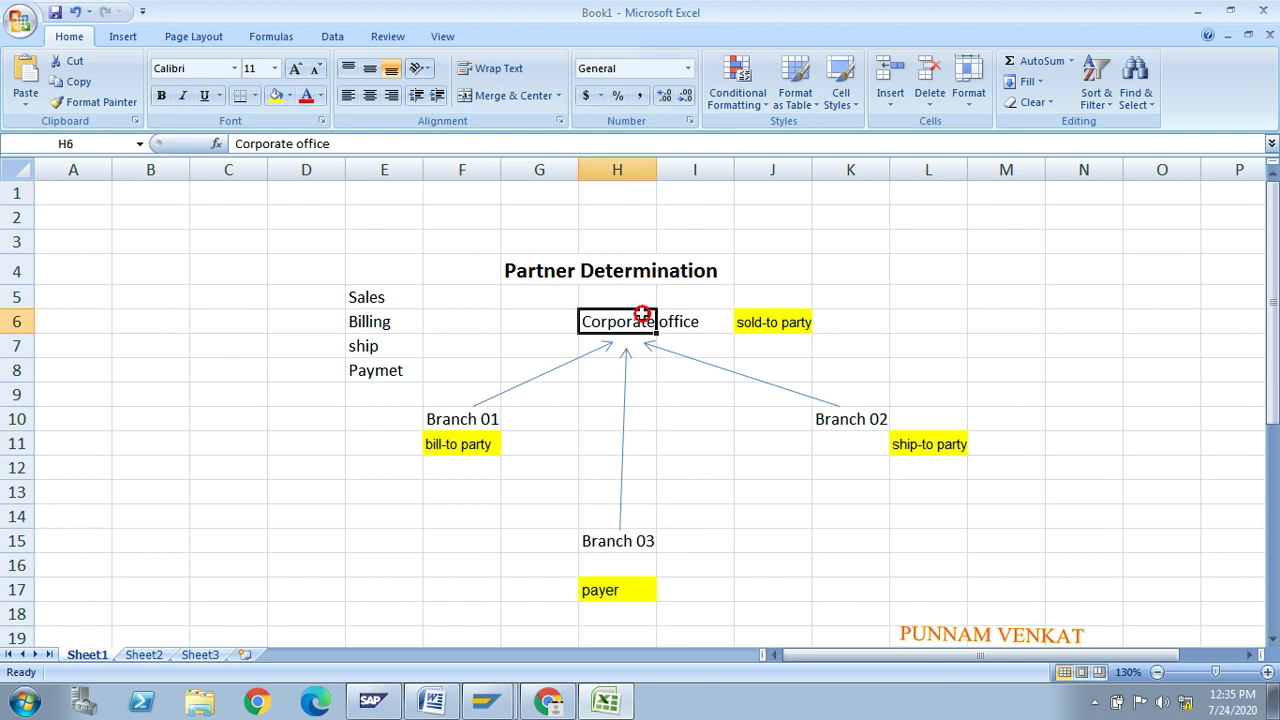
pyautogui.click(463, 415)
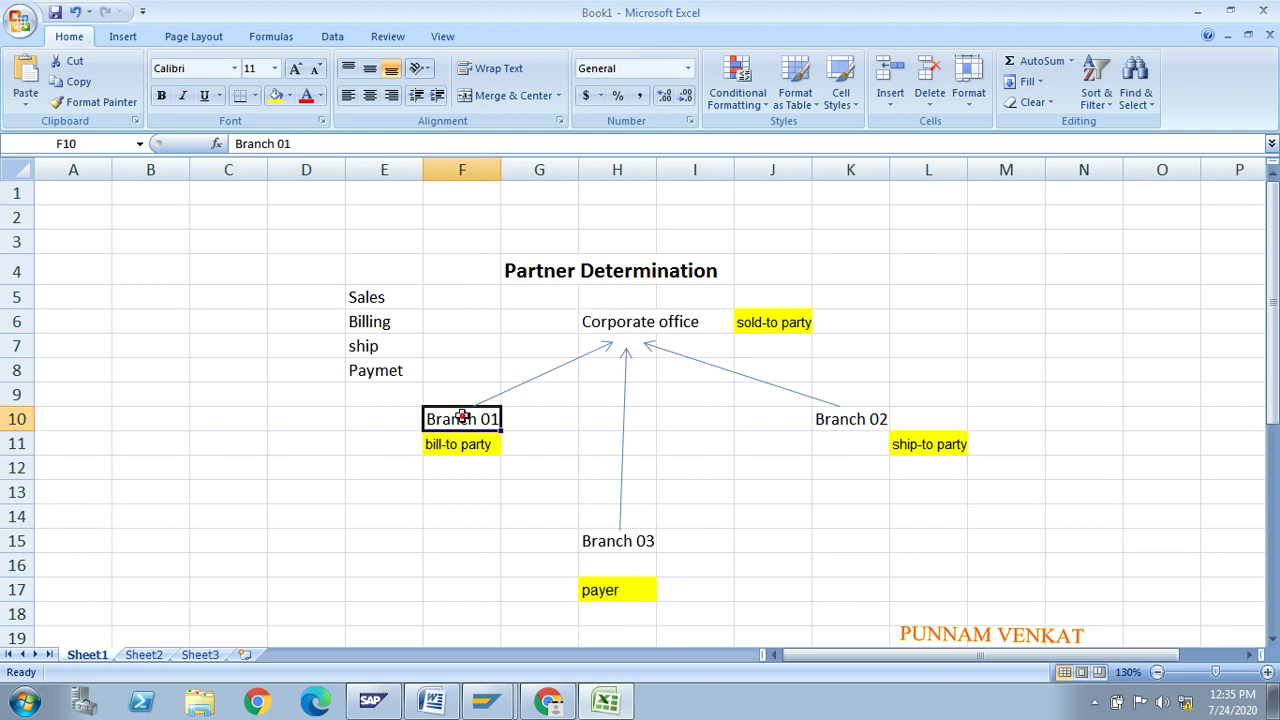
pyautogui.click(845, 416)
pyautogui.click(607, 541)
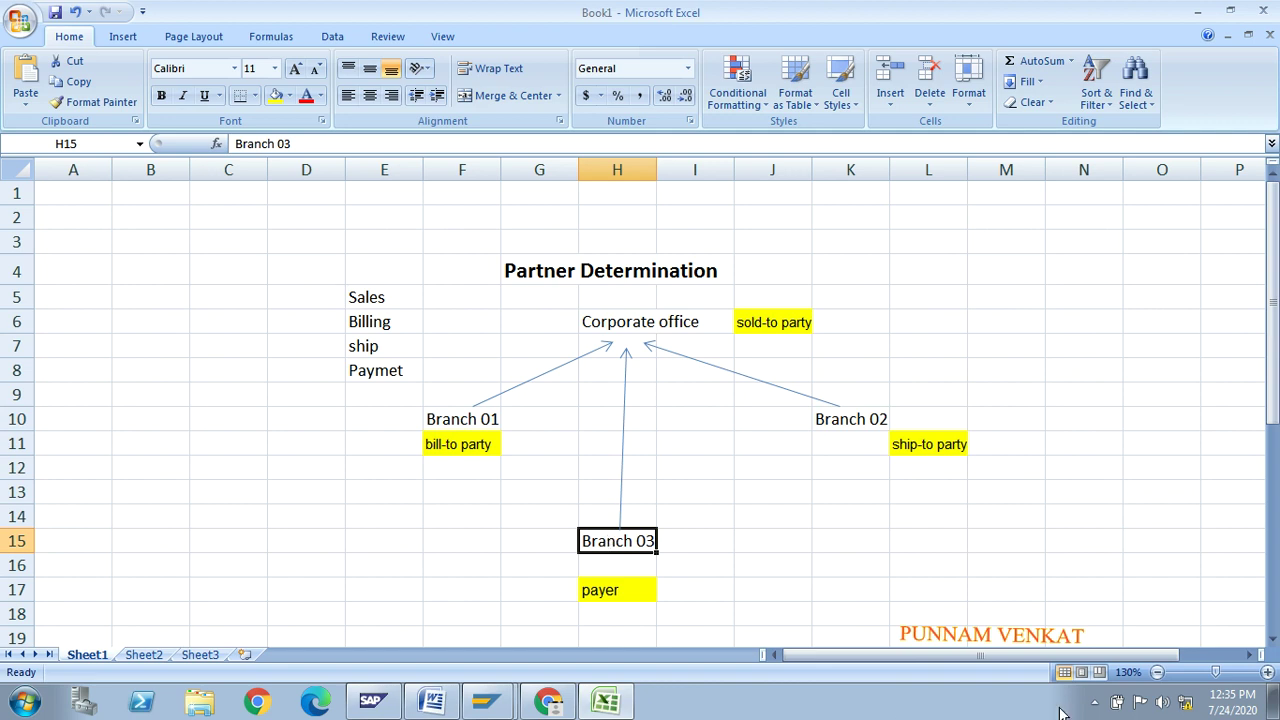
pyautogui.click(1096, 703)
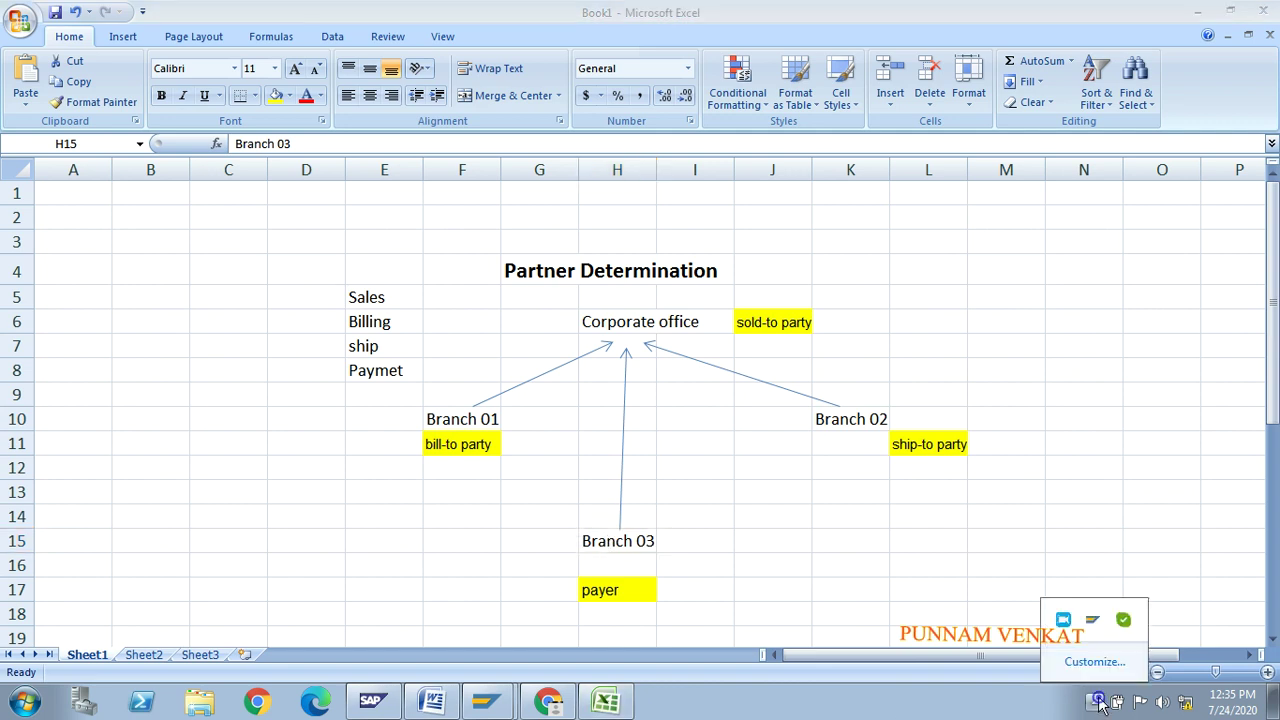
pyautogui.click(1064, 622)
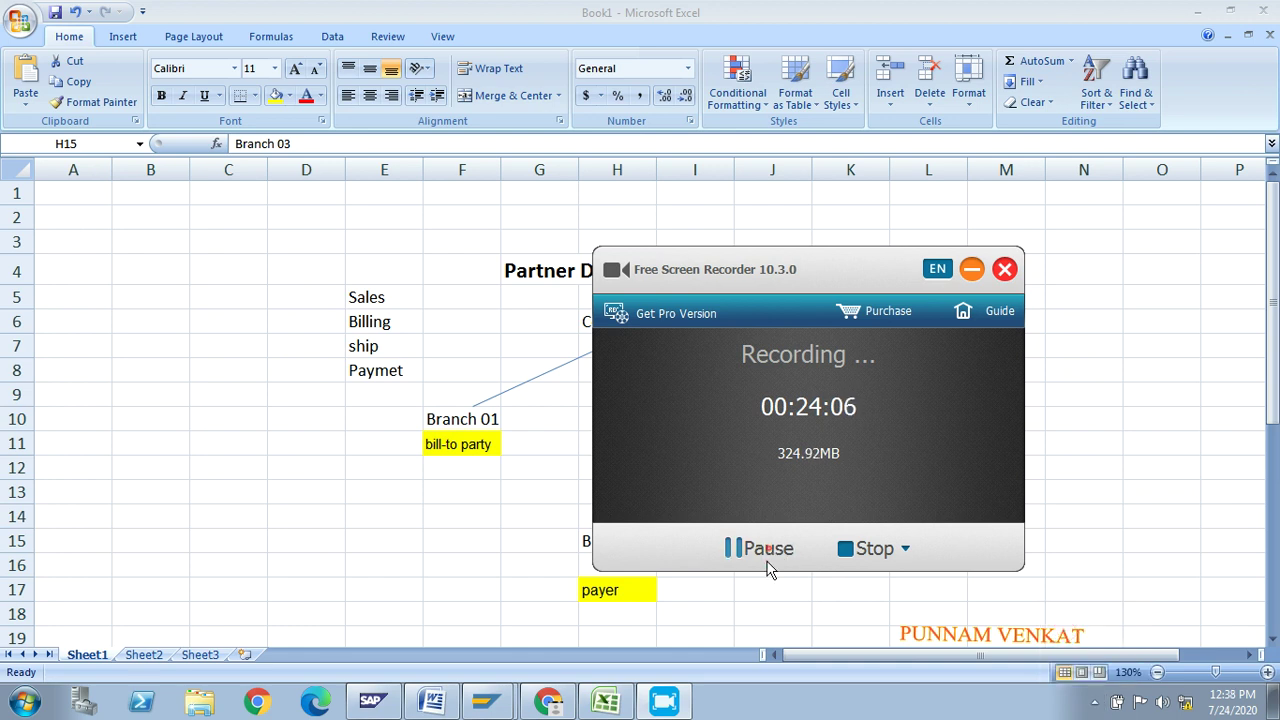
pyautogui.click(968, 272)
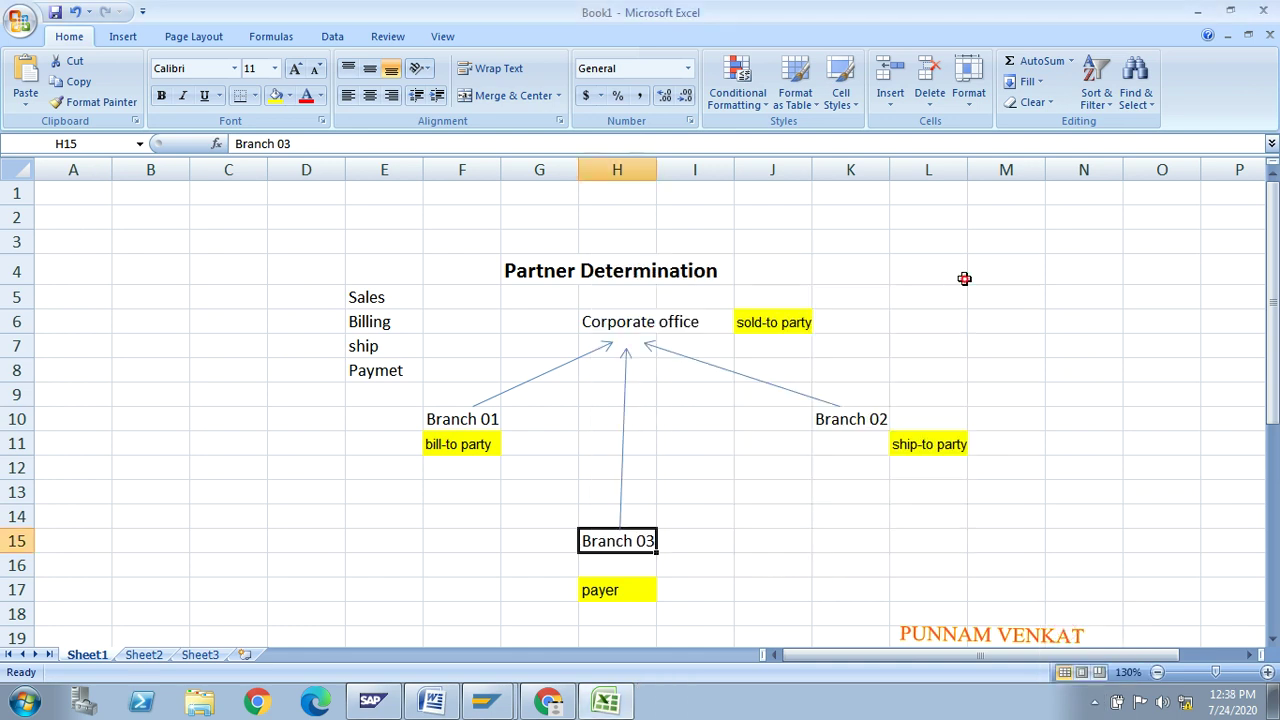
pyautogui.click(545, 280)
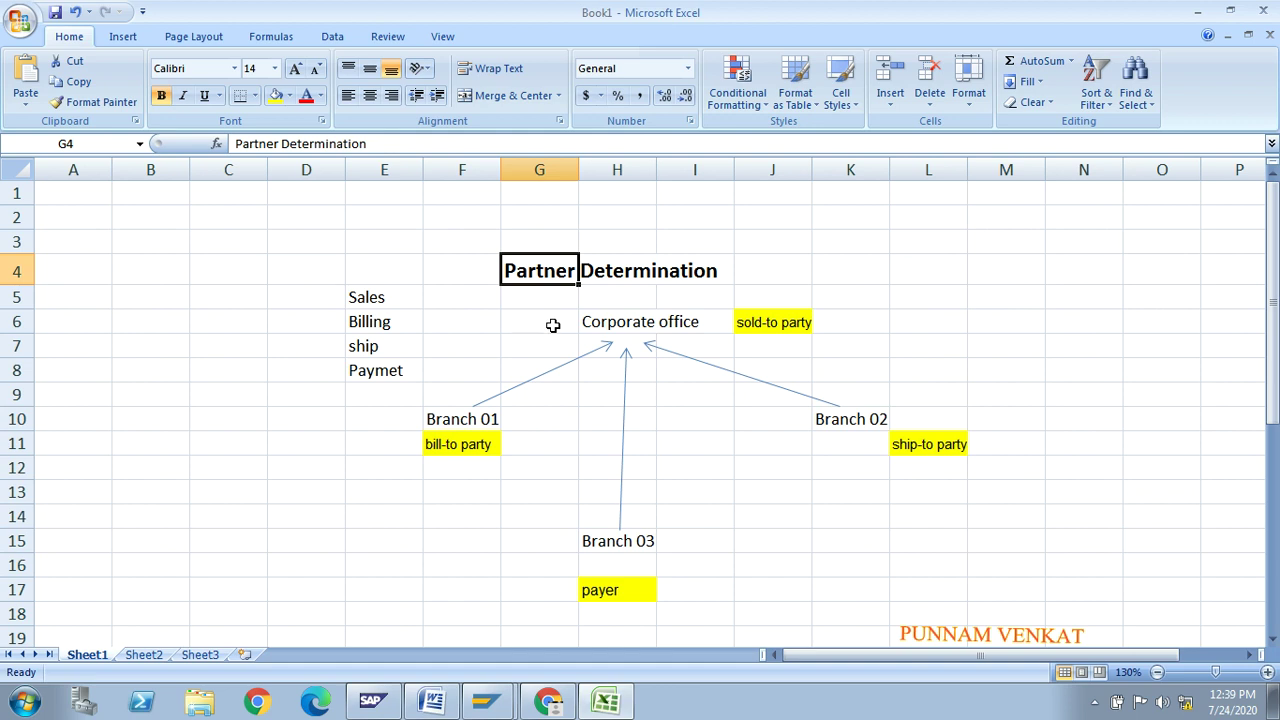
# Go over the corporate office and its three linked branches again in the Partner Determination diagram
pyautogui.click(618, 323)
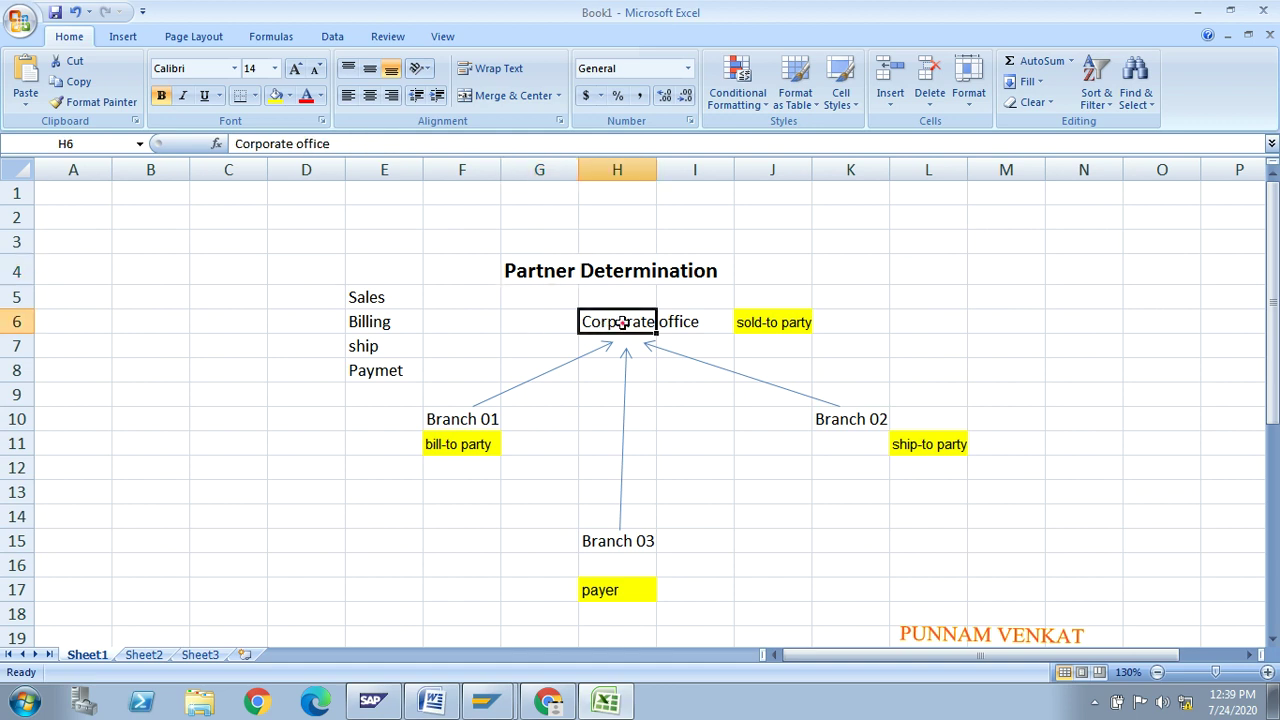
pyautogui.click(465, 412)
pyautogui.click(836, 424)
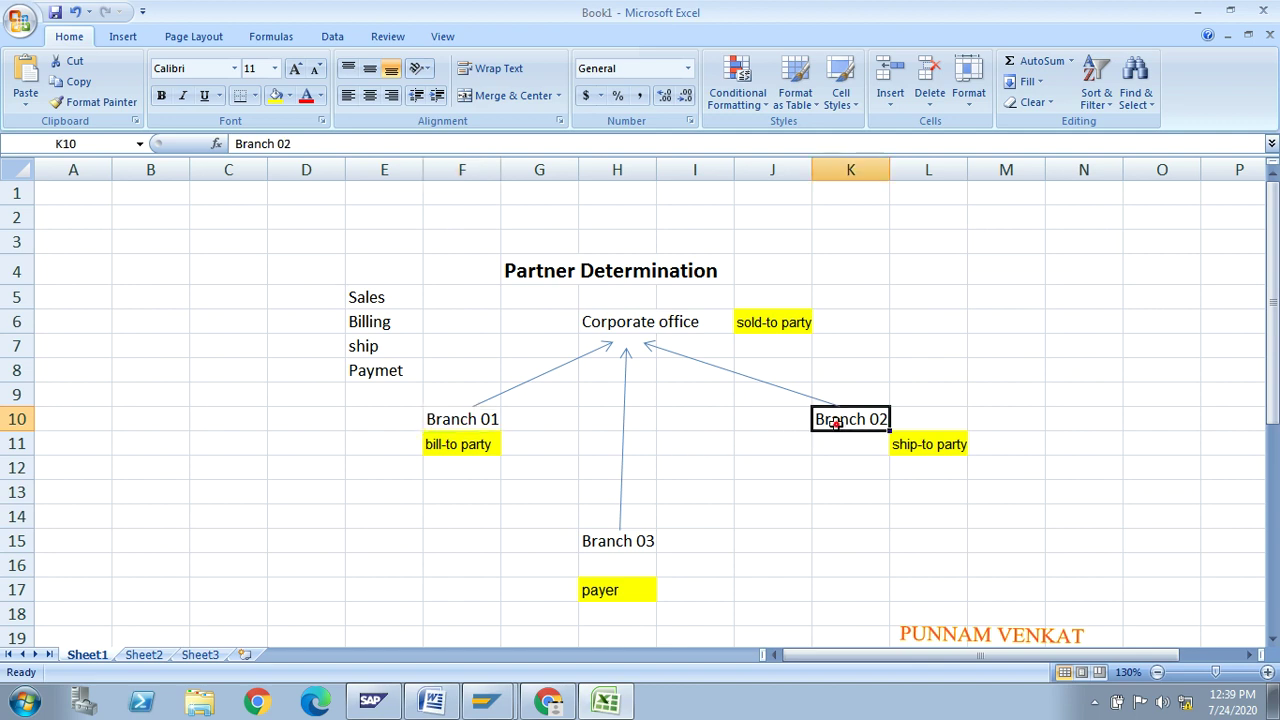
pyautogui.click(606, 531)
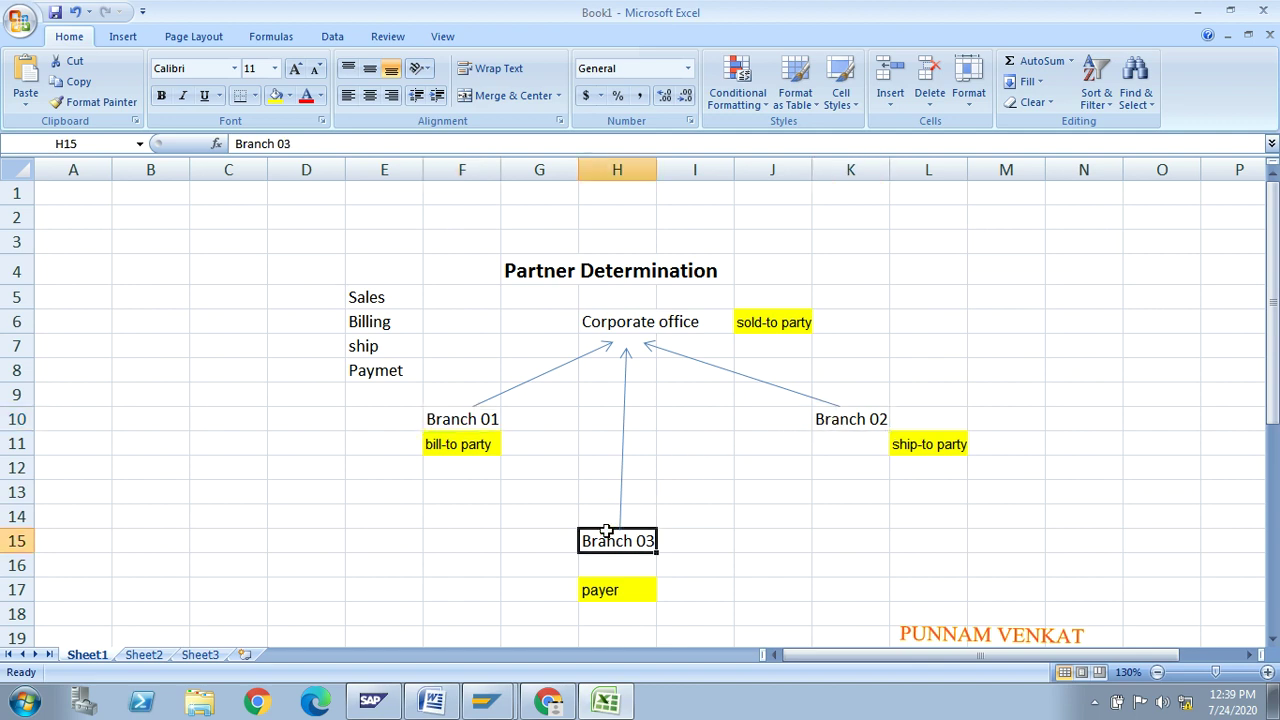
pyautogui.click(611, 327)
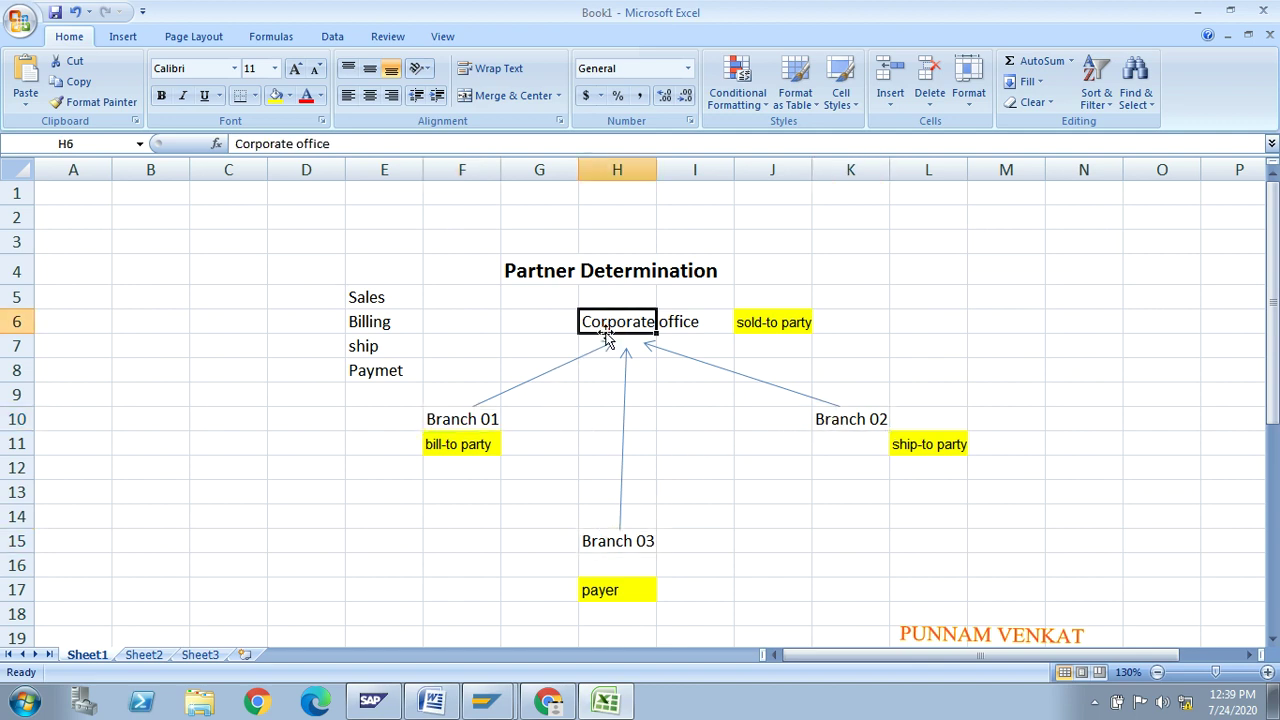
# Review the list of activities in E5:E8 (sales, billing, shipping and payment) in relation to the corporate office
pyautogui.click(400, 298)
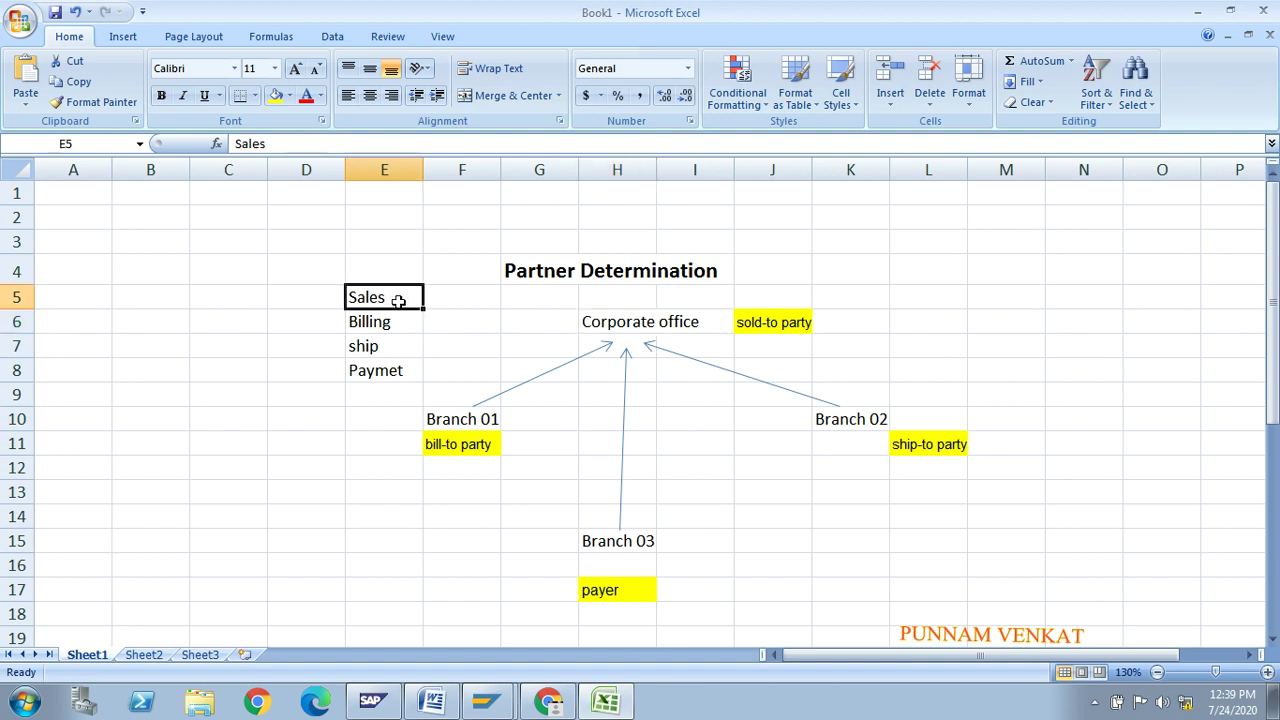
pyautogui.hotkey('shift', 'Down')
pyautogui.hotkey('shift', 'Down')
pyautogui.hotkey('shift', 'Down')
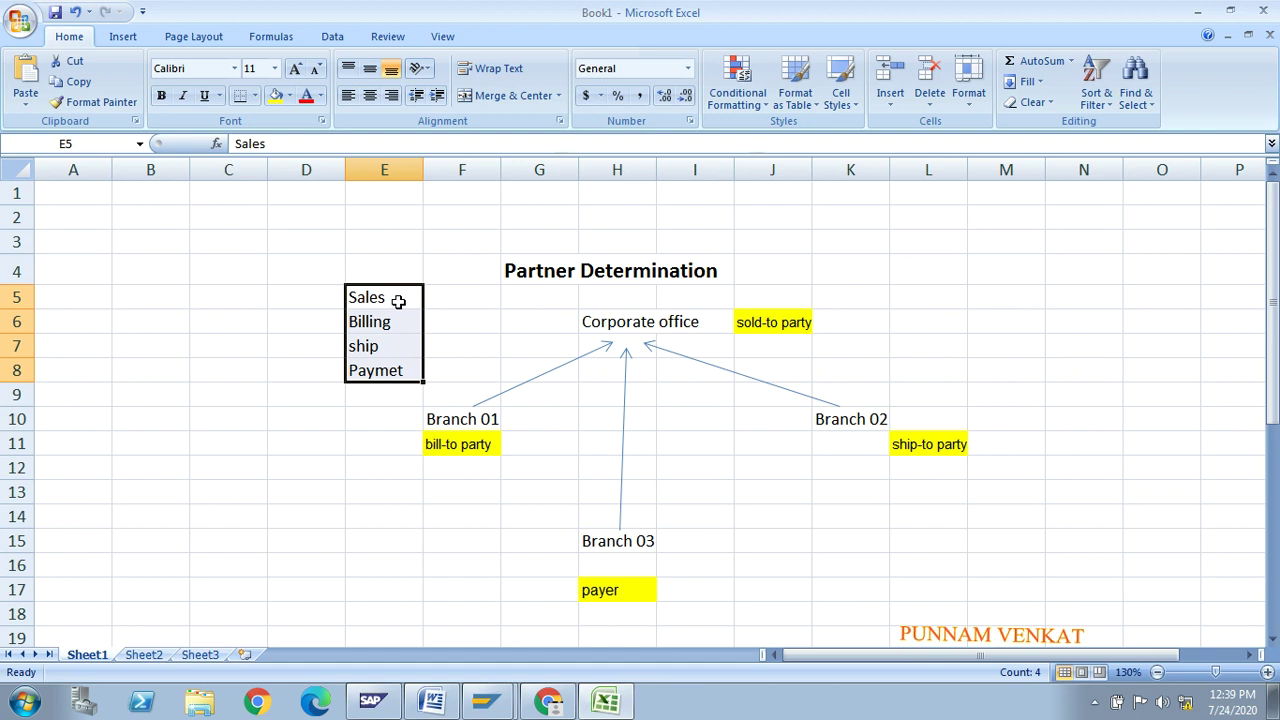
pyautogui.click(605, 328)
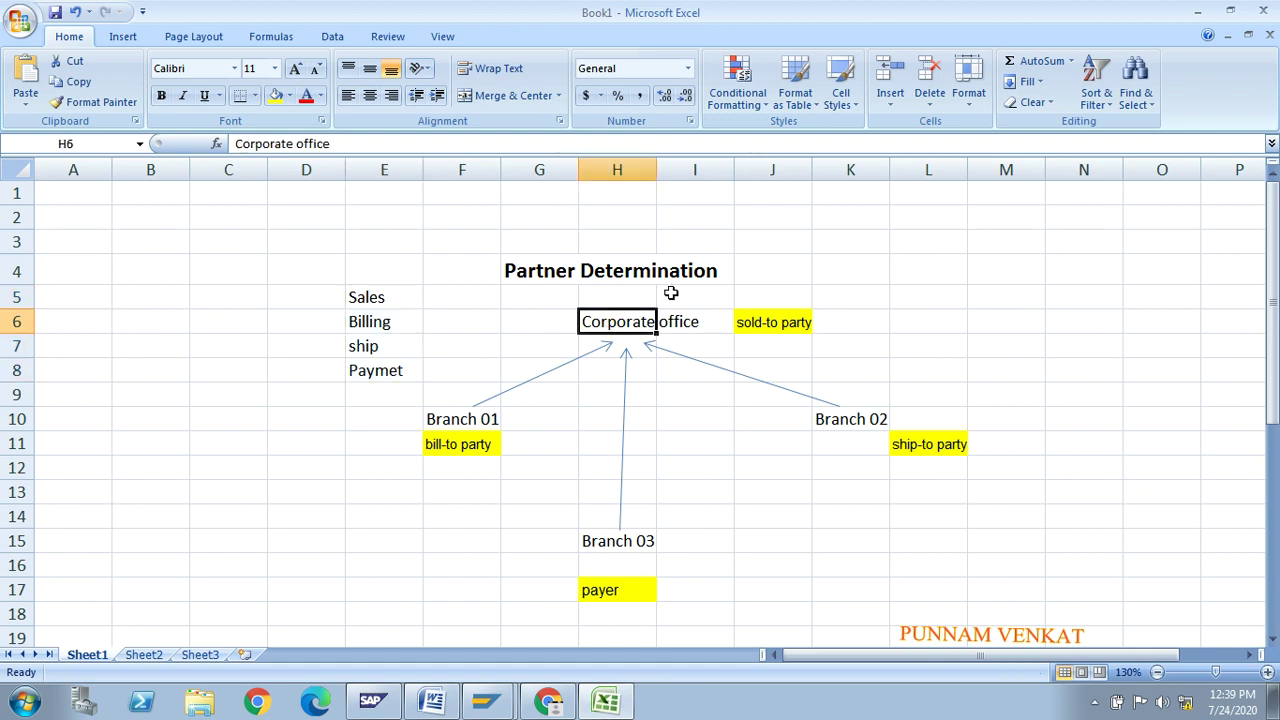
pyautogui.click(397, 298)
pyautogui.click(390, 321)
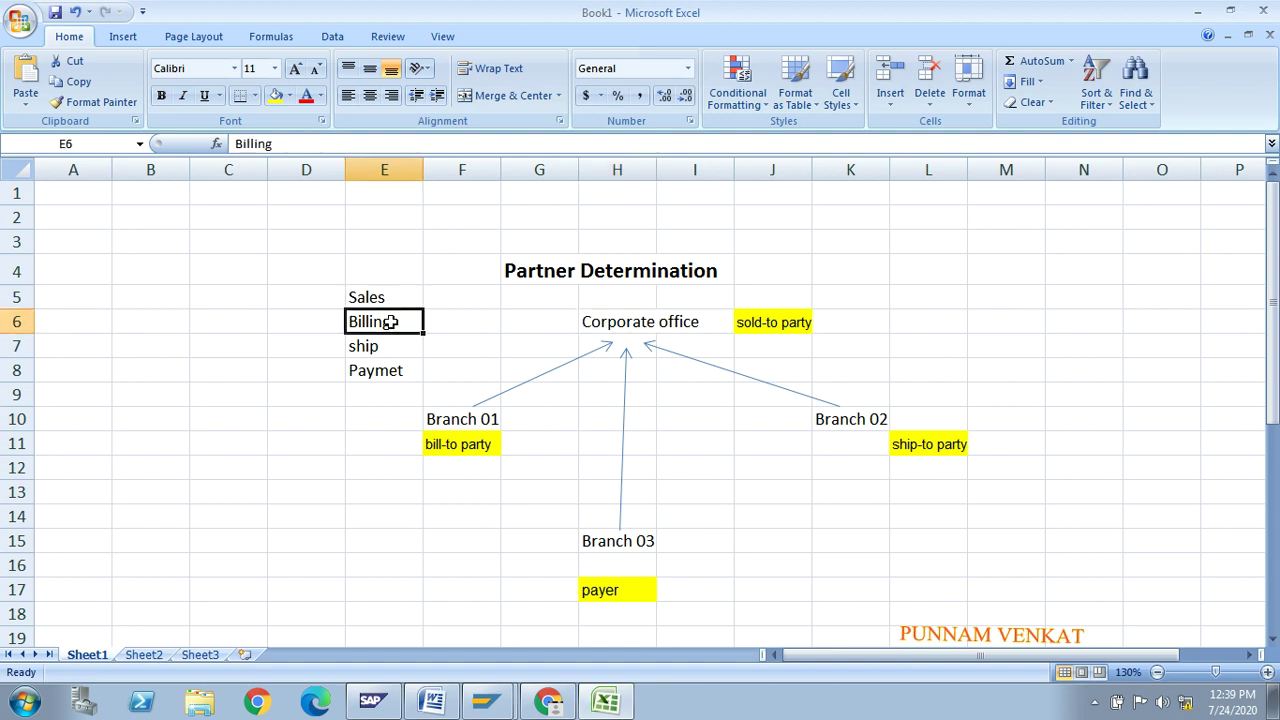
pyautogui.click(390, 344)
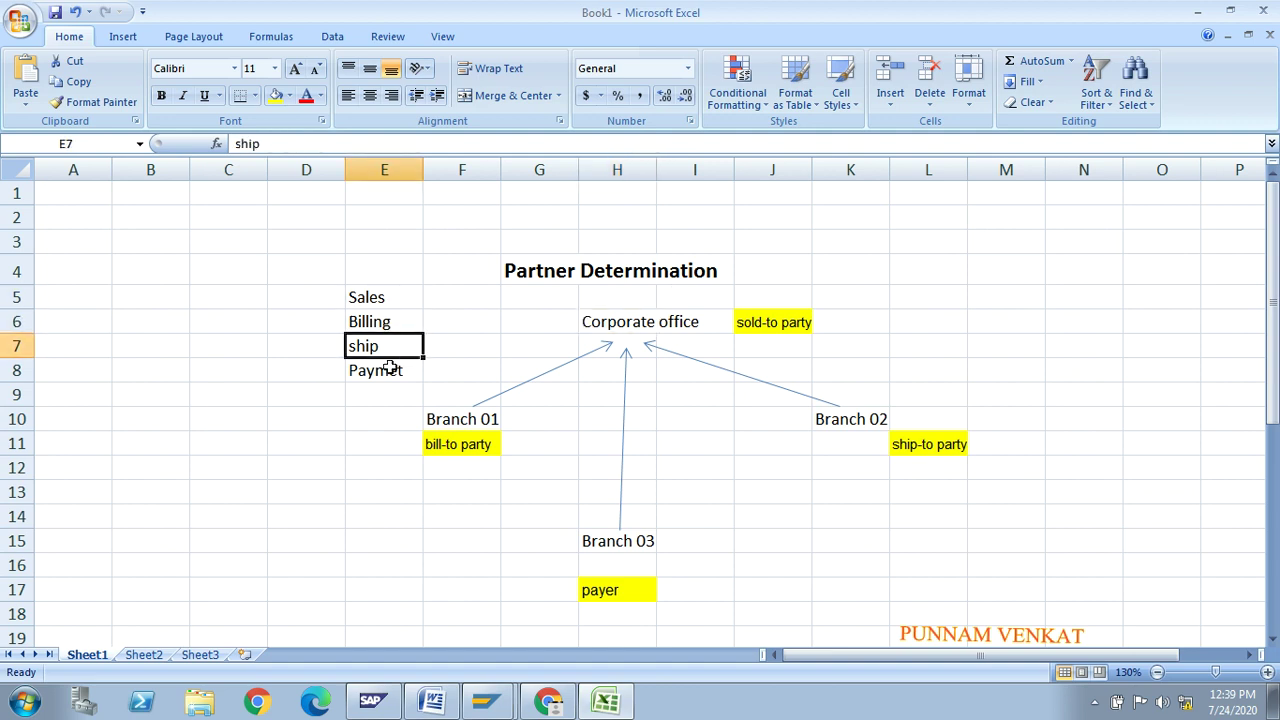
# Correct the misspelled entry in cell E8 to "Payment"
pyautogui.click(389, 370)
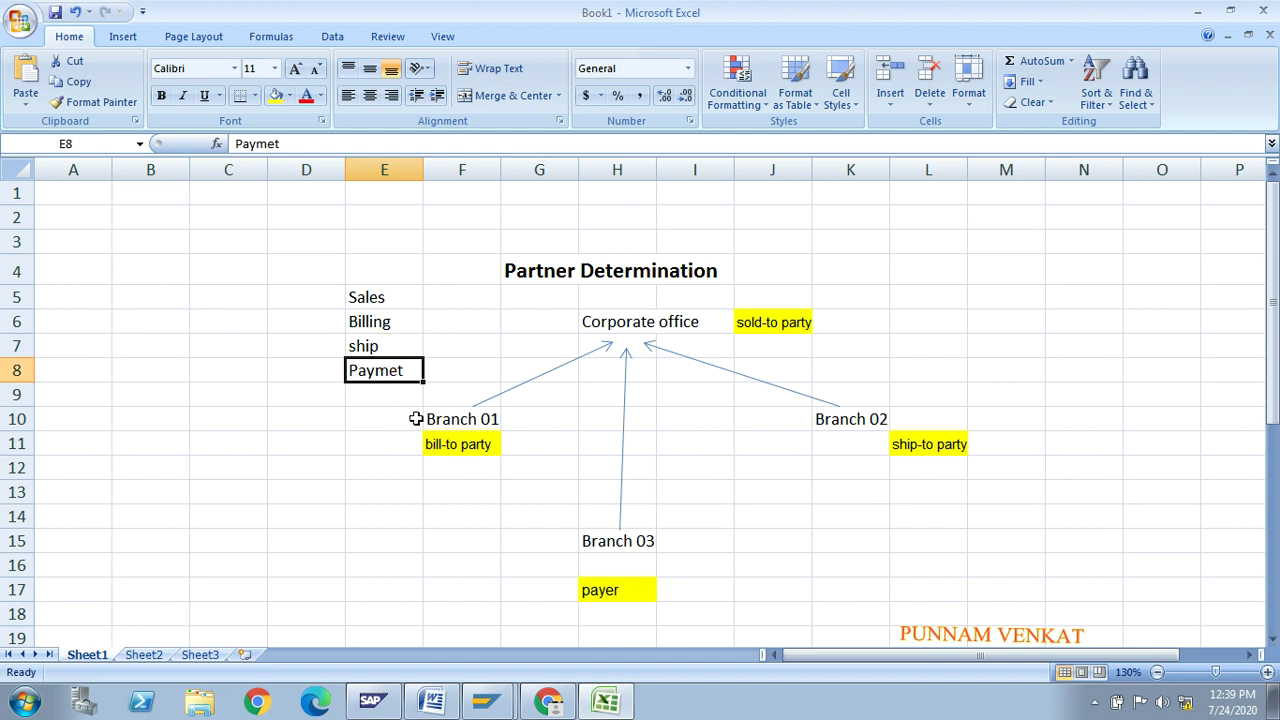
pyautogui.click(297, 143)
pyautogui.press('BackSpace')
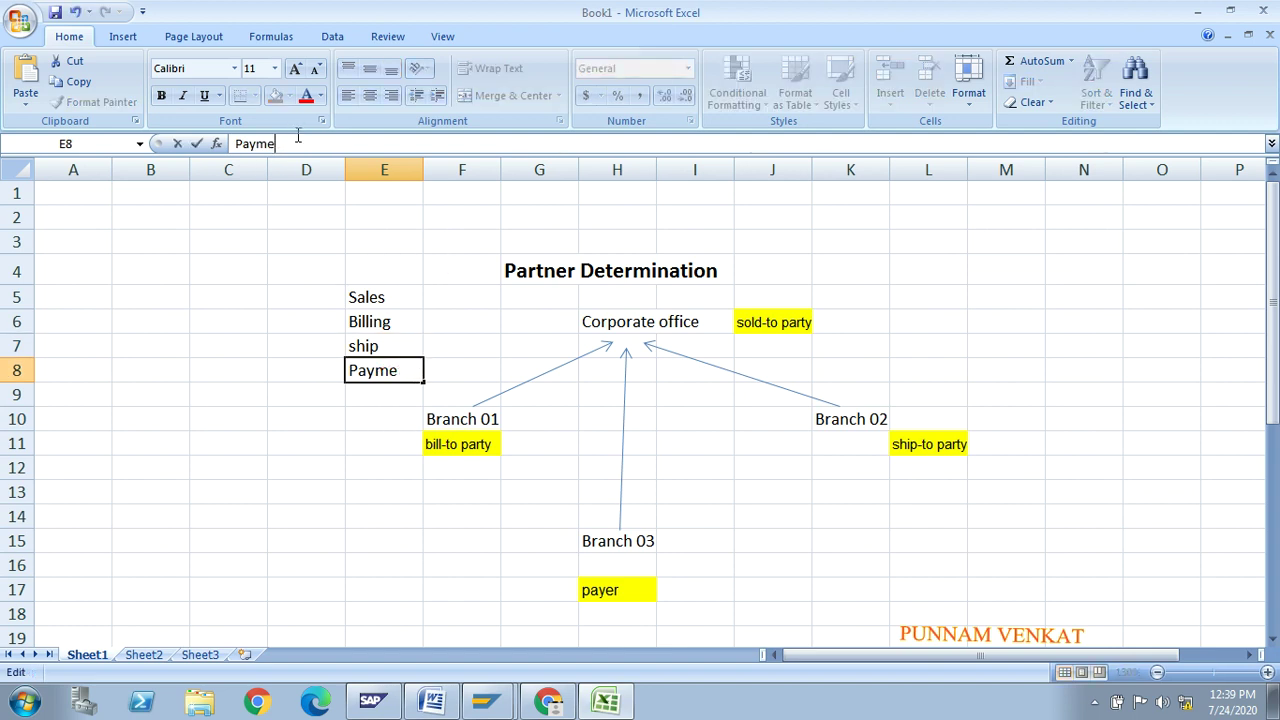
pyautogui.write('NY')
pyautogui.press('BackSpace')
pyautogui.press('BackSpace')
pyautogui.write('n')
pyautogui.press('Return')
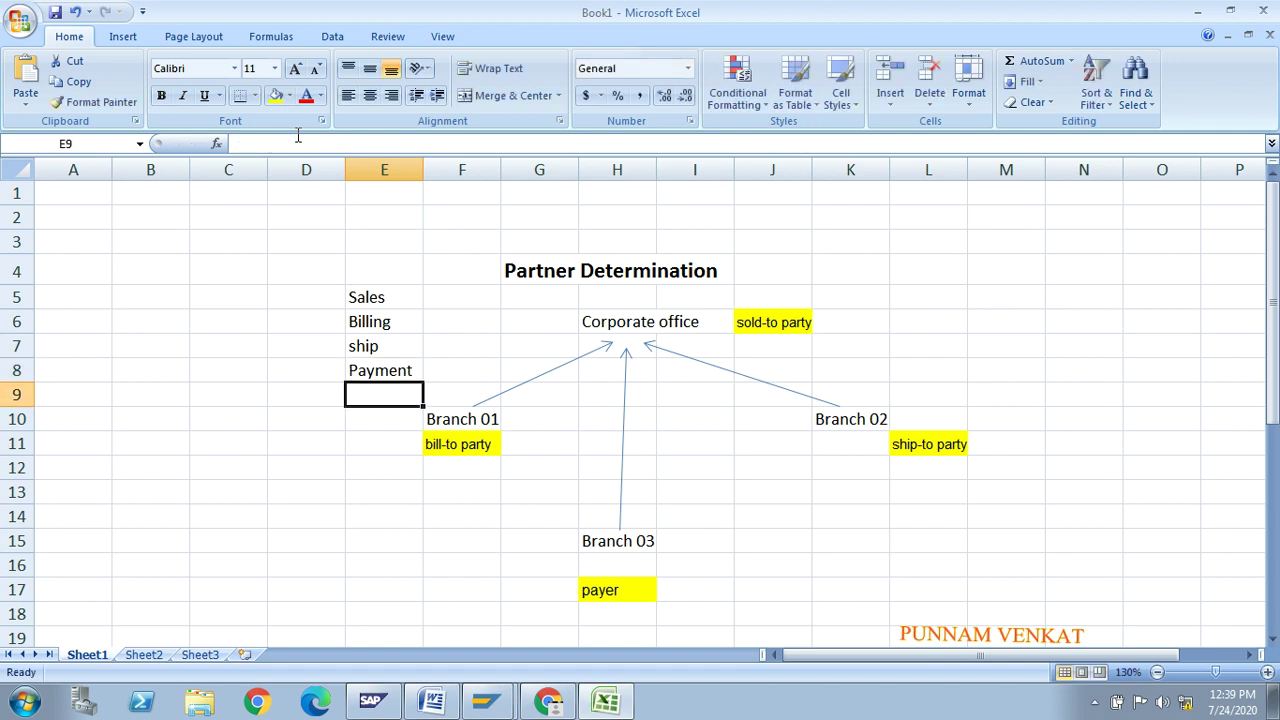
# Examine the partner function label of each branch: bill-to party, ship-to party and payer
pyautogui.click(459, 419)
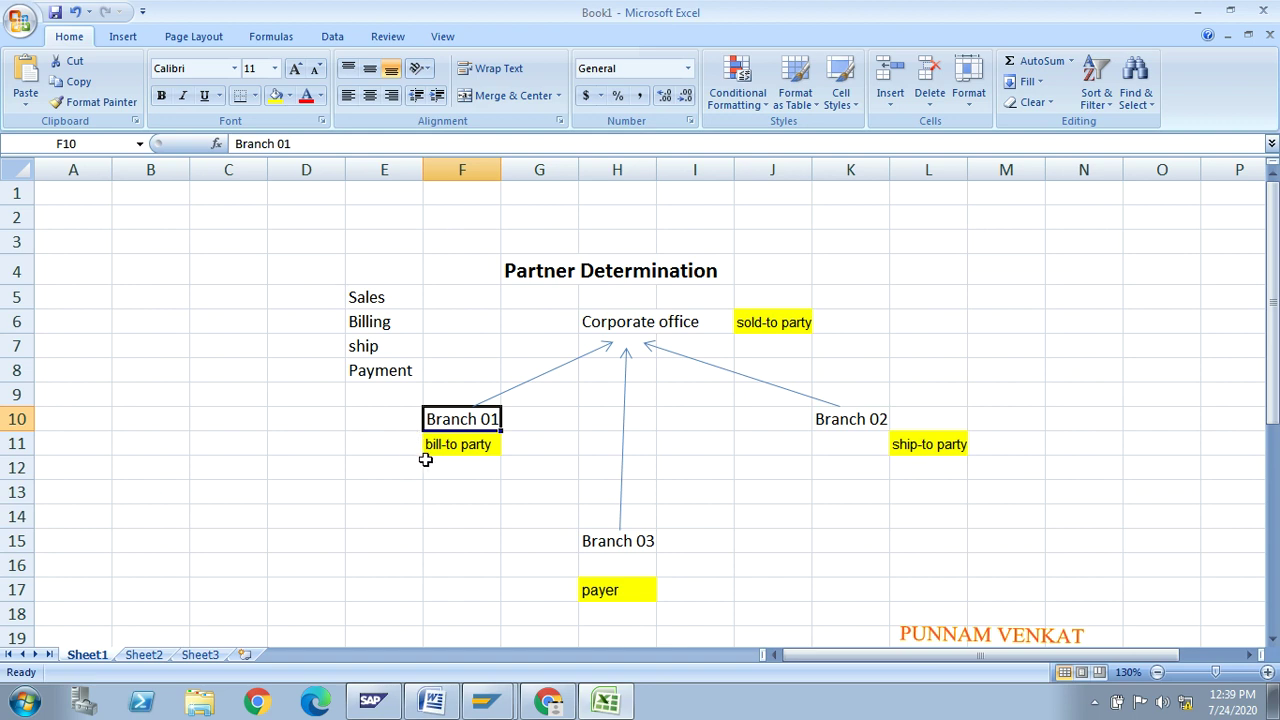
pyautogui.click(444, 446)
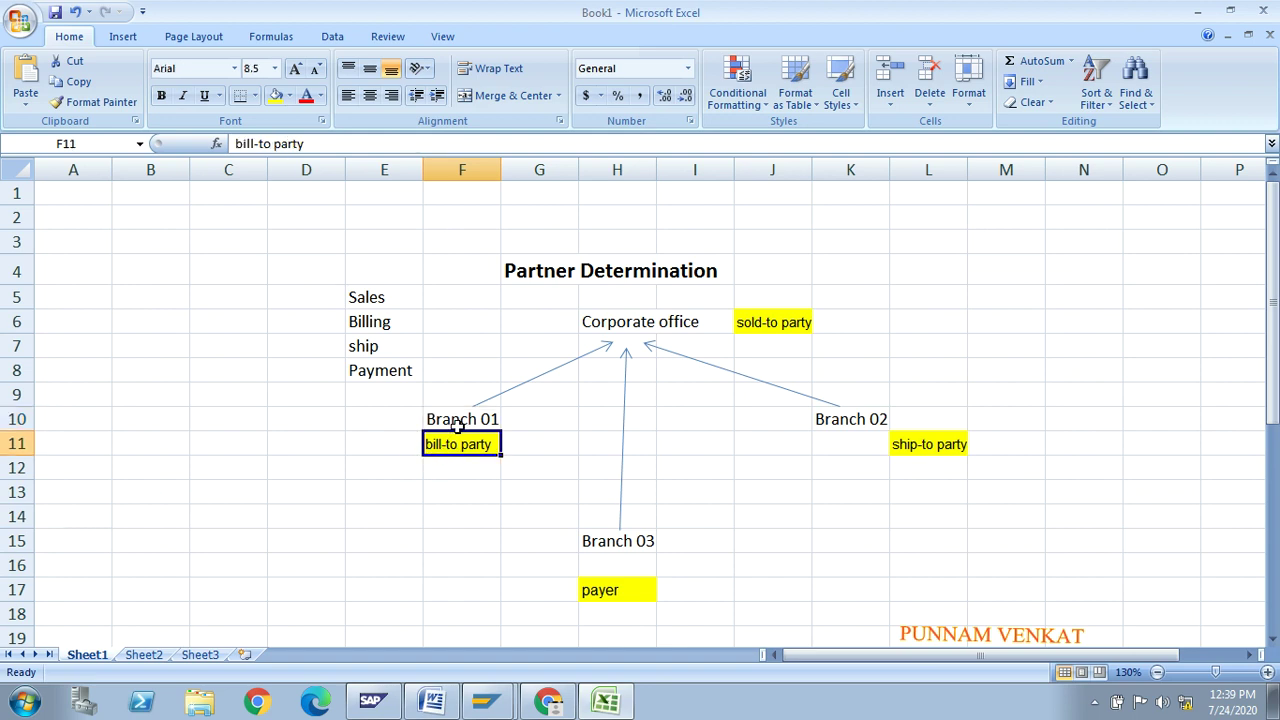
pyautogui.click(458, 426)
pyautogui.click(437, 446)
pyautogui.click(847, 420)
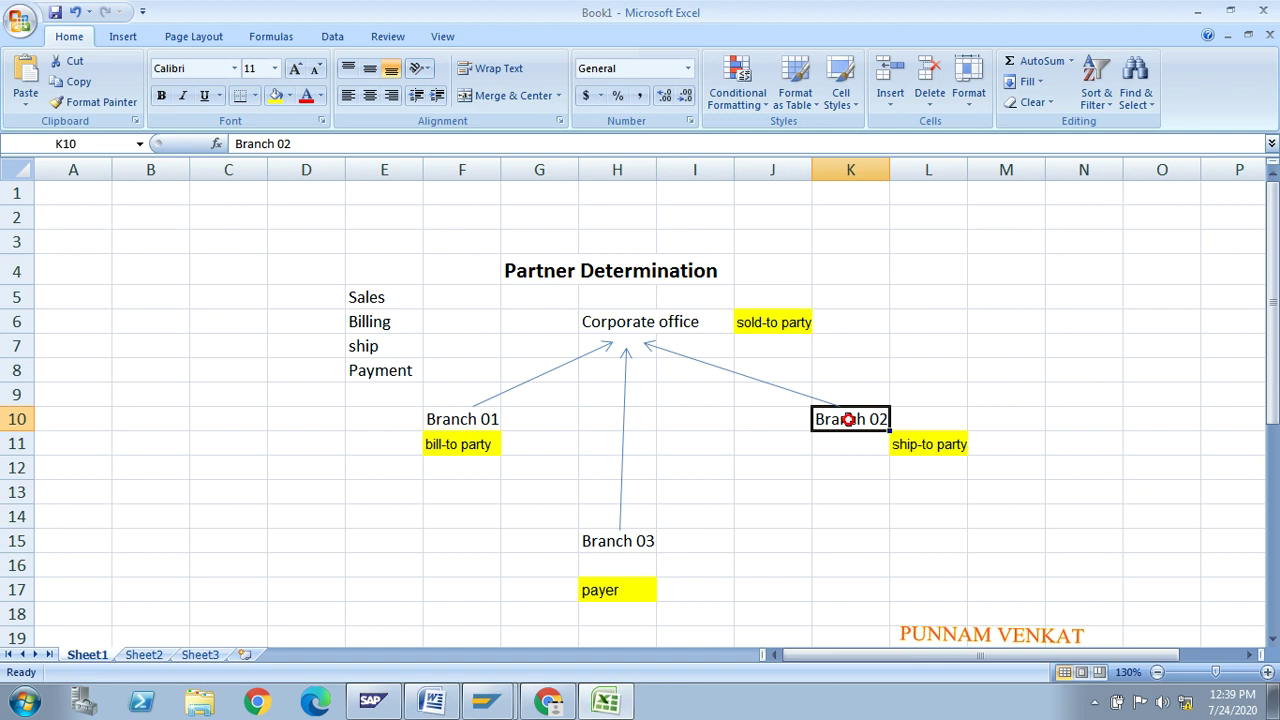
pyautogui.click(923, 452)
pyautogui.click(612, 544)
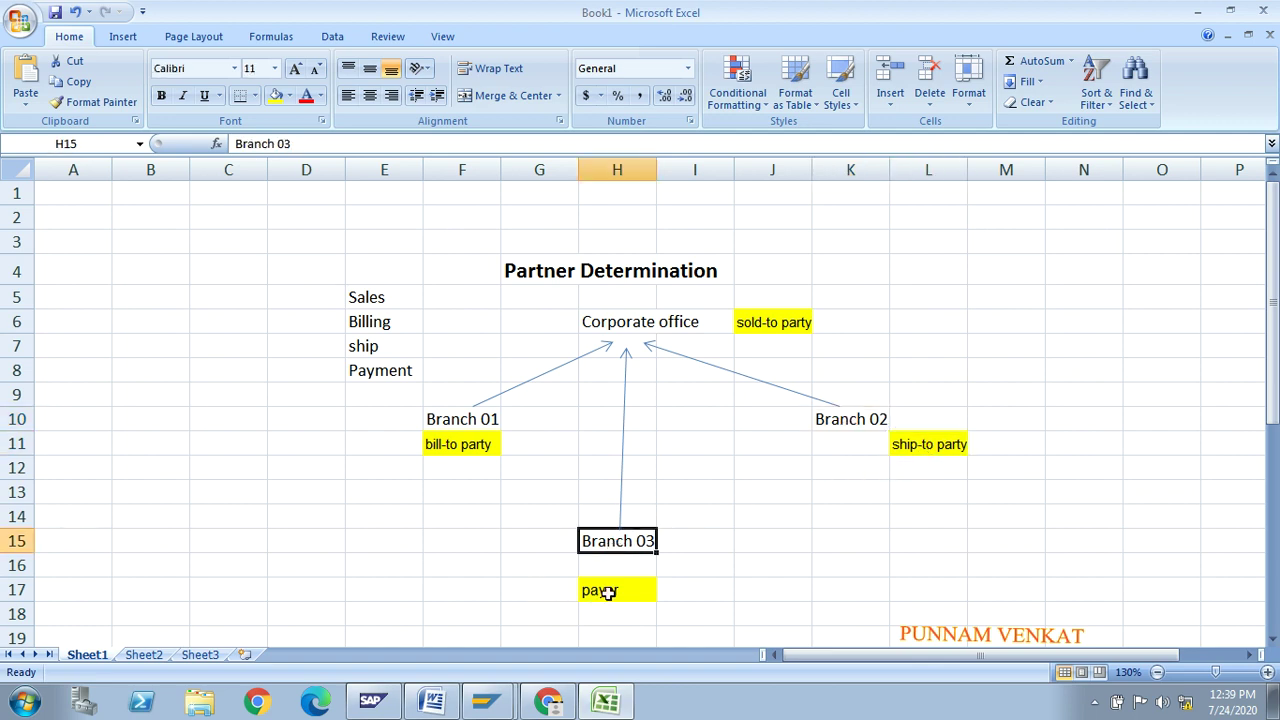
pyautogui.click(608, 592)
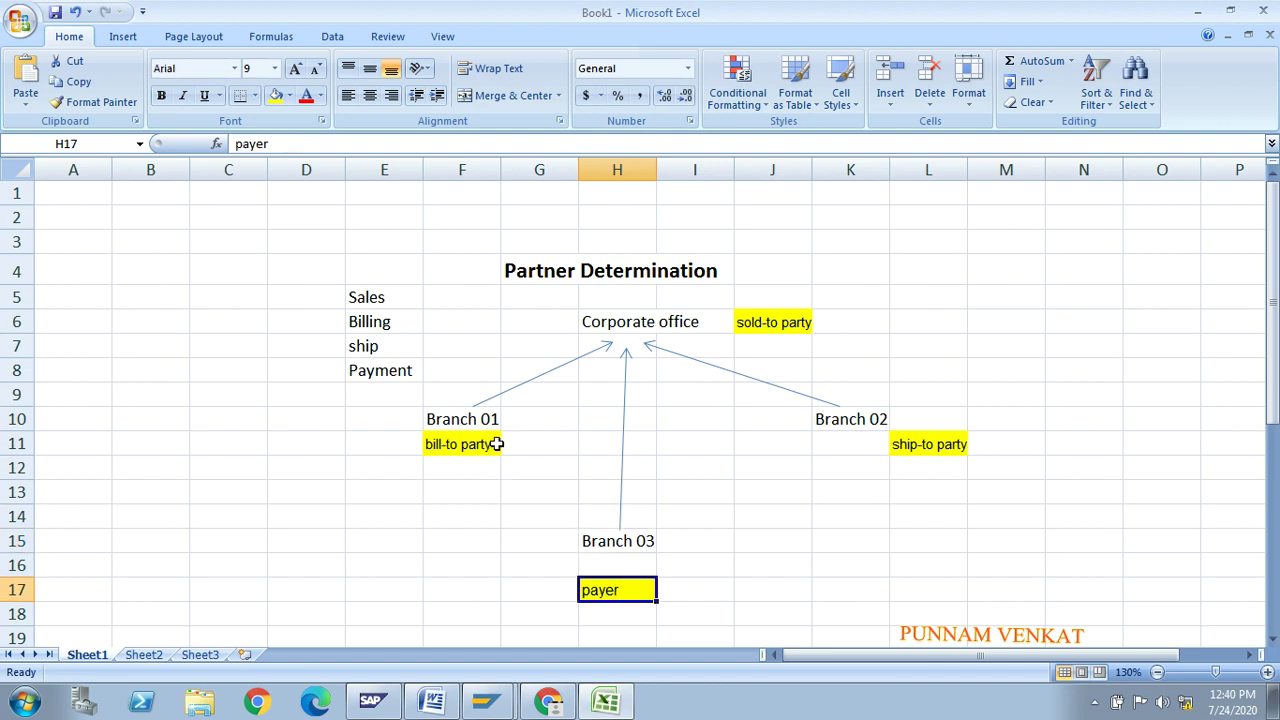
# Trace how the corporate office delegates billing, payment and shipping to its three branches in the diagram
pyautogui.click(600, 330)
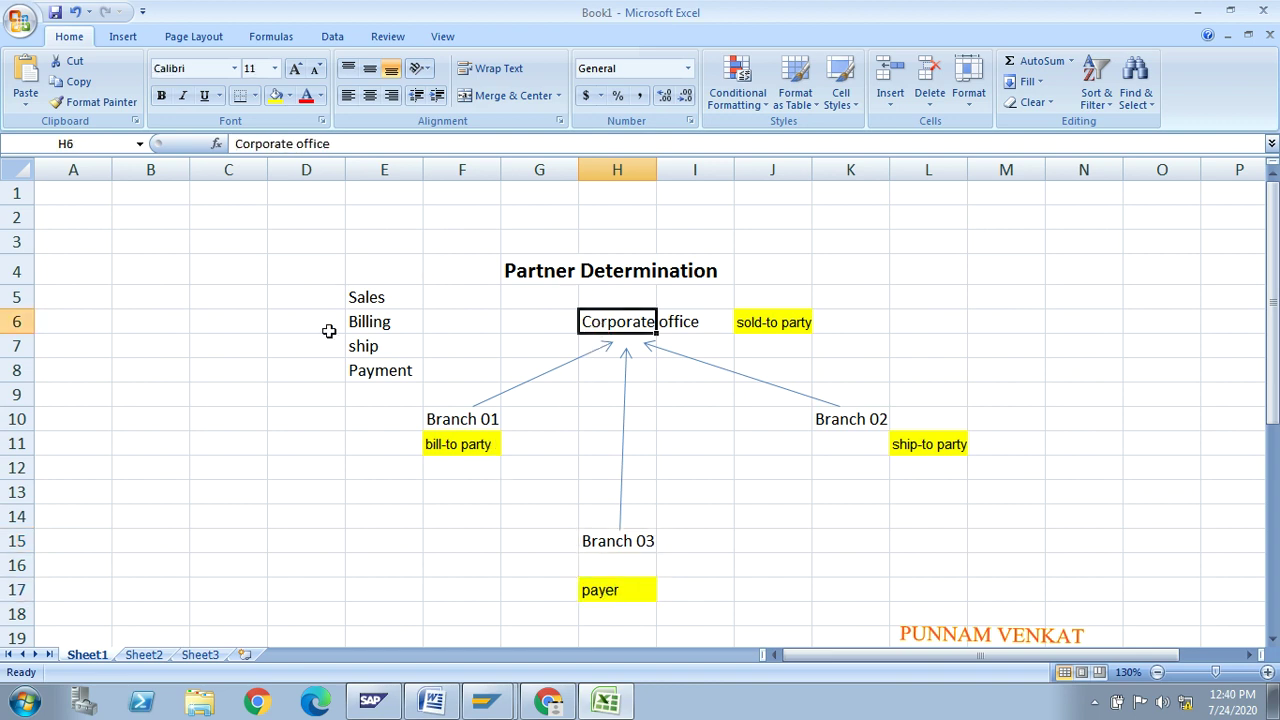
pyautogui.click(439, 440)
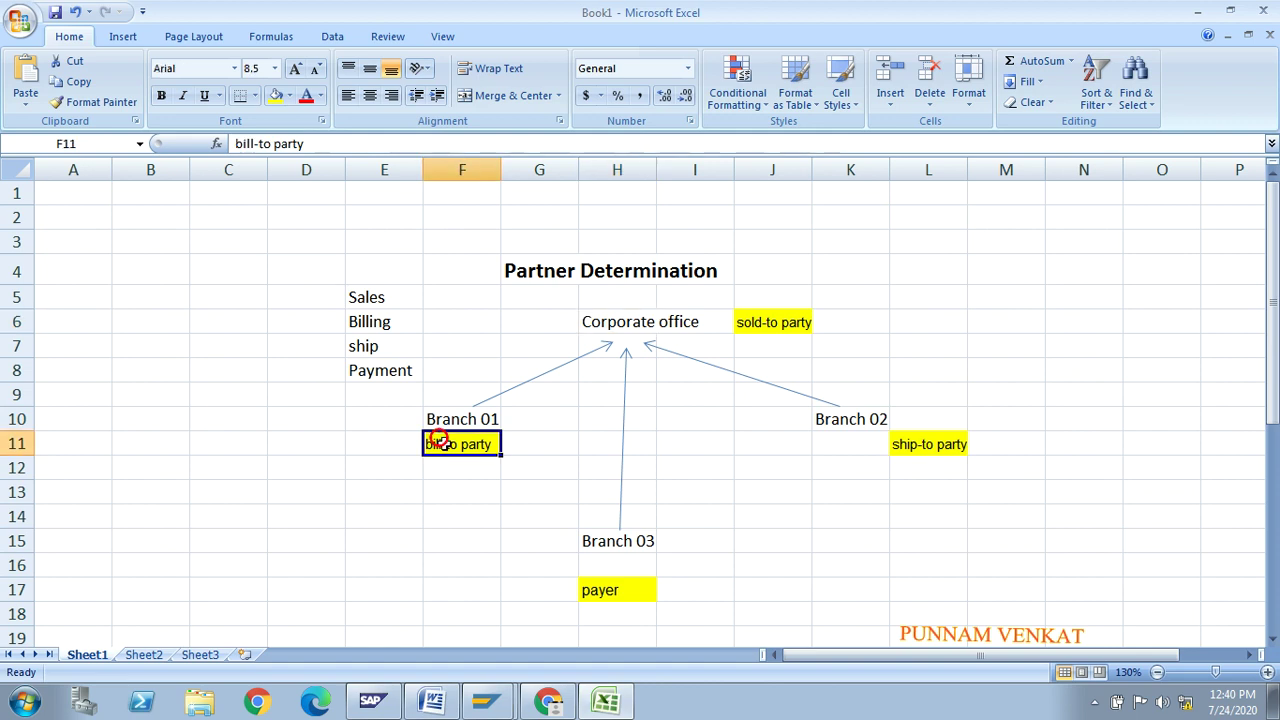
pyautogui.click(610, 552)
pyautogui.click(860, 432)
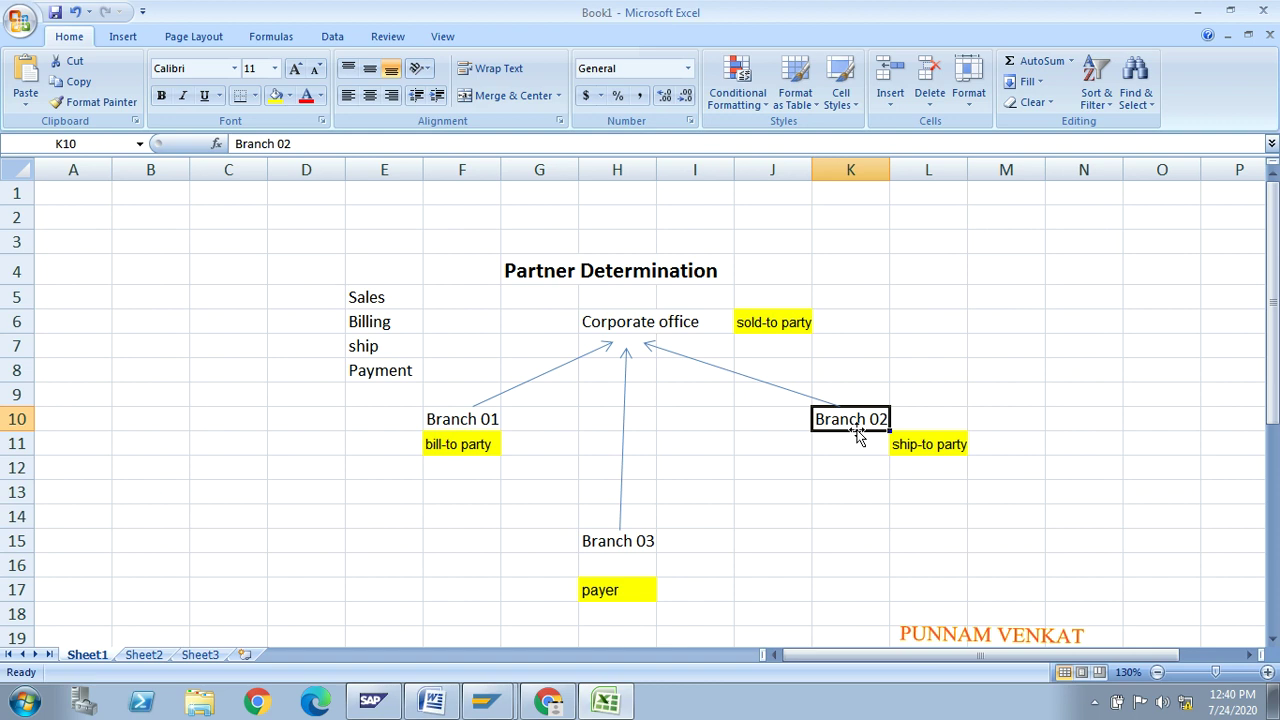
# Switch to the Word notes and read the partner function definition and the SP, SH, BP and PY functions
pyautogui.hotkey('alt', 'Tab')
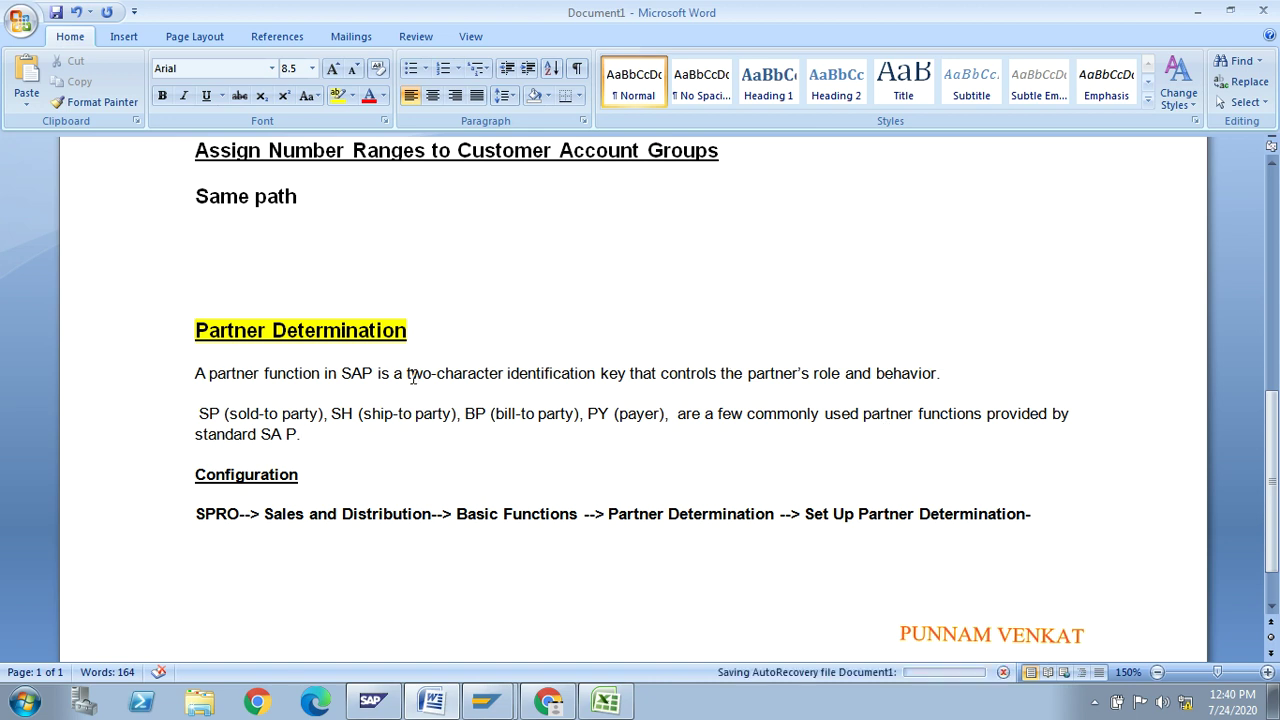
pyautogui.moveTo(399, 374); pyautogui.dragTo(974, 371)
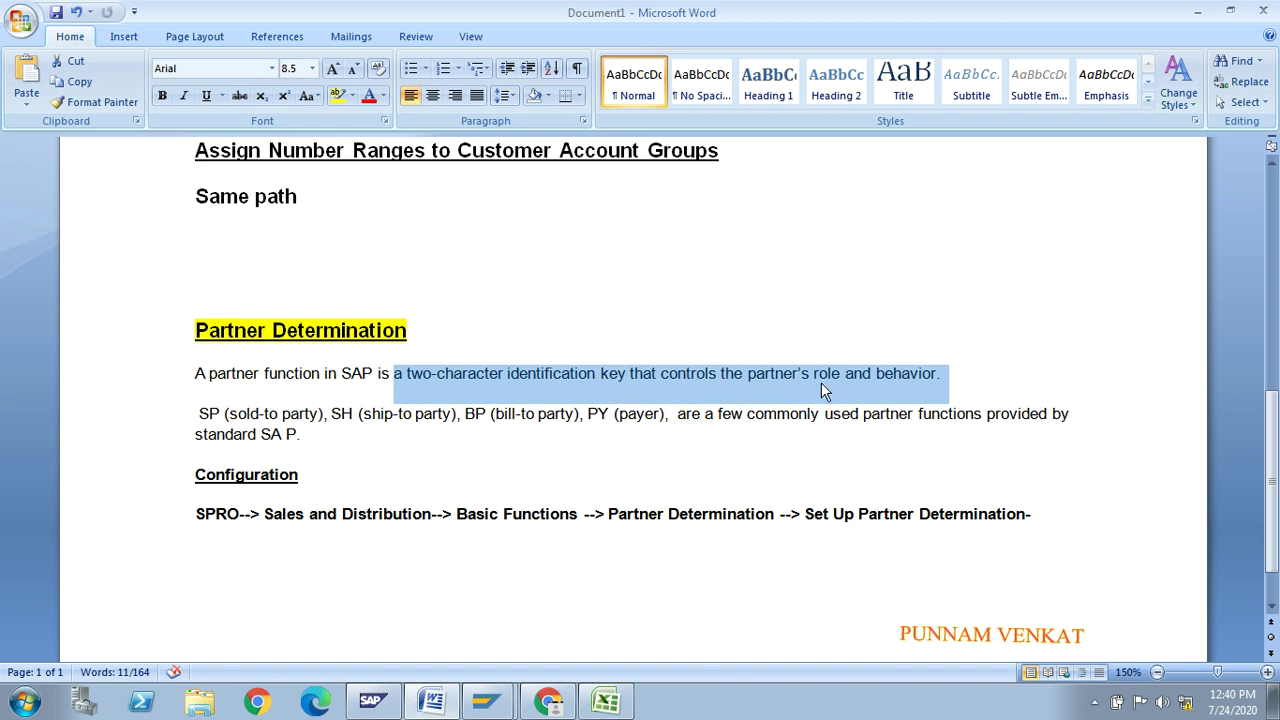
pyautogui.click(396, 431)
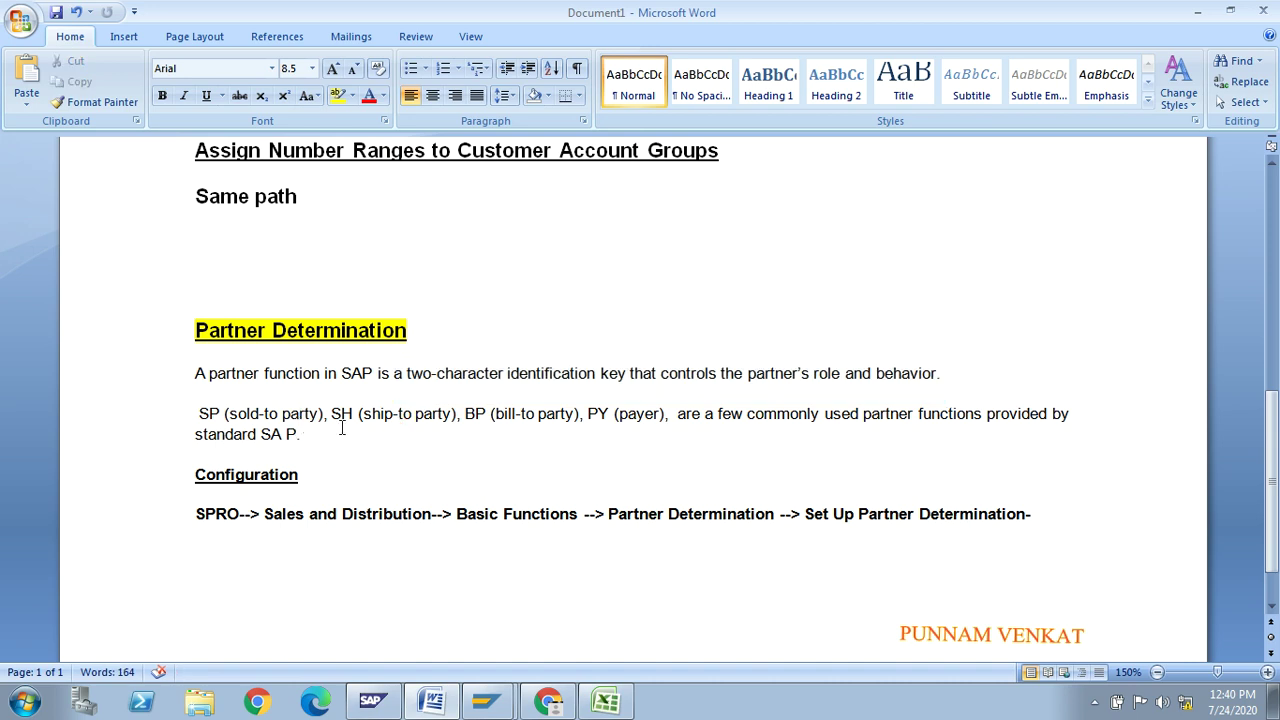
pyautogui.click(521, 416)
pyautogui.click(638, 422)
# Highlight and read the SPRO configuration path to Set Up Partner Determination in the Word notes
pyautogui.moveTo(194, 514); pyautogui.dragTo(951, 586)
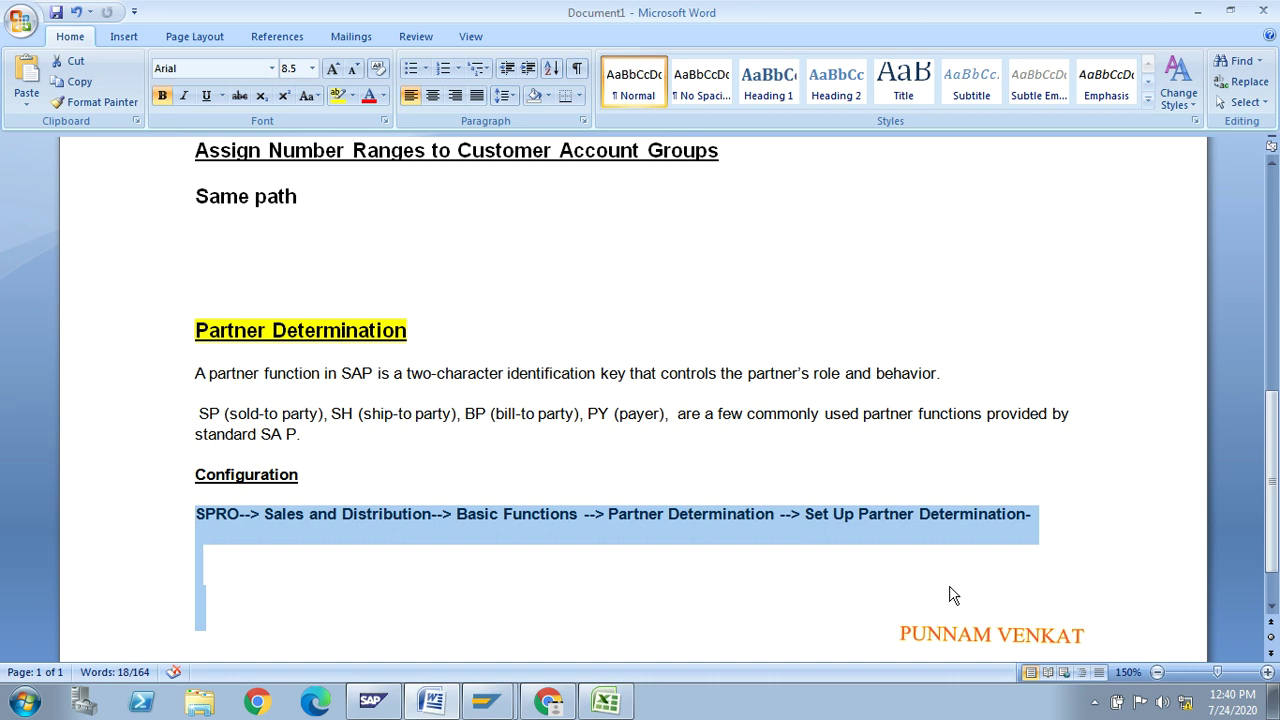
pyautogui.click(485, 690)
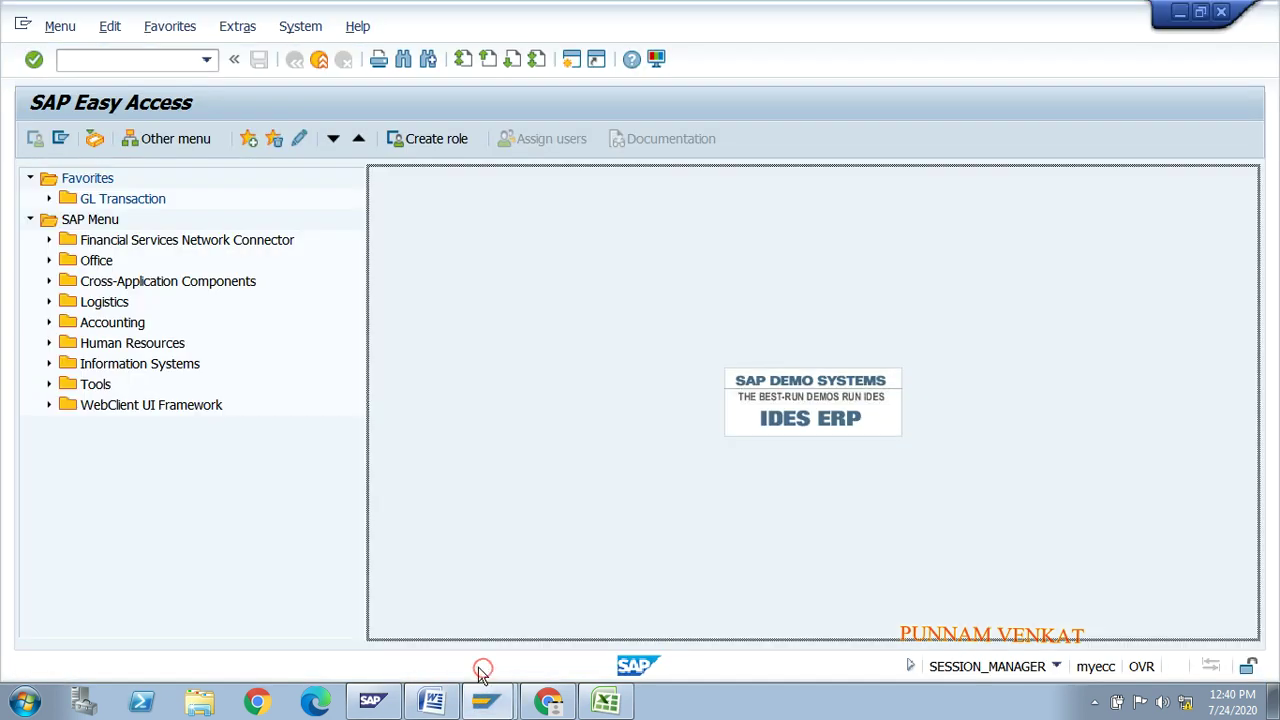
pyautogui.hotkey('alt', 'Tab')
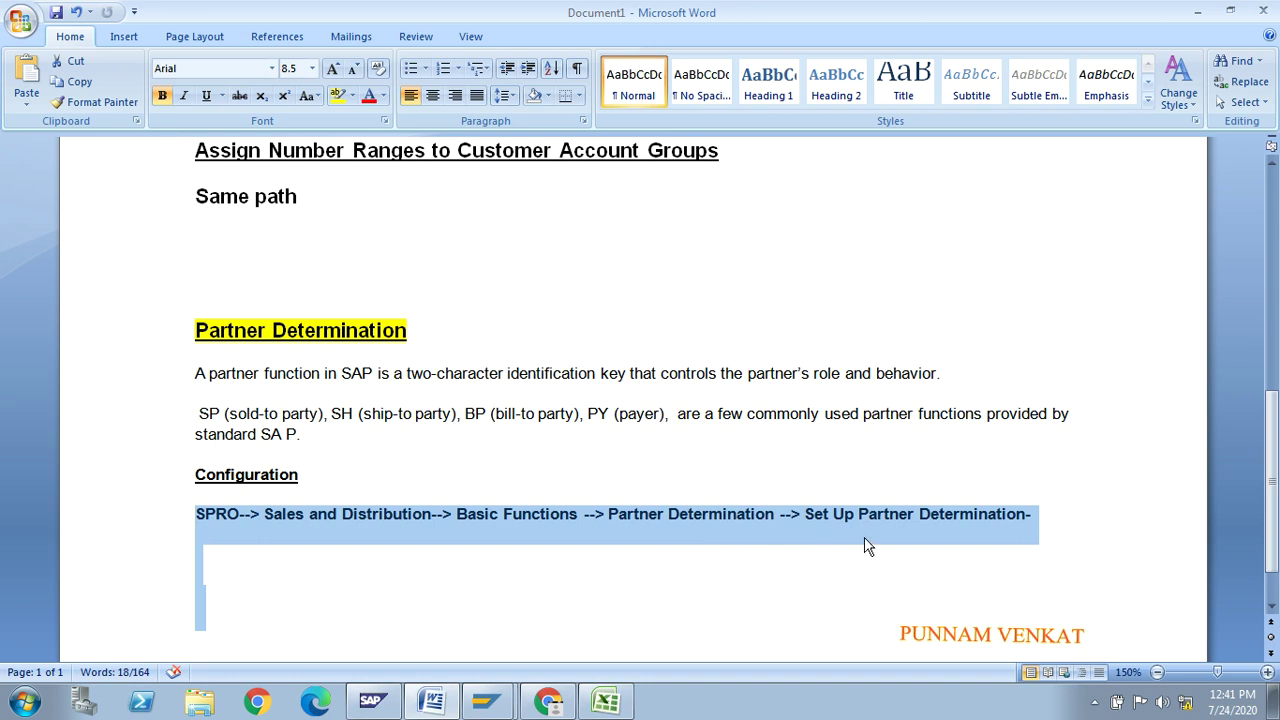
# Switch to SAP Easy Access, run transaction spro and display the SAP Reference IMG
pyautogui.hotkey('alt', 'Tab')
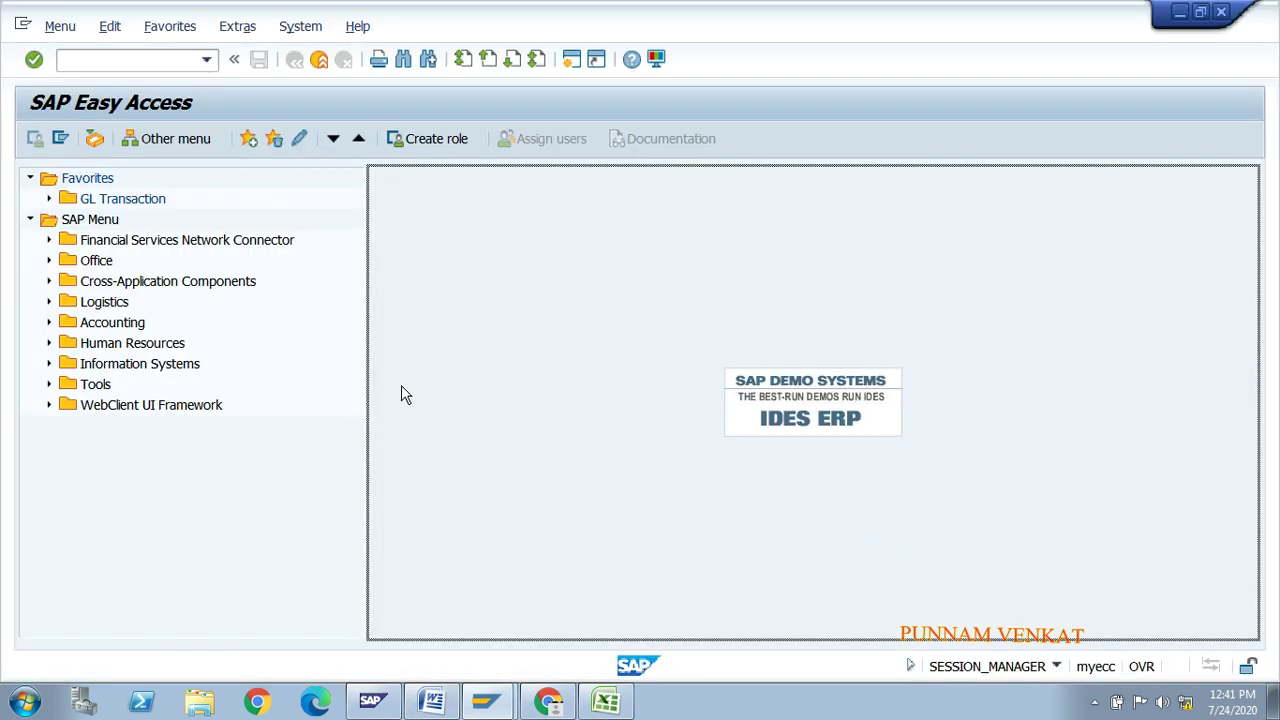
pyautogui.click(105, 54)
pyautogui.write('spro')
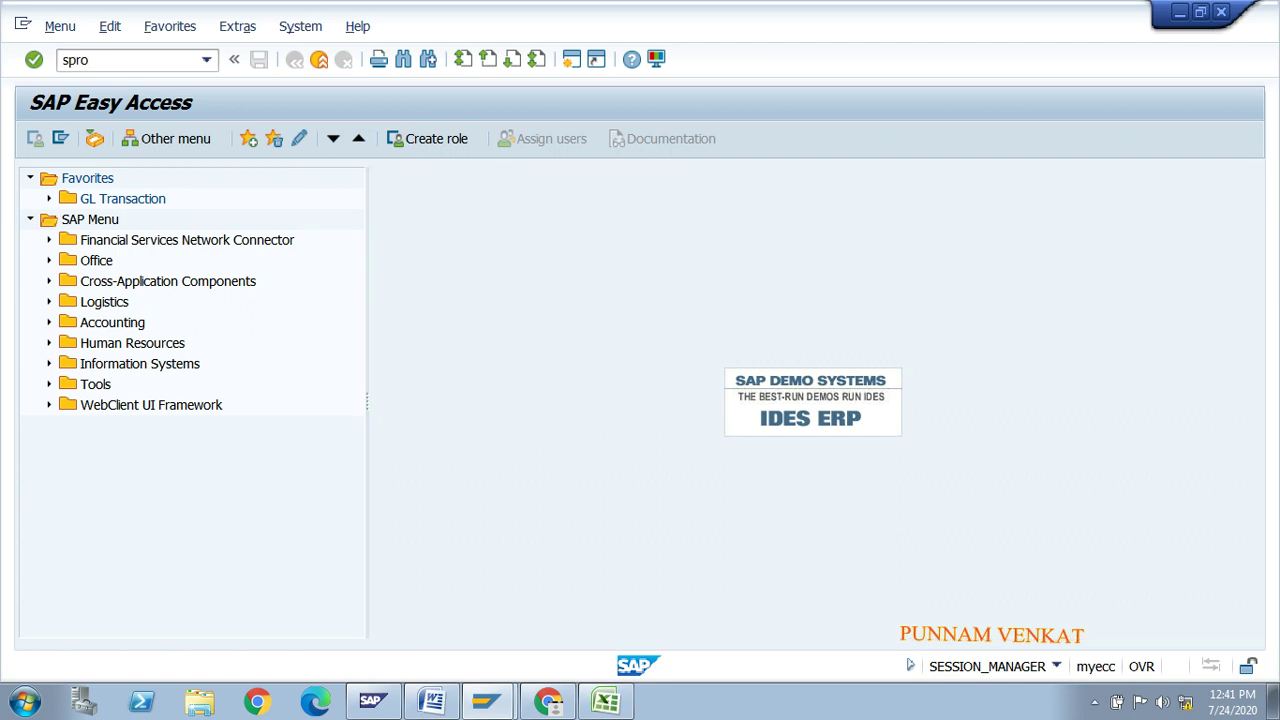
pyautogui.press('Return')
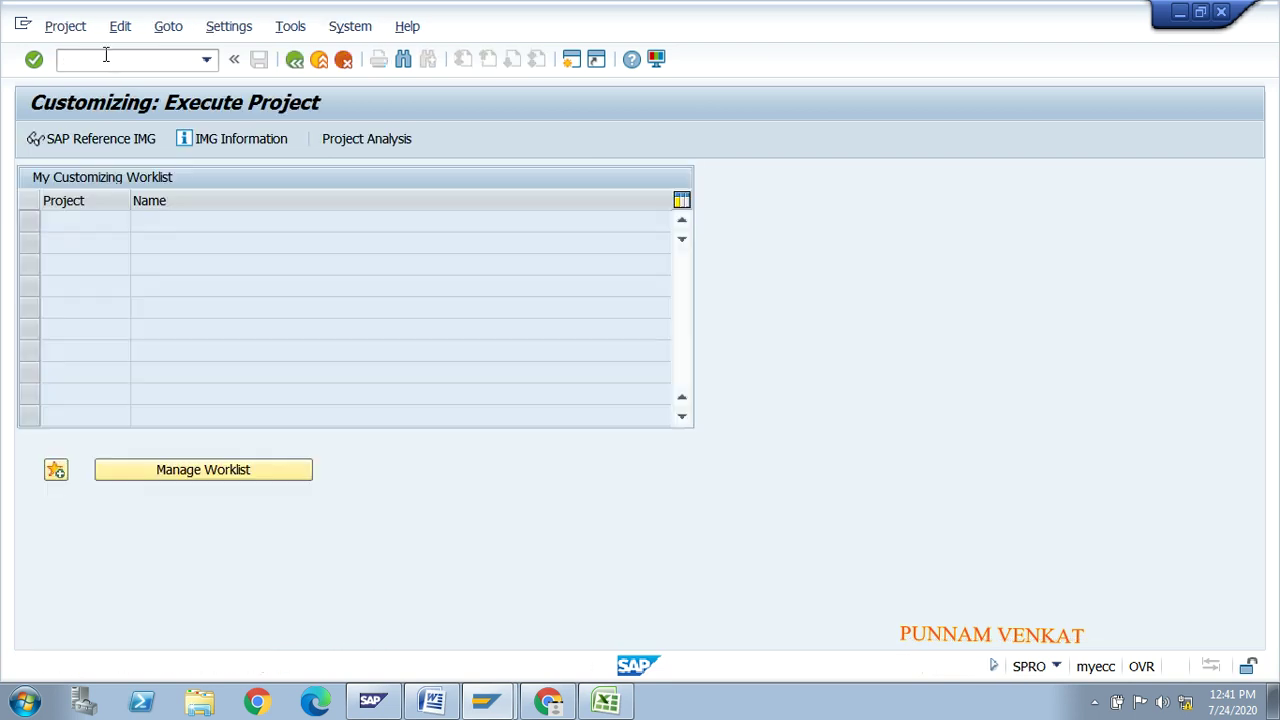
pyautogui.click(84, 142)
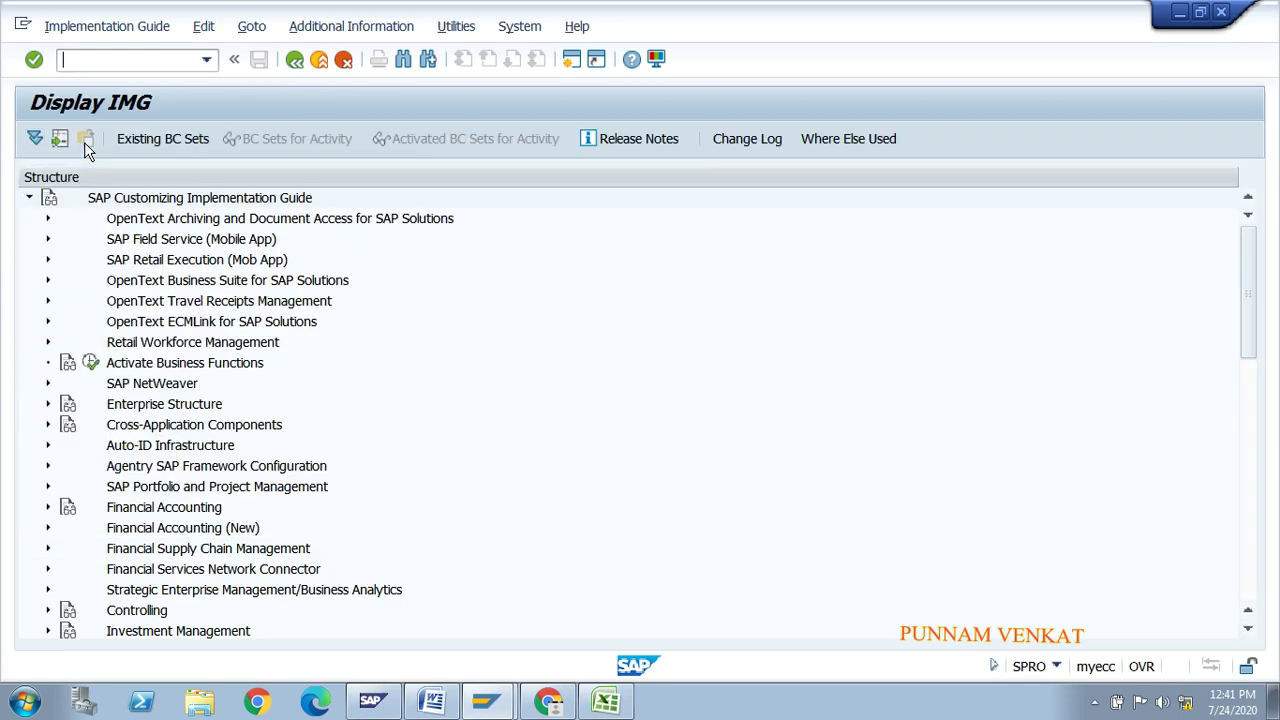
# Expand the Sales and Distribution node in the SAP Customizing Implementation Guide structure
pyautogui.click(174, 321)
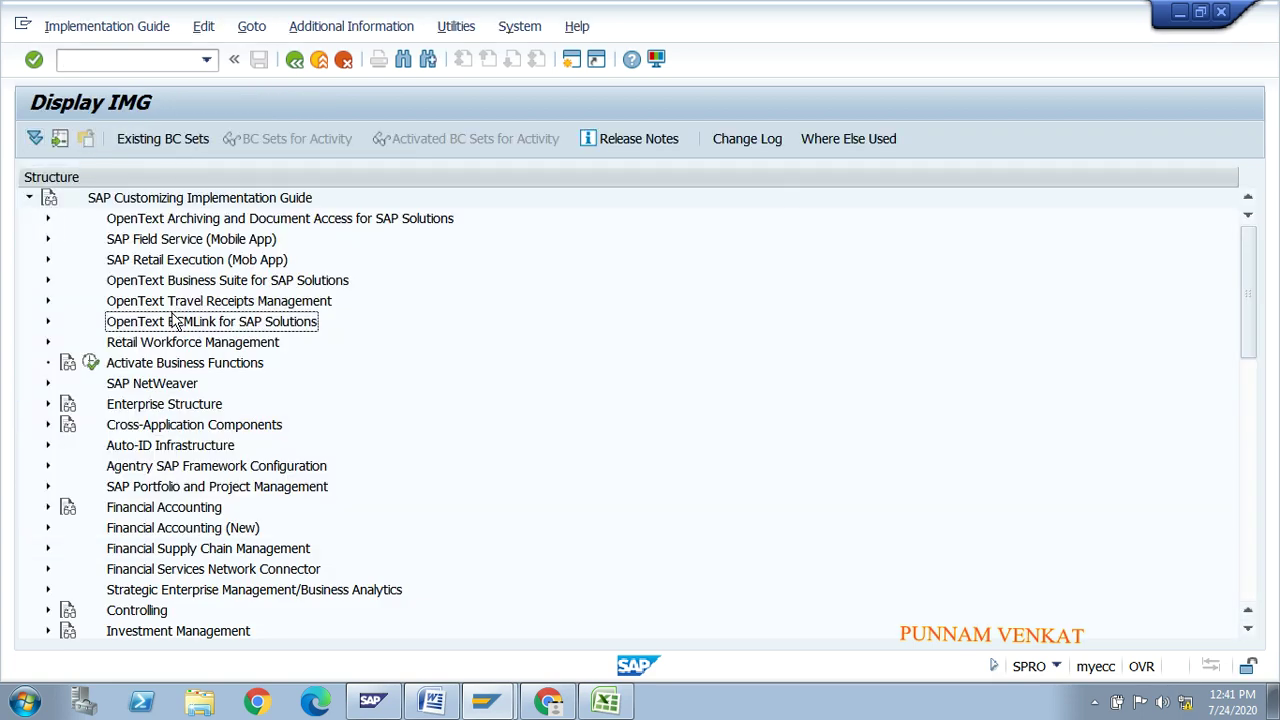
pyautogui.press('Down')
pyautogui.press('Down')
pyautogui.press('Down')
pyautogui.press('Down')
pyautogui.press('Down')
pyautogui.press('Down')
pyautogui.press('Down')
pyautogui.press('Down')
pyautogui.press('Down')
pyautogui.press('Down')
pyautogui.press('Down')
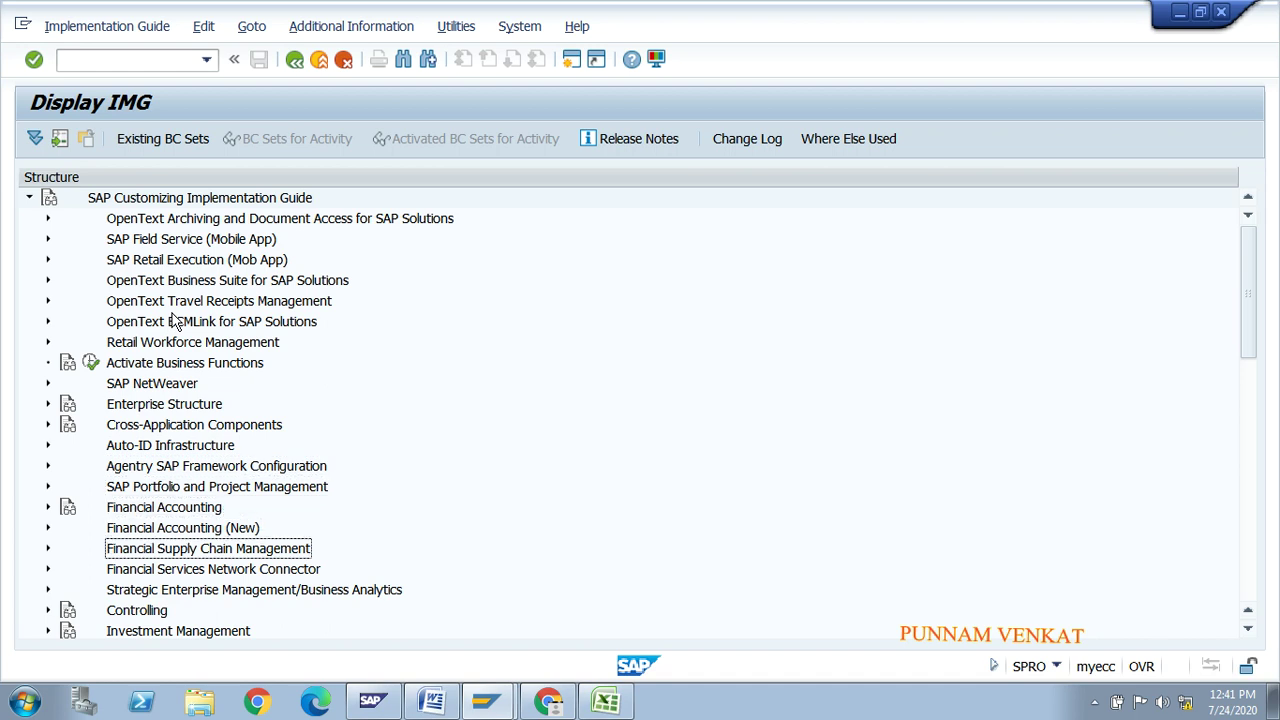
pyautogui.press('Down')
pyautogui.press('Down')
pyautogui.press('Down')
pyautogui.press('Down')
pyautogui.press('Down')
pyautogui.press('Down')
pyautogui.press('Down')
pyautogui.press('Down')
pyautogui.press('Down')
pyautogui.press('Down')
pyautogui.press('Down')
pyautogui.press('Down')
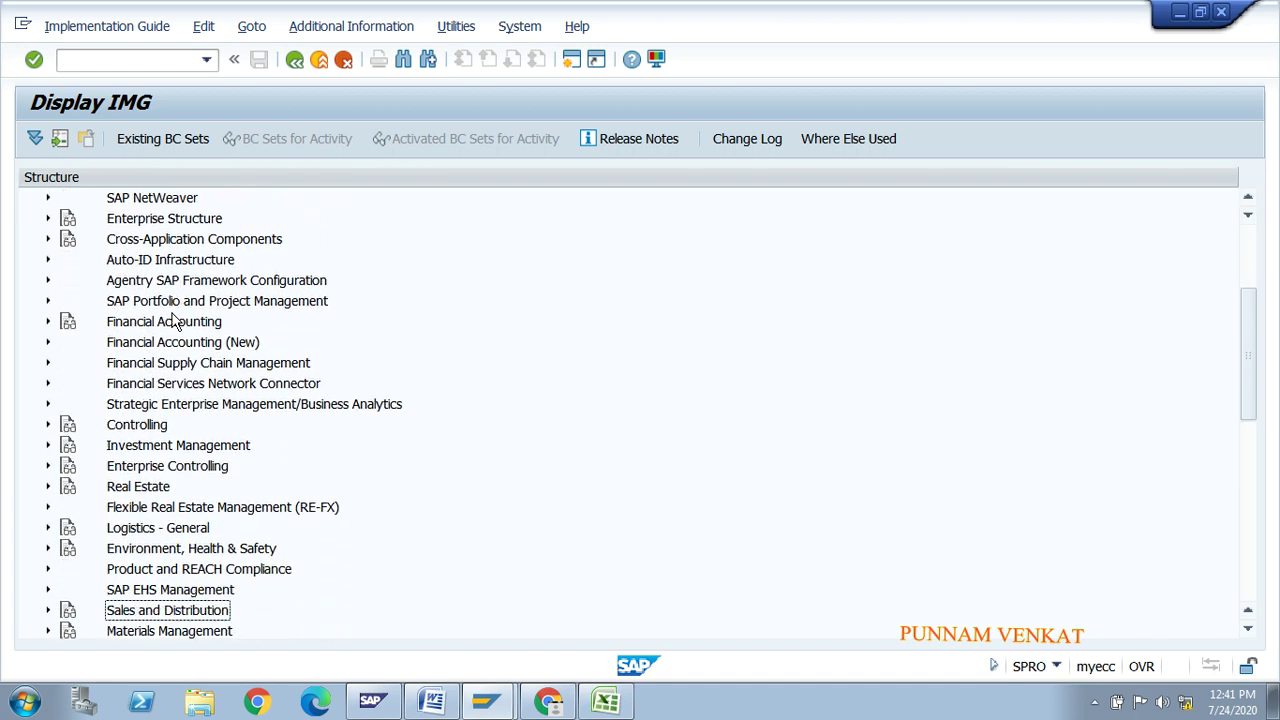
pyautogui.press('Down')
pyautogui.press('Up')
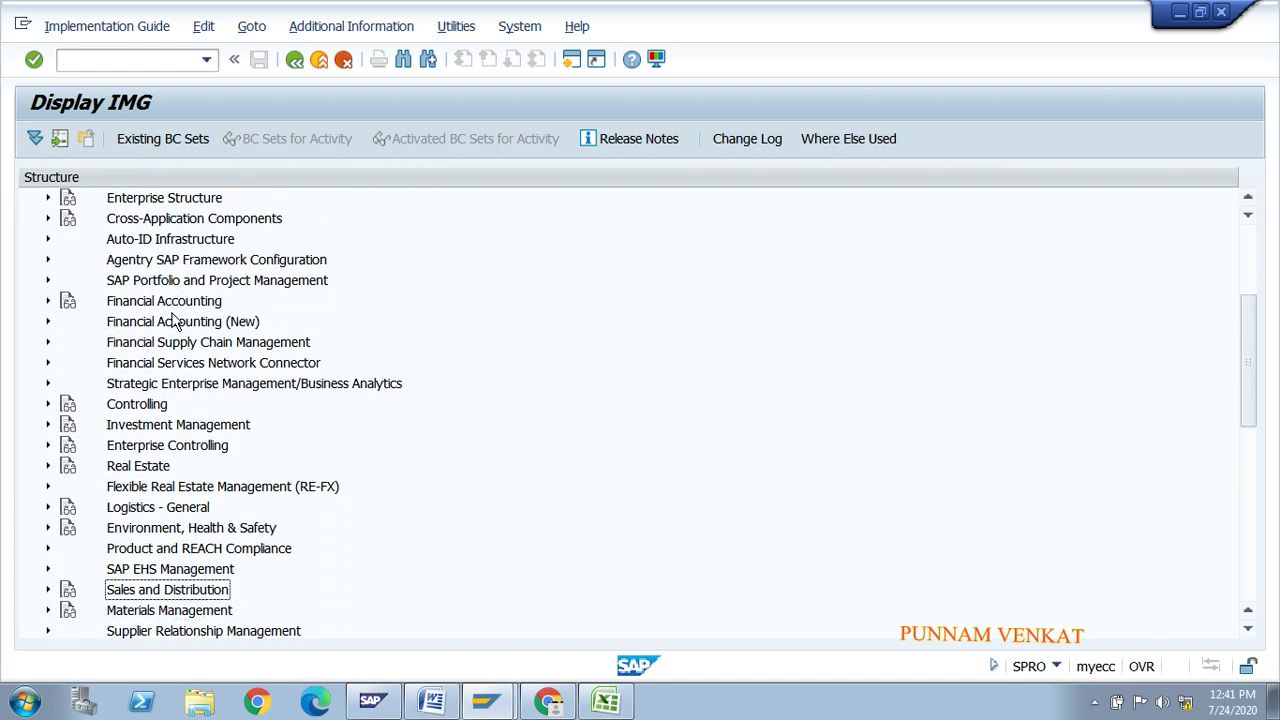
pyautogui.press('Right')
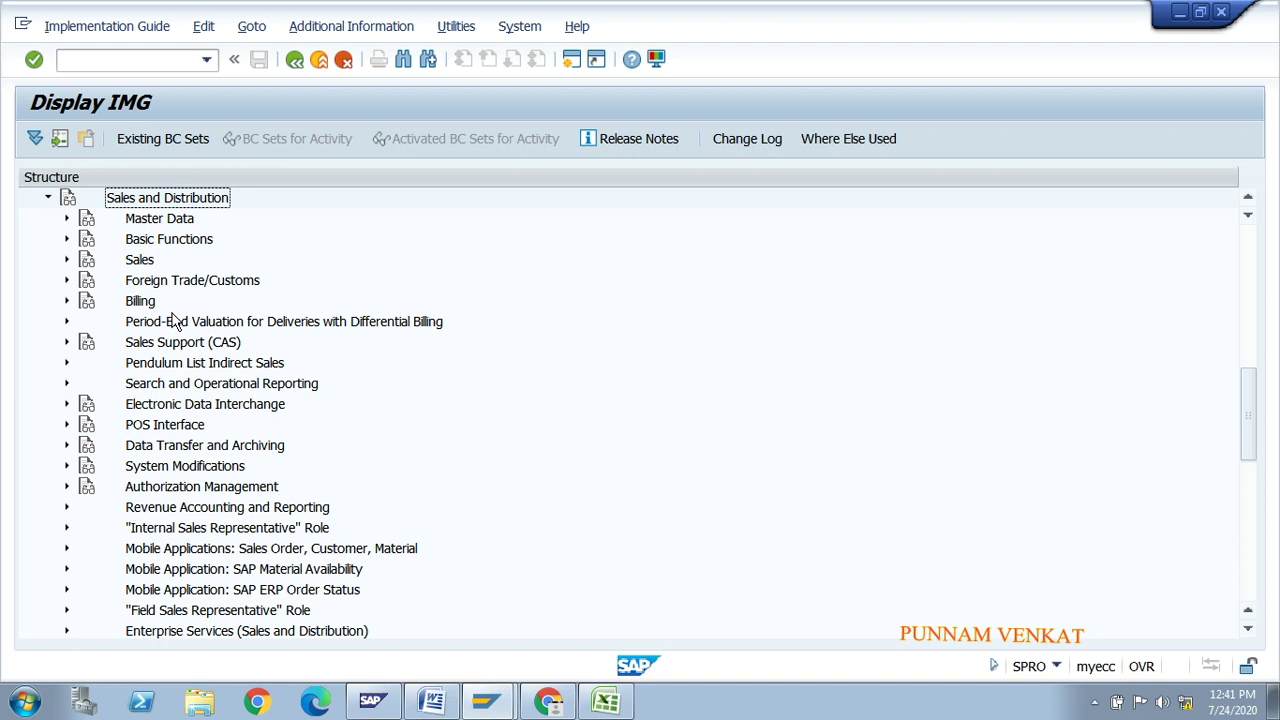
# Expand the Basic Functions node under Sales and Distribution in the IMG structure
pyautogui.press('Down')
pyautogui.press('Down')
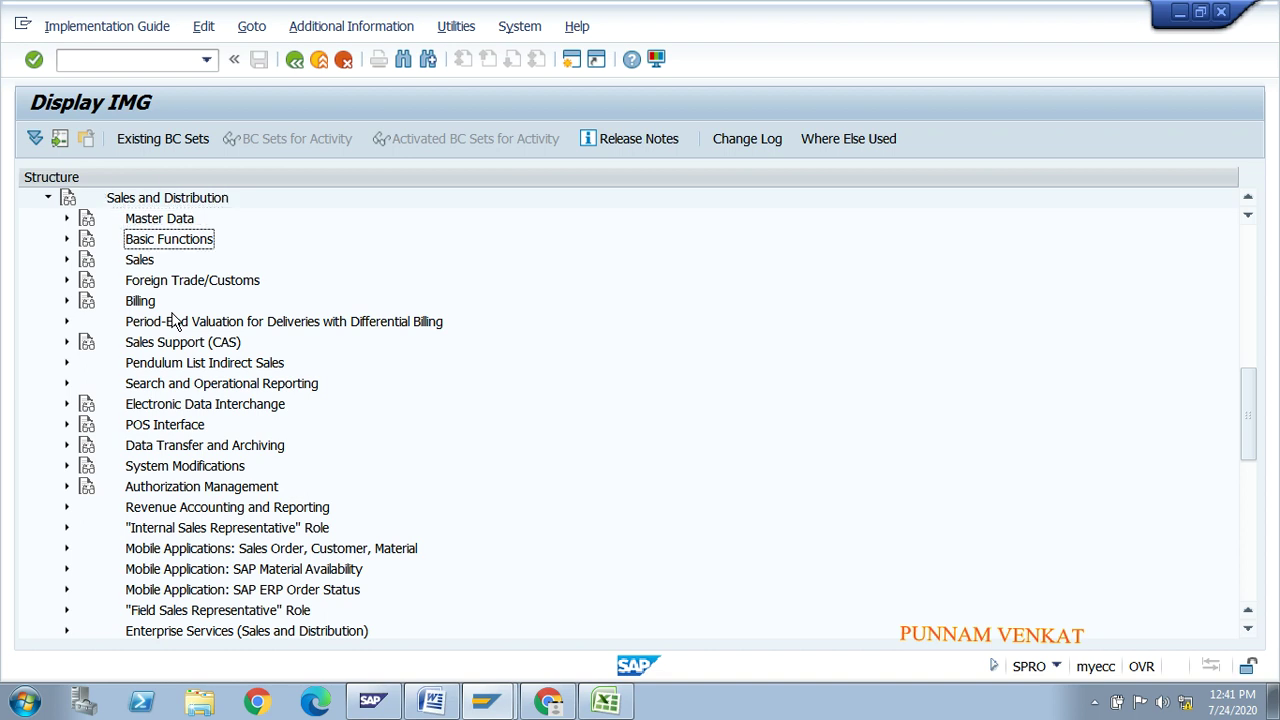
pyautogui.press('Right')
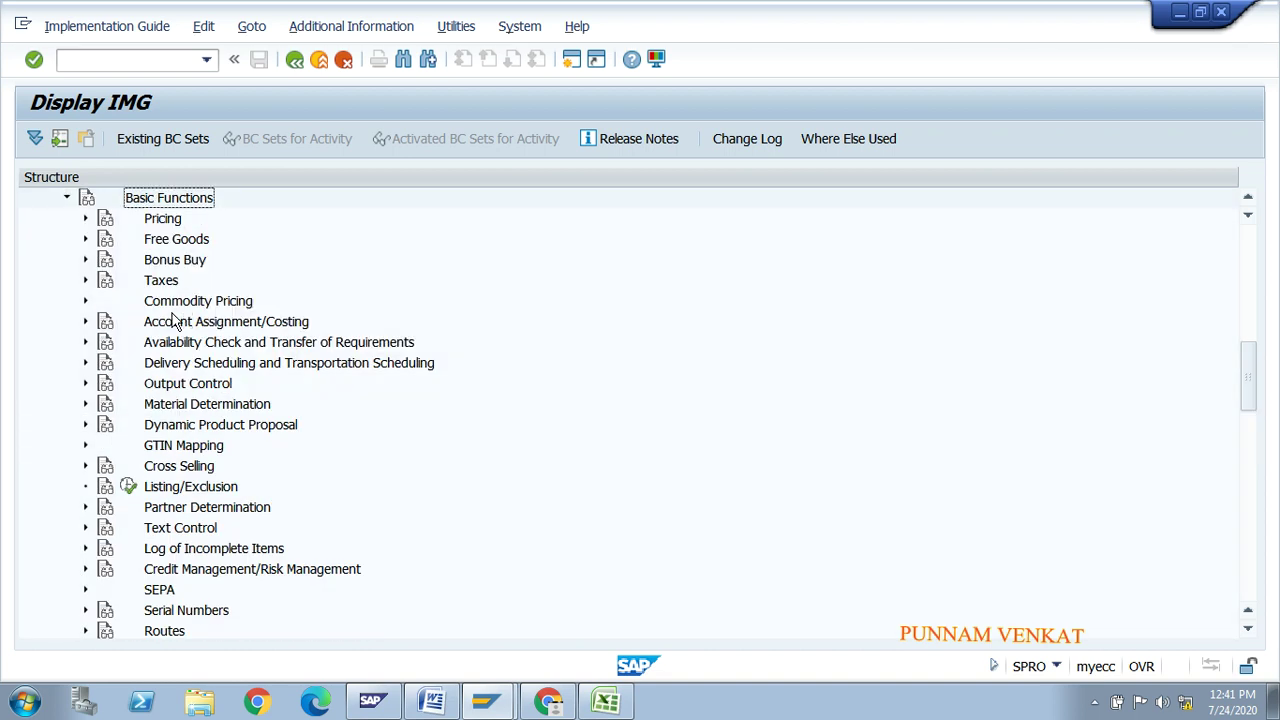
# Expand Partner Determination under Basic Functions and select the Set Up Partner Determination activity
pyautogui.press('Down')
pyautogui.press('Down')
pyautogui.press('Down')
pyautogui.press('Down')
pyautogui.press('Down')
pyautogui.press('Down')
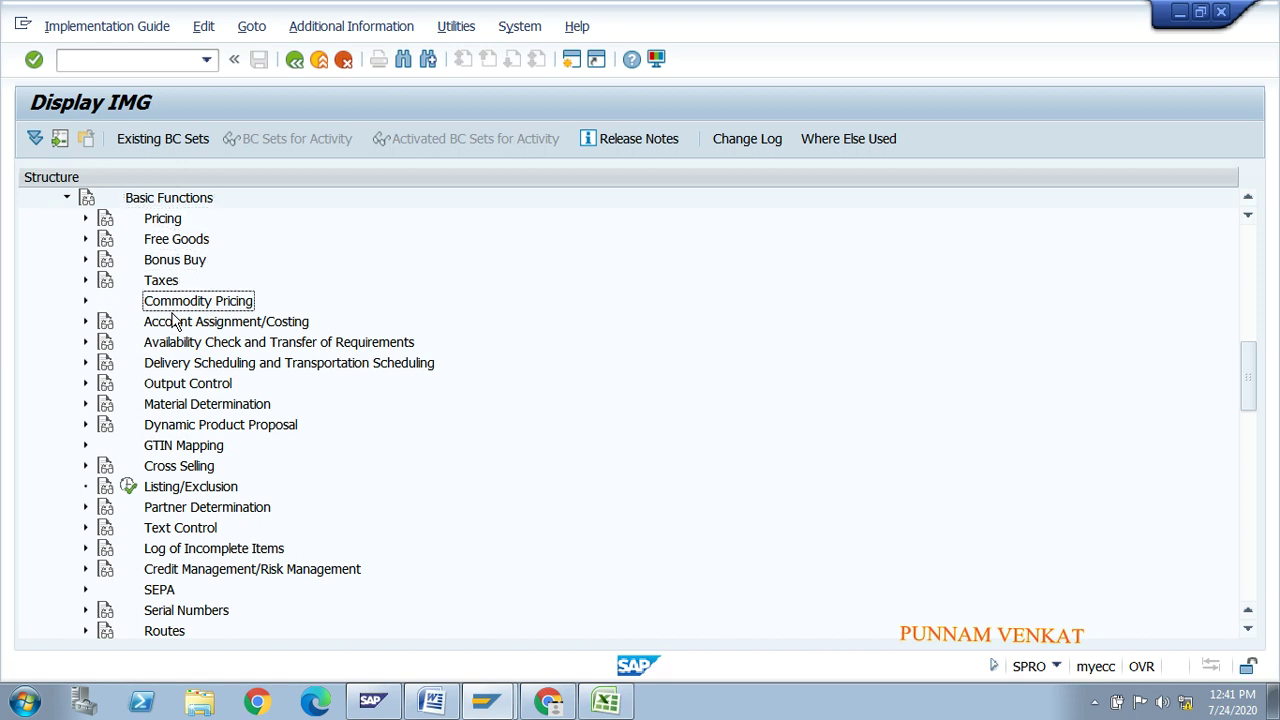
pyautogui.press('Down')
pyautogui.press('Down')
pyautogui.press('Down')
pyautogui.press('Down')
pyautogui.press('Down')
pyautogui.press('Down')
pyautogui.press('Down')
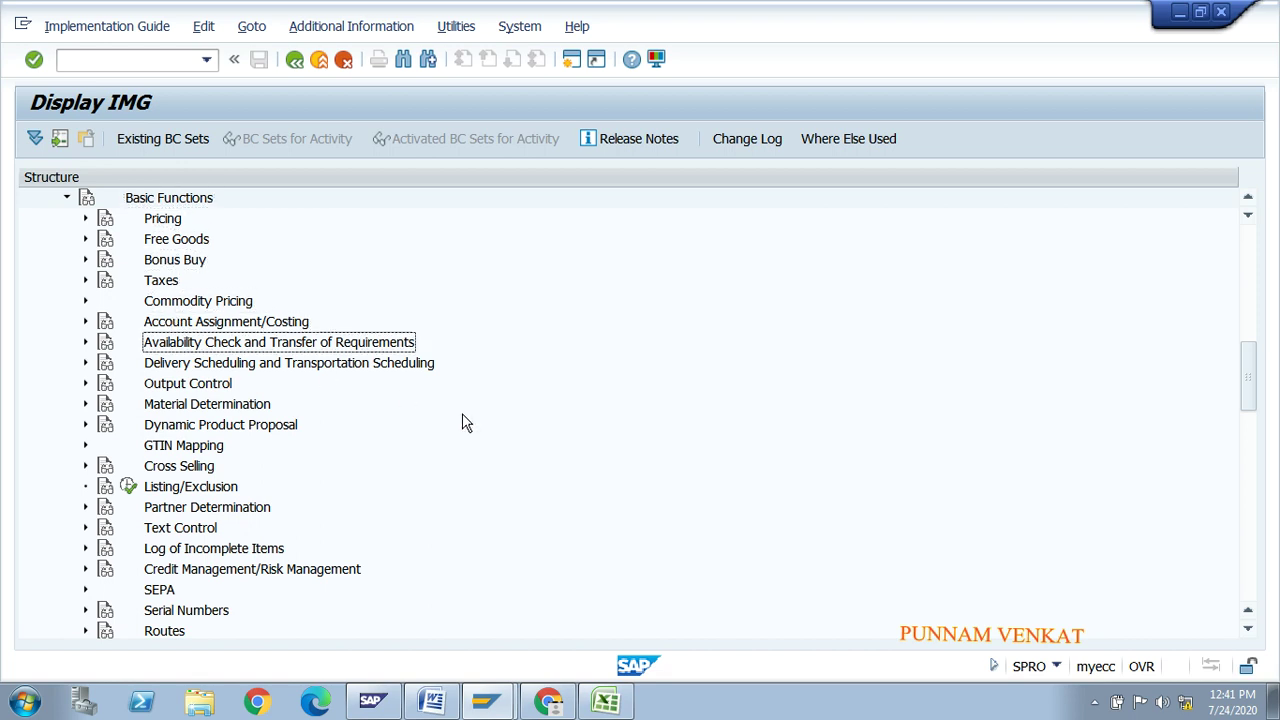
pyautogui.press('Right')
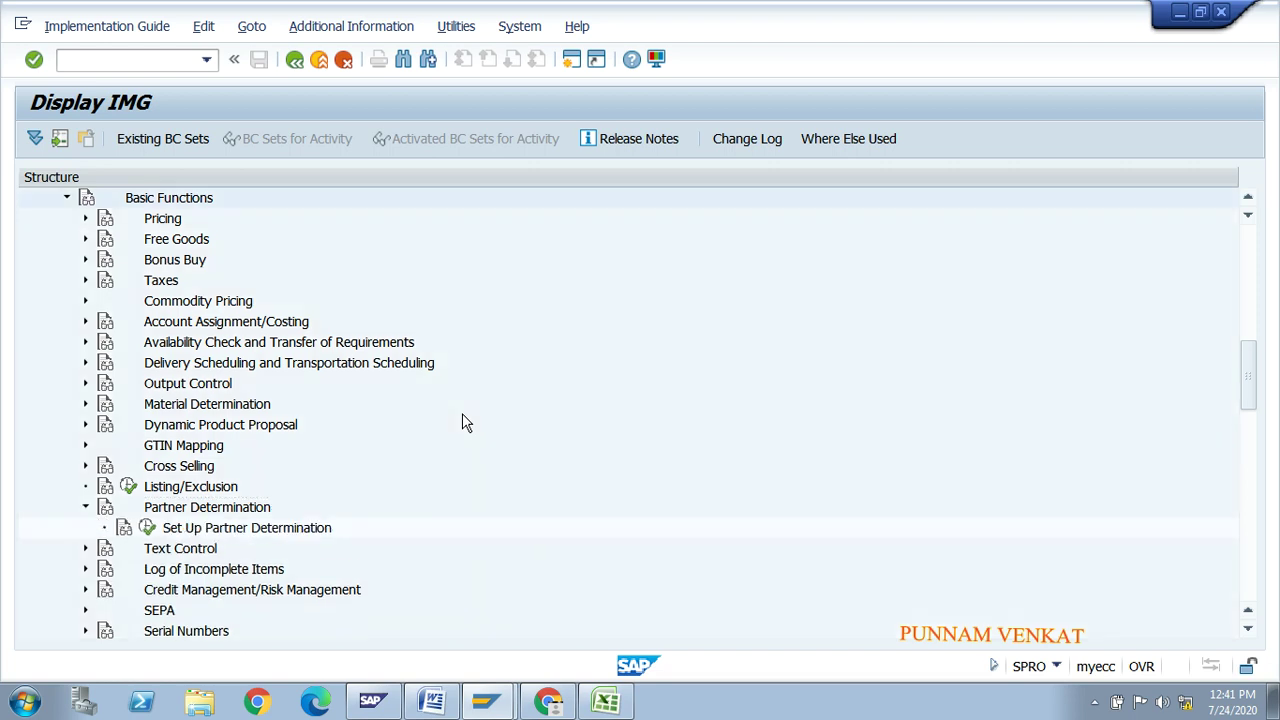
pyautogui.press('Down')
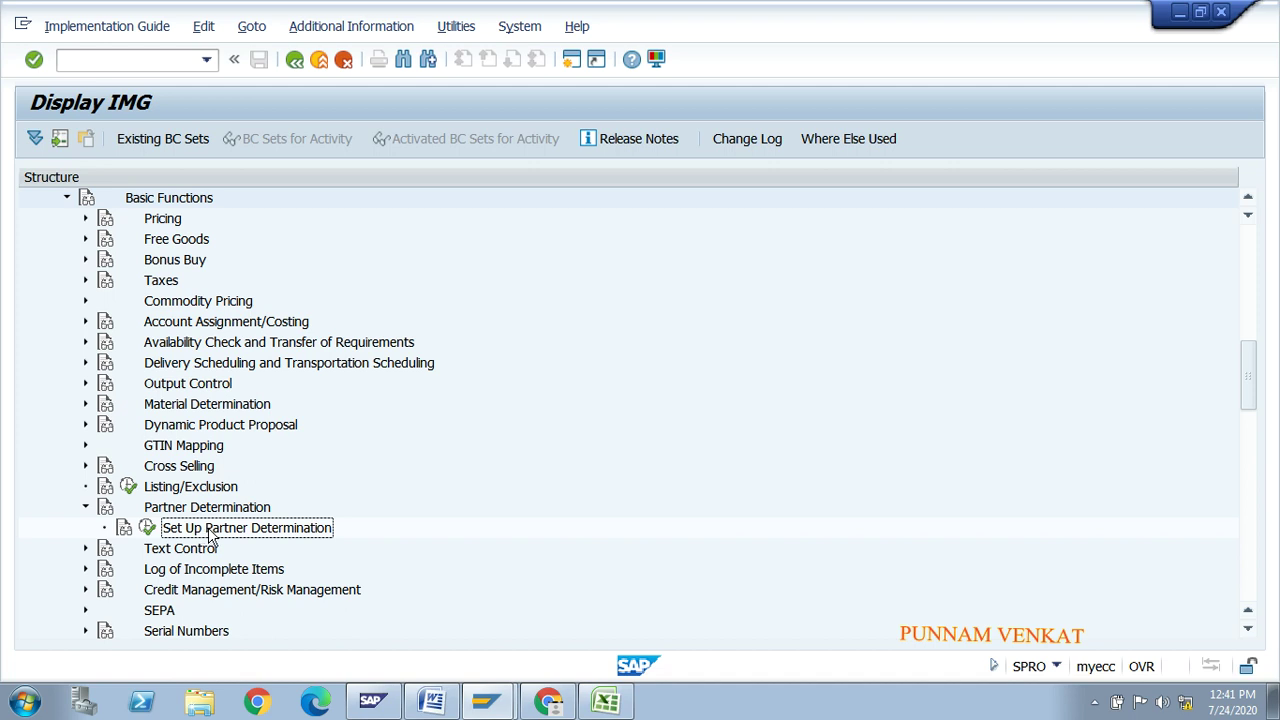
# Open the documentation of Set Up Partner Determination, read through its use, settings and activities, and close it
pyautogui.click(124, 530)
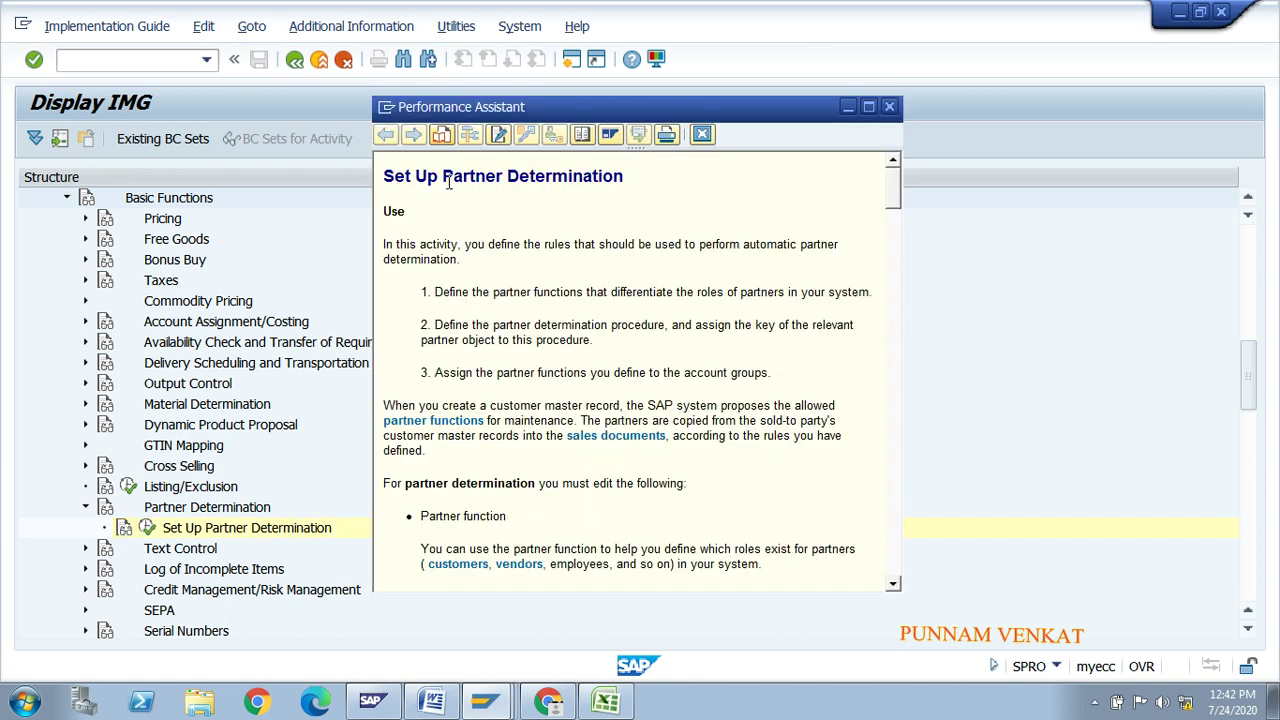
pyautogui.moveTo(446, 180); pyautogui.dragTo(623, 177)
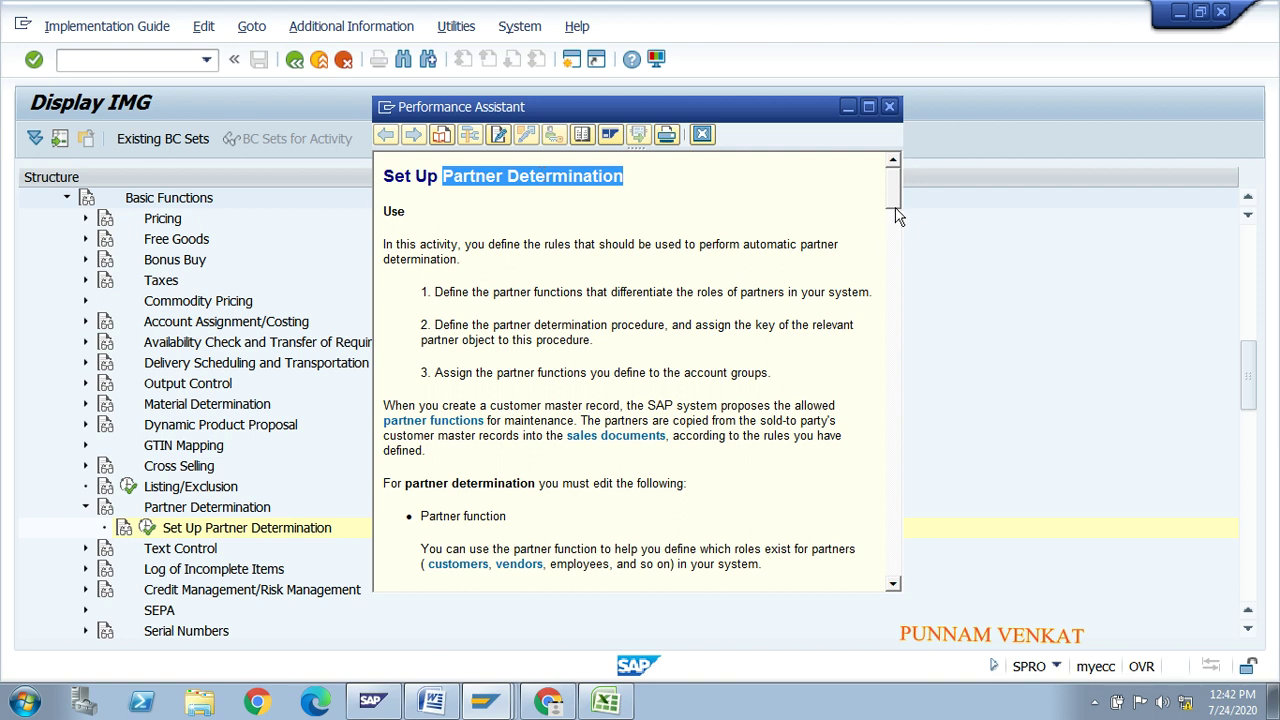
pyautogui.moveTo(895, 206)
pyautogui.mouseDown()
pyautogui.moveTo(896, 256)
pyautogui.moveTo(897, 200)
pyautogui.mouseUp()
pyautogui.moveTo(395, 244); pyautogui.dragTo(588, 560)
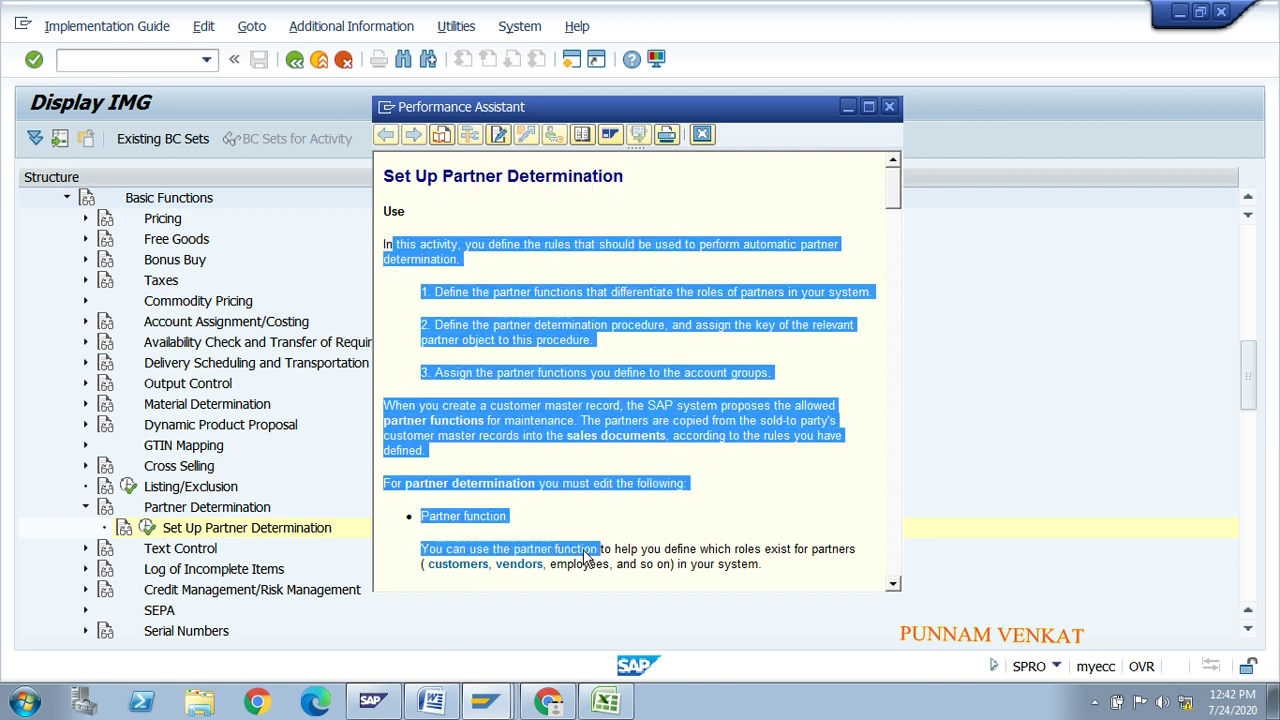
pyautogui.moveTo(892, 195); pyautogui.dragTo(897, 218)
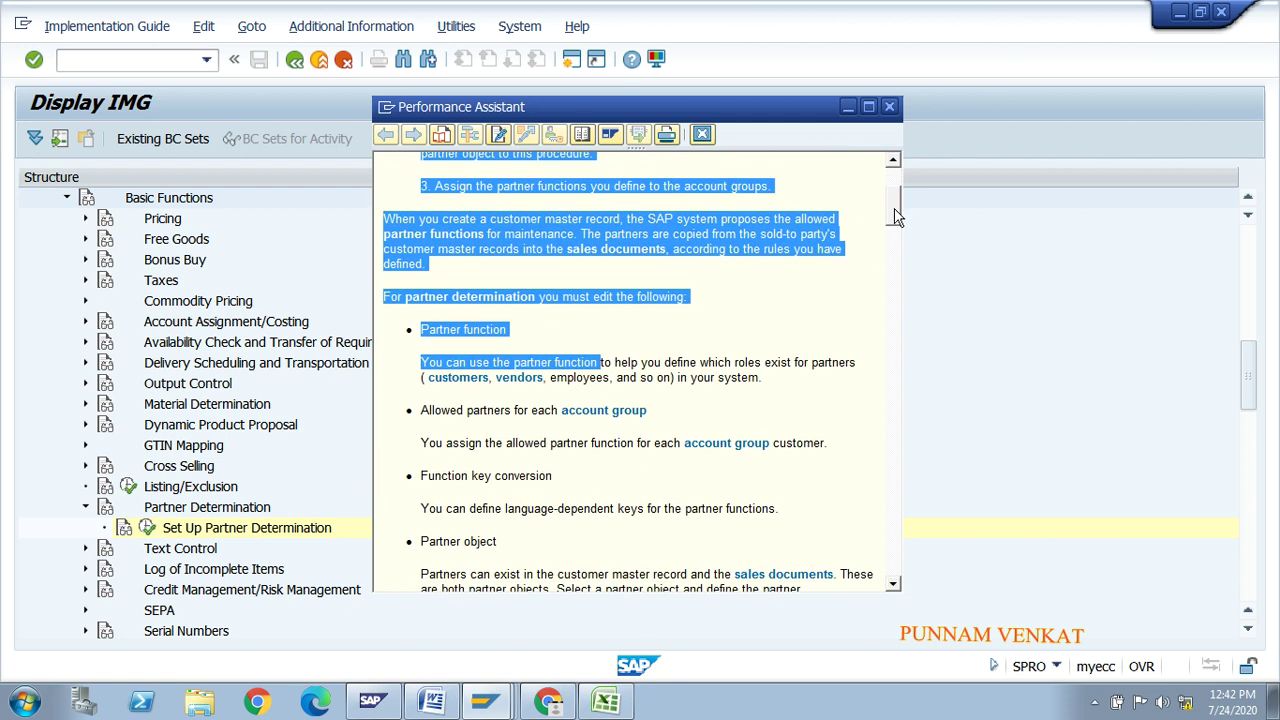
pyautogui.moveTo(897, 218); pyautogui.dragTo(897, 558)
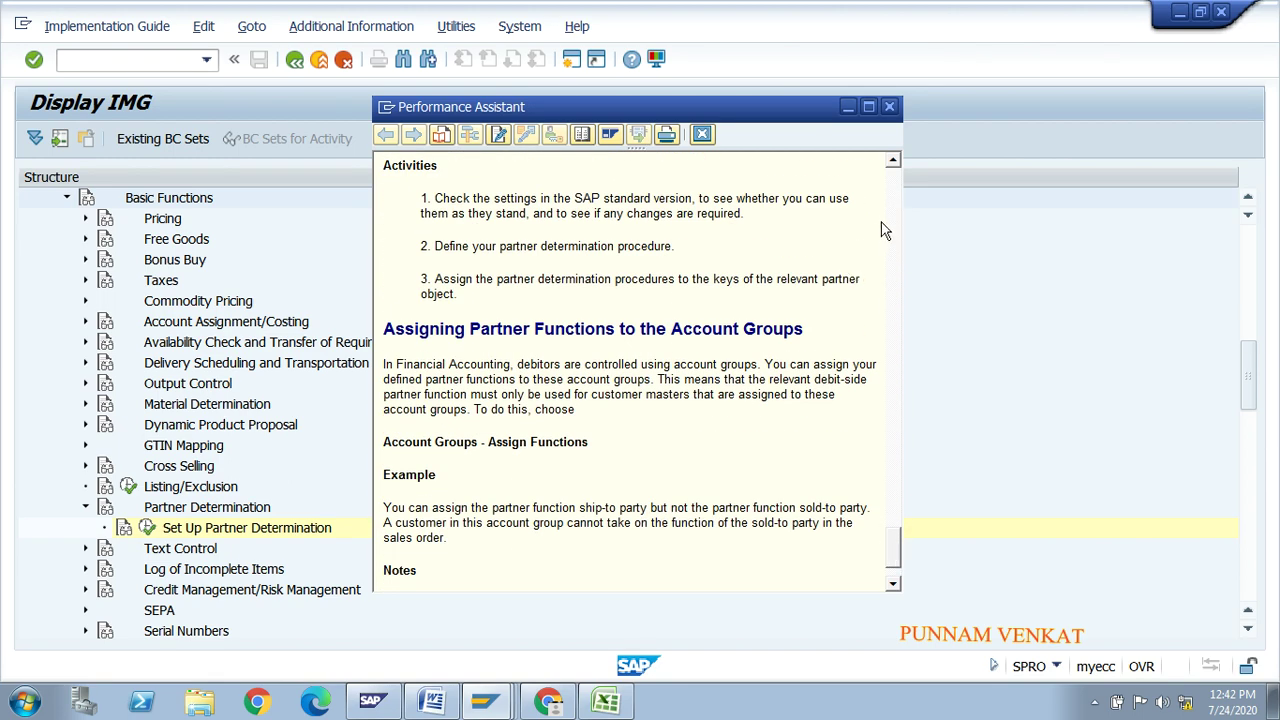
pyautogui.click(889, 105)
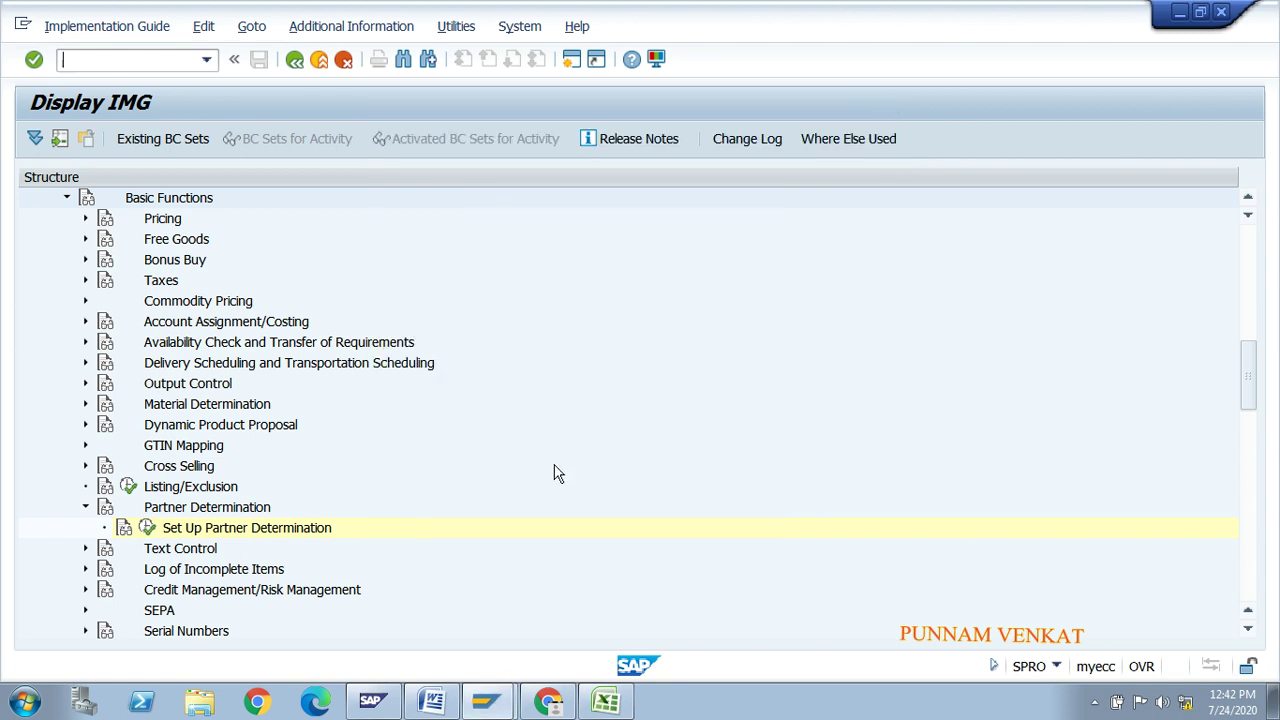
# Execute Set Up Partner Determination for Customer Master and select the AG (Sold-To Party) procedure
pyautogui.click(147, 530)
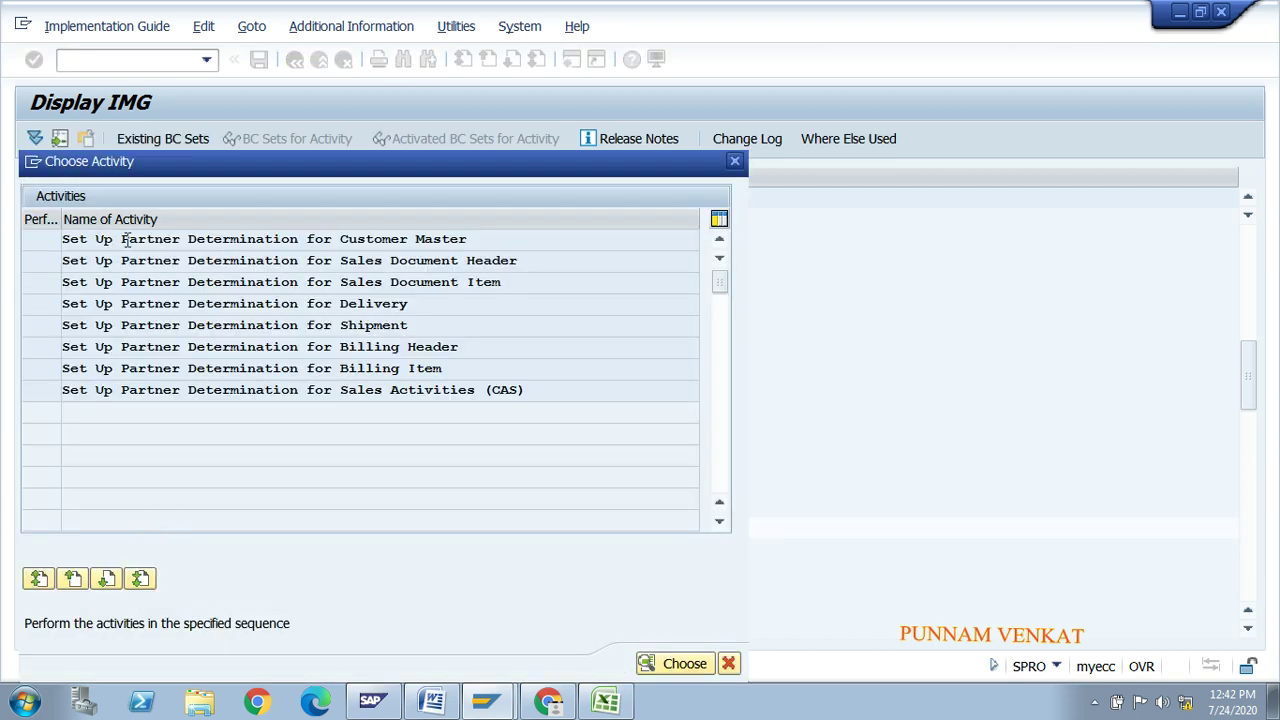
pyautogui.moveTo(122, 240); pyautogui.dragTo(469, 240)
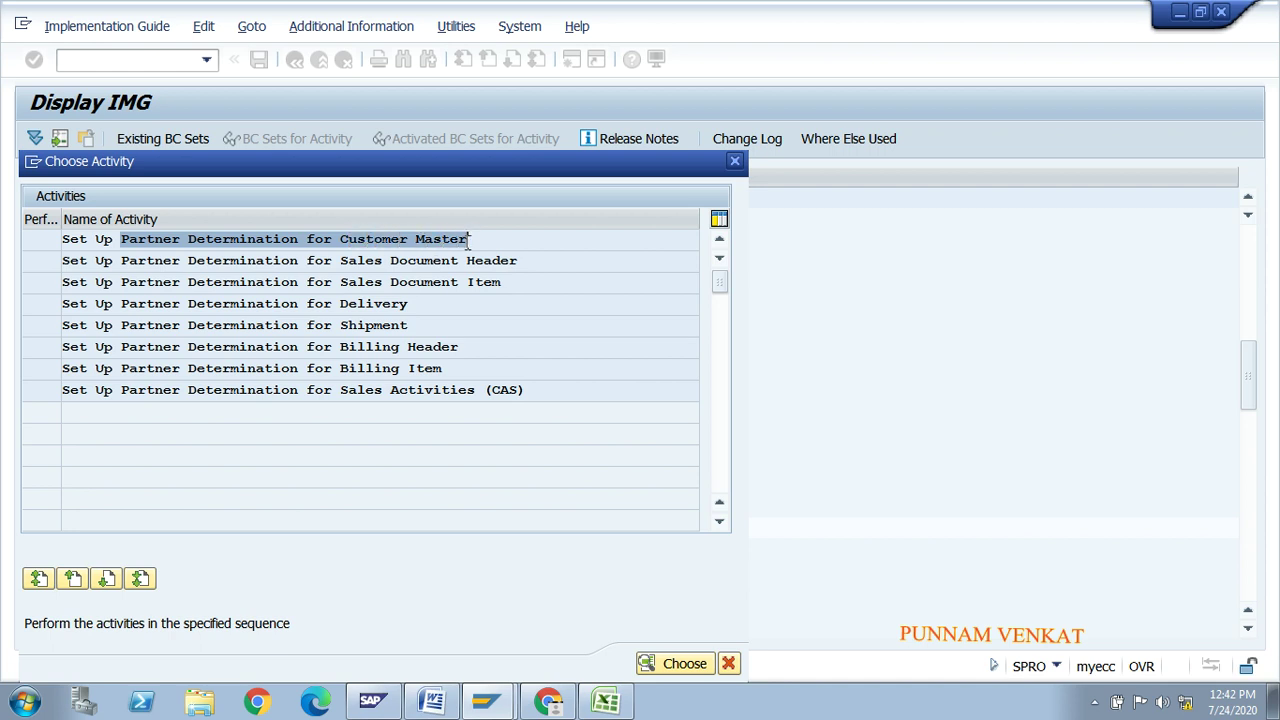
pyautogui.hotkey('ctrl', 'c')
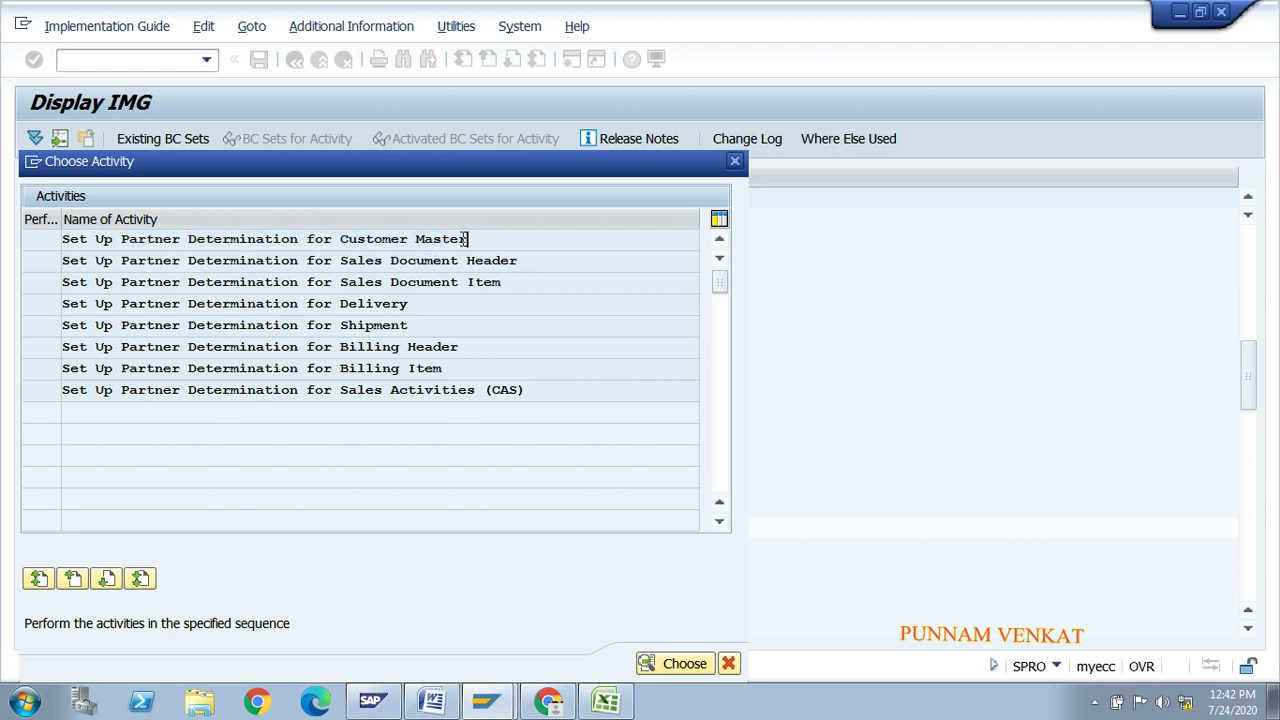
pyautogui.doubleClick(288, 239)
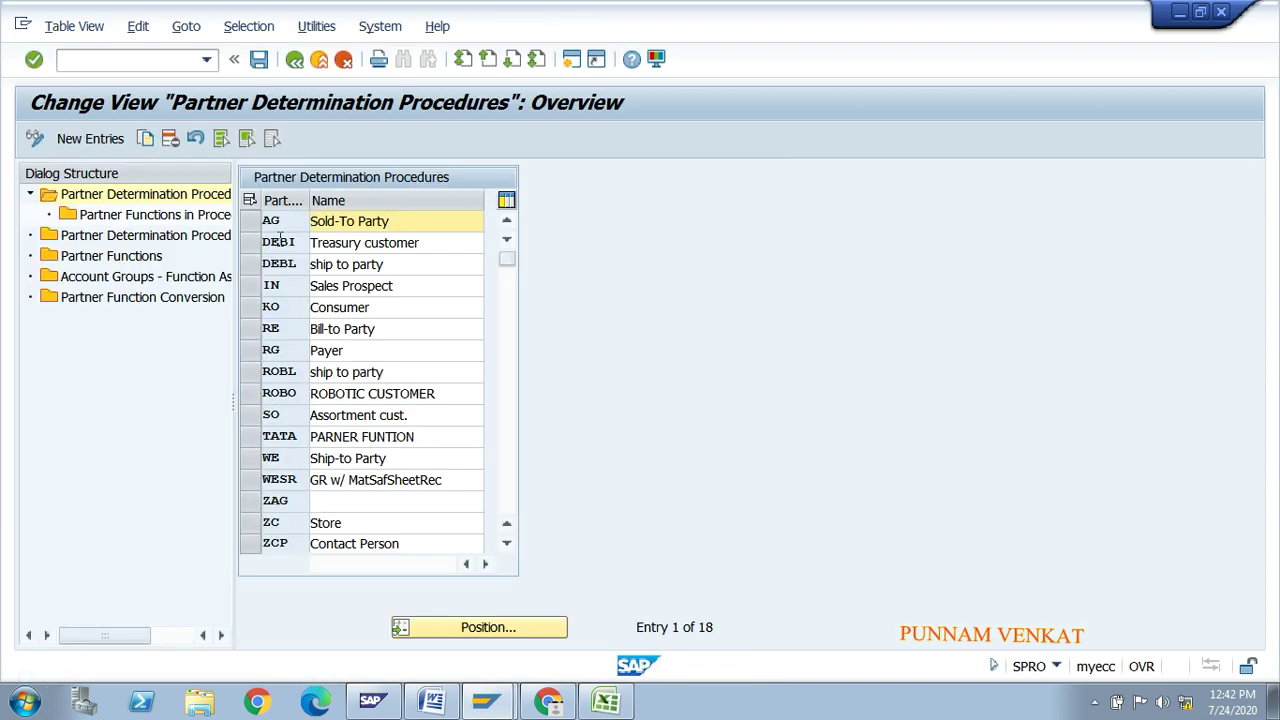
pyautogui.click(256, 222)
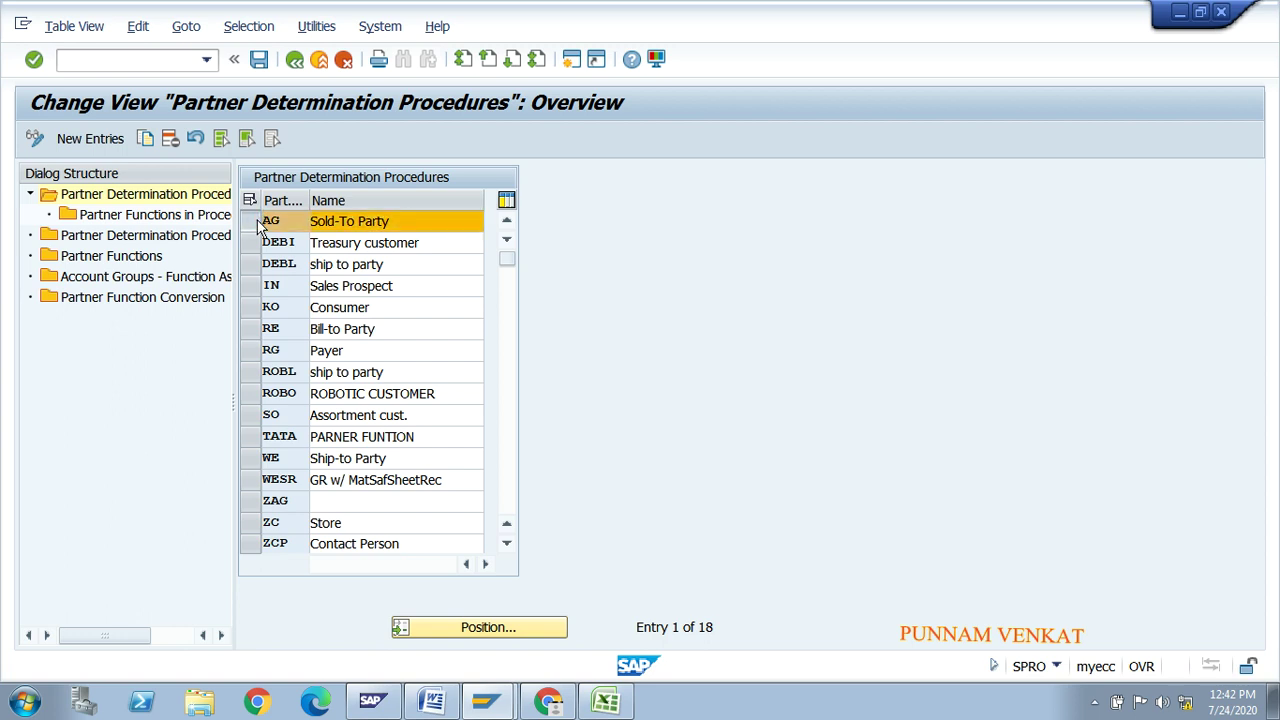
pyautogui.click(263, 221)
# Switch to the Excel diagram and enter AG in cell H5 above Corporate office
pyautogui.hotkey('alt', 'Tab')
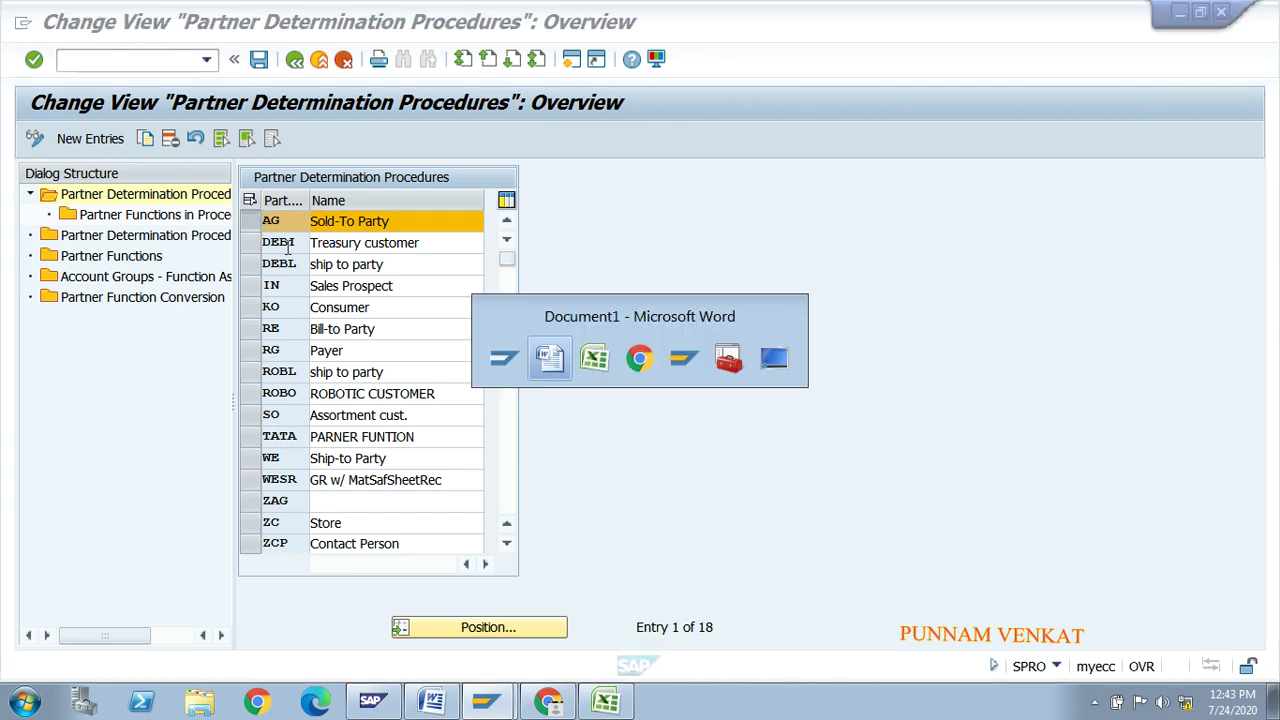
pyautogui.hotkey('alt', 'Tab')
pyautogui.press('Tab')
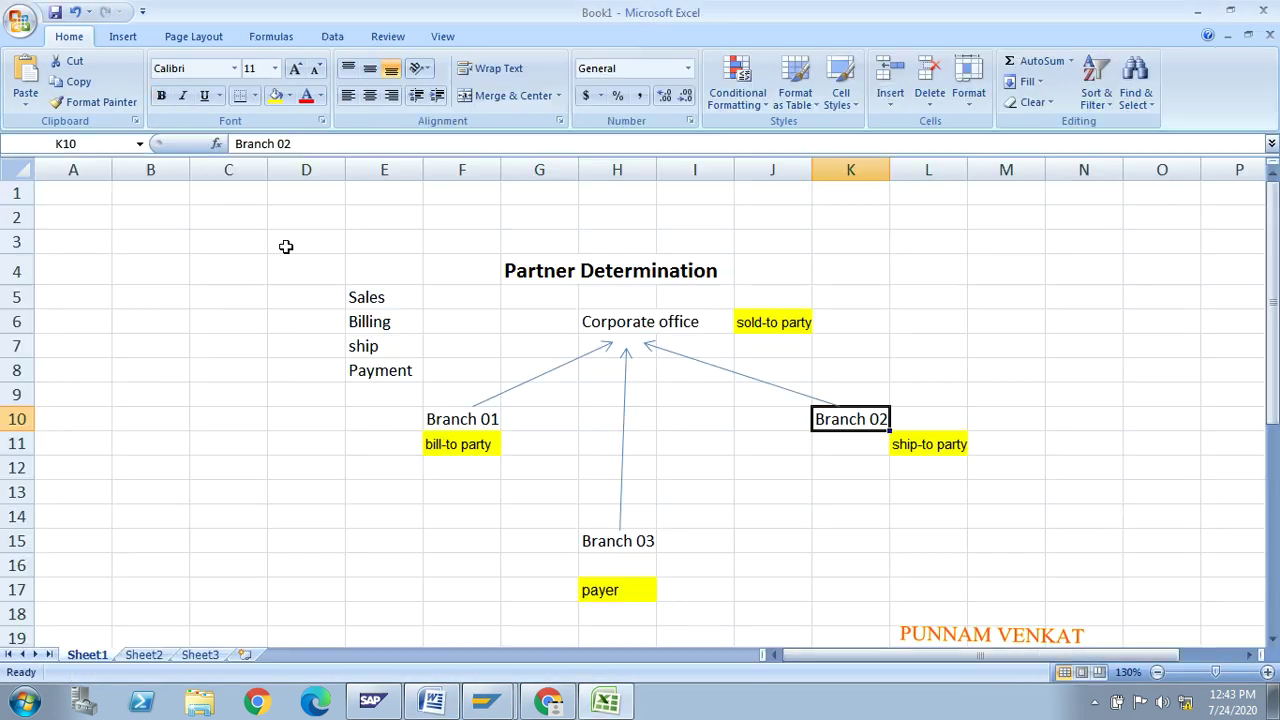
pyautogui.click(601, 312)
pyautogui.click(603, 303)
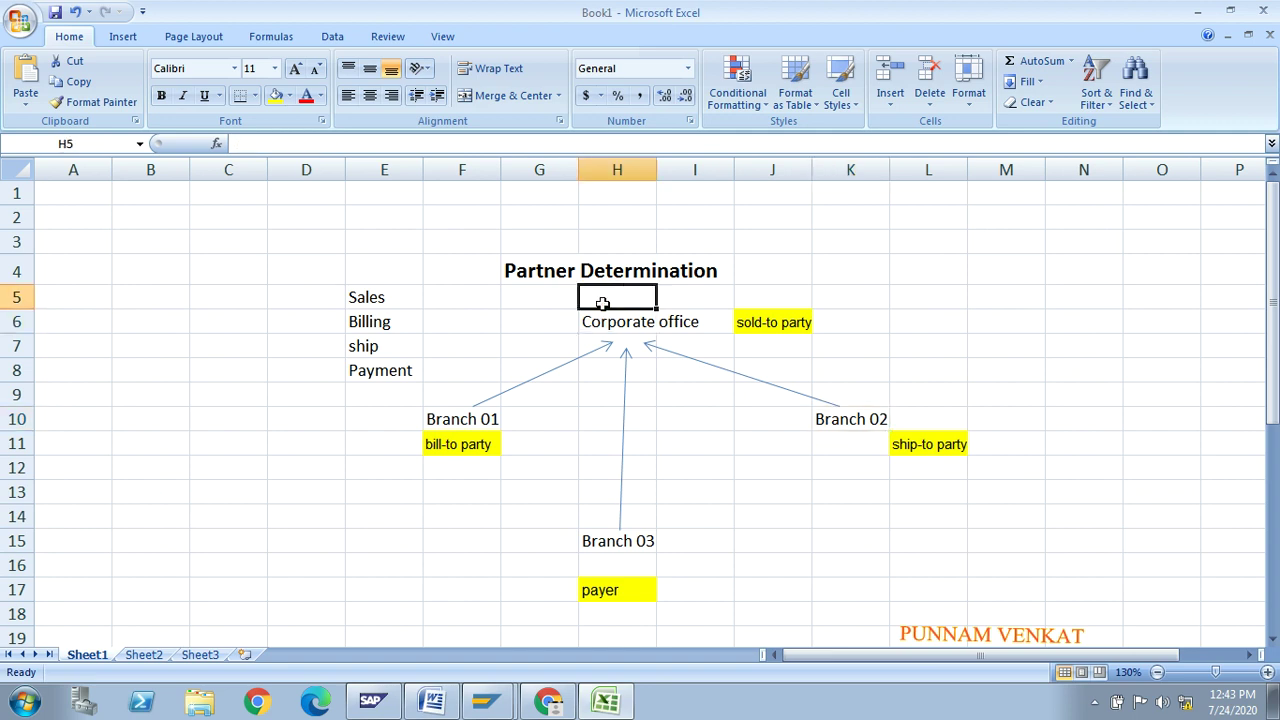
pyautogui.write('SG')
pyautogui.press('BackSpace')
pyautogui.press('BackSpace')
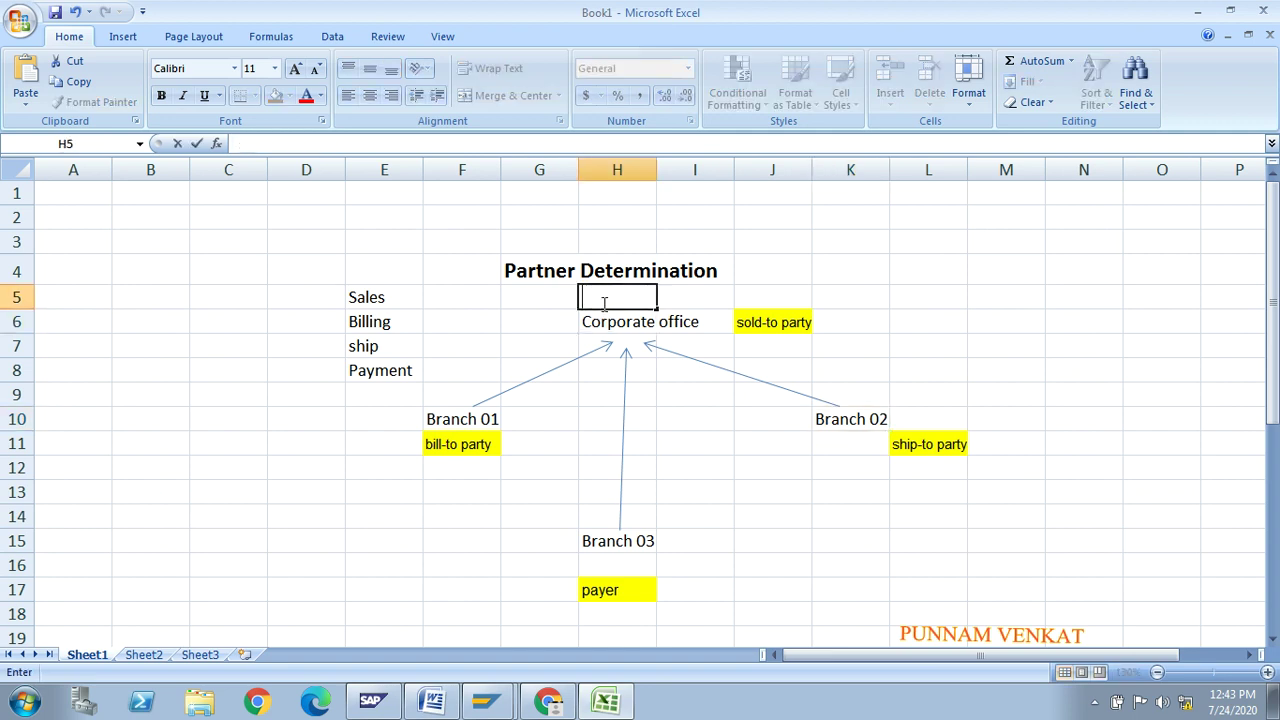
pyautogui.write('AG')
pyautogui.press('Return')
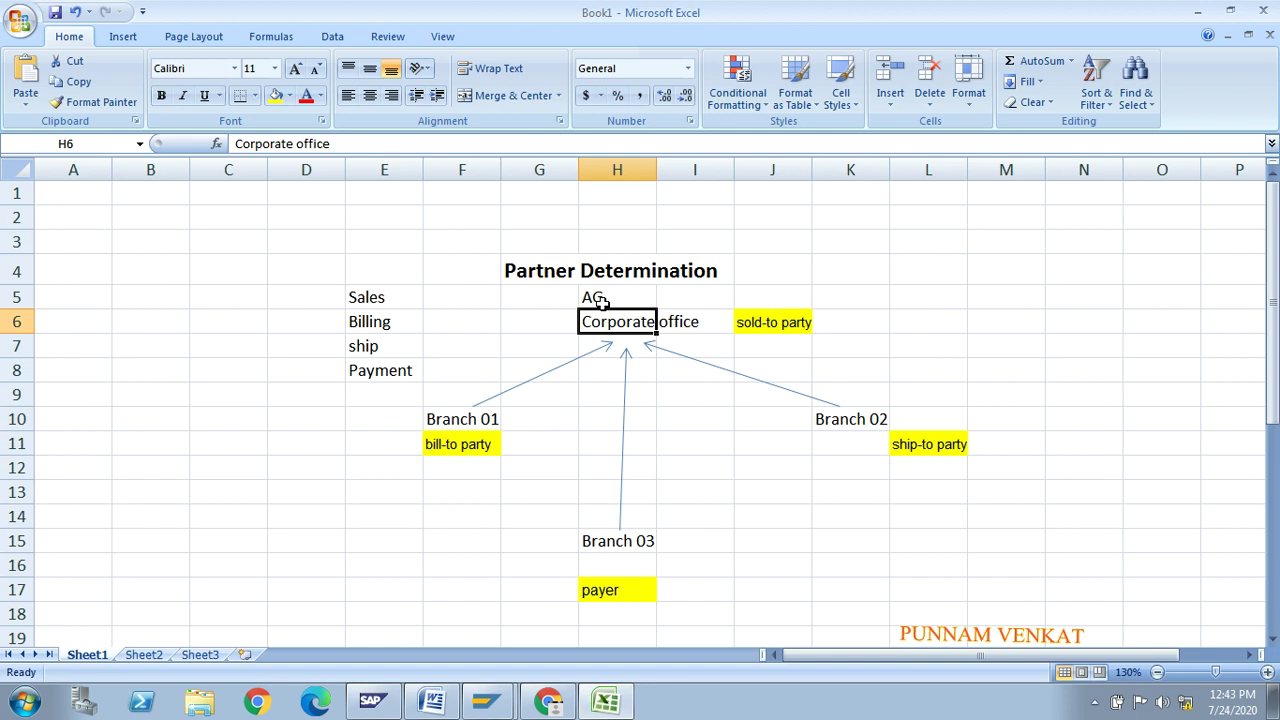
# Switch back to SAP and view the Partner Determination Procedures overview
pyautogui.hotkey('alt', 'Tab')
pyautogui.hotkey('alt', 'Tab')
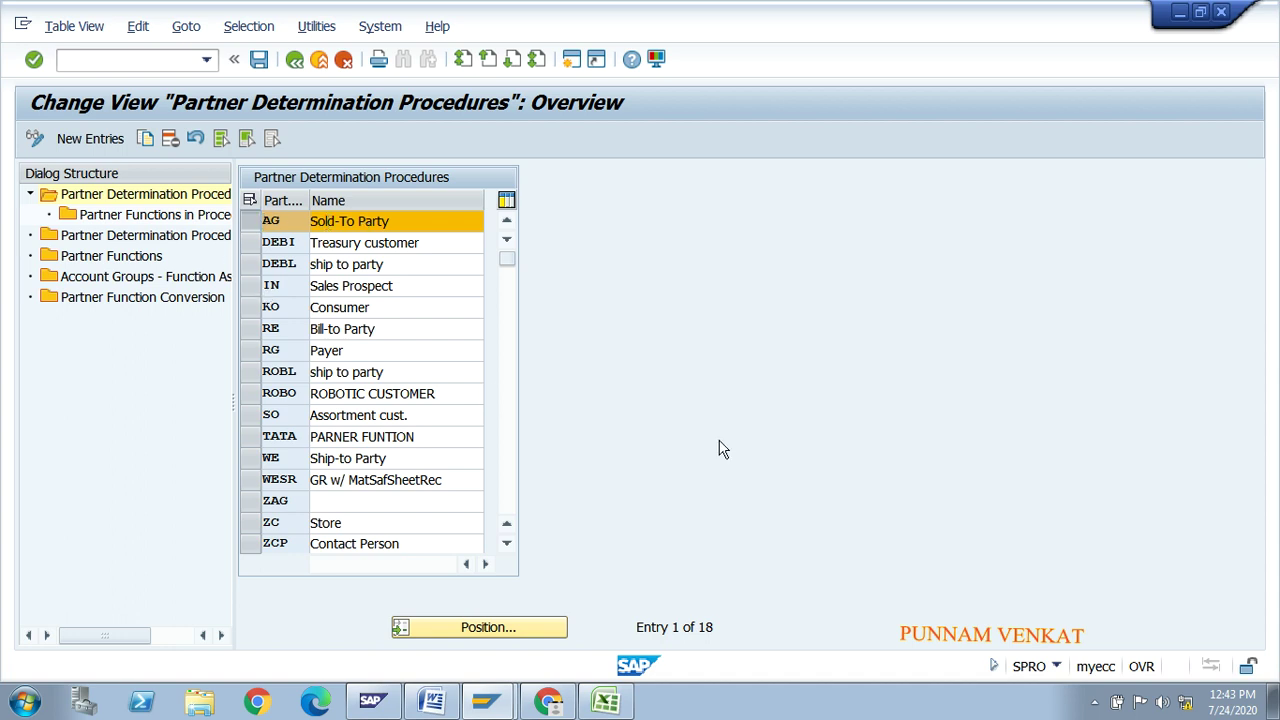
pyautogui.click(1093, 702)
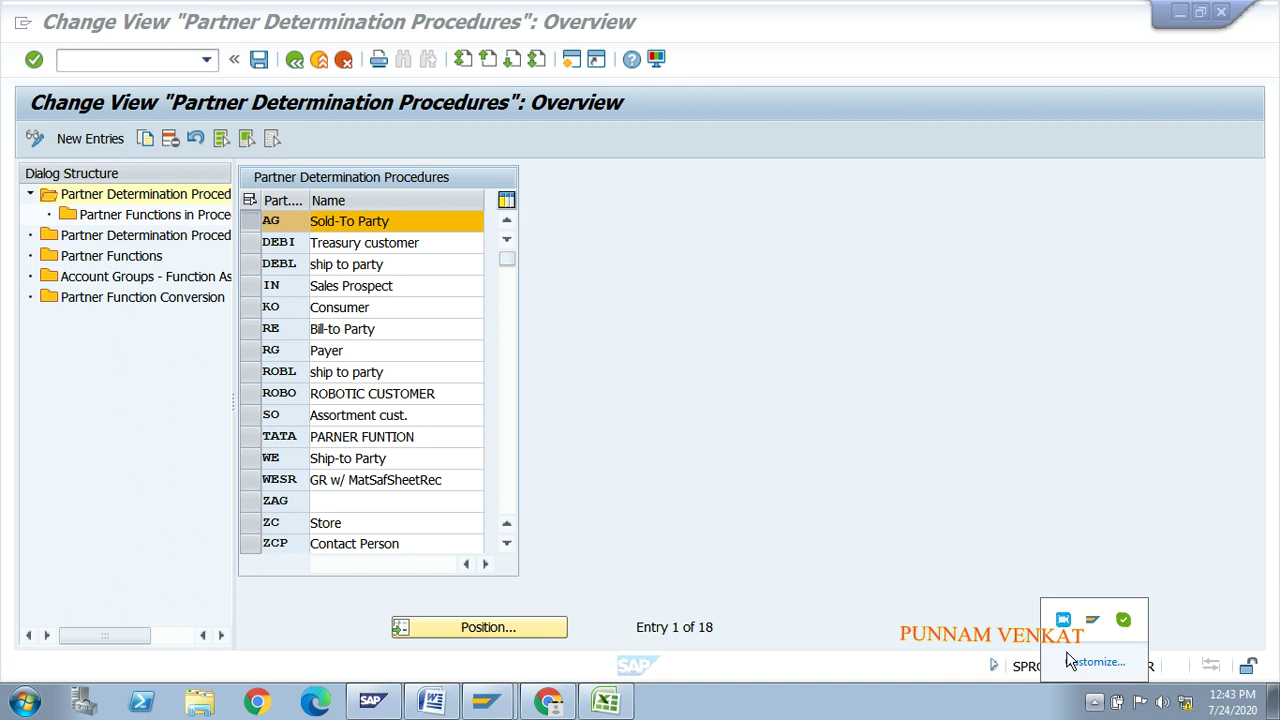
pyautogui.click(871, 556)
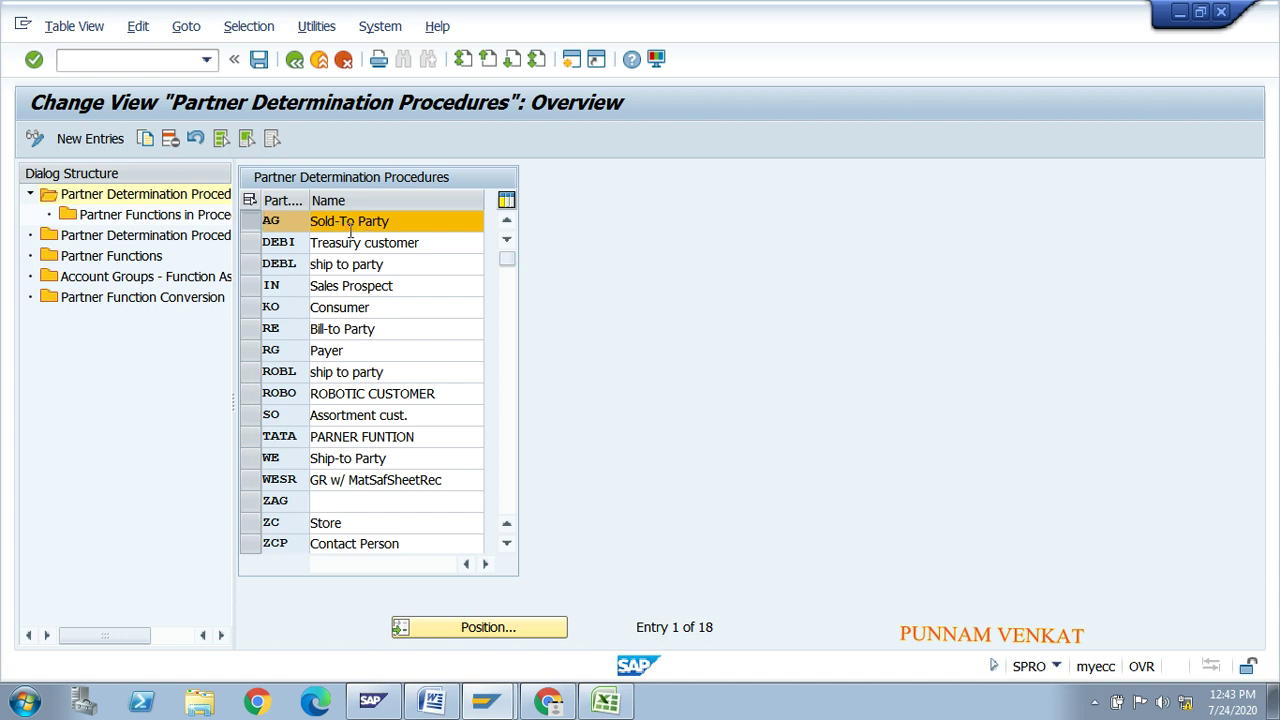
# Switch to the Excel diagram and go through the Sales, Billing, ship and Payment entries
pyautogui.hotkey('alt', 'Tab')
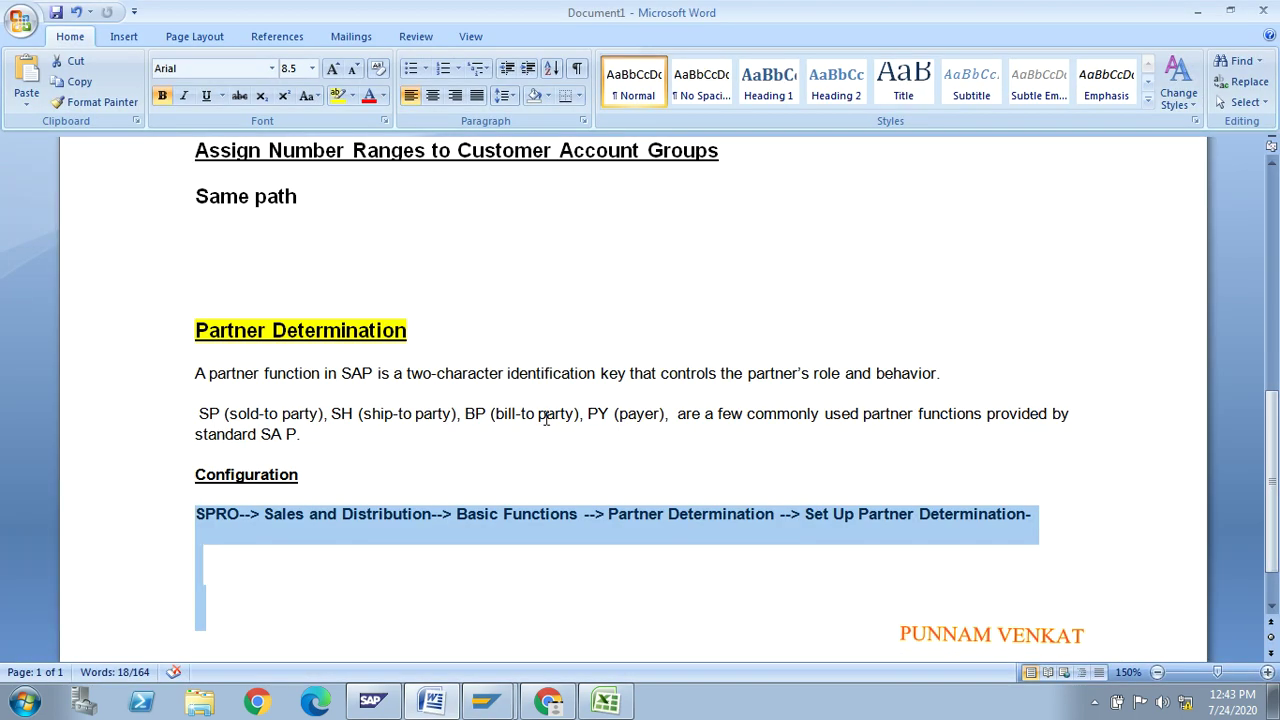
pyautogui.hotkey('alt', 'Tab')
pyautogui.click(385, 300)
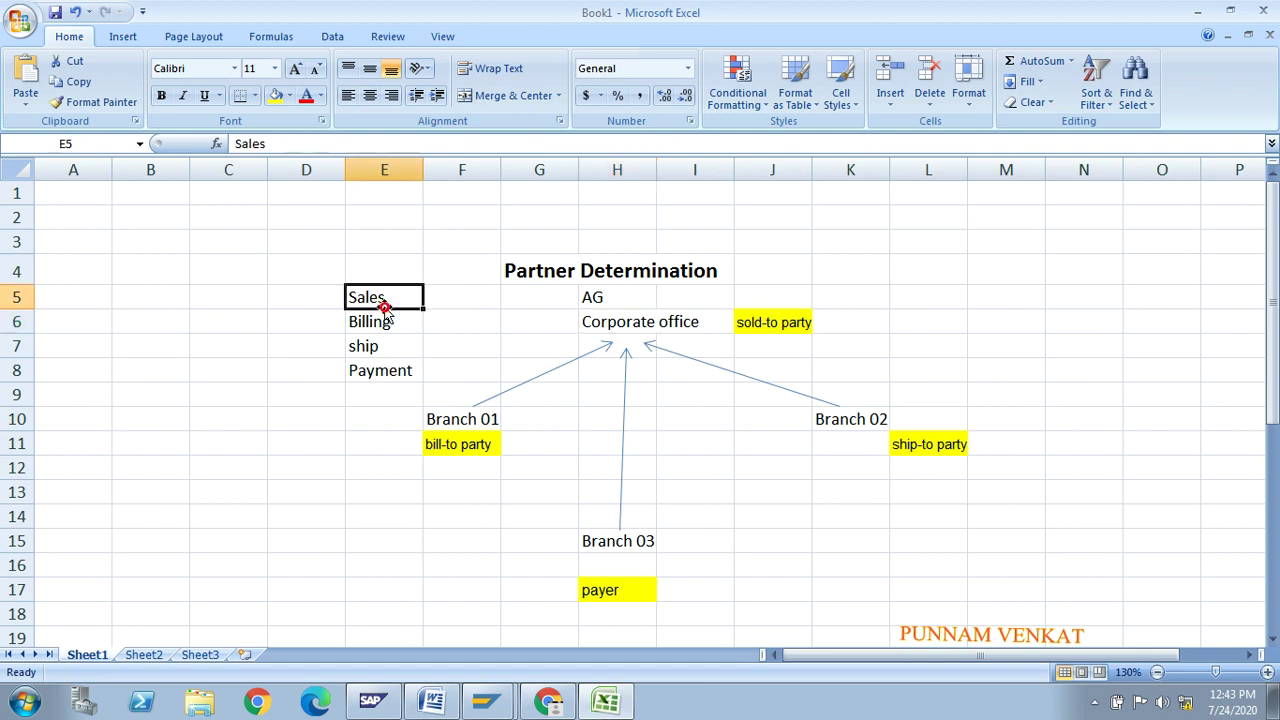
pyautogui.click(384, 316)
pyautogui.click(380, 340)
pyautogui.click(380, 370)
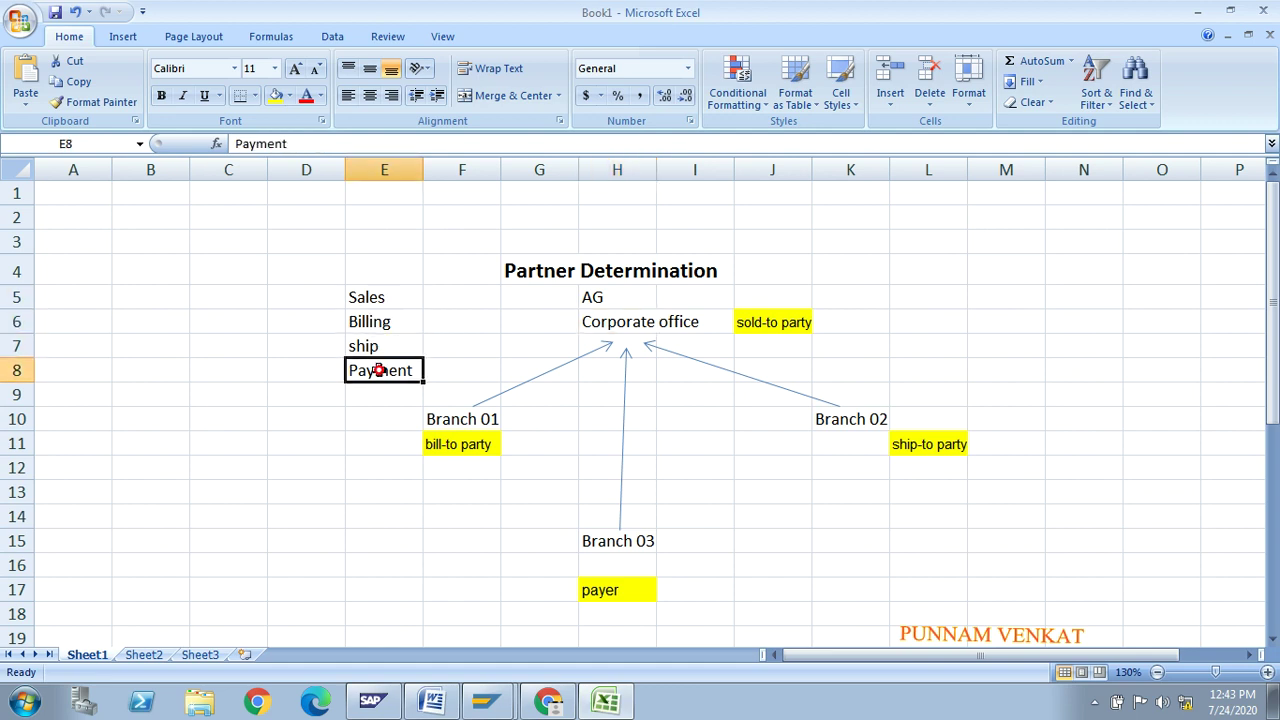
# Switch back to SAP, open Partner Functions in Procedure for AG and adjust the column widths to reveal the full column headings
pyautogui.hotkey('alt', 'Tab')
pyautogui.hotkey('alt', 'Tab')
pyautogui.hotkey('alt', 'Tab')
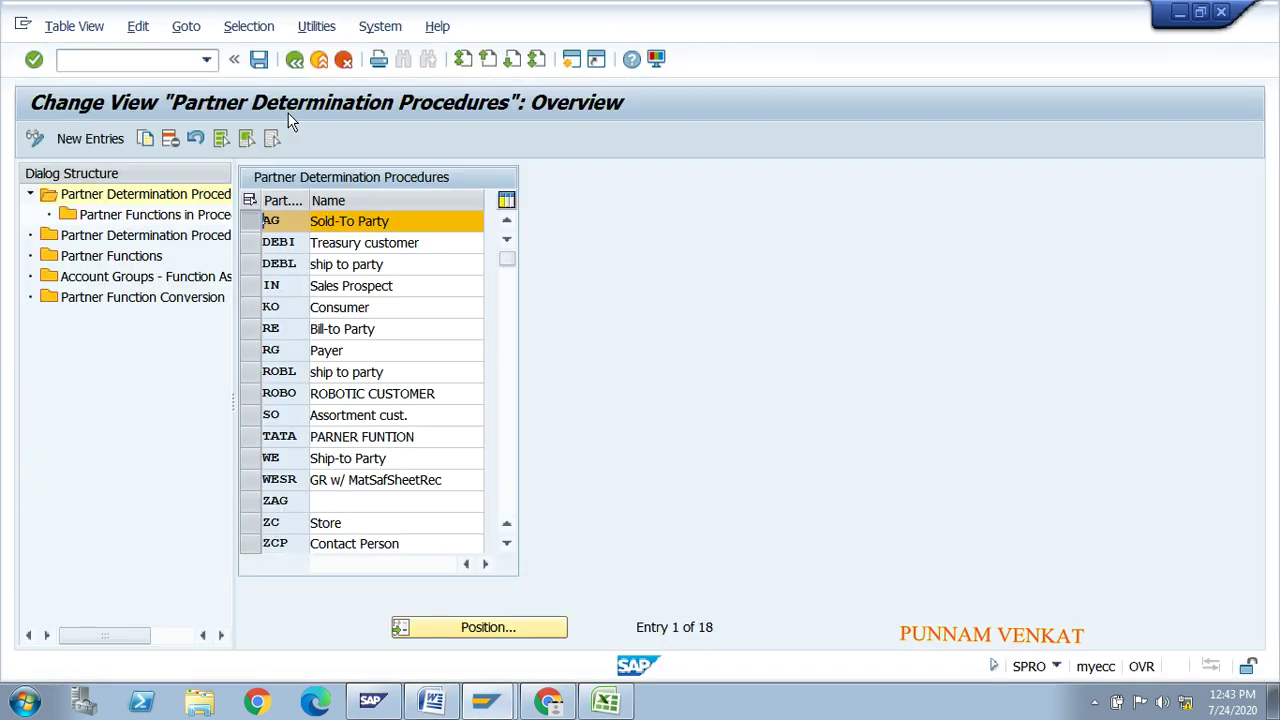
pyautogui.doubleClick(148, 220)
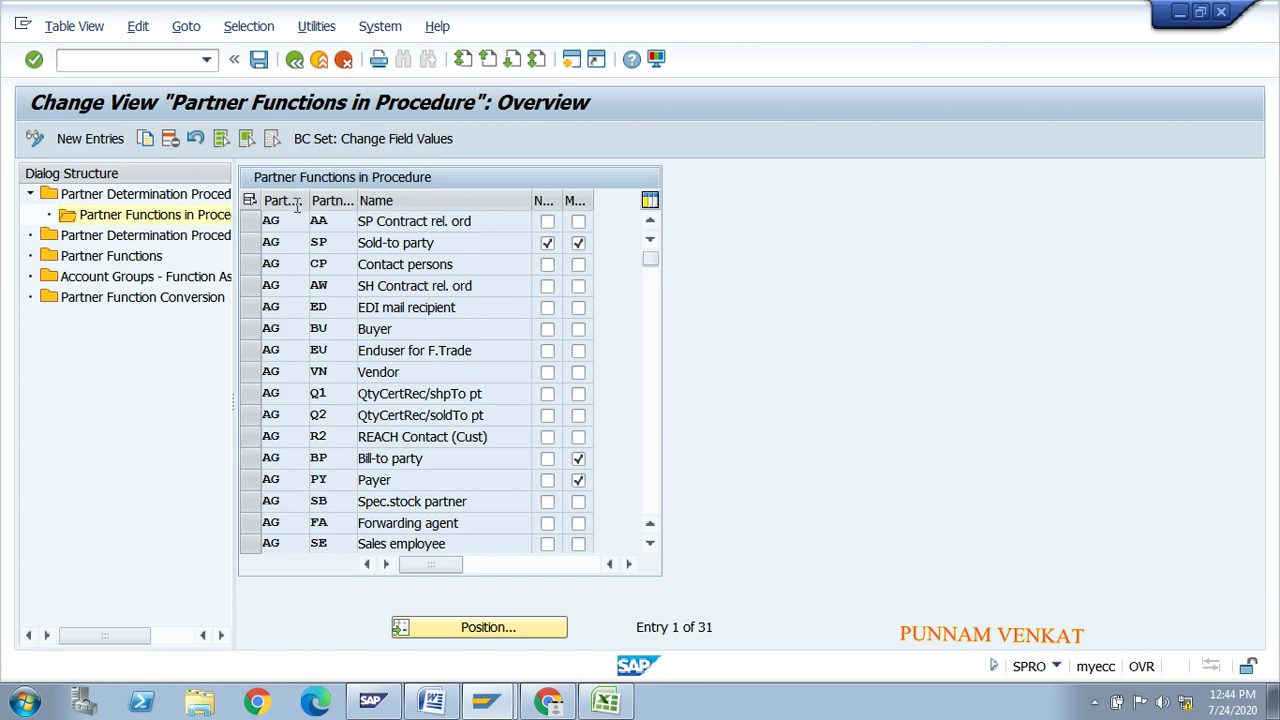
pyautogui.moveTo(311, 200); pyautogui.dragTo(440, 199)
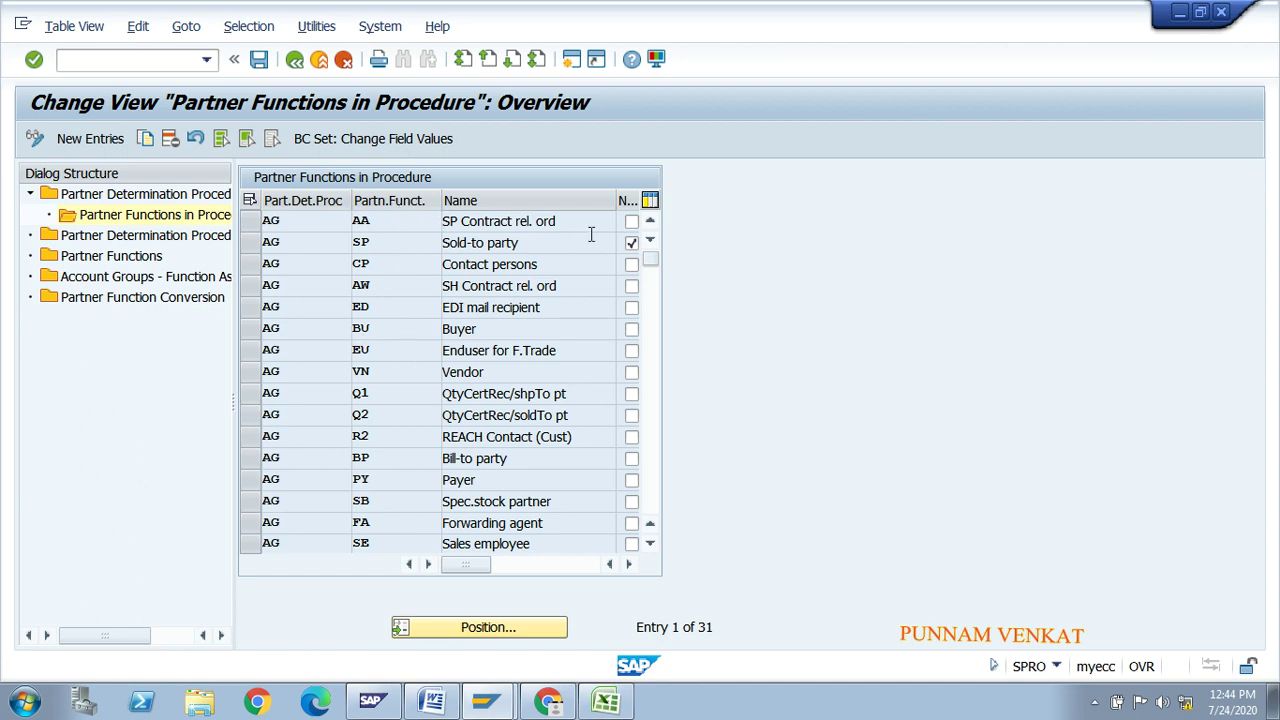
pyautogui.moveTo(616, 200); pyautogui.dragTo(591, 200)
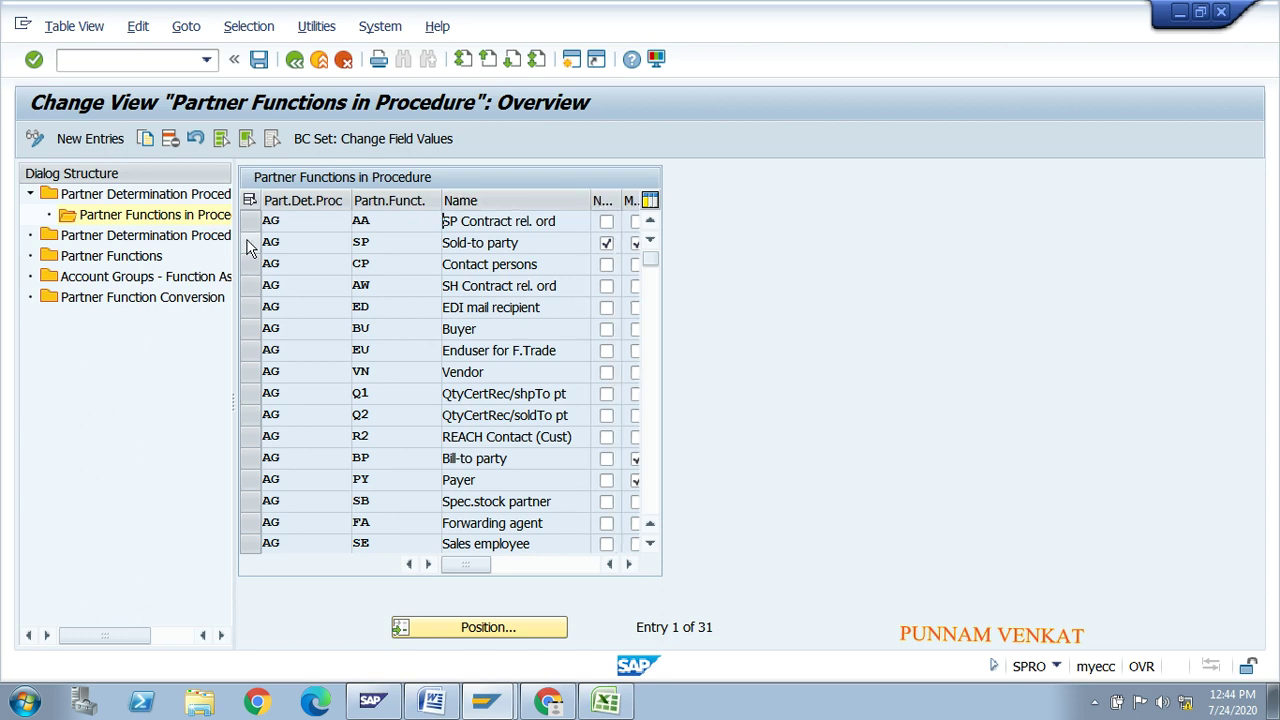
# Select the Bill-to party (BP), Sold-to party (SP) and Payer (PY) rows in procedure AG
pyautogui.click(256, 458)
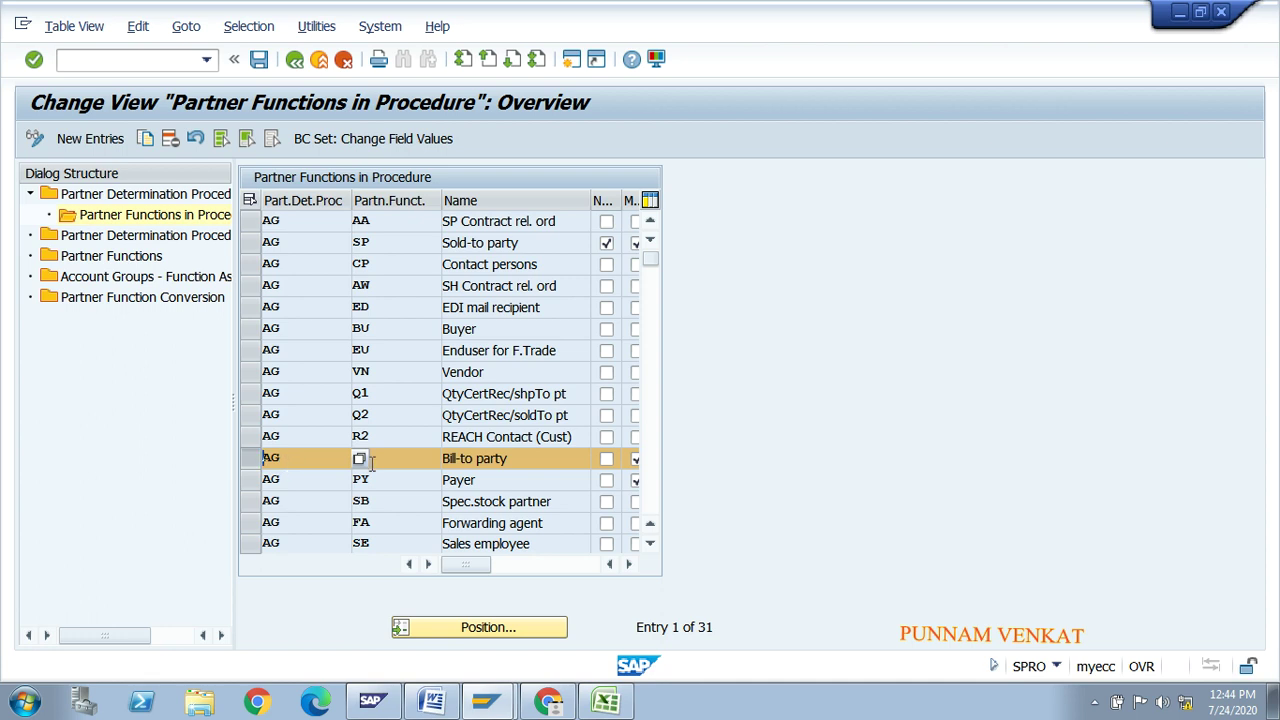
pyautogui.click(371, 458)
pyautogui.click(354, 458)
pyautogui.write('SP')
pyautogui.click(251, 242)
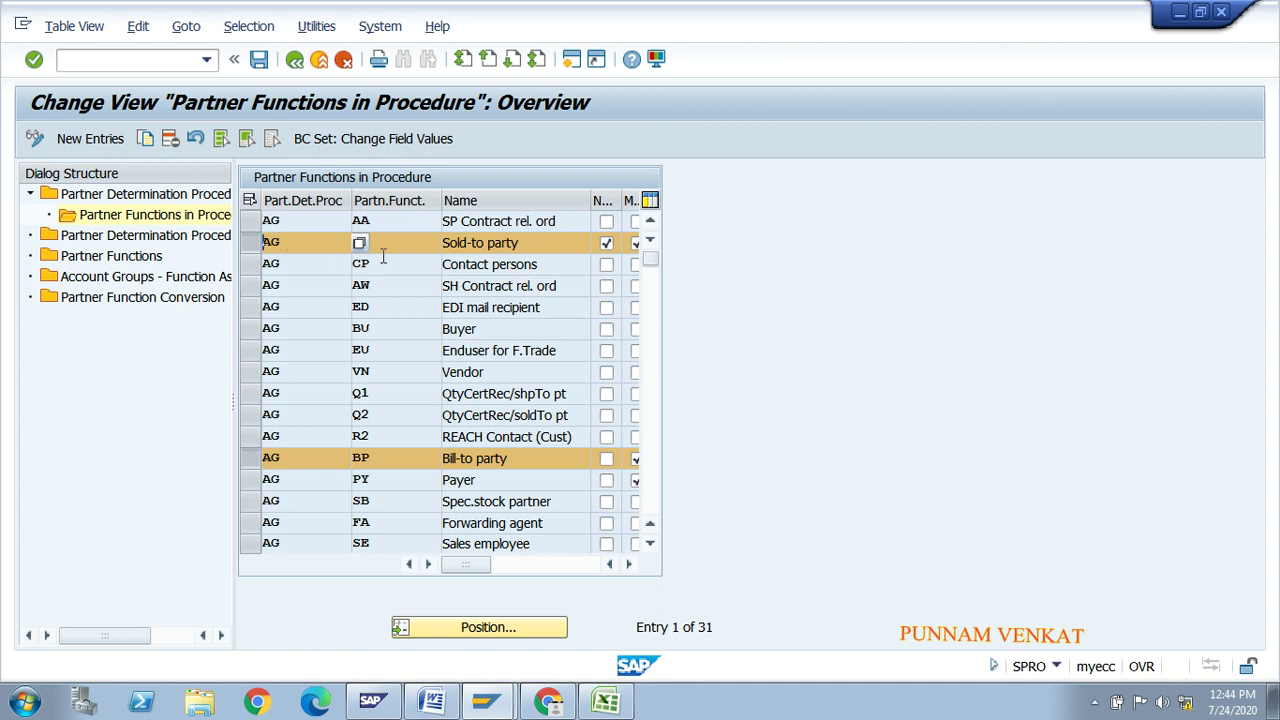
pyautogui.write('SP')
pyautogui.click(471, 242)
pyautogui.click(252, 480)
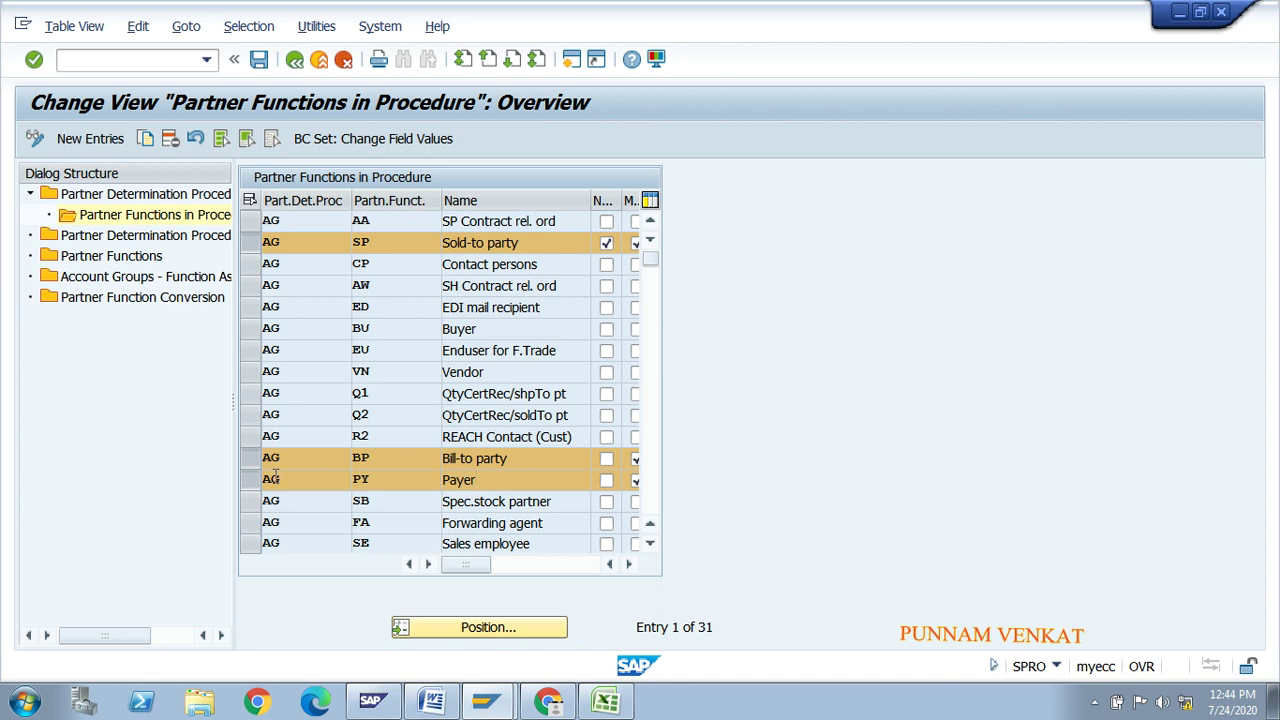
# Check the SH (ship-to party) function in the Word notes, return to SAP and also select the Ship-to party row in procedure AG
pyautogui.hotkey('alt', 'Tab')
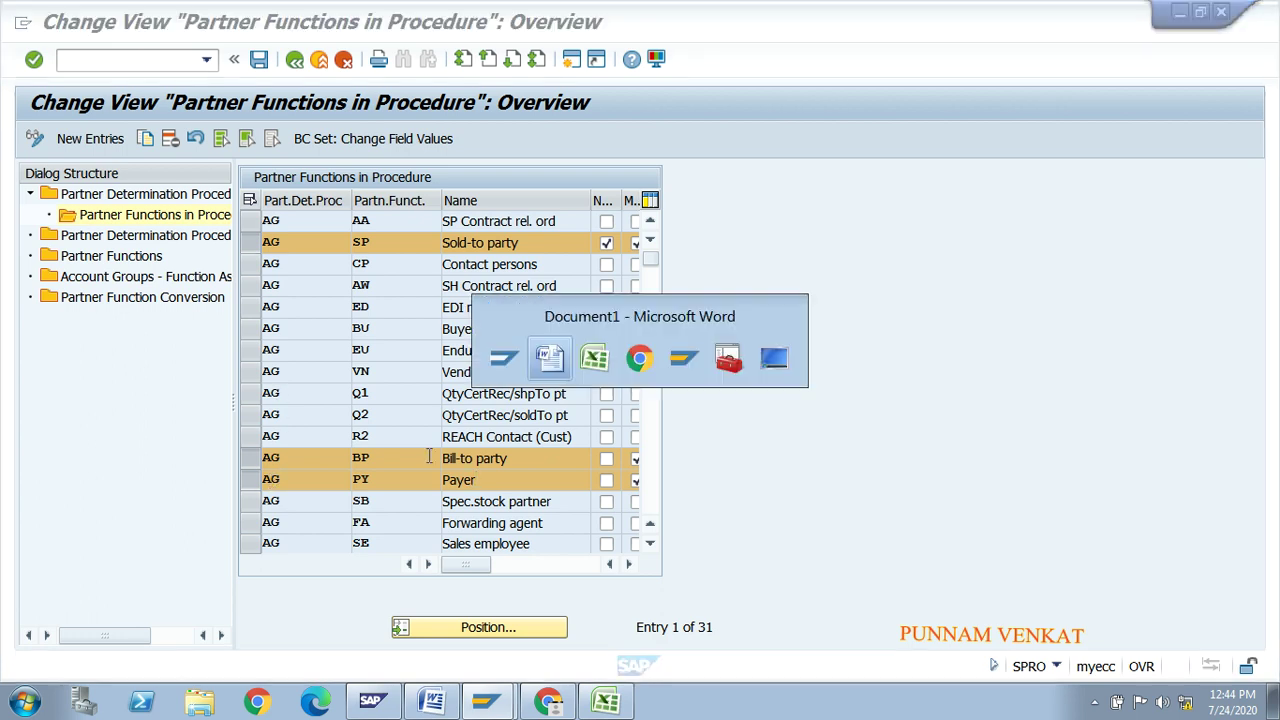
pyautogui.click(350, 416)
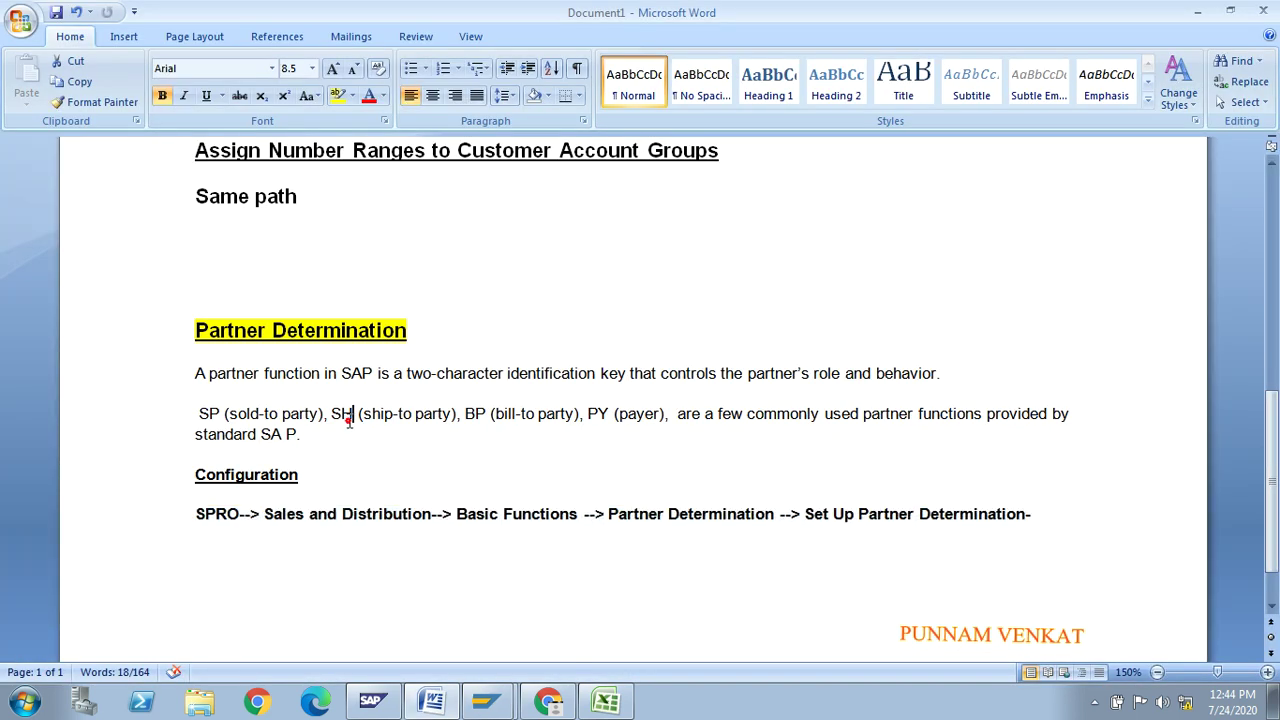
pyautogui.hotkey('alt', 'Tab')
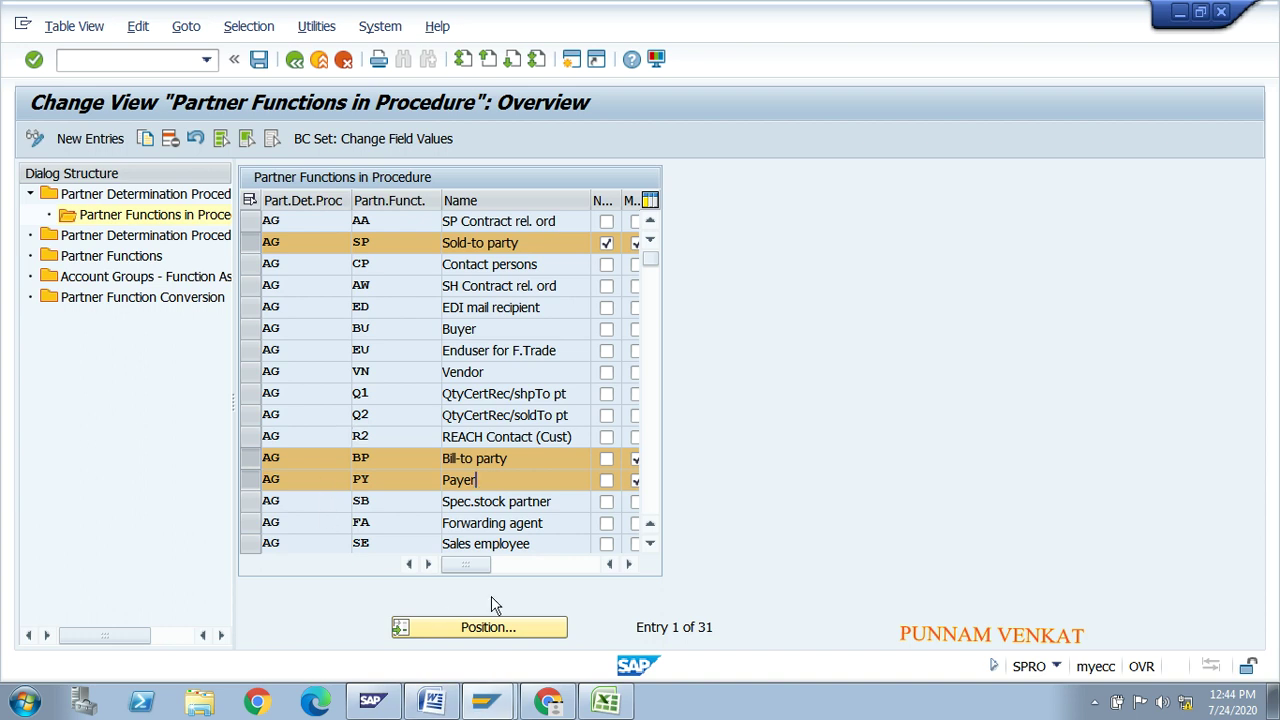
pyautogui.click(655, 549)
pyautogui.click(655, 549)
pyautogui.click(655, 549)
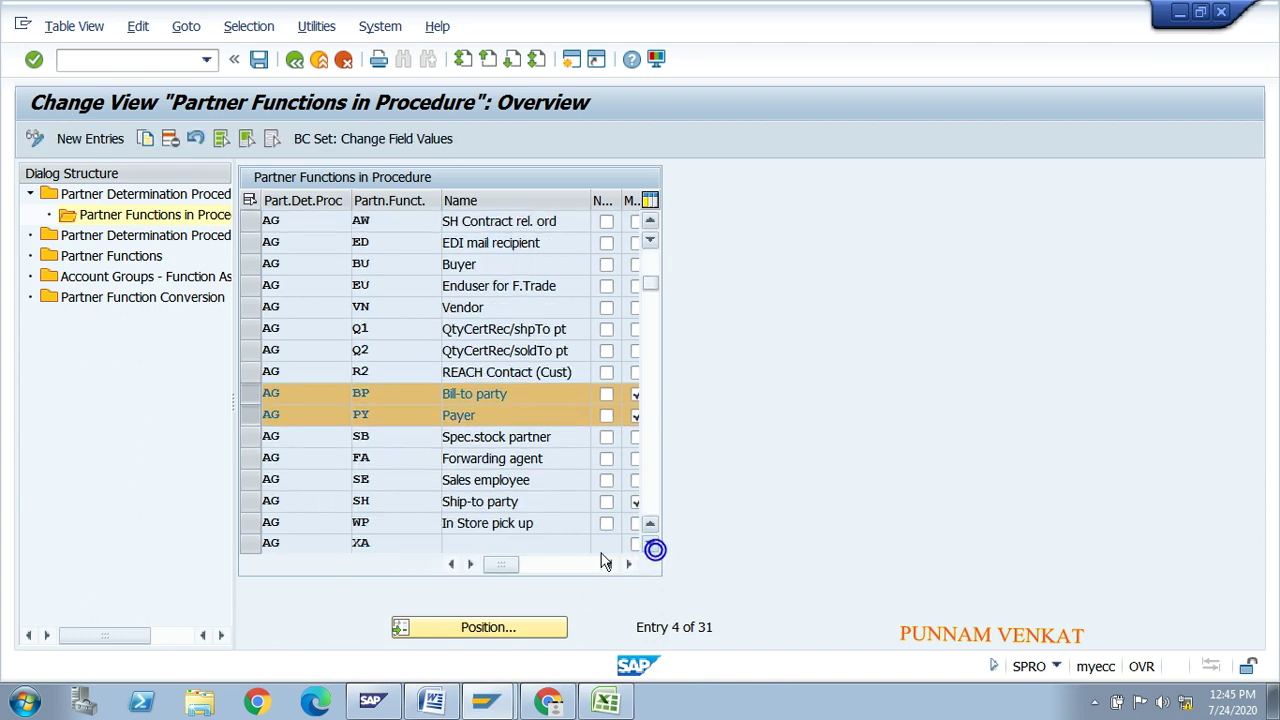
pyautogui.click(251, 503)
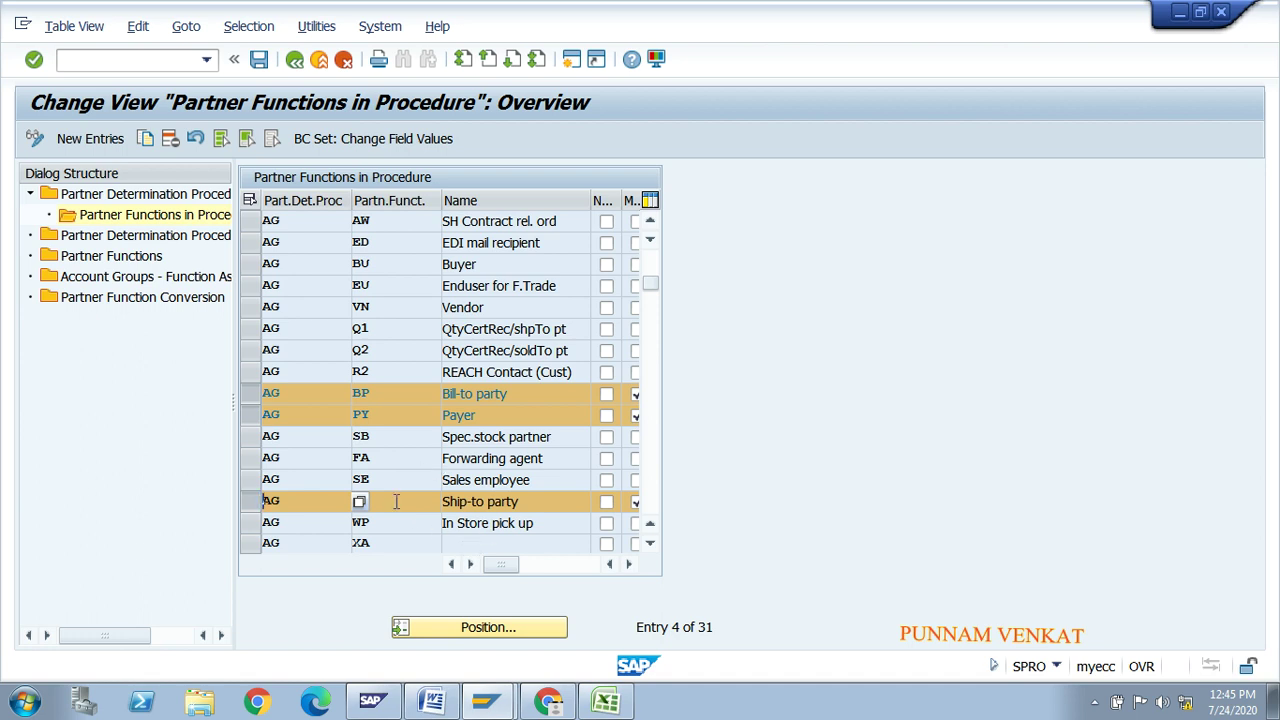
# Open new entries for the partner functions in procedure AG and go over the empty partner function fields
pyautogui.click(90, 140)
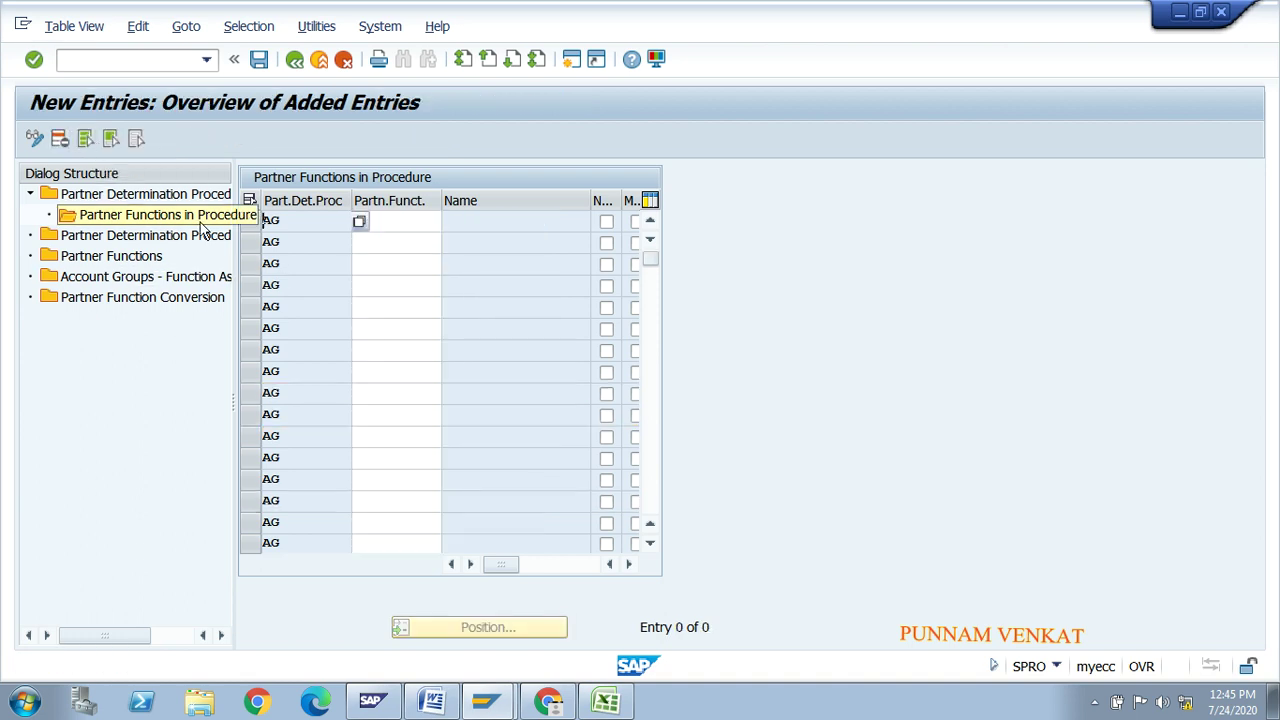
pyautogui.click(370, 221)
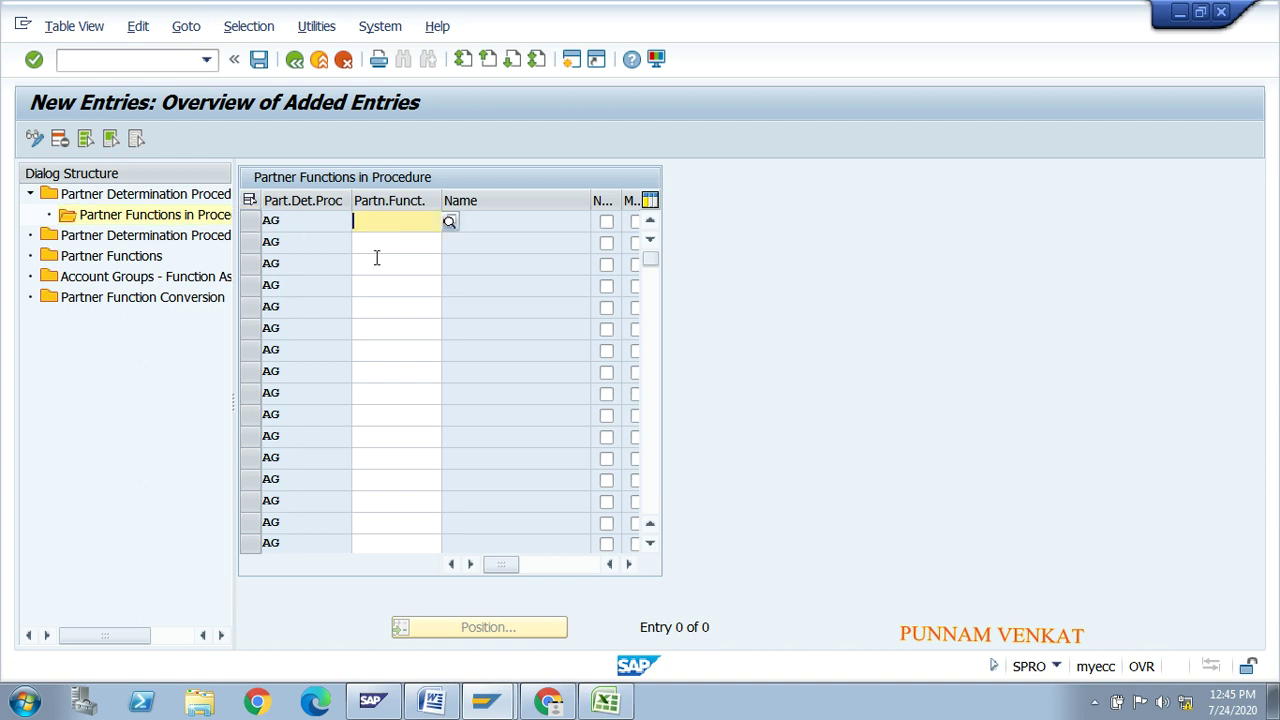
pyautogui.click(377, 260)
pyautogui.click(376, 285)
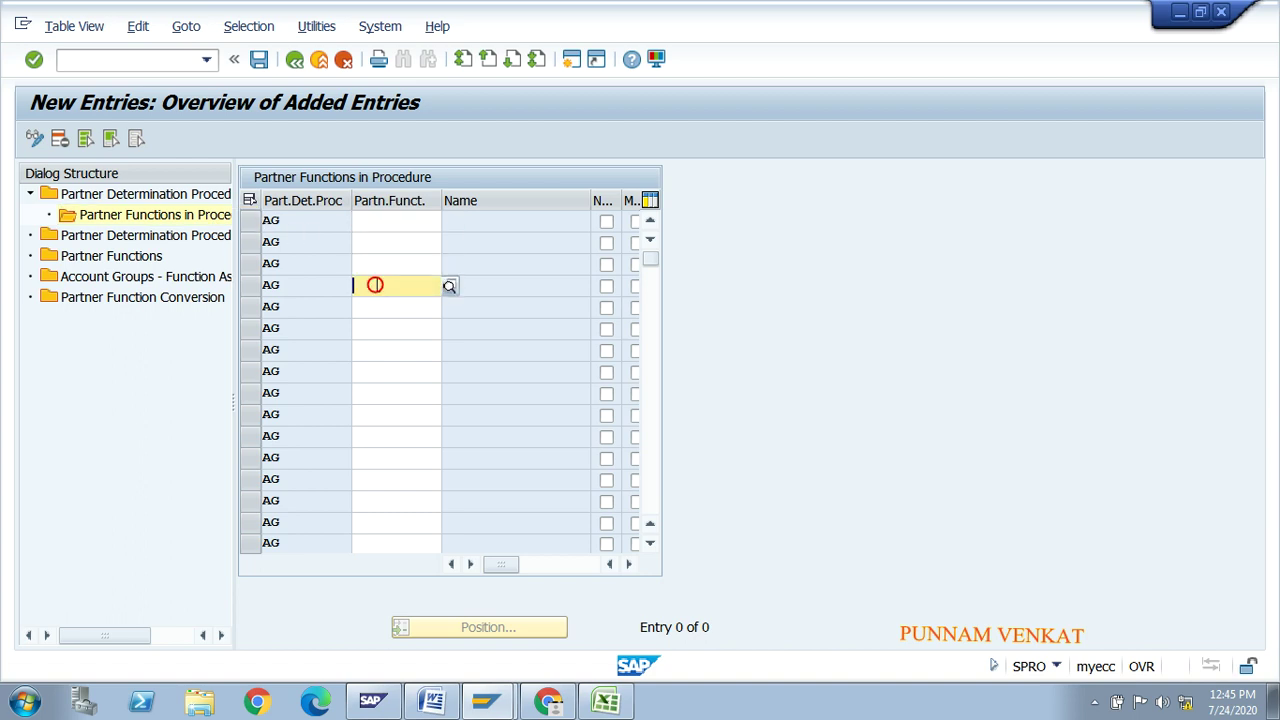
pyautogui.click(373, 221)
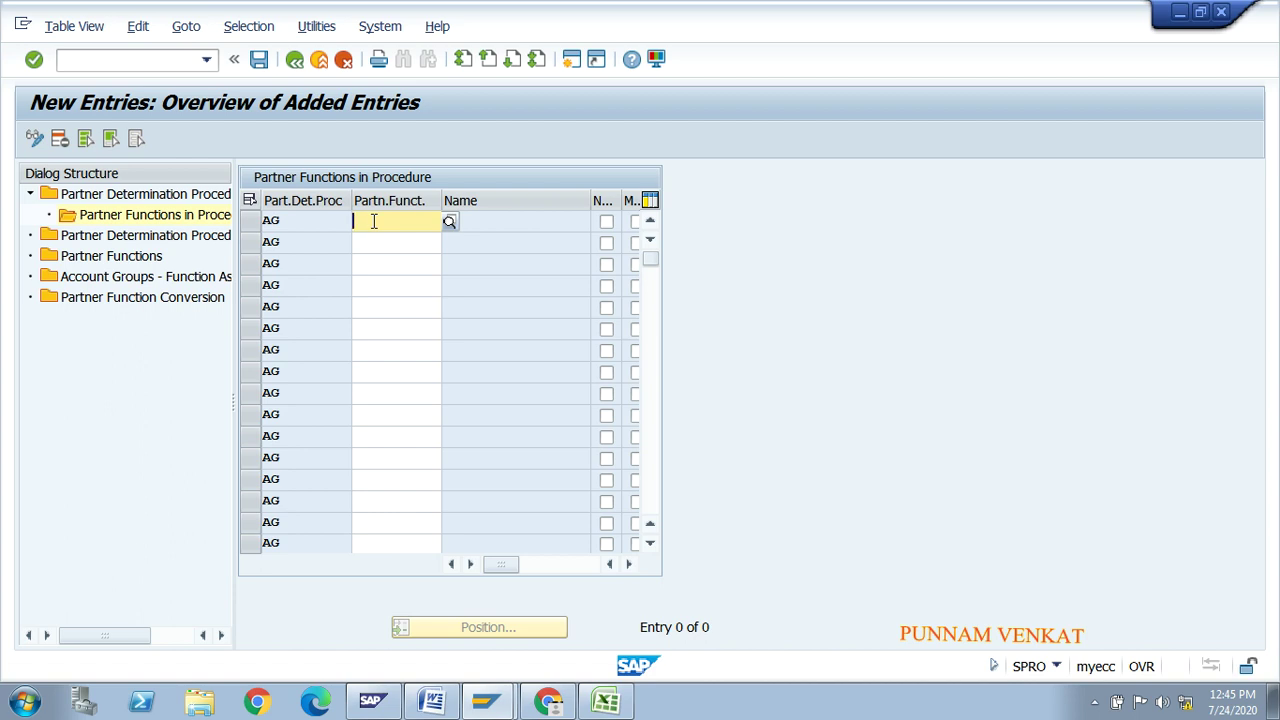
# Switch to the Word notes and review the SP (sold-to party) and SH (ship-to party) codes
pyautogui.hotkey('alt', 'Tab')
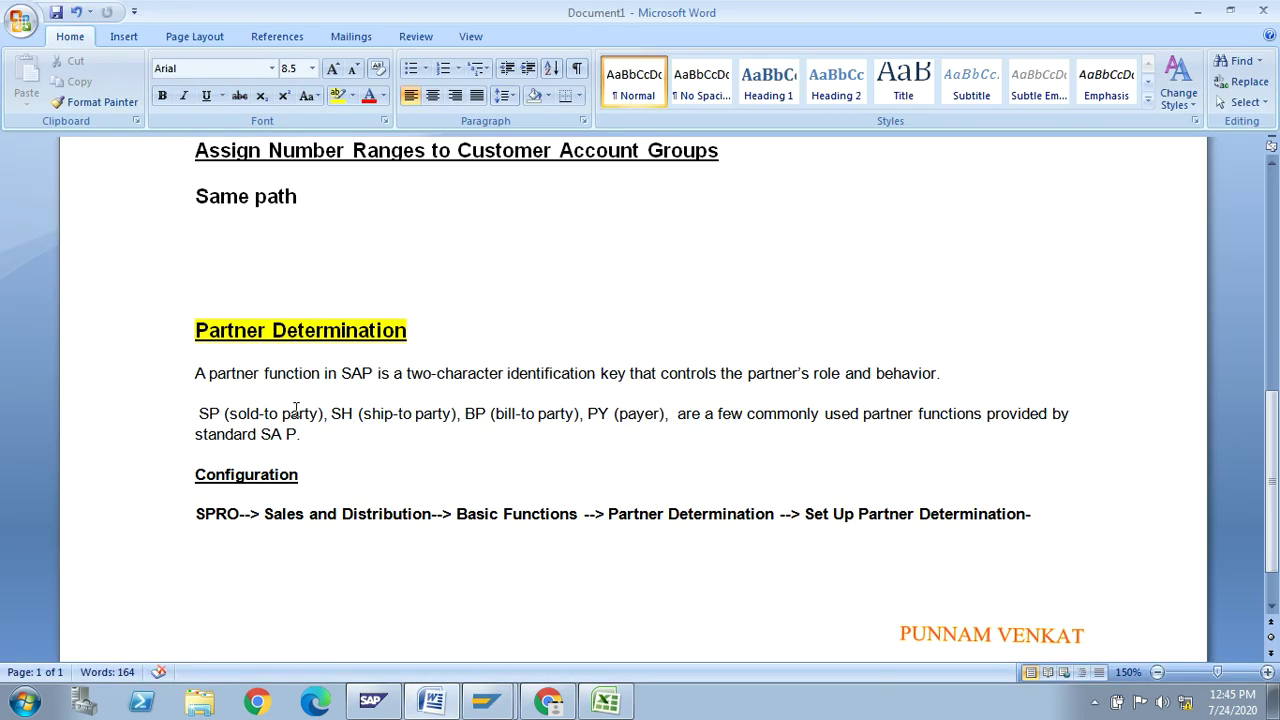
pyautogui.click(212, 413)
pyautogui.click(340, 412)
# Switch back to SAP, go over the blank partner function rows and leave the new entries without adding any
pyautogui.hotkey('alt', 'Tab')
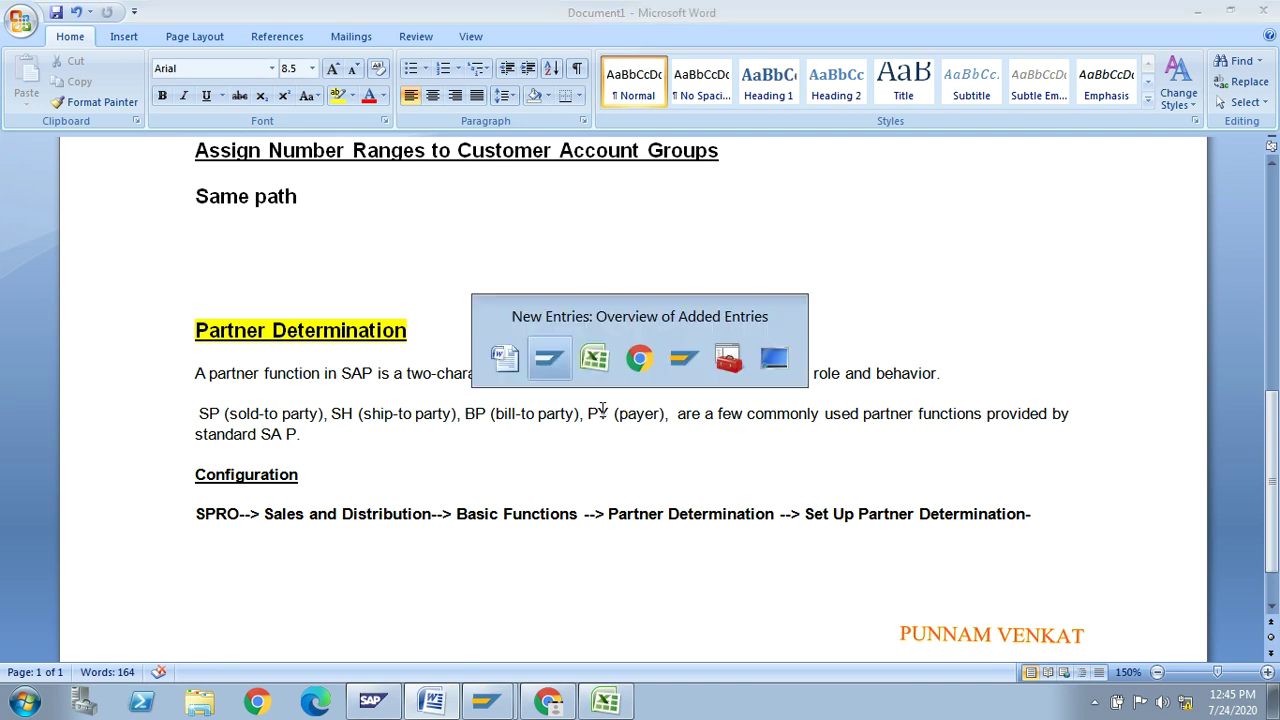
pyautogui.click(394, 241)
pyautogui.click(390, 282)
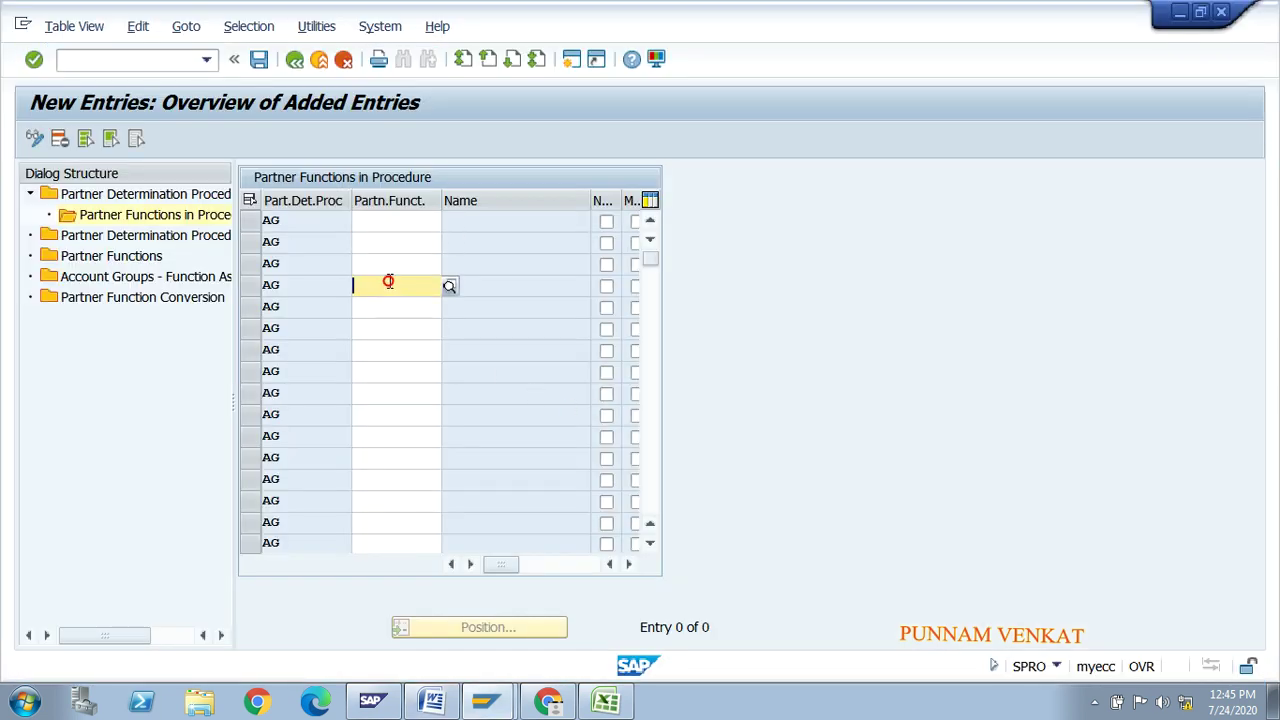
pyautogui.click(390, 305)
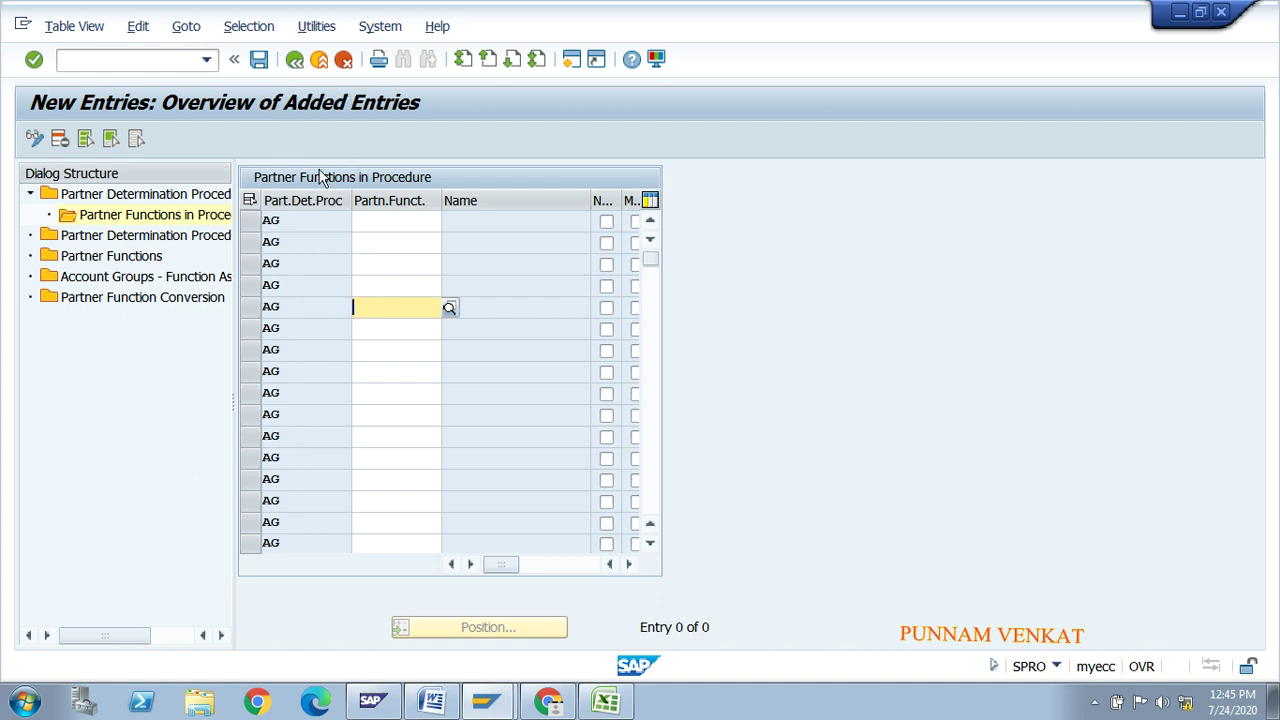
pyautogui.click(295, 61)
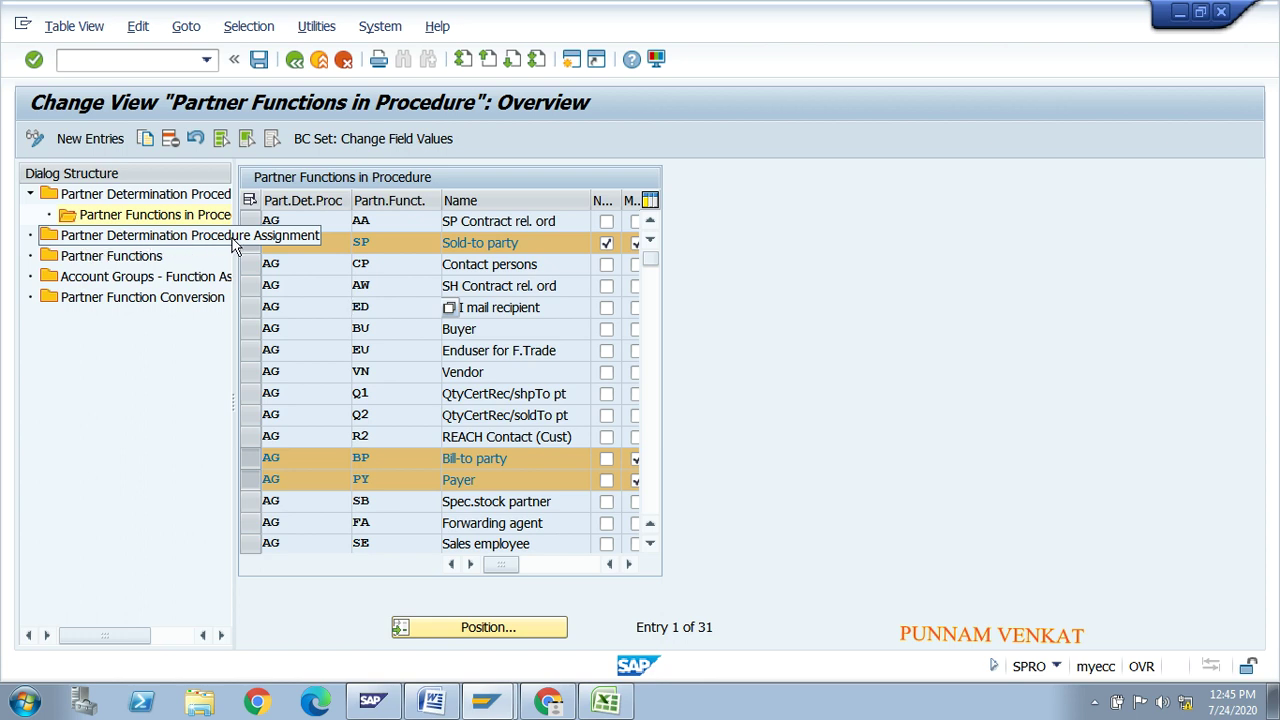
# Open the Partner Determination Procedure Assignment overview and bring up the prompt for positioning to an account group
pyautogui.doubleClick(158, 240)
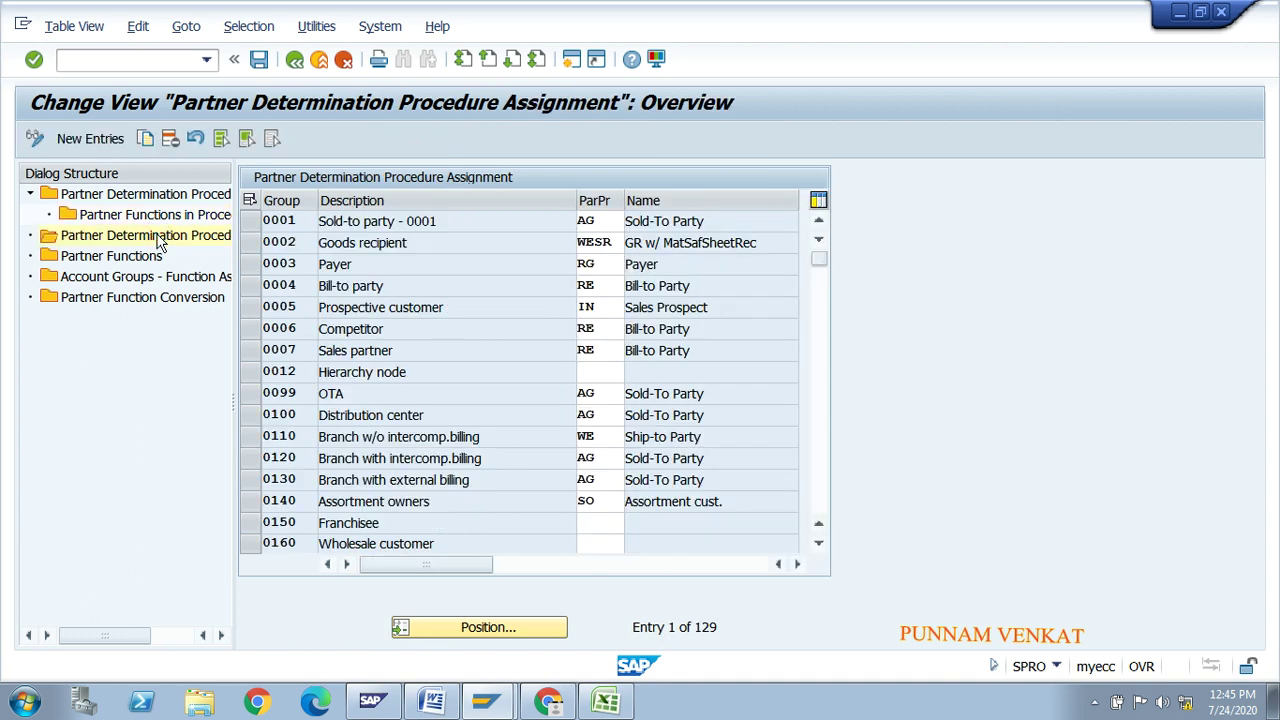
pyautogui.click(498, 630)
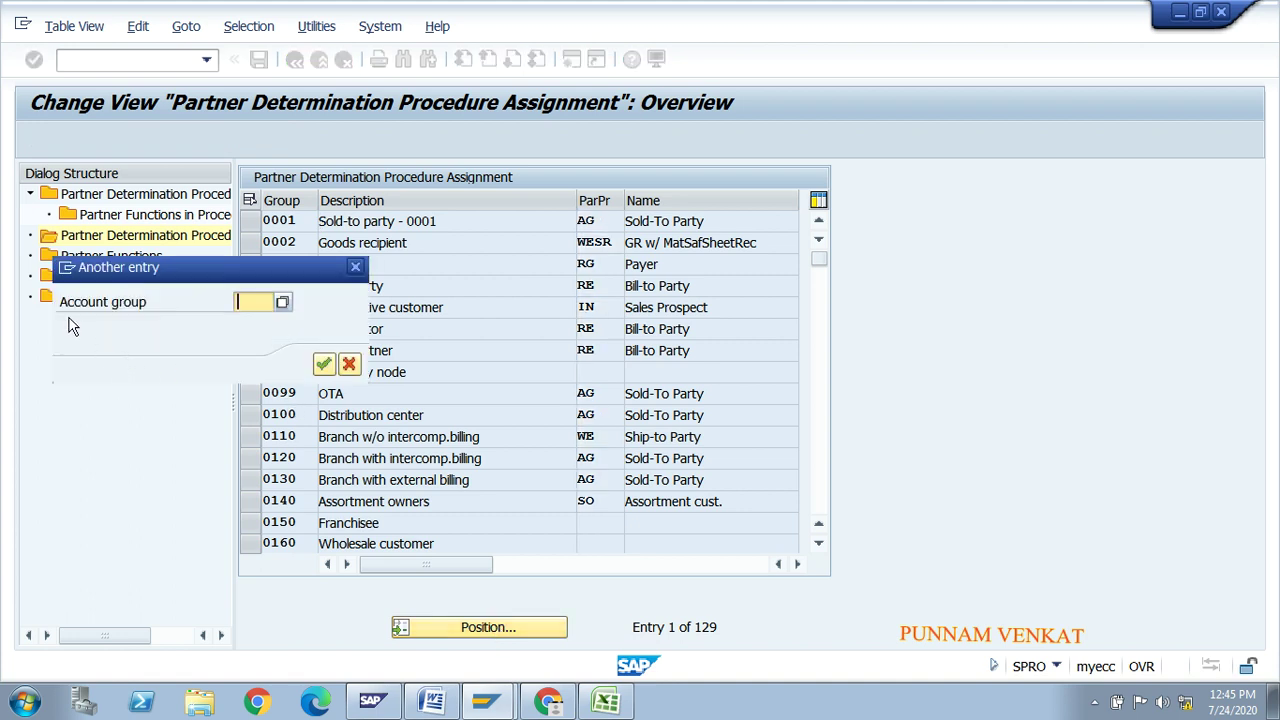
# Switch to the Excel sheet and look up the account group codes for the domestic and foreign account groups
pyautogui.hotkey('alt', 'Tab')
pyautogui.press('Tab')
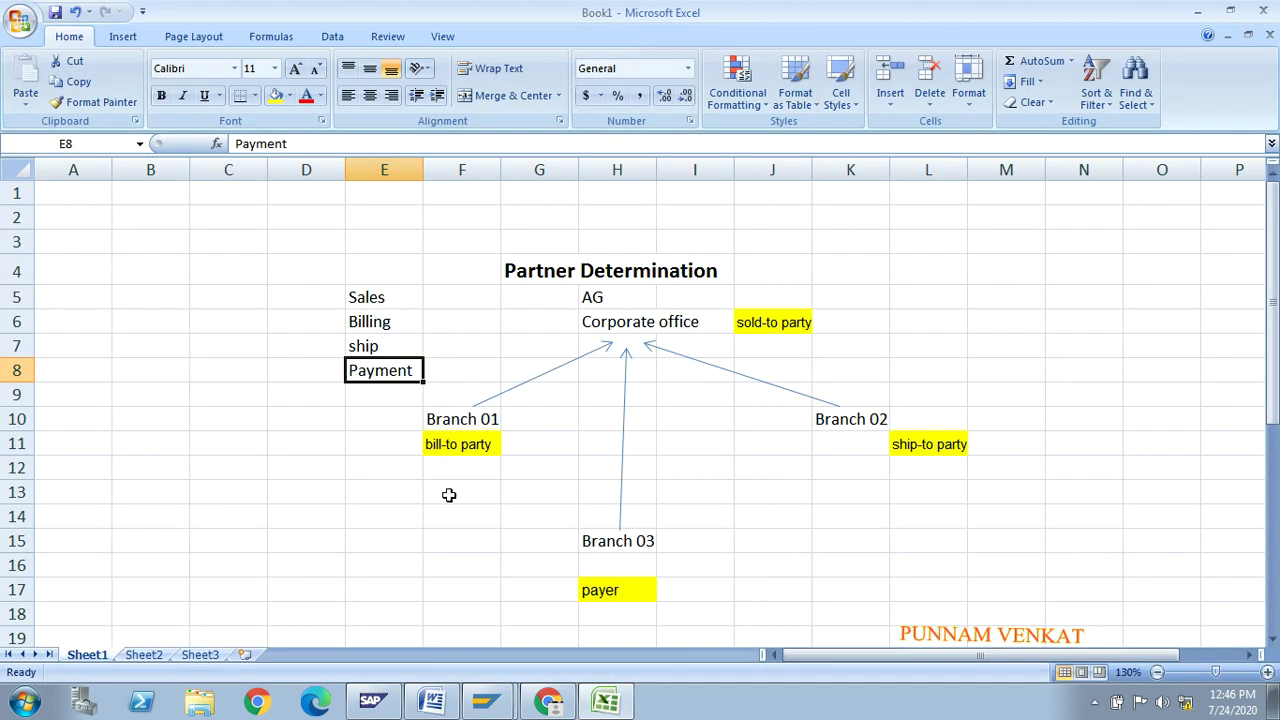
pyautogui.click(449, 495)
pyautogui.press('Down')
pyautogui.press('Down')
pyautogui.press('Down')
pyautogui.press('Down')
pyautogui.press('Down')
pyautogui.press('Down')
pyautogui.press('Down')
pyautogui.press('Down')
pyautogui.press('Down')
pyautogui.press('Down')
pyautogui.press('Down')
pyautogui.press('Down')
pyautogui.press('Down')
pyautogui.press('Down')
pyautogui.press('Down')
pyautogui.press('Down')
pyautogui.press('Down')
pyautogui.press('Down')
pyautogui.press('Down')
pyautogui.press('Down')
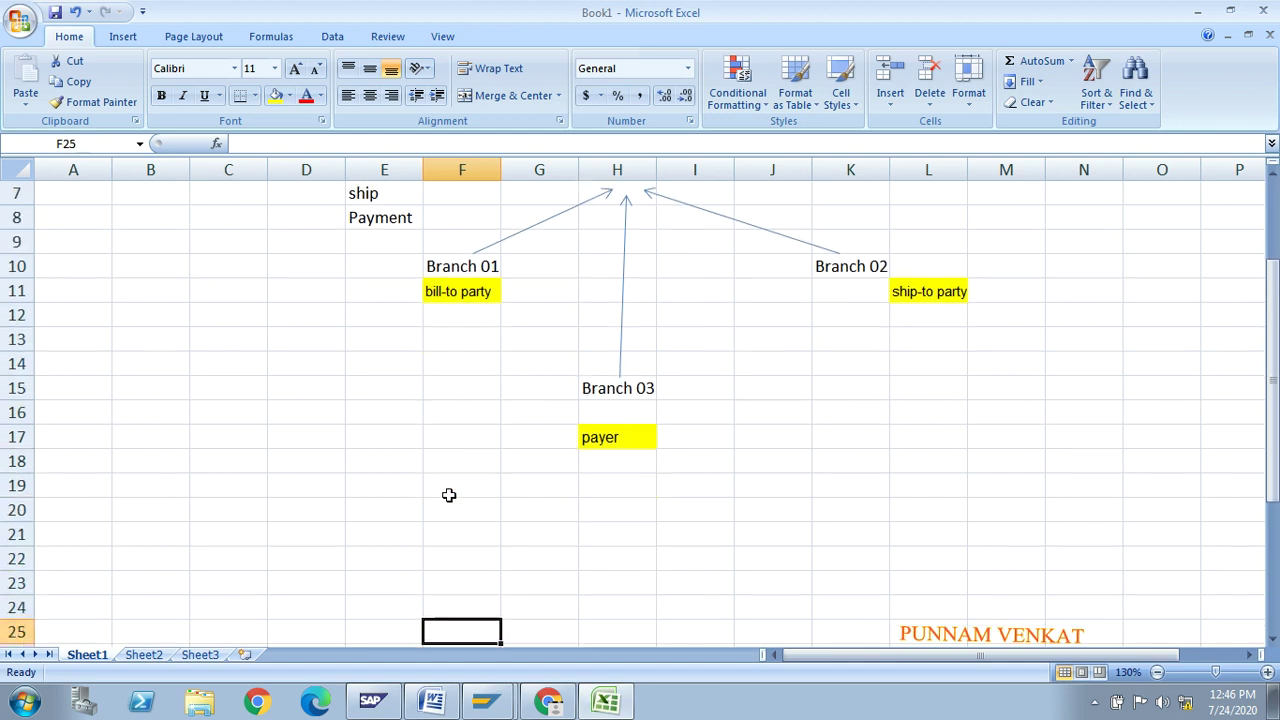
pyautogui.click(466, 494)
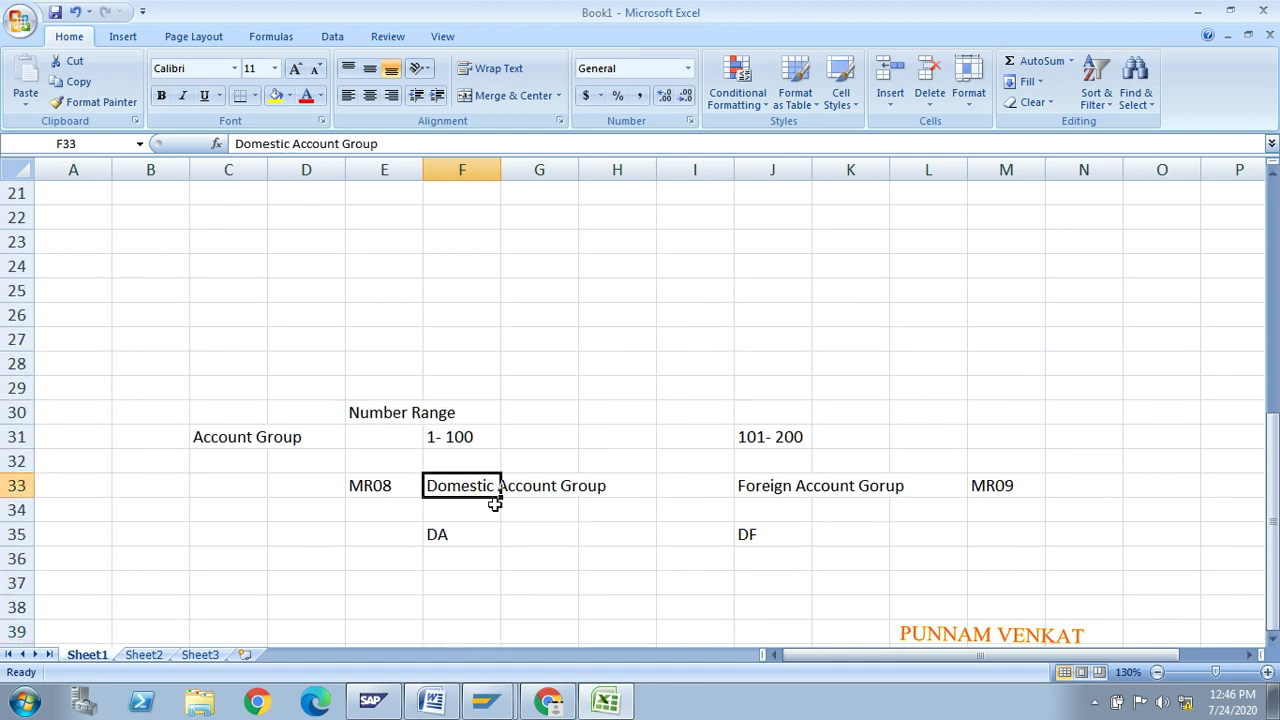
pyautogui.click(771, 486)
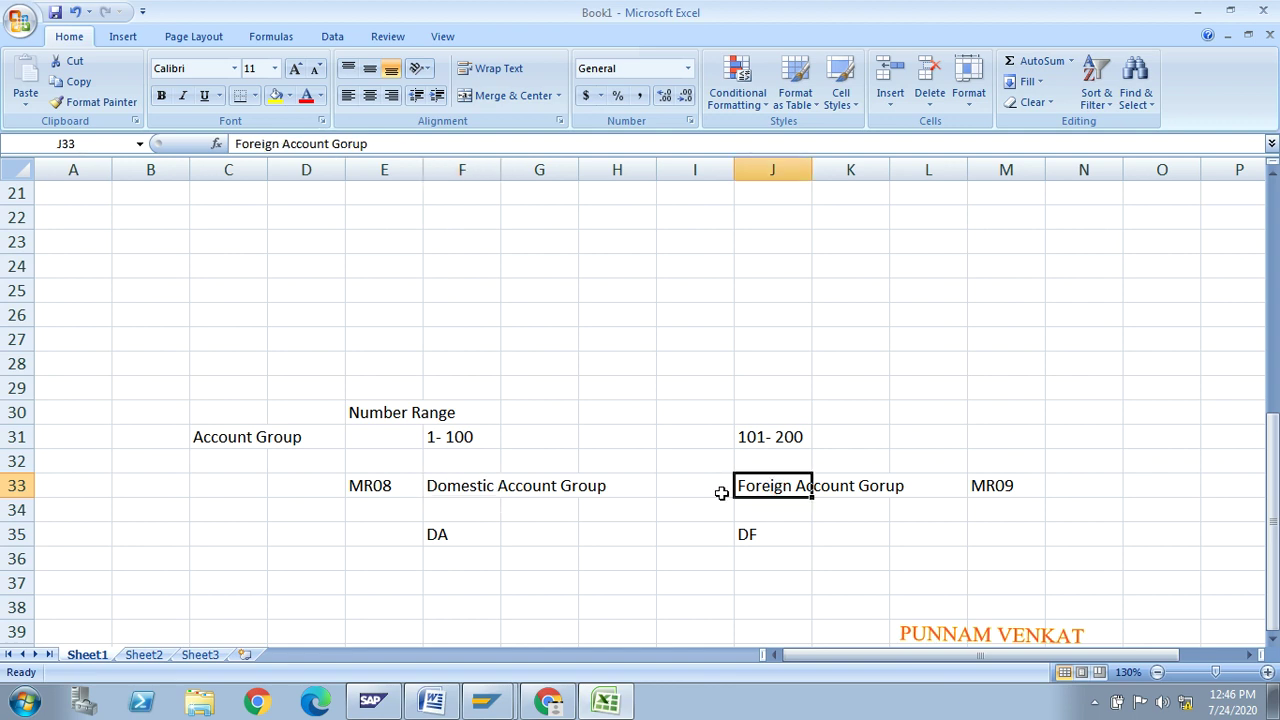
pyautogui.click(380, 488)
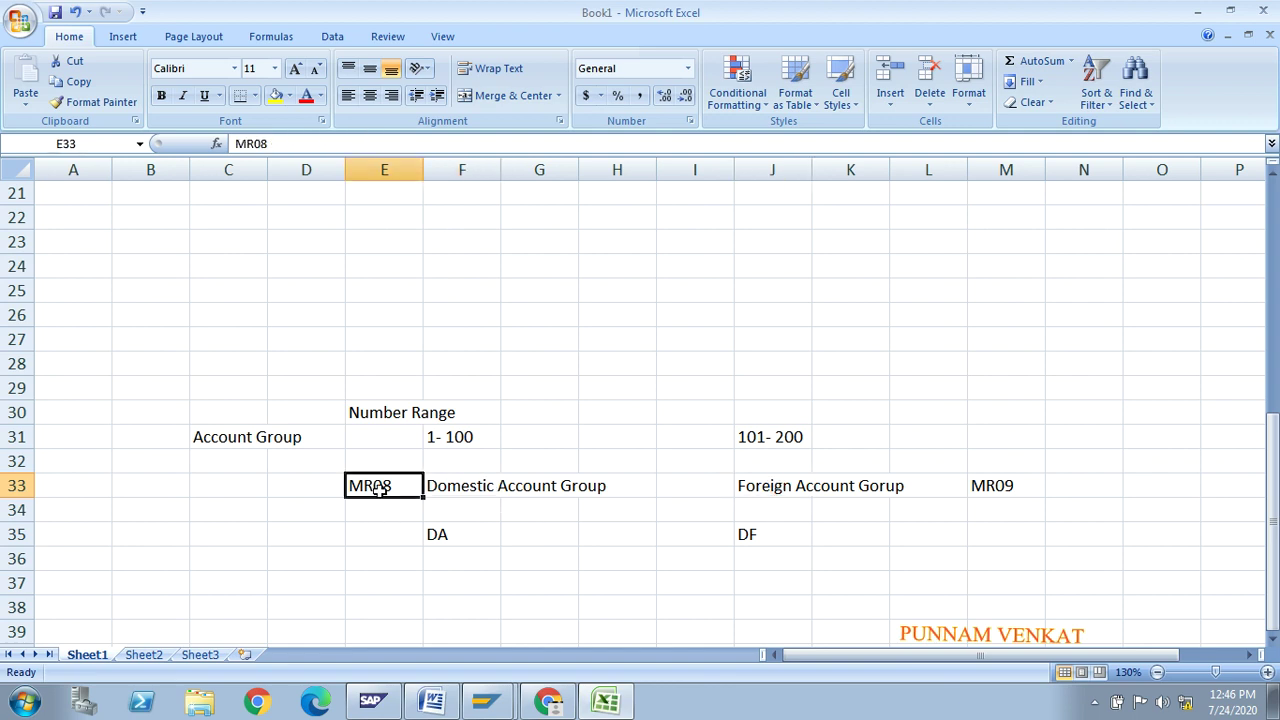
pyautogui.click(1012, 486)
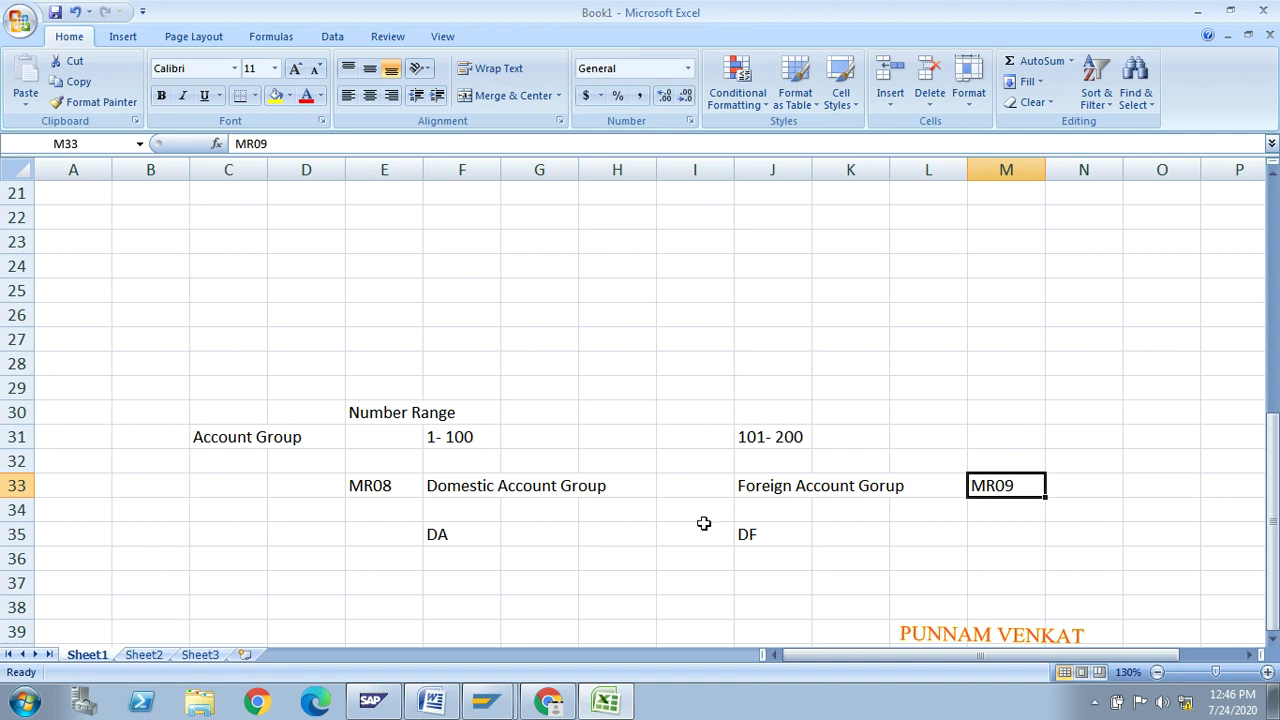
# Switch back to SAP, position the assignment list at account group MR08 and select the MR08 and MR09 rows
pyautogui.hotkey('alt', 'Tab')
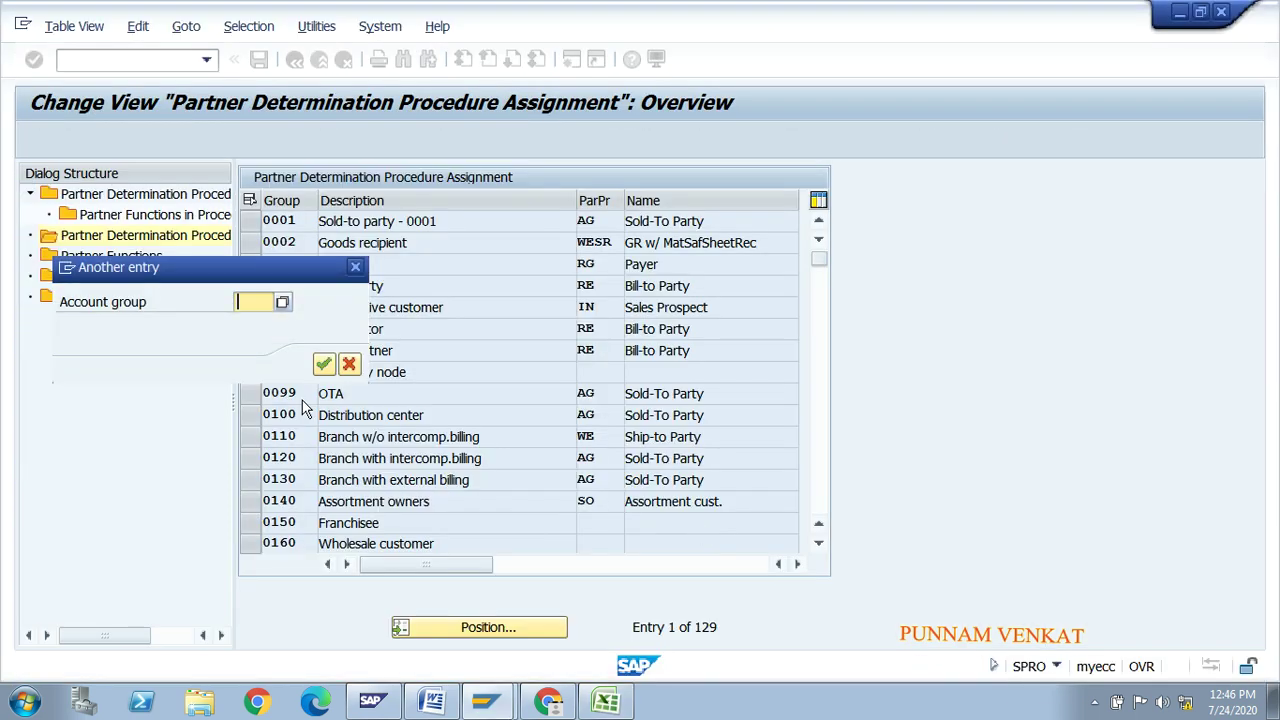
pyautogui.write('MR08')
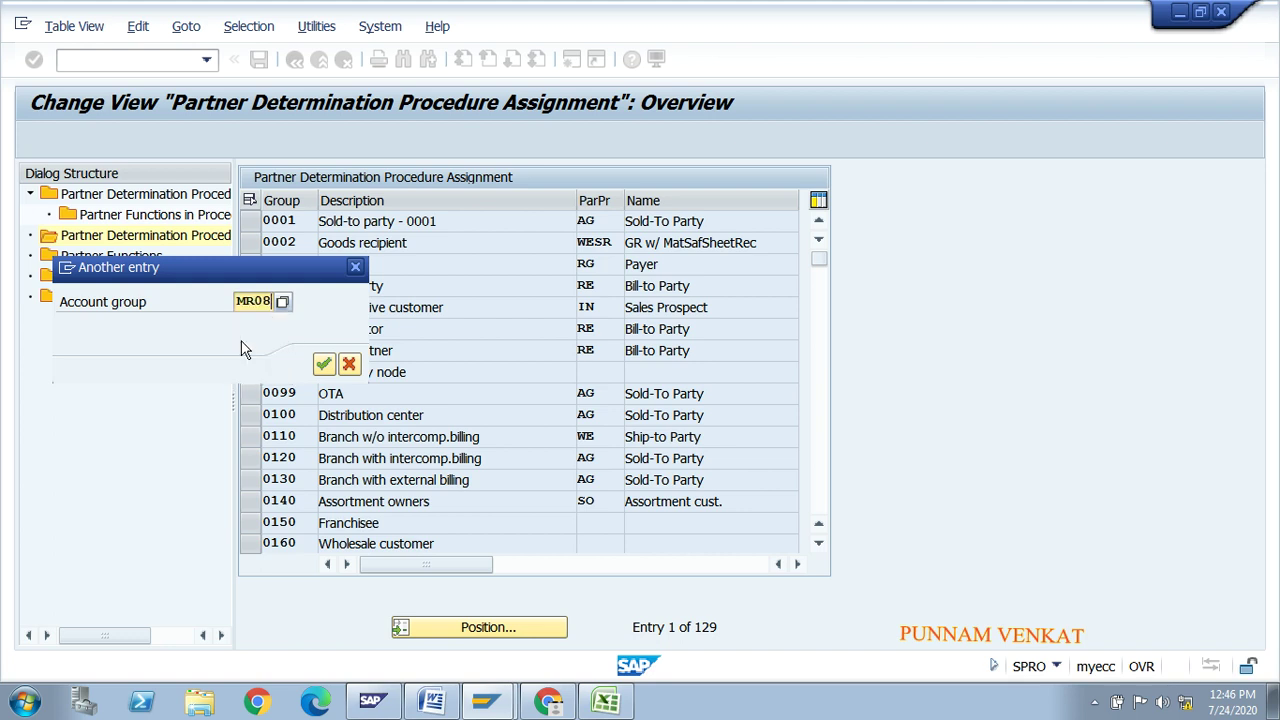
pyautogui.press('Return')
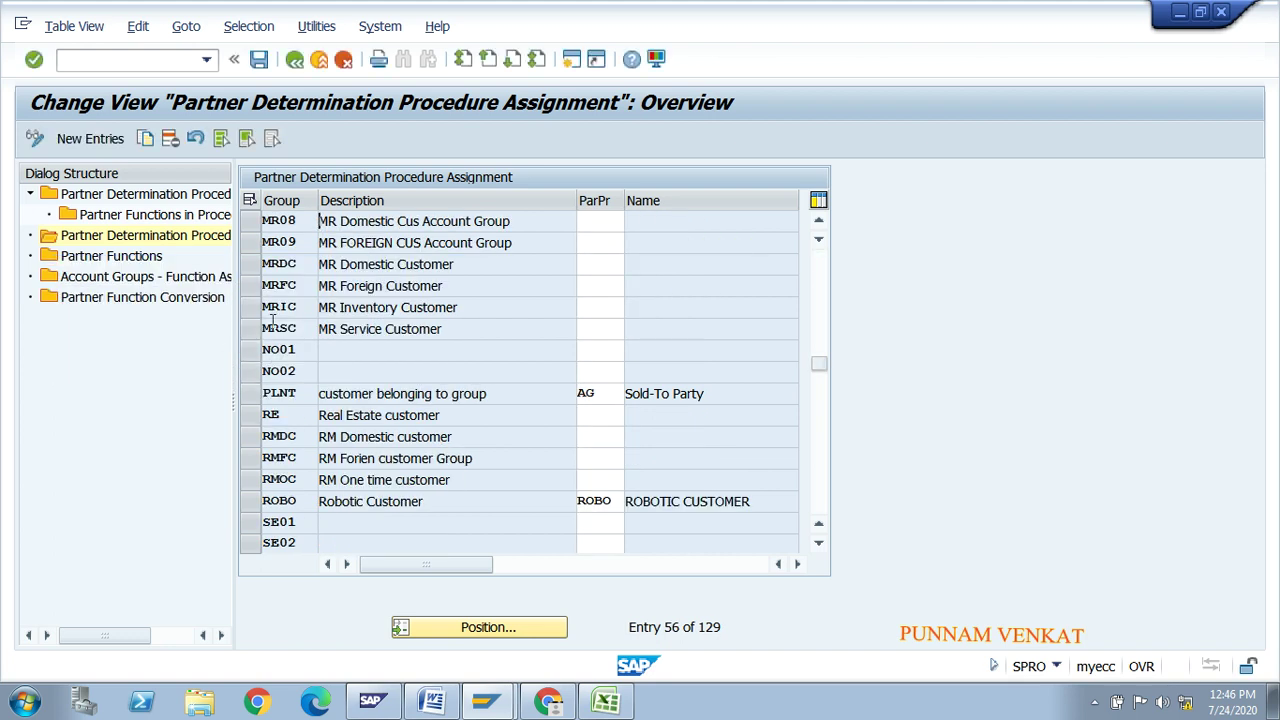
pyautogui.click(252, 221)
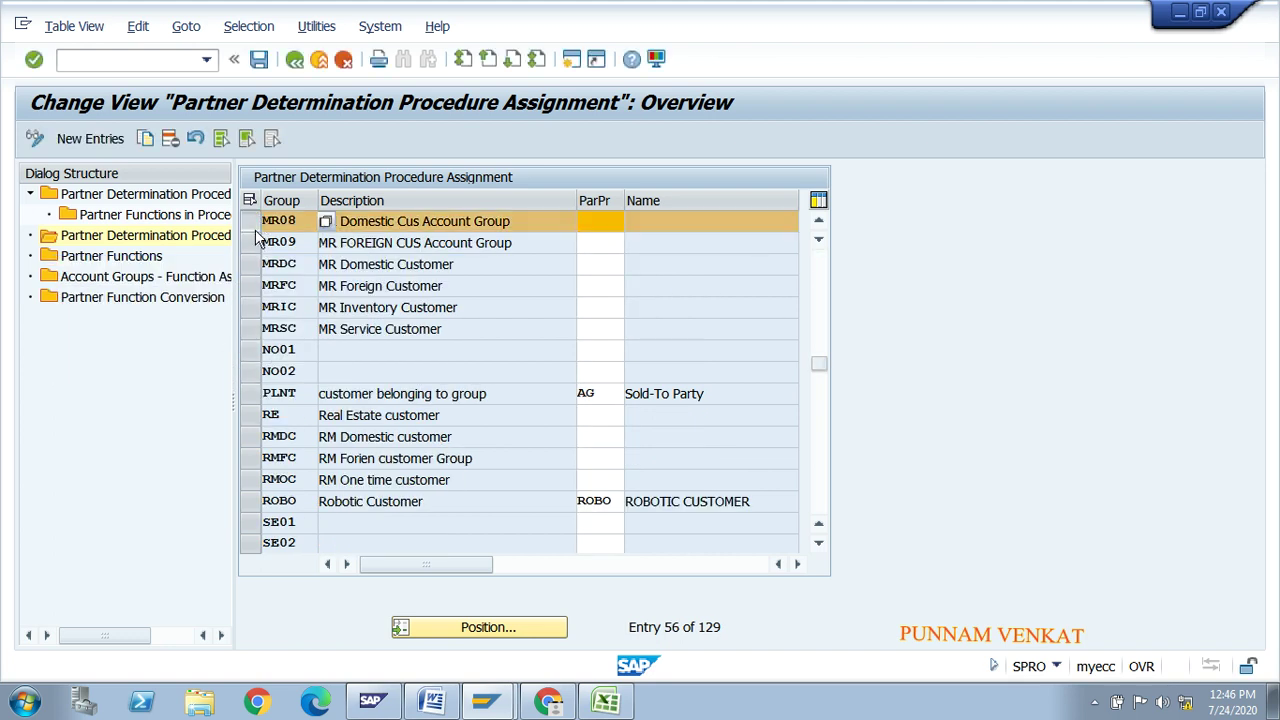
pyautogui.click(252, 242)
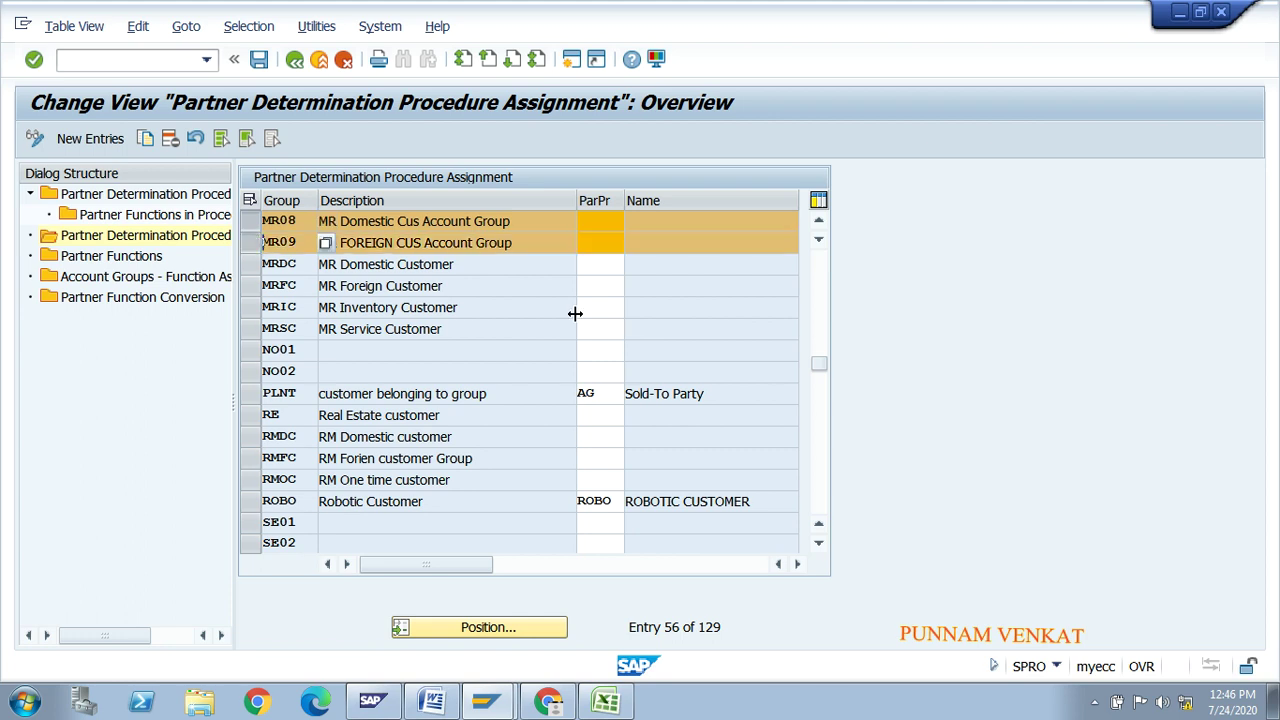
# Assign partner determination procedure AG (Sold-To Party) to account groups MR08 and MR09
pyautogui.click(607, 234)
pyautogui.click(602, 218)
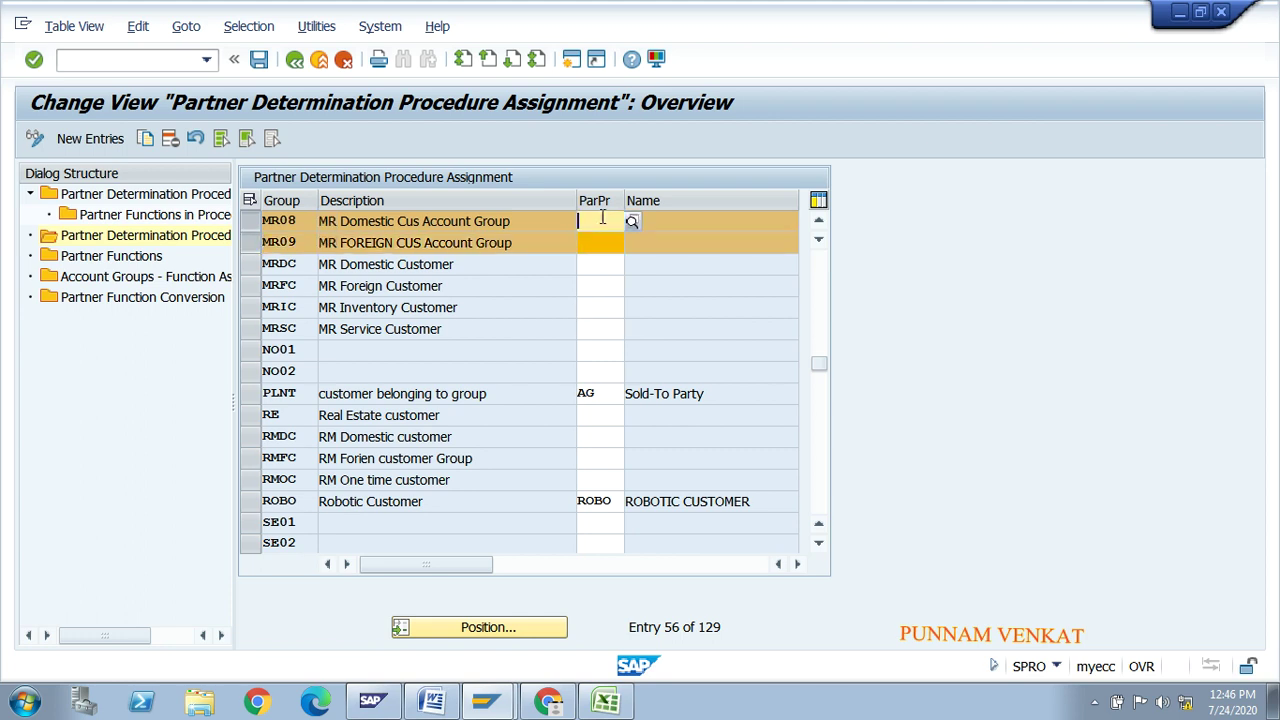
pyautogui.write('AG')
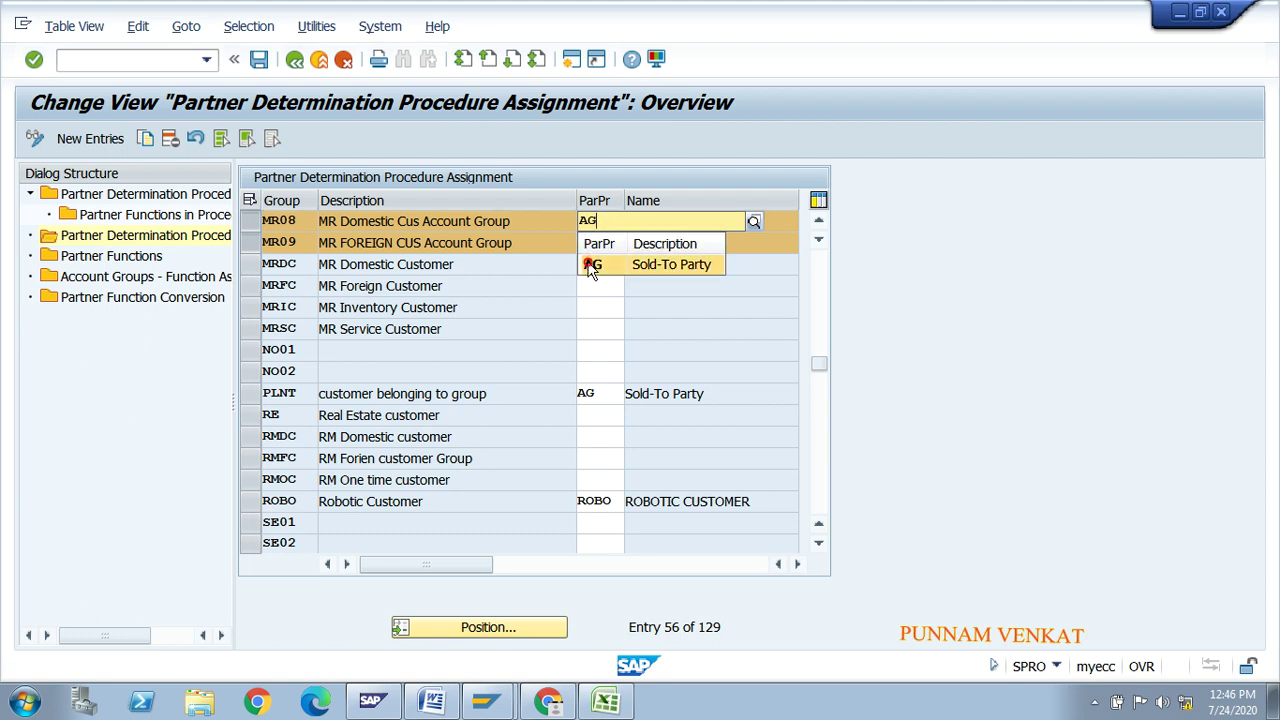
pyautogui.click(591, 264)
pyautogui.click(592, 246)
pyautogui.write('AG')
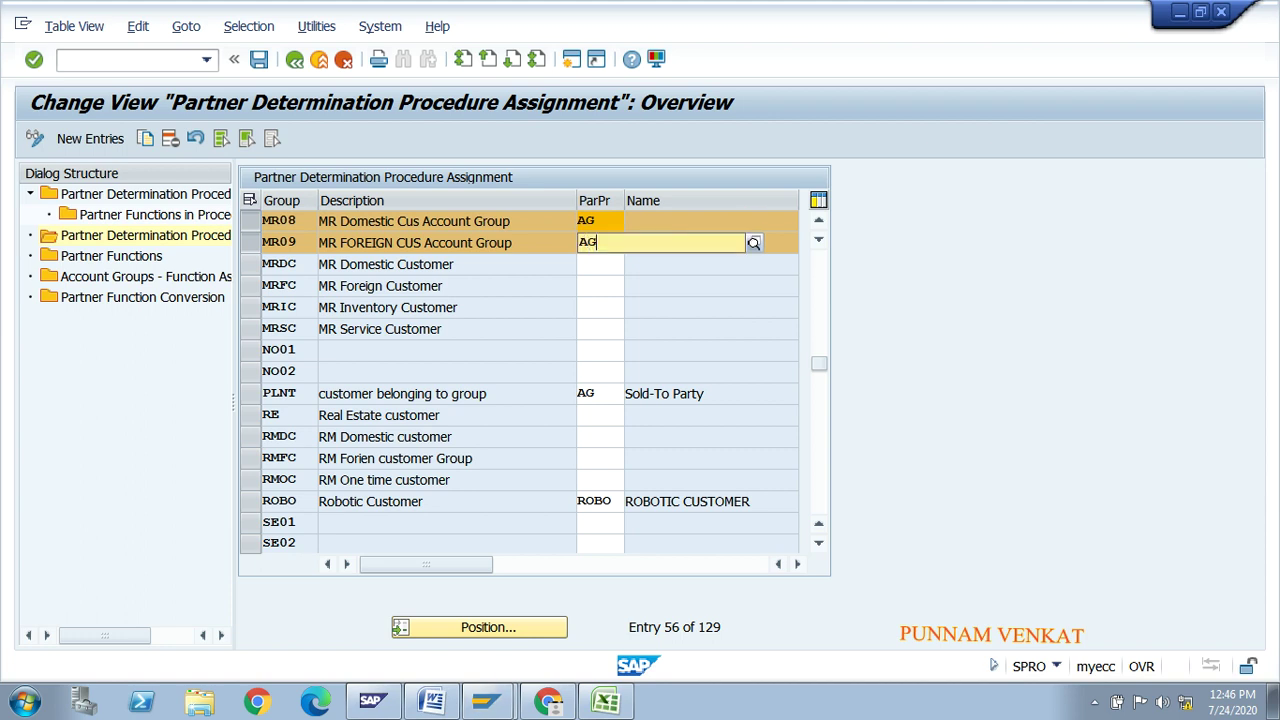
pyautogui.press('Return')
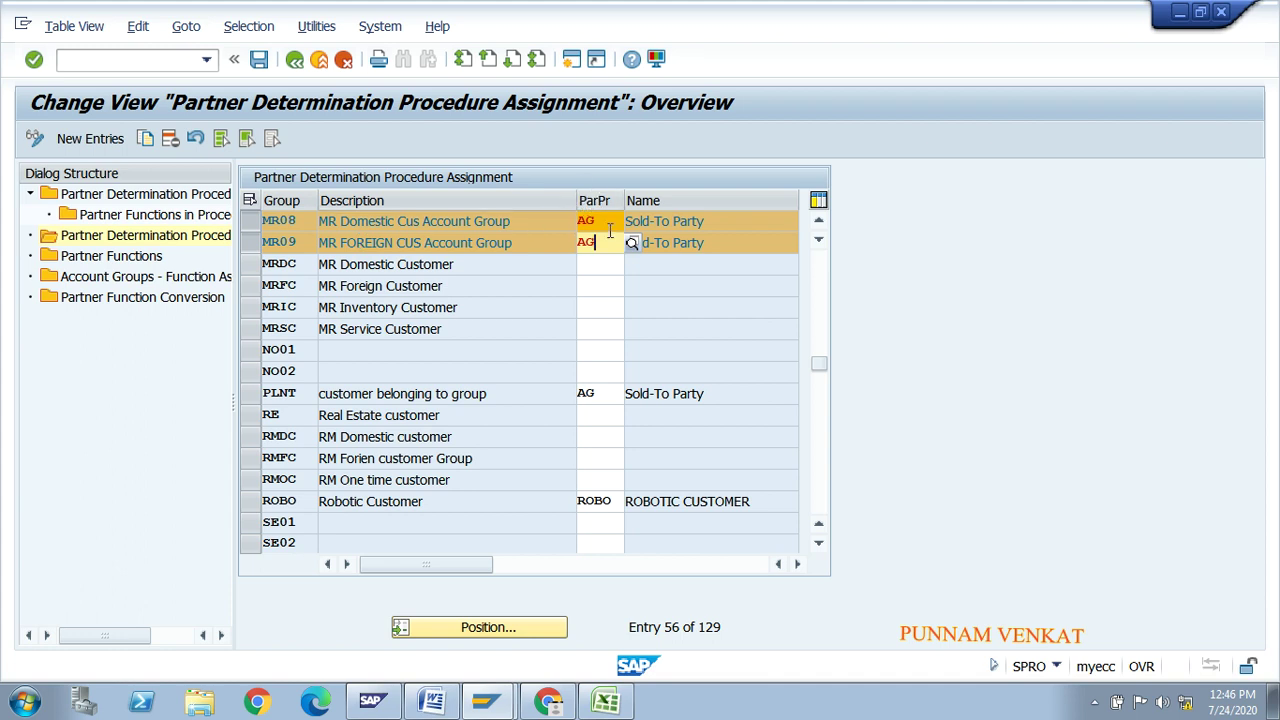
# Switch to the Excel sheet and enter AG in cell H43 below the account group diagram
pyautogui.hotkey('alt', 'Tab')
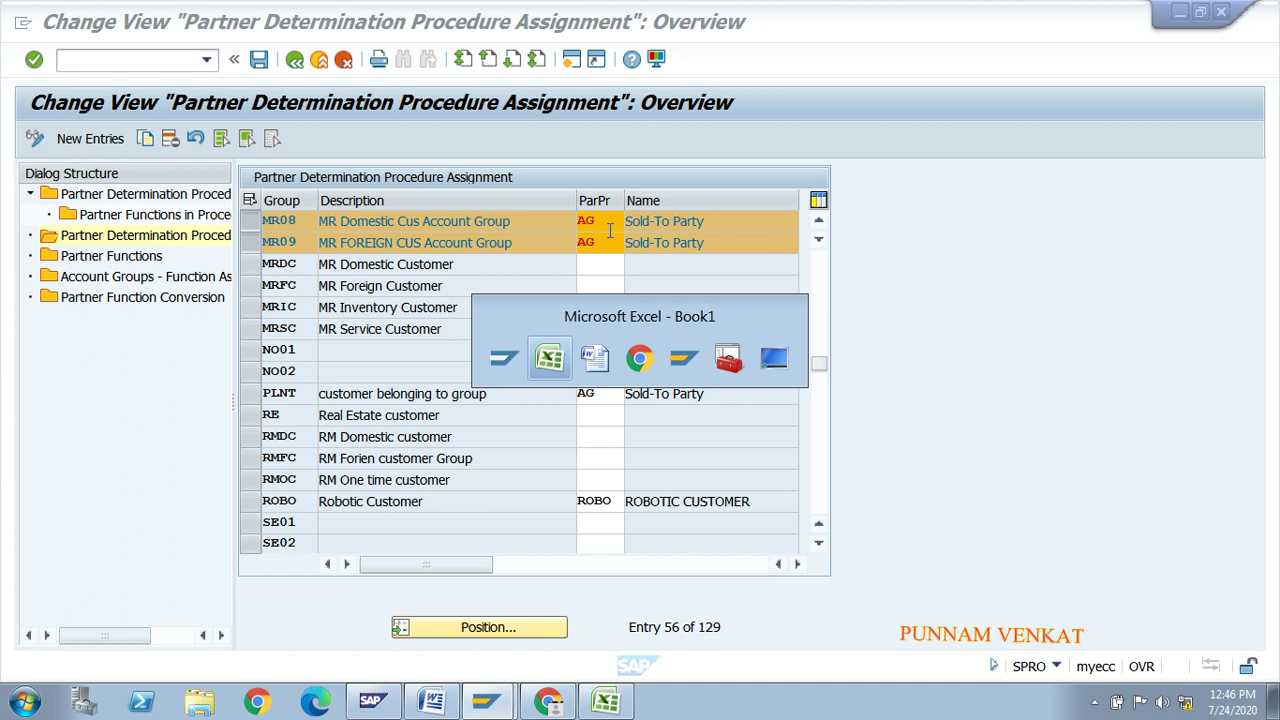
pyautogui.press('Down')
pyautogui.press('Down')
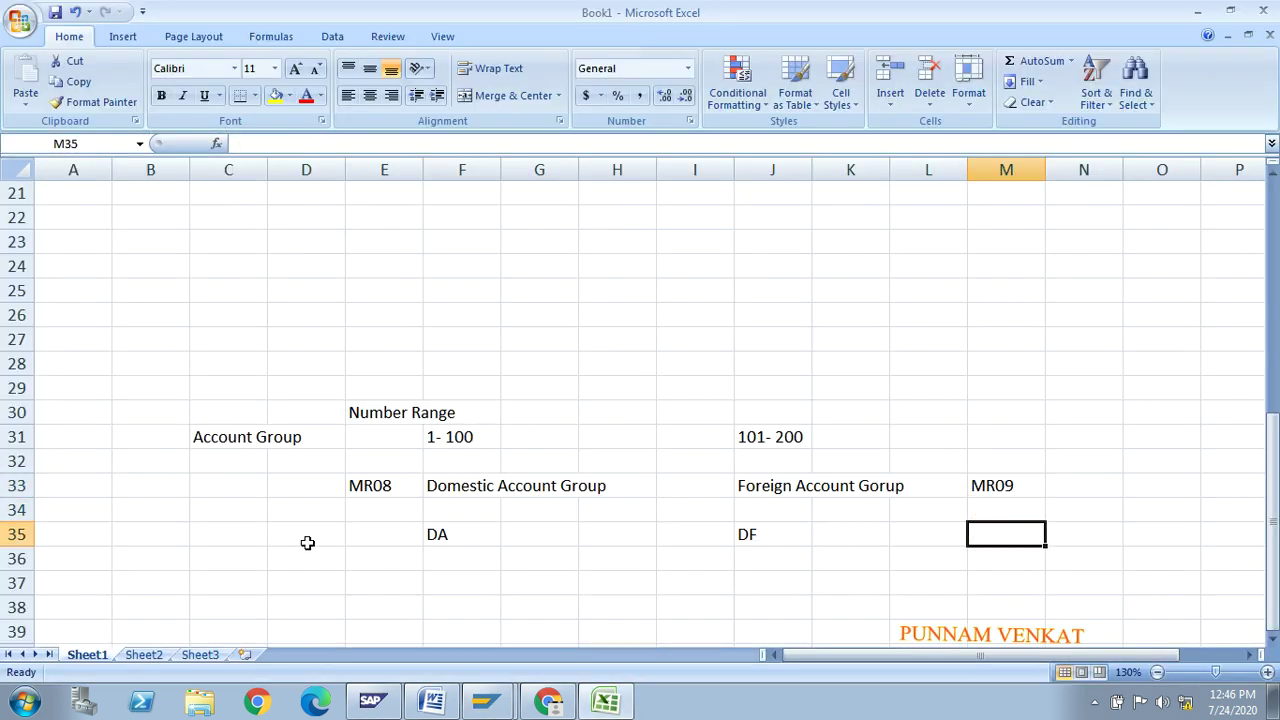
pyautogui.press('Down')
pyautogui.press('Down')
pyautogui.press('Down')
pyautogui.press('Down')
pyautogui.press('Down')
pyautogui.press('Down')
pyautogui.press('Down')
pyautogui.press('Down')
pyautogui.press('Down')
pyautogui.press('Down')
pyautogui.press('Down')
pyautogui.press('Down')
pyautogui.press('Down')
pyautogui.press('Down')
pyautogui.press('Down')
pyautogui.press('Down')
pyautogui.press('Left')
pyautogui.press('Left')
pyautogui.press('Left')
pyautogui.press('Left')
pyautogui.press('Left')
pyautogui.press('Up')
pyautogui.press('Up')
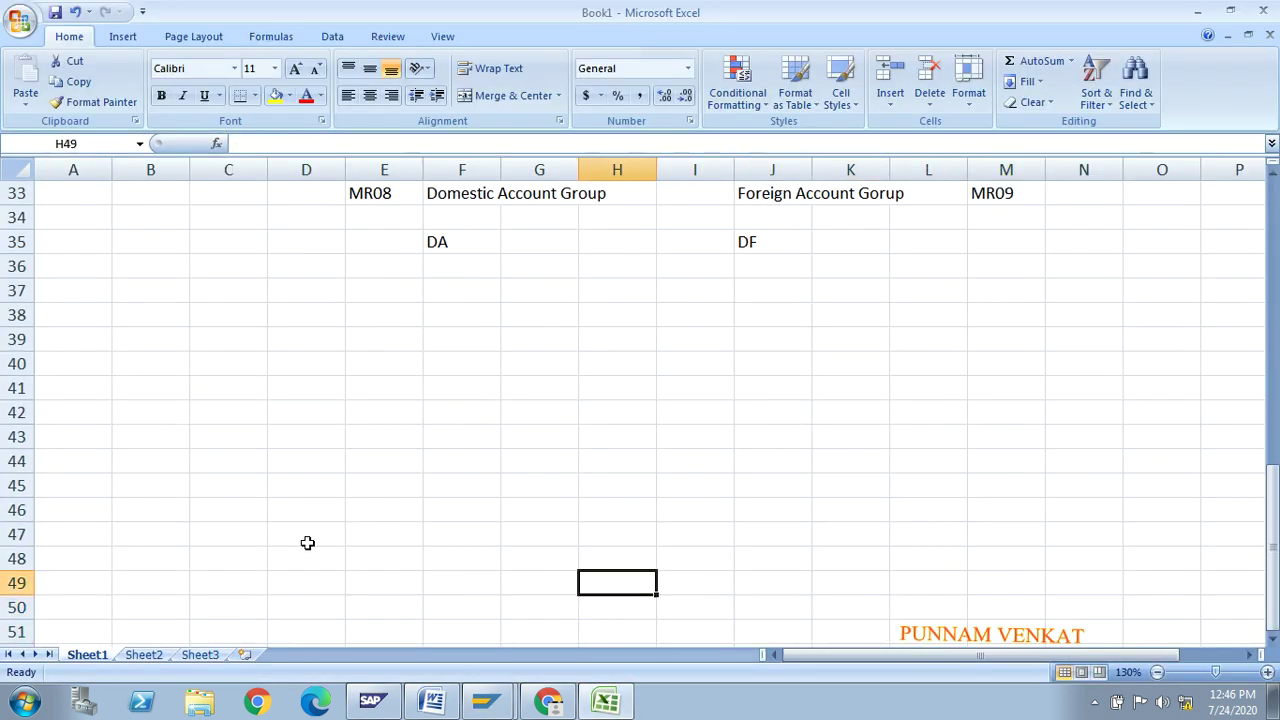
pyautogui.press('Up')
pyautogui.press('Up')
pyautogui.press('Up')
pyautogui.press('Up')
pyautogui.press('Up')
pyautogui.press('Up')
pyautogui.write('A')
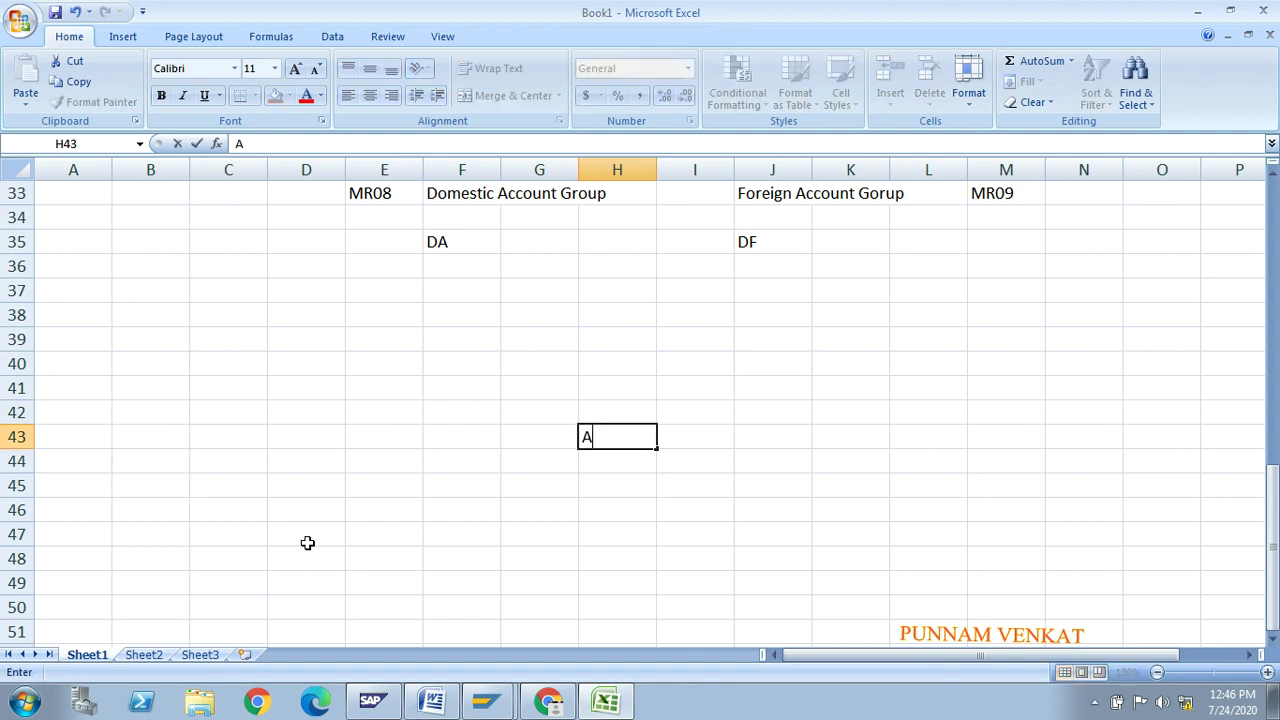
pyautogui.write('G')
pyautogui.press('Return')
# Enter the partner function SH in cell E47, below and to the left of AG
pyautogui.press('Left')
pyautogui.press('Left')
pyautogui.press('Left')
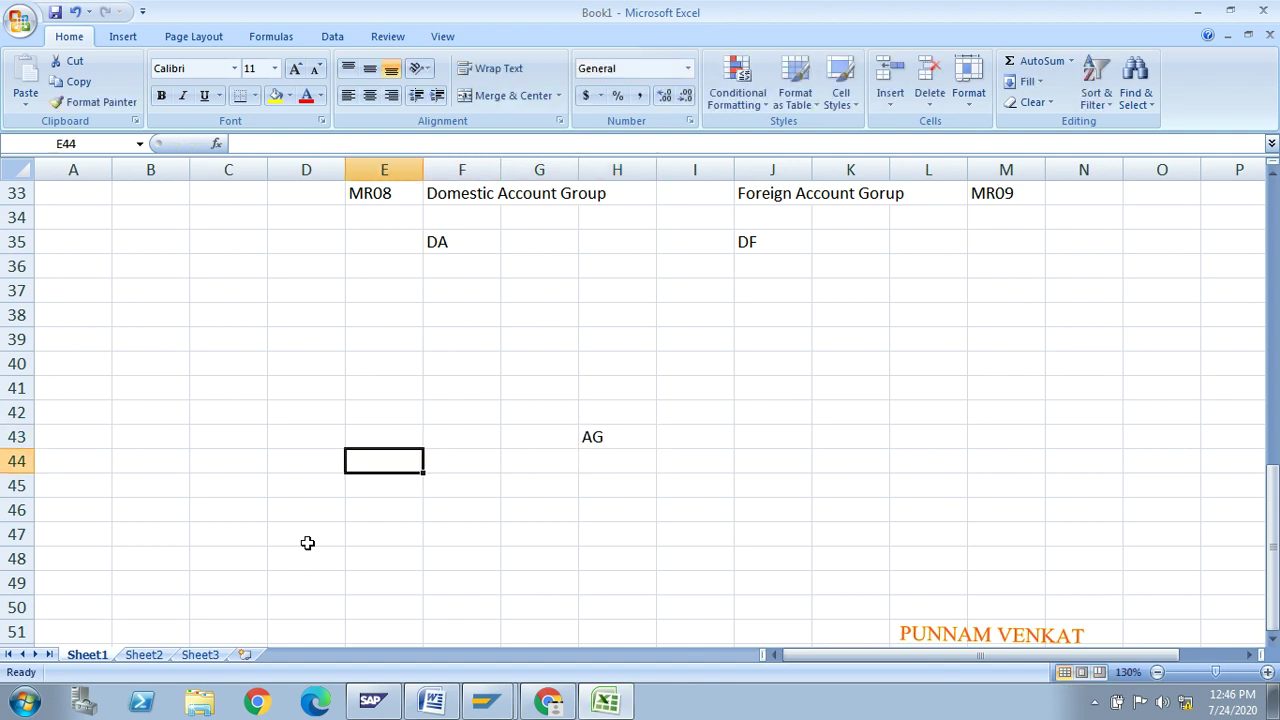
pyautogui.press('Down')
pyautogui.press('Down')
pyautogui.press('Down')
pyautogui.write('SH')
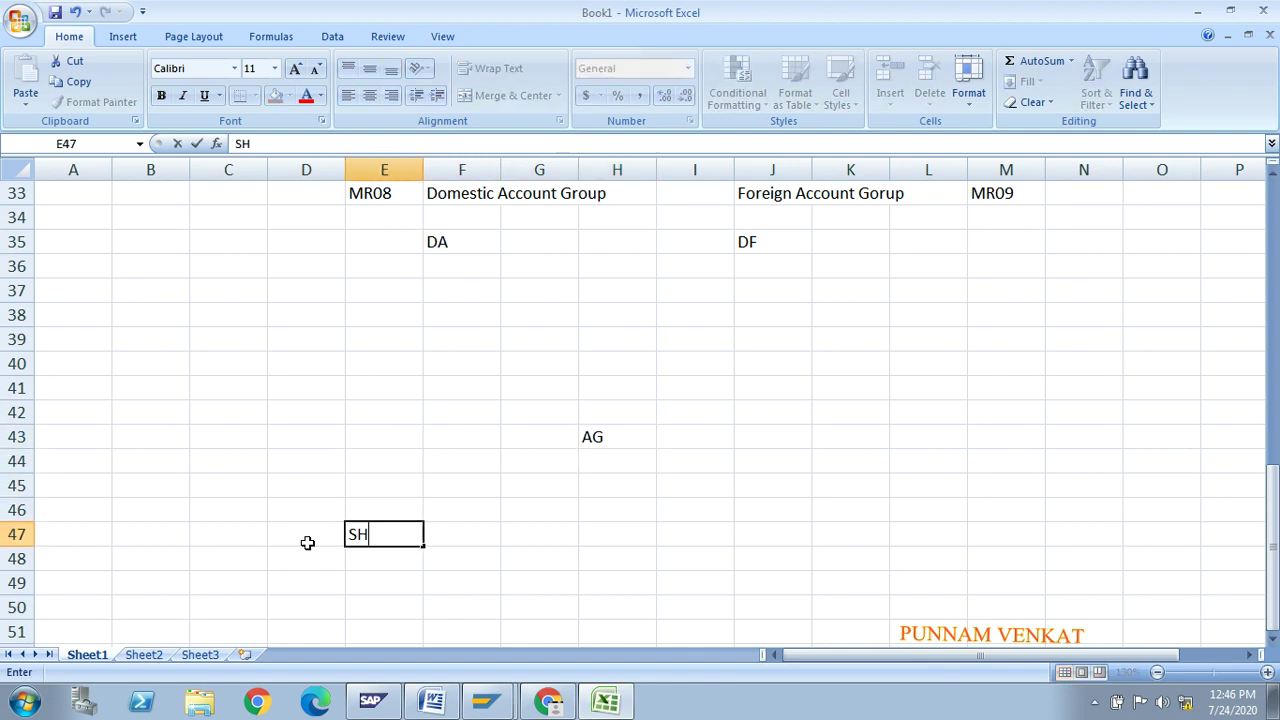
pyautogui.press('Return')
# Check the sold-to party code in the Word notes and enter SP in cell H47 of the Excel sheet
pyautogui.hotkey('alt', 'Tab')
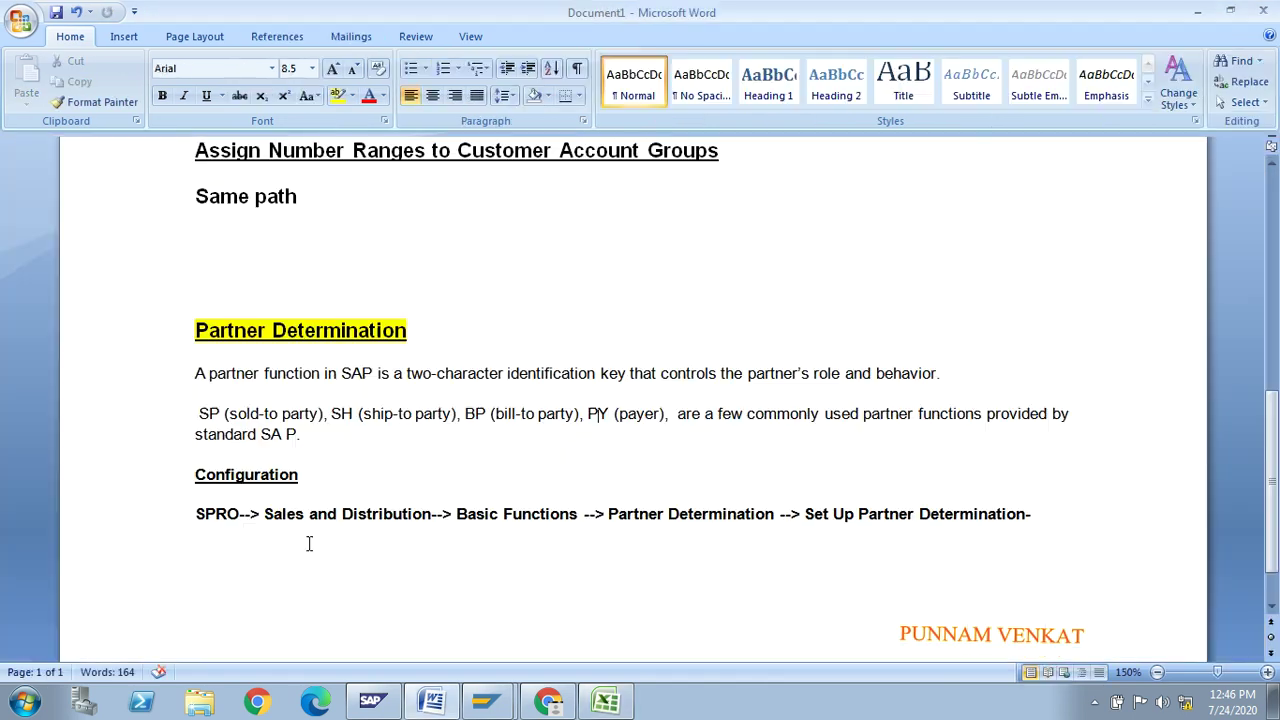
pyautogui.click(205, 418)
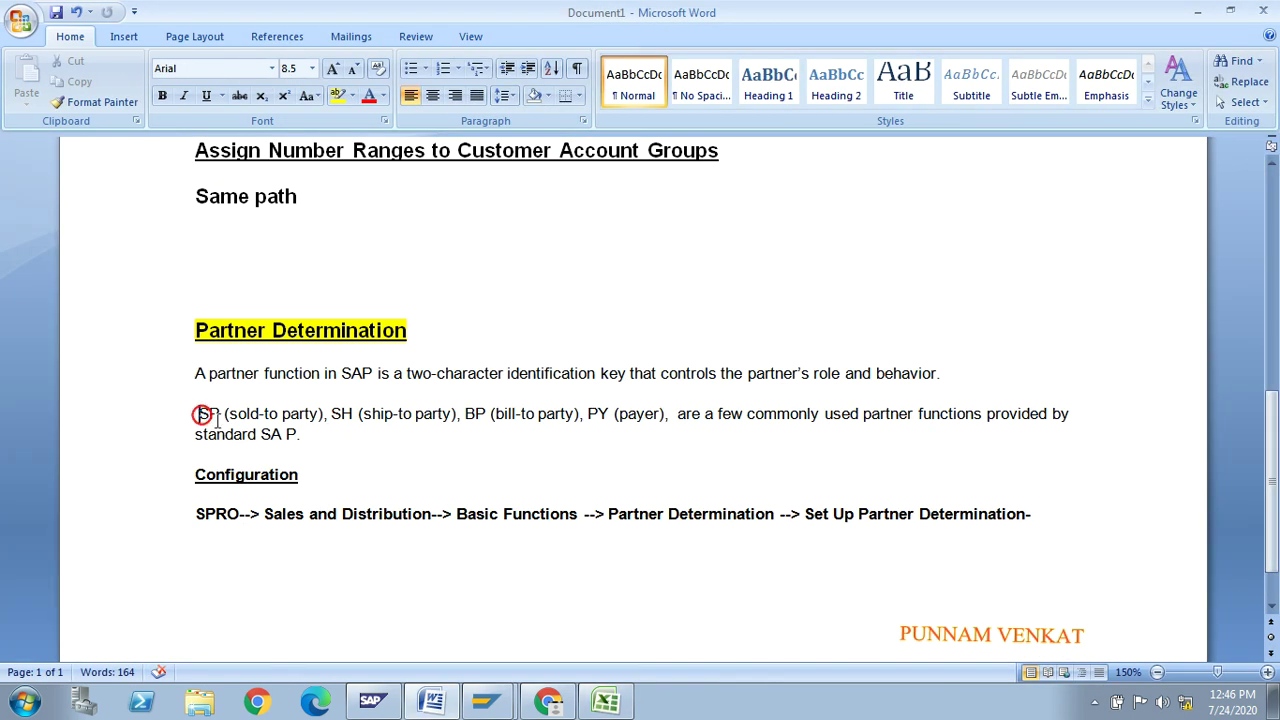
pyautogui.doubleClick(333, 418)
pyautogui.doubleClick(196, 413)
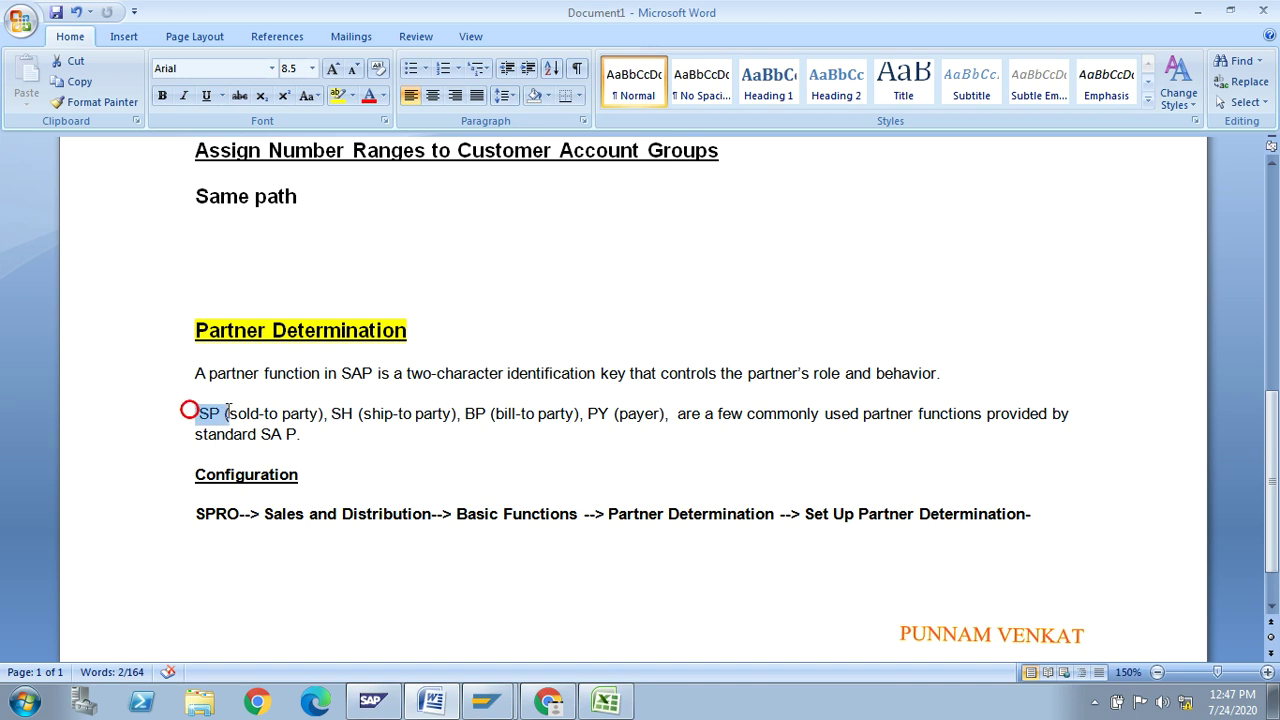
pyautogui.hotkey('alt', 'Tab')
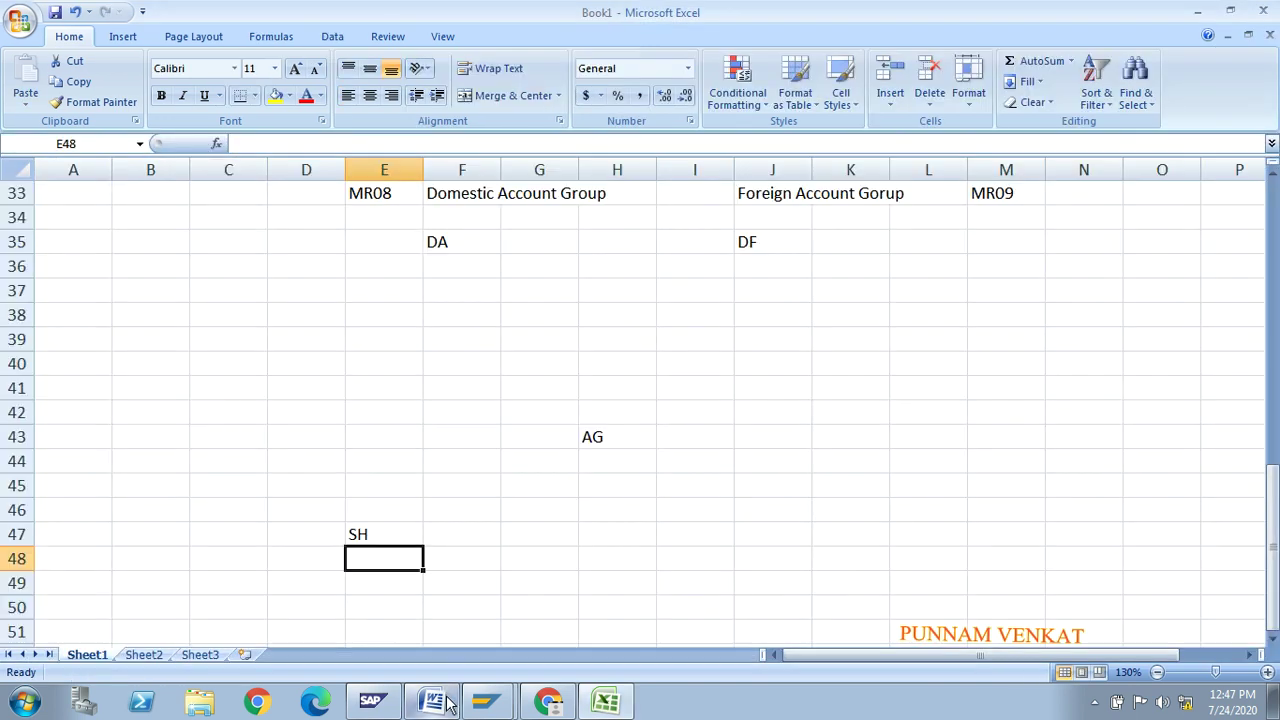
pyautogui.click(614, 538)
pyautogui.hotkey('alt', 'Tab')
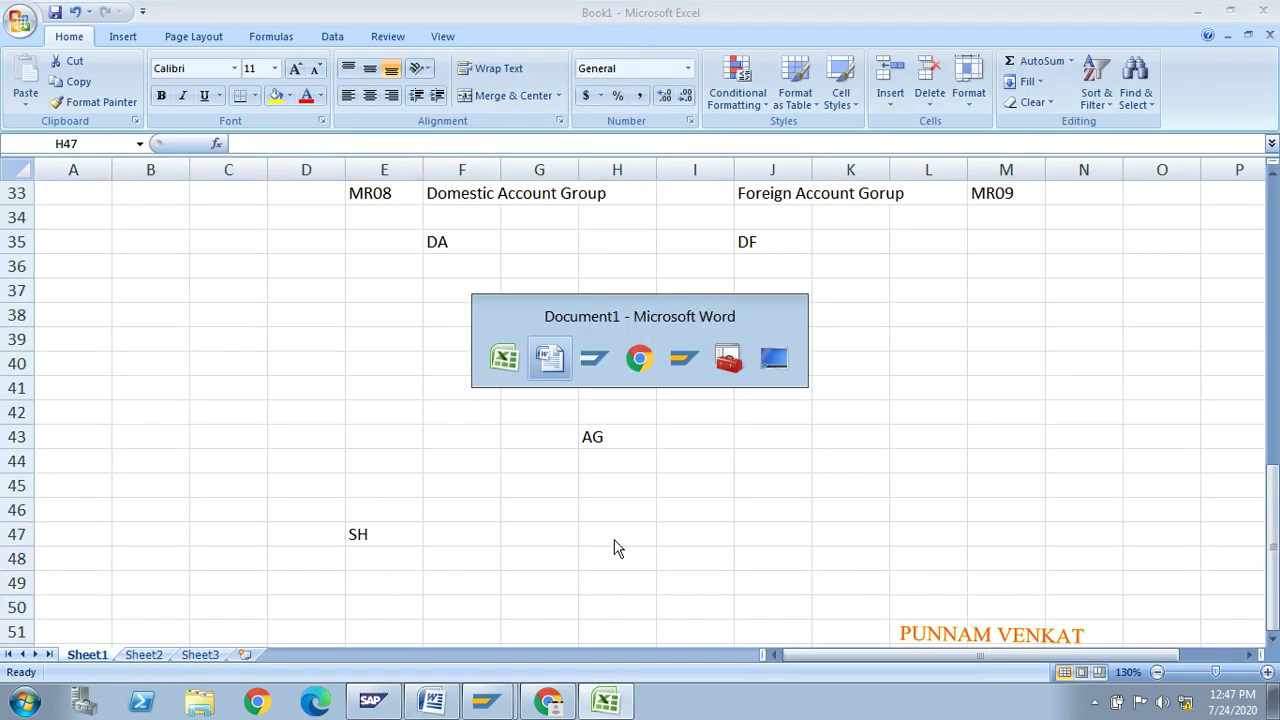
pyautogui.hotkey('alt', 'Tab')
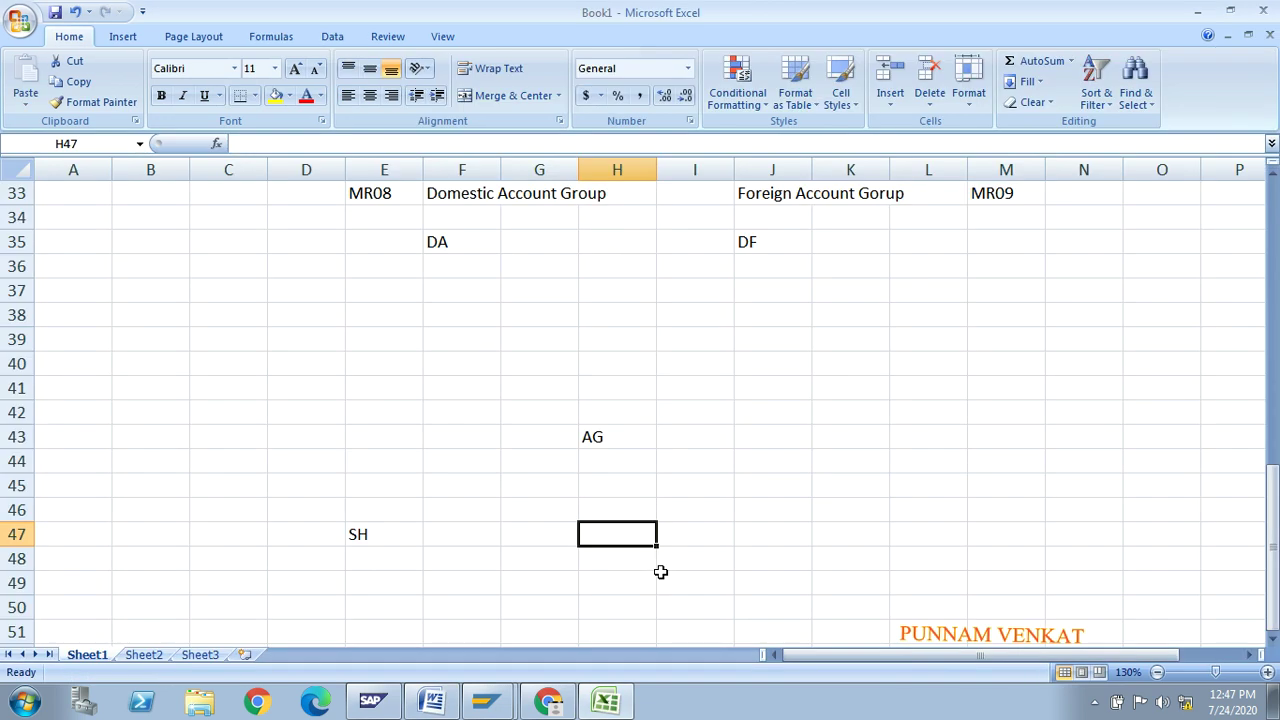
pyautogui.write('SP')
pyautogui.press('Return')
# Check the remaining partner functions in the Word notes and enter BP in cell J47 of the Excel sheet
pyautogui.press('Up')
pyautogui.press('Right')
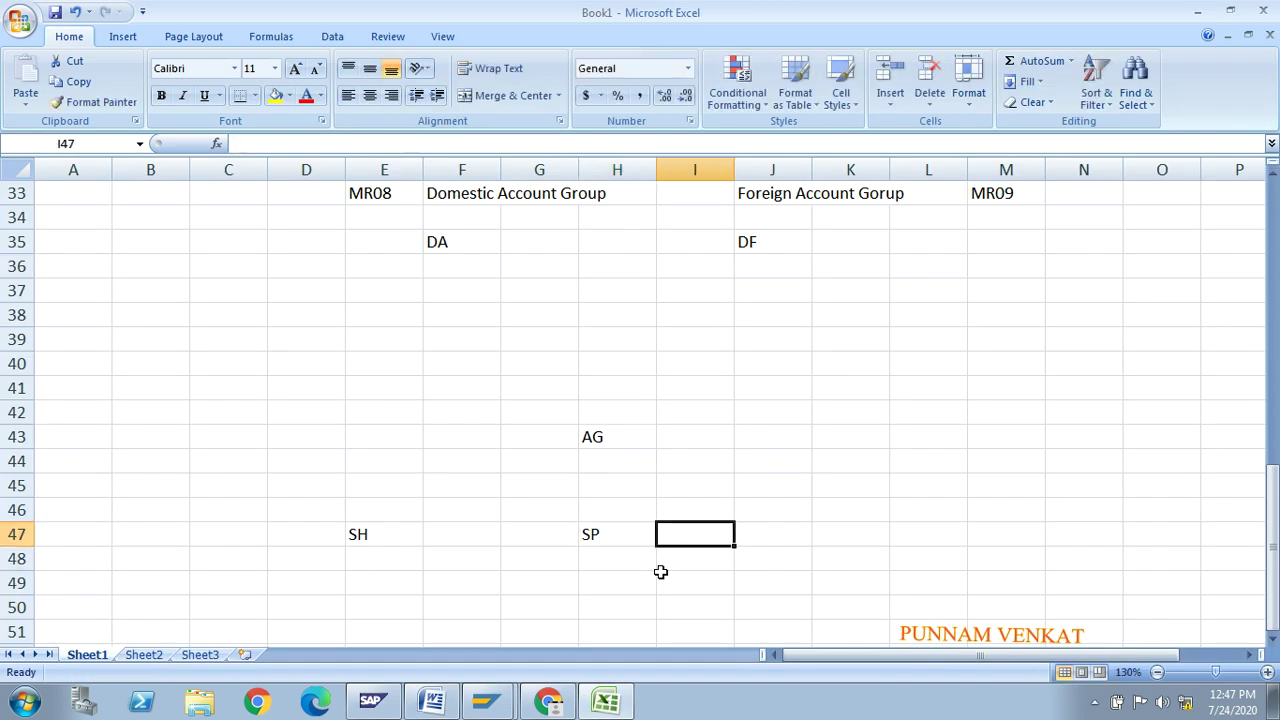
pyautogui.press('Right')
pyautogui.hotkey('alt', 'Tab')
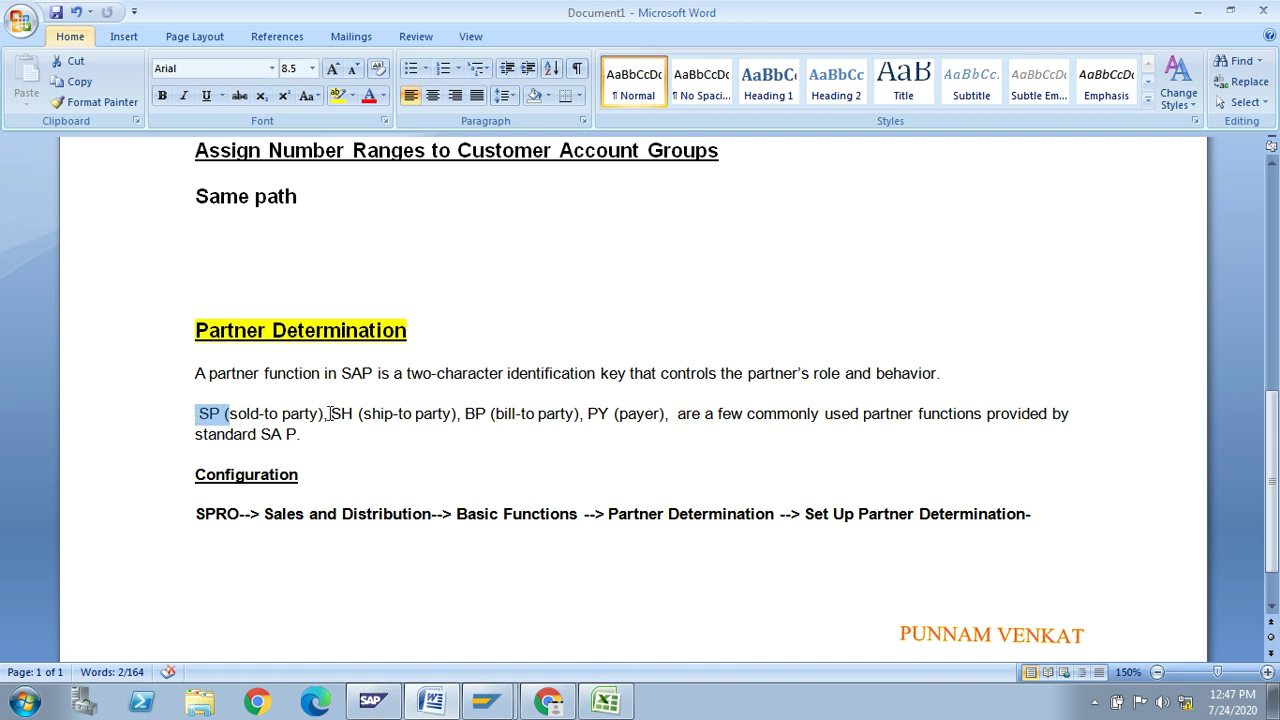
pyautogui.moveTo(331, 413); pyautogui.dragTo(550, 418)
pyautogui.hotkey('alt', 'Tab')
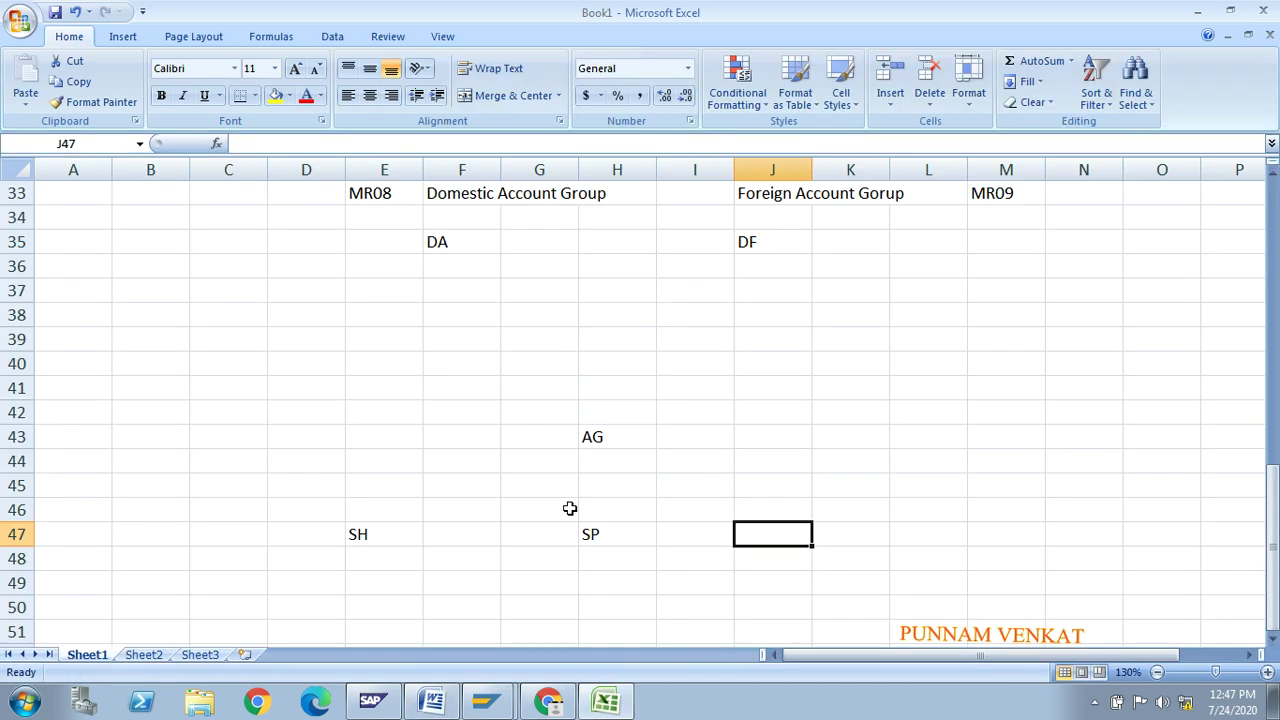
pyautogui.write('BP')
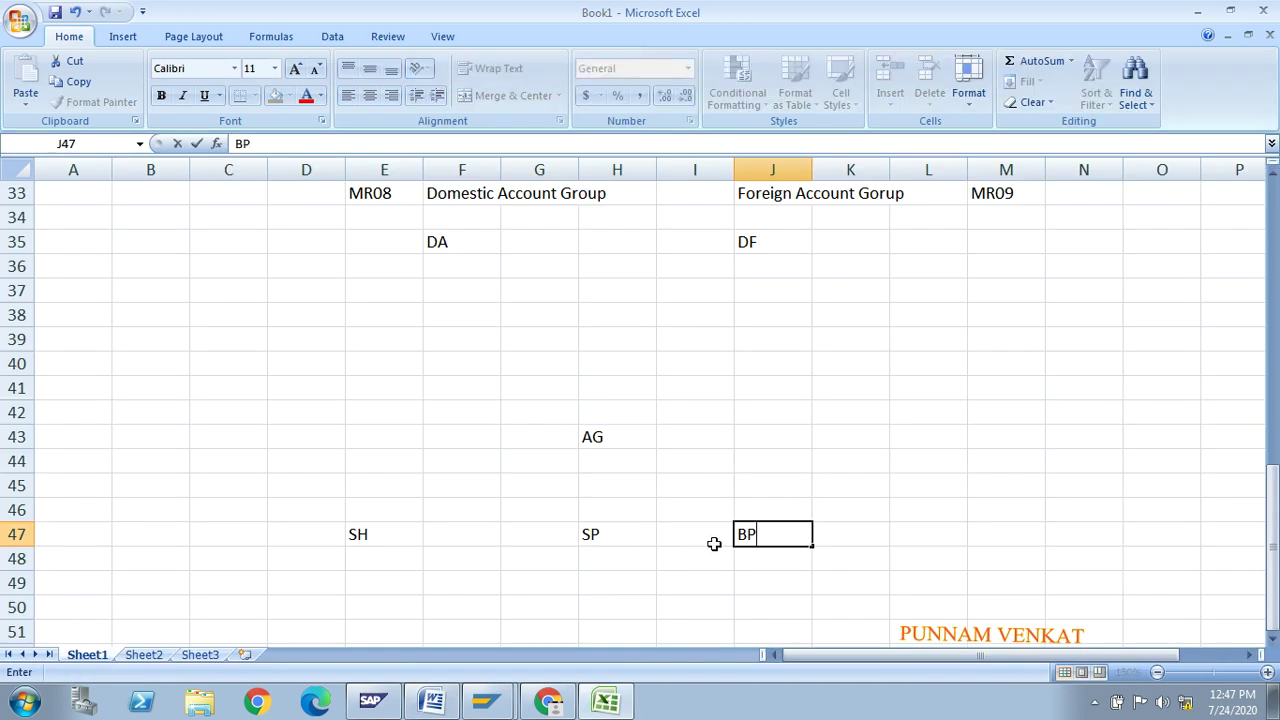
pyautogui.press('Return')
# Look up the payer code in the Word notes and enter PY in cell K47 of the Excel sheet
pyautogui.hotkey('alt', 'Tab')
pyautogui.moveTo(588, 413); pyautogui.dragTo(662, 418)
pyautogui.hotkey('alt', 'Tab')
pyautogui.click(861, 538)
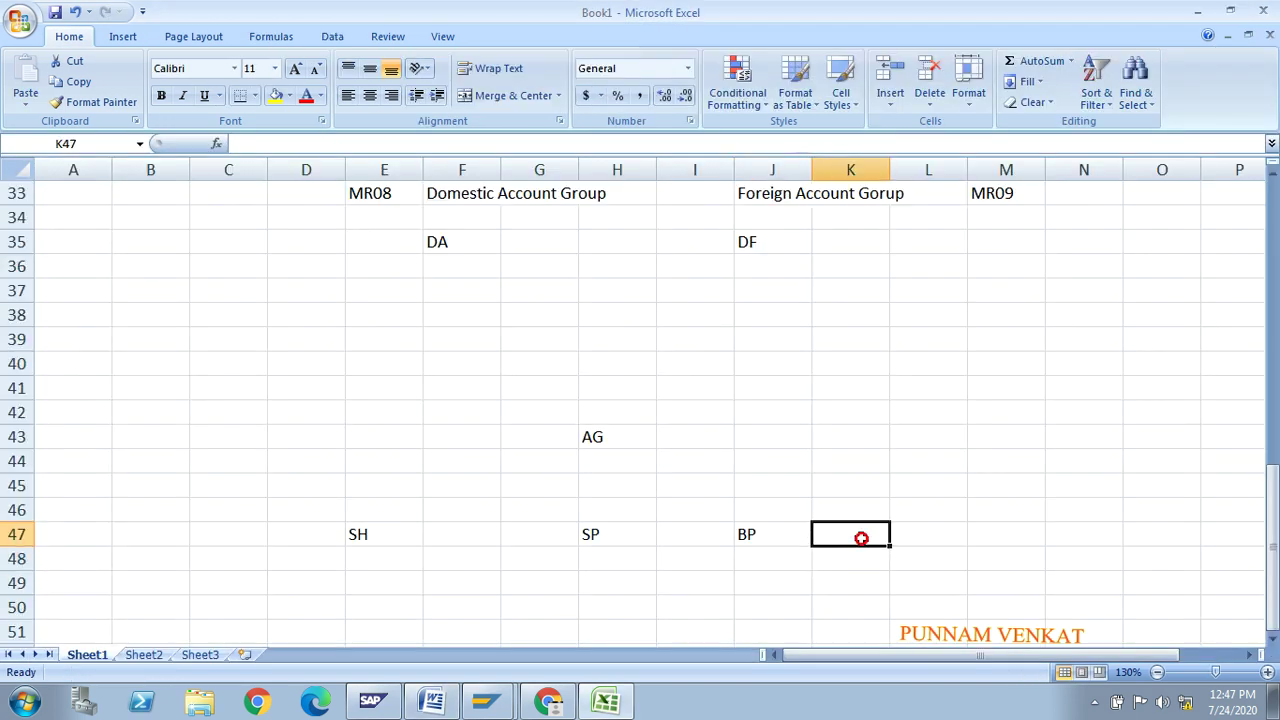
pyautogui.write('PY')
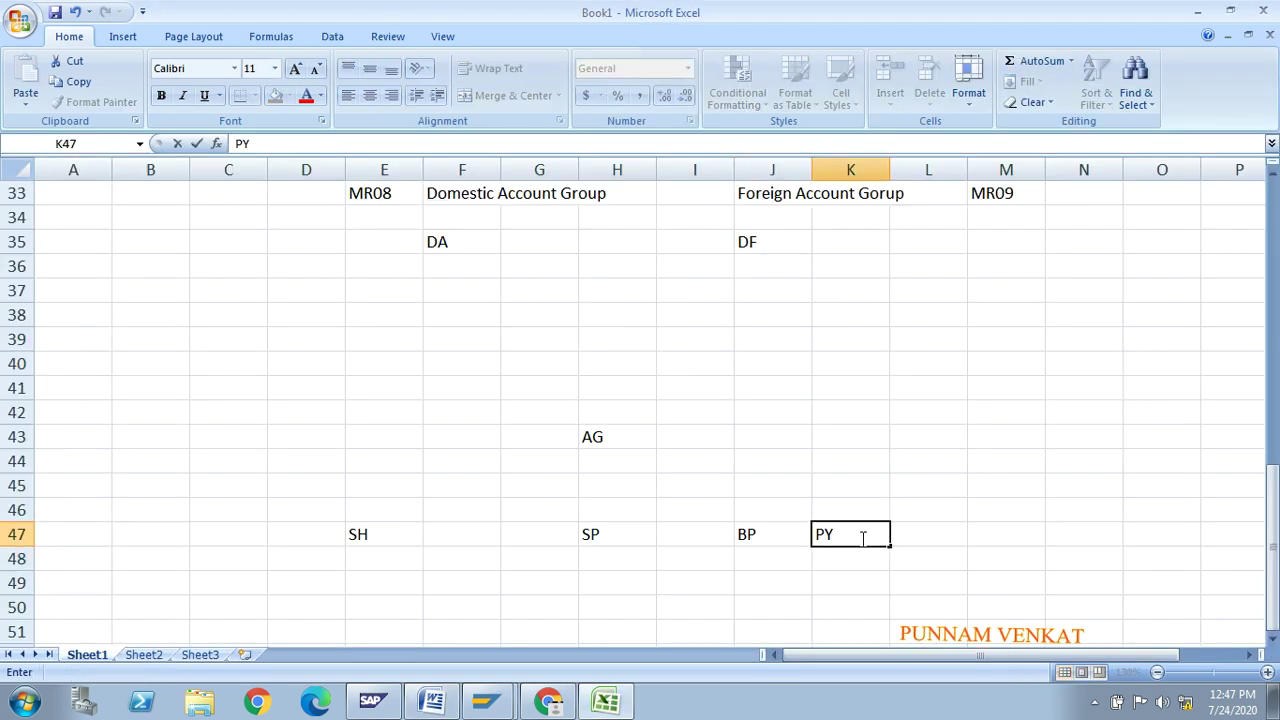
pyautogui.press('Return')
# Draw a straight arrow about 1.76" wide and 0.59" high from SH up to AG
pyautogui.click(379, 531)
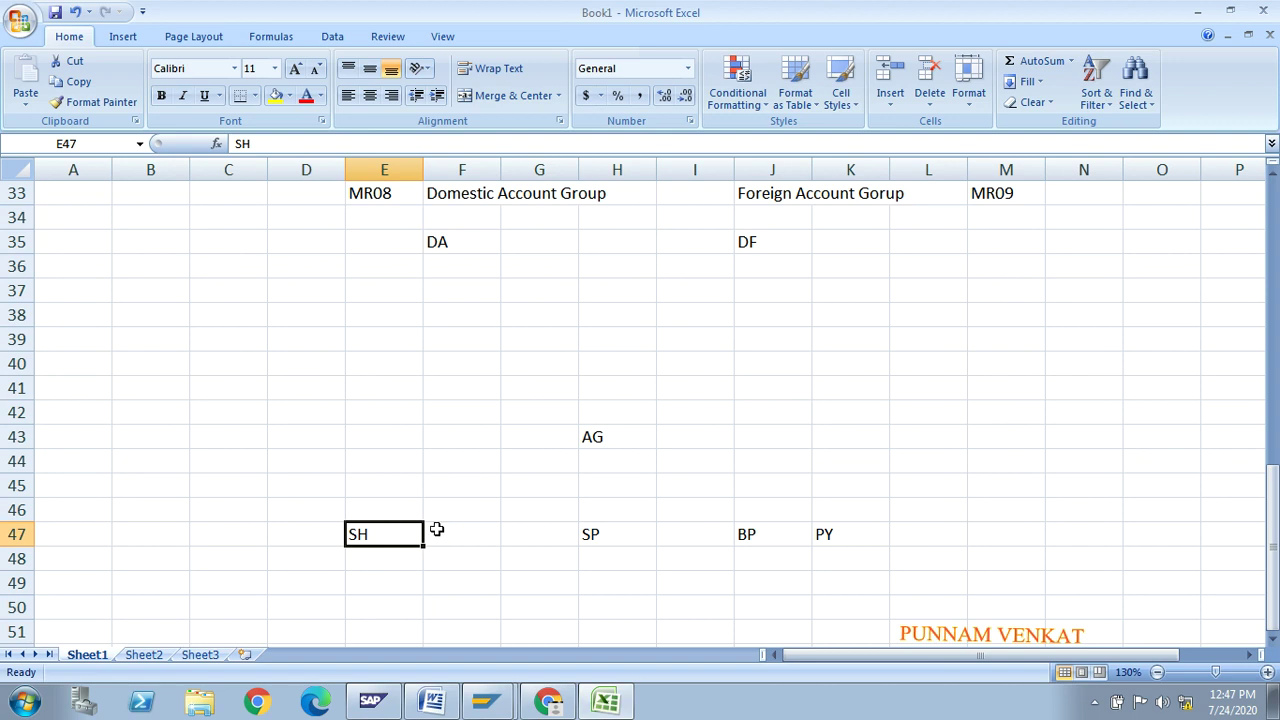
pyautogui.click(121, 37)
pyautogui.click(205, 88)
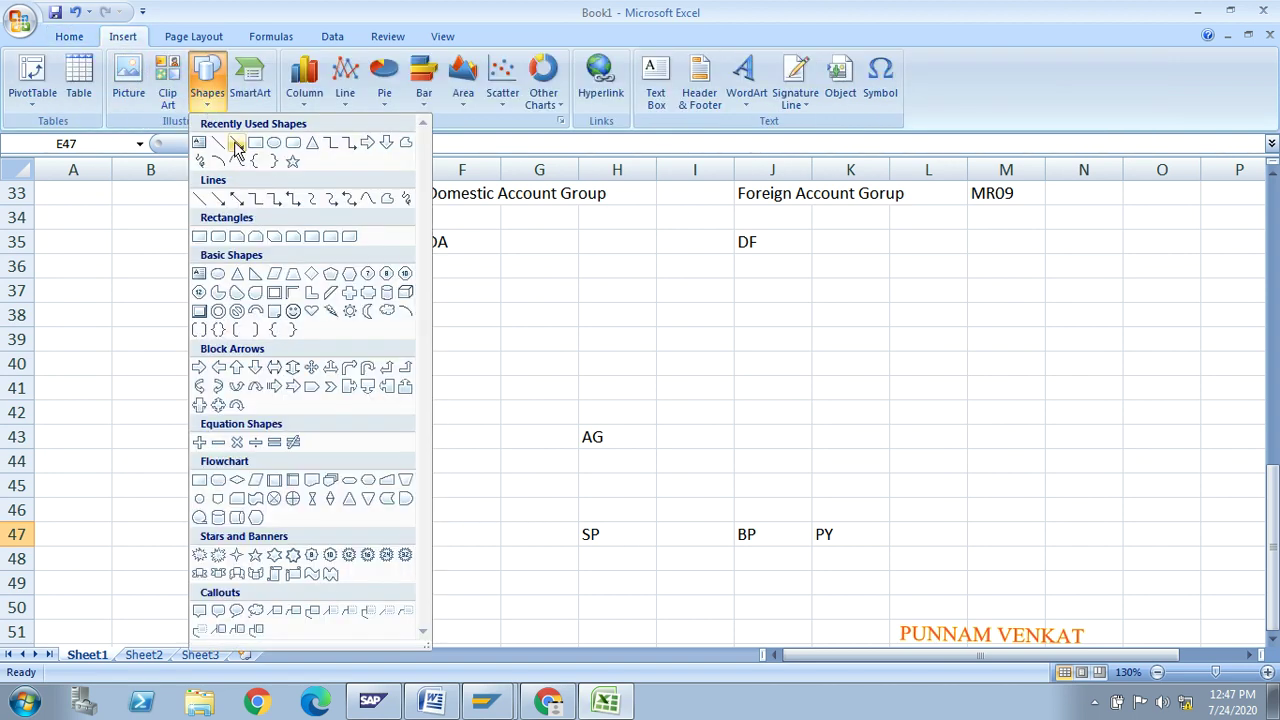
pyautogui.click(236, 142)
pyautogui.moveTo(382, 513); pyautogui.dragTo(590, 444)
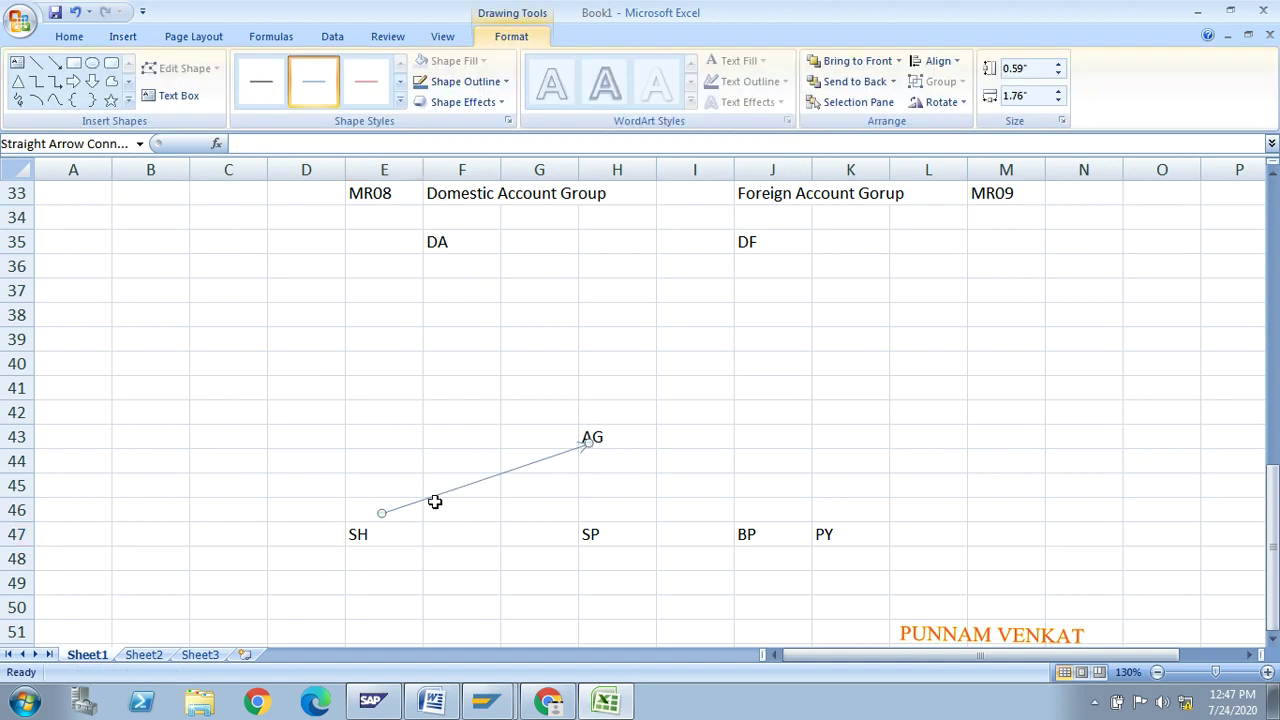
# Duplicate the arrow and reshape the copy so it runs from SP up towards AG
pyautogui.hotkey('ctrl', 'd')
pyautogui.moveTo(528, 486); pyautogui.dragTo(590, 480)
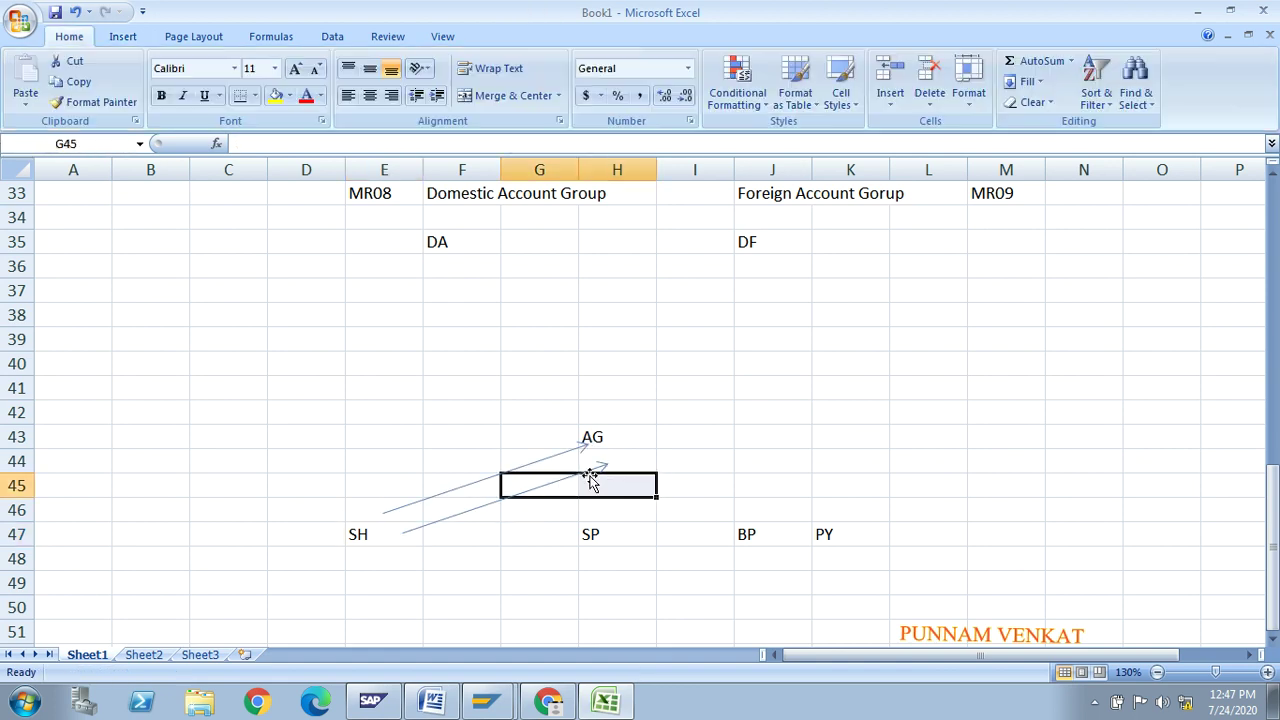
pyautogui.click(491, 489)
pyautogui.click(394, 537)
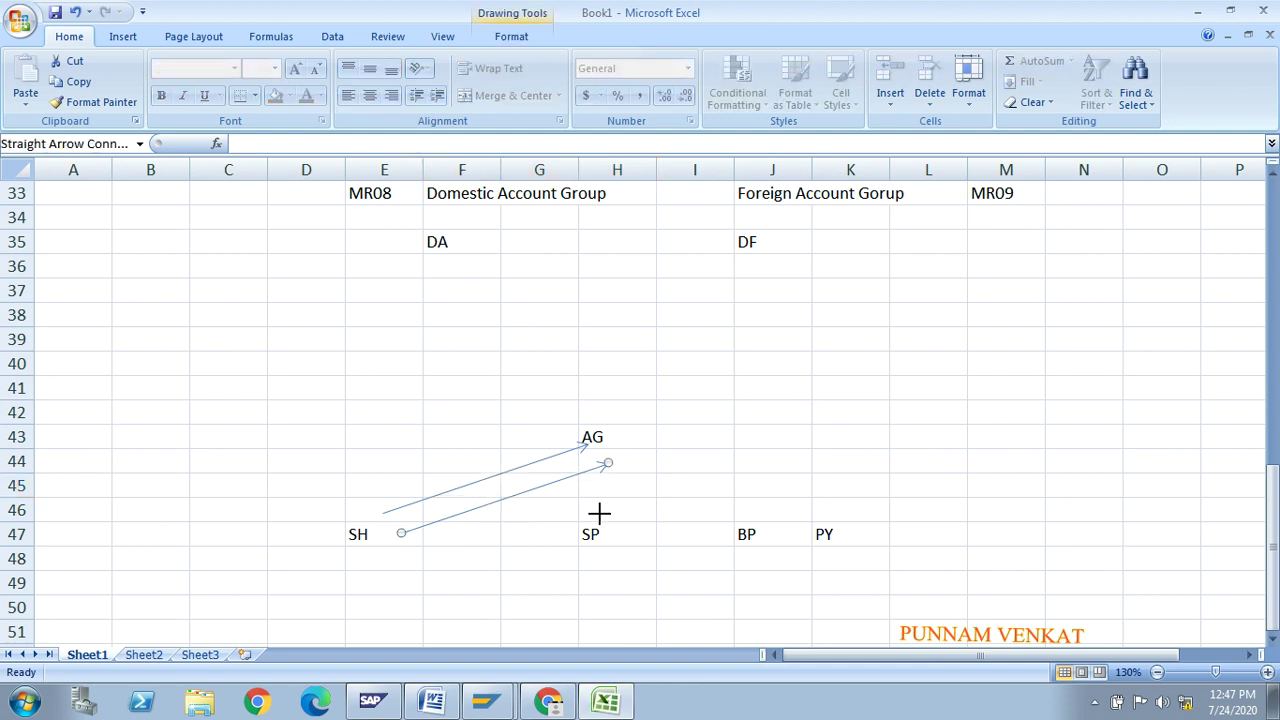
pyautogui.moveTo(598, 513); pyautogui.dragTo(599, 514)
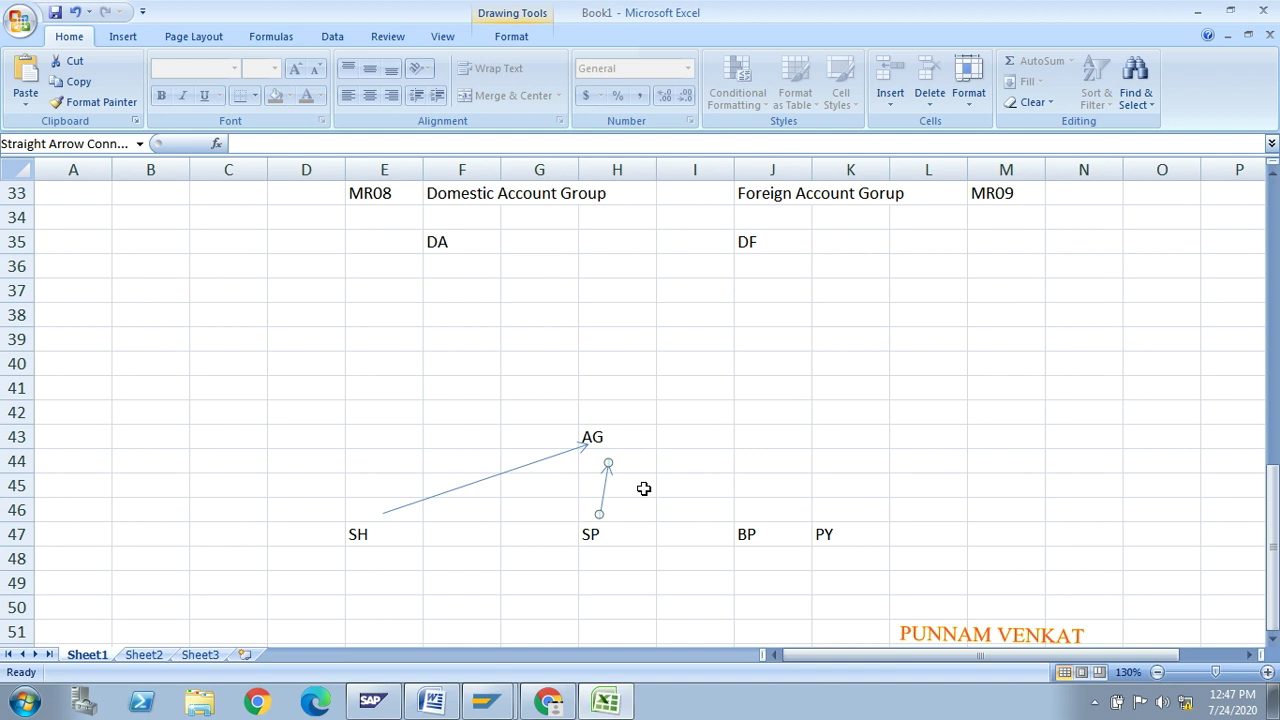
# Paste another arrow and stretch it so it runs from BP up towards AG
pyautogui.hotkey('ctrl', 'v')
pyautogui.click(628, 497)
pyautogui.moveTo(640, 454); pyautogui.dragTo(637, 445)
pyautogui.click(628, 483)
pyautogui.moveTo(745, 512); pyautogui.dragTo(746, 533)
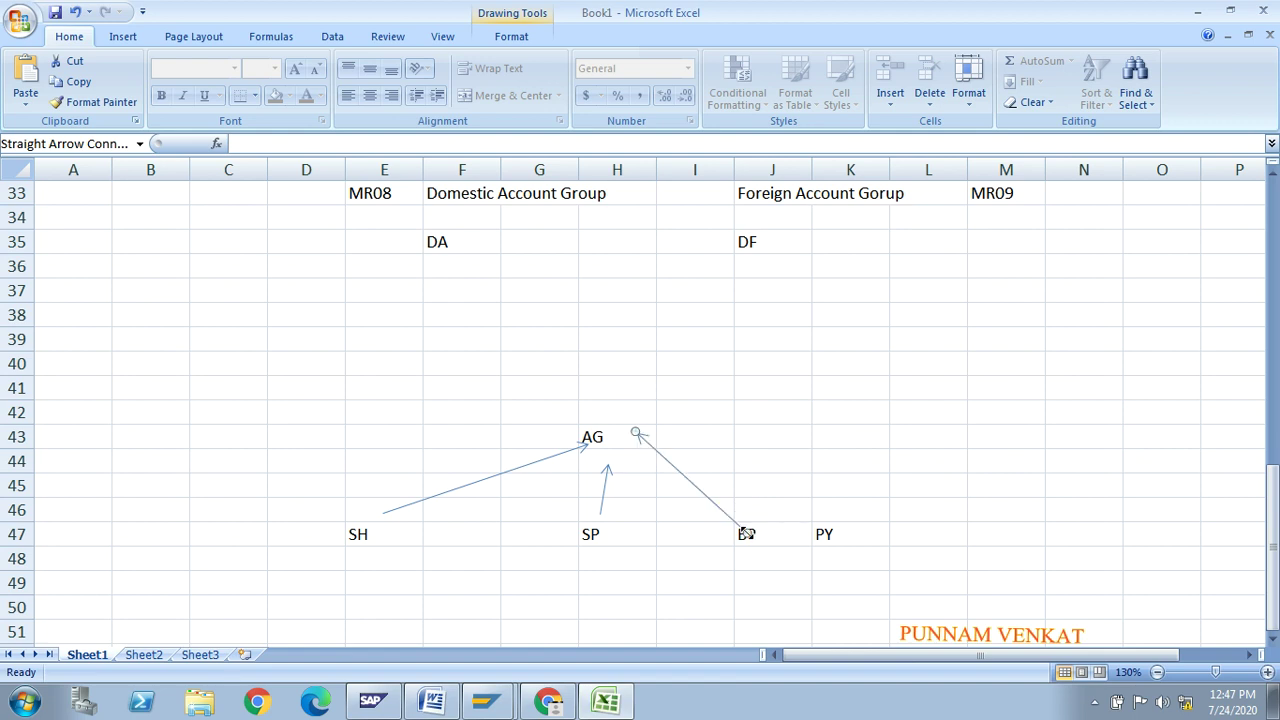
# Copy the BP arrow to run from PY towards AG, and move the BP arrow's head closer to AG
pyautogui.hotkey('ctrl', 'c')
pyautogui.hotkey('ctrl', 'v')
pyautogui.moveTo(749, 429); pyautogui.dragTo(741, 492)
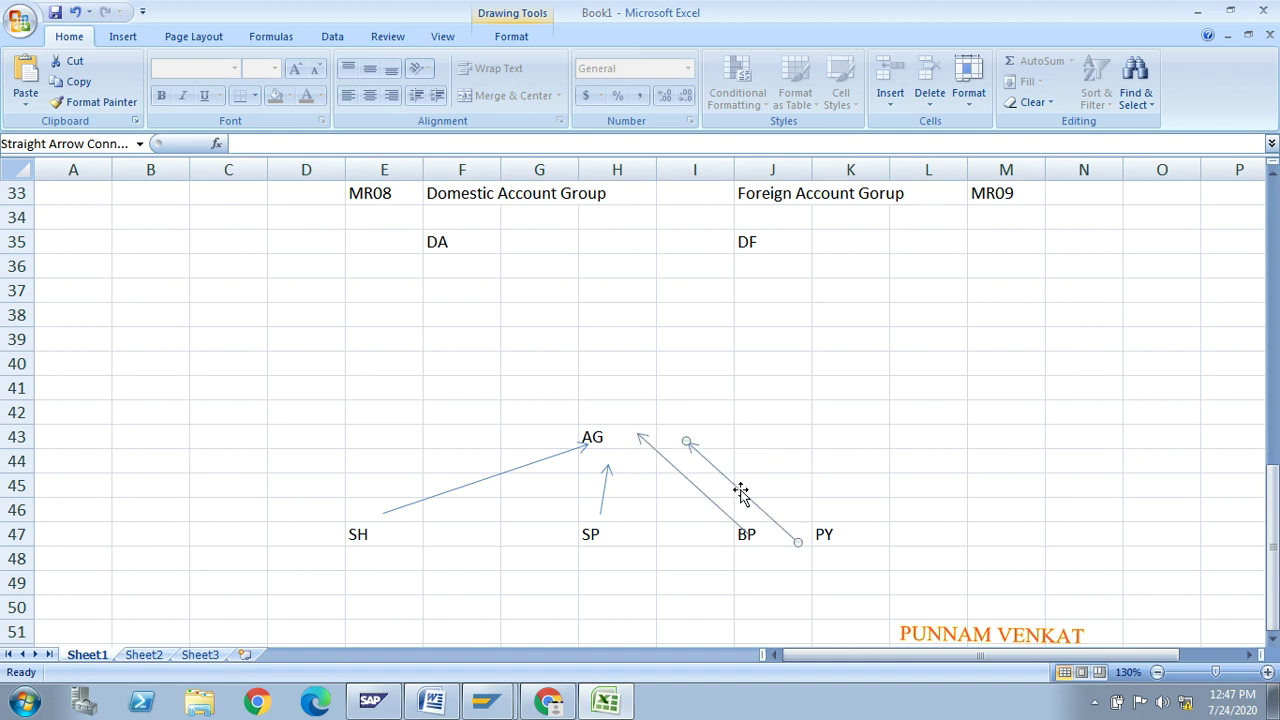
pyautogui.moveTo(797, 540); pyautogui.dragTo(815, 524)
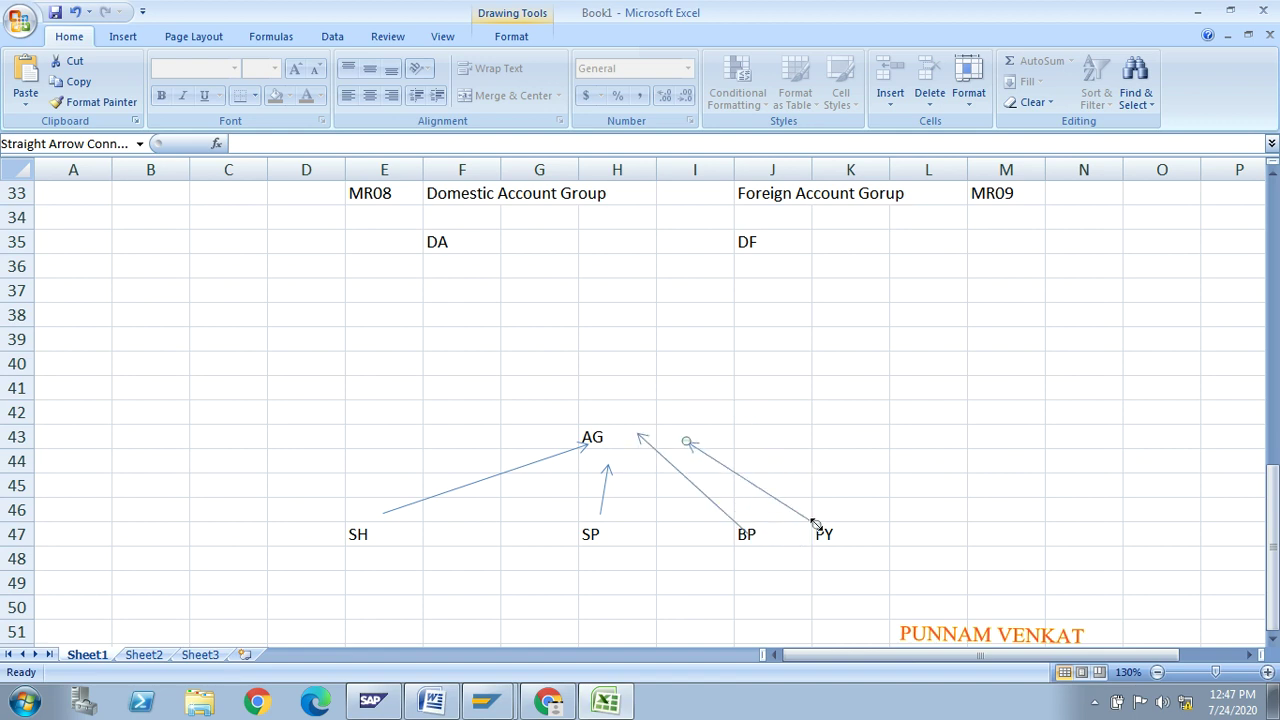
pyautogui.moveTo(686, 442); pyautogui.dragTo(680, 441)
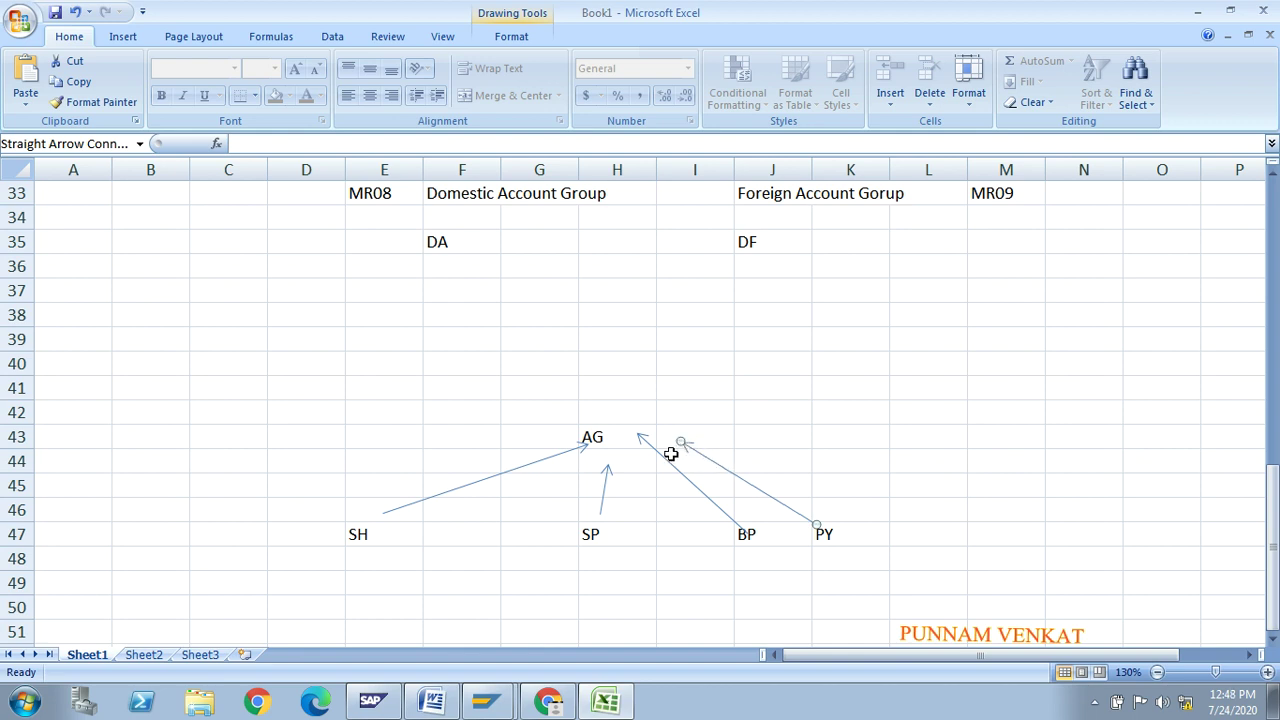
pyautogui.click(667, 457)
pyautogui.moveTo(636, 432); pyautogui.dragTo(614, 446)
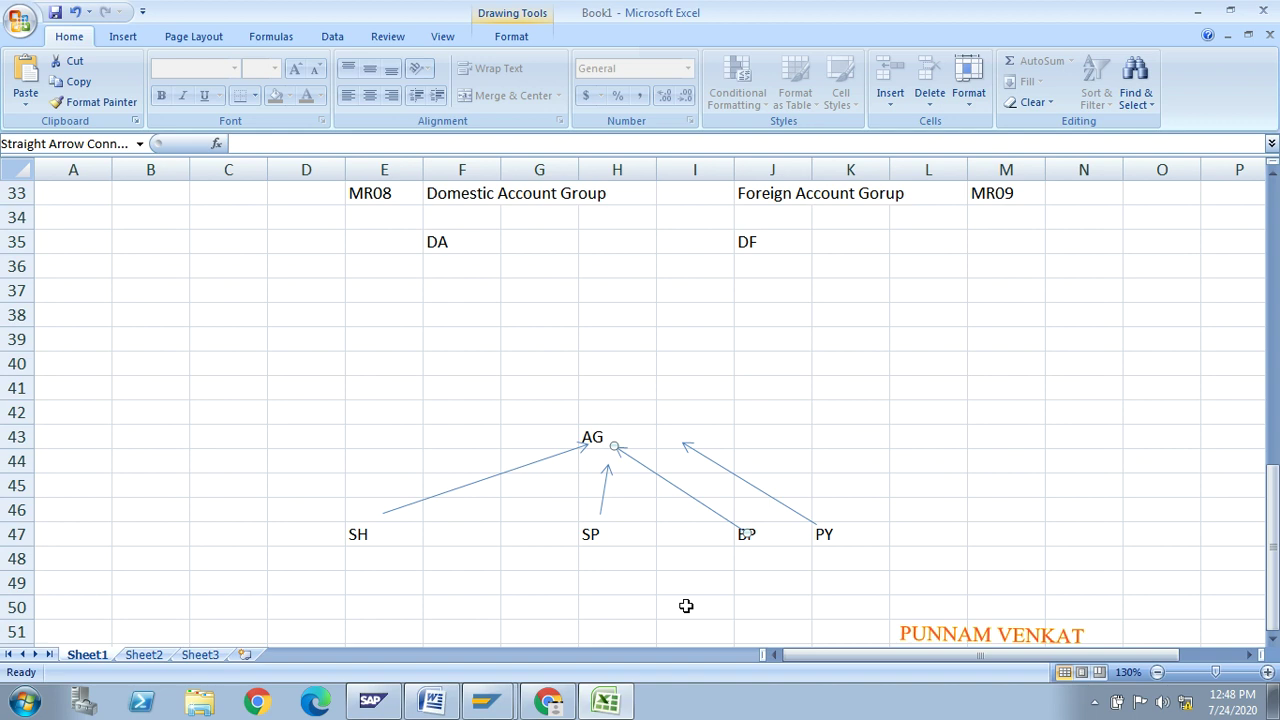
# Review the AG assignment in SAP, the partner functions in the Excel diagram and their definitions in the Word notes
pyautogui.hotkey('alt', 'Tab')
pyautogui.hotkey('alt', 'Tab')
pyautogui.press('Tab')
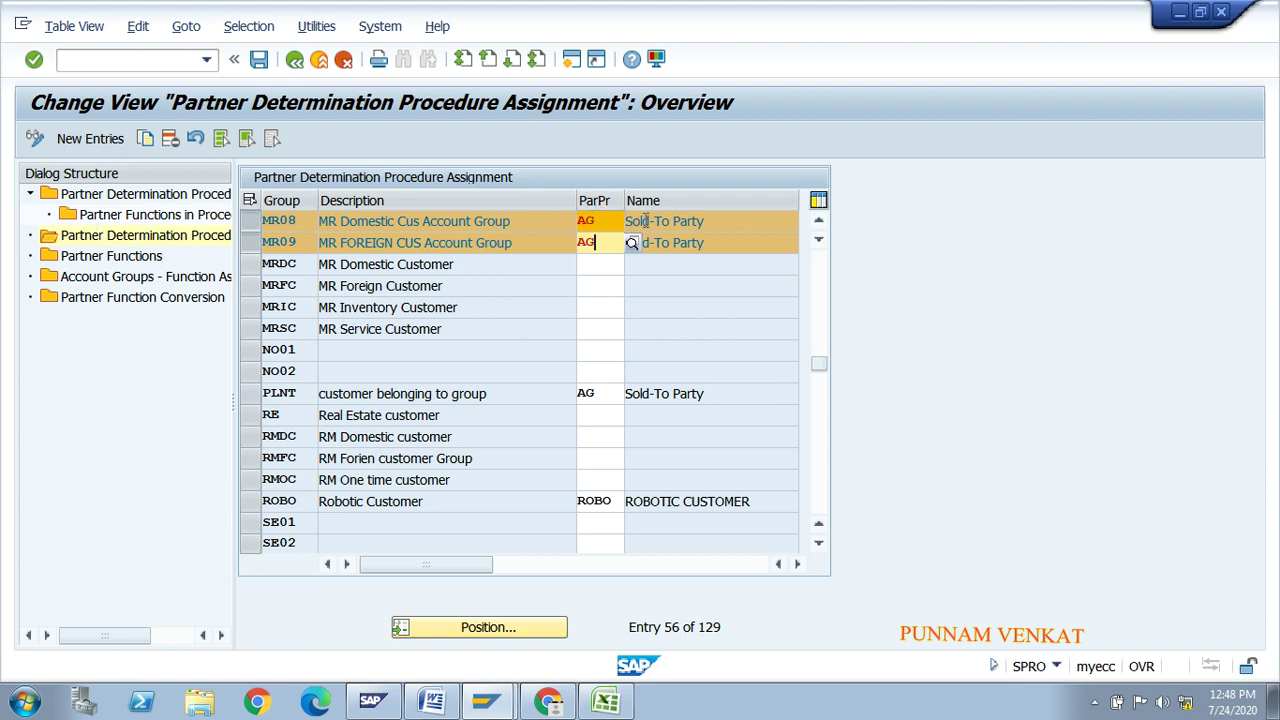
pyautogui.hotkey('alt', 'Tab')
pyautogui.hotkey('alt', 'Tab')
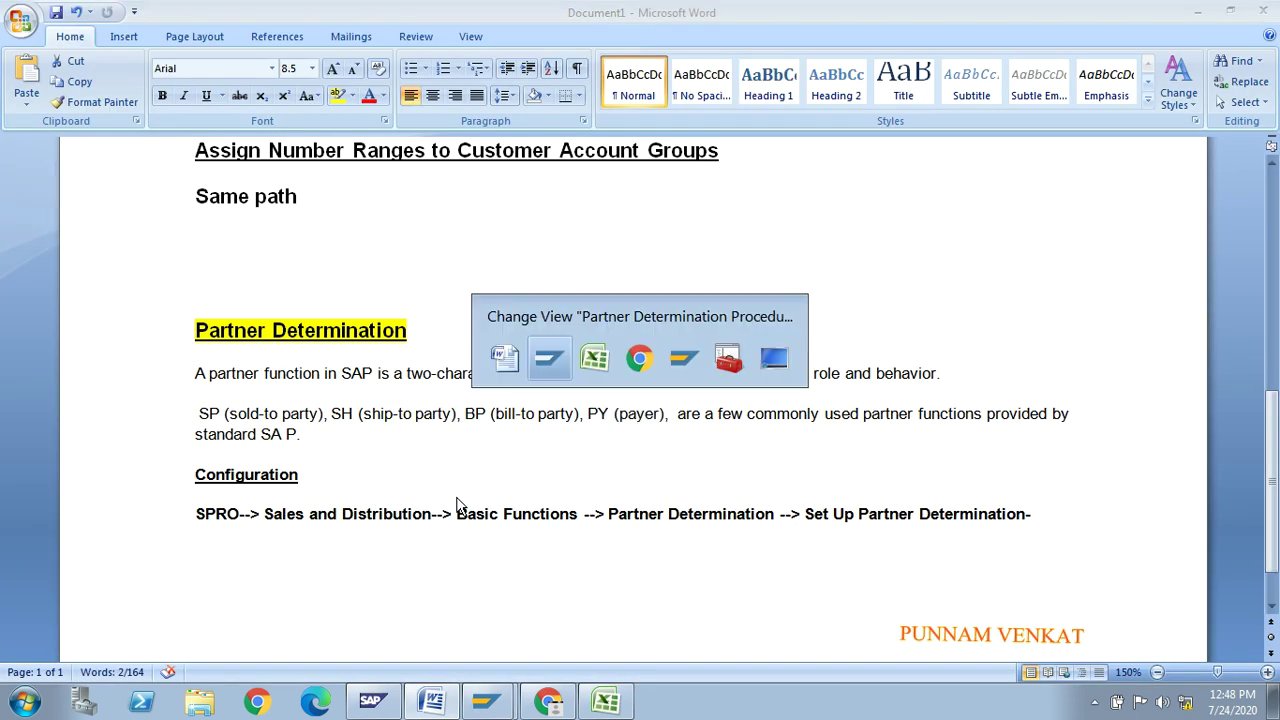
pyautogui.hotkey('alt', 'Tab')
pyautogui.click(362, 536)
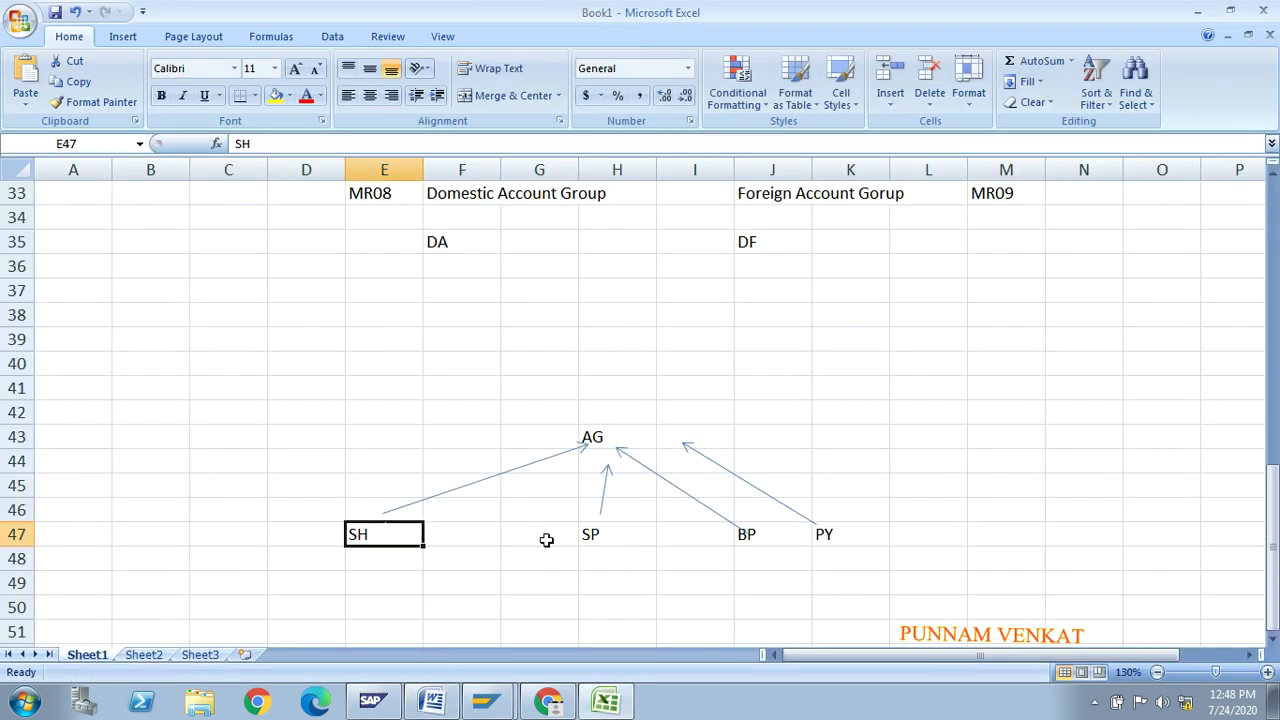
pyautogui.click(588, 537)
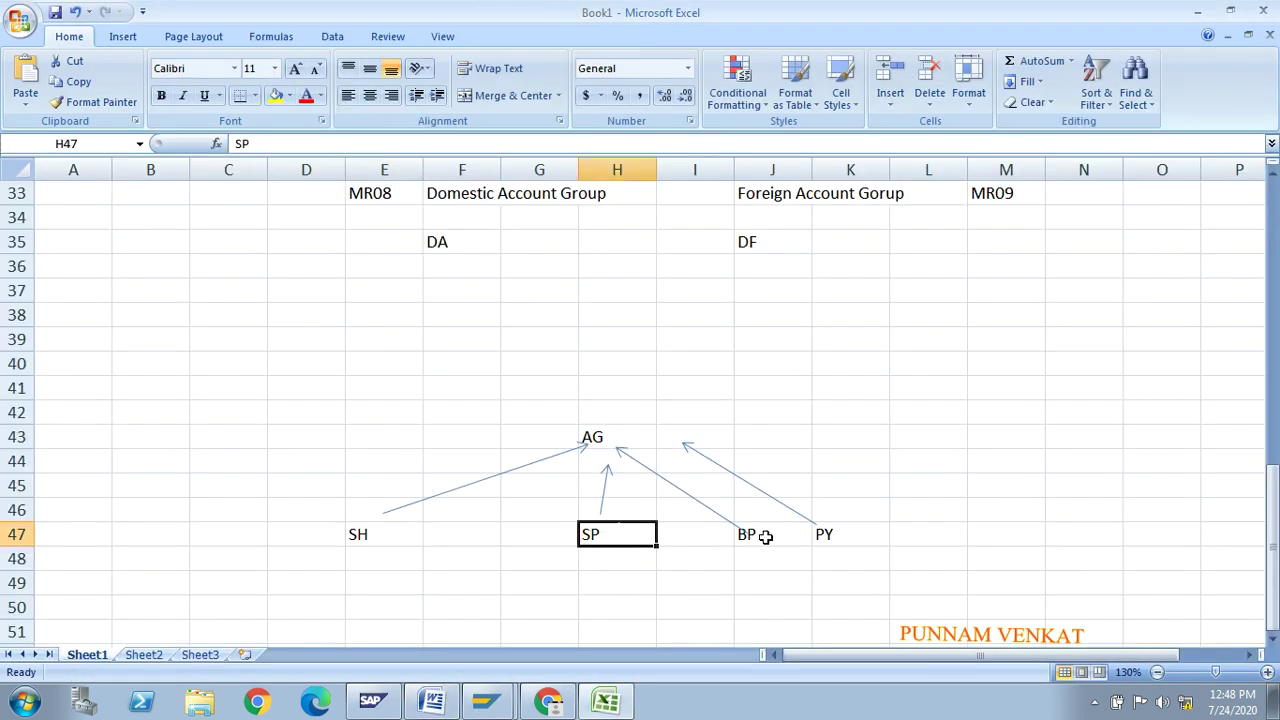
pyautogui.click(847, 557)
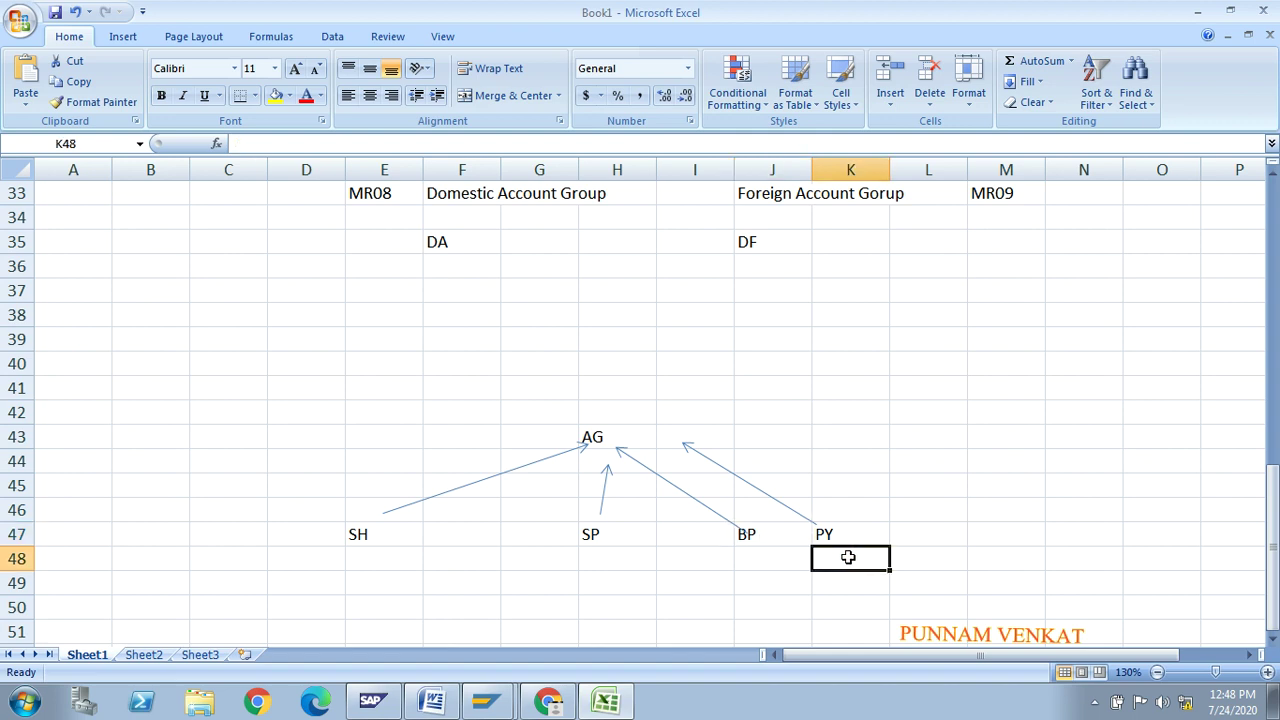
pyautogui.hotkey('alt', 'Tab')
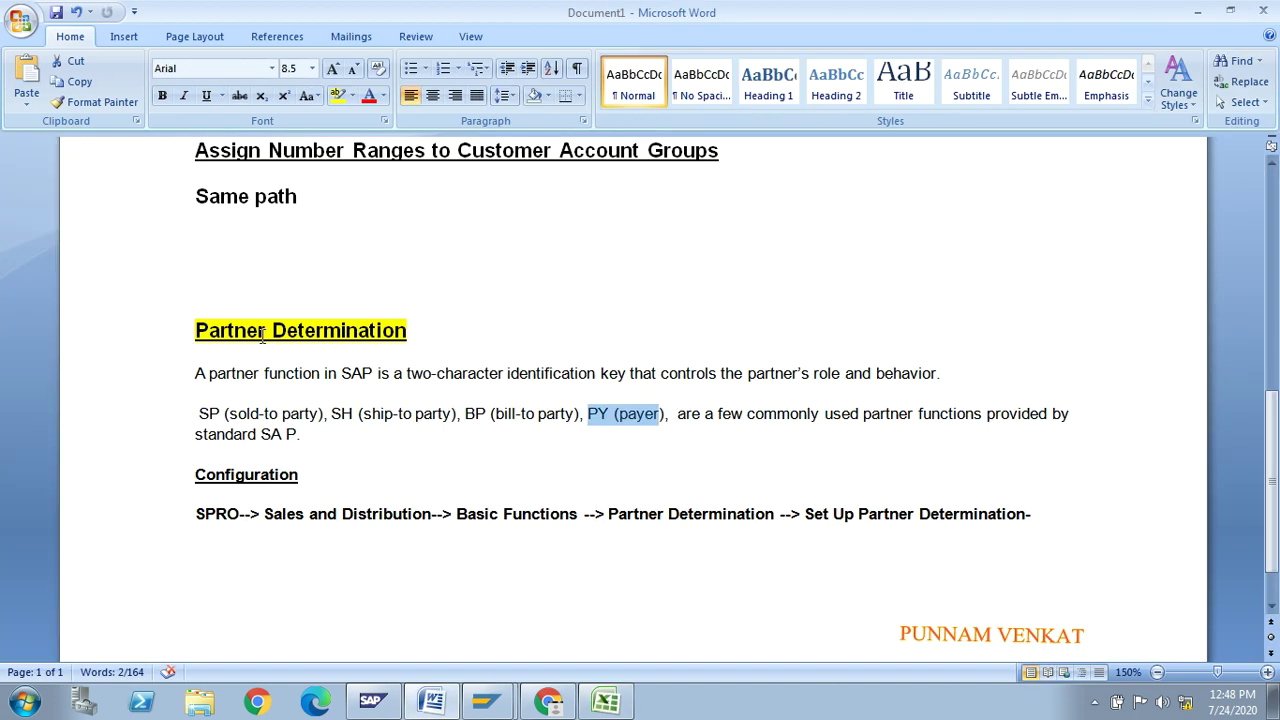
# Switch to SAP and save the procedure assignments under customizing request Y01K900057, SAP Implementation MR Group Of Companies
pyautogui.hotkey('alt', 'Tab')
pyautogui.press('Tab')
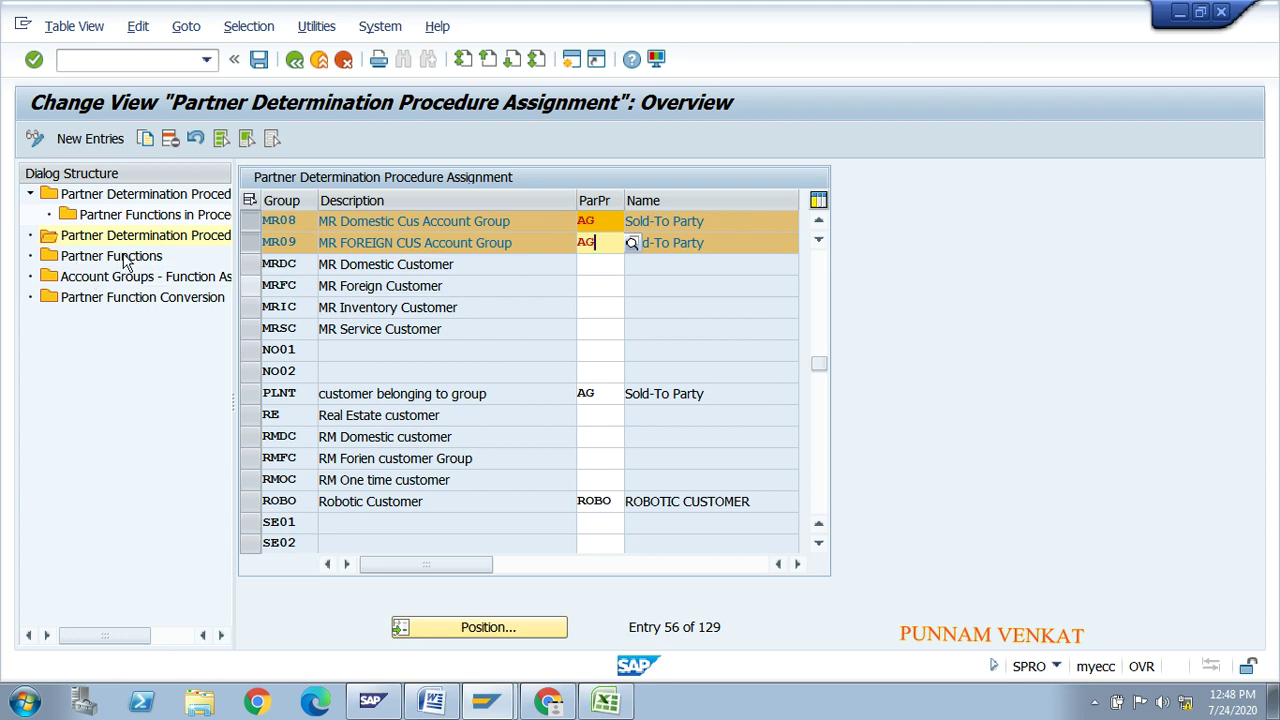
pyautogui.click(262, 61)
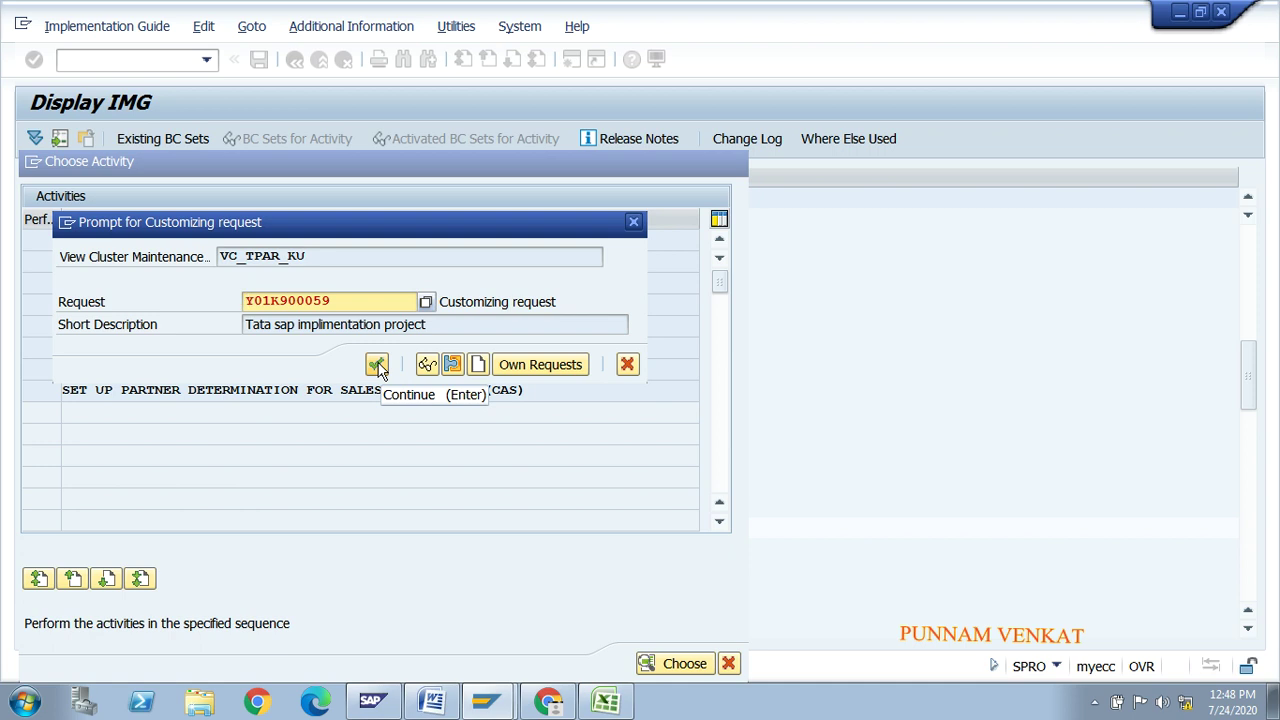
pyautogui.click(512, 365)
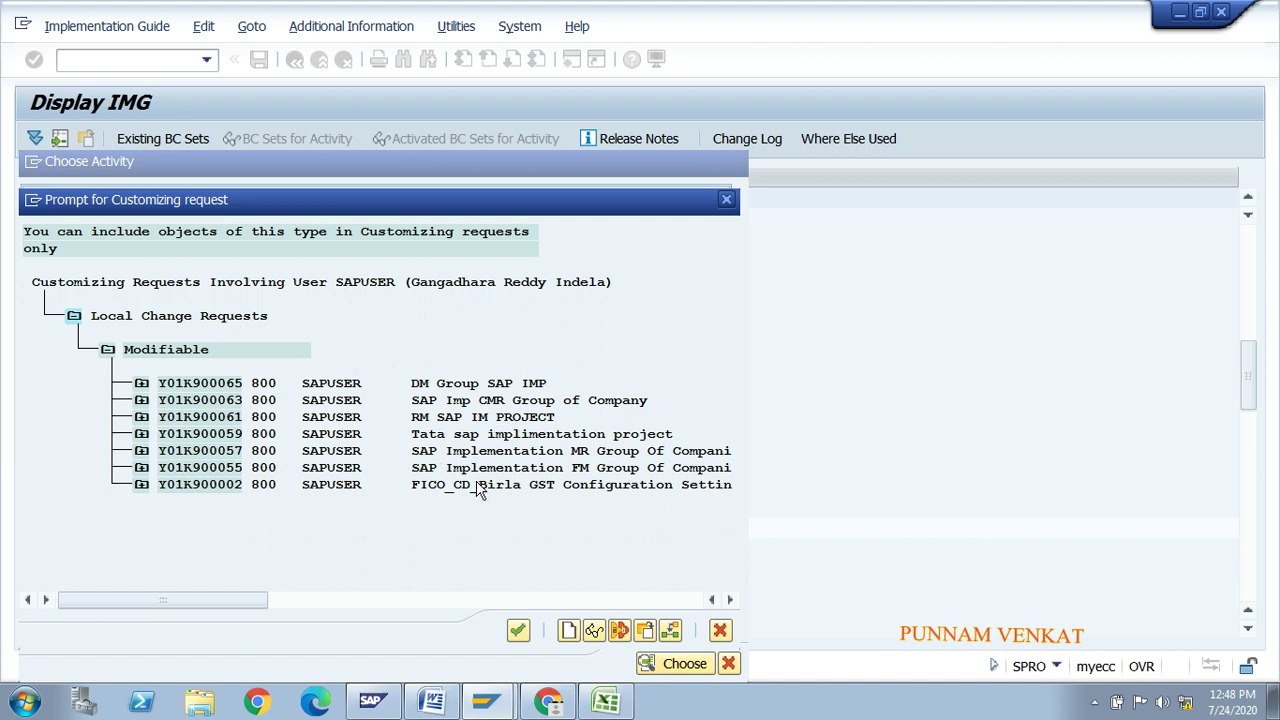
pyautogui.doubleClick(516, 451)
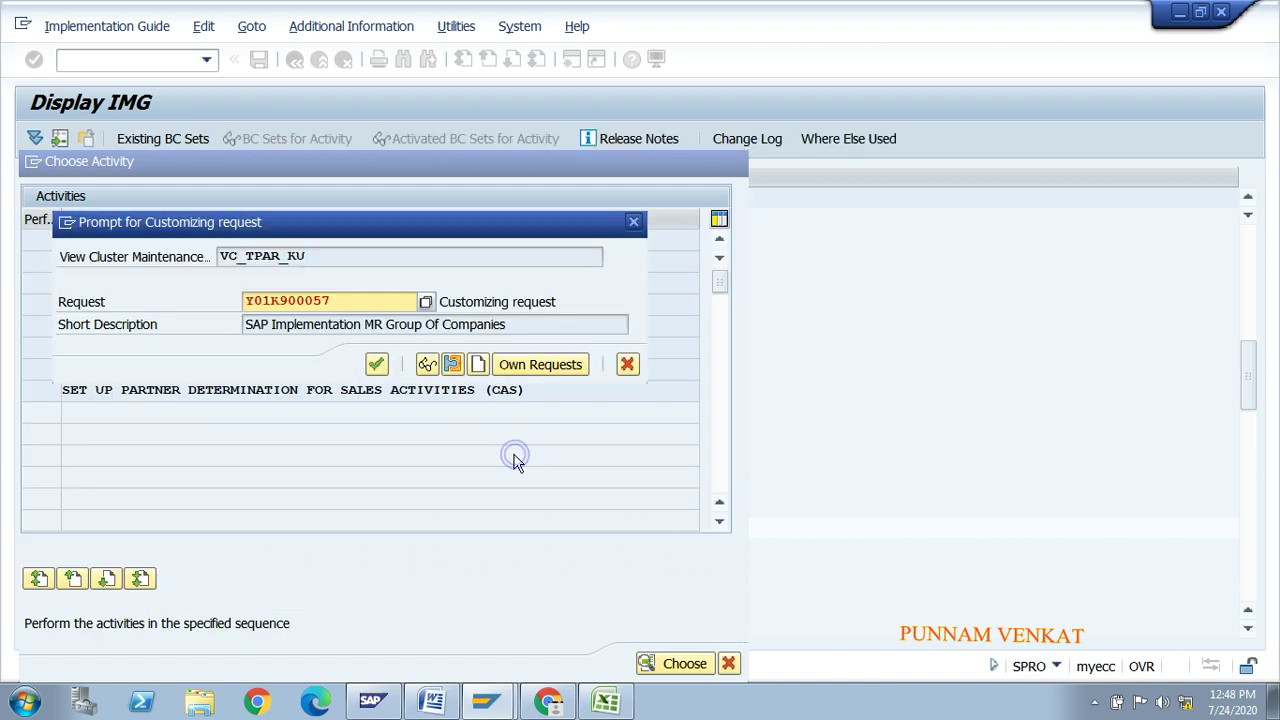
pyautogui.click(376, 365)
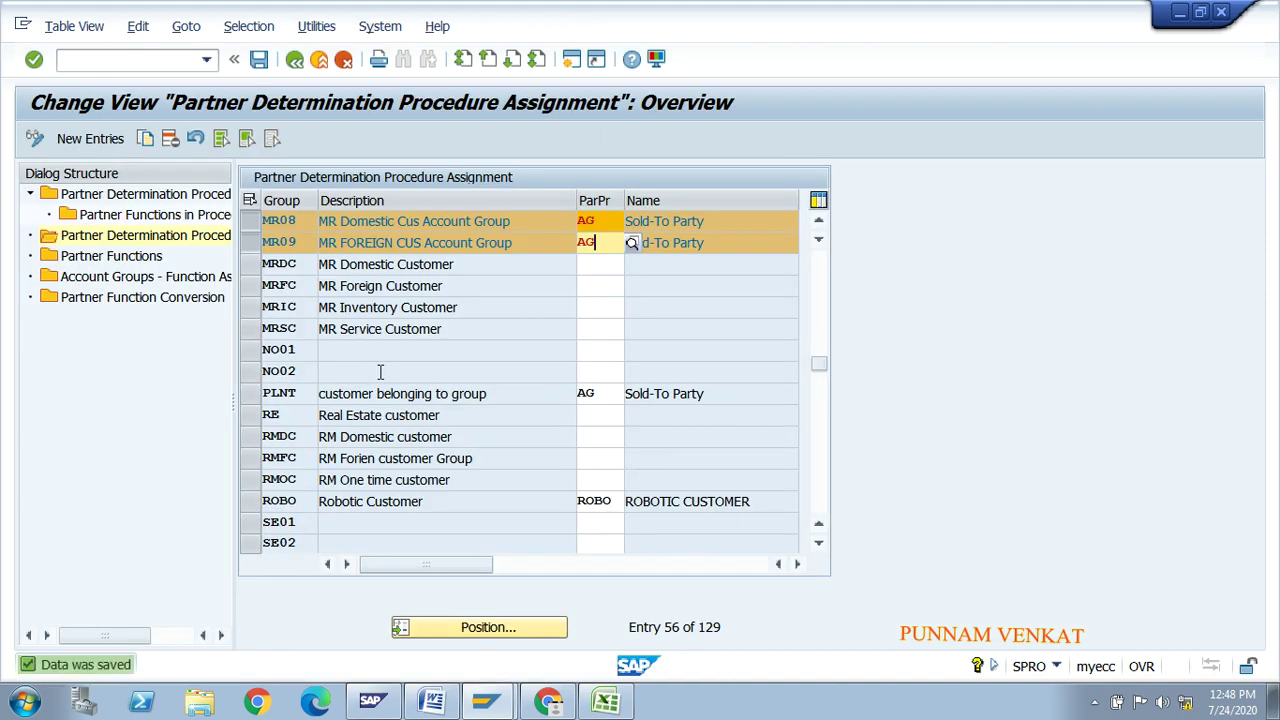
# Open the Partner Functions overview and examine the available functions, marking the EIC Agent, Buyer and Author (AU) rows
pyautogui.doubleClick(128, 260)
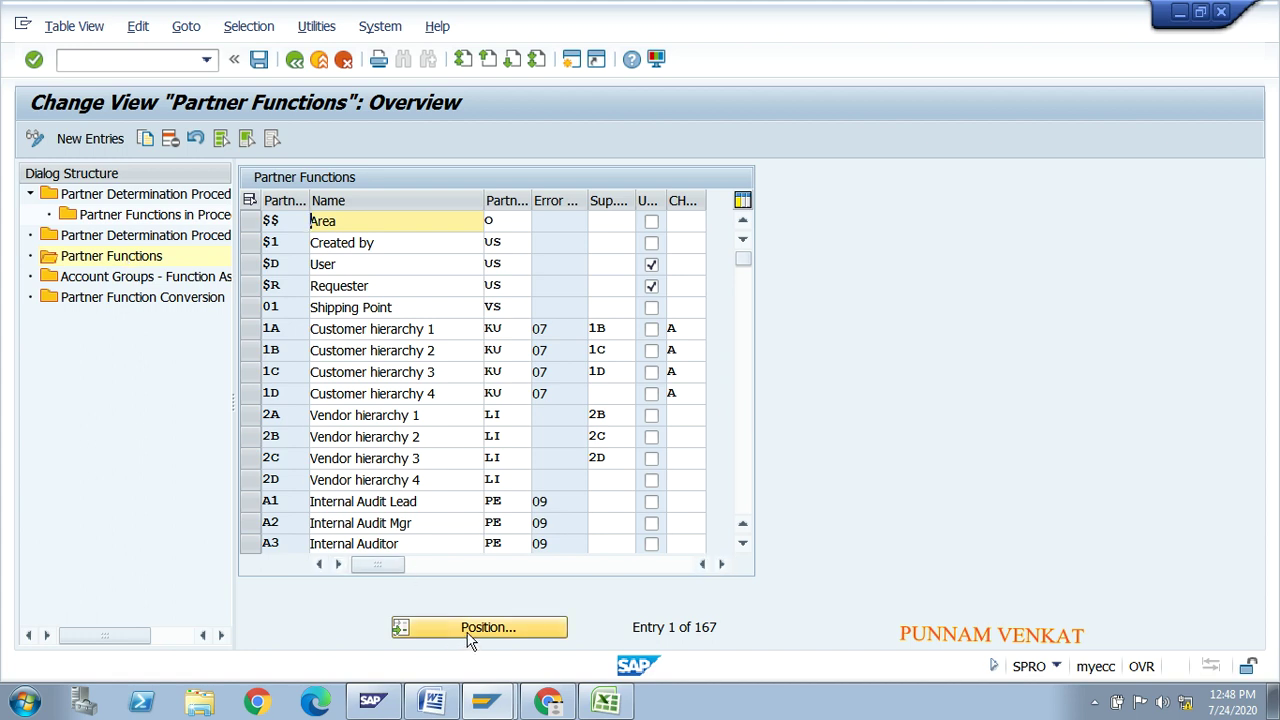
pyautogui.press('pagedown')
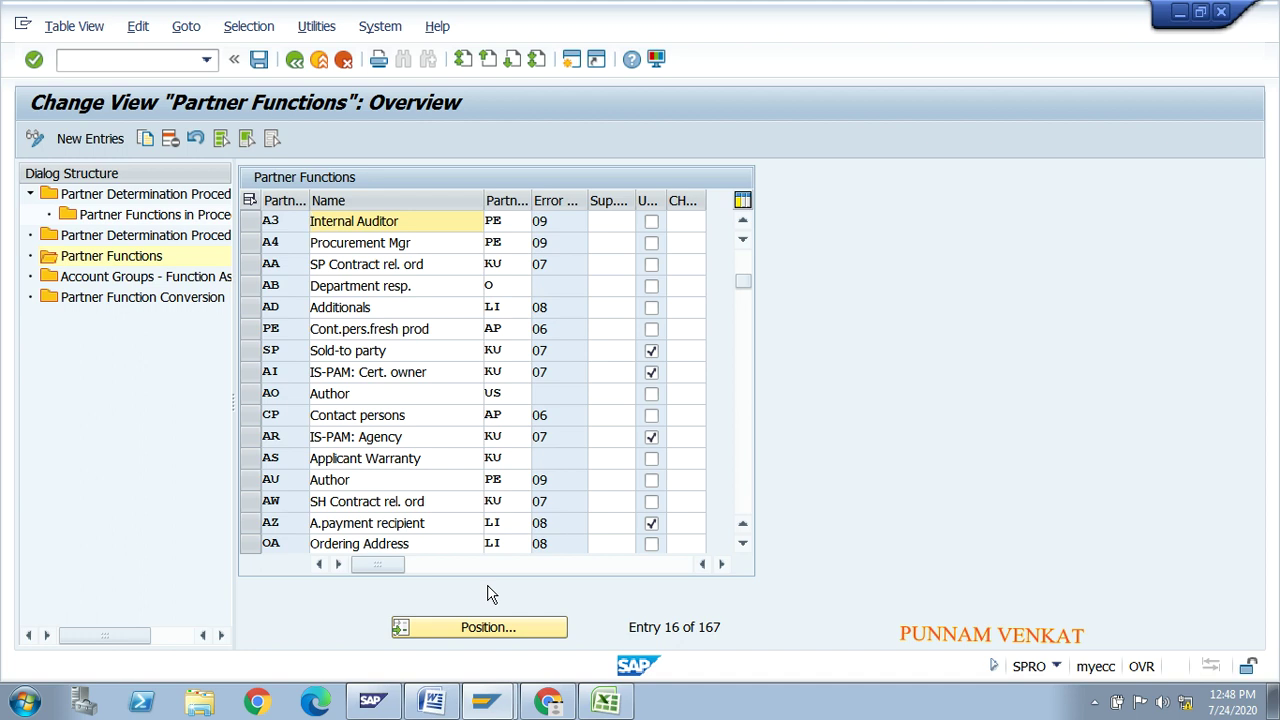
pyautogui.press('pagedown')
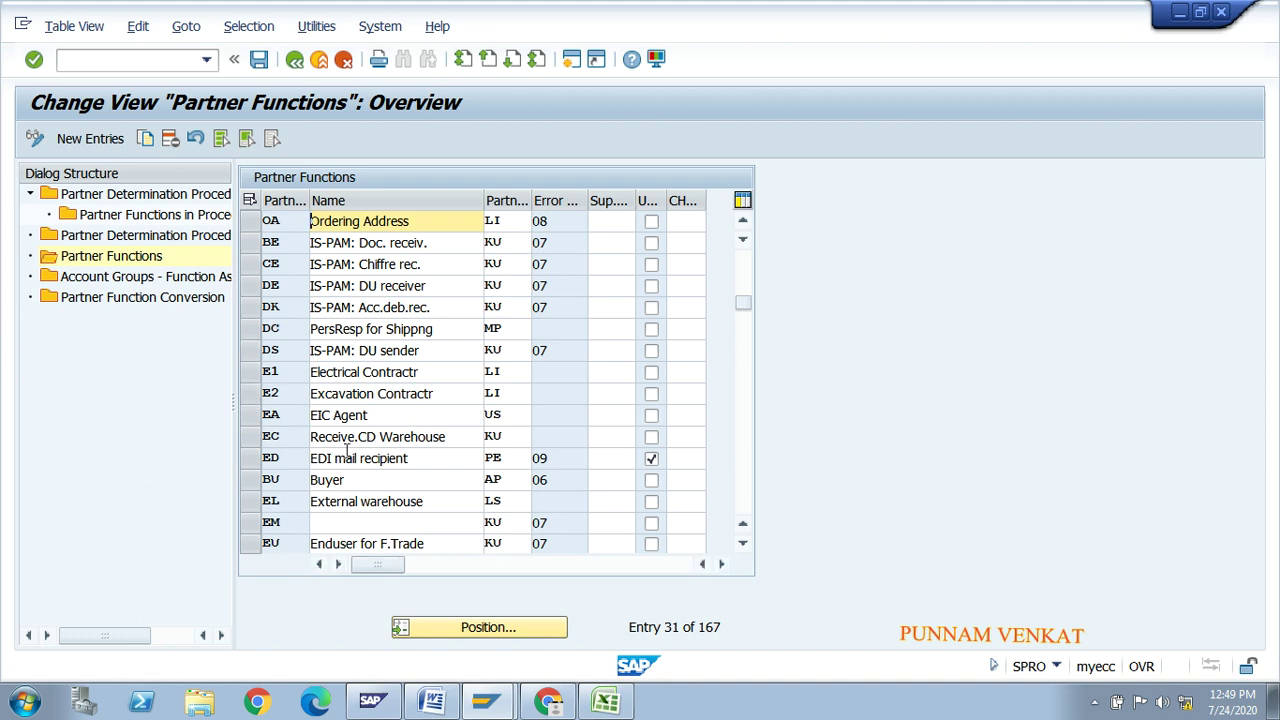
pyautogui.click(252, 416)
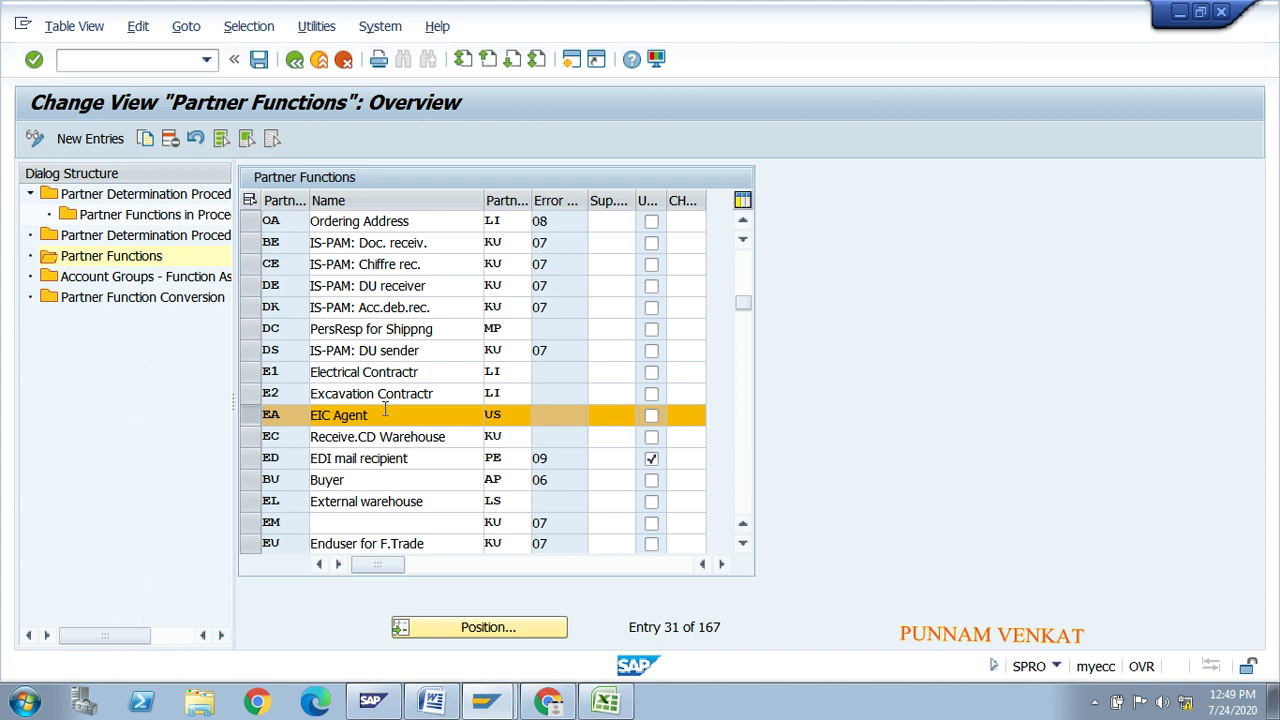
pyautogui.click(253, 481)
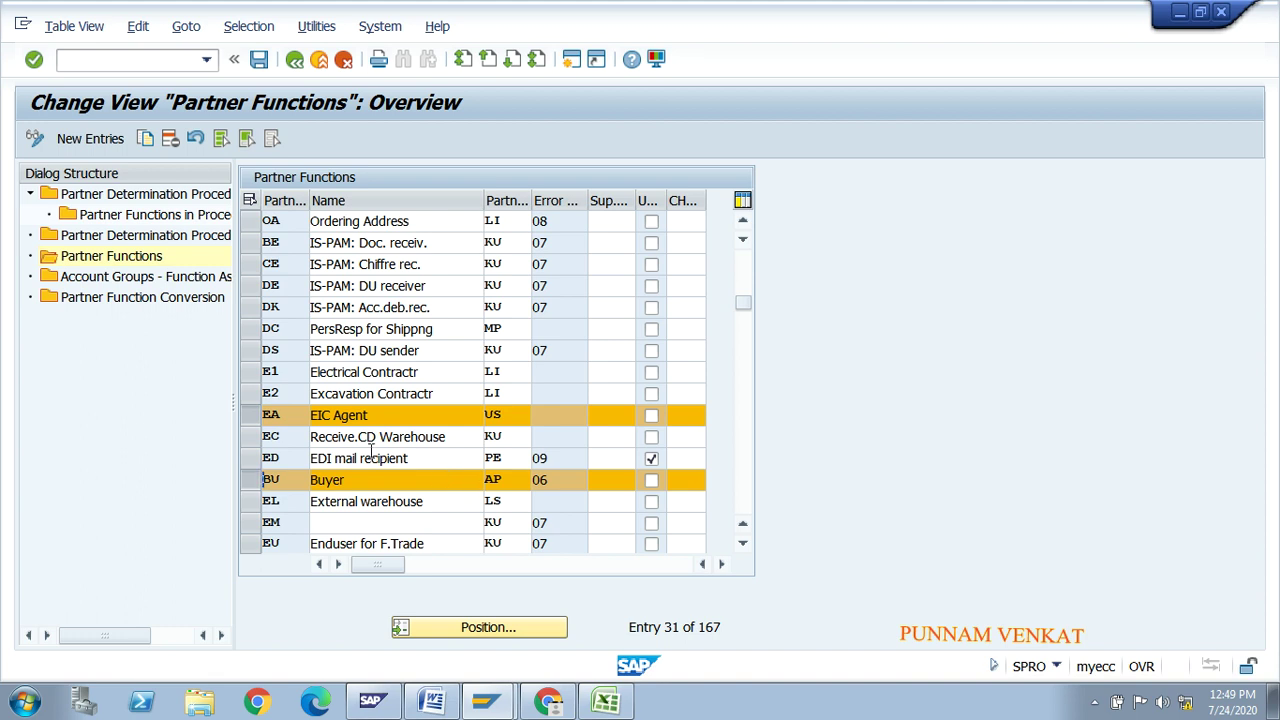
pyautogui.scroll(5, 371, 452)
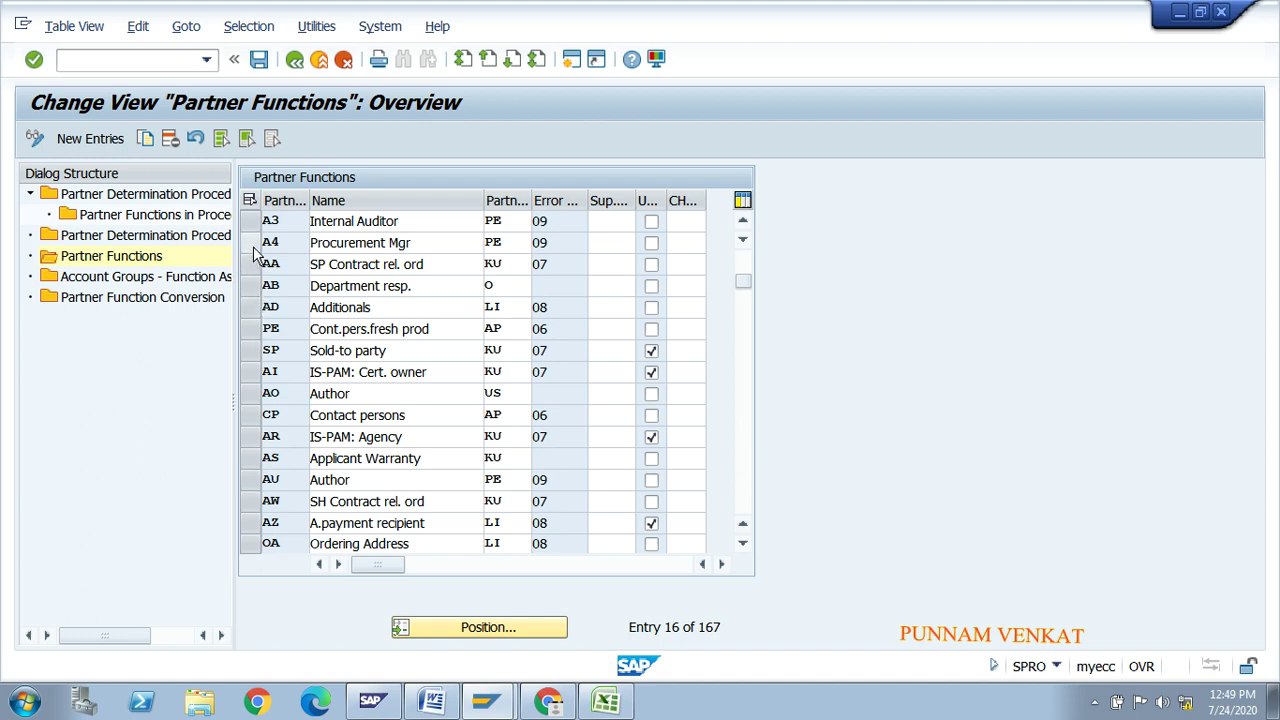
pyautogui.click(248, 480)
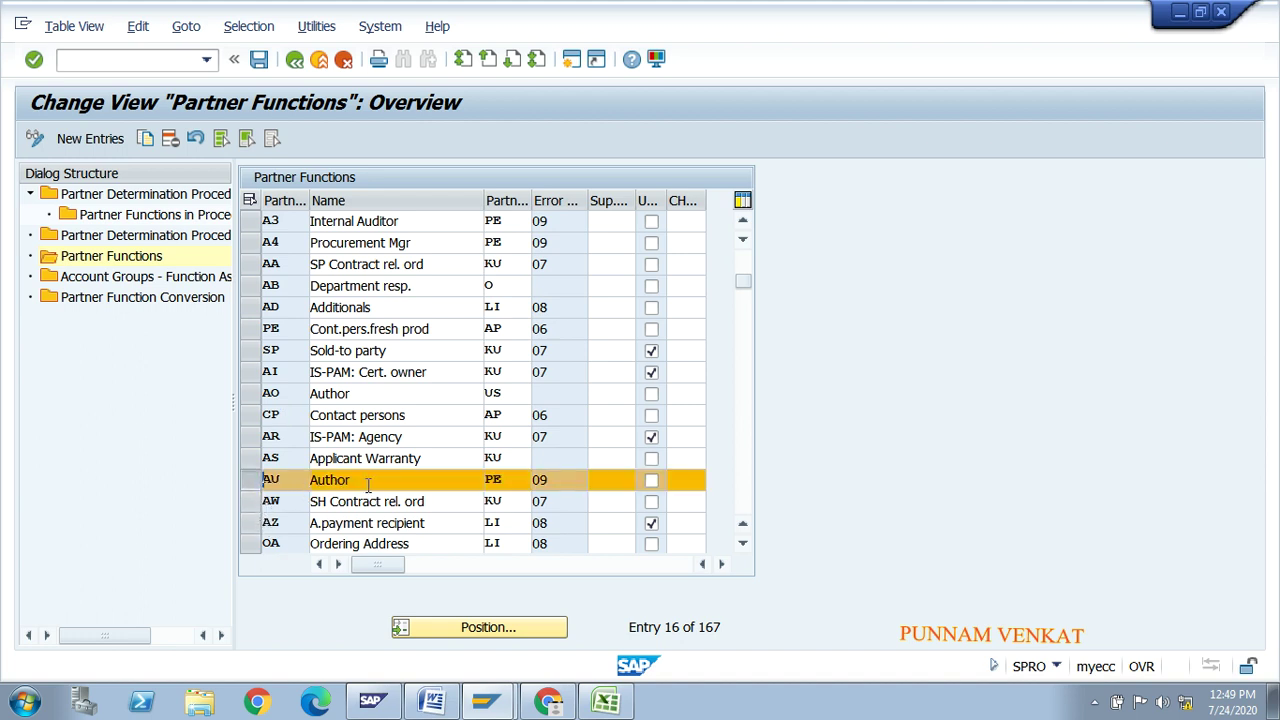
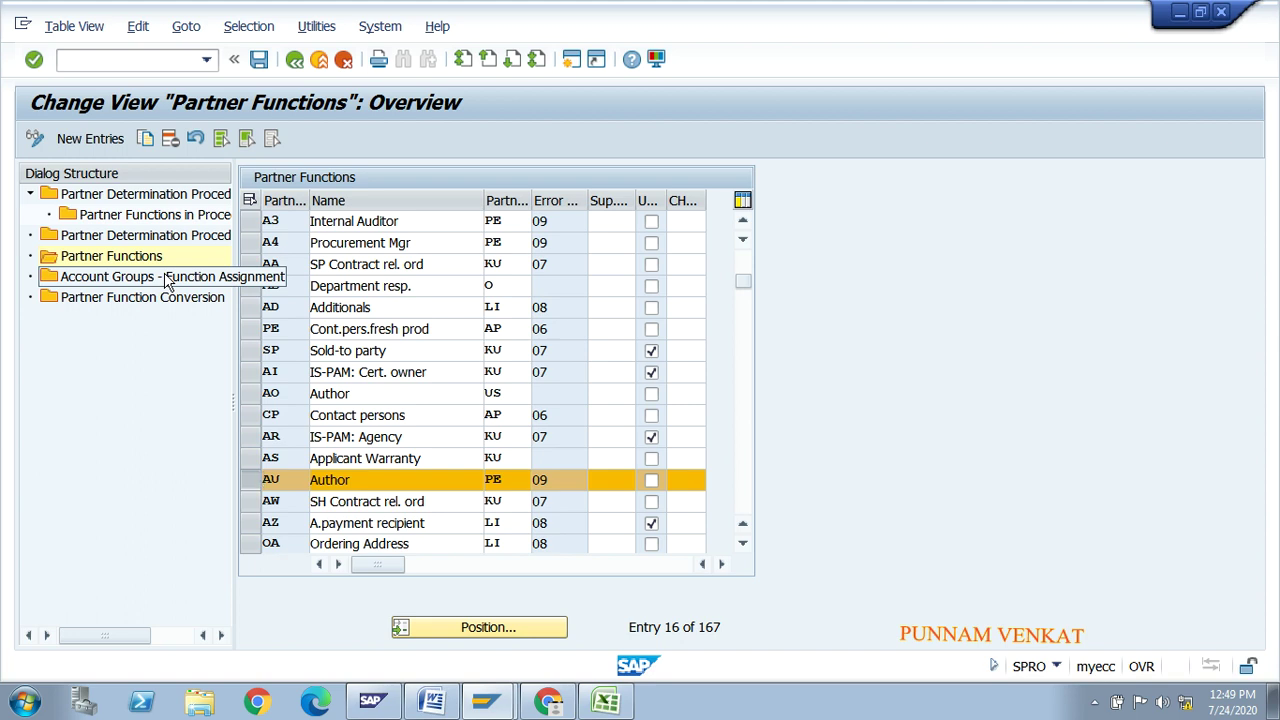
# Switch to Excel and review the SH, SP, BP and PY partner functions in the AG diagram
pyautogui.hotkey('alt', 'Tab')
pyautogui.press('Tab')
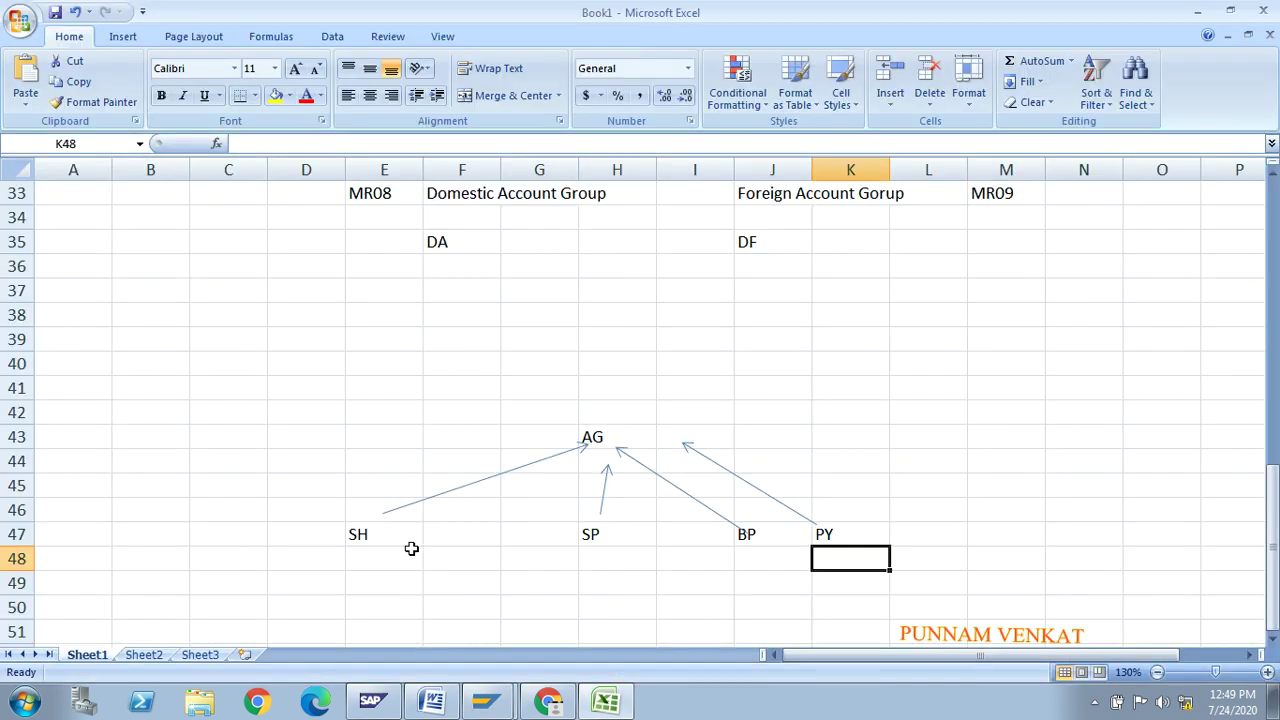
pyautogui.click(363, 534)
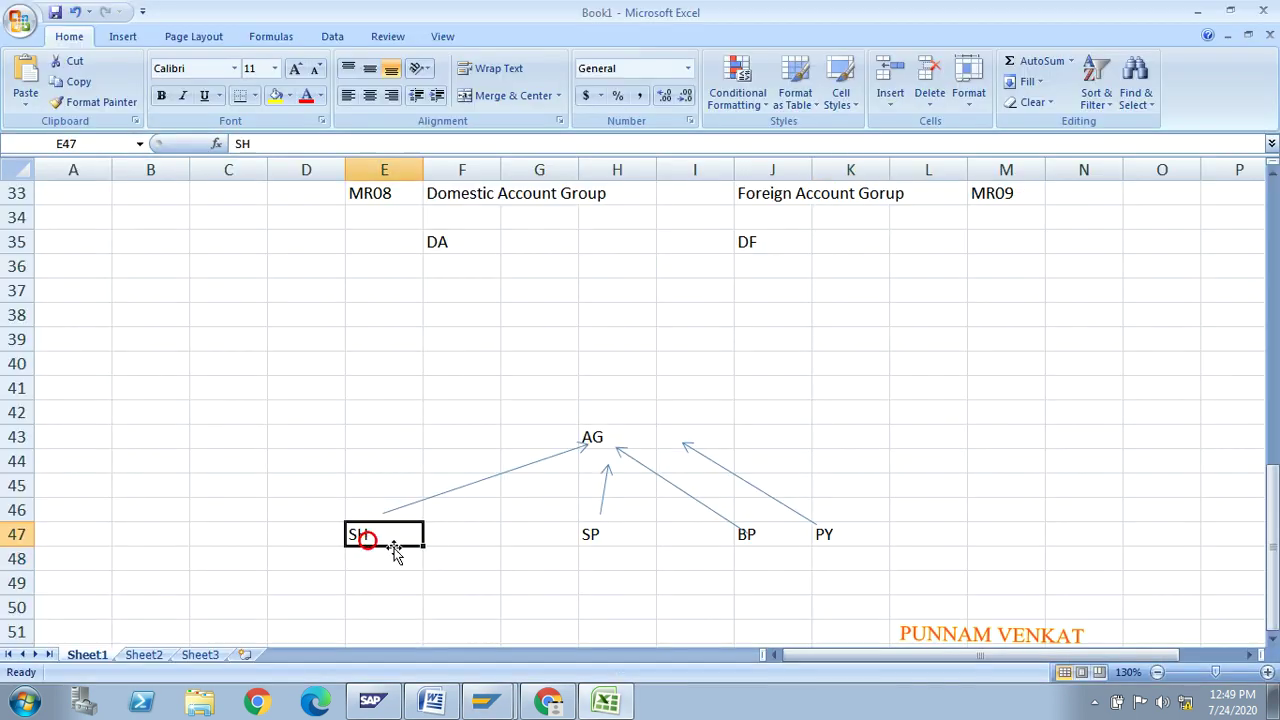
pyautogui.click(622, 534)
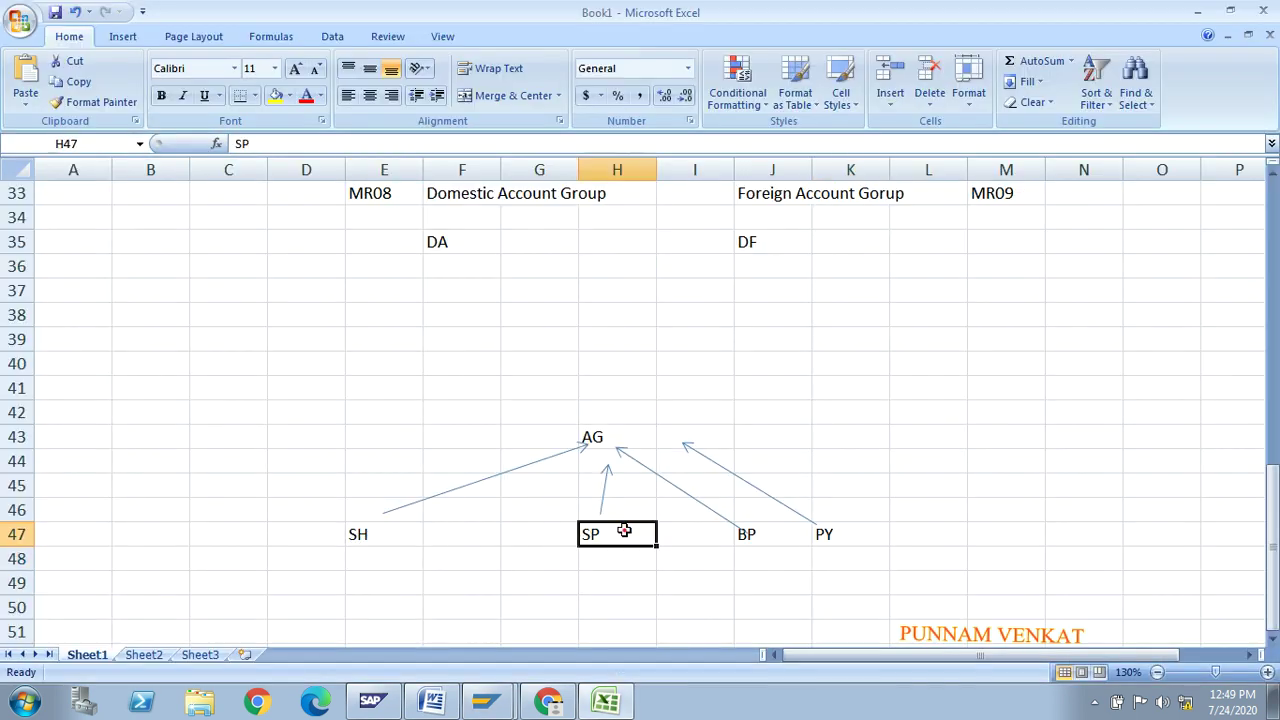
pyautogui.click(760, 535)
pyautogui.click(852, 537)
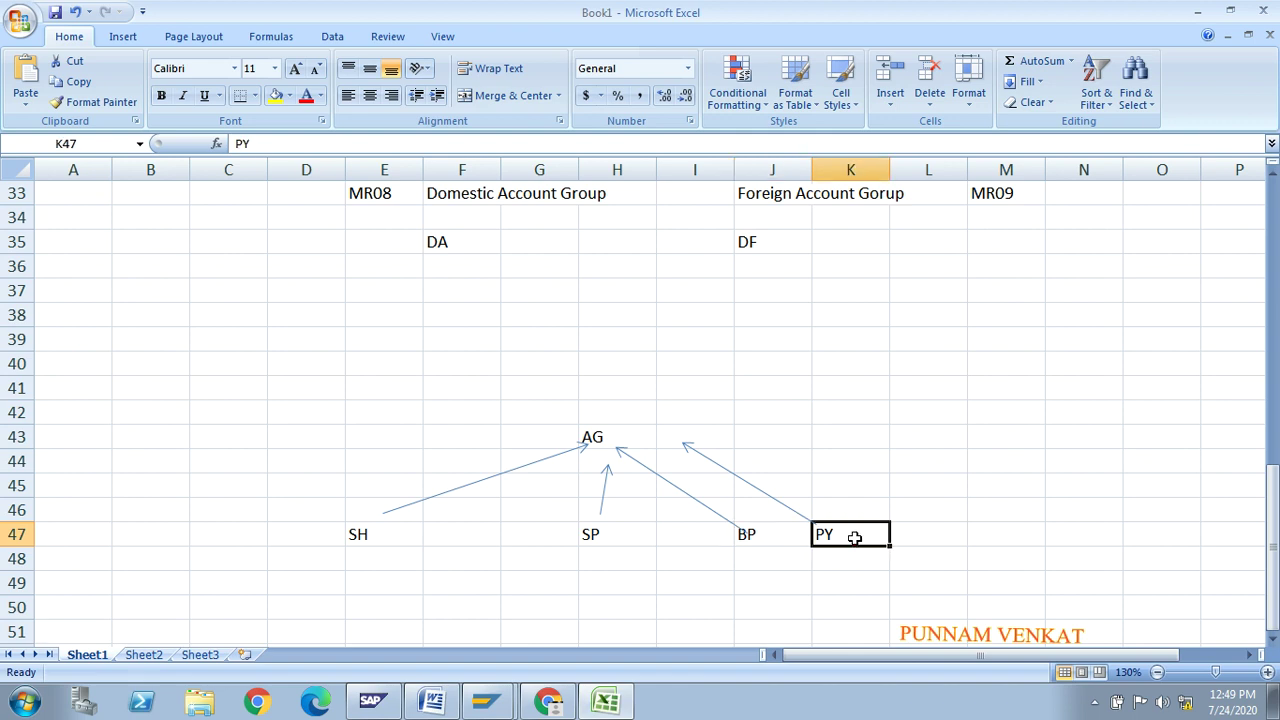
pyautogui.hotkey('alt', 'Tab')
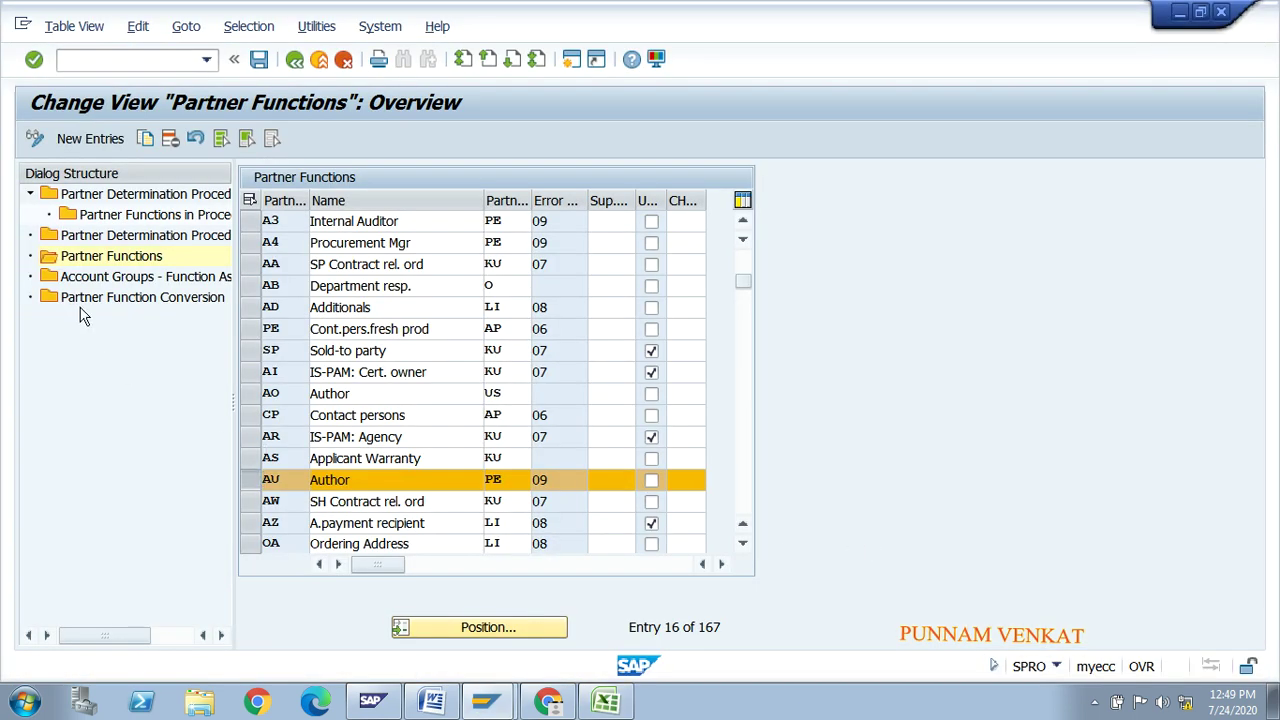
# In Account Groups - Function Assignment, start new entries and assign partner function SH to account group MR08
pyautogui.doubleClick(140, 285)
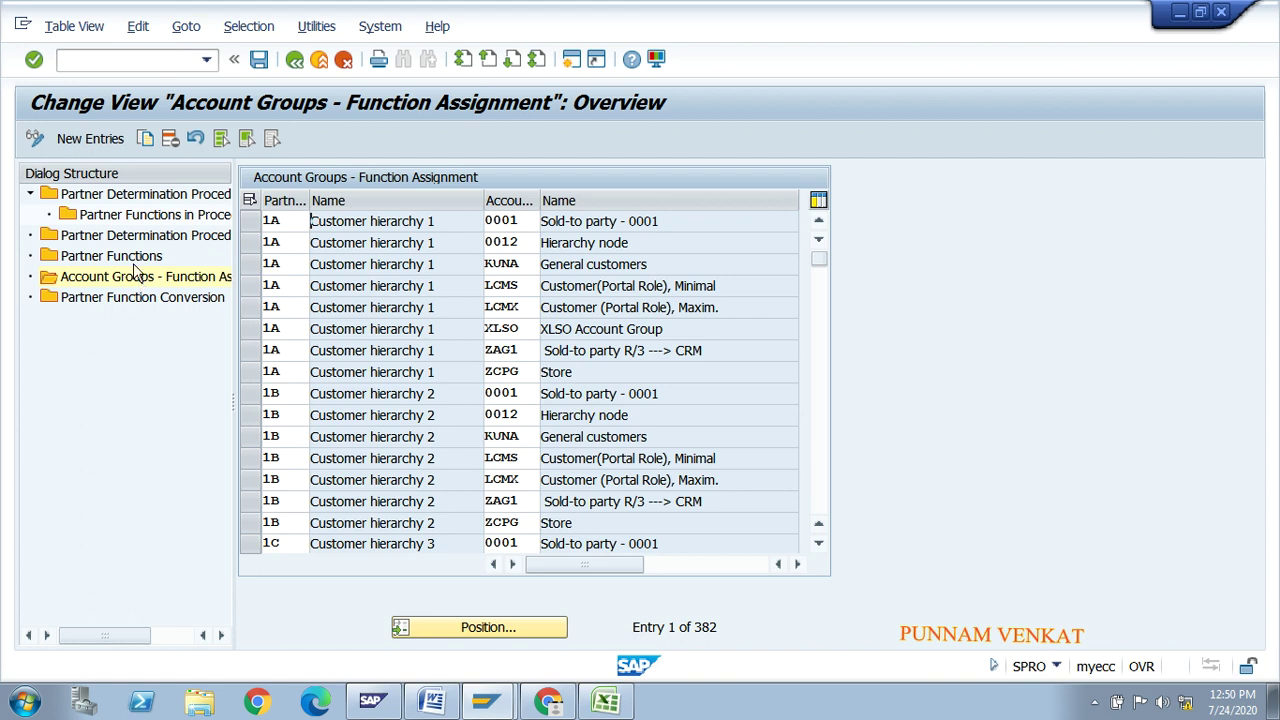
pyautogui.click(100, 140)
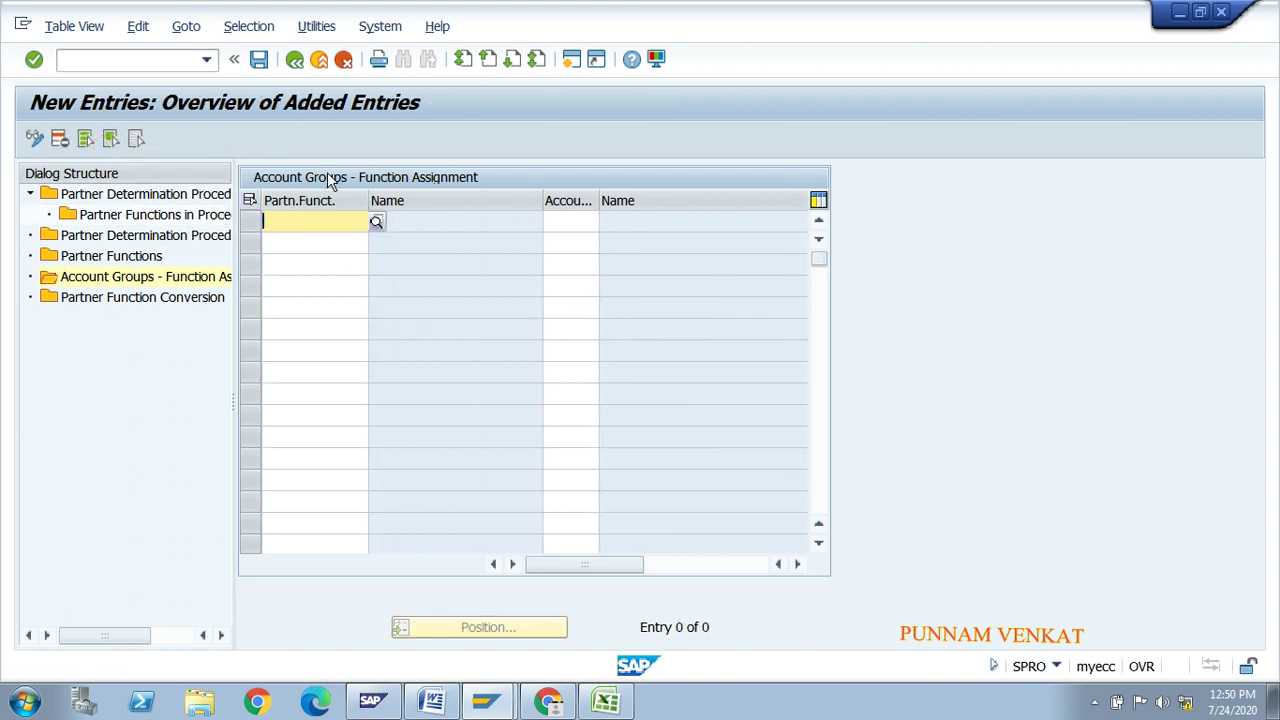
pyautogui.write('SH')
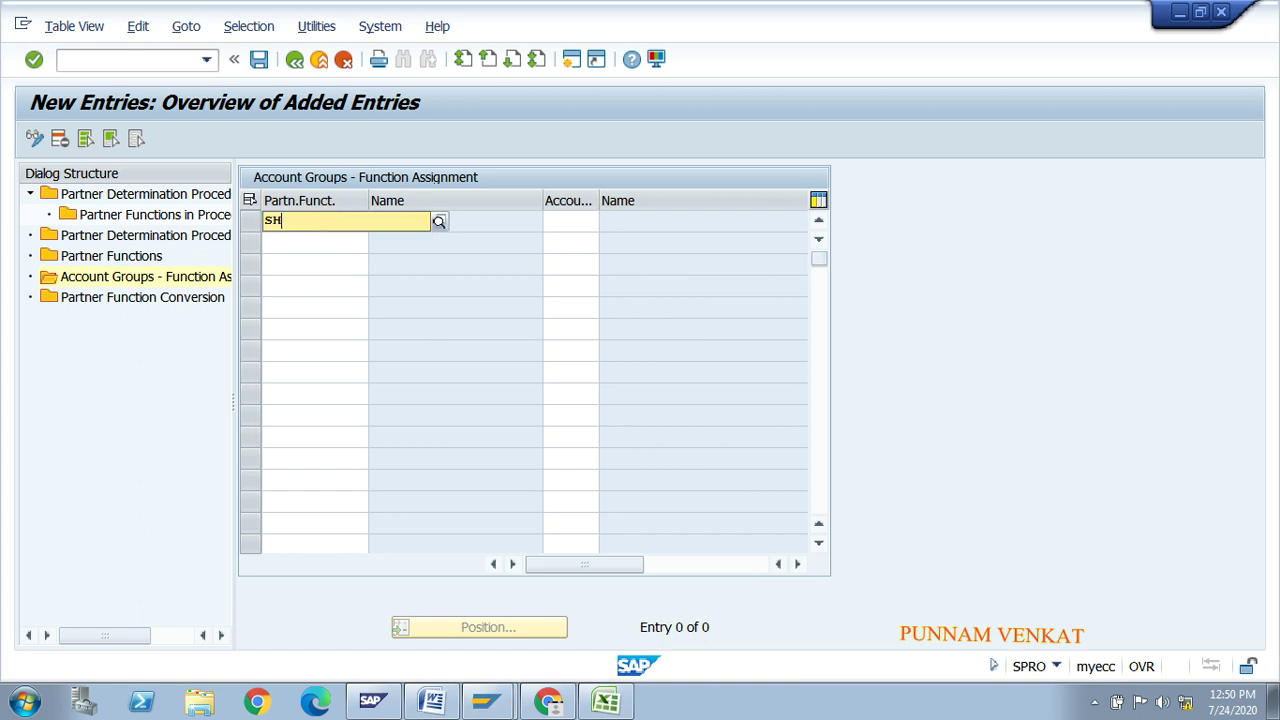
pyautogui.press('Tab')
pyautogui.write('MR')
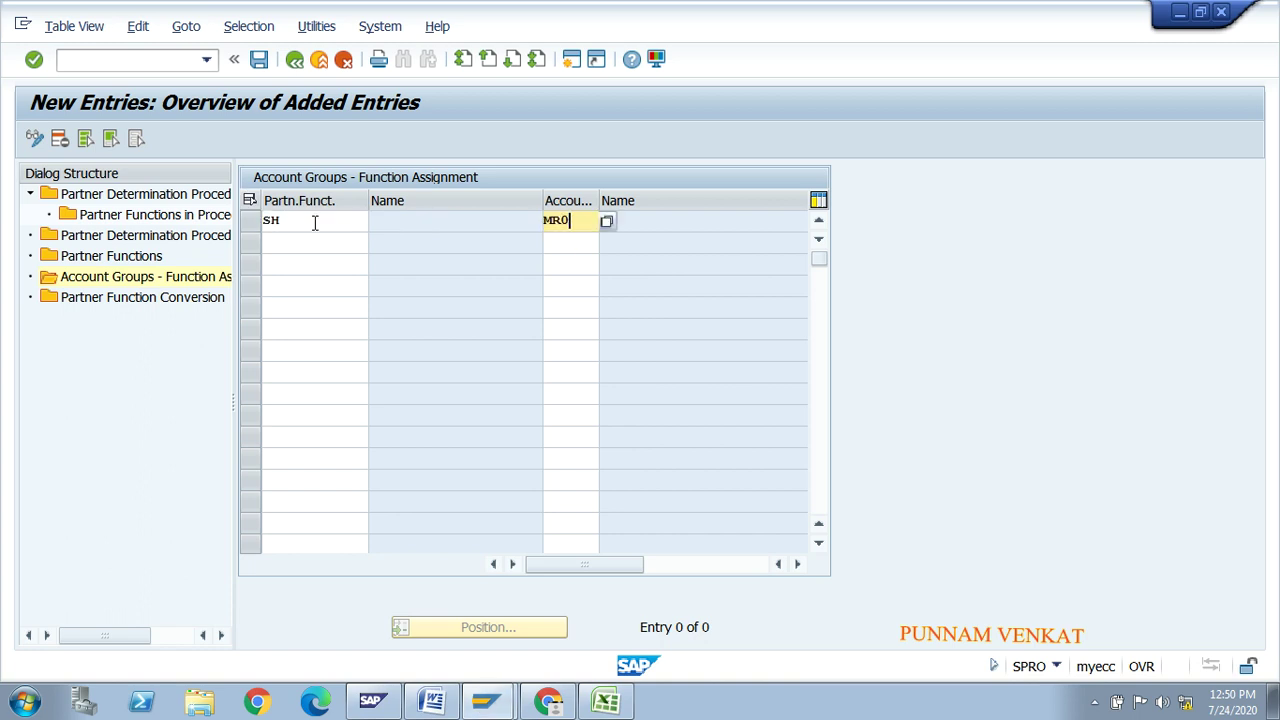
pyautogui.write('08')
pyautogui.press('Tab')
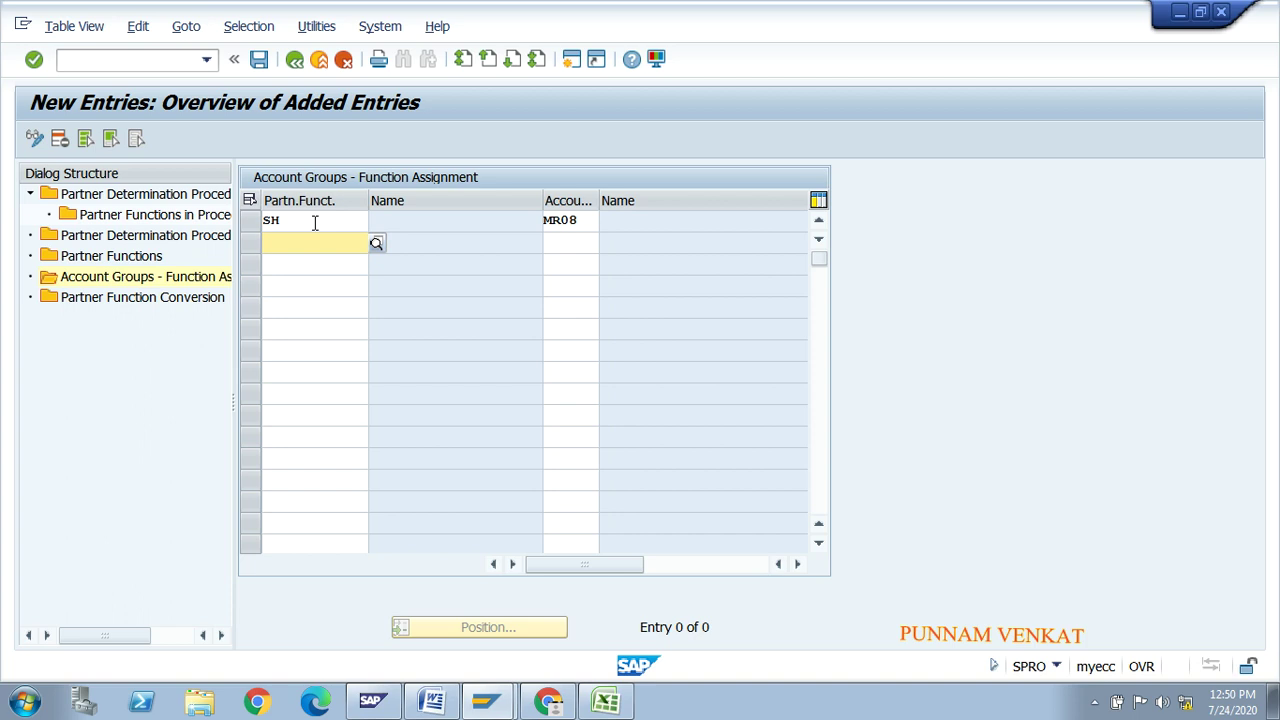
# Check the diagram in Excel, and add an entry assigning partner function SP to account group MR08
pyautogui.hotkey('alt', 'Tab')
pyautogui.hotkey('alt', 'Tab')
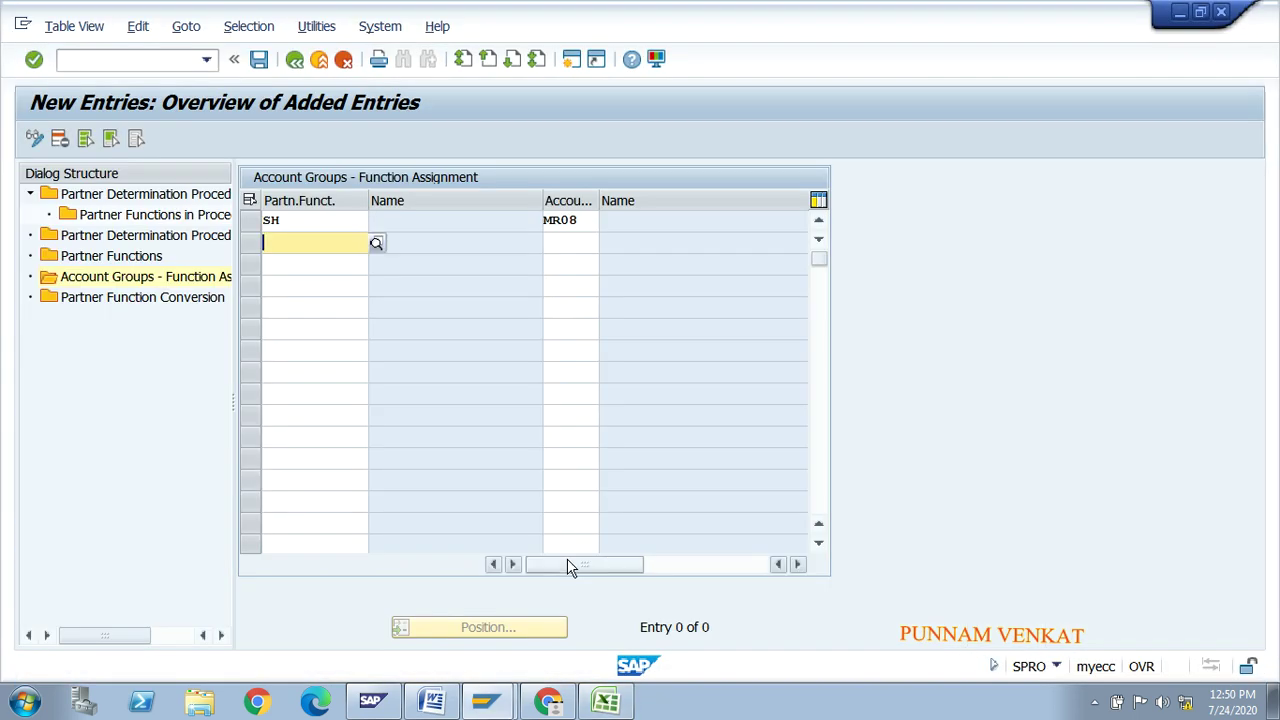
pyautogui.write('sp')
pyautogui.press('Tab')
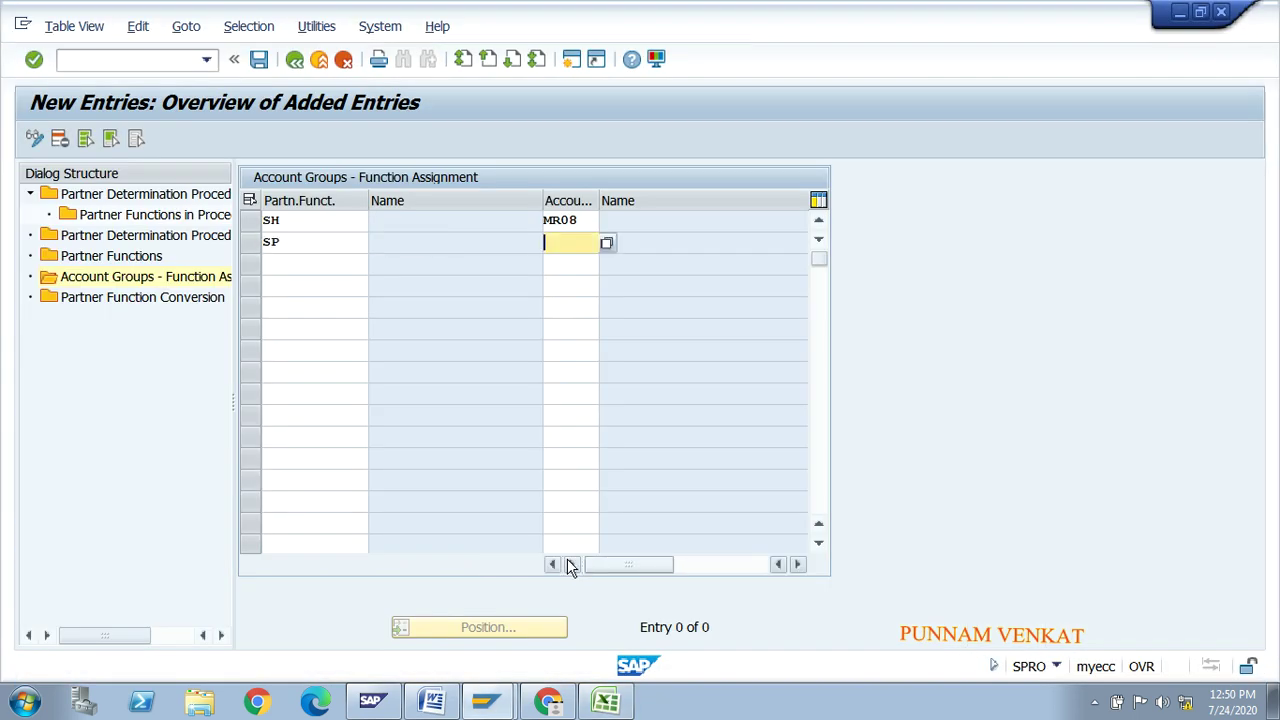
pyautogui.write('MR08')
pyautogui.press('Tab')
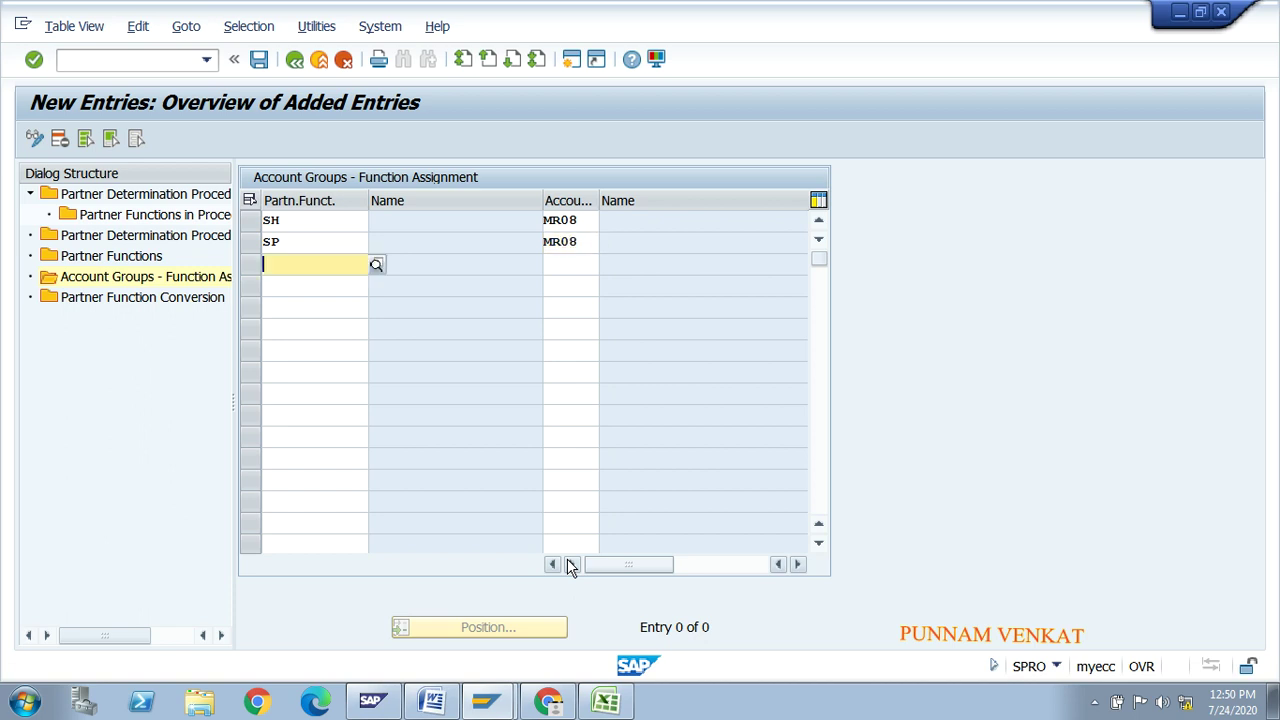
# Check the diagram again and add an entry assigning partner function BP to account group MR08
pyautogui.hotkey('alt', 'Tab')
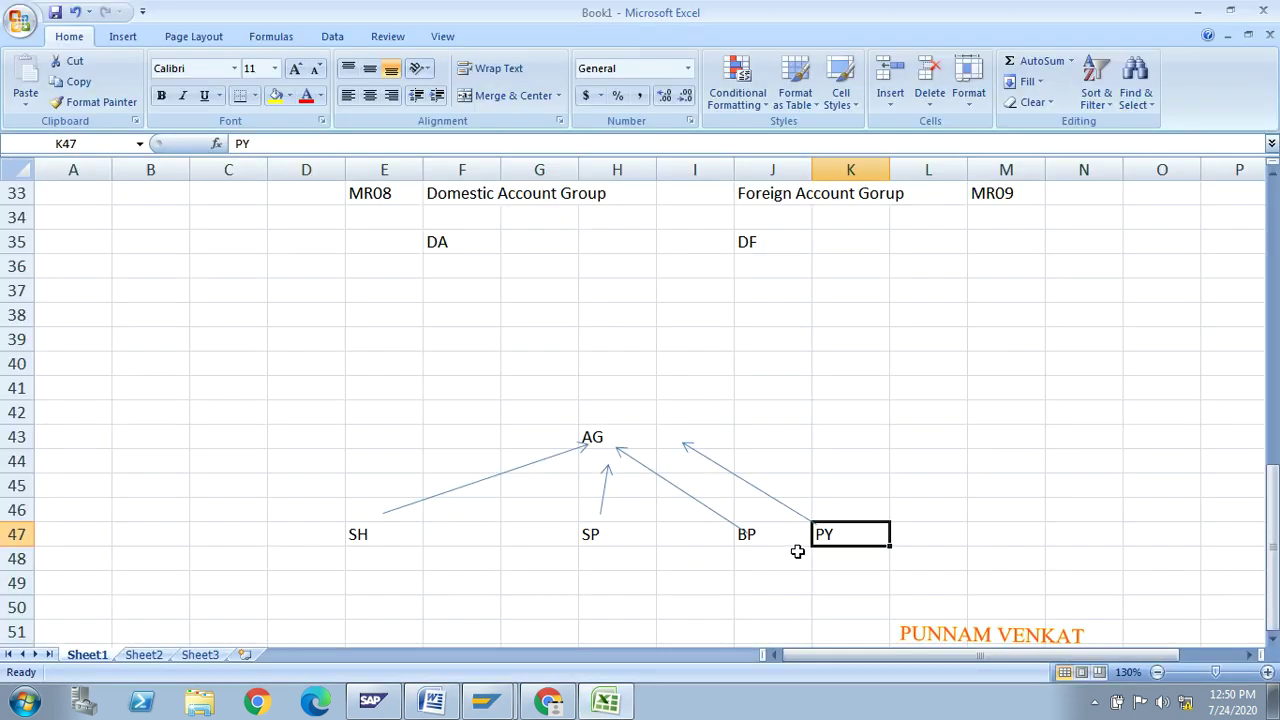
pyautogui.hotkey('alt', 'Tab')
pyautogui.write('MP')
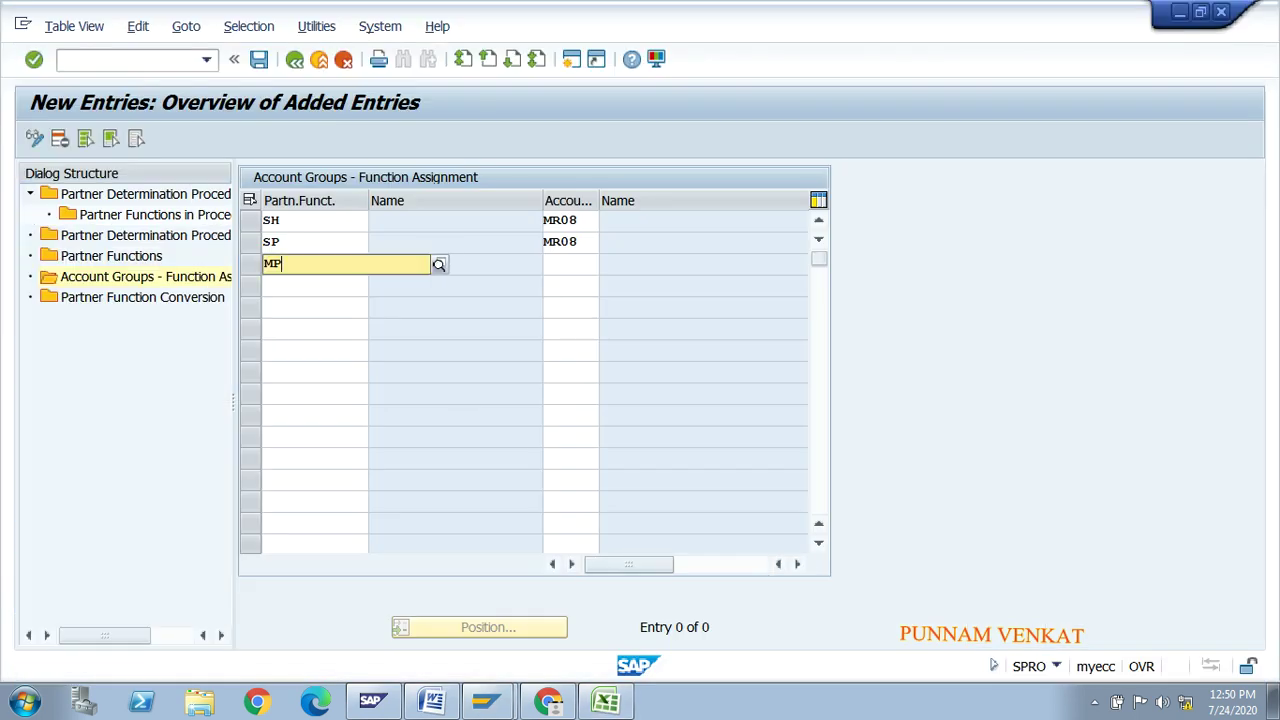
pyautogui.press('BackSpace')
pyautogui.press('BackSpace')
pyautogui.write('BP')
pyautogui.press('Tab')
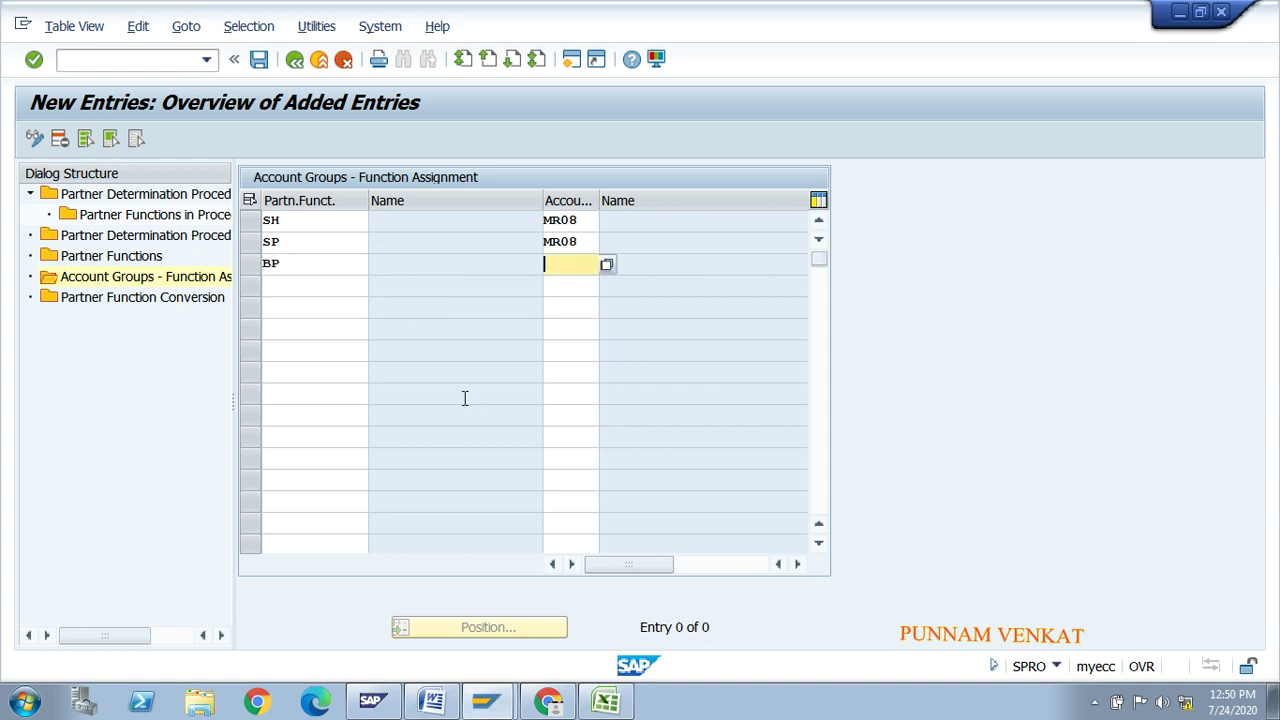
pyautogui.write('MR08')
pyautogui.press('Tab')
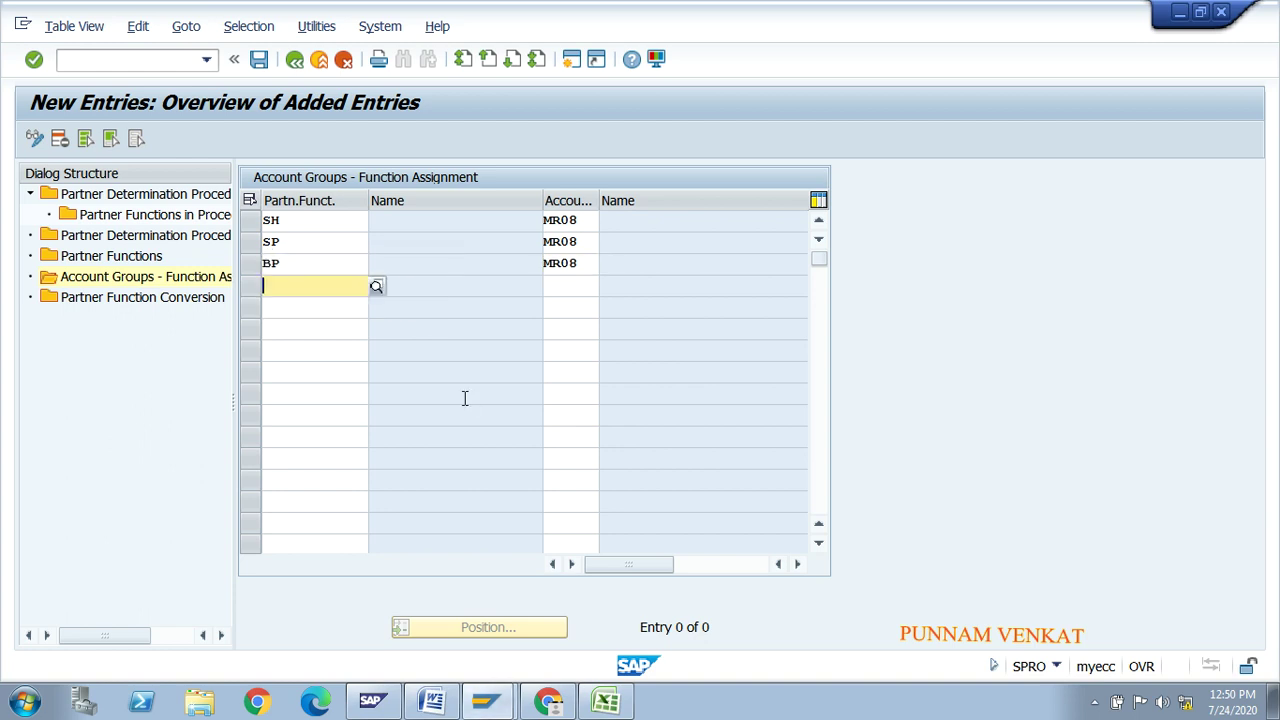
# Add an entry assigning partner function PY to account group MR08, and validate the new entries
pyautogui.hotkey('alt', 'Tab')
pyautogui.hotkey('alt', 'Tab')
pyautogui.write('PY')
pyautogui.press('Tab')
pyautogui.write('MR08')
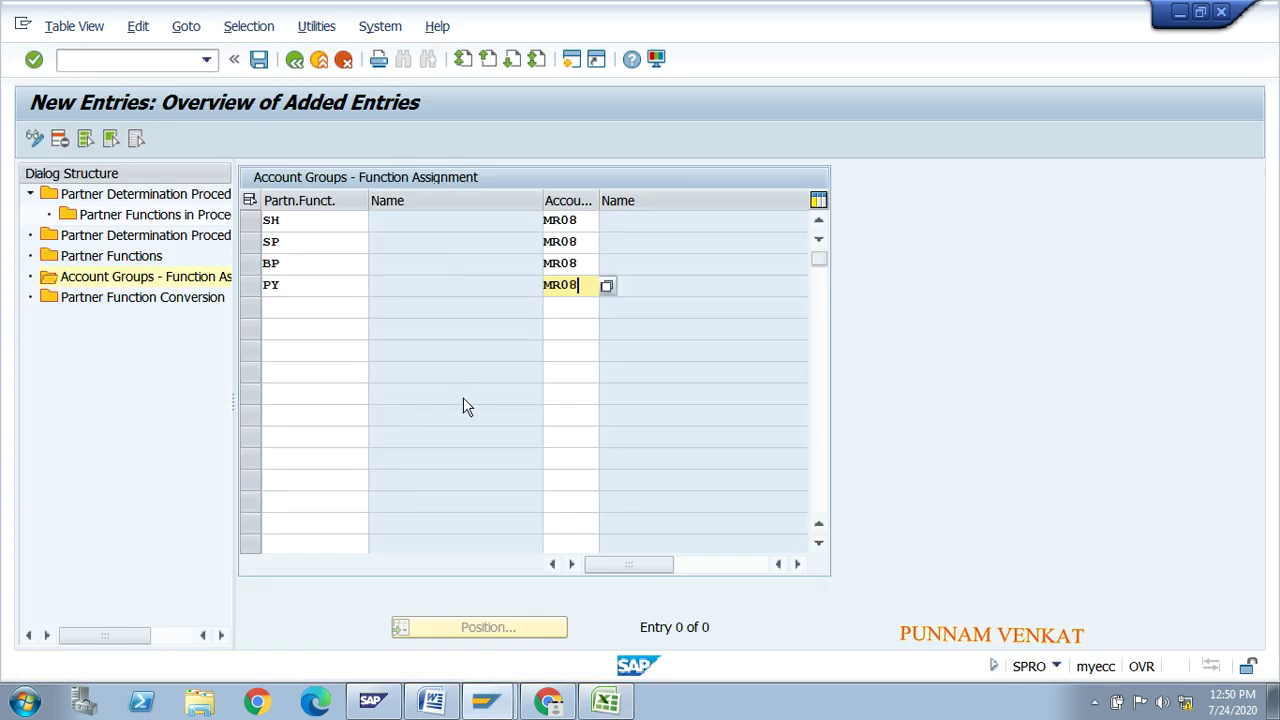
pyautogui.press('Return')
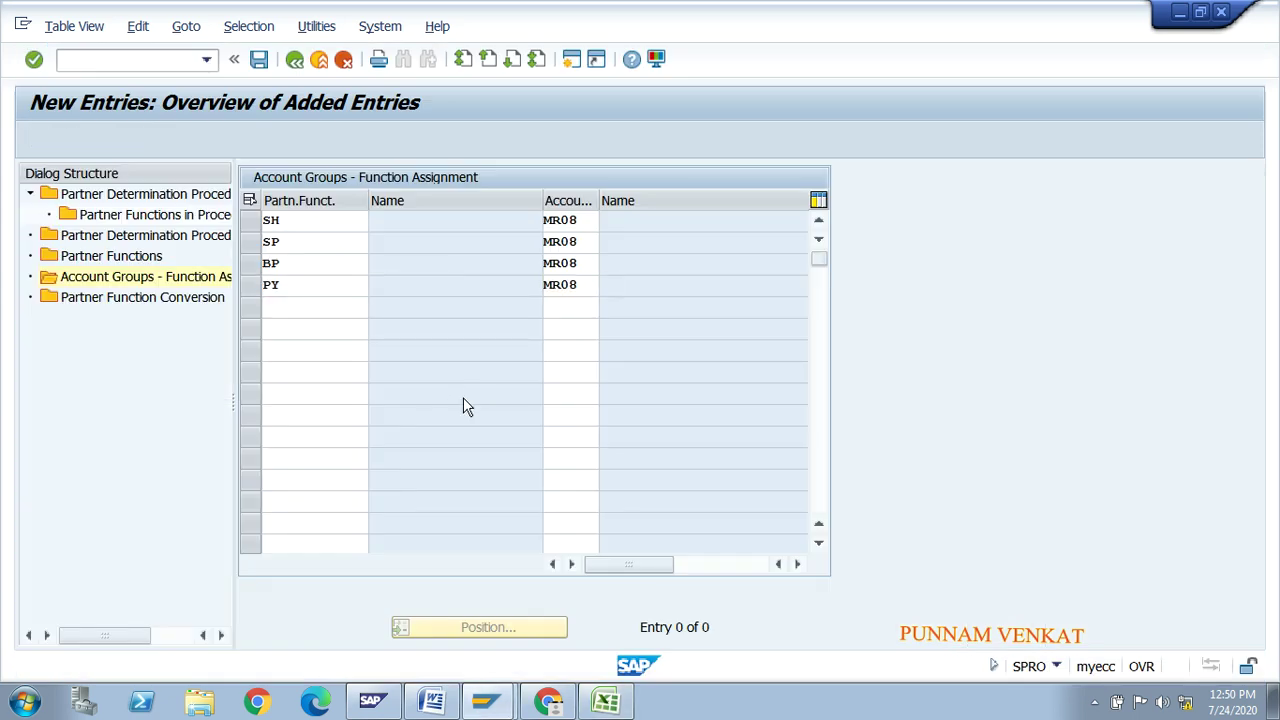
pyautogui.press('Return')
pyautogui.press('Return')
pyautogui.press('Return')
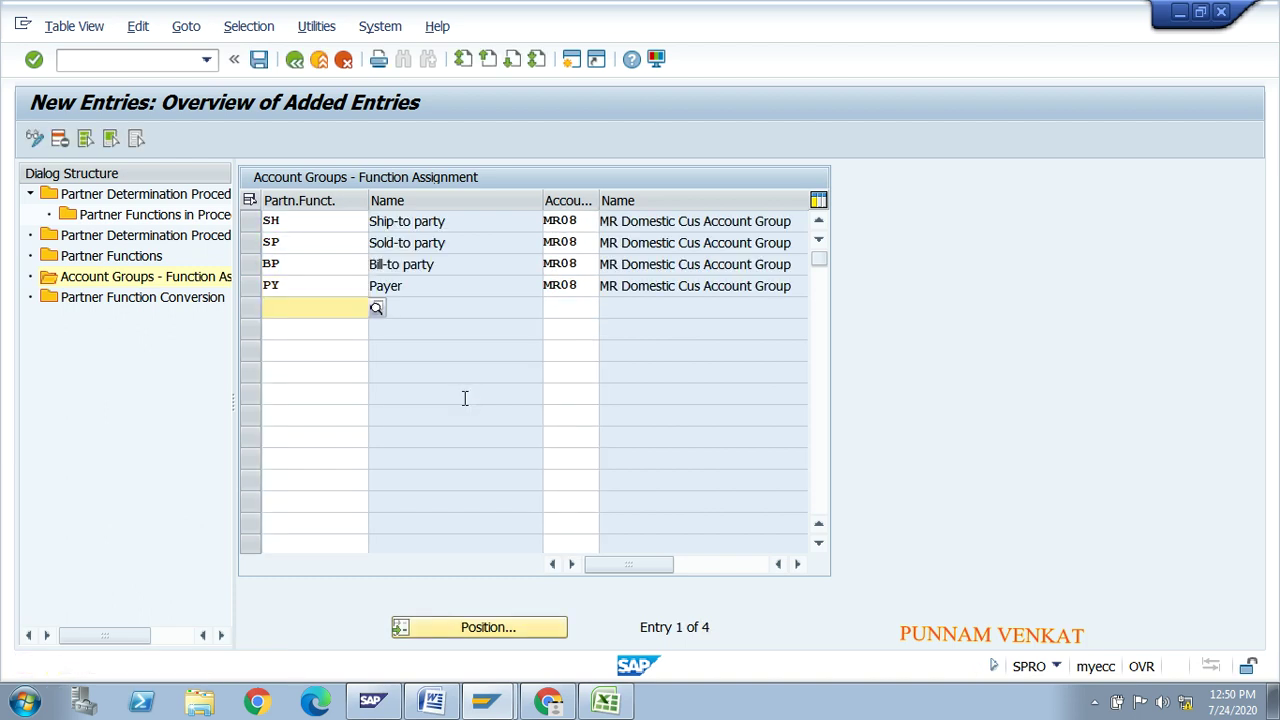
# Add an entry assigning partner function SH to account group MR09
pyautogui.write('SH')
pyautogui.press('Tab')
pyautogui.write('MR')
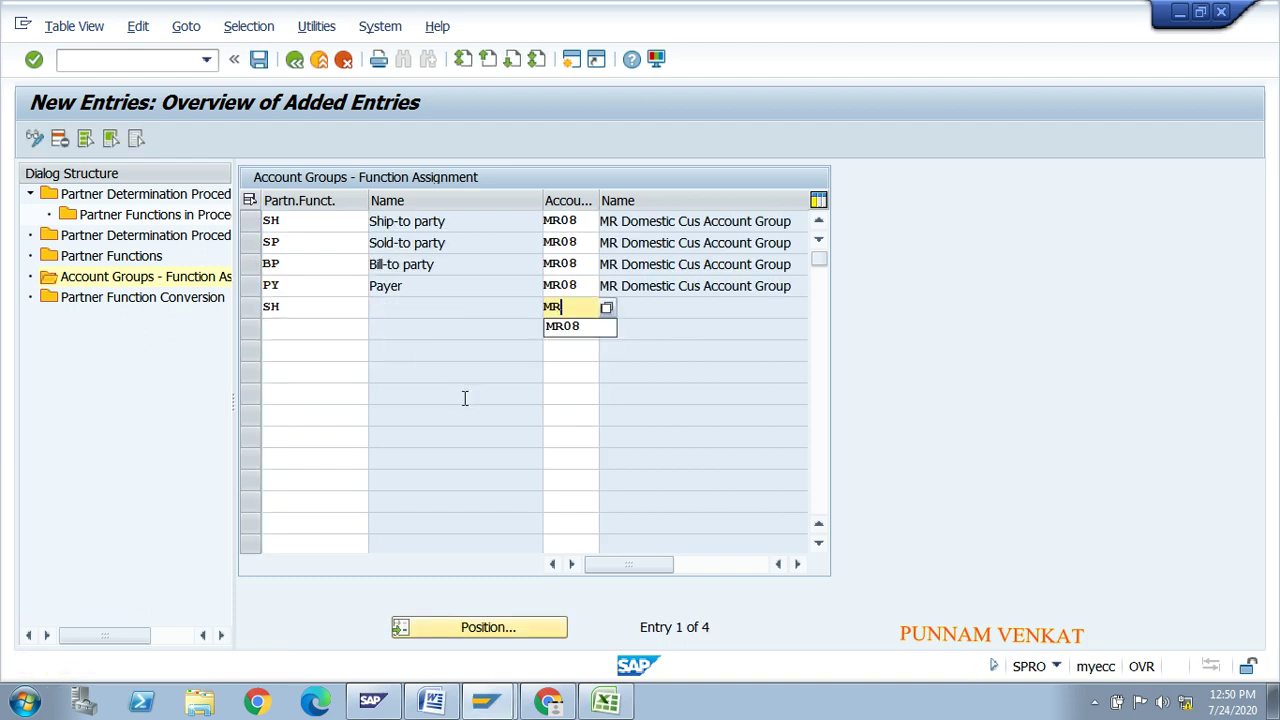
pyautogui.write('09')
pyautogui.press('Tab')
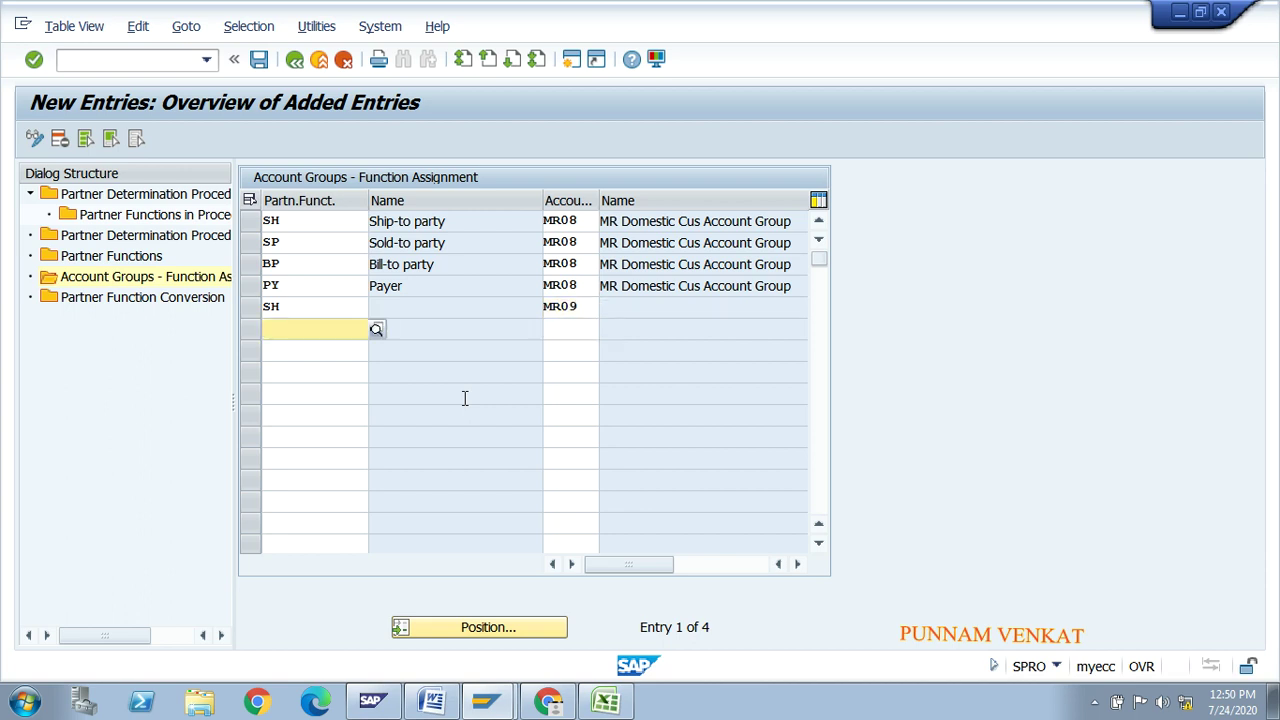
# Add an entry for partner function SP with account group MP09
pyautogui.write('SP')
pyautogui.press('Tab')
pyautogui.write('M')
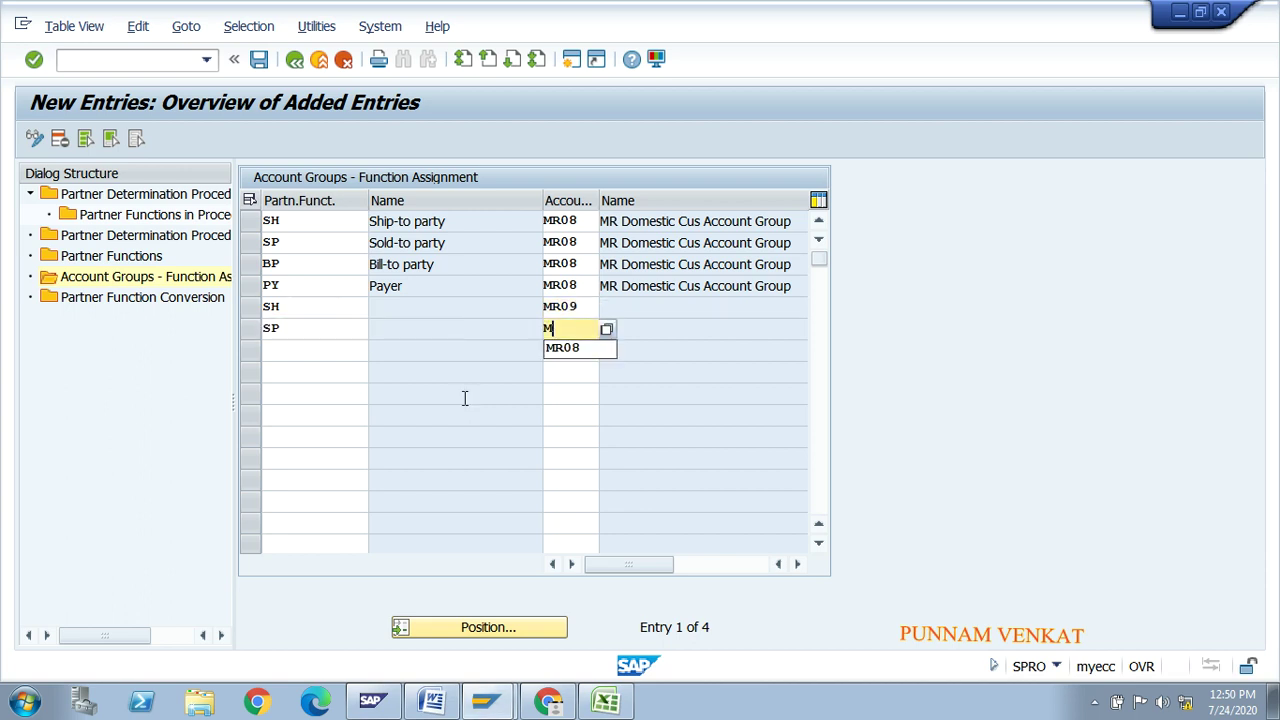
pyautogui.write('R0')
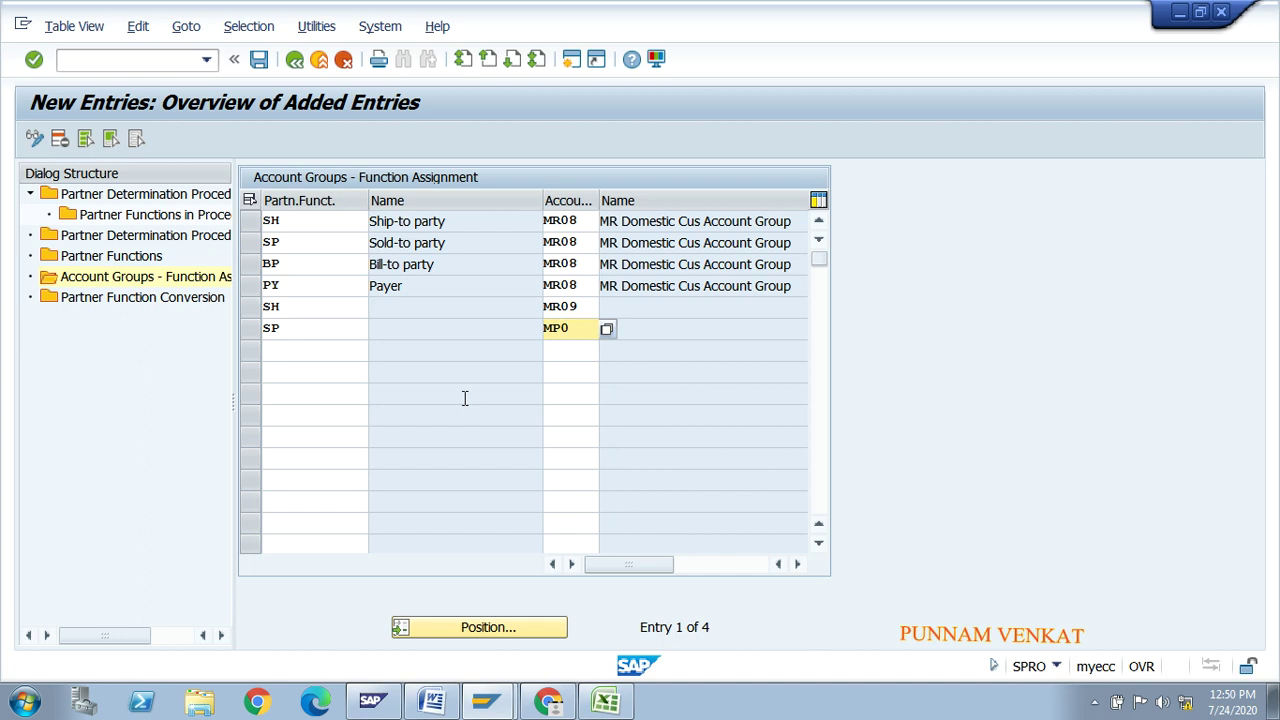
pyautogui.write('9')
pyautogui.press('Tab')
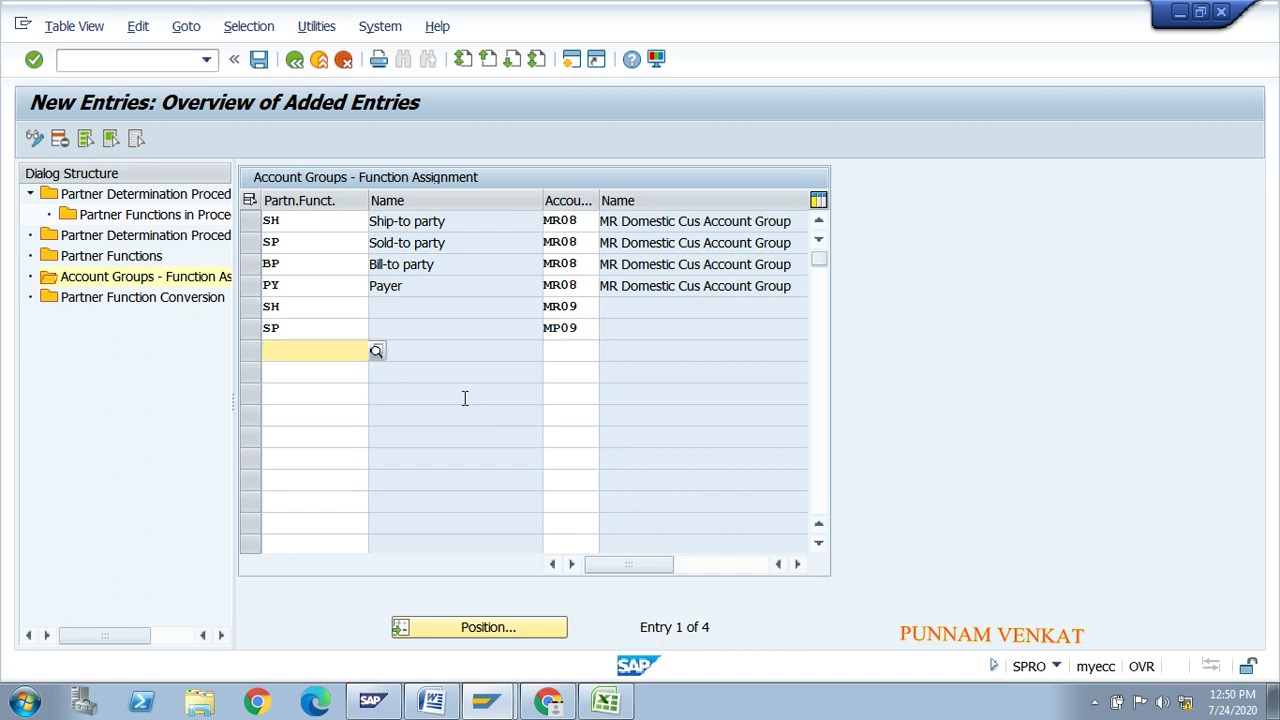
# Add an entry assigning partner function BP to account group MR09
pyautogui.write('BP')
pyautogui.press('Tab')
pyautogui.write('M')
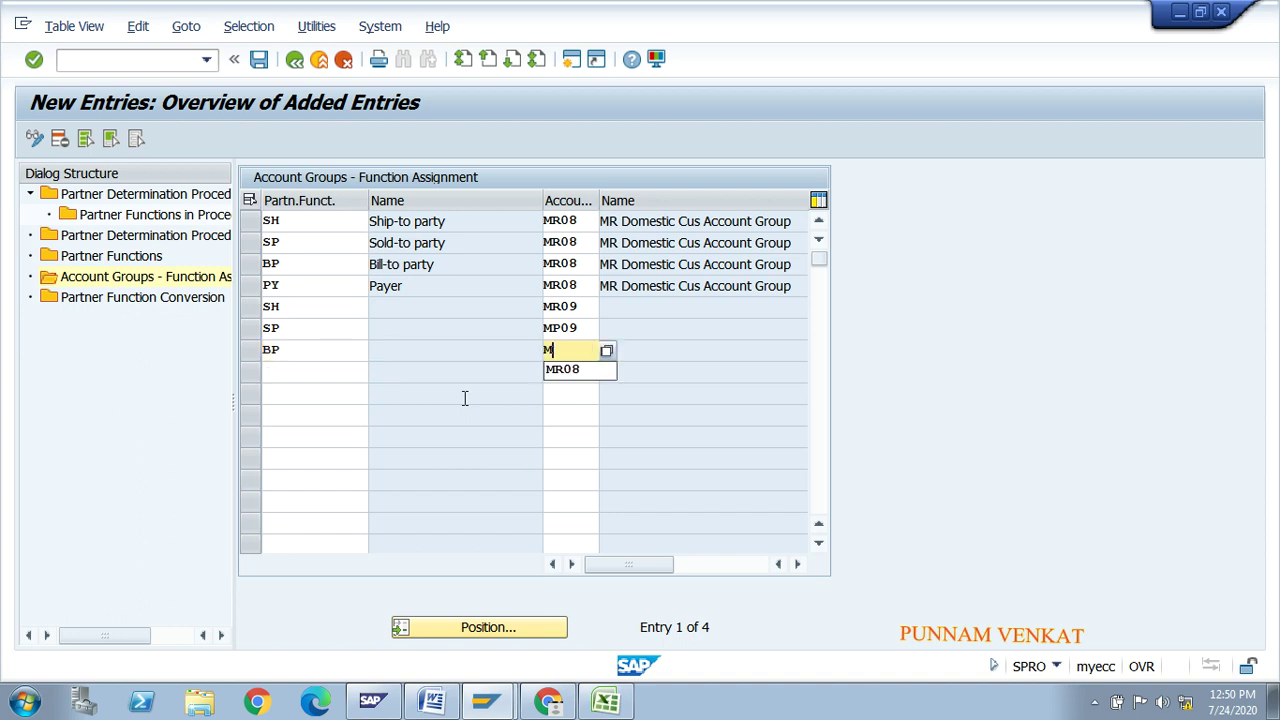
pyautogui.write('R09')
pyautogui.press('Tab')
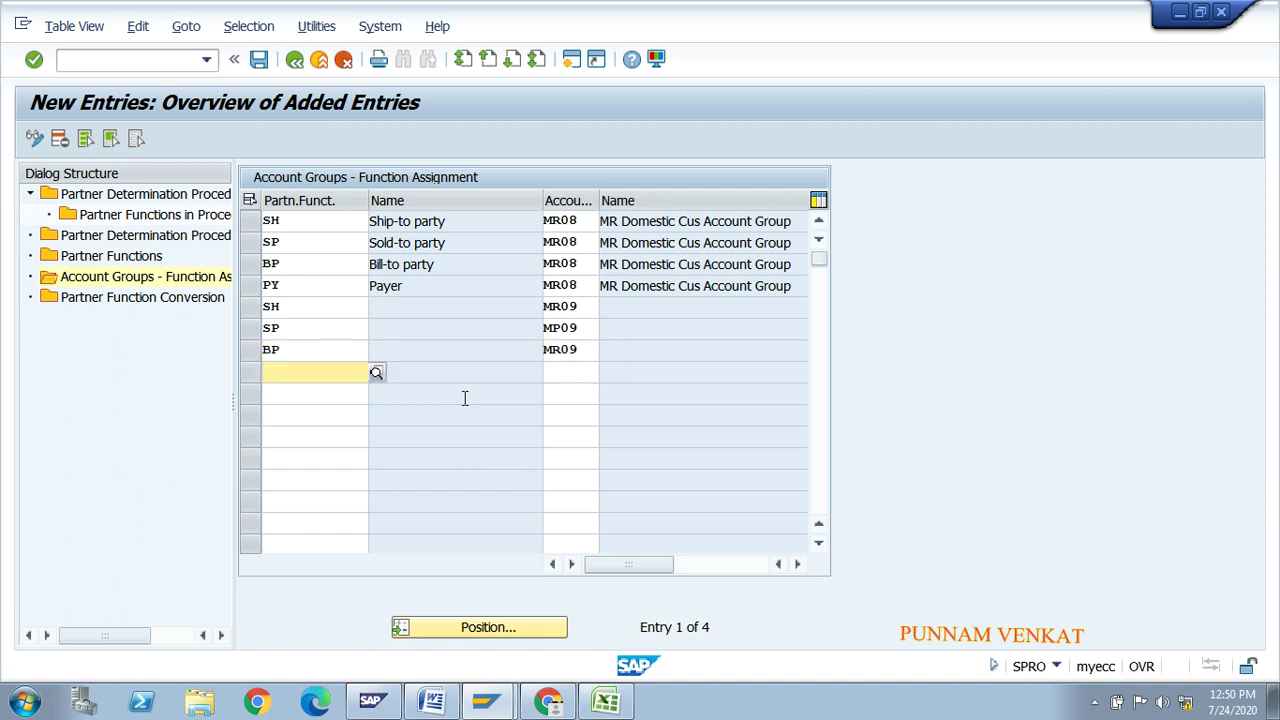
# Add an entry assigning partner function PY to account group MR09, and validate the new entries
pyautogui.write('PY')
pyautogui.press('Tab')
pyautogui.write('MR')
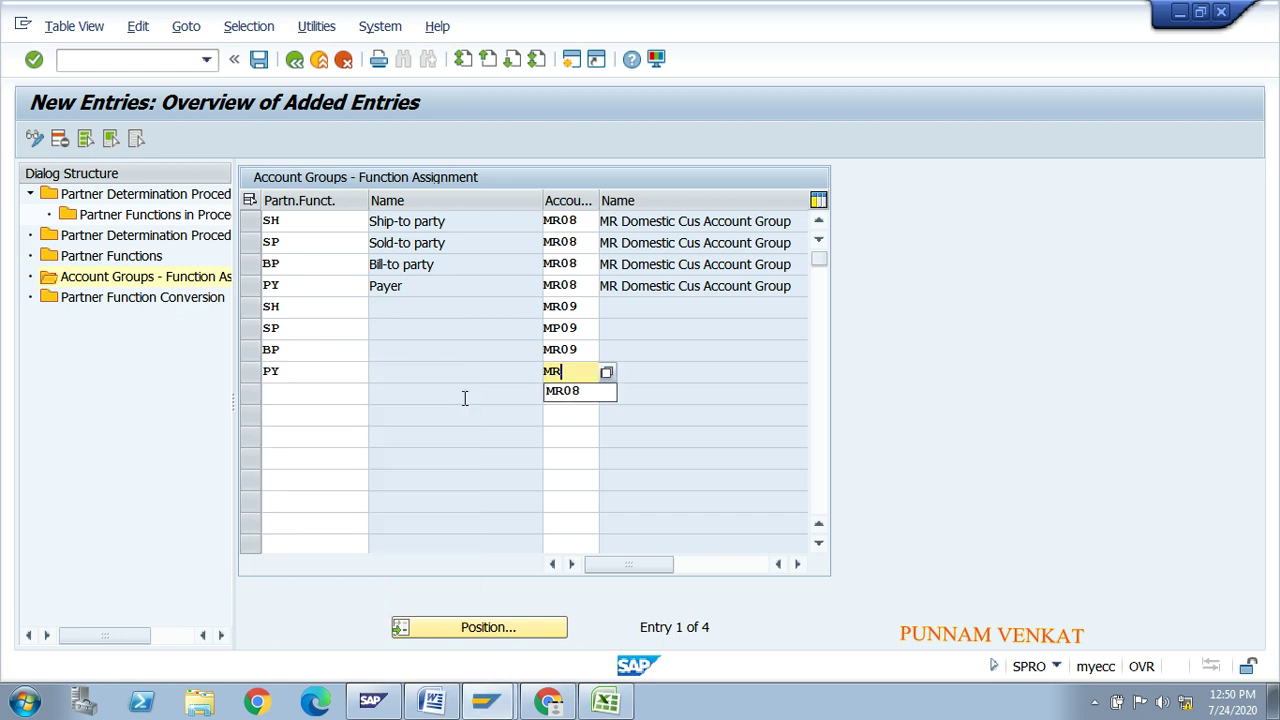
pyautogui.write('09')
pyautogui.press('Return')
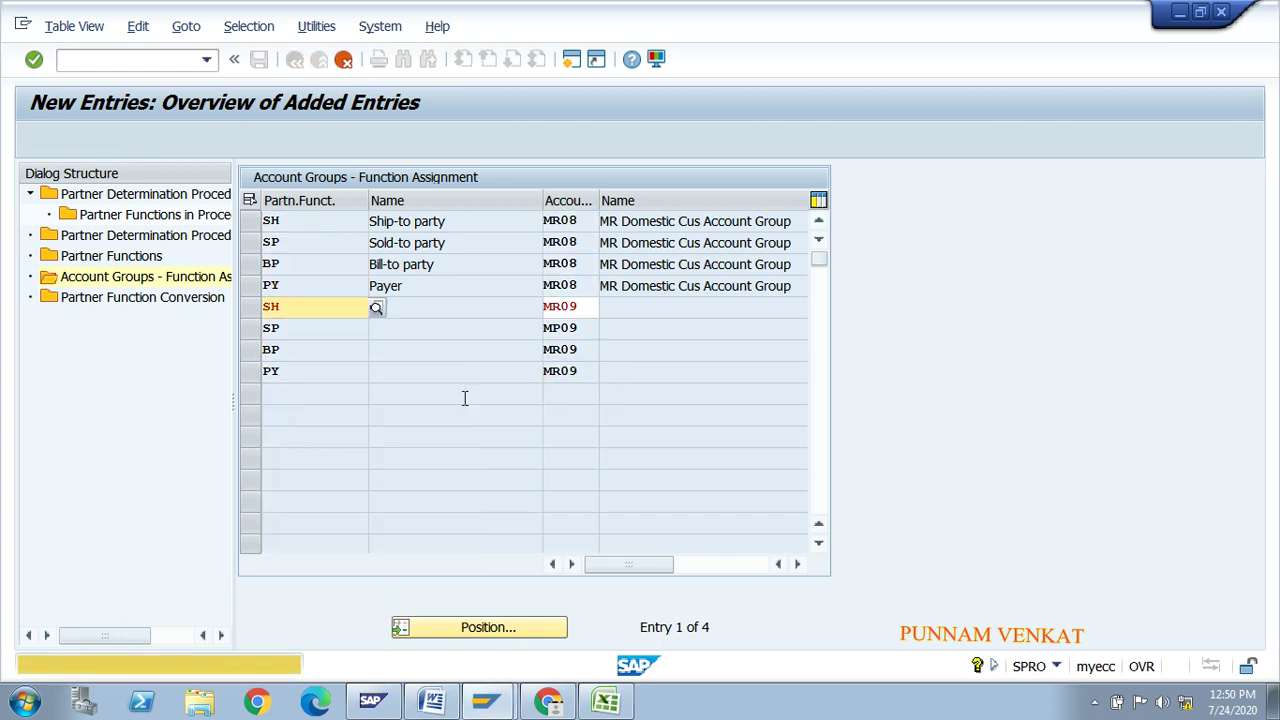
pyautogui.press('Return')
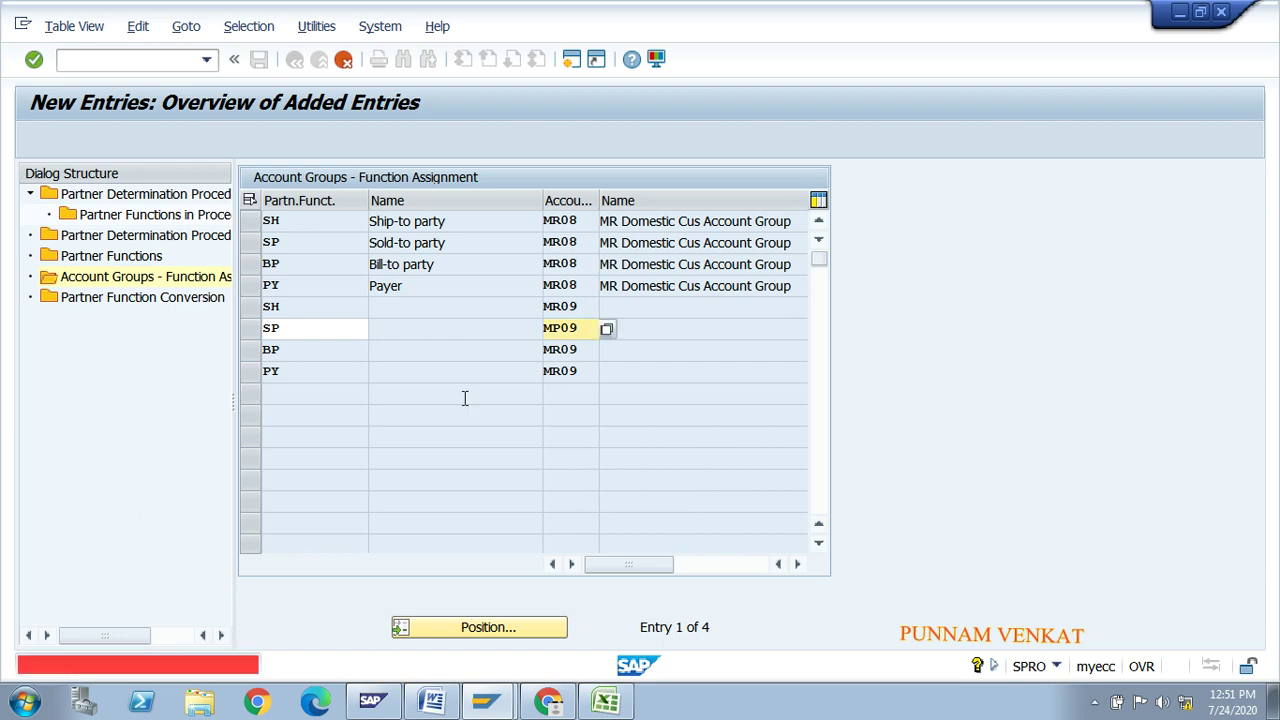
# Correct the account group of the SP entry with MP09 to MR09, and save the function assignments
pyautogui.click(563, 331)
pyautogui.press('BackSpace')
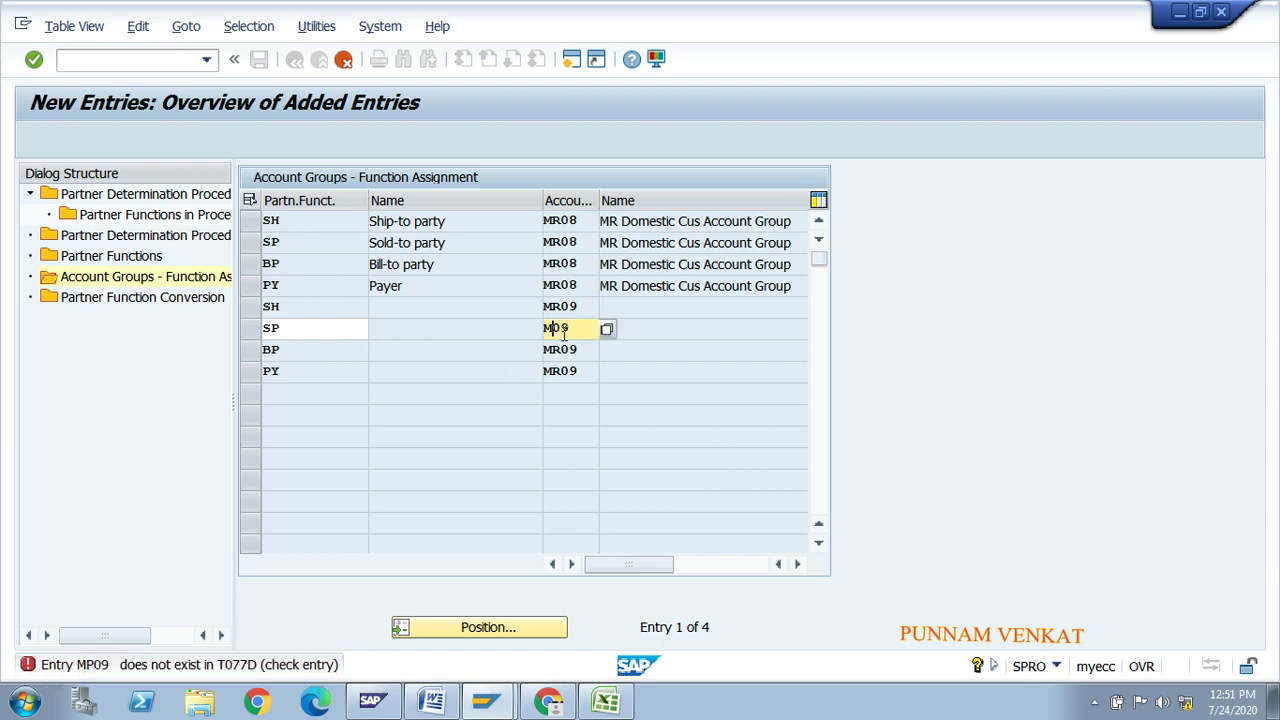
pyautogui.write('R09')
pyautogui.press('Return')
pyautogui.press('Return')
pyautogui.press('Return')
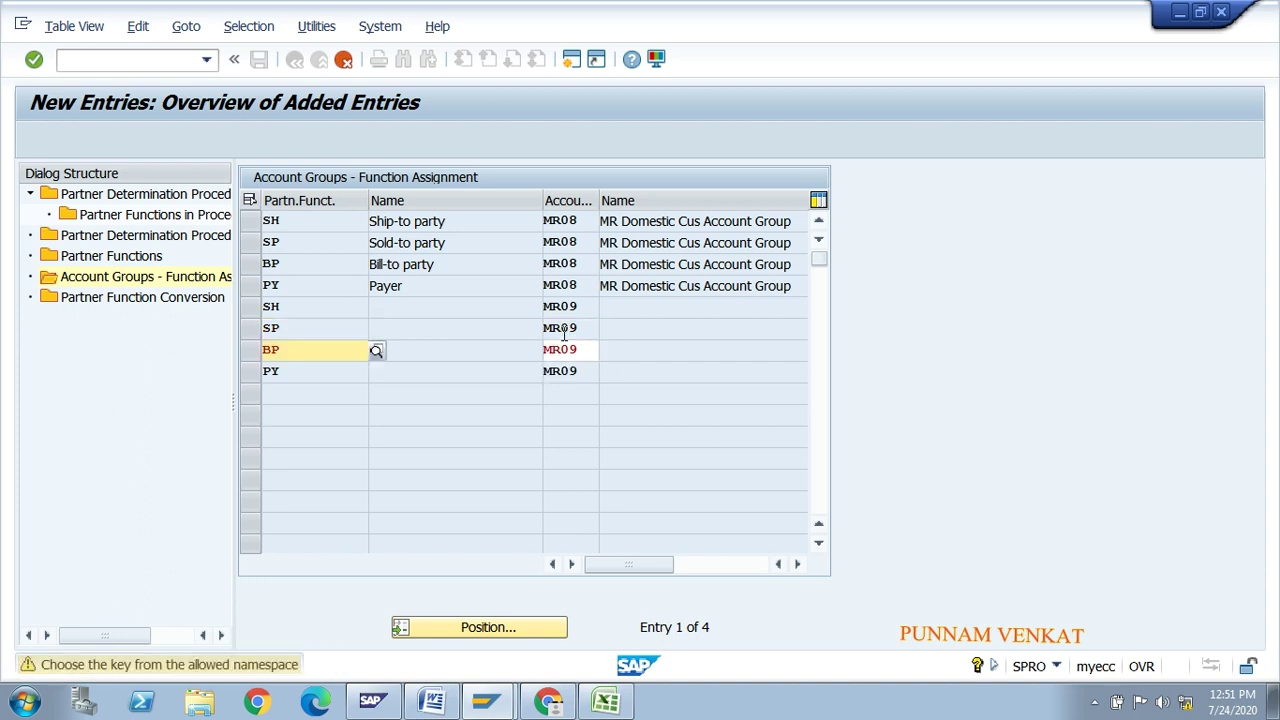
pyautogui.press('Return')
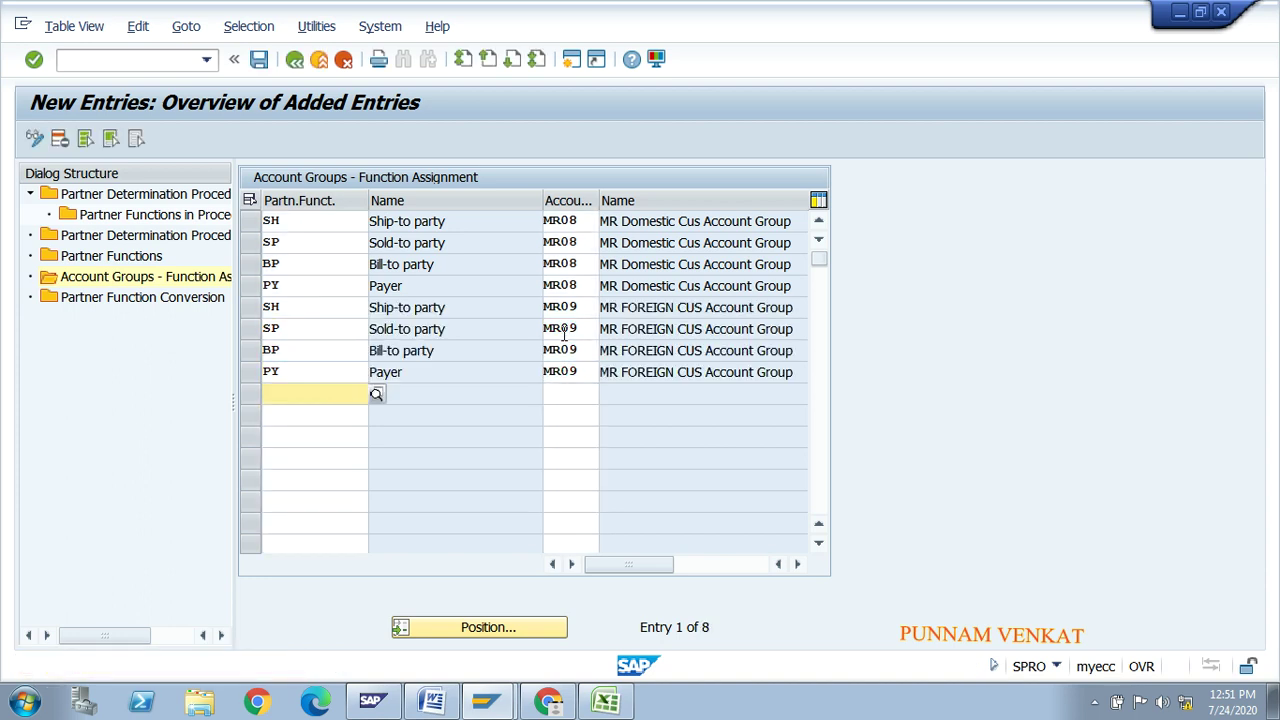
pyautogui.click(372, 221)
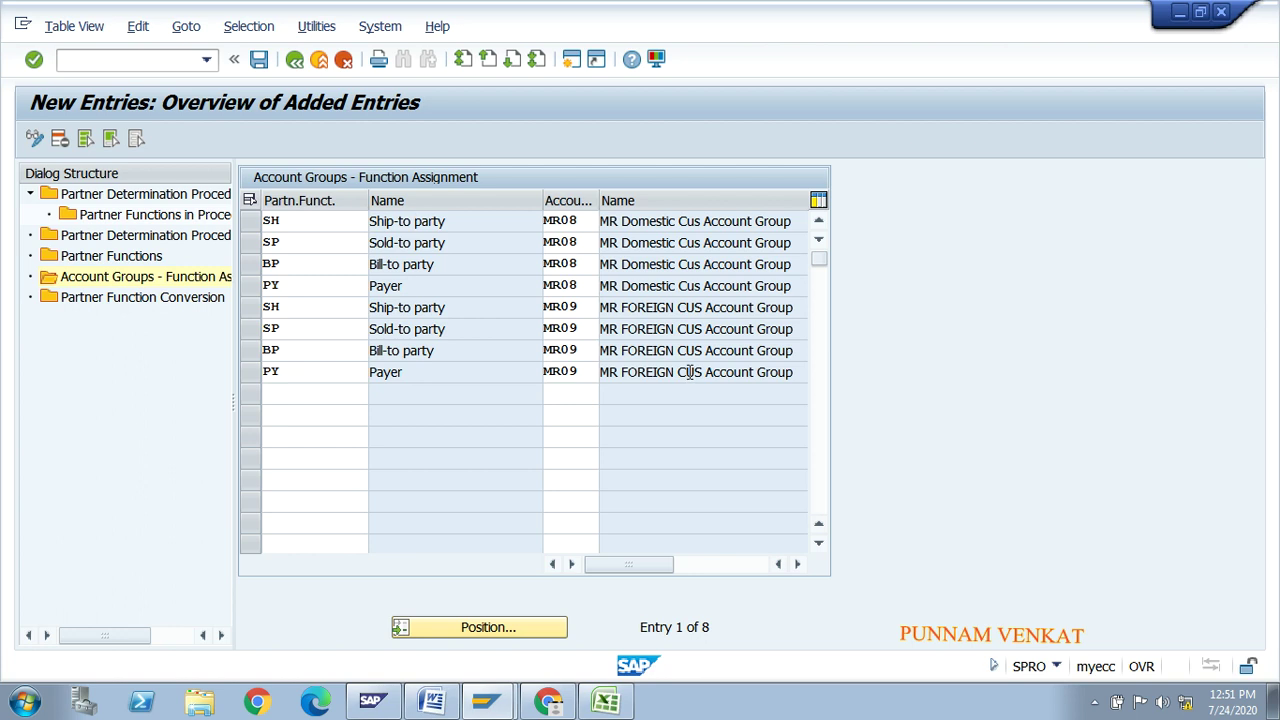
pyautogui.click(258, 60)
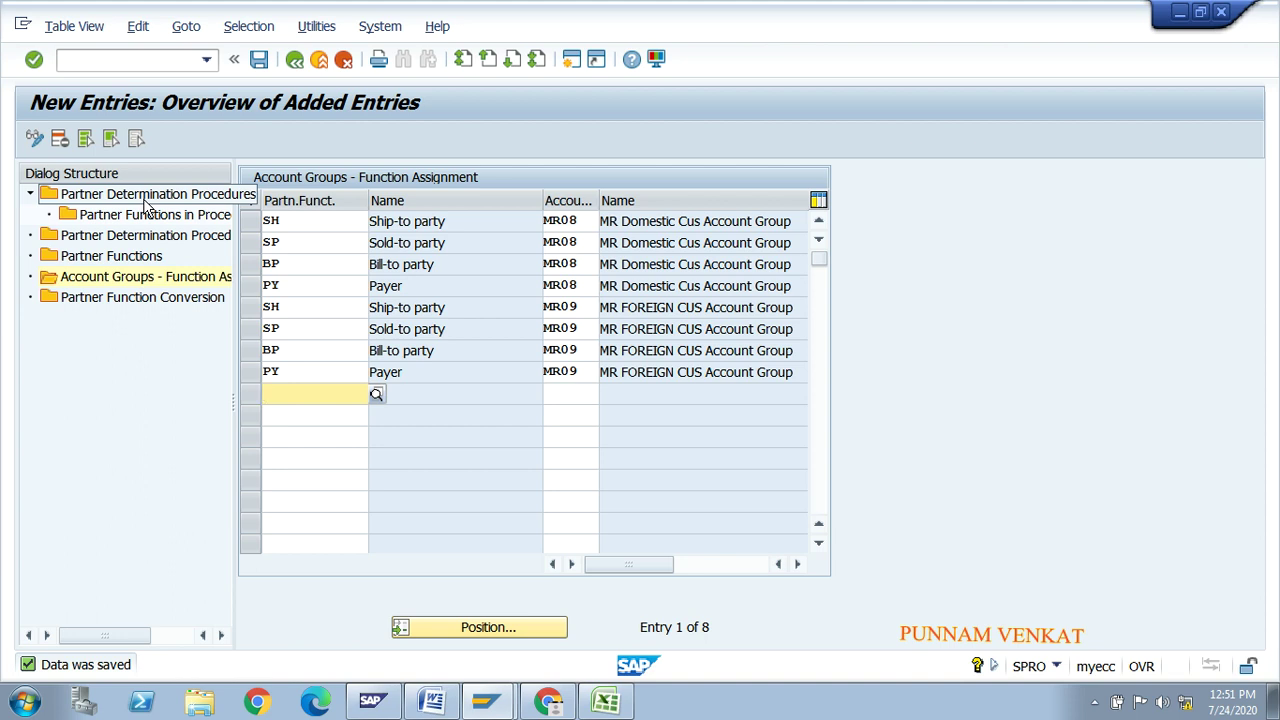
# Open the partner functions in procedure AG and review the SP, BP, PY and SH rows
pyautogui.click(147, 195)
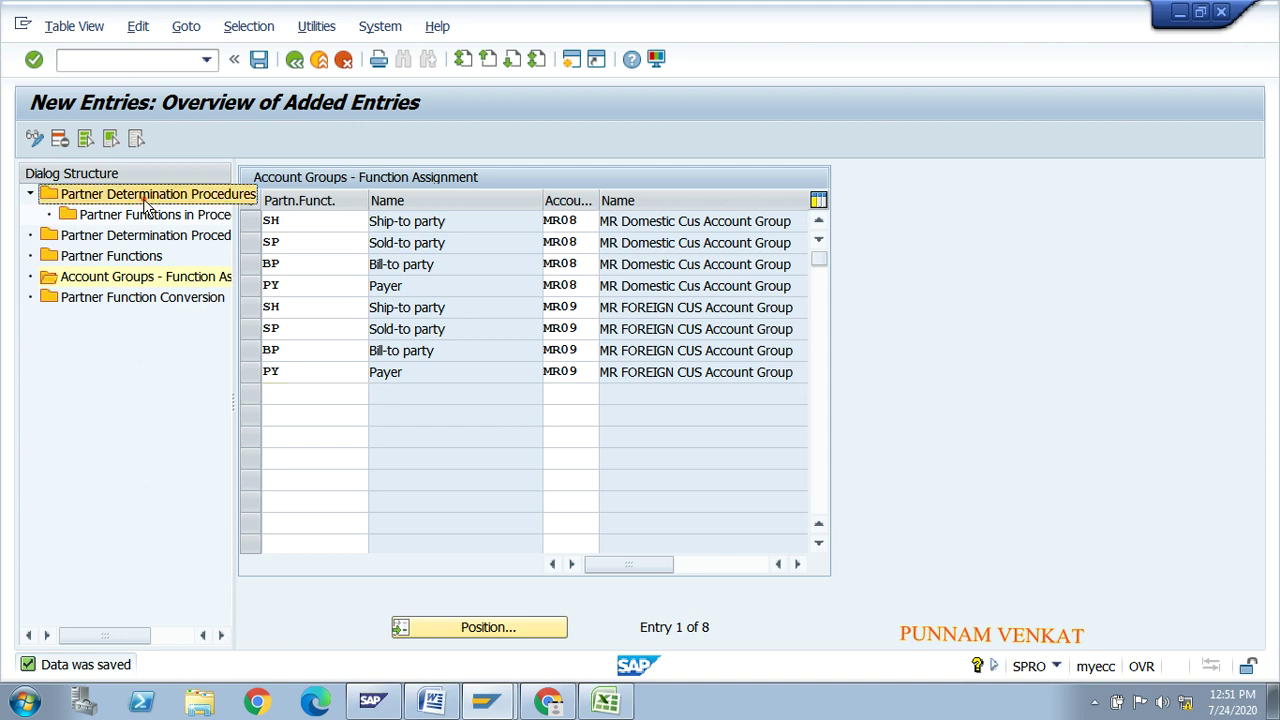
pyautogui.doubleClick(145, 203)
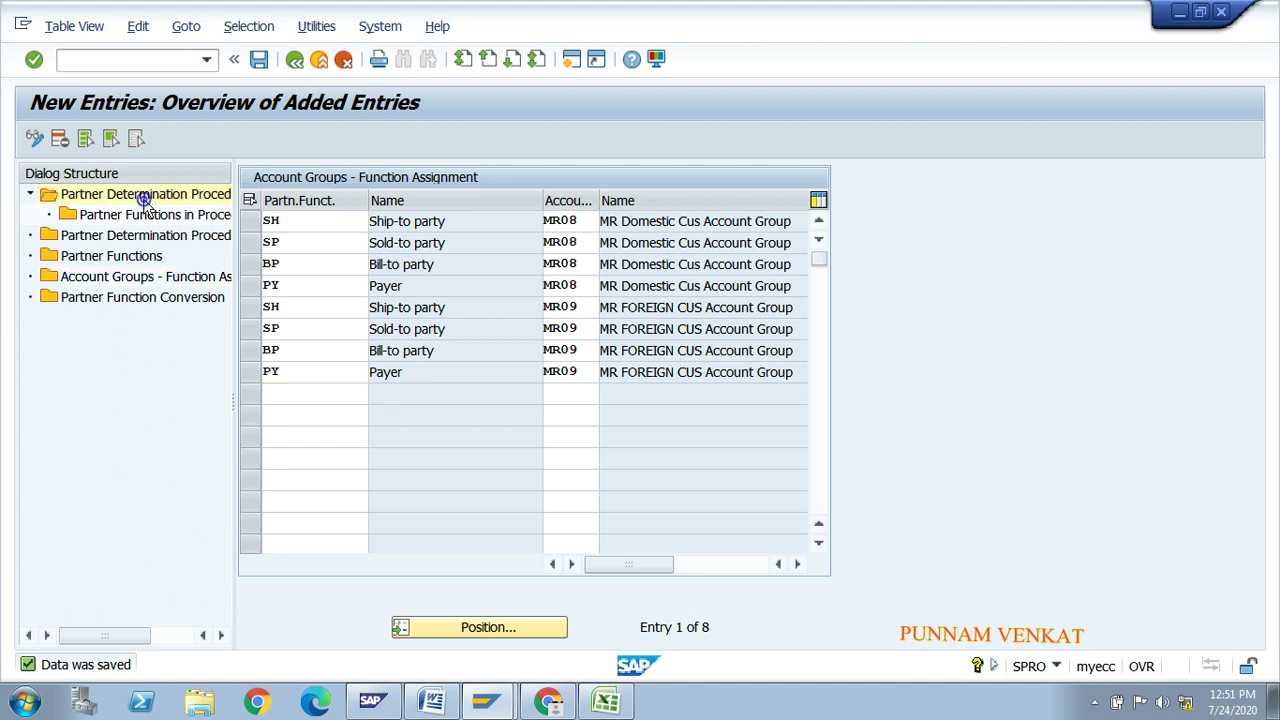
pyautogui.click(252, 225)
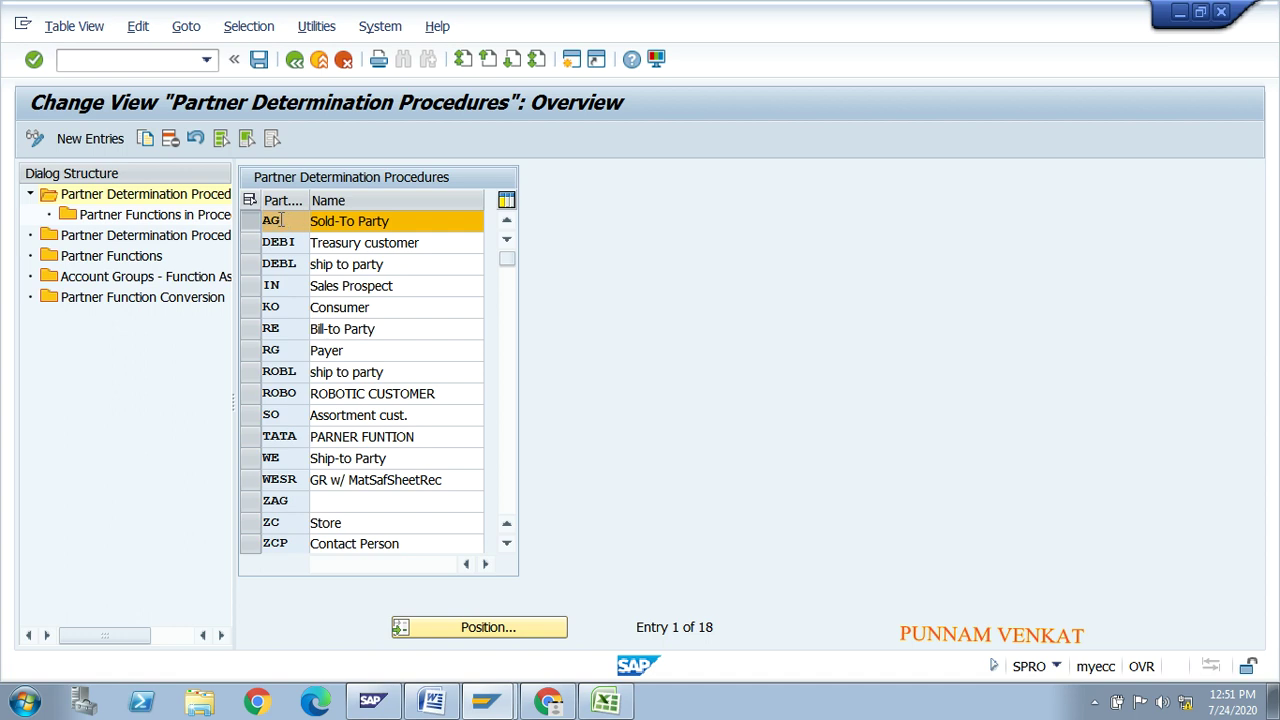
pyautogui.click(117, 224)
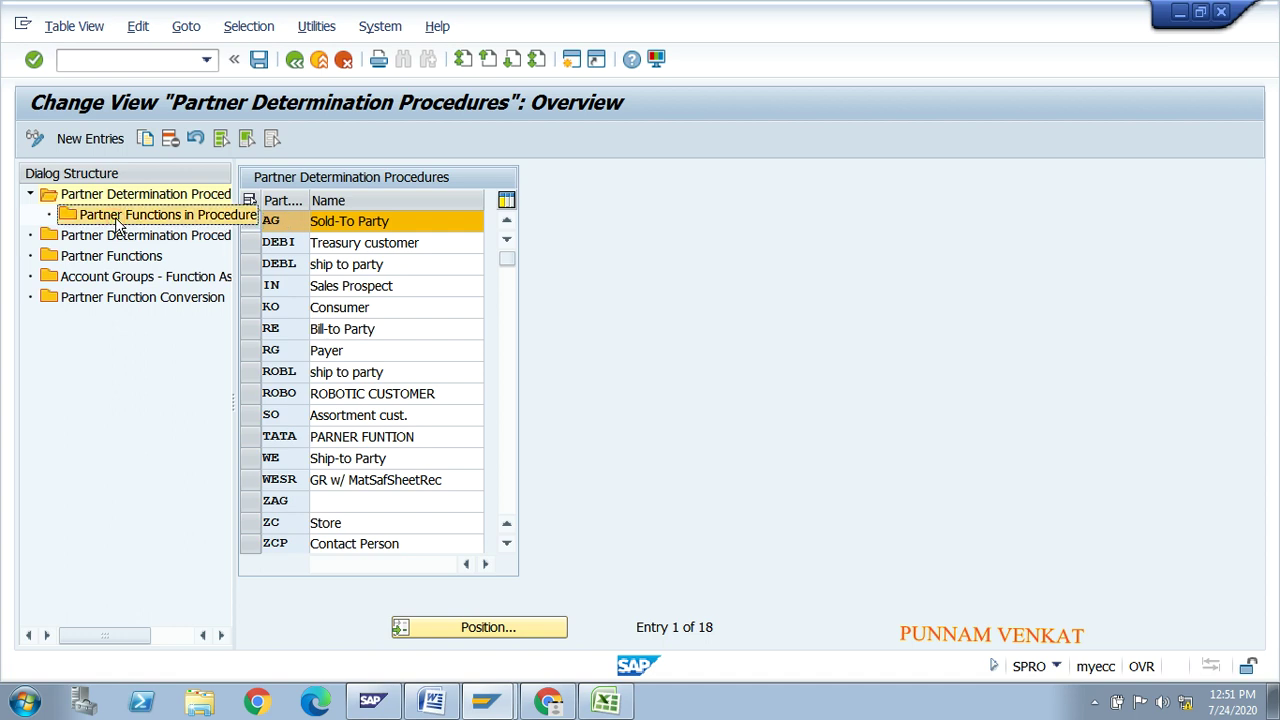
pyautogui.doubleClick(117, 224)
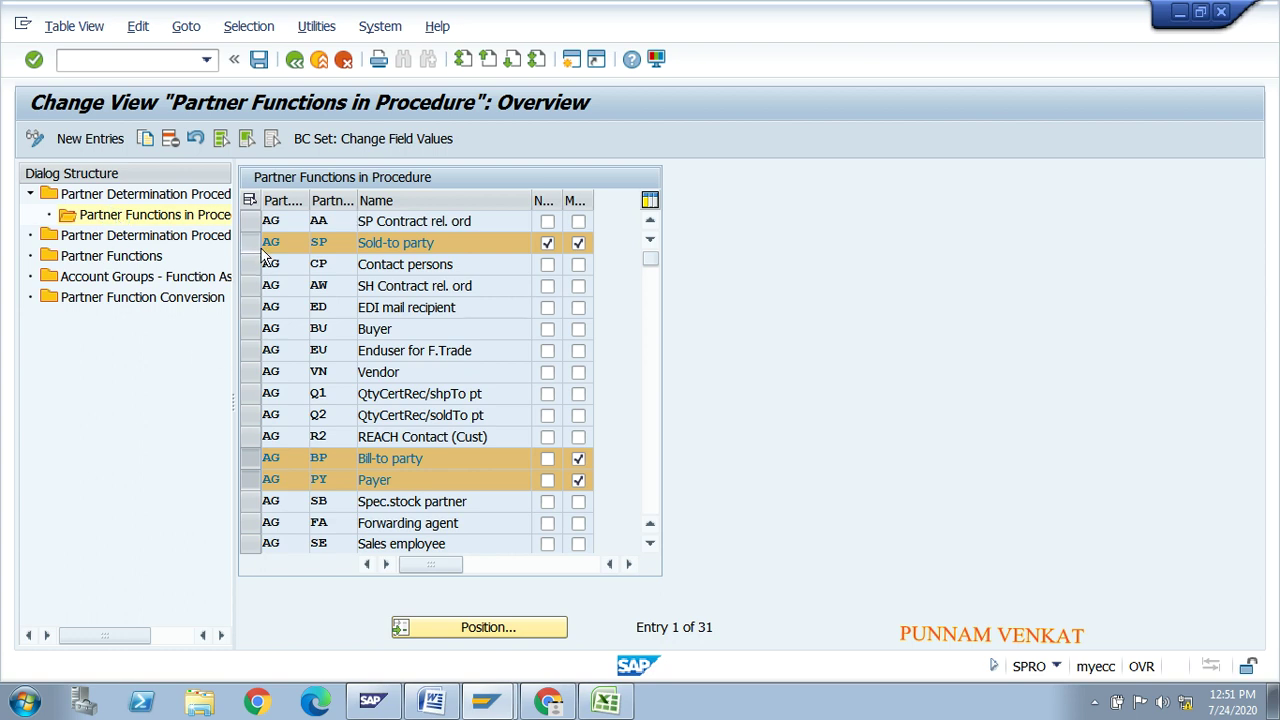
pyautogui.click(319, 246)
pyautogui.click(325, 457)
pyautogui.click(326, 479)
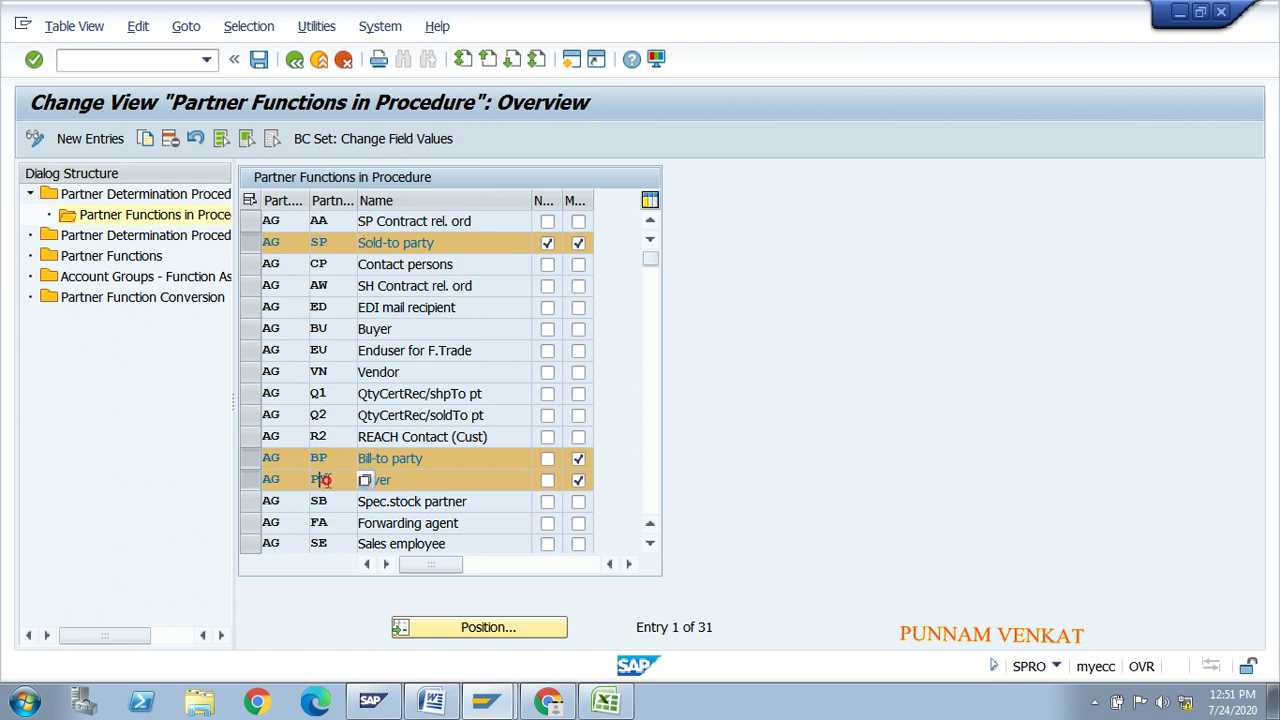
pyautogui.click(650, 543)
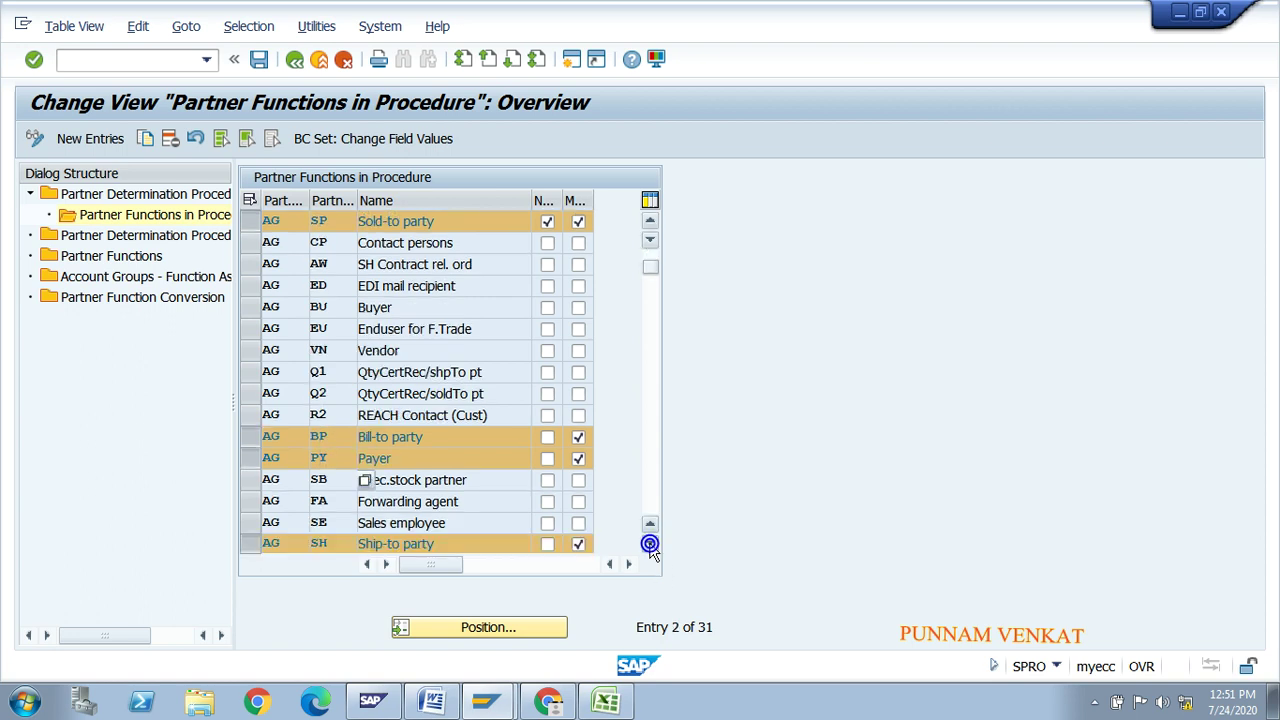
# Review the procedure assignment of account groups MR08 and MR09, and their partner function assignments
pyautogui.click(90, 237)
pyautogui.doubleClick(90, 237)
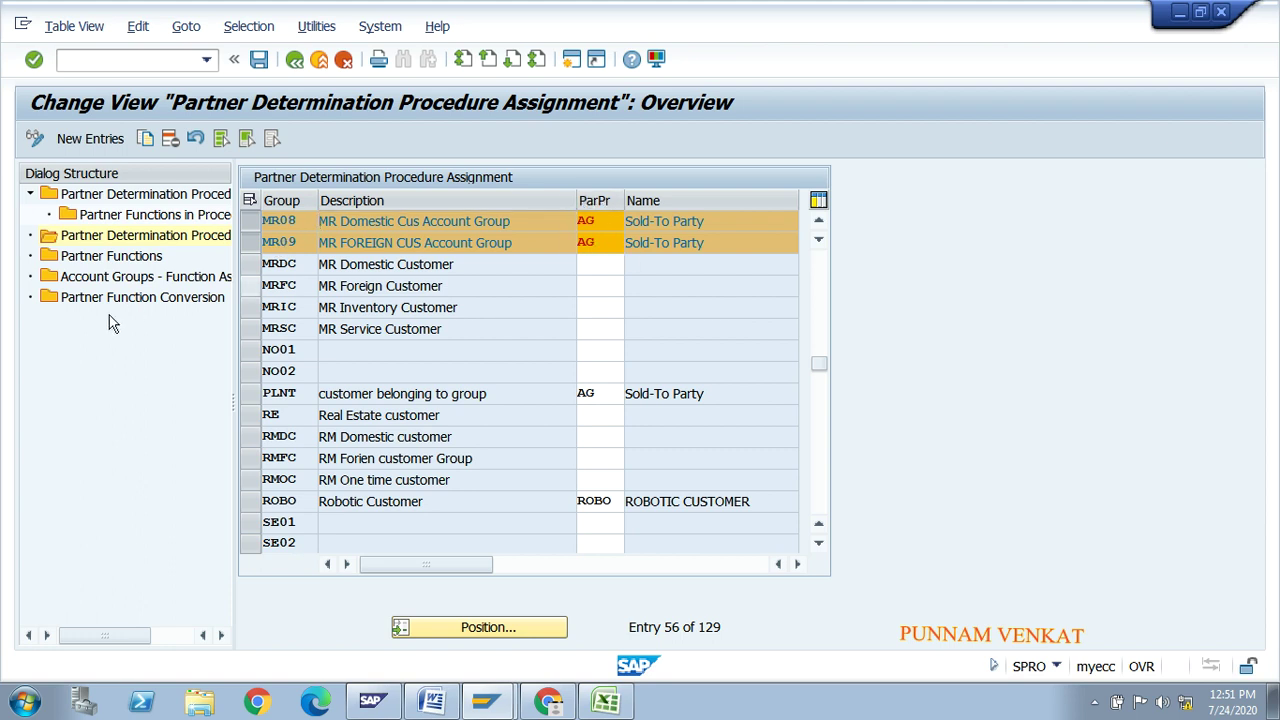
pyautogui.click(108, 280)
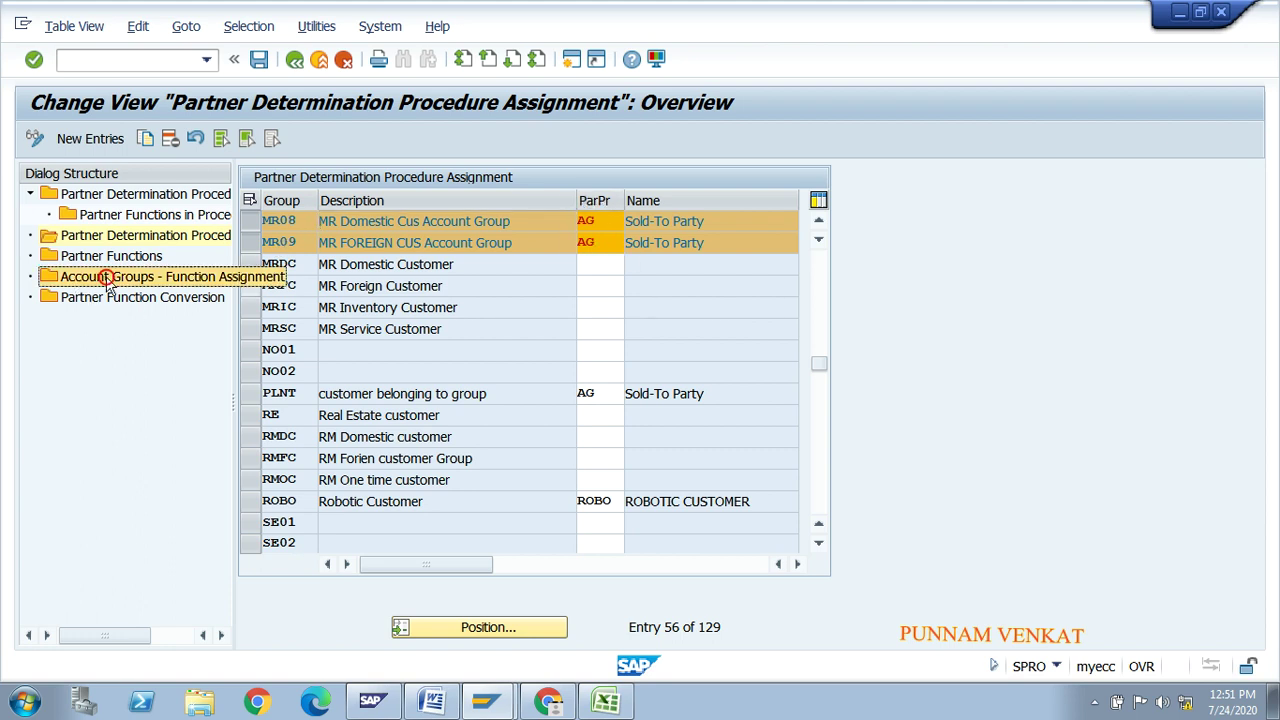
pyautogui.doubleClick(108, 283)
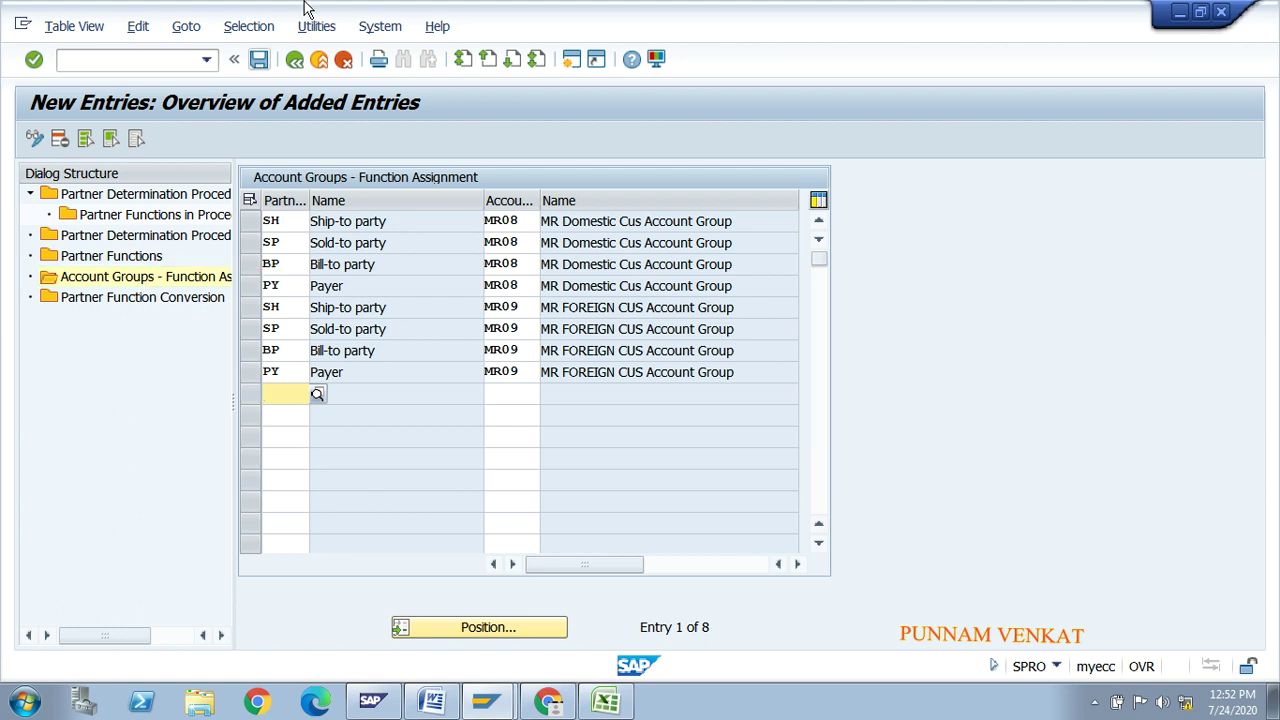
# Save the function assignments, exit to the implementation guide and close the activity list
pyautogui.click(259, 61)
pyautogui.click(294, 61)
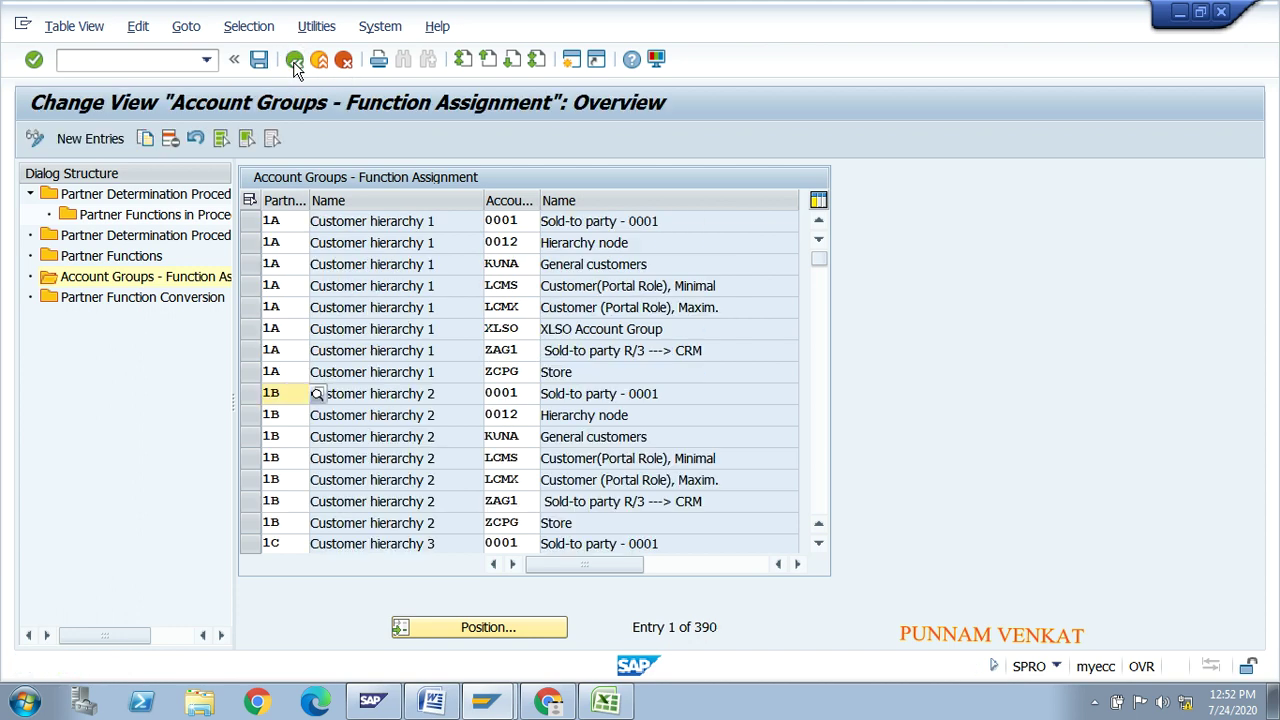
pyautogui.click(294, 61)
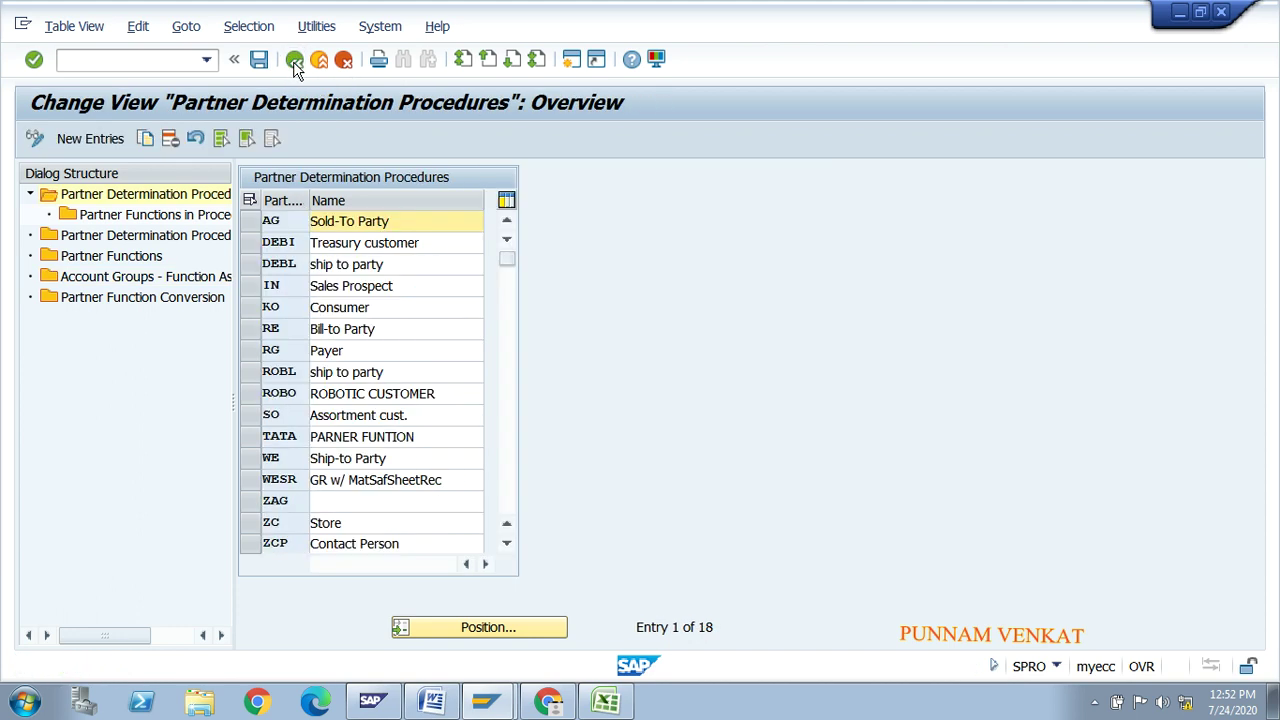
pyautogui.click(294, 61)
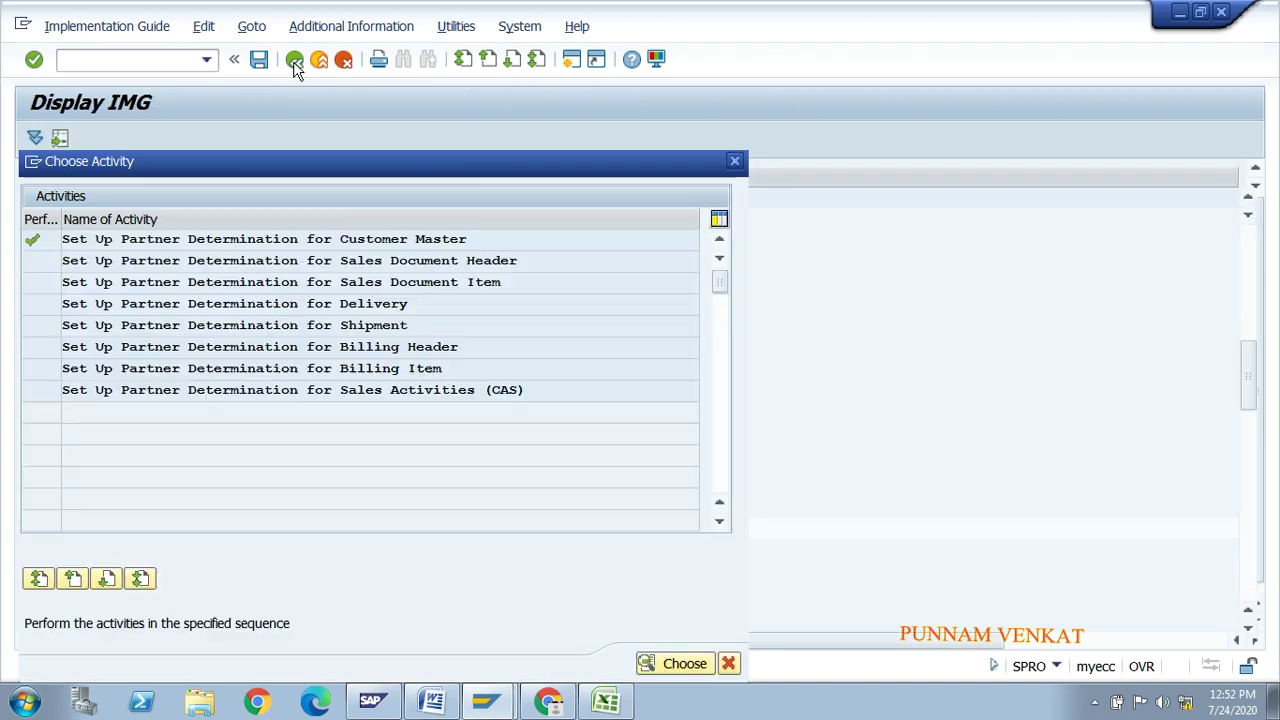
pyautogui.click(731, 167)
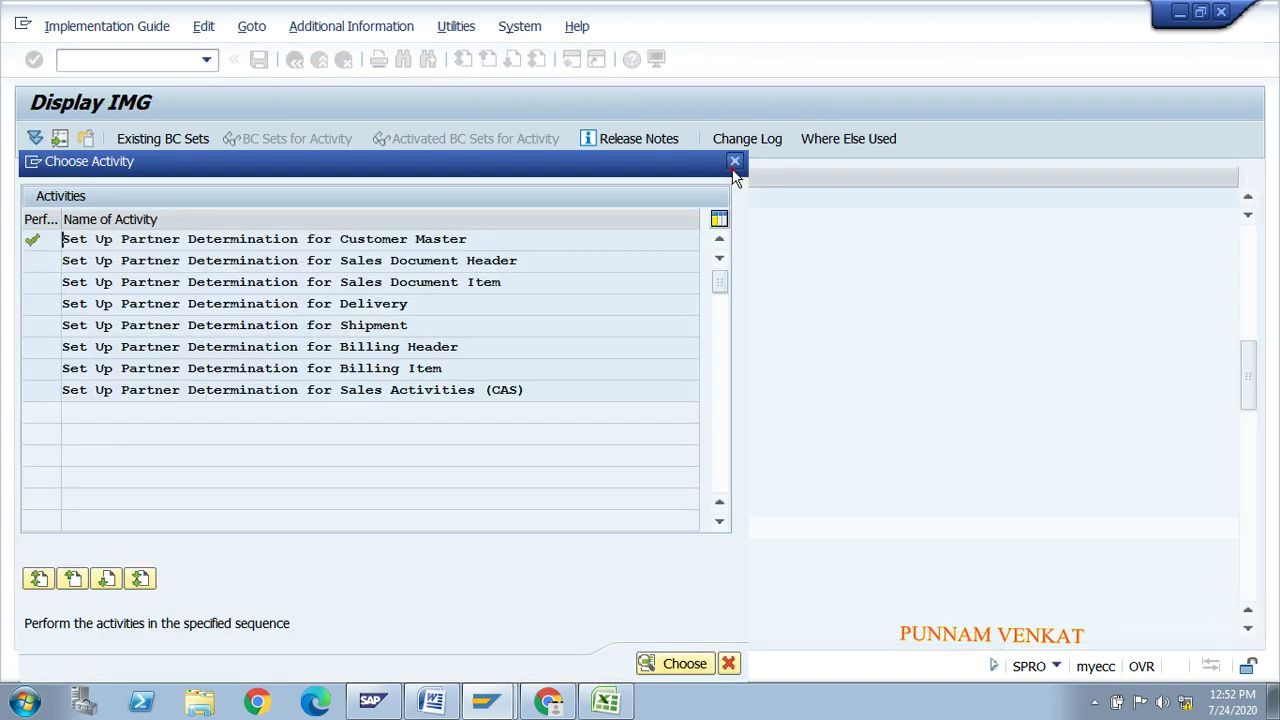
# Switch to the Excel workbook and enter the heading "Paartner Determination" in cell H60 of Sheet1
pyautogui.hotkey('alt', 'Tab')
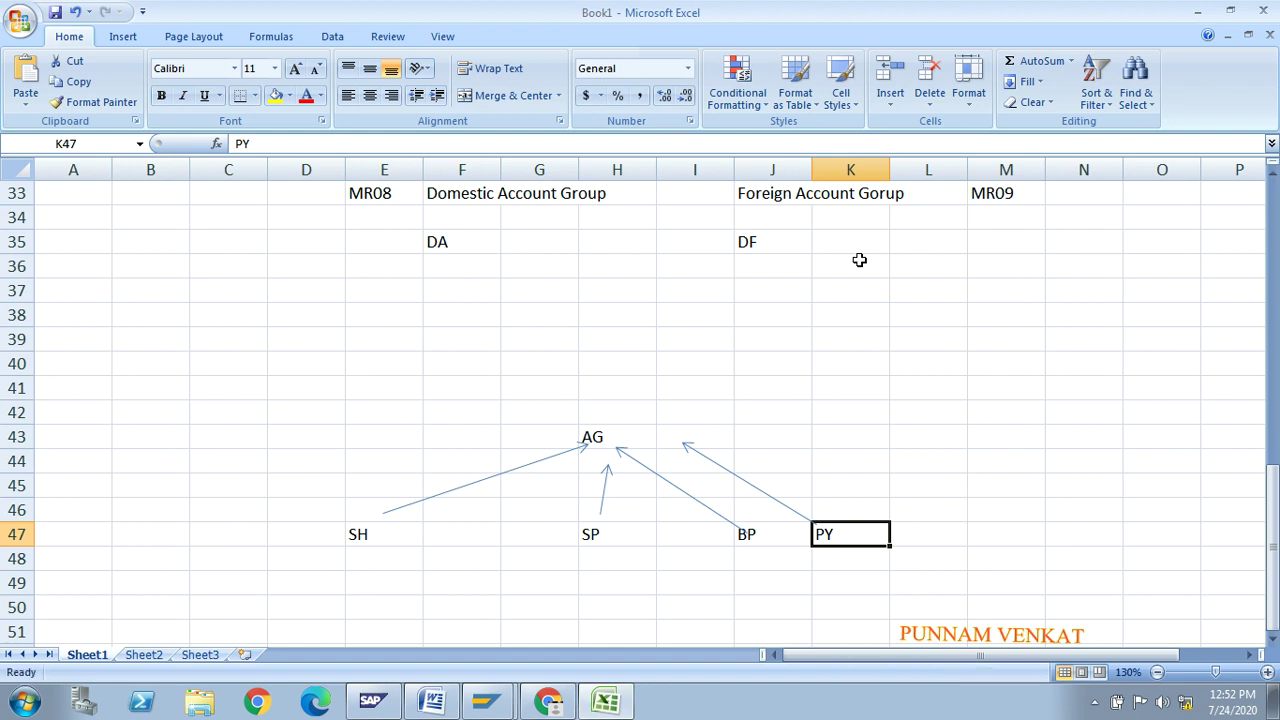
pyautogui.press('Down')
pyautogui.press('Down')
pyautogui.press('Down')
pyautogui.press('Down')
pyautogui.press('Down')
pyautogui.press('Down')
pyautogui.press('Down')
pyautogui.press('Down')
pyautogui.press('Down')
pyautogui.press('Down')
pyautogui.press('Down')
pyautogui.press('Down')
pyautogui.press('Down')
pyautogui.press('Down')
pyautogui.press('Down')
pyautogui.press('Down')
pyautogui.press('Down')
pyautogui.press('Down')
pyautogui.press('Down')
pyautogui.press('Down')
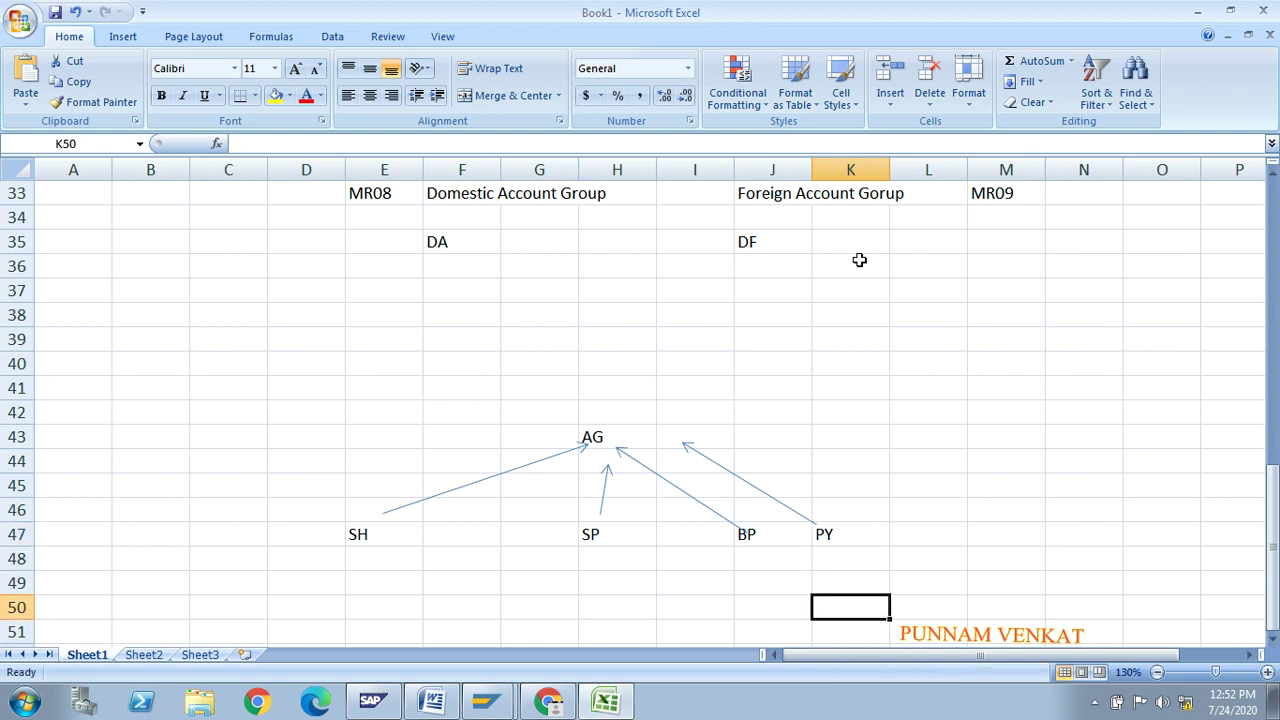
pyautogui.press('Left')
pyautogui.press('Left')
pyautogui.press('Left')
pyautogui.press('Up')
pyautogui.press('Up')
pyautogui.press('Up')
pyautogui.press('Up')
pyautogui.press('Up')
pyautogui.press('Up')
pyautogui.press('Up')
pyautogui.press('Up')
pyautogui.press('Up')
pyautogui.press('Up')
pyautogui.press('Up')
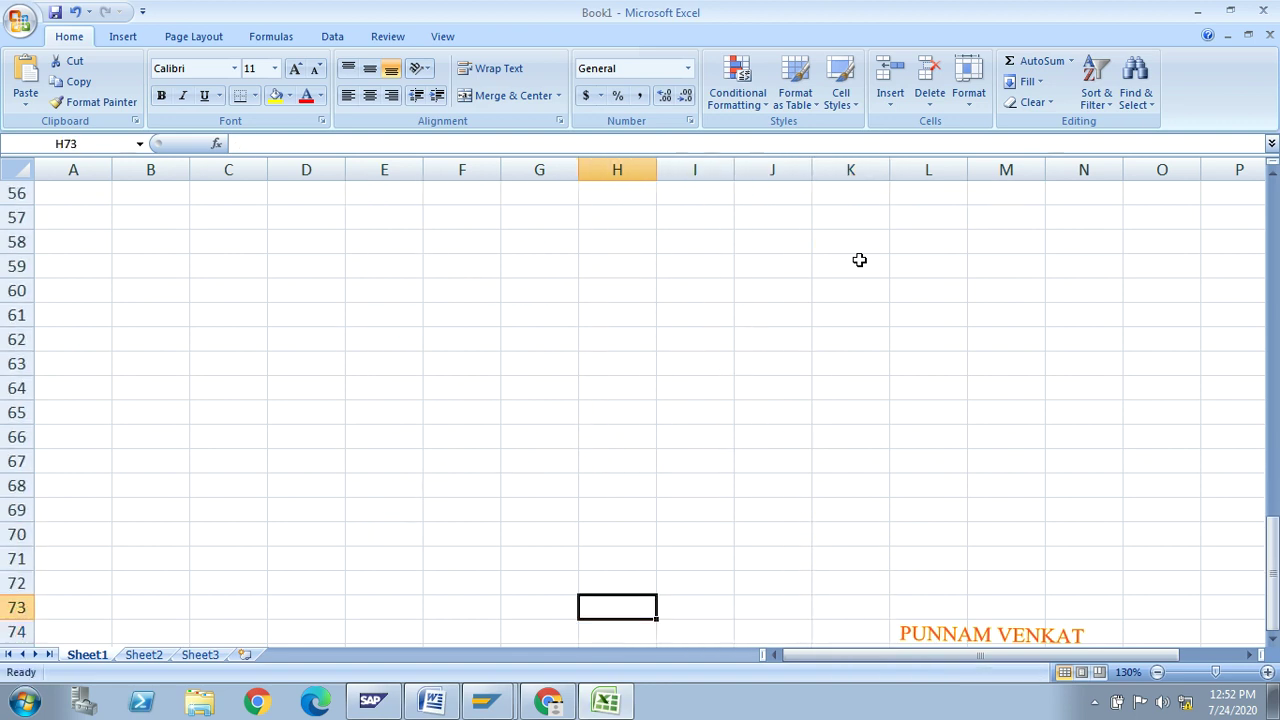
pyautogui.press('Up')
pyautogui.press('Up')
pyautogui.press('Up')
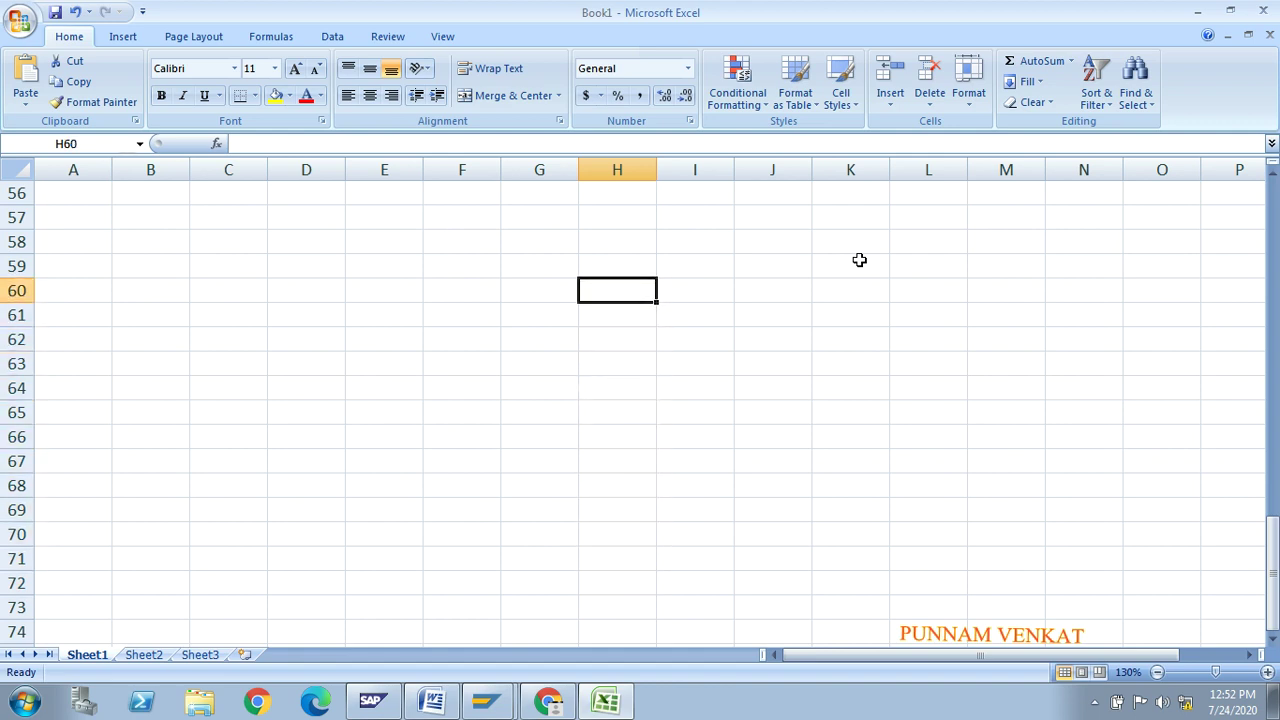
pyautogui.write('pAR')
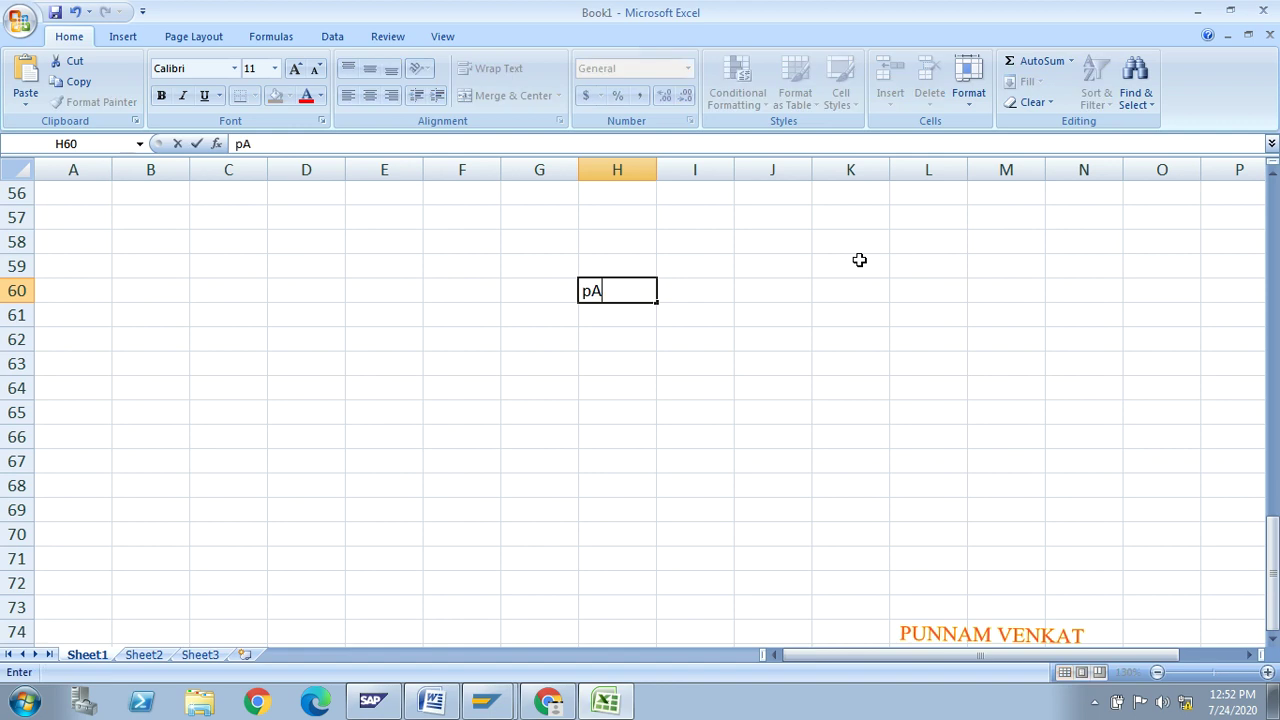
pyautogui.press('BackSpace')
pyautogui.press('BackSpace')
pyautogui.press('BackSpace')
pyautogui.write('p')
pyautogui.press('BackSpace')
pyautogui.write('Paartner Dete')
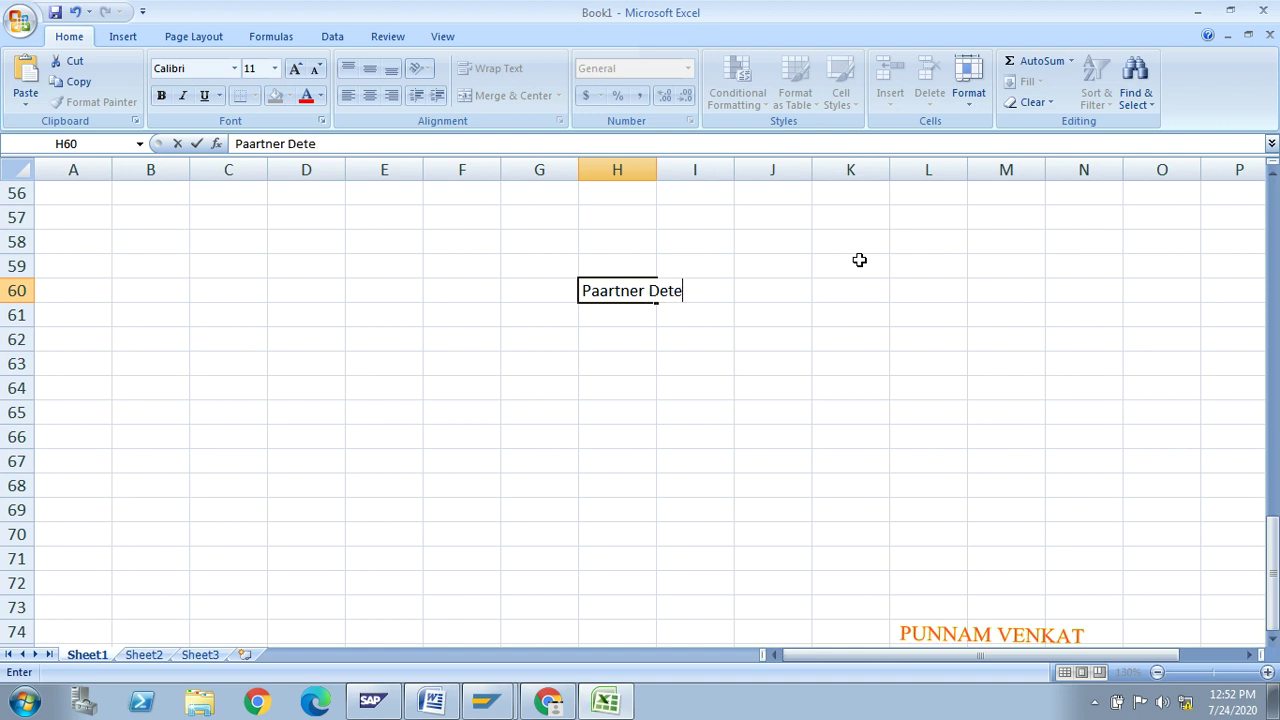
pyautogui.write('rmination')
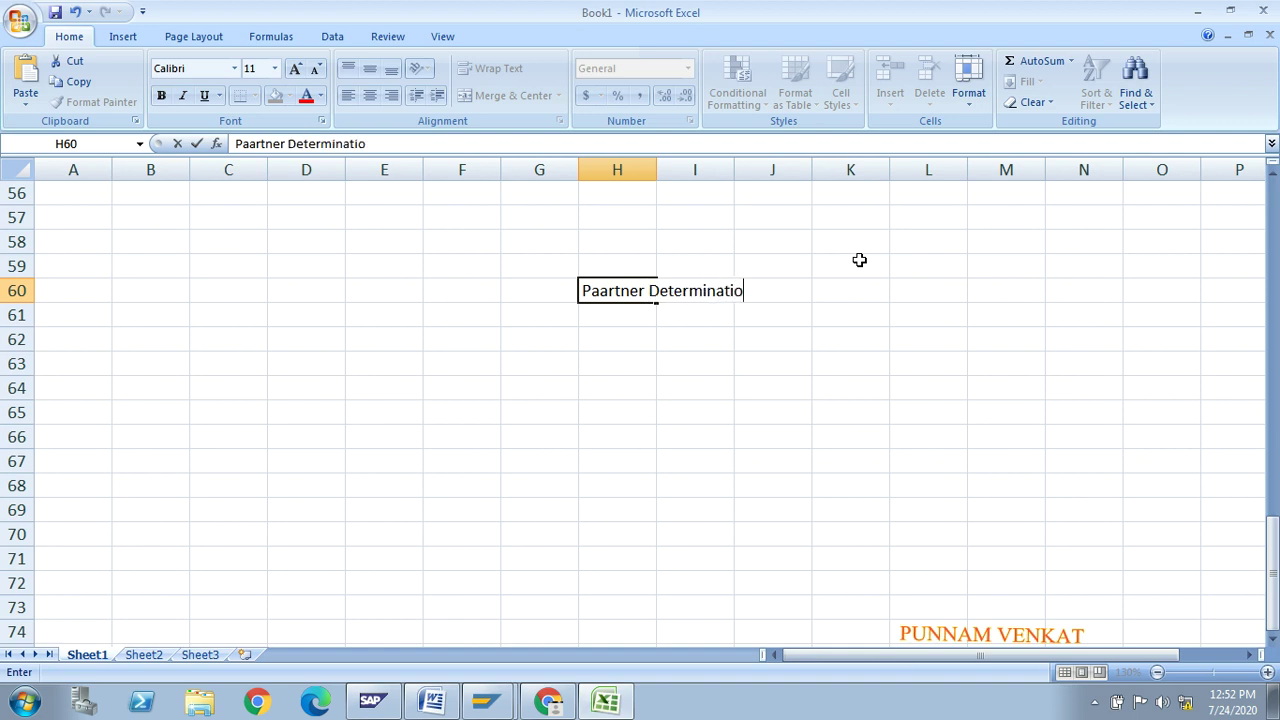
pyautogui.press('Return')
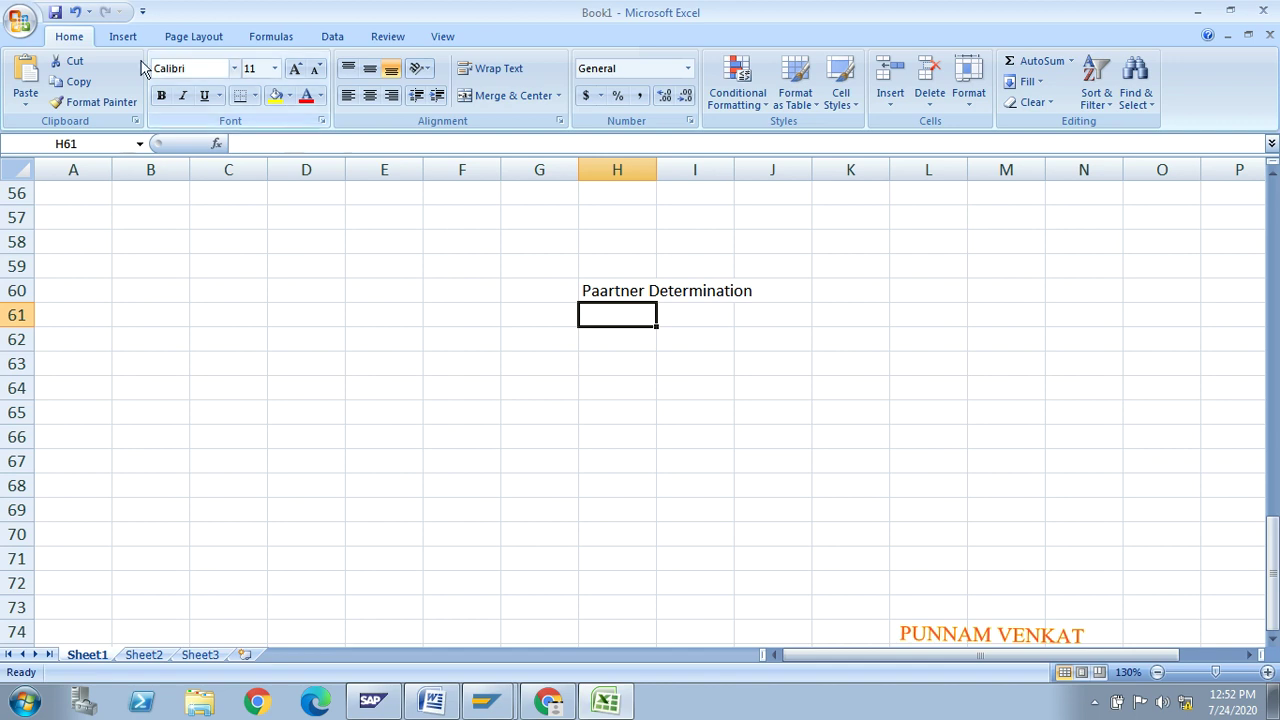
# Draw a straight arrow from below the "Paartner Determination" heading in H60 down to about row 64 in column H
pyautogui.click(112, 37)
pyautogui.click(210, 95)
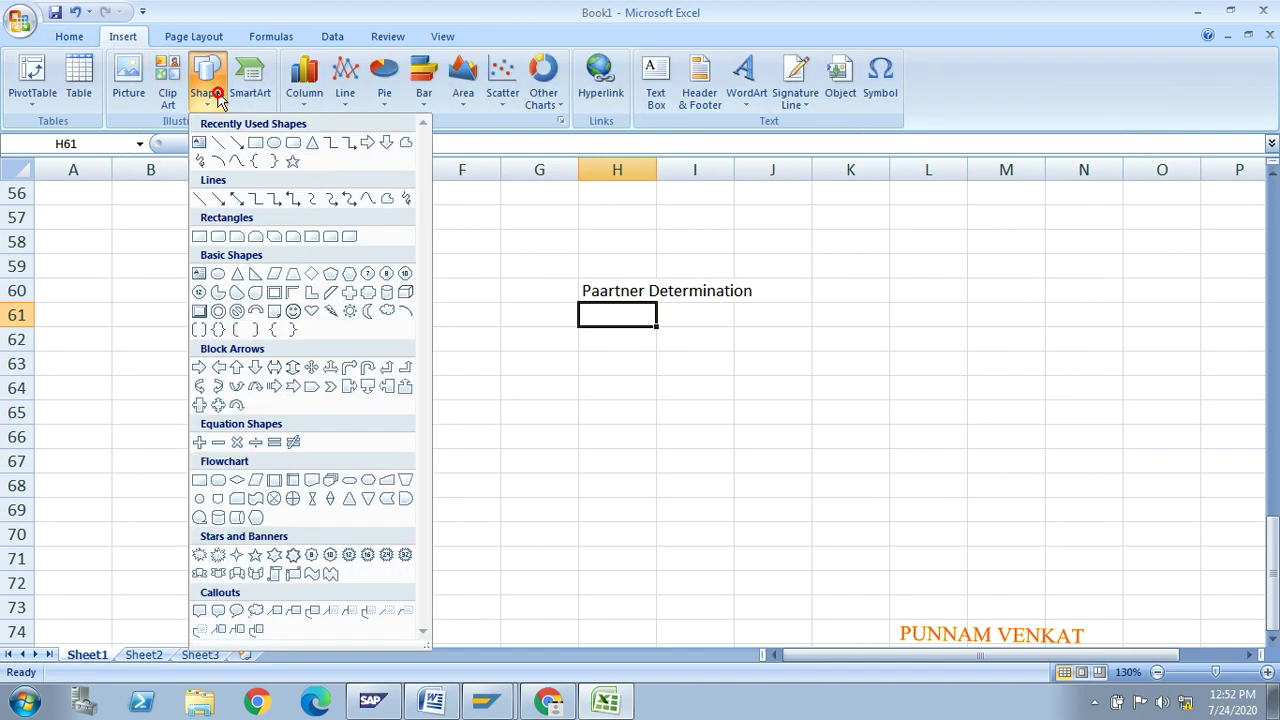
pyautogui.click(237, 139)
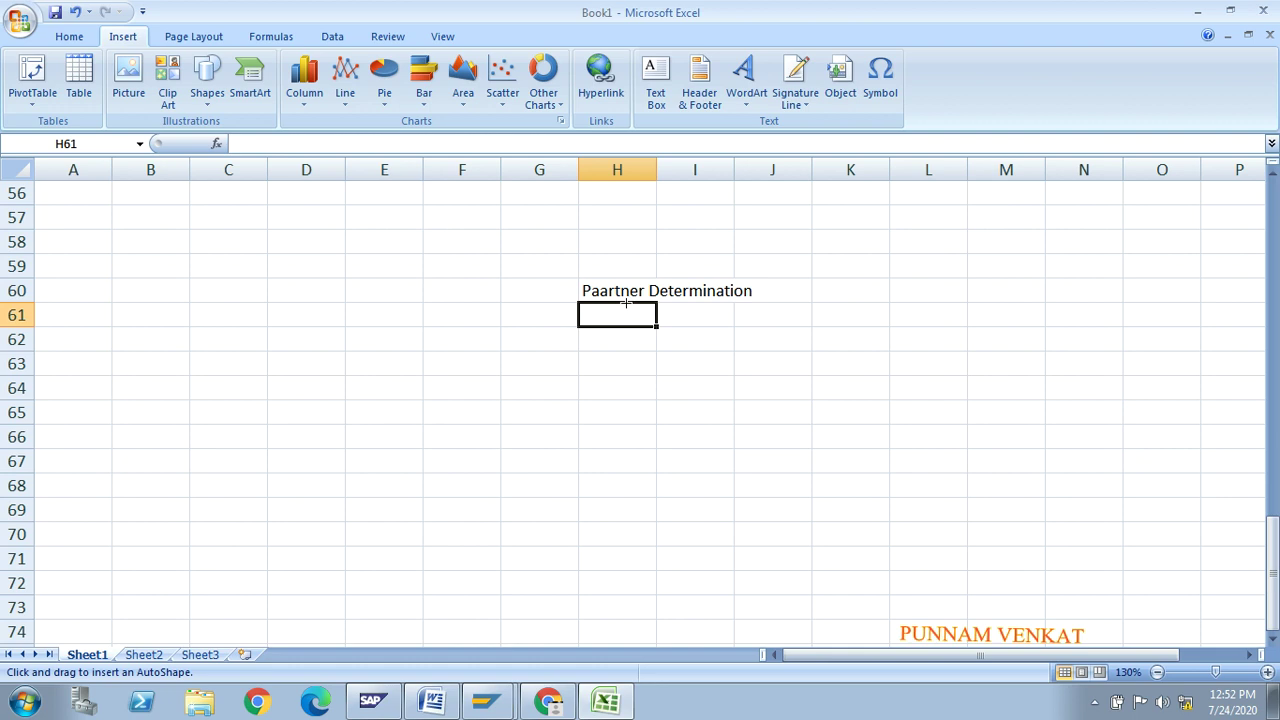
pyautogui.moveTo(625, 302); pyautogui.dragTo(624, 400)
# Enter the label "Account group" in cell H66, below the arrow
pyautogui.click(619, 449)
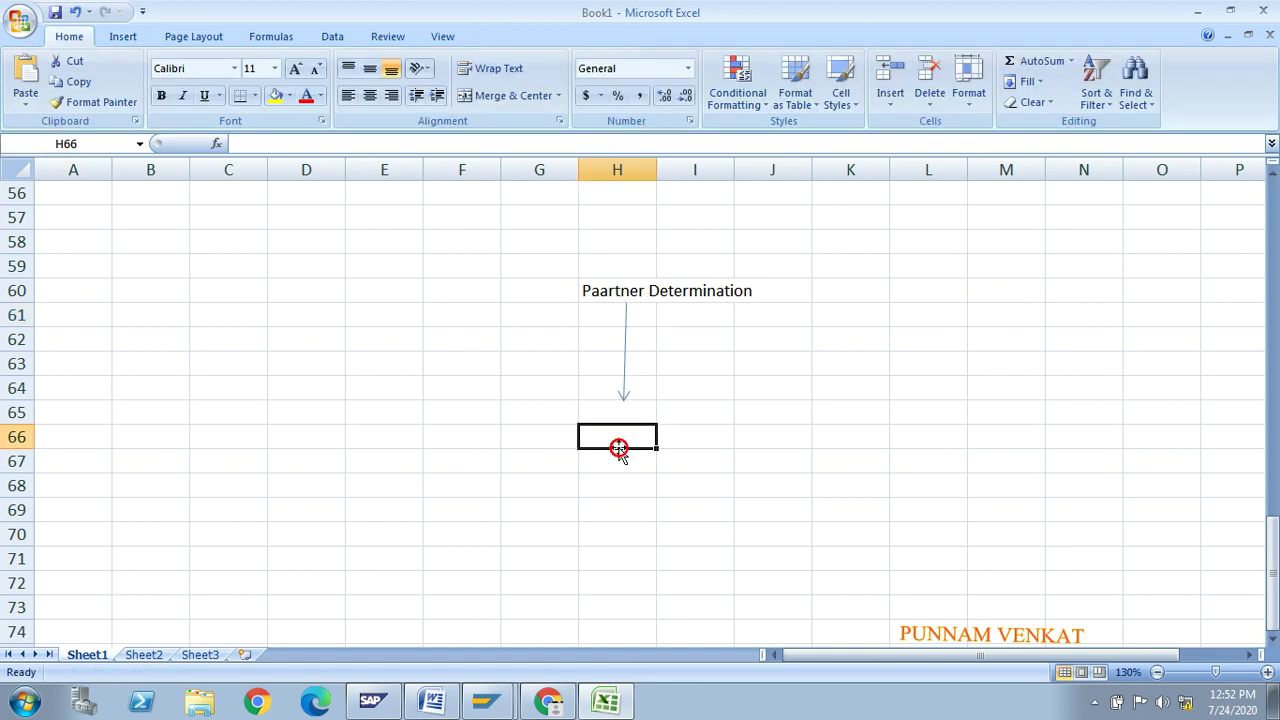
pyautogui.write('Annn')
pyautogui.press('BackSpace')
pyautogui.press('BackSpace')
pyautogui.press('BackSpace')
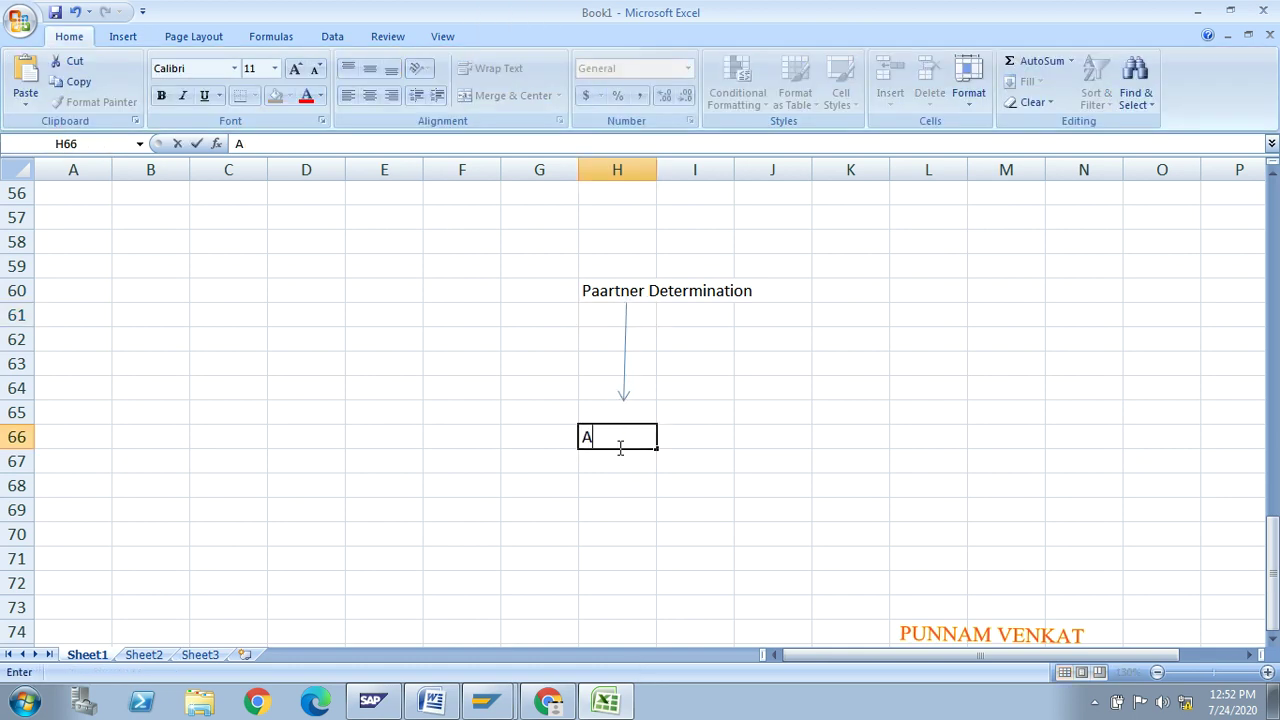
pyautogui.write('ccount group')
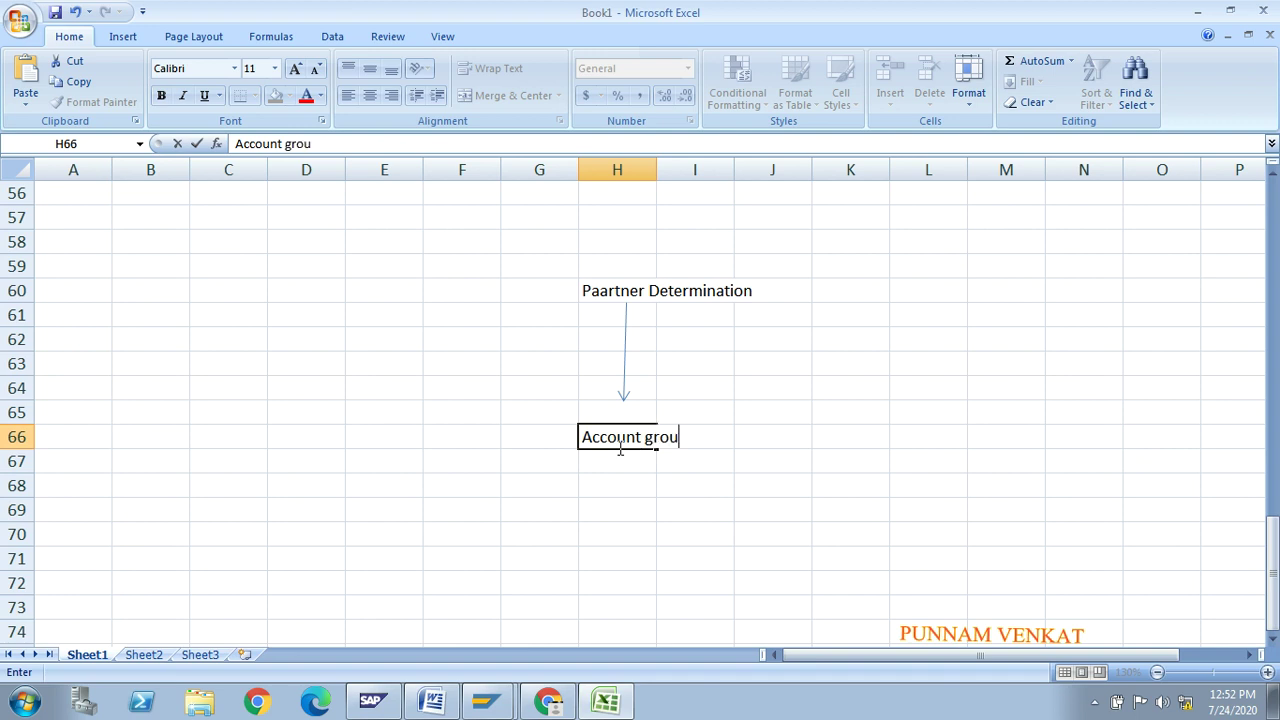
pyautogui.press('Return')
# Enter the label "Number Rarage" in cell D65
pyautogui.click(558, 437)
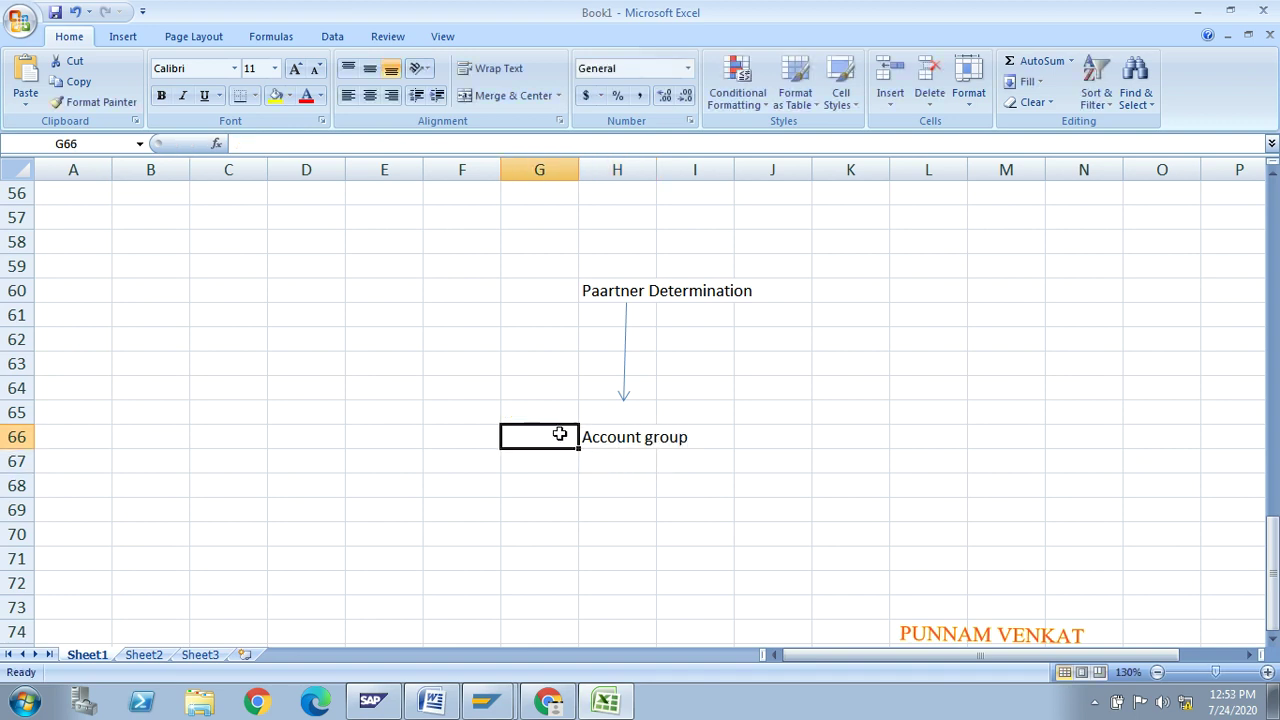
pyautogui.click(303, 412)
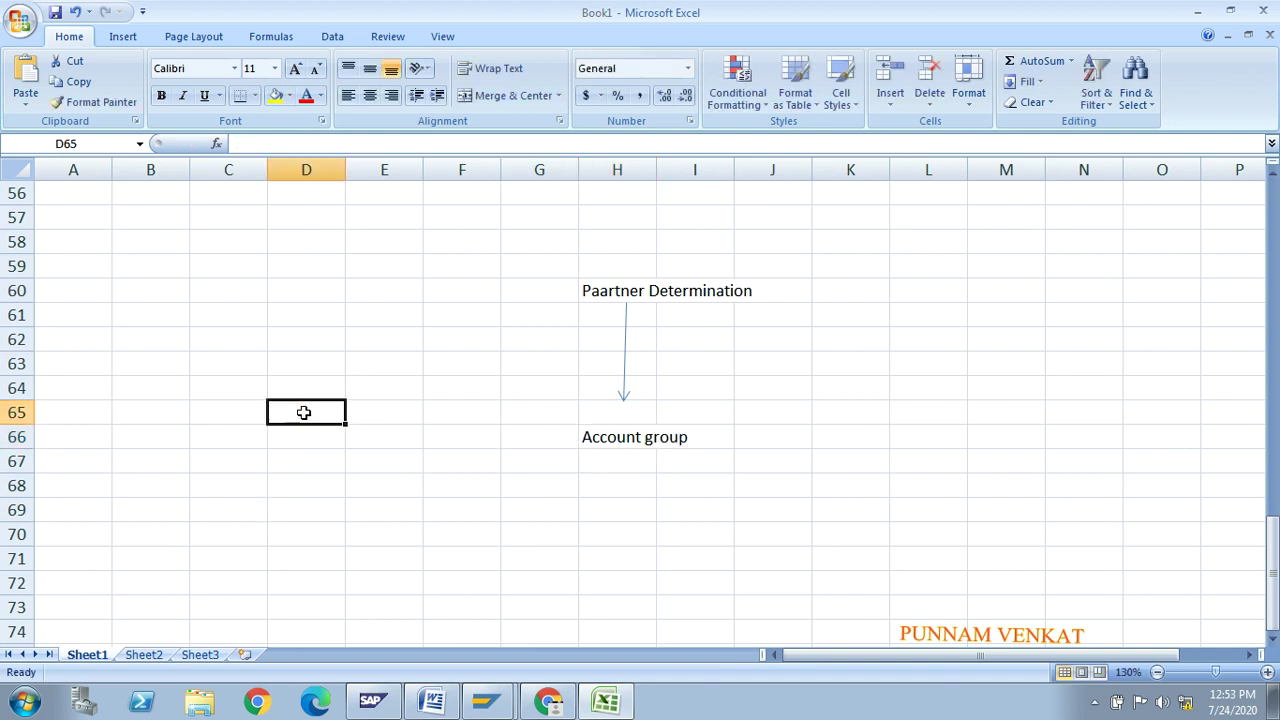
pyautogui.write('Num')
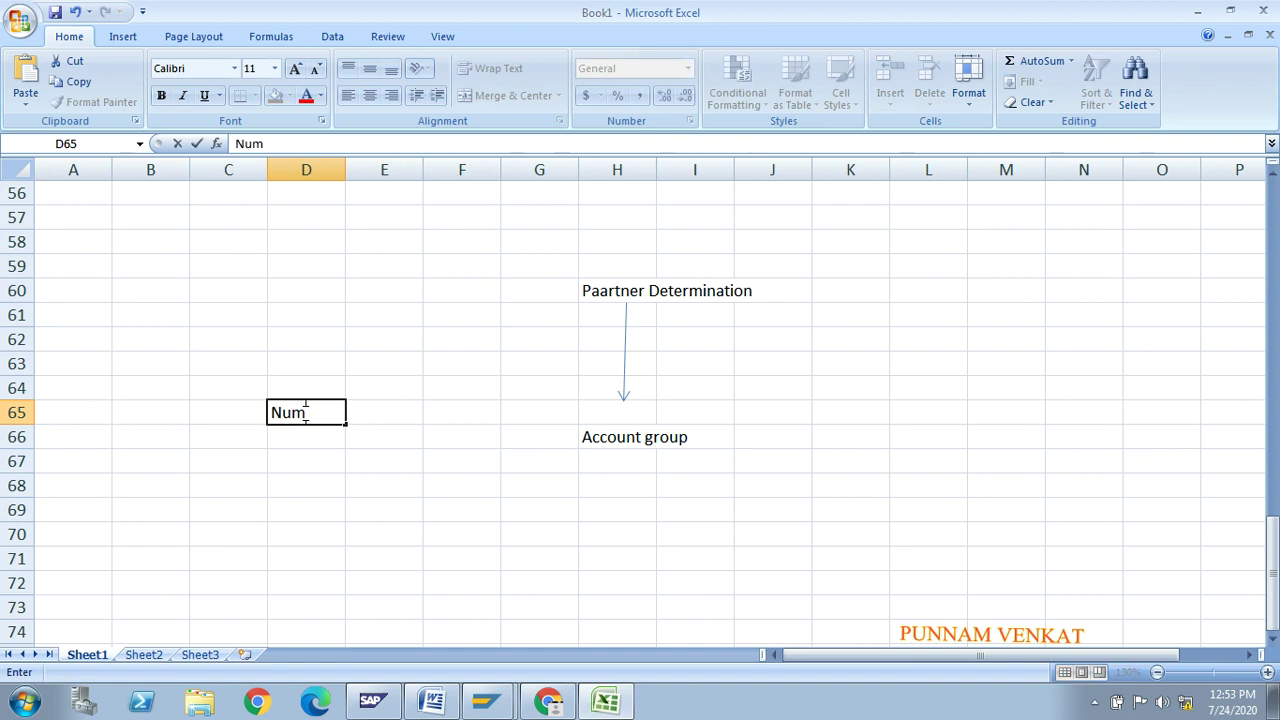
pyautogui.write('ber Rarage')
pyautogui.press('Return')
# Draw a straight arrow from the "Number Rarage" label to the "Account group" label
pyautogui.click(290, 412)
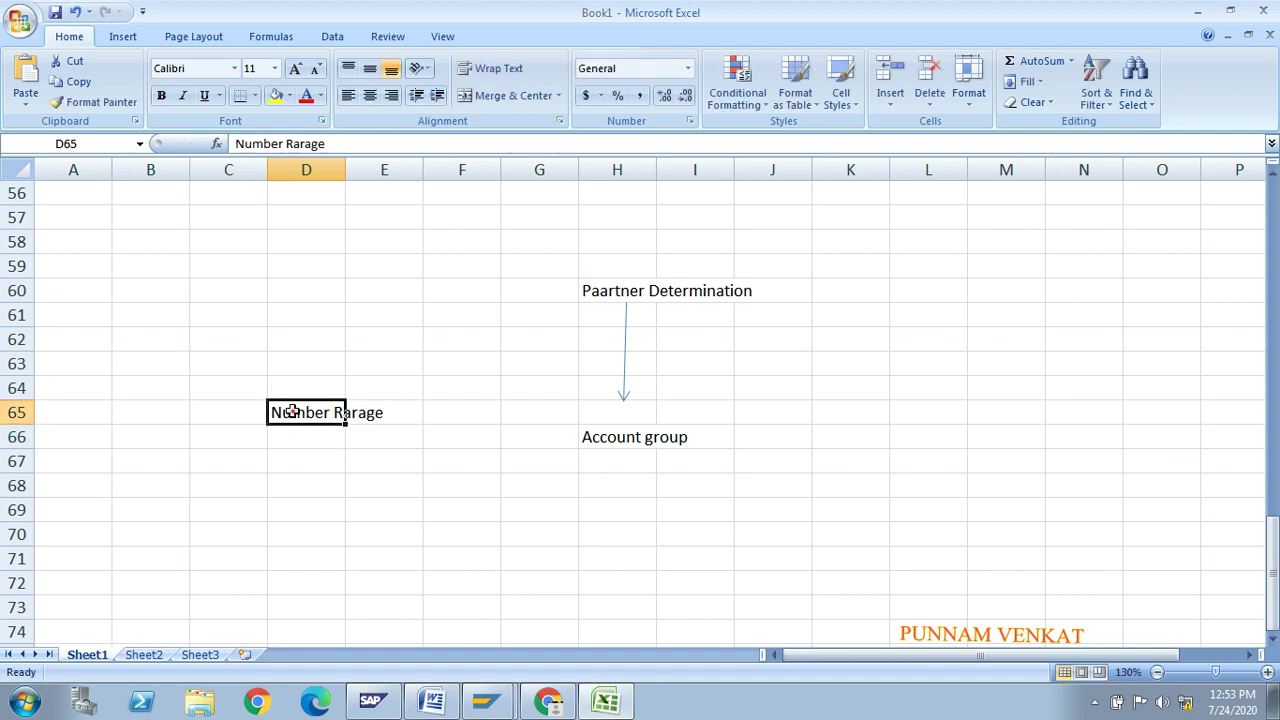
pyautogui.click(123, 37)
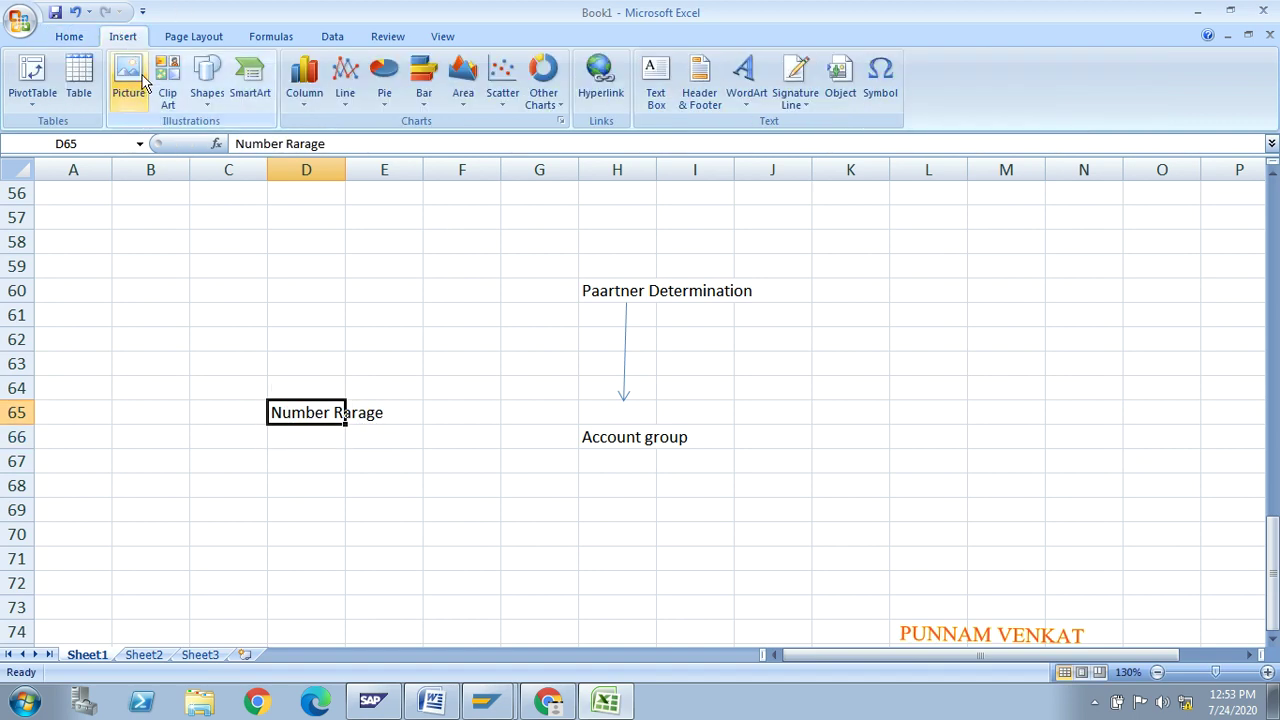
pyautogui.click(205, 97)
pyautogui.click(236, 142)
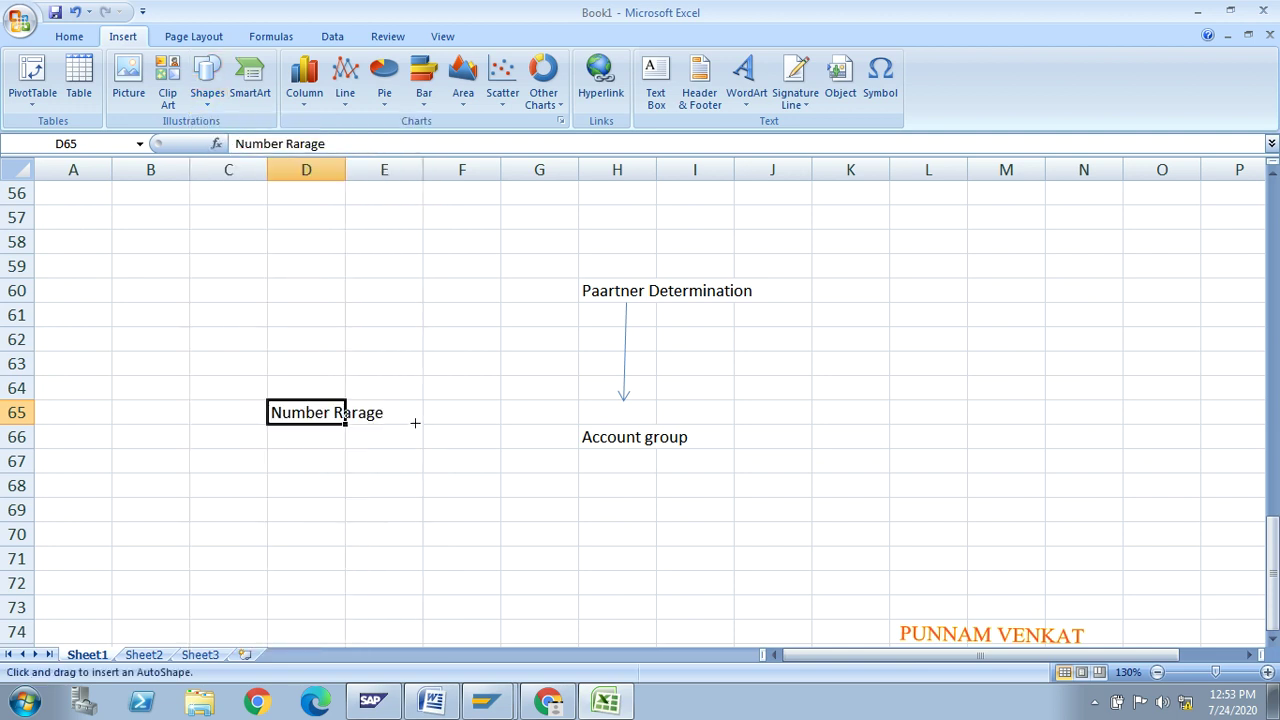
pyautogui.moveTo(396, 411); pyautogui.dragTo(566, 437)
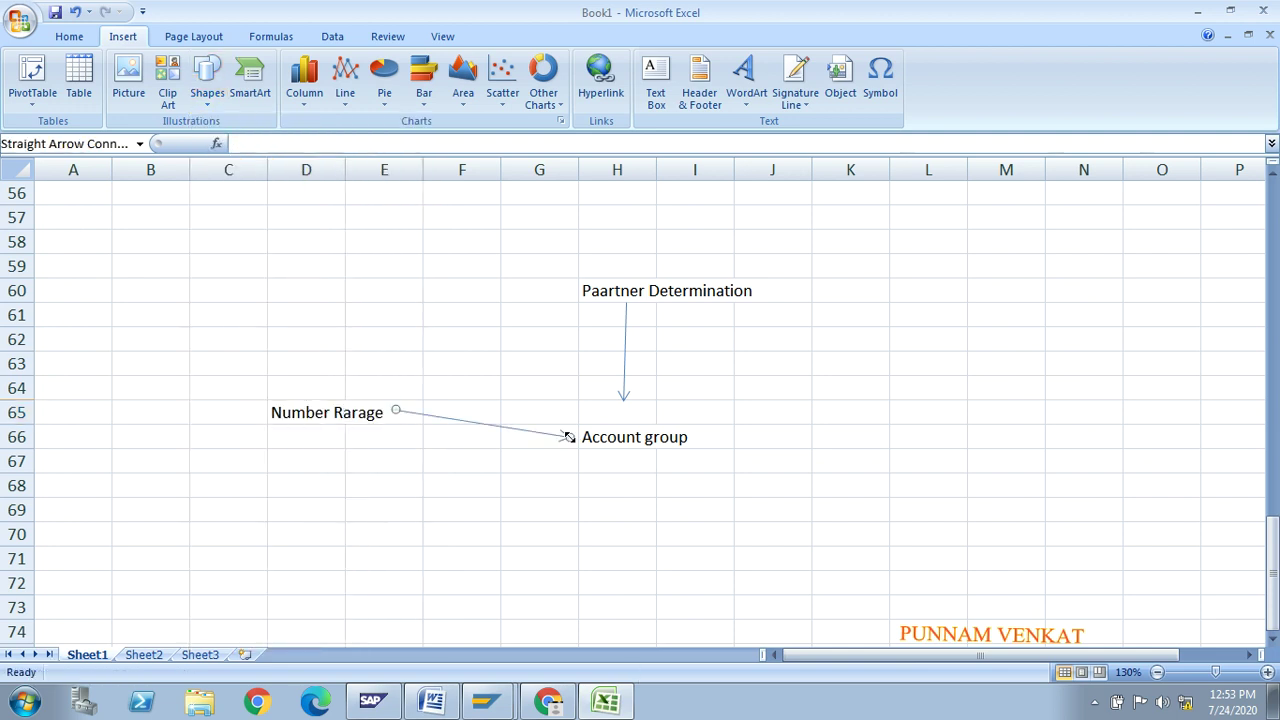
# Draw a straight arrow from below the "Account group" label down to about row 71 in column H
pyautogui.click(645, 432)
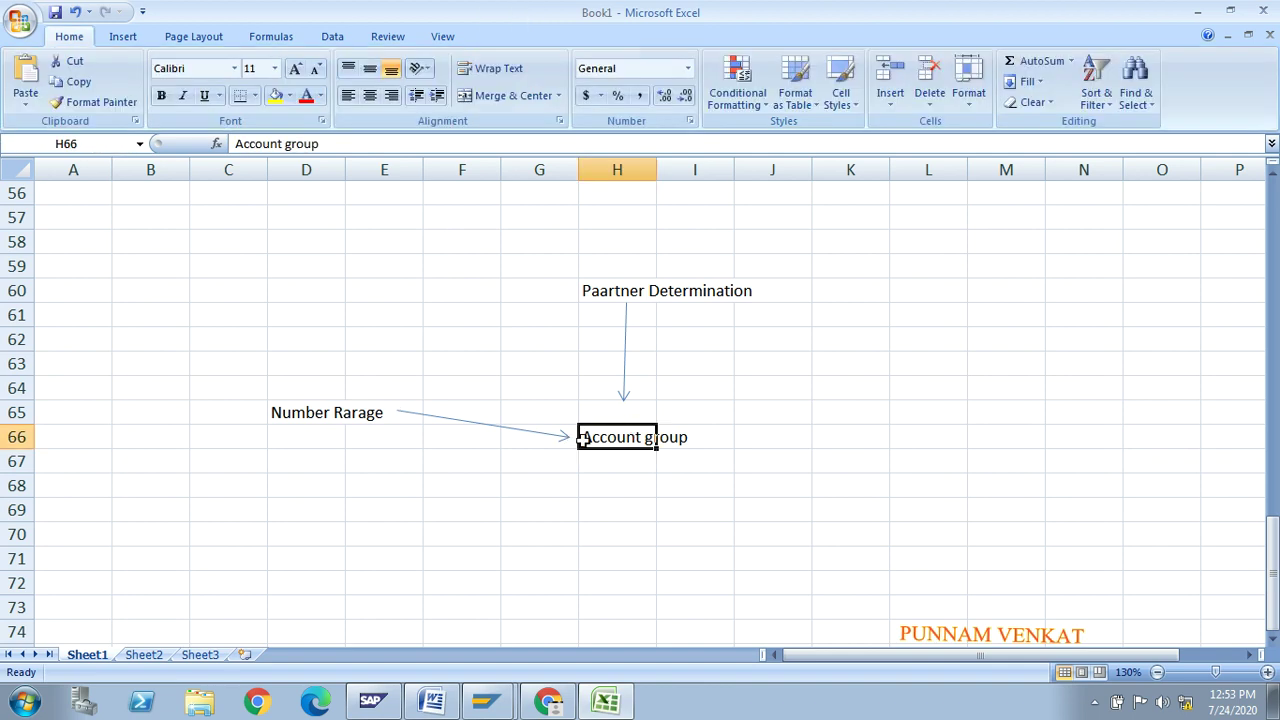
pyautogui.click(123, 36)
pyautogui.click(216, 108)
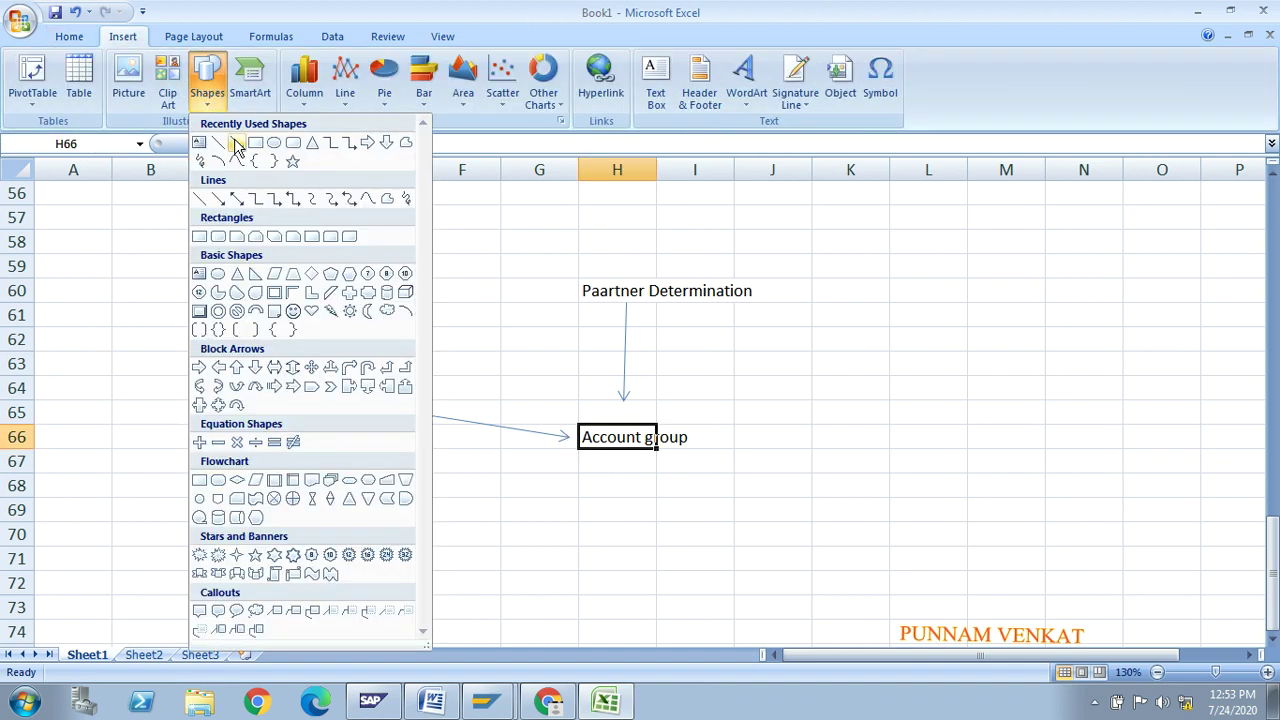
pyautogui.click(237, 144)
pyautogui.moveTo(629, 458); pyautogui.dragTo(632, 547)
# Enter the label "Customers" in cell H72, below the lower arrow
pyautogui.click(610, 599)
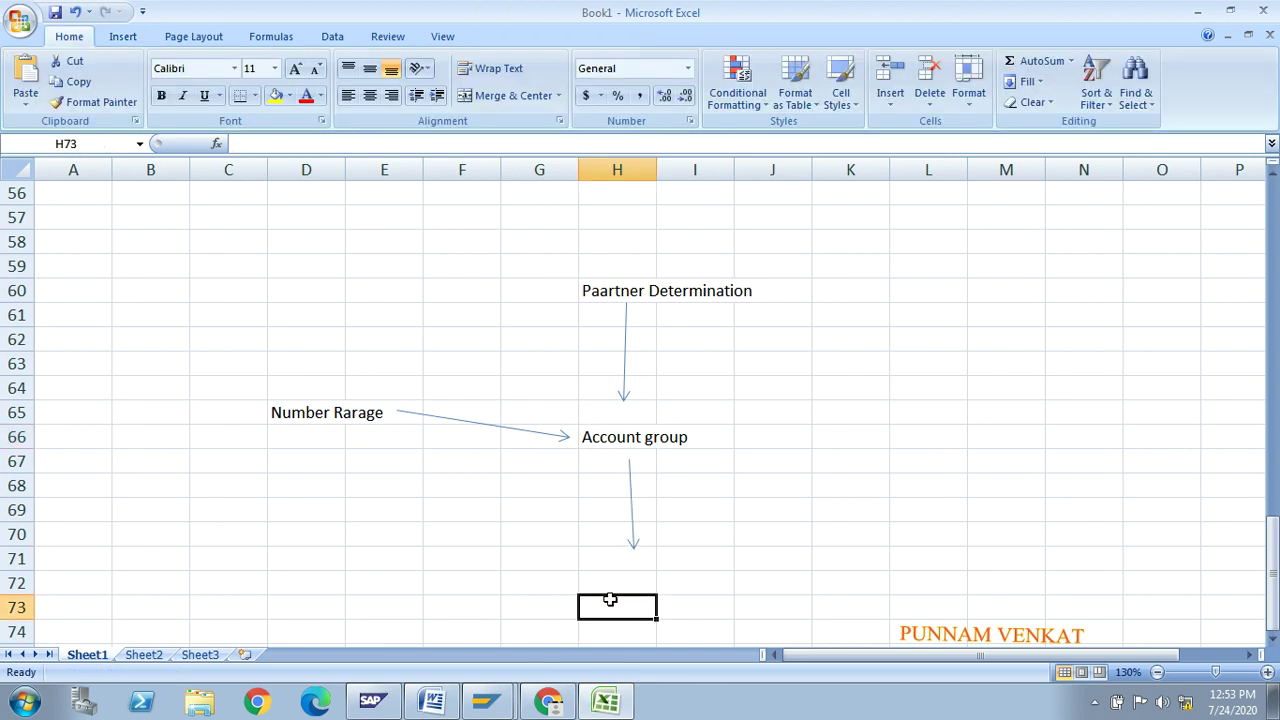
pyautogui.press('Up')
pyautogui.write('C')
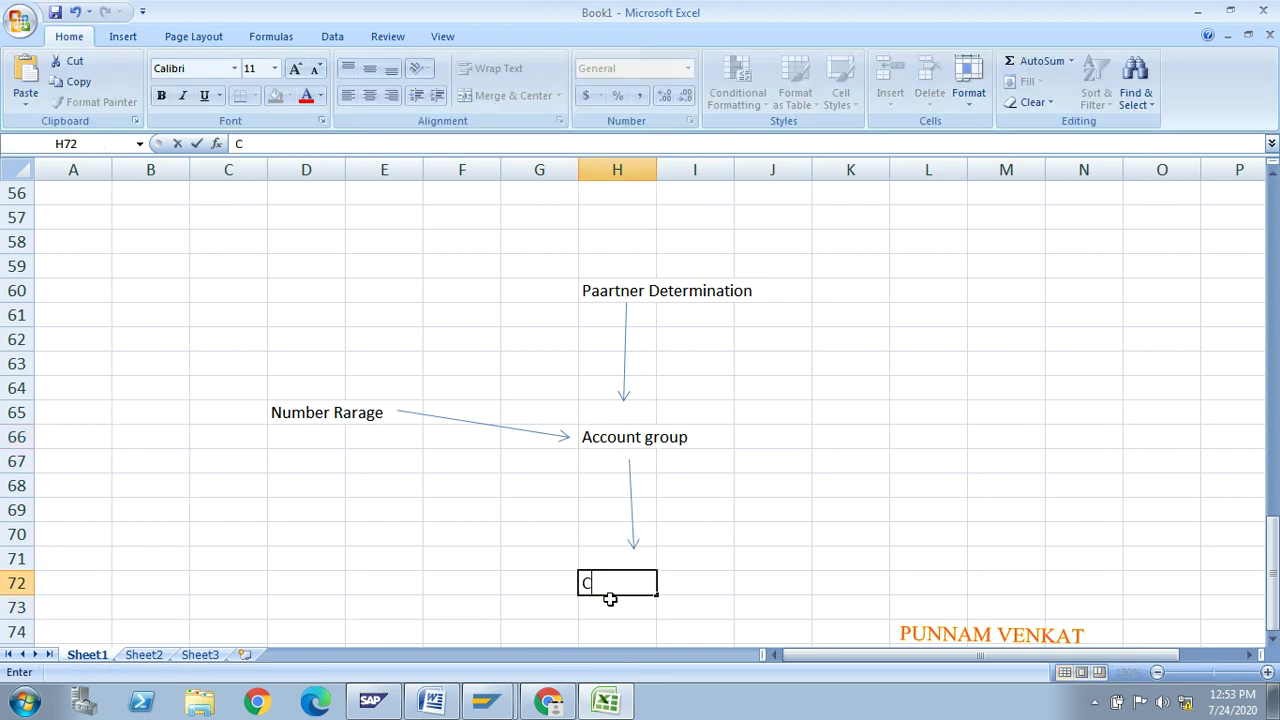
pyautogui.write('ustome')
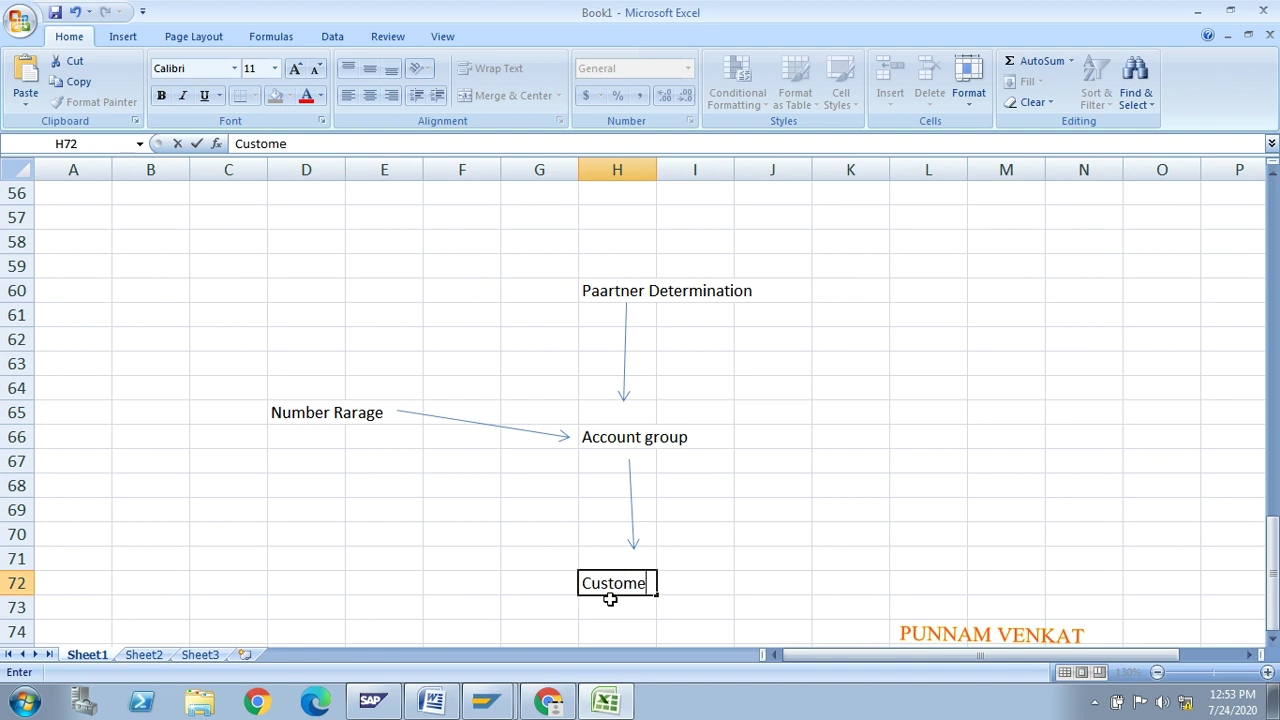
pyautogui.write('rs')
pyautogui.press('Return')
# Draw a straight arrow, about 1.37" high and 1.88" wide, from "Number Rarage" diagonally down to "Customers"
pyautogui.click(614, 578)
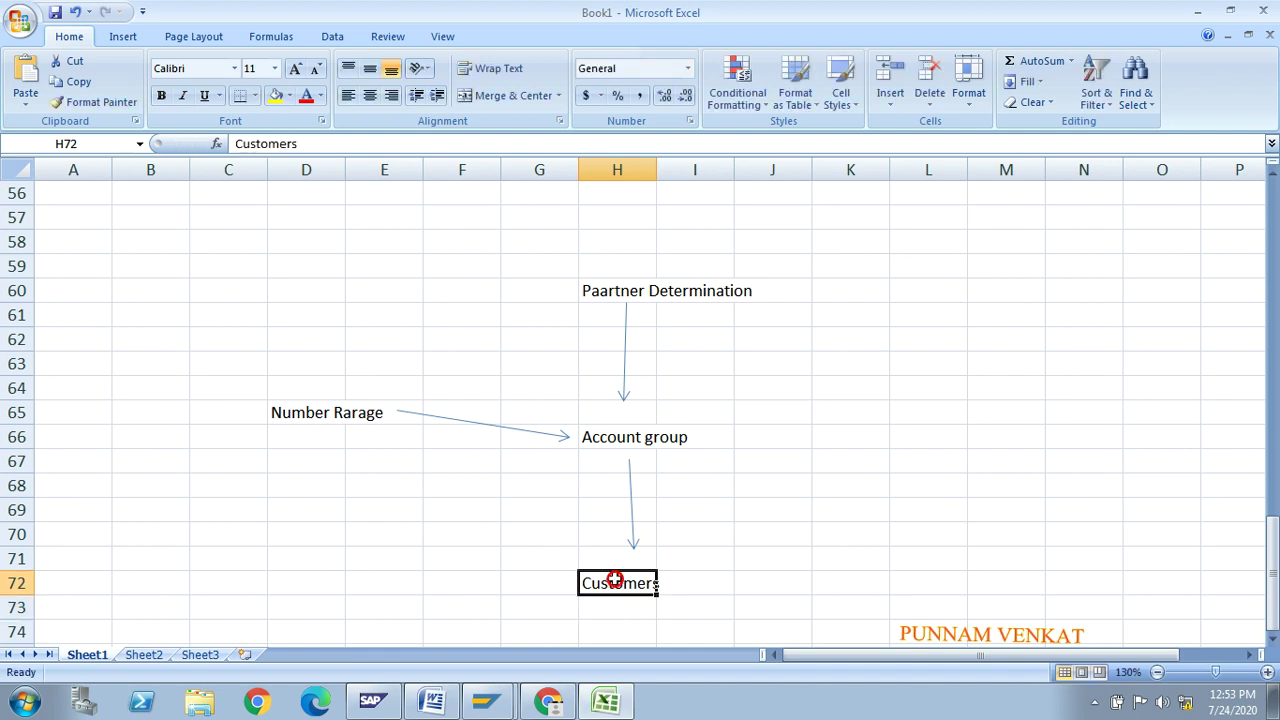
pyautogui.click(112, 36)
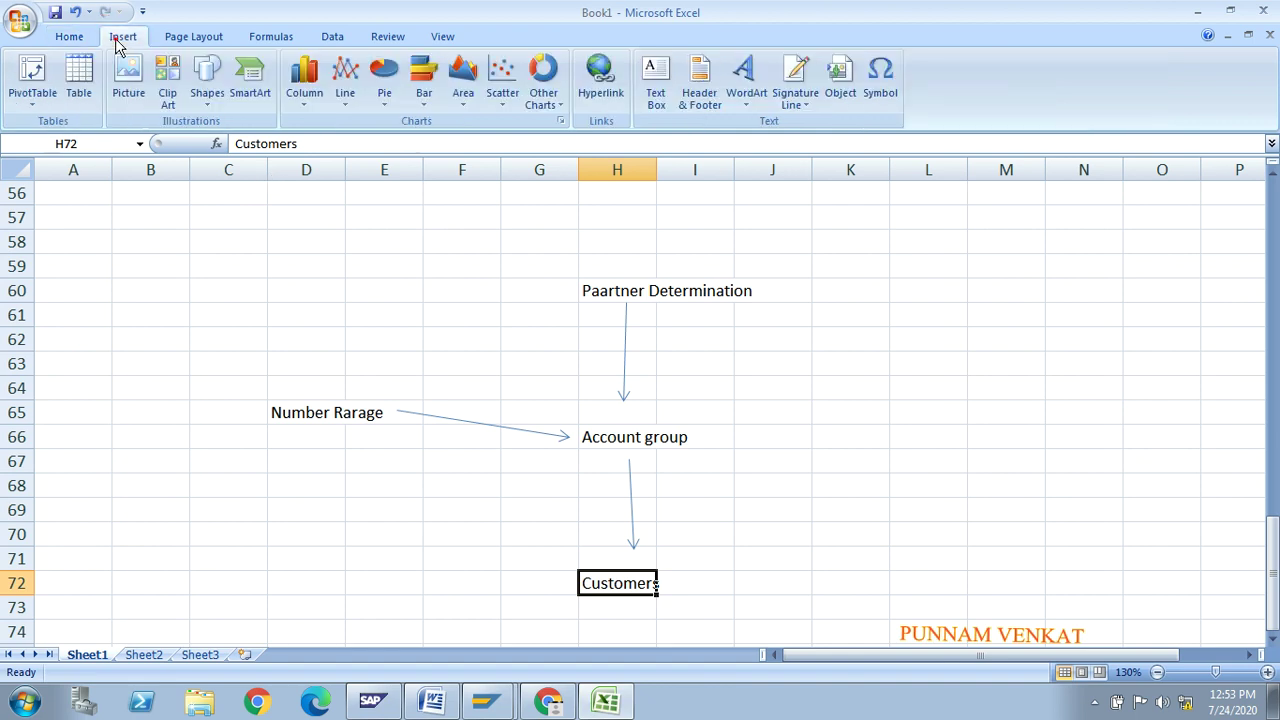
pyautogui.click(206, 92)
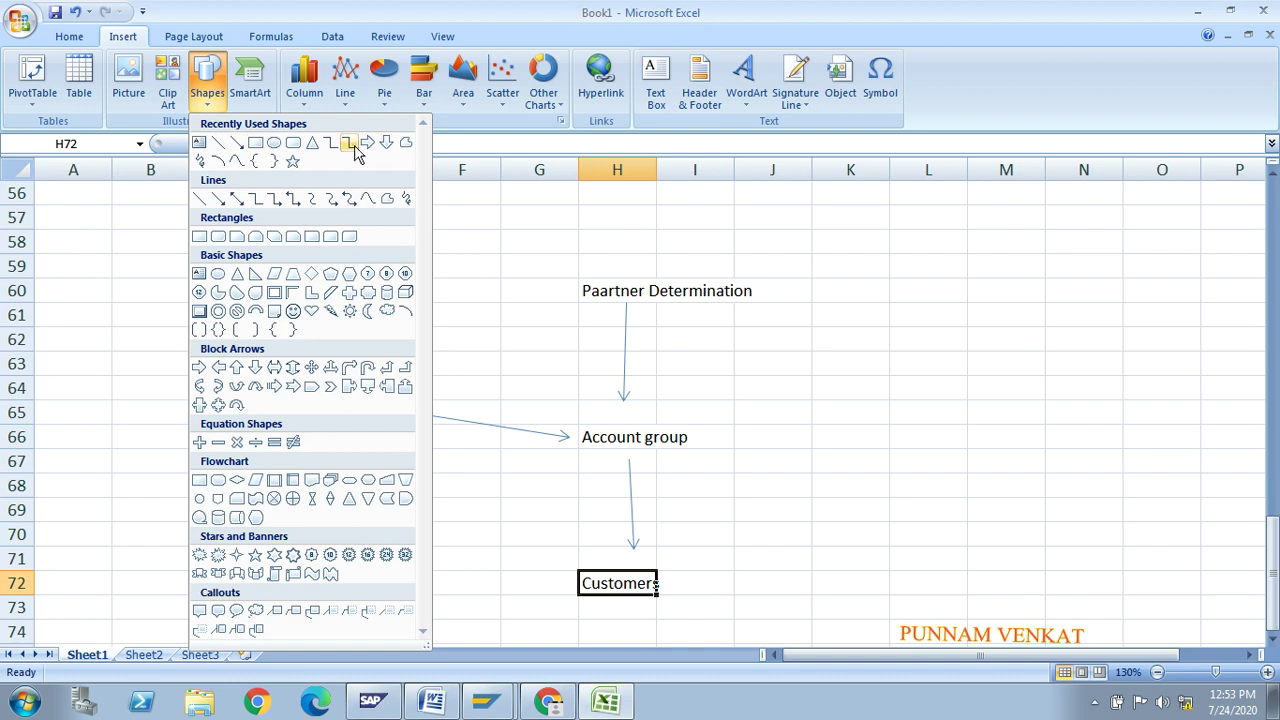
pyautogui.click(237, 143)
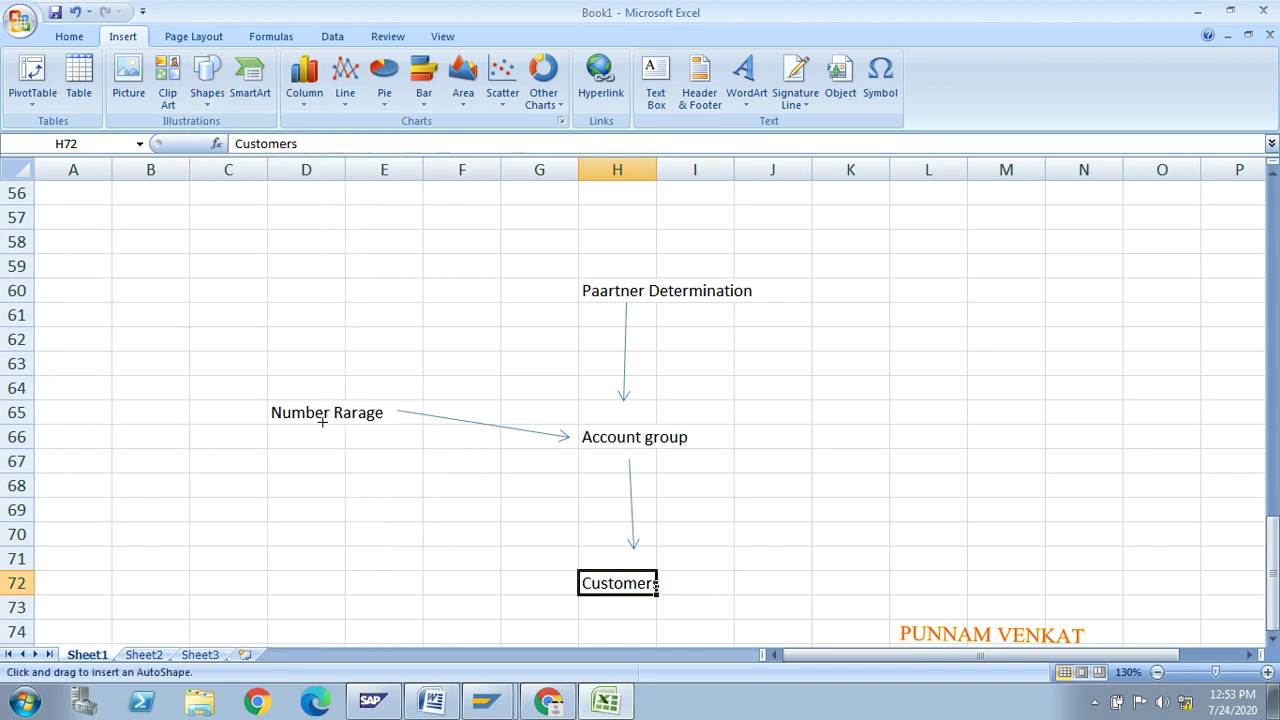
pyautogui.moveTo(322, 421); pyautogui.dragTo(541, 582)
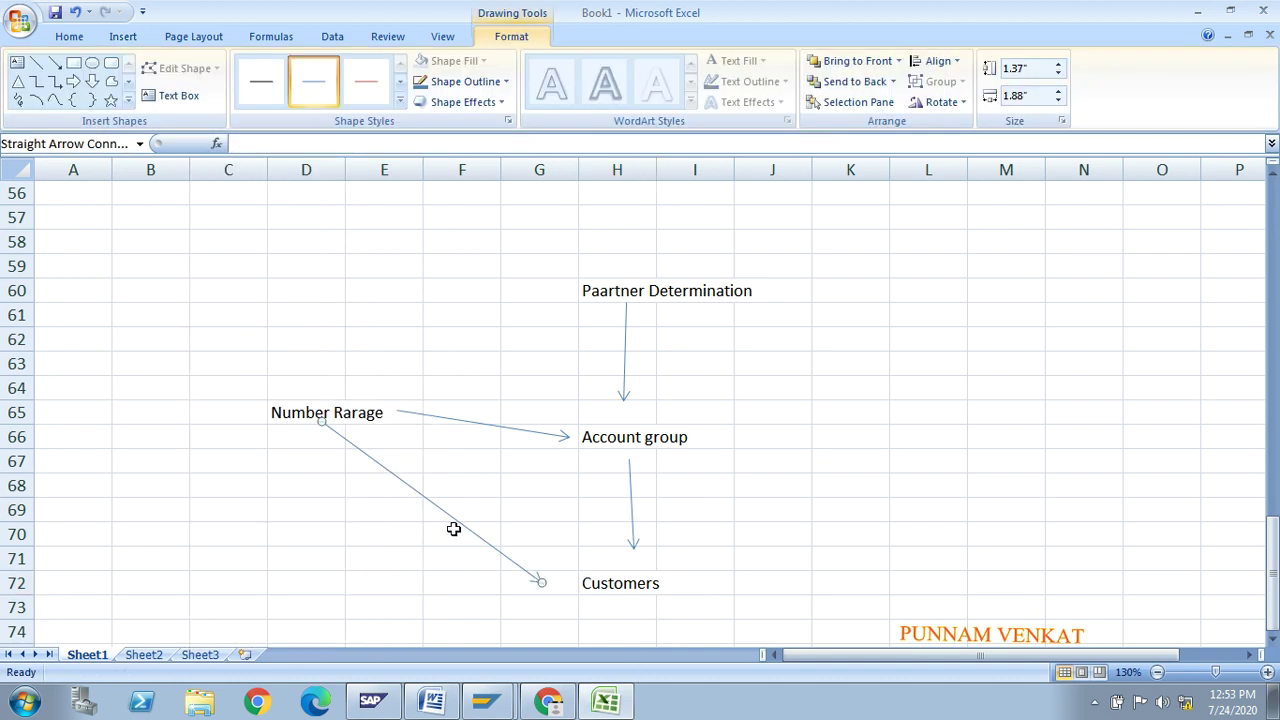
# Duplicate the diagonal arrow and reposition its ends so it runs from "Paartner Determination" to just above "Customers"
pyautogui.hotkey('ctrl', 'd')
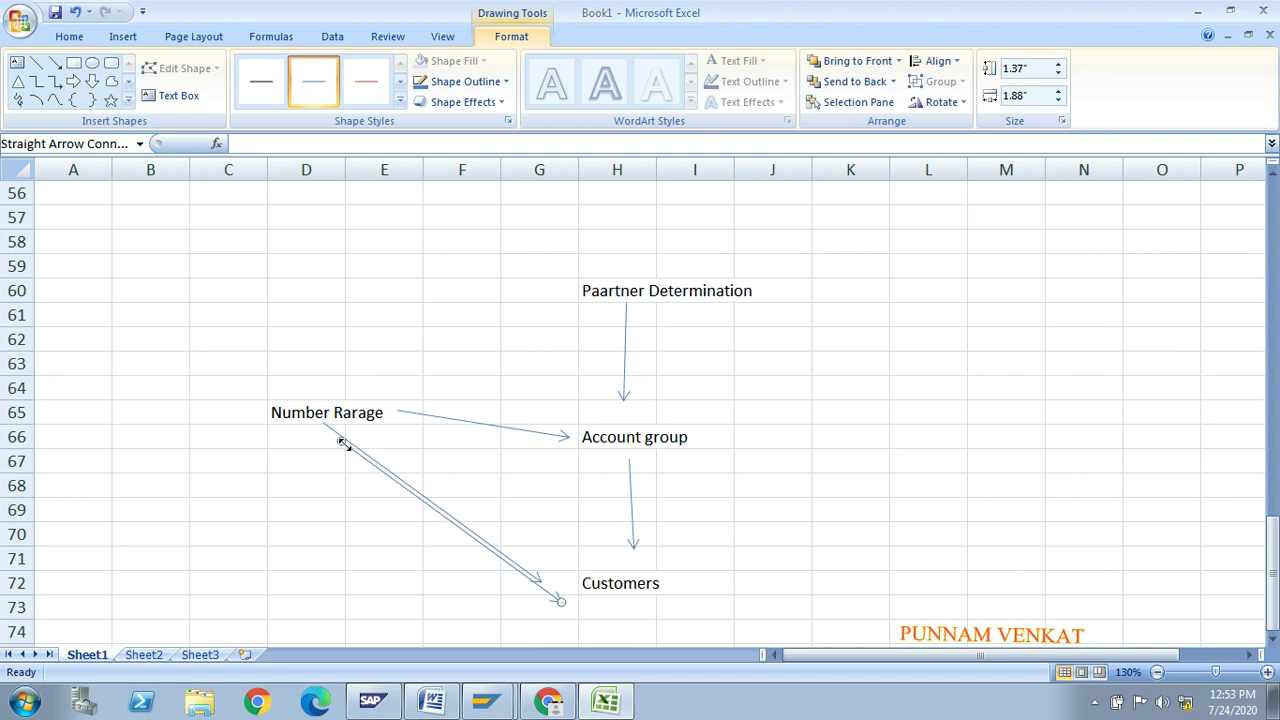
pyautogui.moveTo(341, 441); pyautogui.dragTo(655, 300)
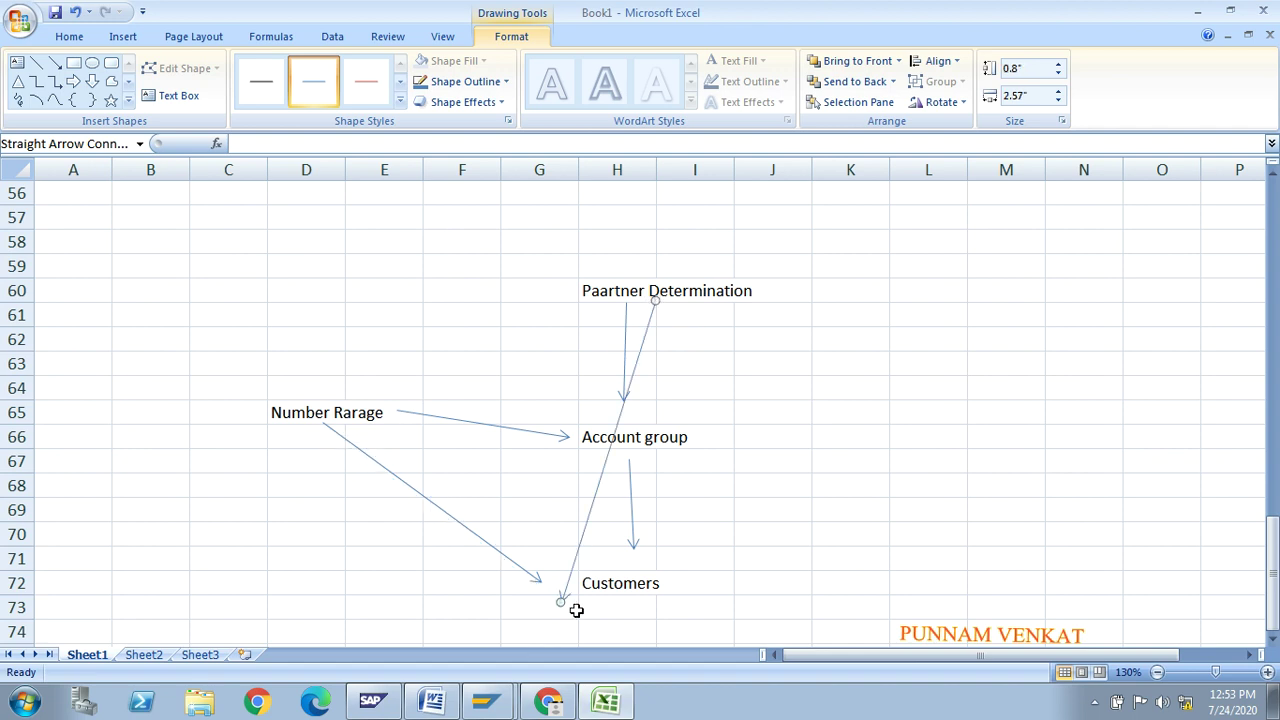
pyautogui.moveTo(560, 603); pyautogui.dragTo(604, 564)
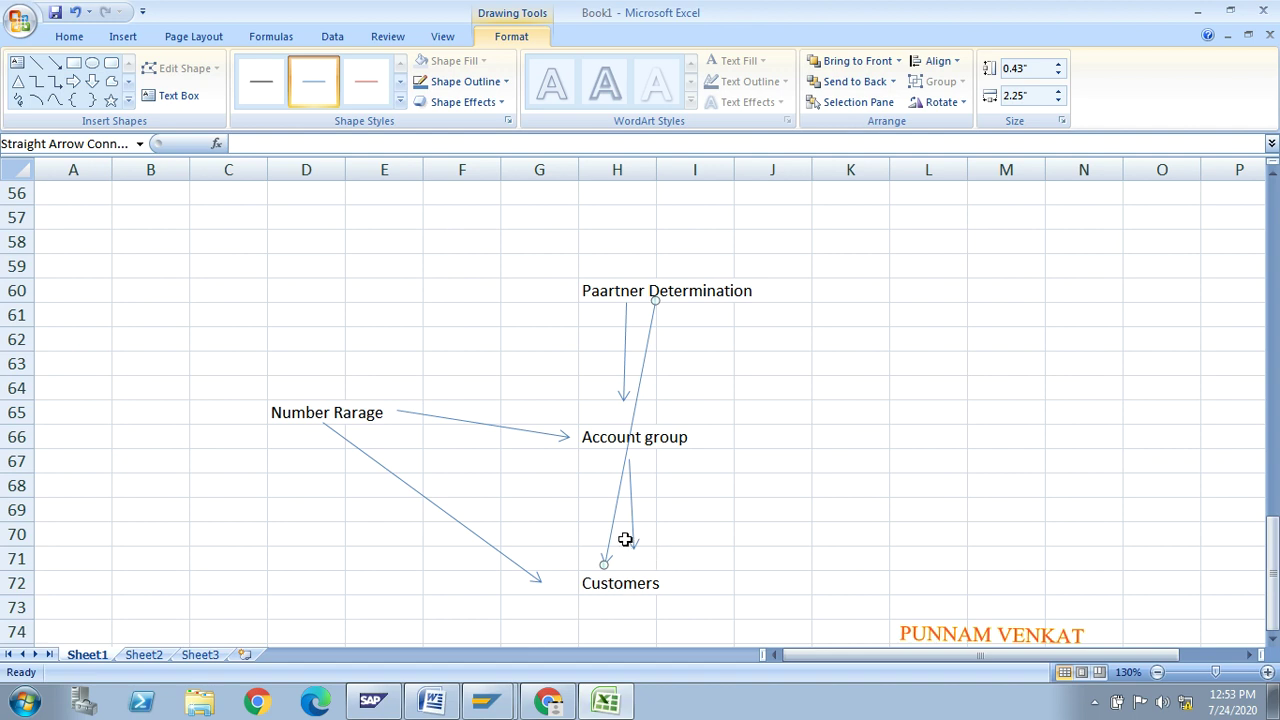
# Review how number range and partner determination link to the account group and customers in the diagram
pyautogui.click(306, 415)
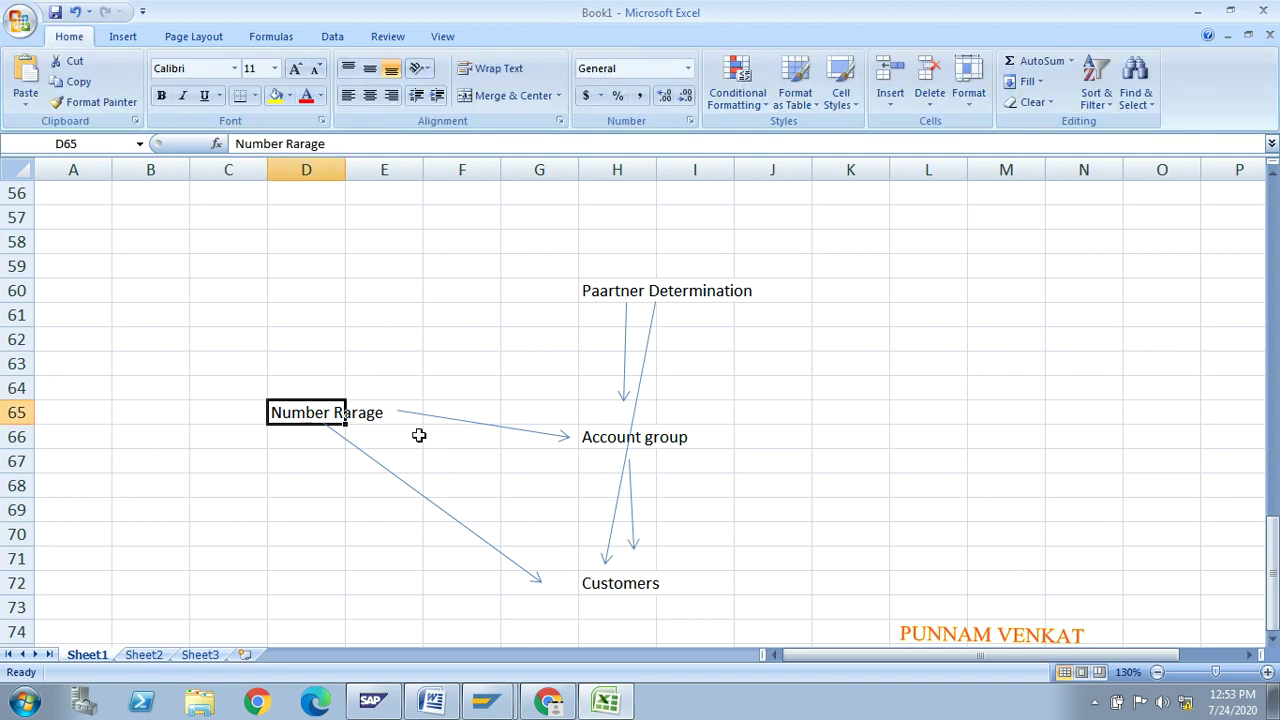
pyautogui.click(591, 437)
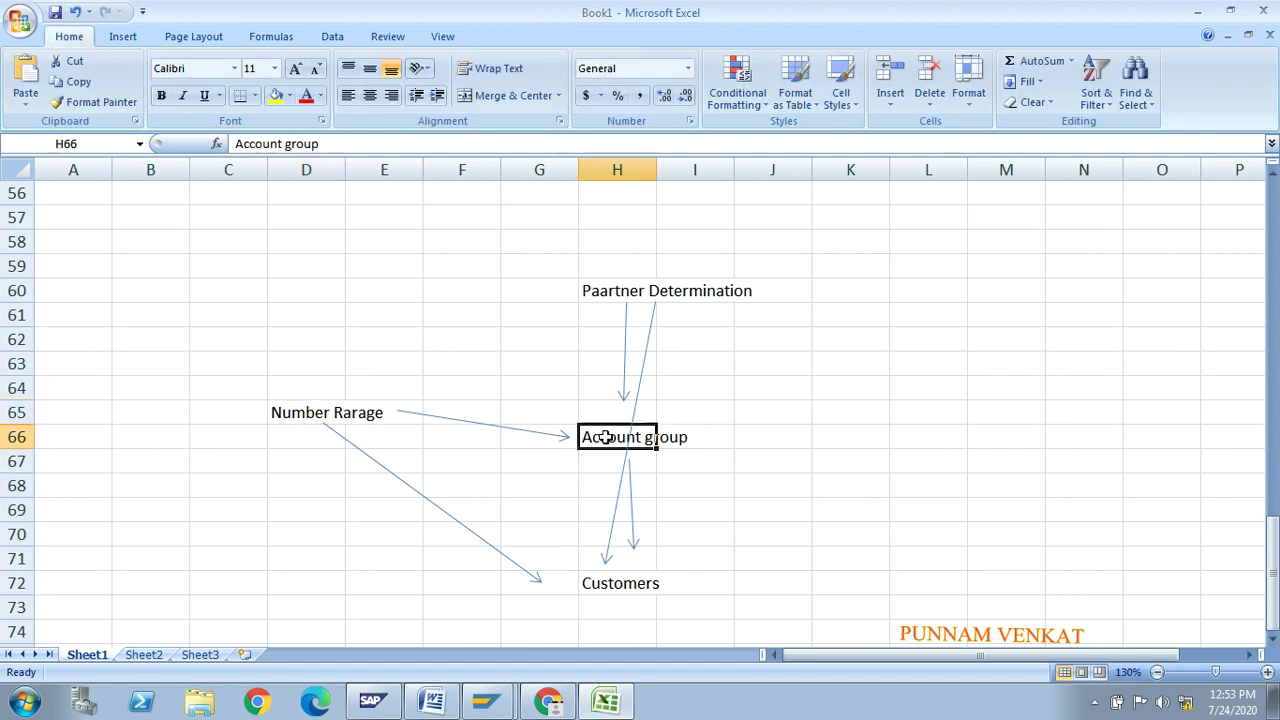
pyautogui.click(608, 288)
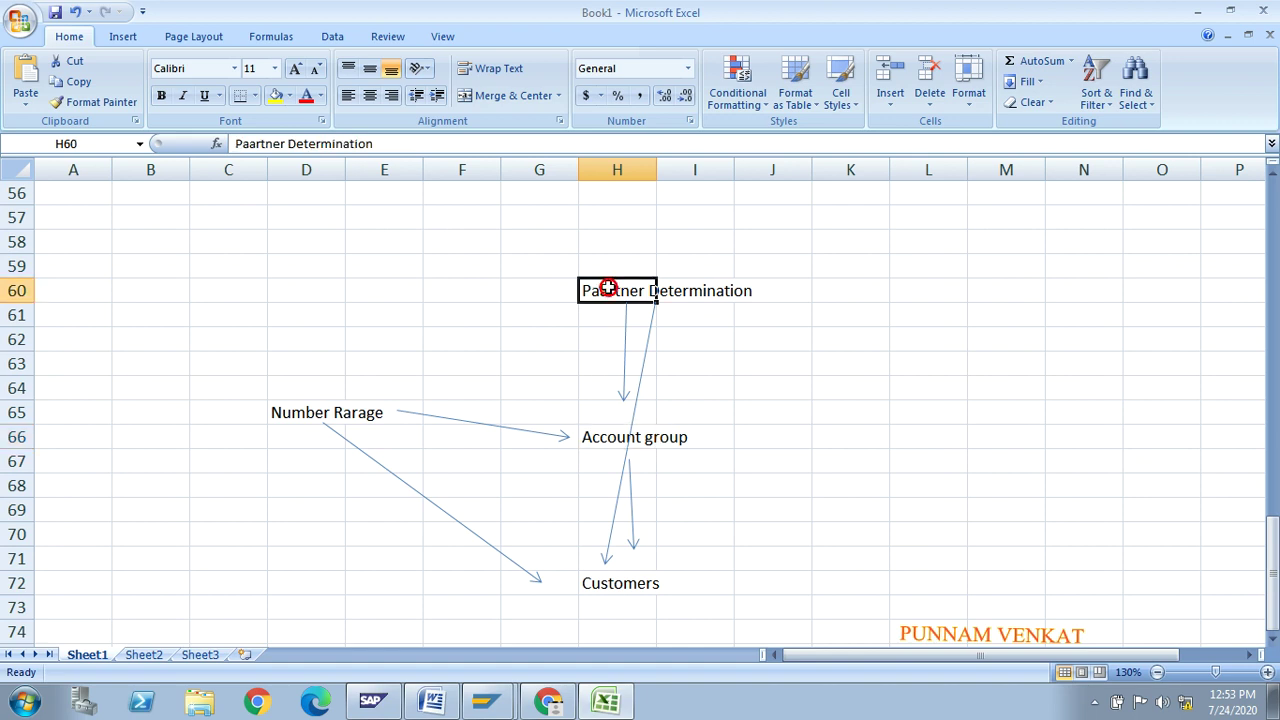
pyautogui.click(607, 437)
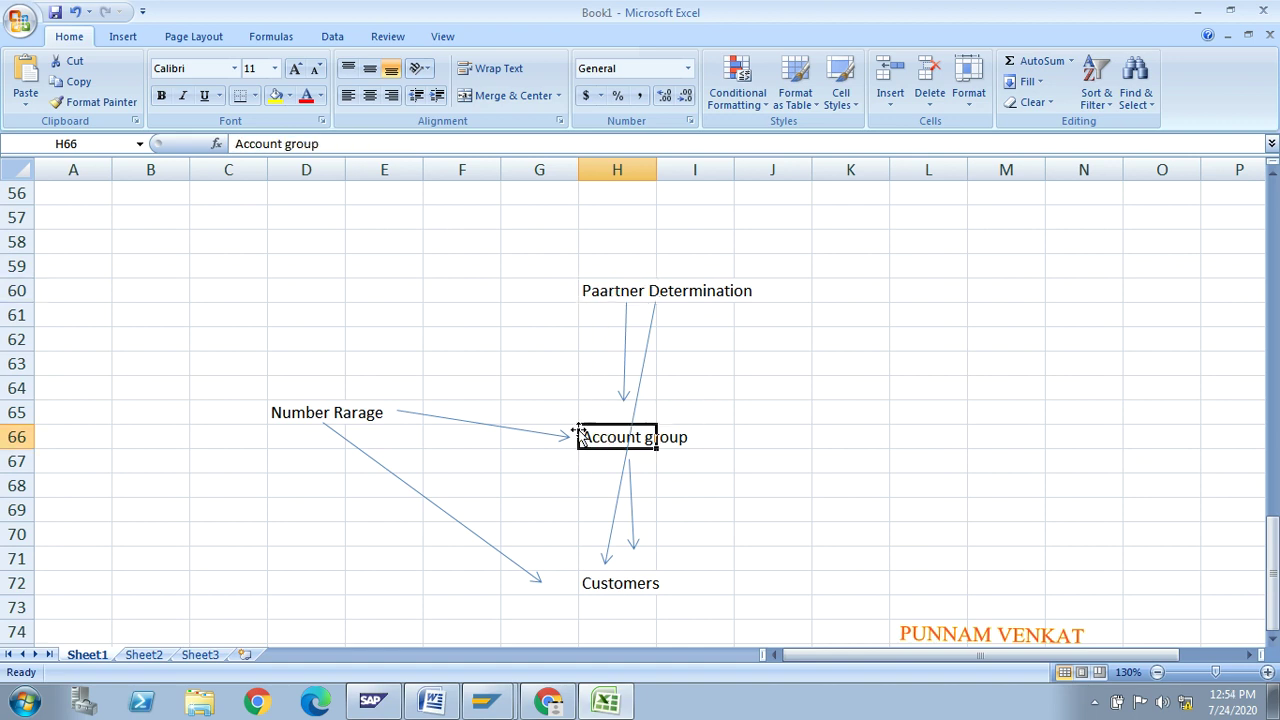
pyautogui.click(620, 580)
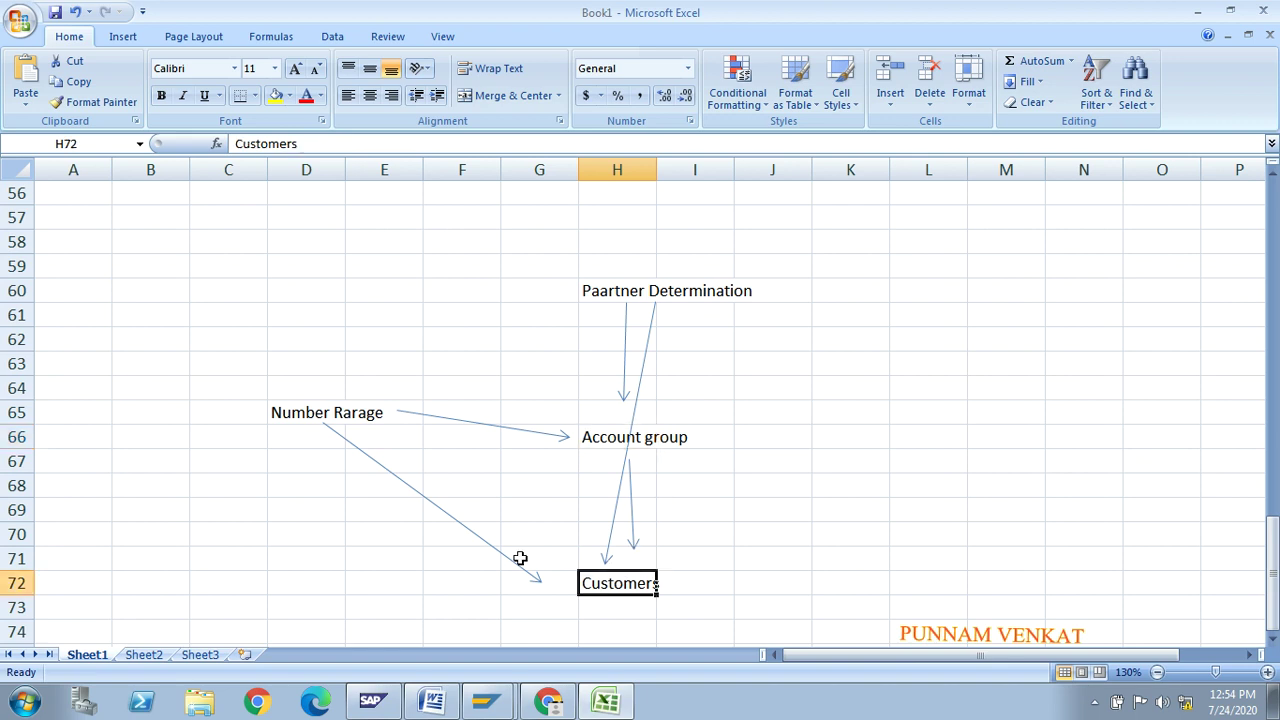
pyautogui.click(298, 416)
pyautogui.click(641, 290)
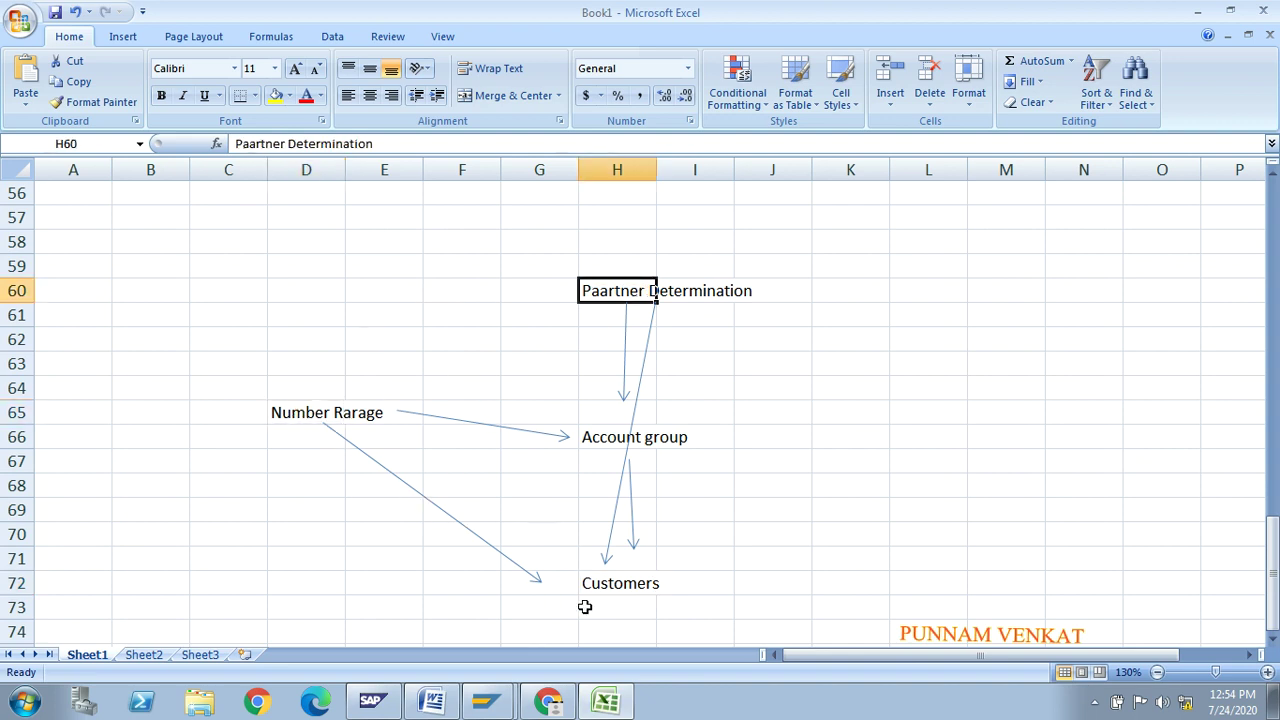
pyautogui.click(620, 592)
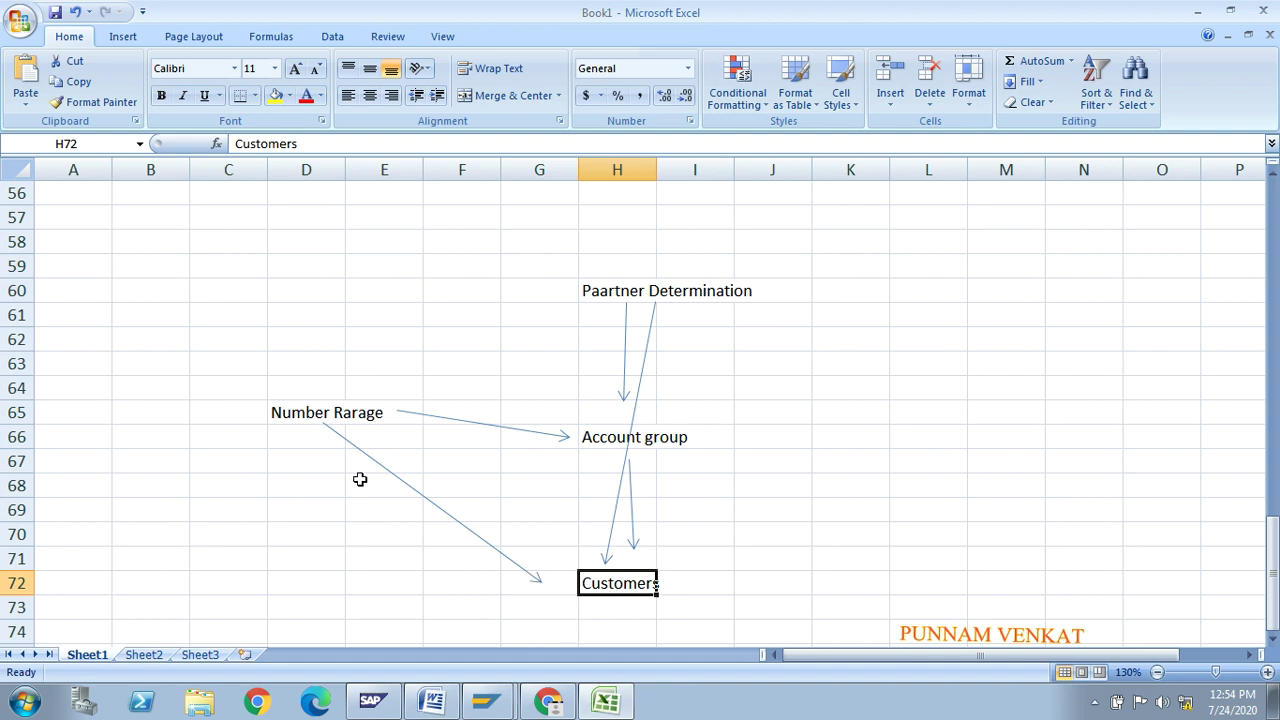
pyautogui.click(290, 420)
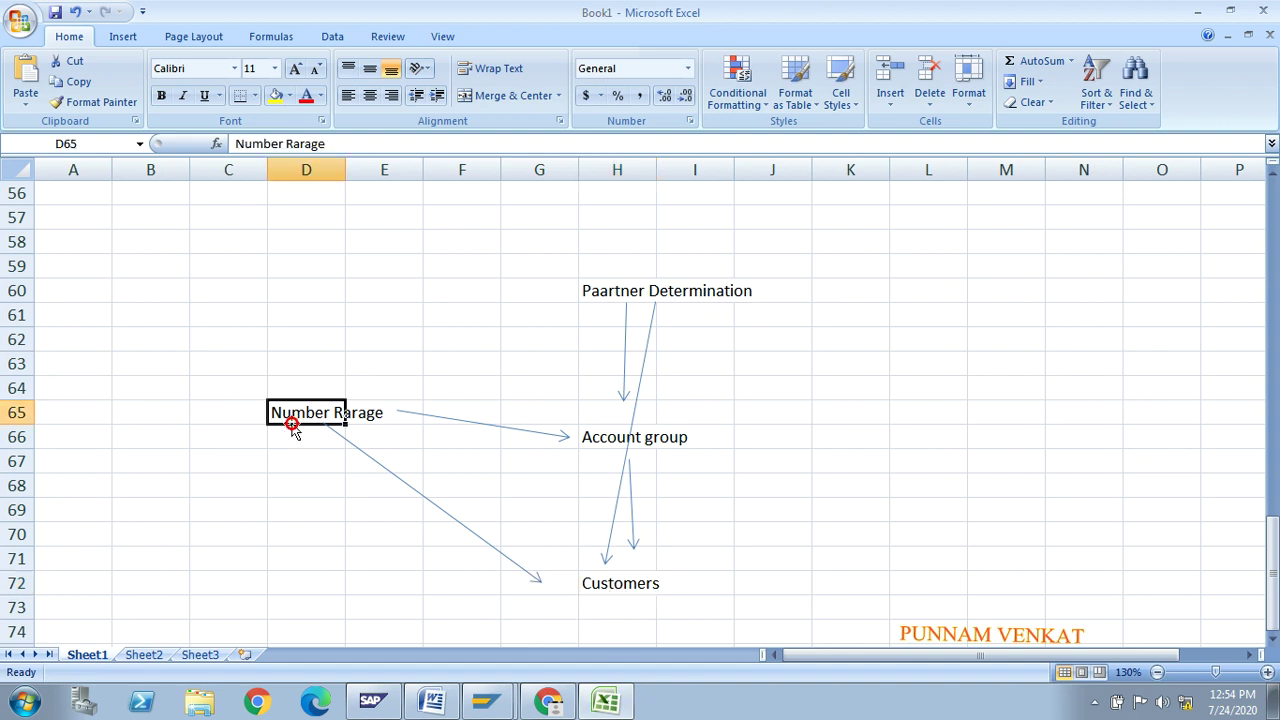
pyautogui.click(612, 298)
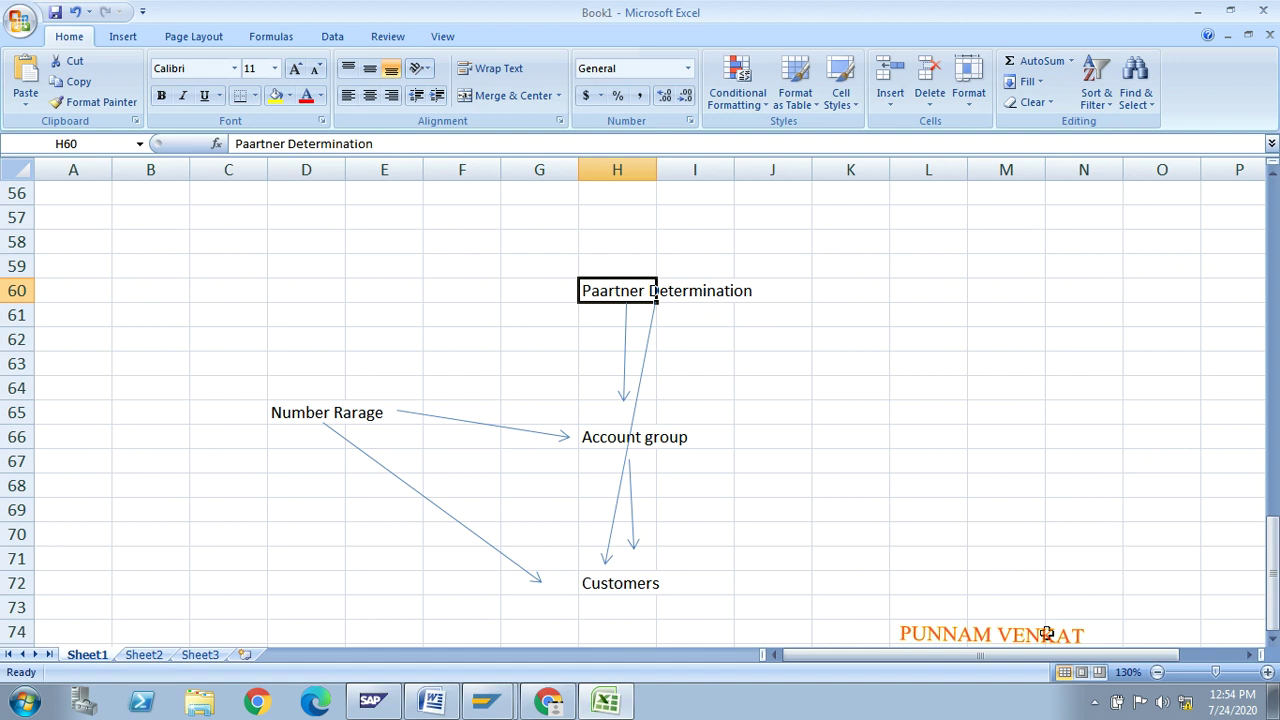
pyautogui.click(1091, 703)
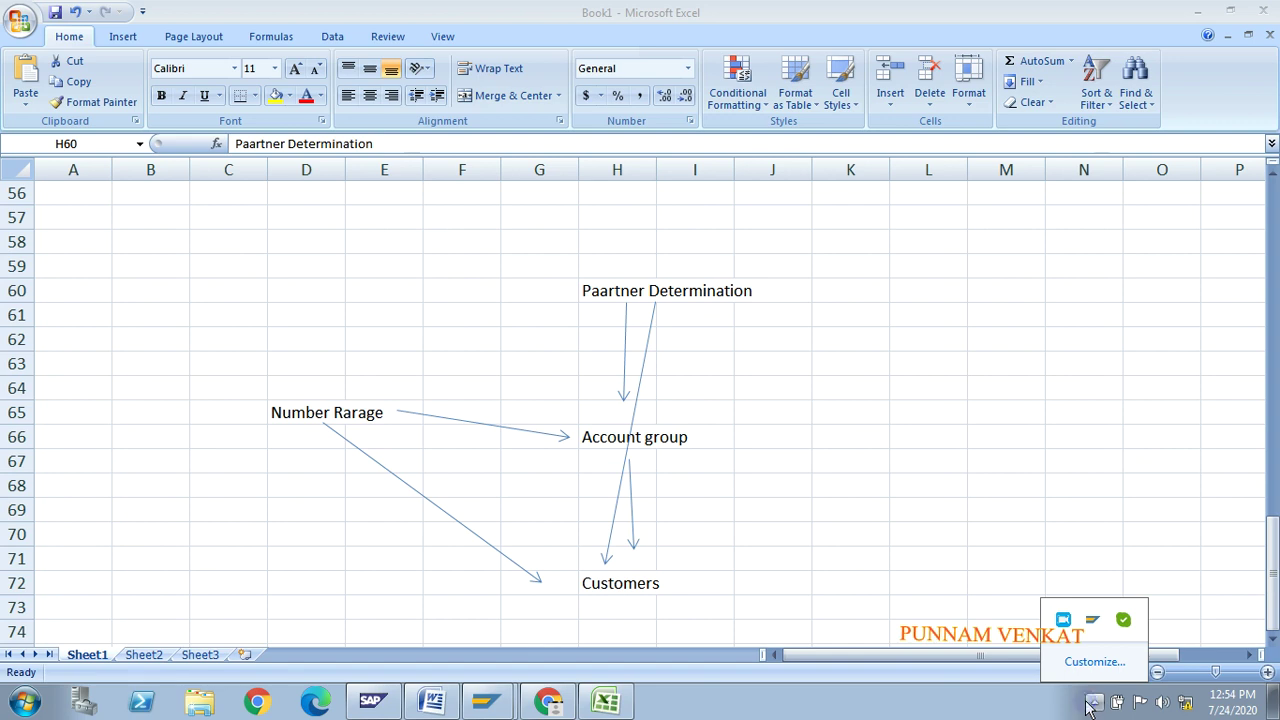
pyautogui.click(1062, 621)
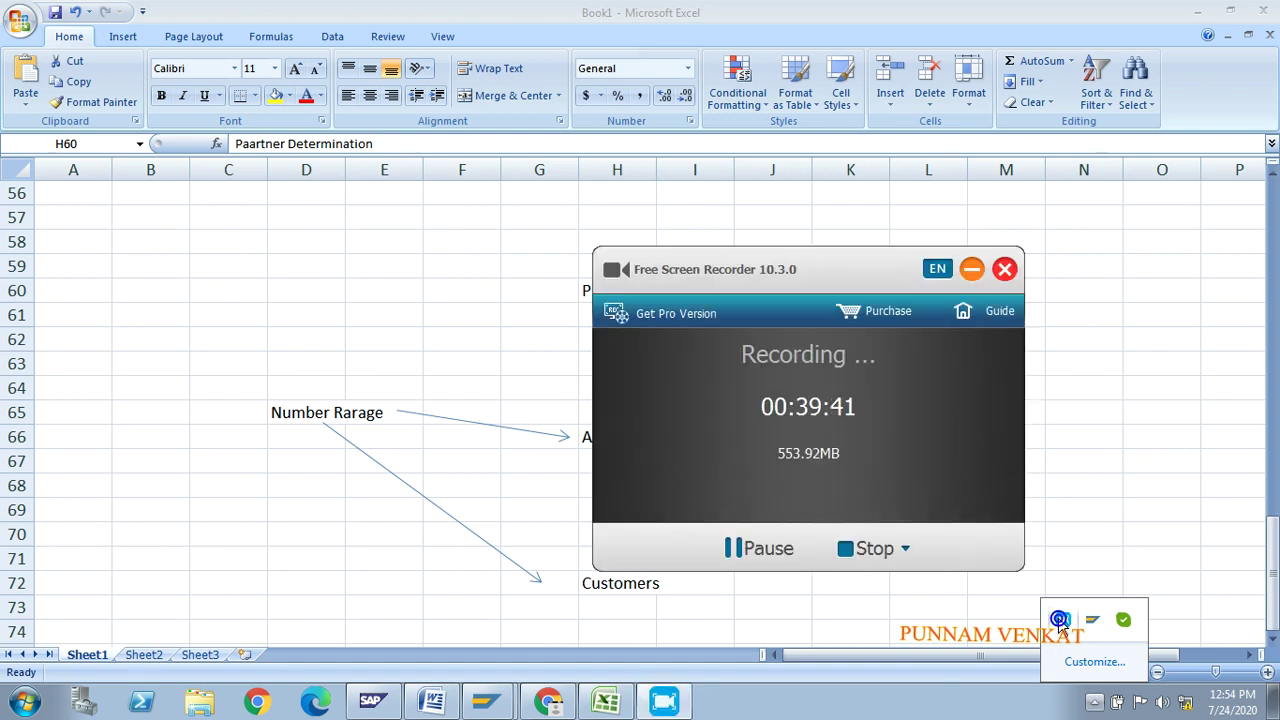